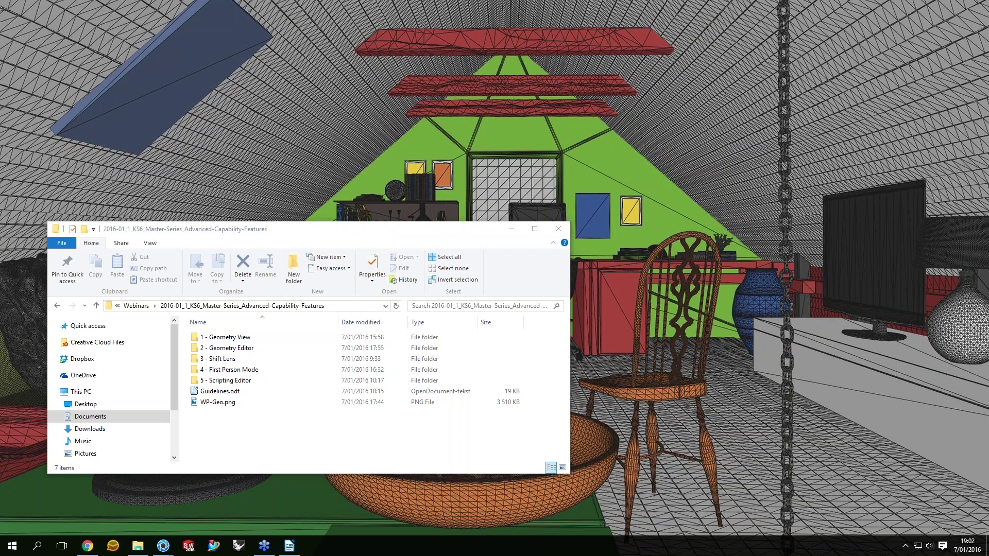
{"action": "left_click", "coordinate": [210, 338]}
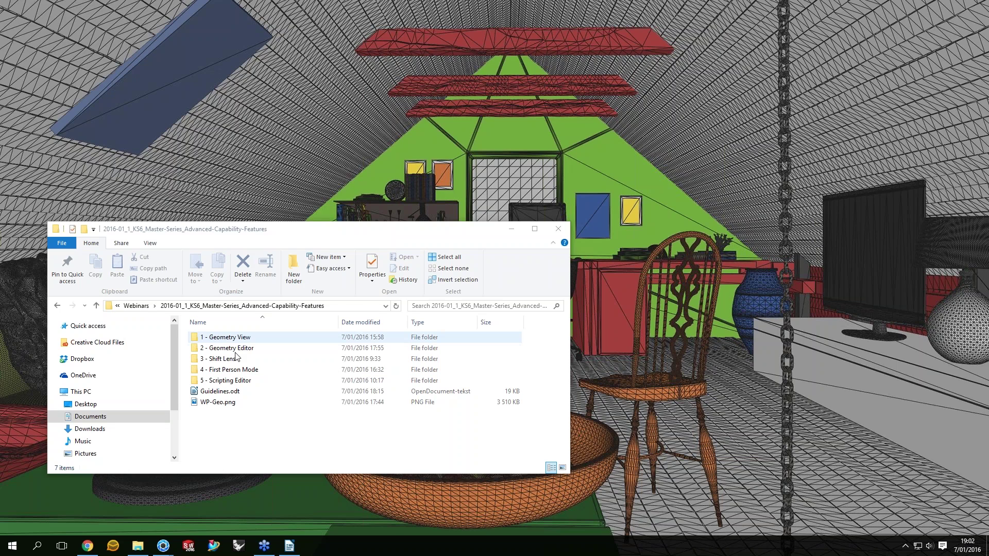
{"action": "left_click", "coordinate": [253, 352]}
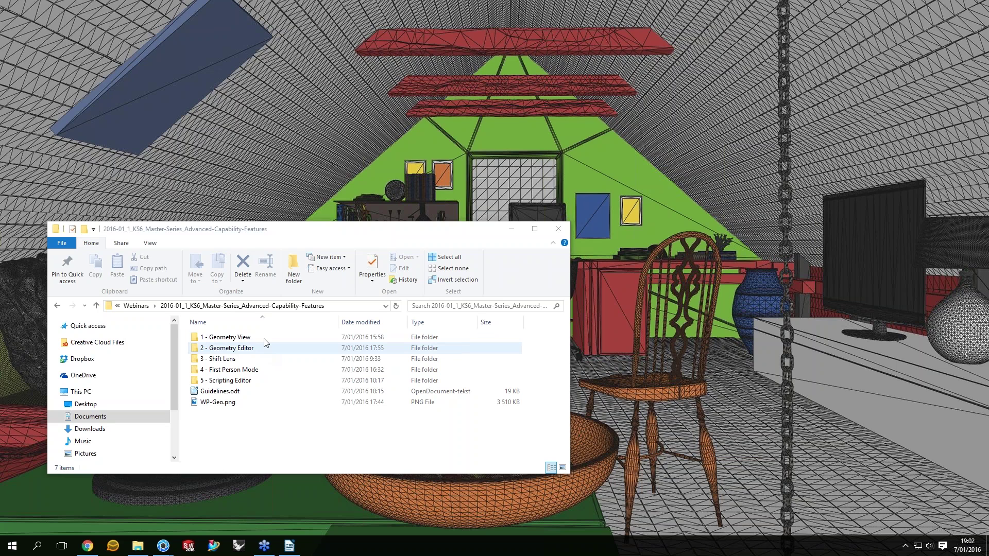
{"action": "left_click", "coordinate": [264, 338]}
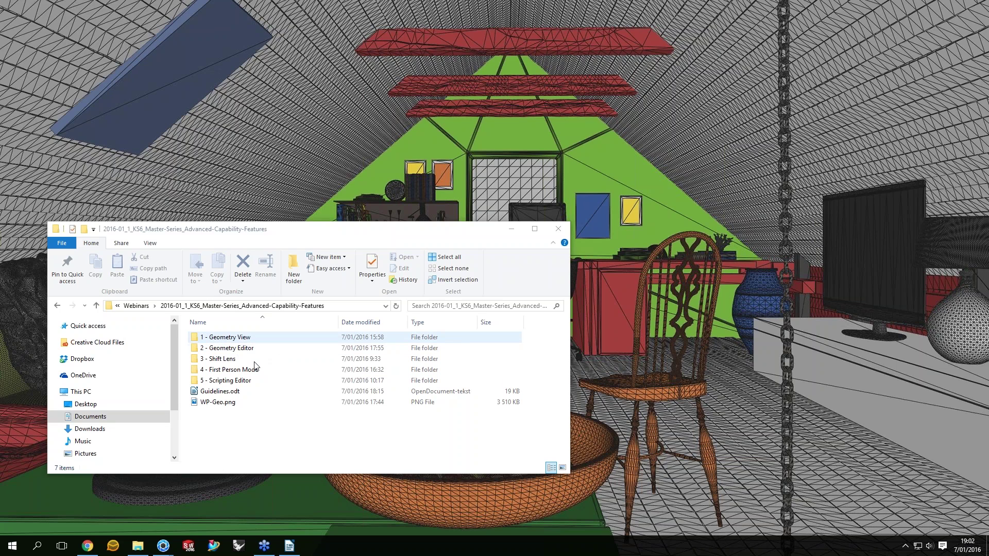
{"action": "left_click", "coordinate": [260, 360]}
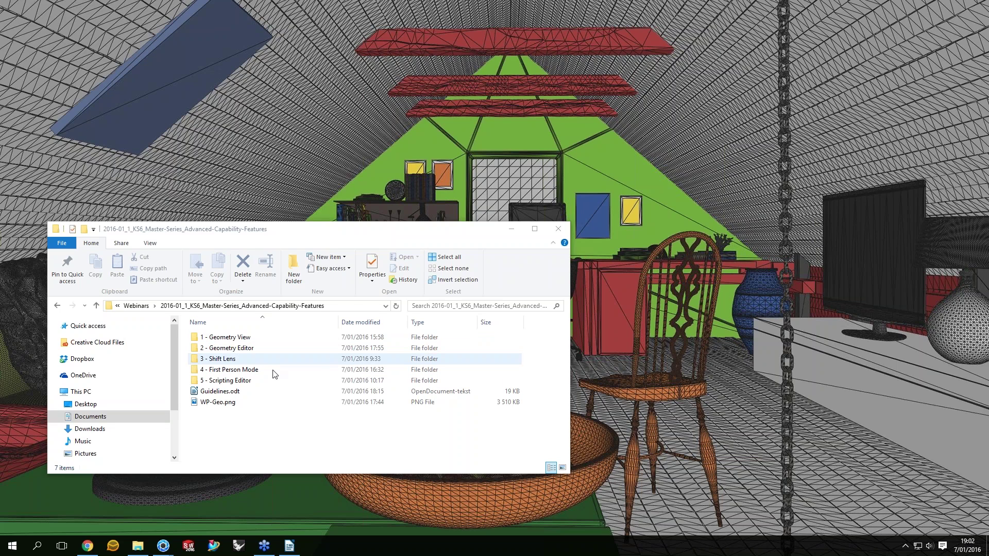
{"action": "left_click", "coordinate": [273, 370]}
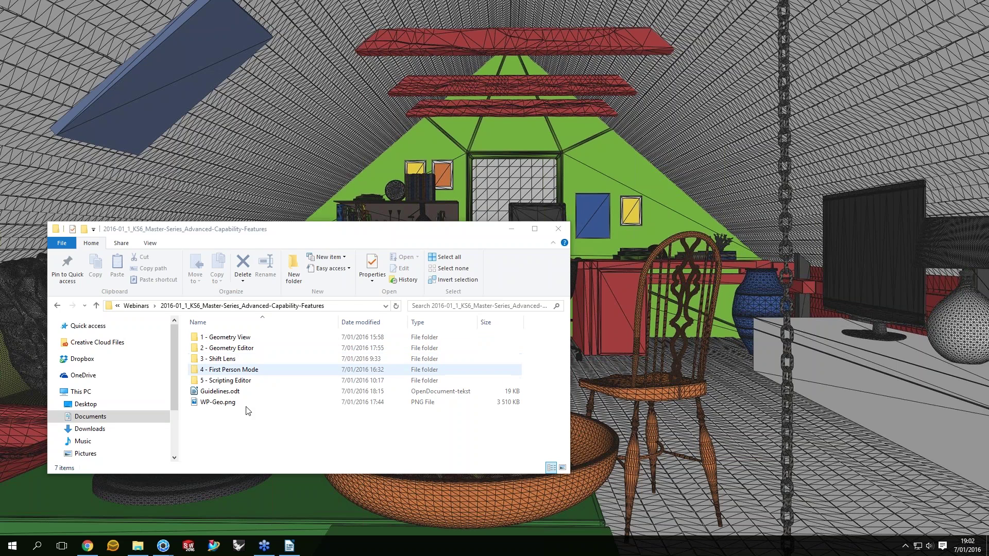
{"action": "left_click", "coordinate": [242, 403]}
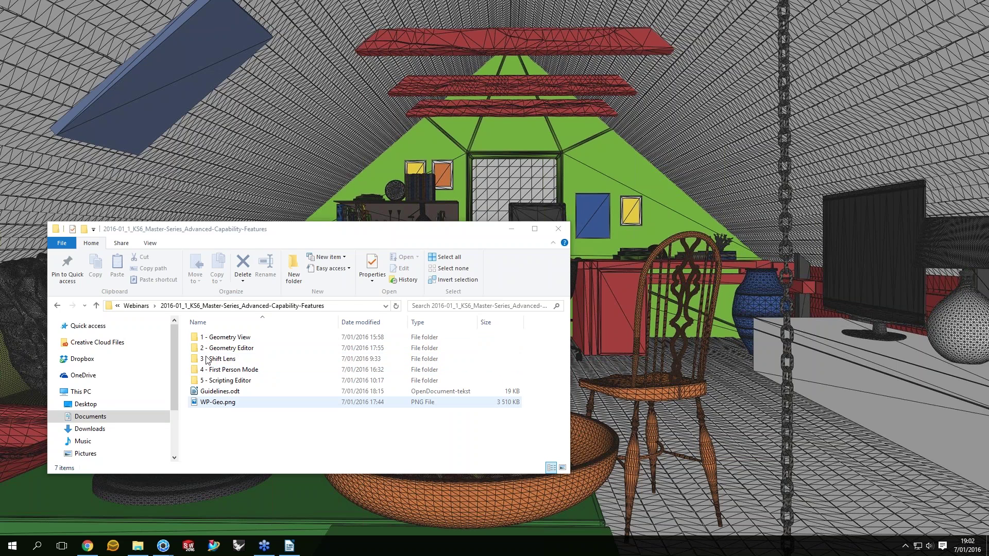
{"action": "left_click", "coordinate": [207, 360]}
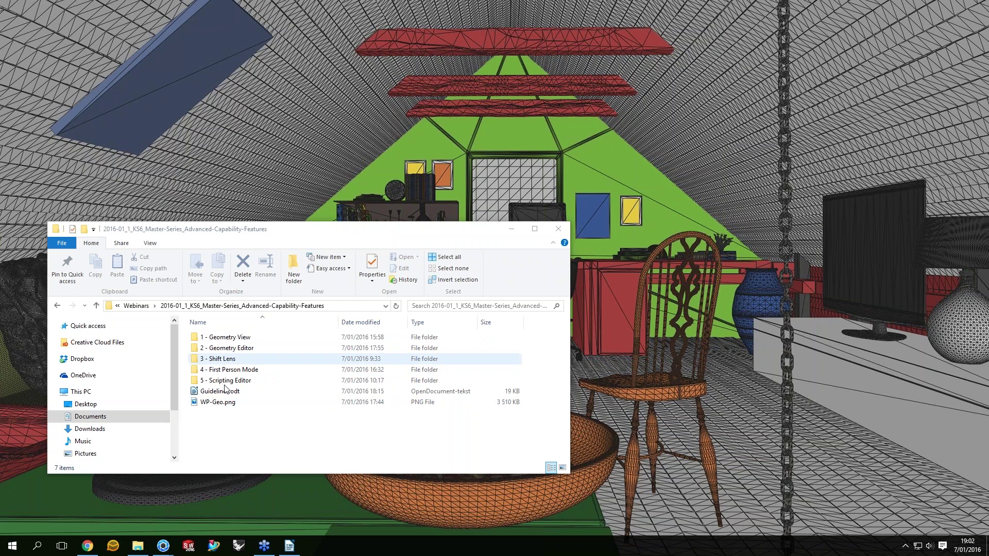
{"action": "left_click", "coordinate": [225, 385]}
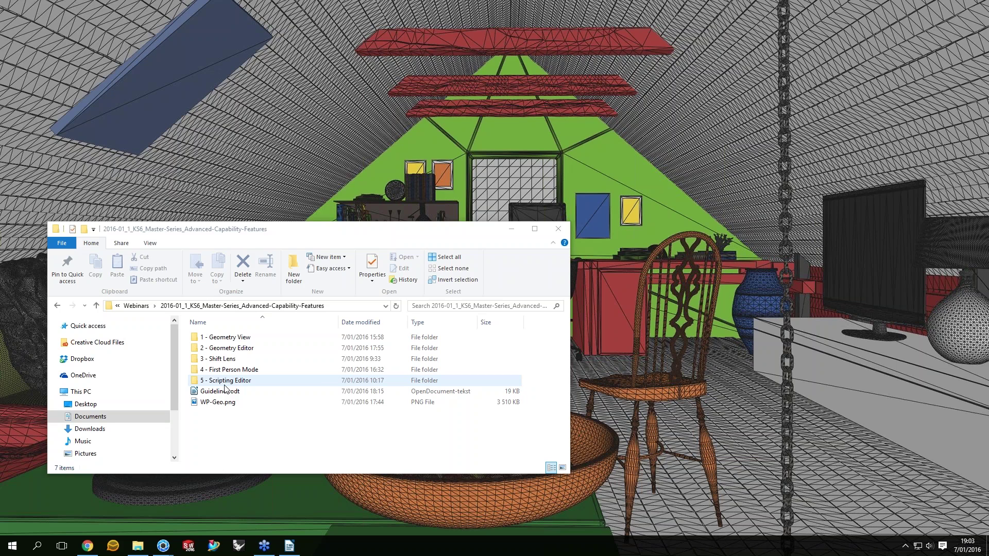
{"action": "left_click", "coordinate": [238, 416]}
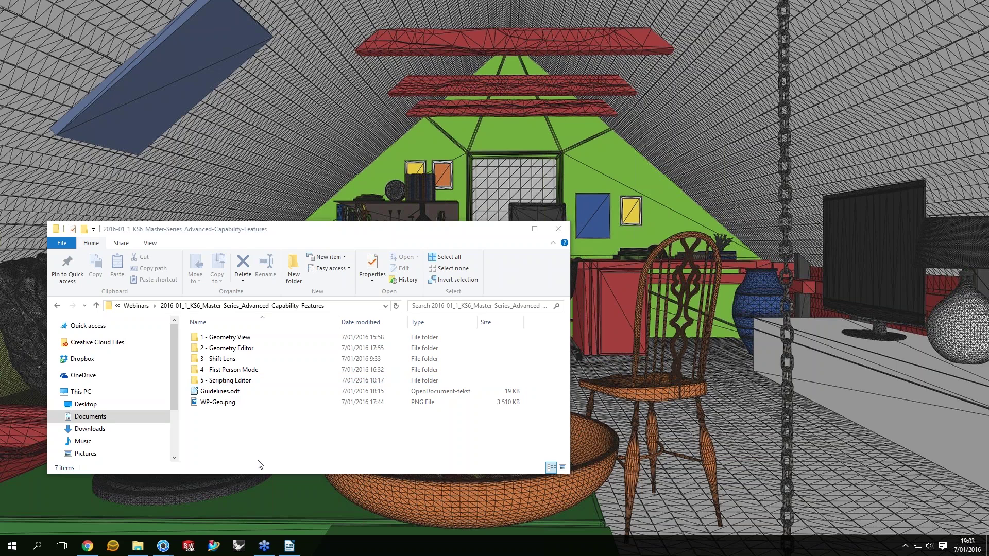
{"action": "left_click", "coordinate": [258, 461]}
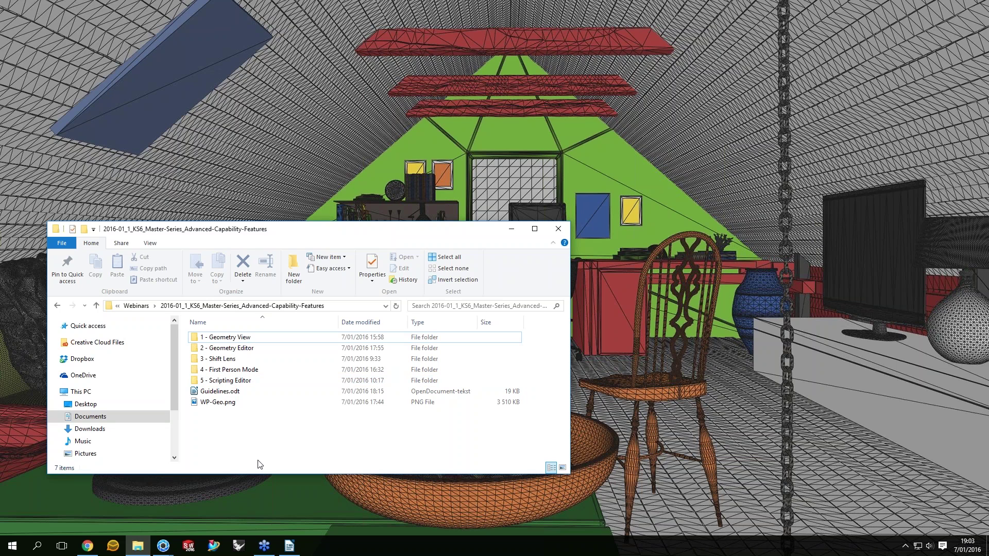
Switch to the KeyShot window with AtticSpace_FINAL.bip, resume the paused real-time render and reposition the window
{"action": "left_click", "coordinate": [170, 547]}
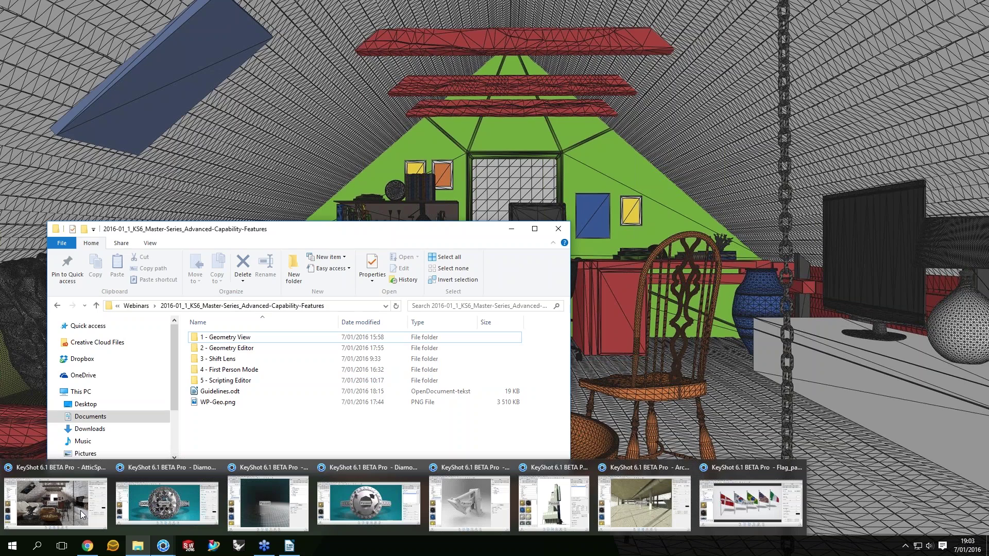
{"action": "left_click", "coordinate": [81, 515]}
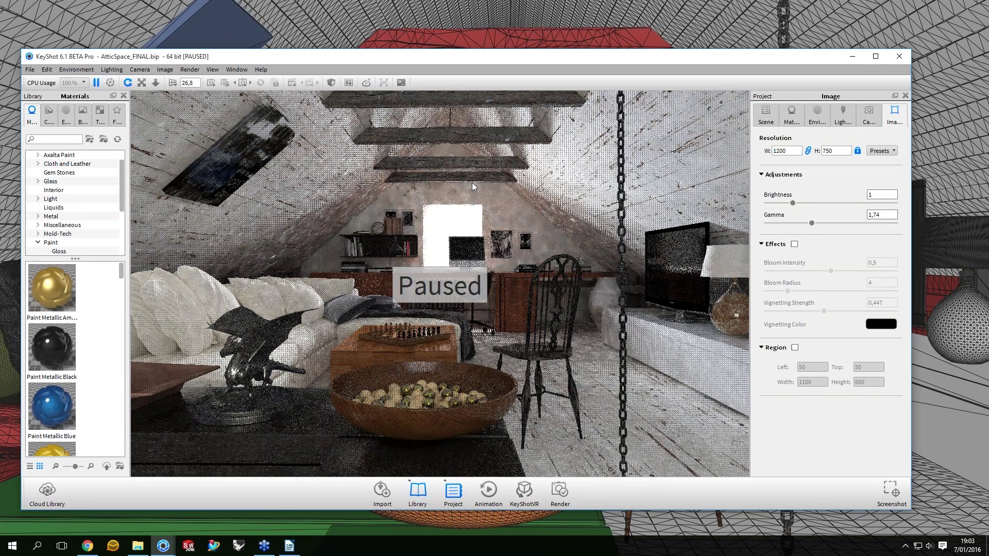
{"action": "key", "text": "shift+p"}
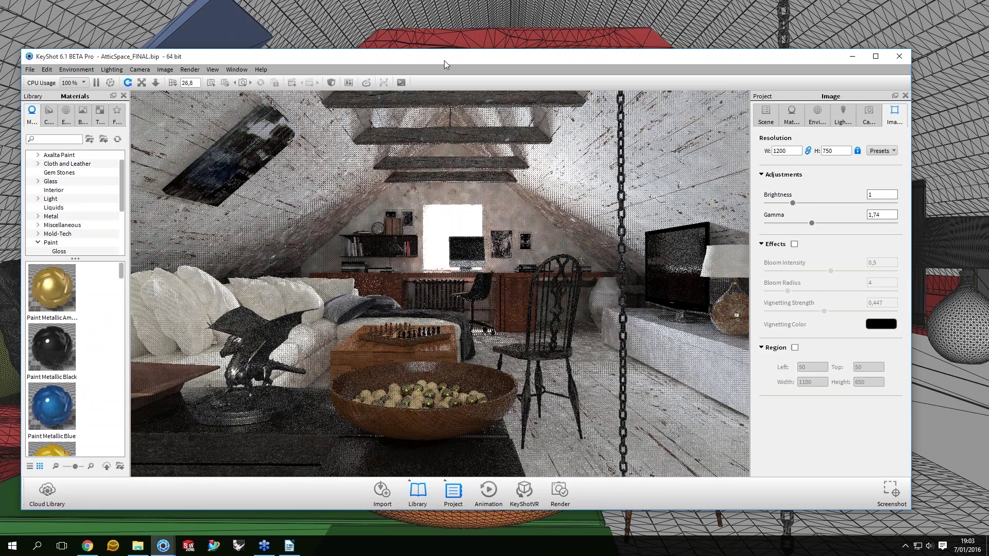
{"action": "left_click_drag", "start_coordinate": [444, 60], "coordinate": [457, 51]}
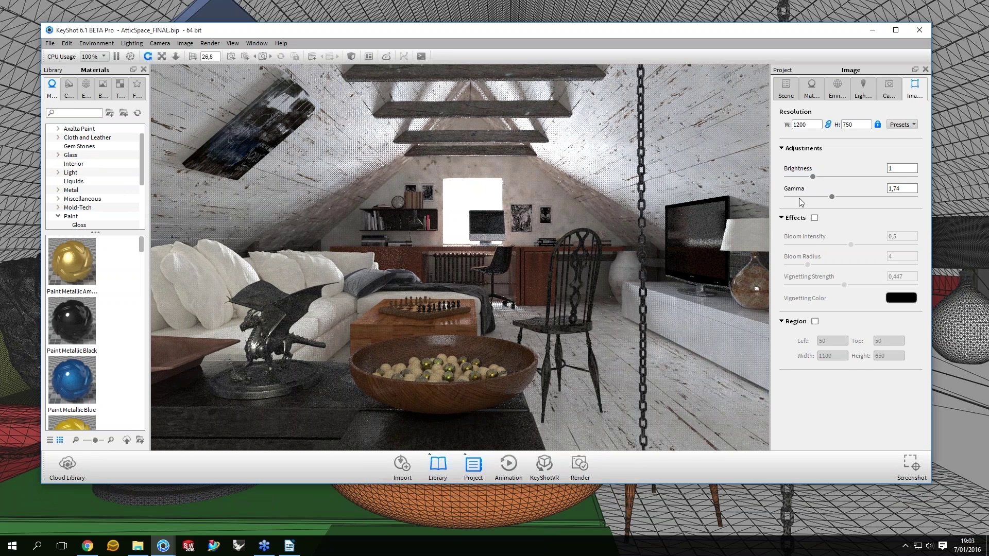
Show the project's camera settings and open the Geometry View
{"action": "key", "text": "c"}
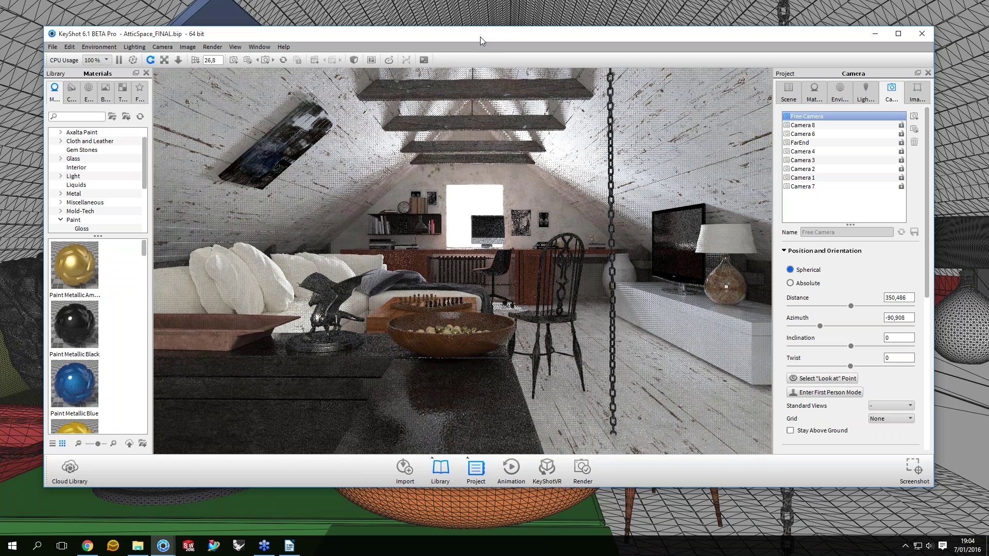
{"action": "key", "text": "o"}
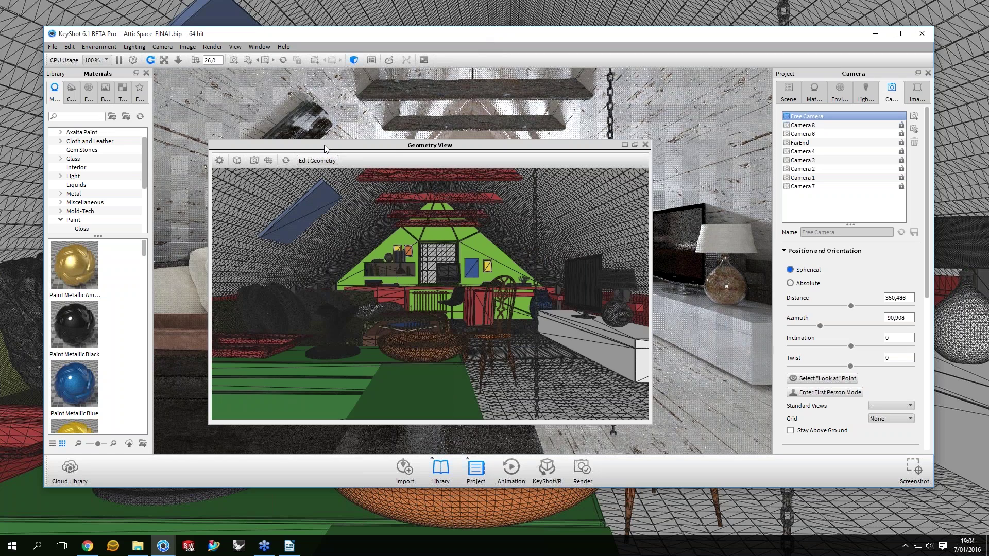
{"action": "left_click_drag", "start_coordinate": [325, 148], "coordinate": [326, 148]}
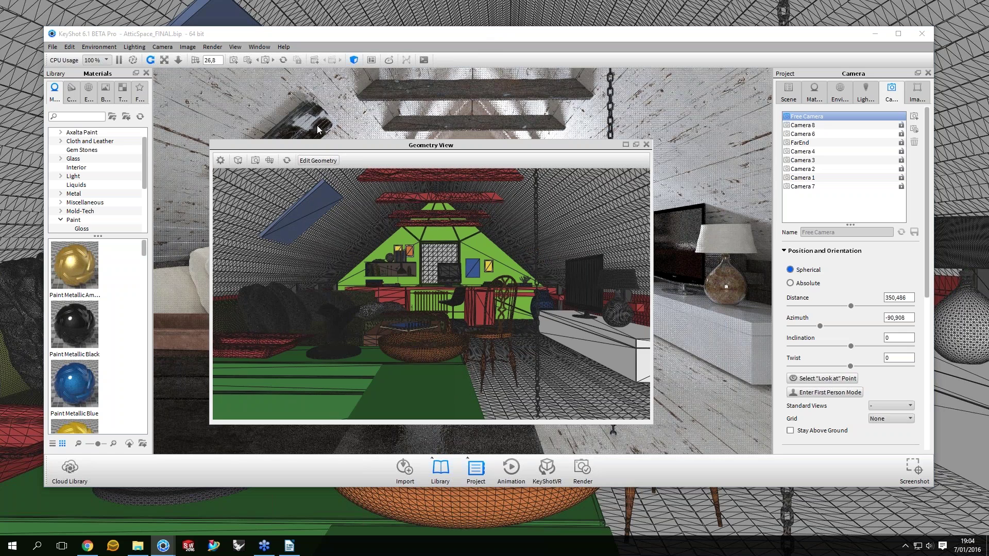
Move the floating Geometry View around and dock it above the project's camera settings
{"action": "left_click_drag", "start_coordinate": [463, 150], "coordinate": [398, 109]}
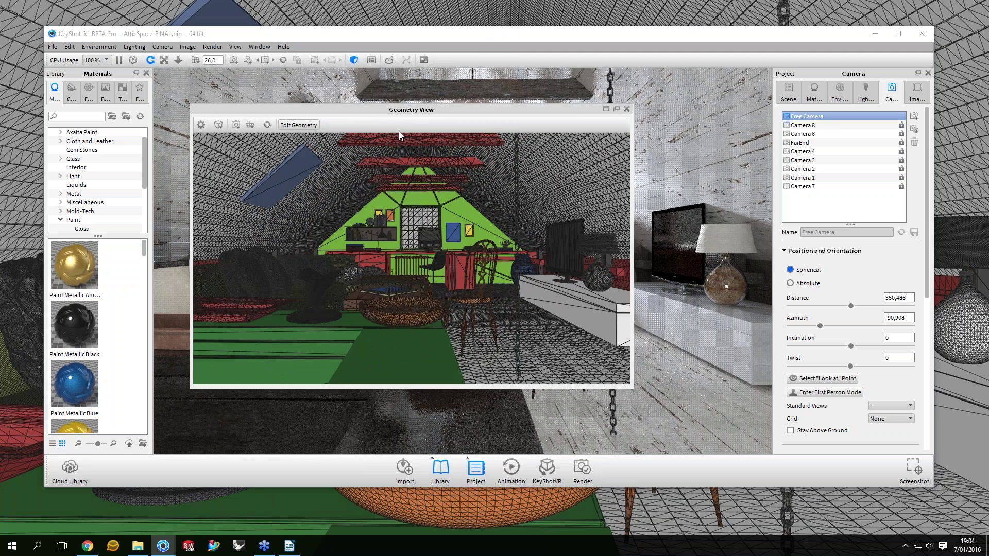
{"action": "left_click_drag", "start_coordinate": [398, 132], "coordinate": [360, 151]}
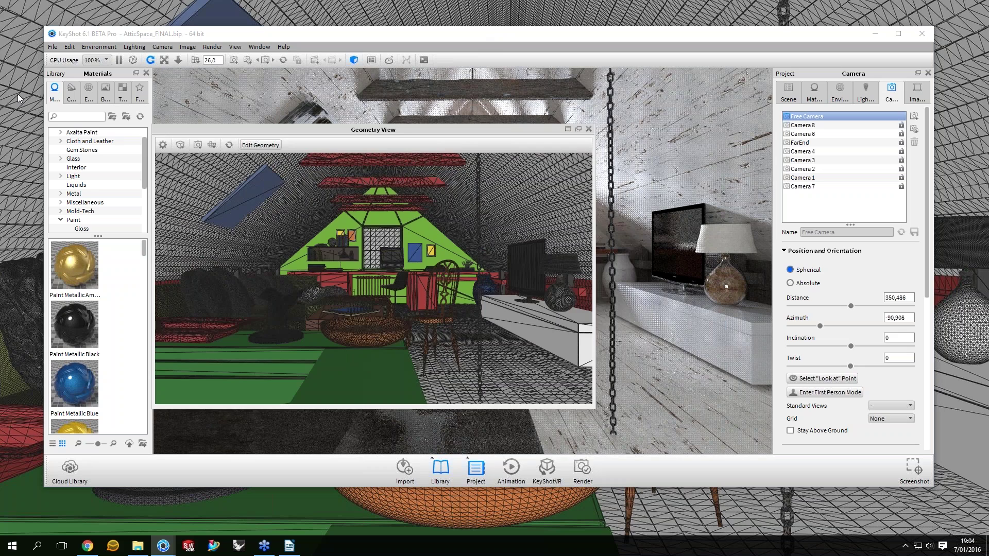
{"action": "left_click_drag", "start_coordinate": [17, 94], "coordinate": [167, 110]}
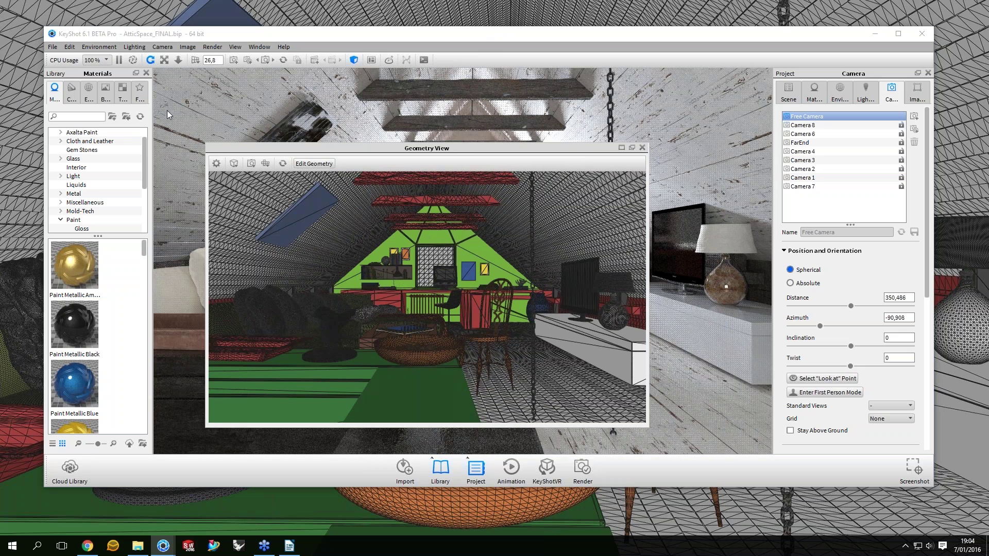
{"action": "left_click_drag", "start_coordinate": [167, 110], "coordinate": [64, 74]}
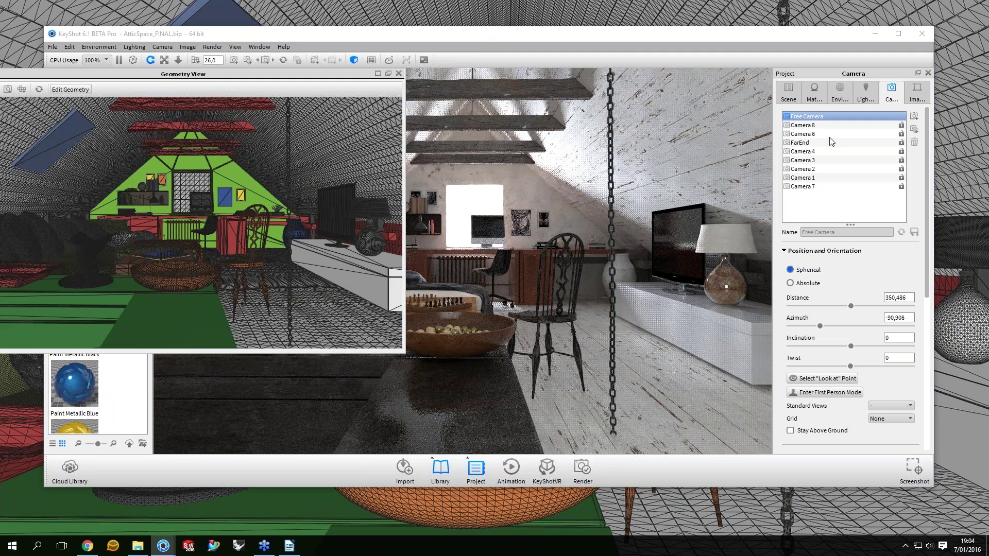
{"action": "left_click_drag", "start_coordinate": [63, 74], "coordinate": [832, 141]}
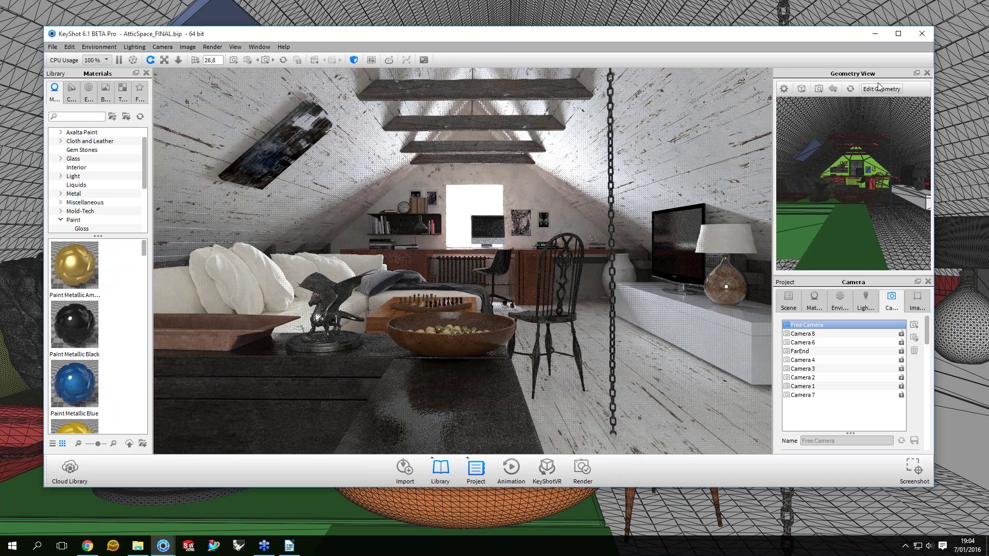
Undock the Geometry View into an enlarged floating window and orbit the attic scene inside it
{"action": "left_click_drag", "start_coordinate": [875, 74], "coordinate": [380, 174]}
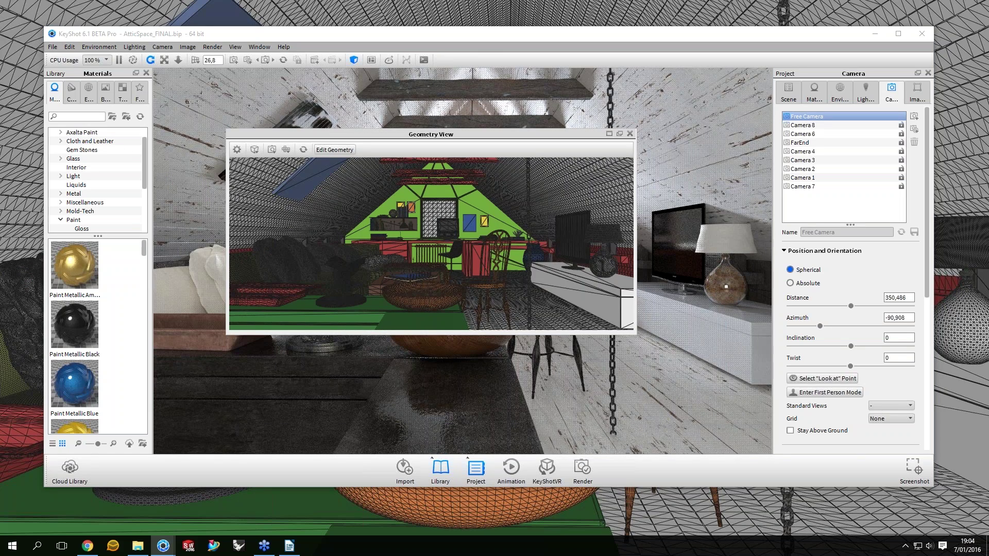
{"action": "left_click_drag", "start_coordinate": [636, 335], "coordinate": [859, 472]}
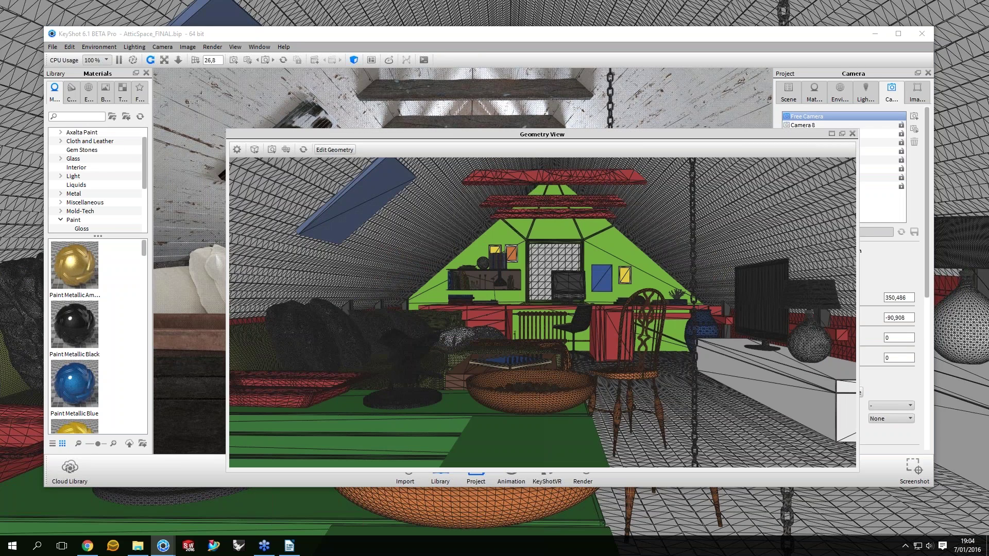
{"action": "left_click_drag", "start_coordinate": [476, 133], "coordinate": [427, 77]}
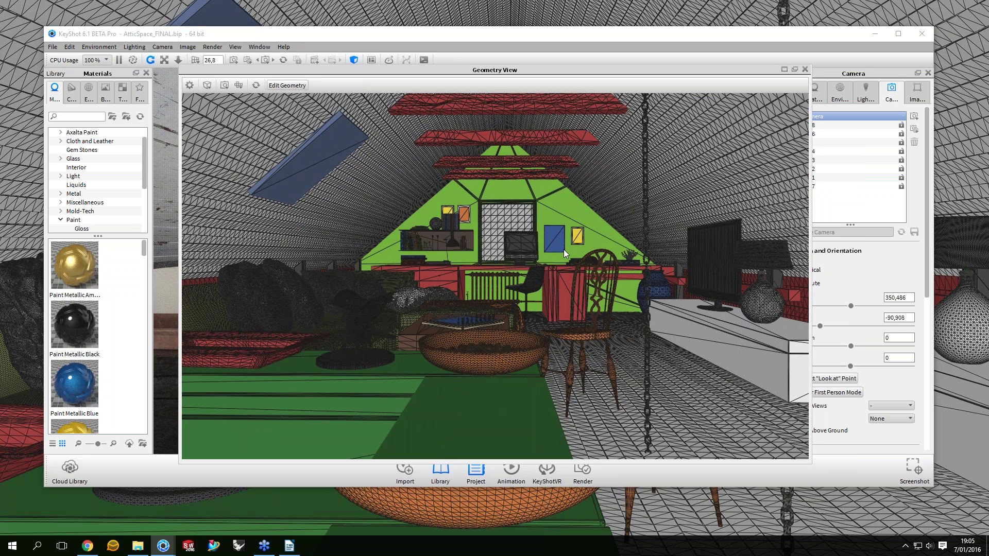
{"action": "left_click_drag", "start_coordinate": [564, 250], "coordinate": [441, 76]}
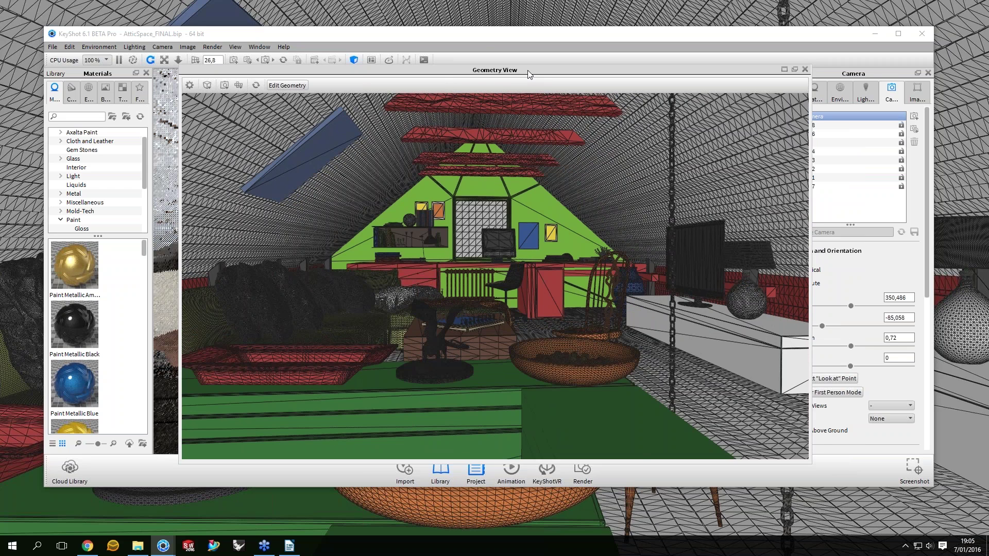
Unlock the image aspect ratio, set the width to 1000 and shrink the main window to fit beside the Geometry View
{"action": "left_click_drag", "start_coordinate": [529, 74], "coordinate": [483, 35]}
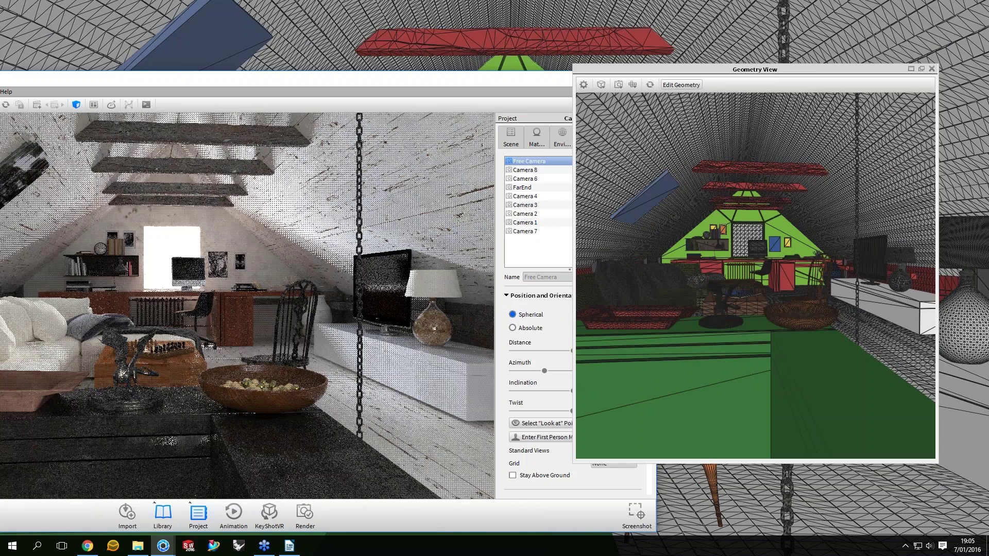
{"action": "type", "text": "1000"}
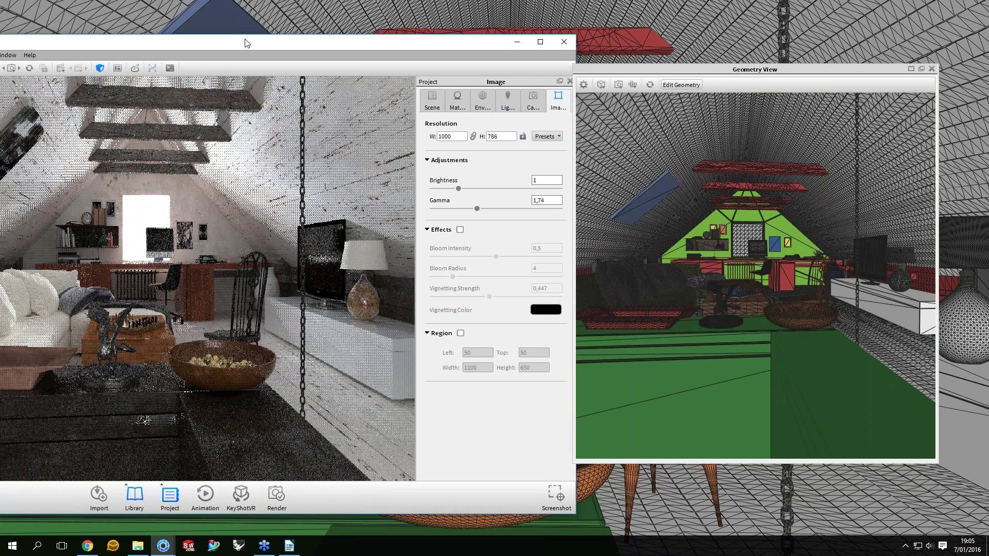
{"action": "left_click_drag", "start_coordinate": [575, 56], "coordinate": [356, 138]}
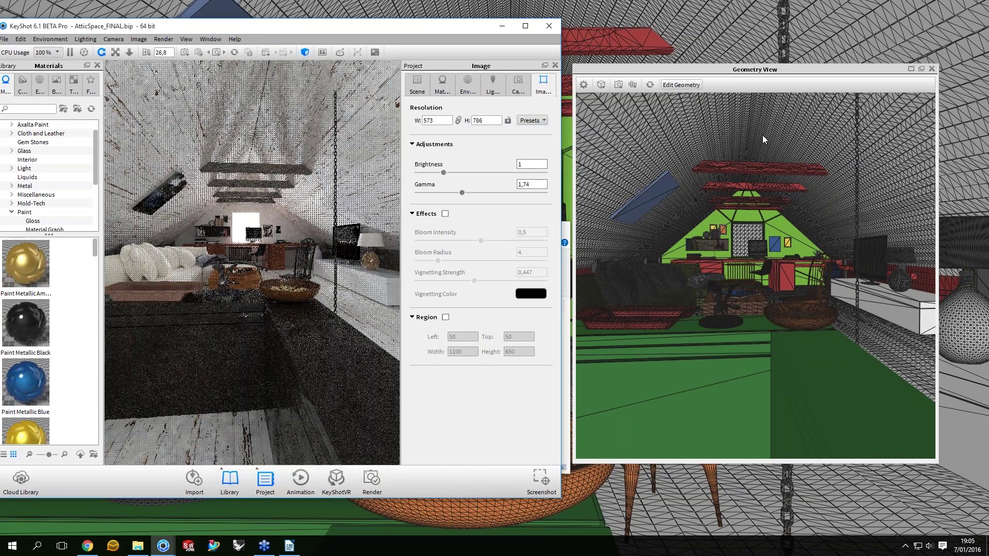
Reposition the Geometry View beside the main window and display its attic scene in Shaded mode
{"action": "scroll", "coordinate": [762, 135], "scroll_direction": "up", "scroll_amount": 2}
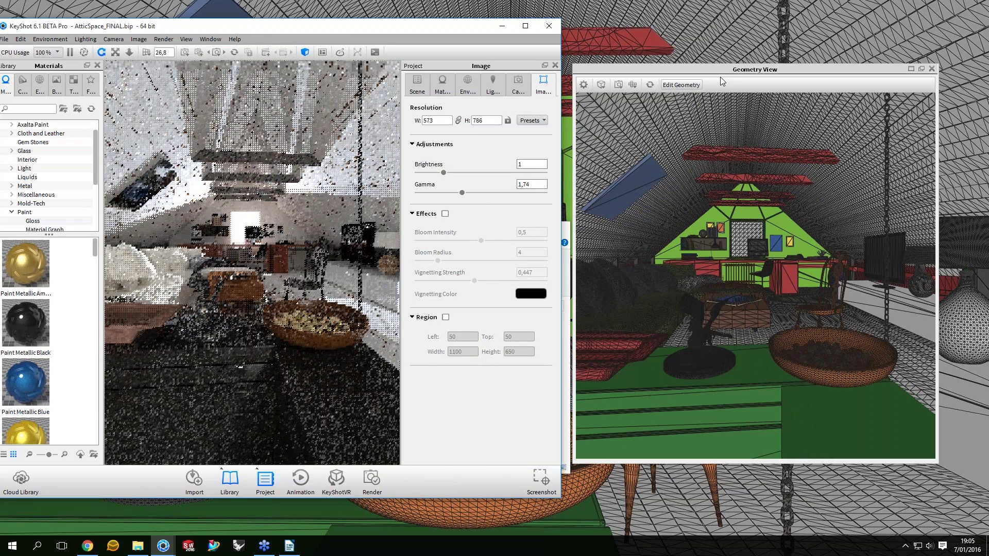
{"action": "left_click_drag", "start_coordinate": [624, 69], "coordinate": [621, 61]}
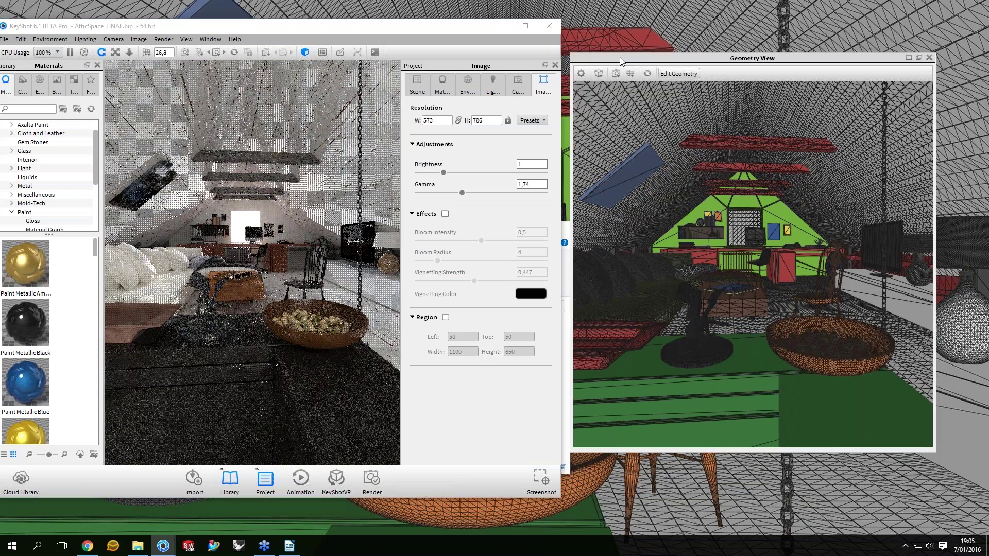
{"action": "left_click_drag", "start_coordinate": [620, 61], "coordinate": [643, 37]}
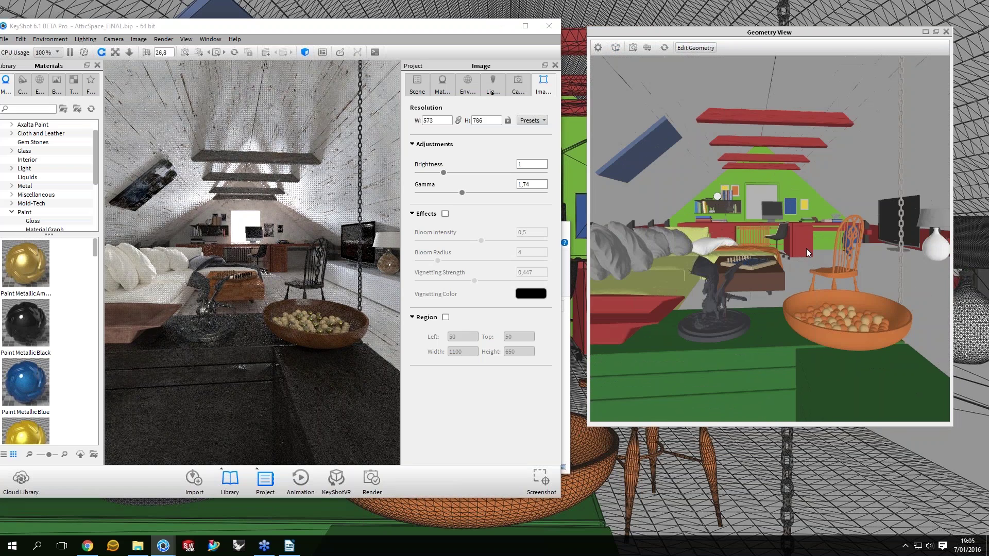
{"action": "left_click_drag", "start_coordinate": [805, 248], "coordinate": [788, 245]}
Preview the attic scene in Flat, Shaded Wireframe and Bounding display modes and return the Geometry View to Shaded
{"action": "left_click", "coordinate": [616, 47]}
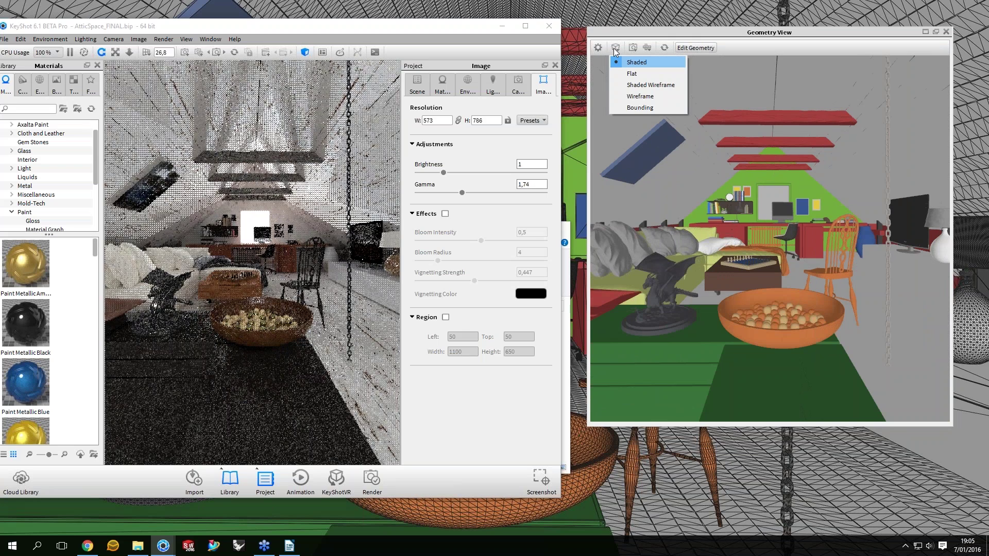
{"action": "left_click", "coordinate": [632, 73]}
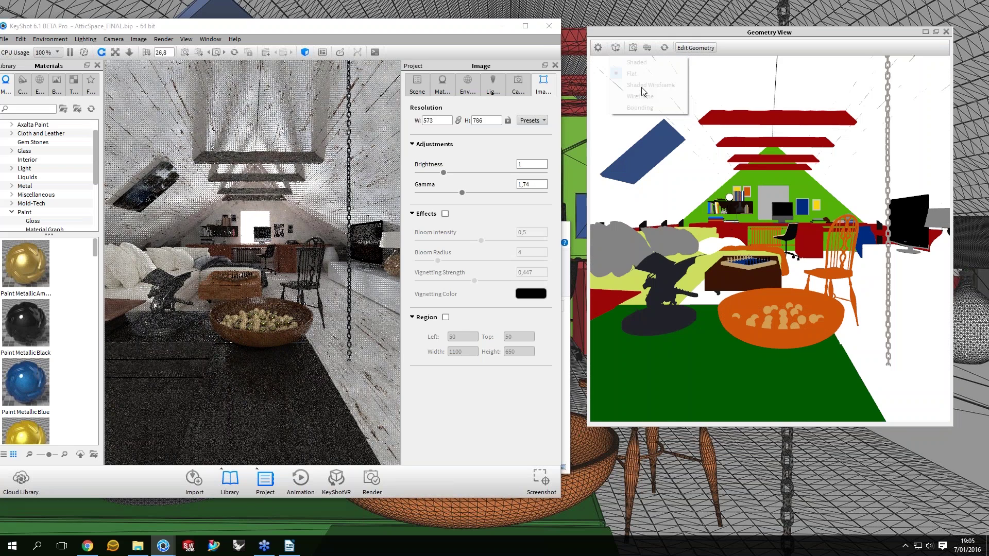
{"action": "left_click", "coordinate": [615, 47]}
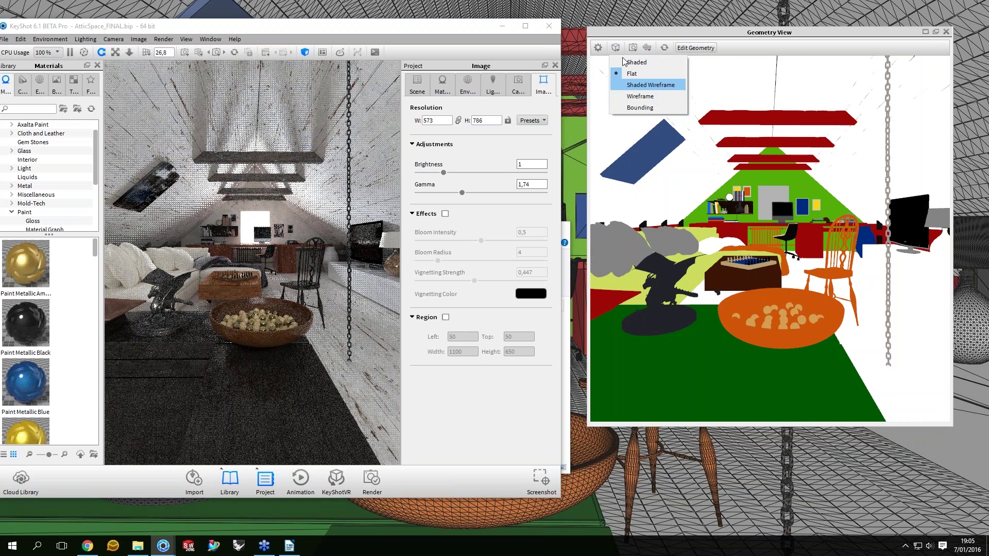
{"action": "left_click", "coordinate": [643, 84]}
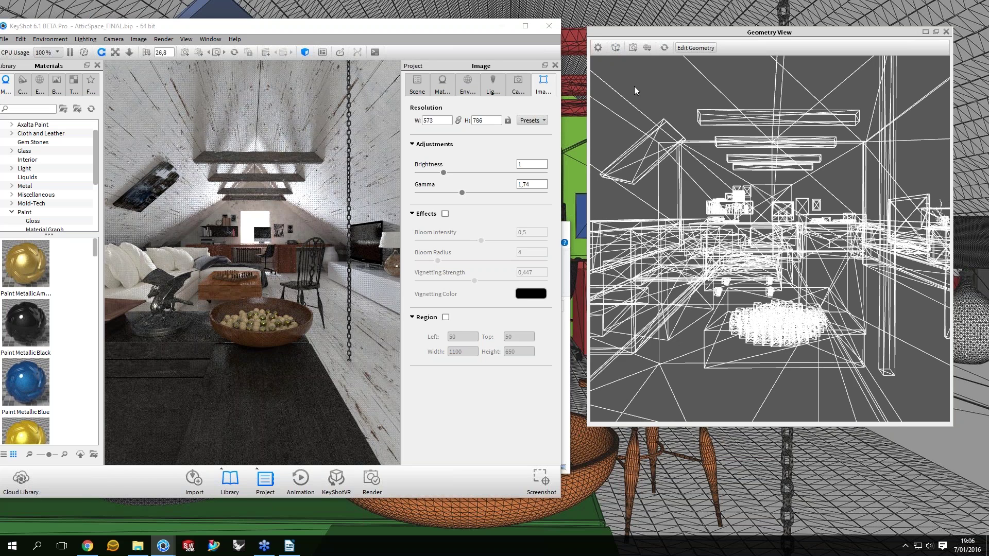
{"action": "left_click", "coordinate": [615, 47]}
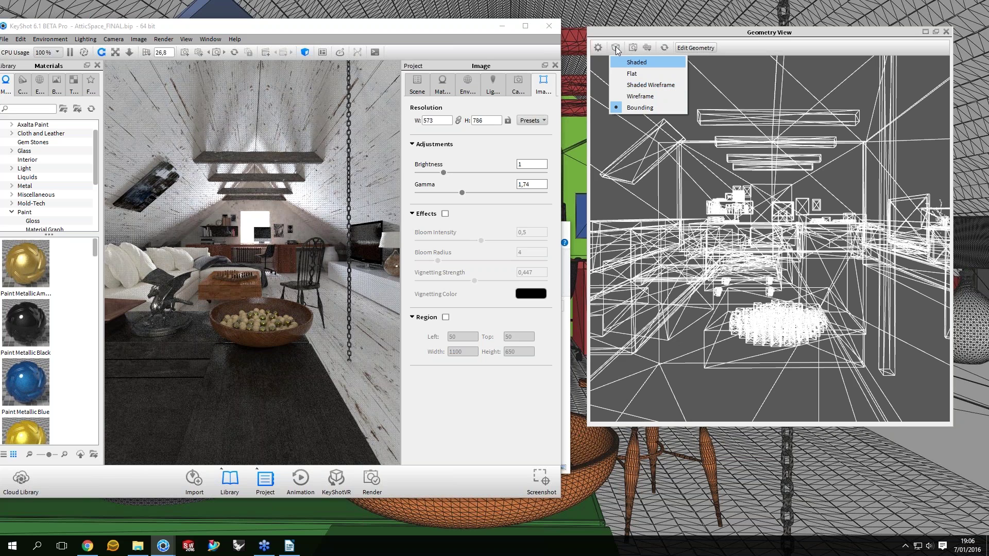
{"action": "left_click", "coordinate": [647, 84]}
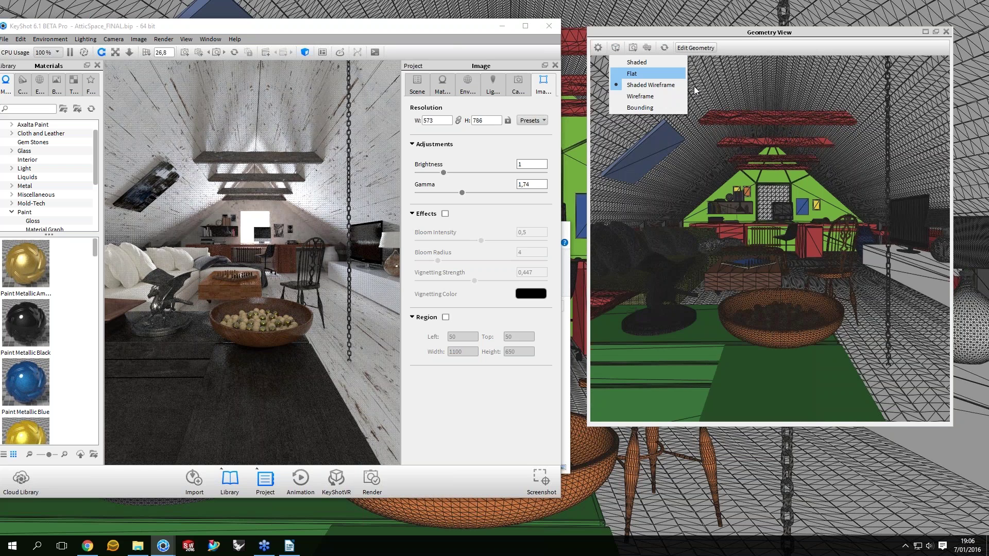
{"action": "key", "text": "Return"}
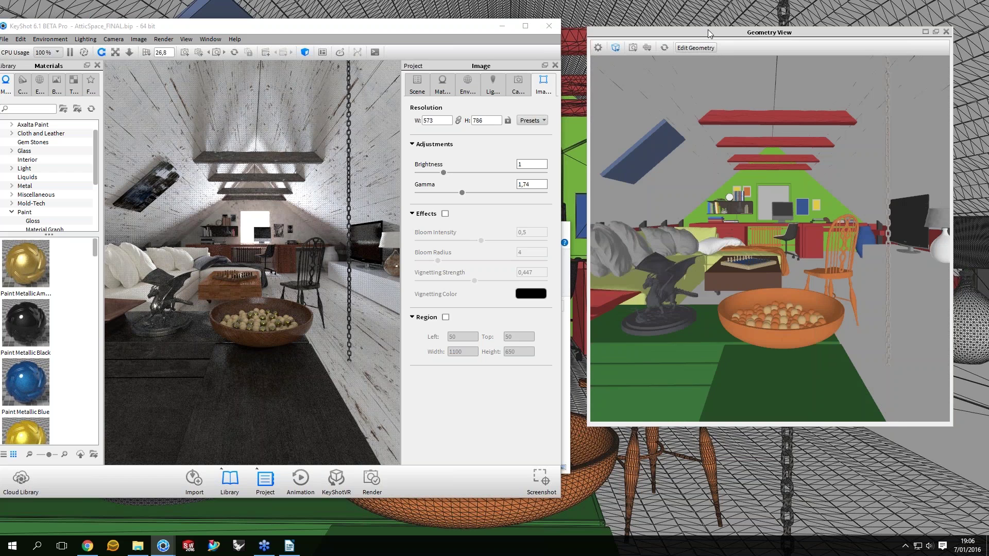
Check the Geometry View's camera types and orbit the attic scene through the Active Camera alongside the real-time view
{"action": "left_click", "coordinate": [633, 48]}
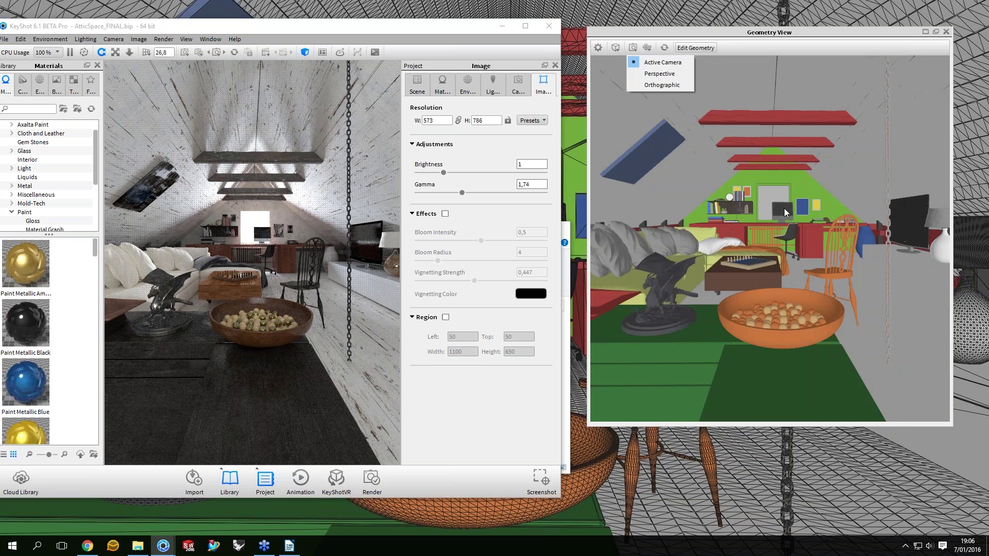
{"action": "left_click", "coordinate": [784, 208]}
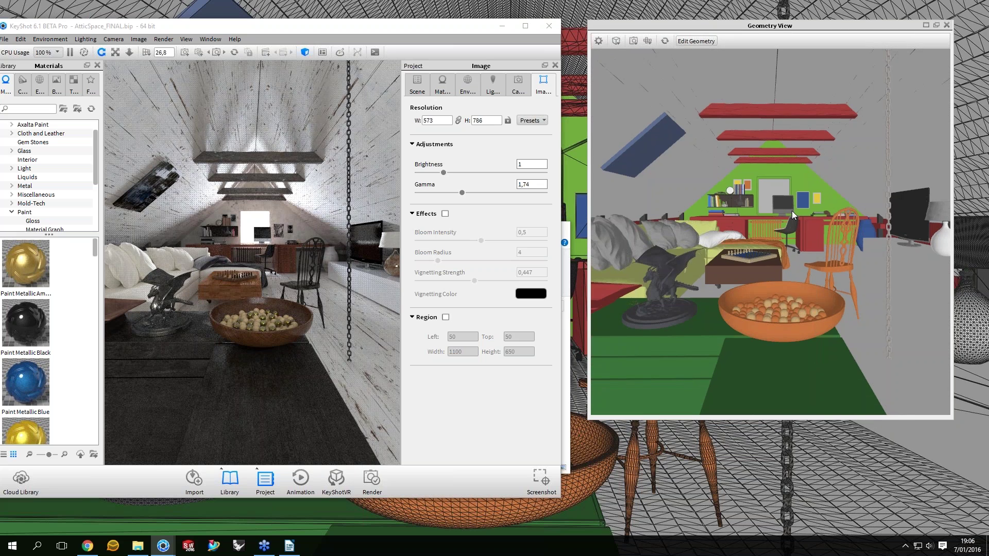
{"action": "left_click_drag", "start_coordinate": [792, 211], "coordinate": [759, 215]}
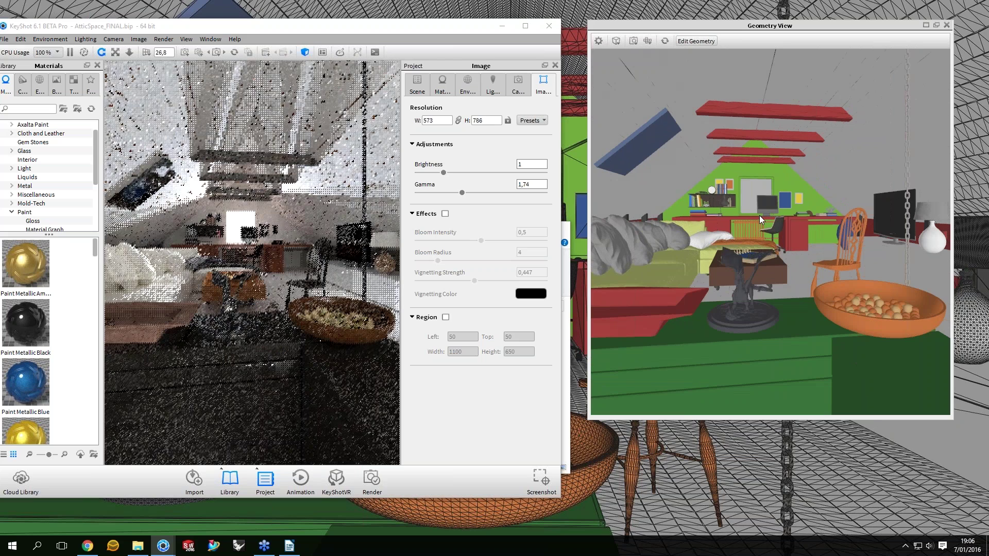
{"action": "left_click_drag", "start_coordinate": [759, 216], "coordinate": [746, 169]}
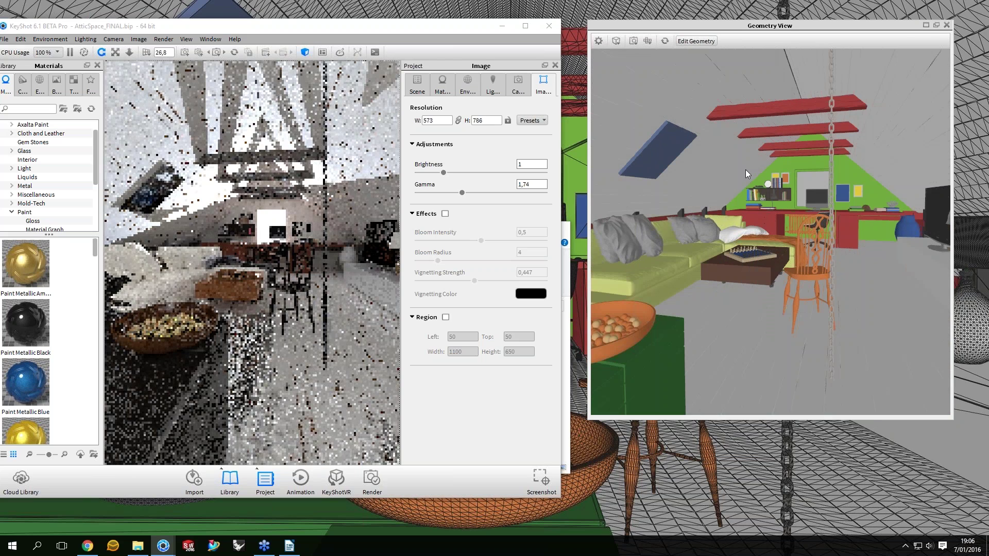
Review the Active Camera, Perspective and Orthographic camera types and the project's list of scene cameras, keeping Active Camera
{"action": "left_click", "coordinate": [634, 42]}
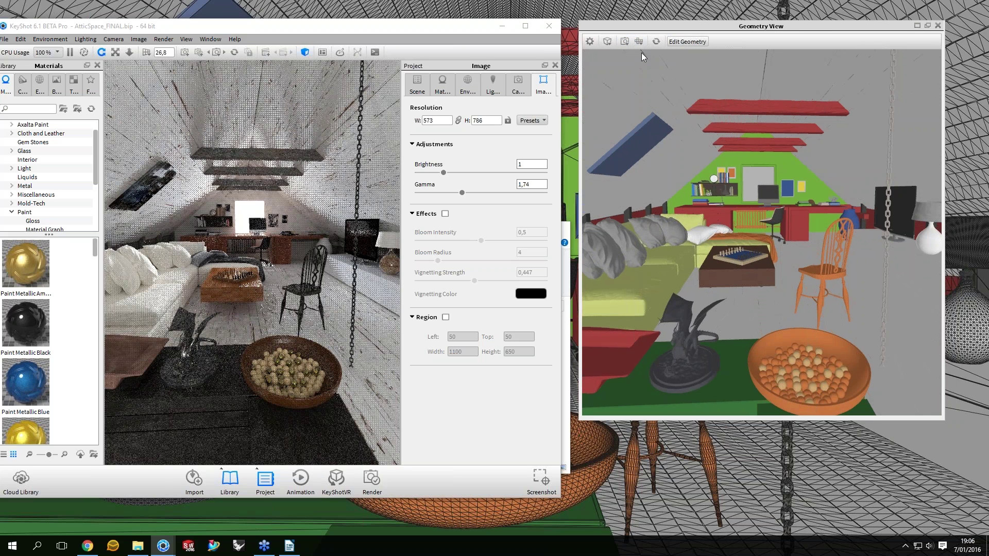
{"action": "left_click", "coordinate": [624, 41]}
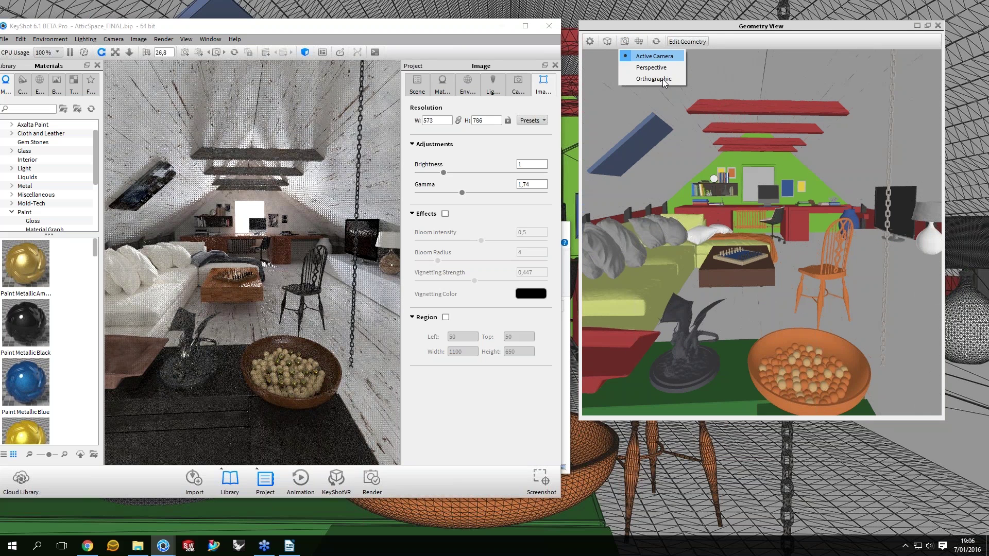
{"action": "left_click", "coordinate": [609, 53]}
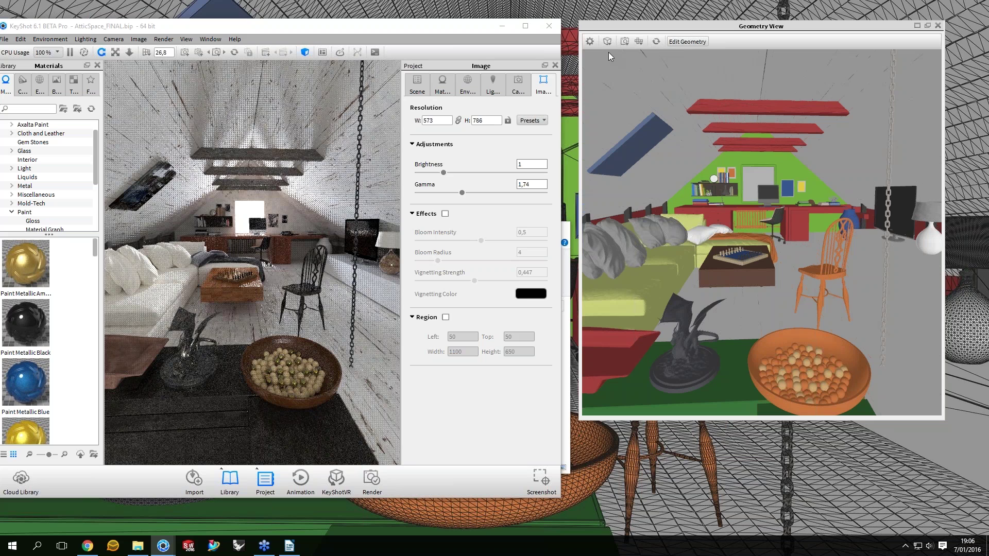
{"action": "left_click", "coordinate": [701, 122]}
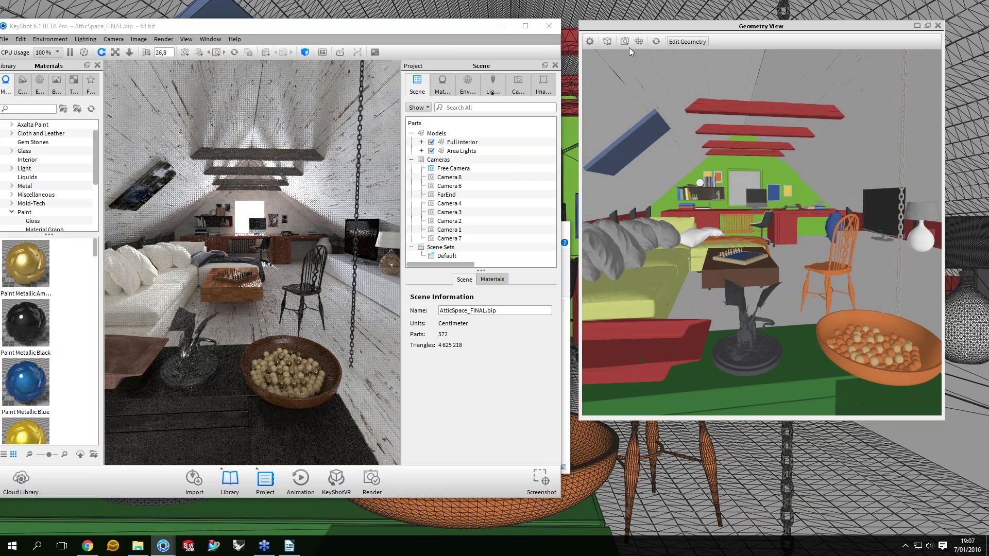
{"action": "left_click", "coordinate": [624, 42]}
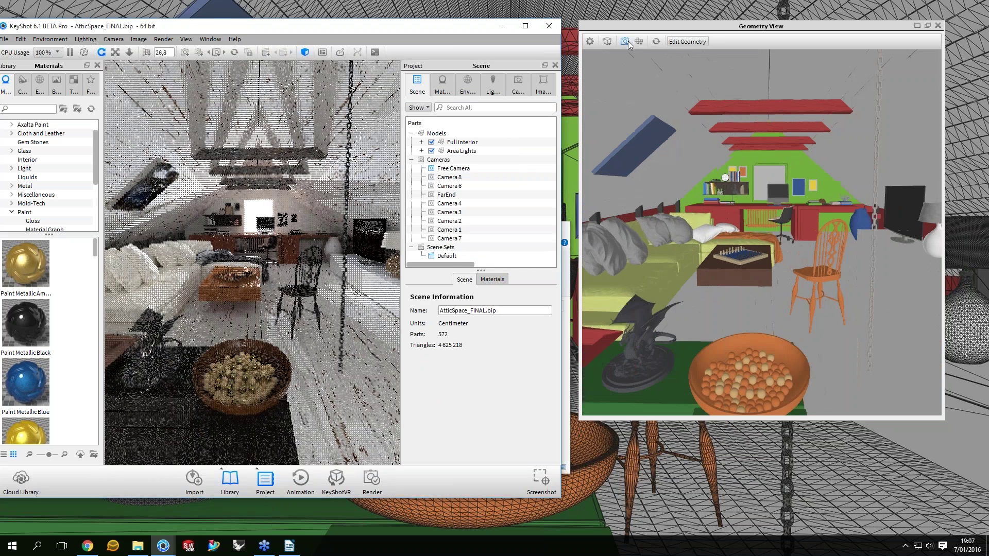
{"action": "left_click", "coordinate": [627, 42]}
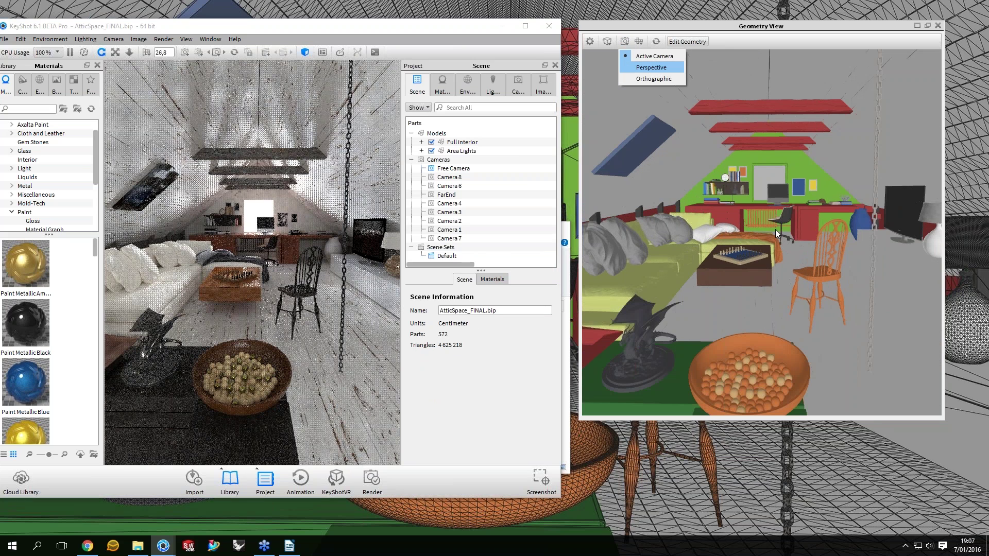
{"action": "left_click", "coordinate": [685, 54]}
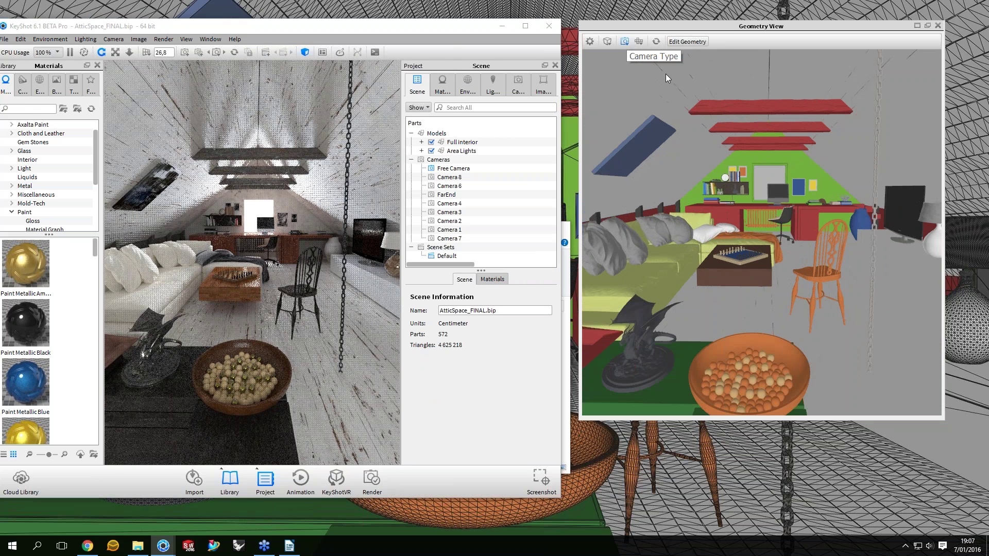
Switch the Geometry View's camera type to Perspective and frame the whole attic building from outside
{"action": "left_click", "coordinate": [625, 42]}
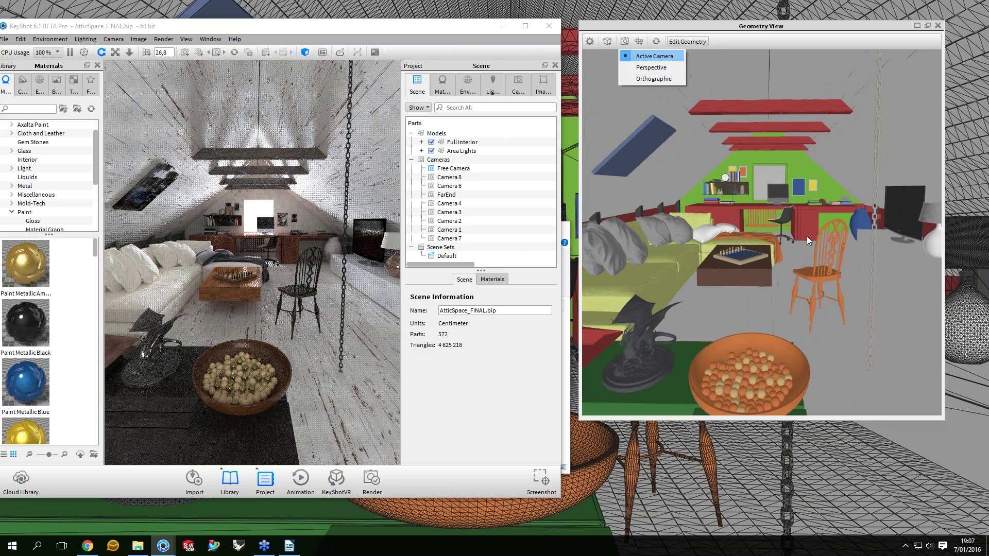
{"action": "left_click", "coordinate": [651, 68]}
{"action": "left_click_drag", "start_coordinate": [647, 227], "coordinate": [765, 236]}
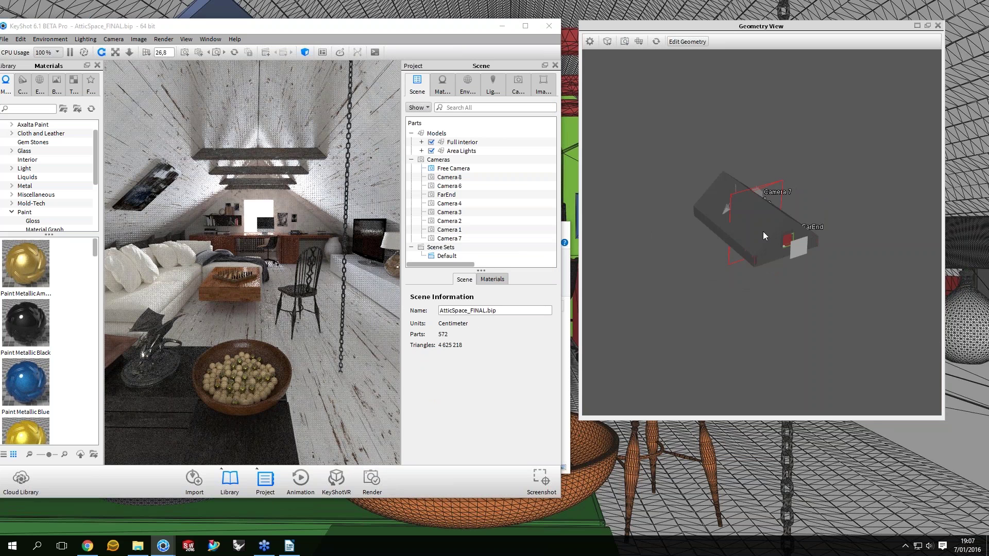
{"action": "scroll", "coordinate": [763, 236], "scroll_direction": "down", "scroll_amount": 2}
{"action": "scroll", "coordinate": [765, 115], "scroll_direction": "up", "scroll_amount": 5}
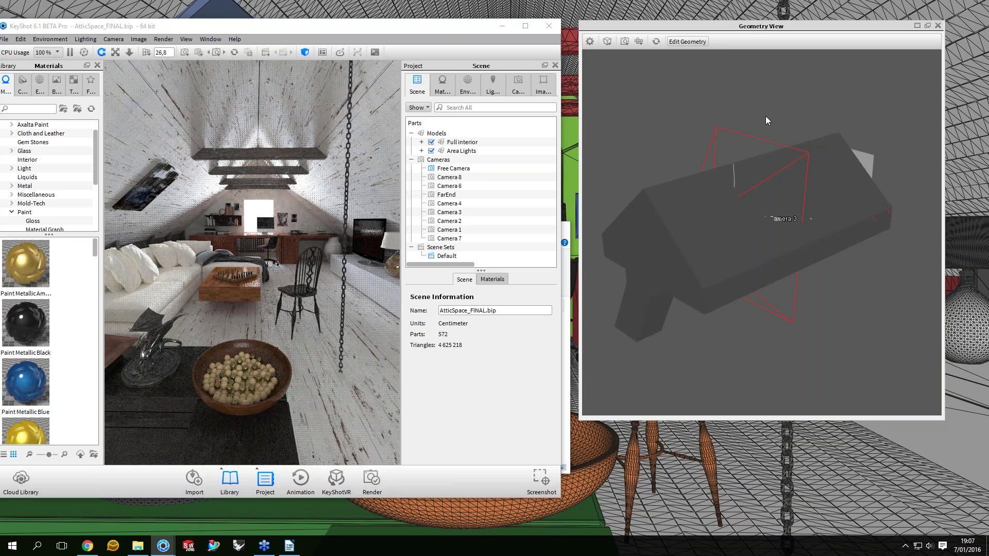
{"action": "scroll", "coordinate": [766, 116], "scroll_direction": "up", "scroll_amount": 2}
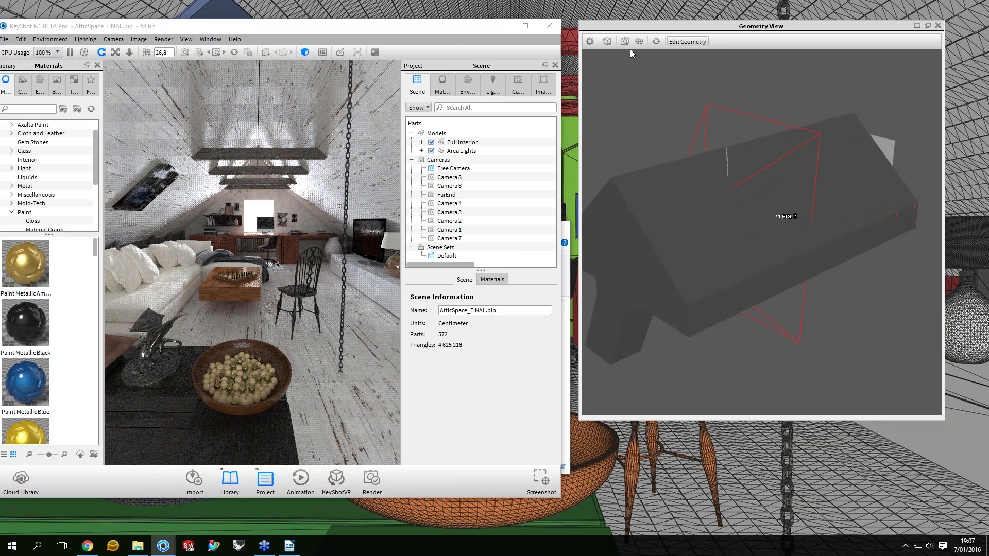
Orbit and zoom around the attic building to examine the interior through its gable end and the cameras placed inside
{"action": "left_click_drag", "start_coordinate": [738, 79], "coordinate": [629, 89]}
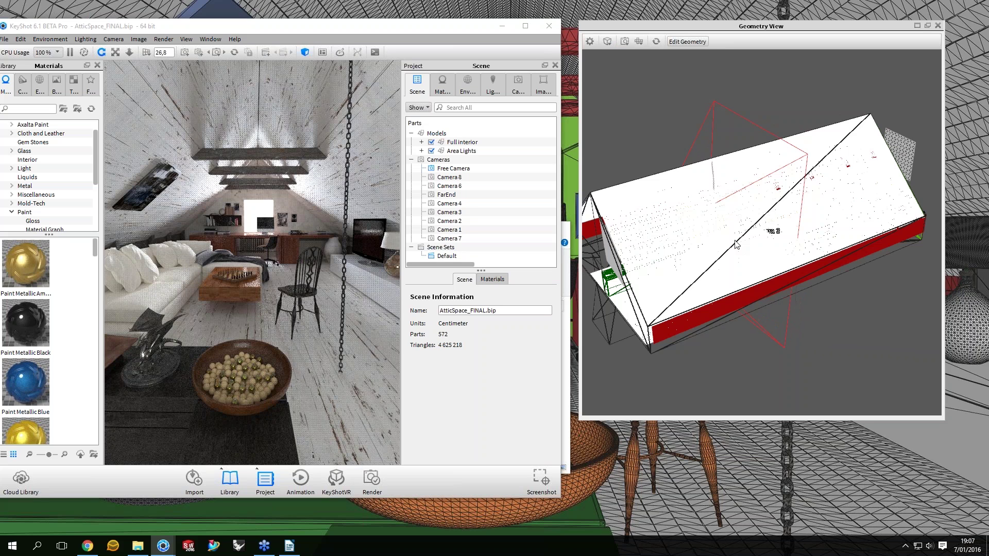
{"action": "scroll", "coordinate": [735, 246], "scroll_direction": "up", "scroll_amount": 5}
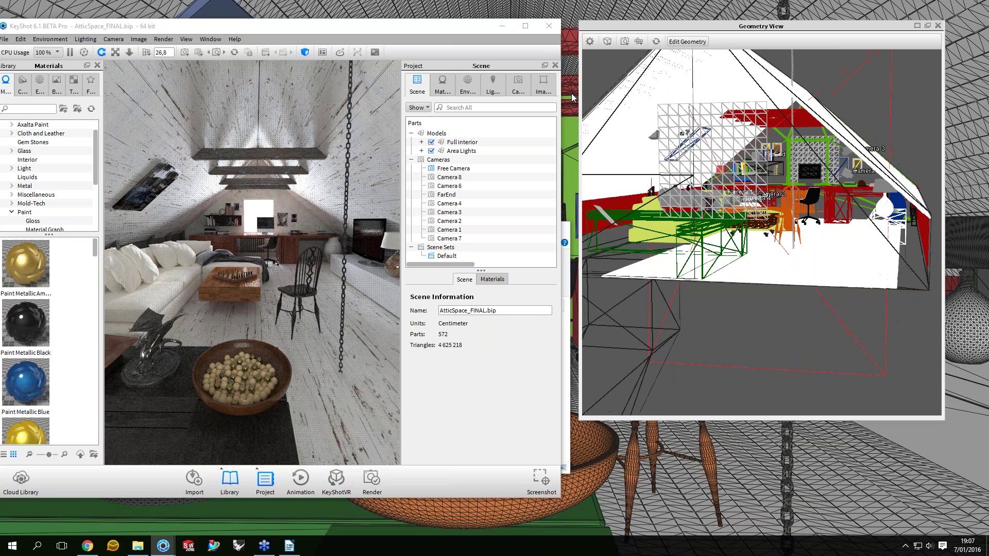
{"action": "left_click_drag", "start_coordinate": [670, 134], "coordinate": [759, 171]}
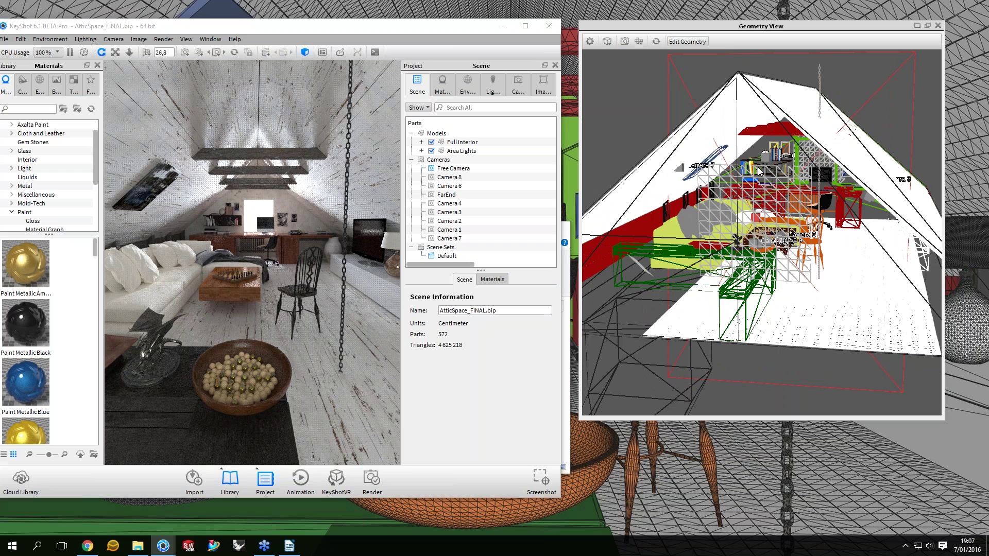
{"action": "left_click_drag", "start_coordinate": [758, 171], "coordinate": [815, 197]}
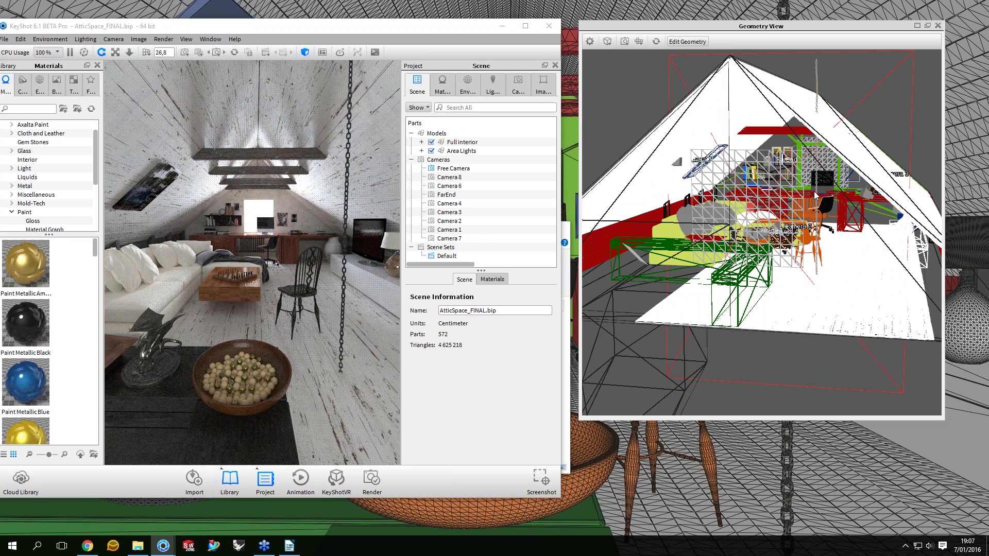
In the Geometry View settings, try white and mid-grey backgrounds and set the background colour to dark grey
{"action": "left_click_drag", "start_coordinate": [815, 196], "coordinate": [586, 45]}
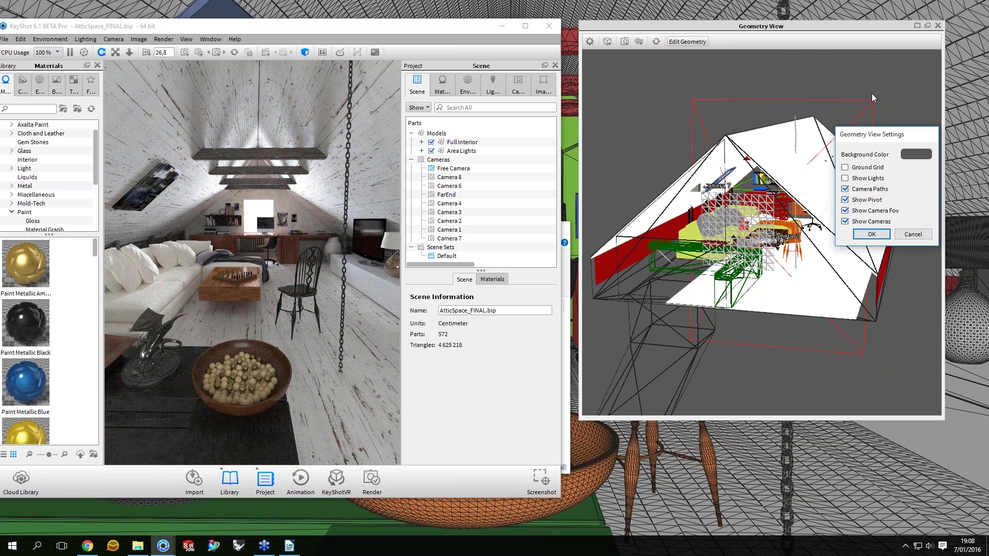
{"action": "left_click_drag", "start_coordinate": [864, 138], "coordinate": [871, 94]}
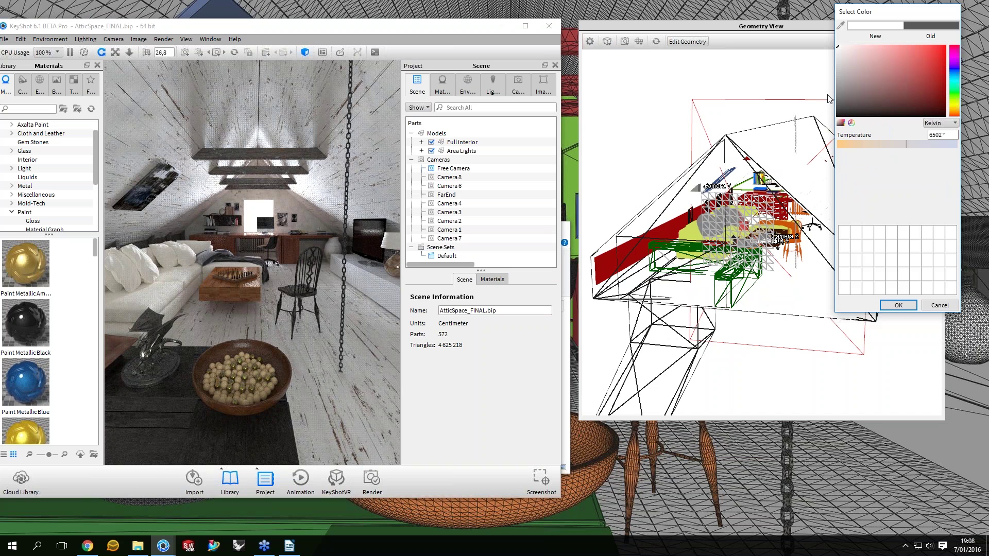
{"action": "left_click", "coordinate": [837, 84]}
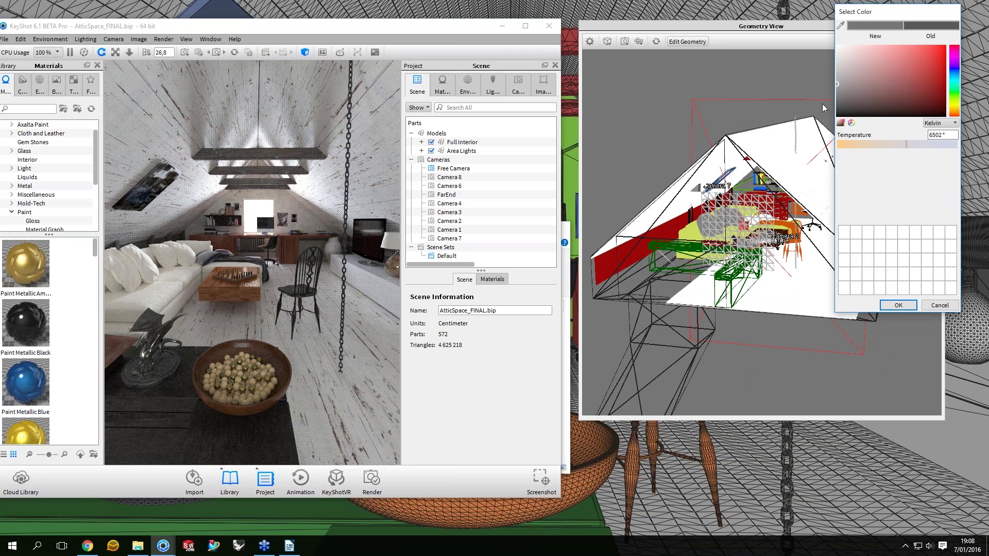
{"action": "left_click", "coordinate": [837, 104]}
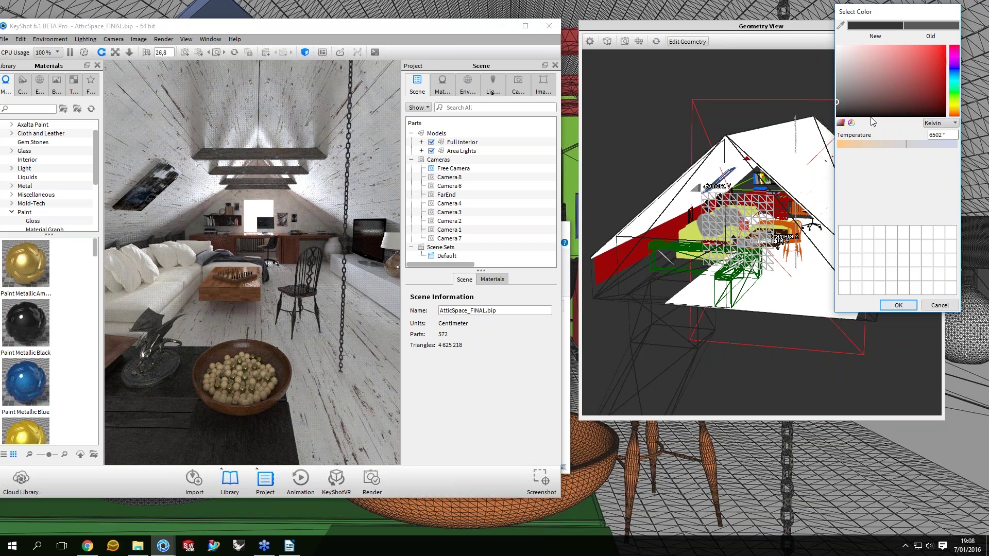
{"action": "left_click", "coordinate": [898, 305]}
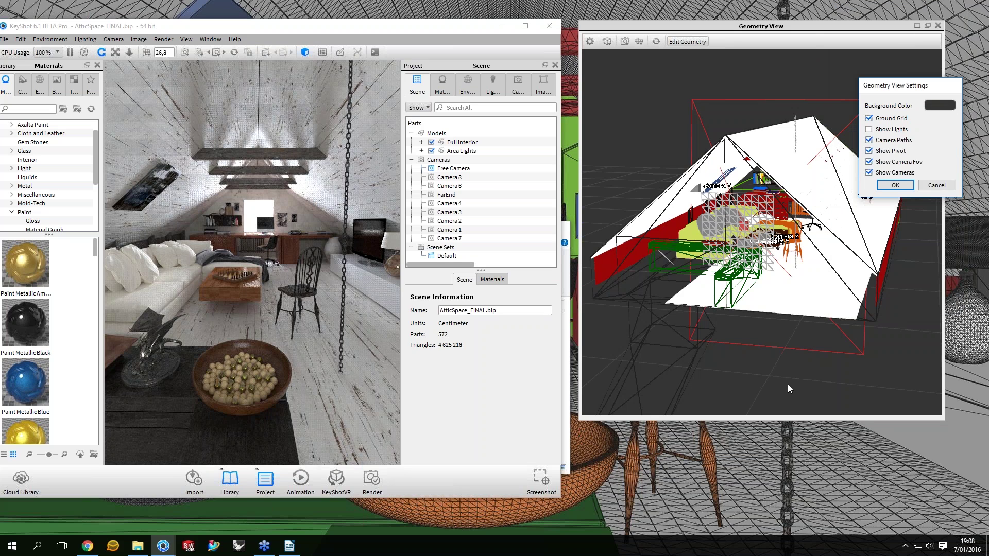
Try the Ground Grid and Show Lights options on the attic model, turn both off again, and orbit the view
{"action": "left_click_drag", "start_coordinate": [788, 385], "coordinate": [752, 356]}
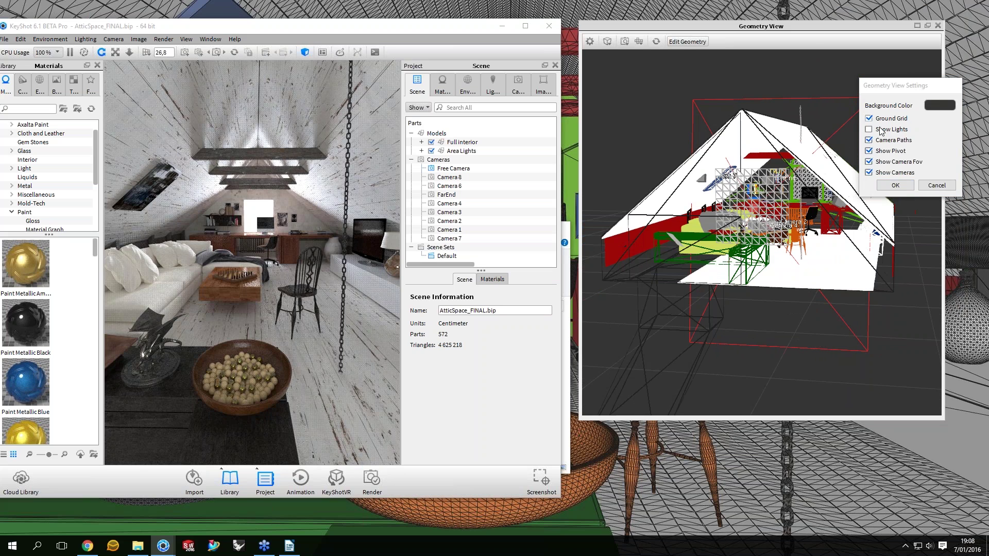
{"action": "left_click", "coordinate": [880, 130]}
{"action": "left_click", "coordinate": [868, 118]}
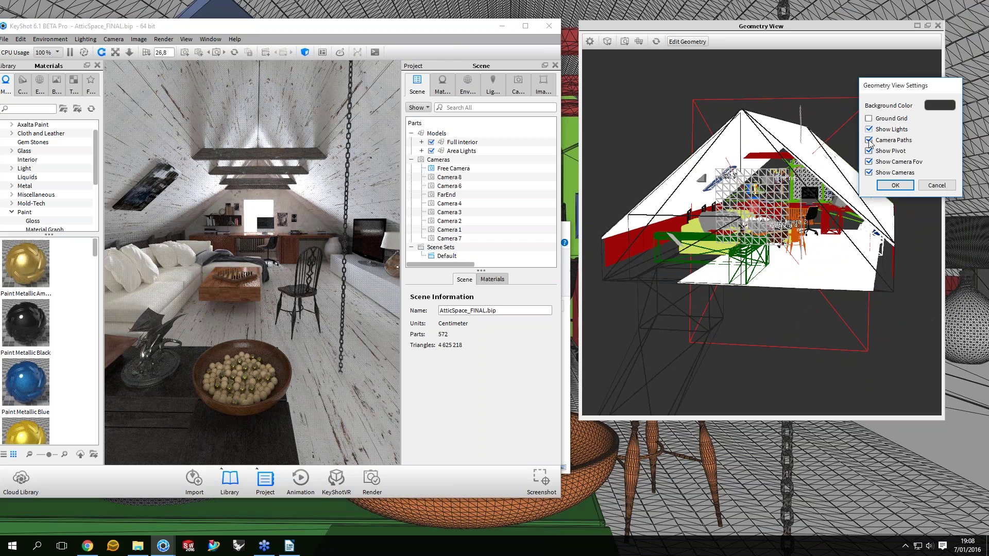
{"action": "left_click", "coordinate": [869, 130]}
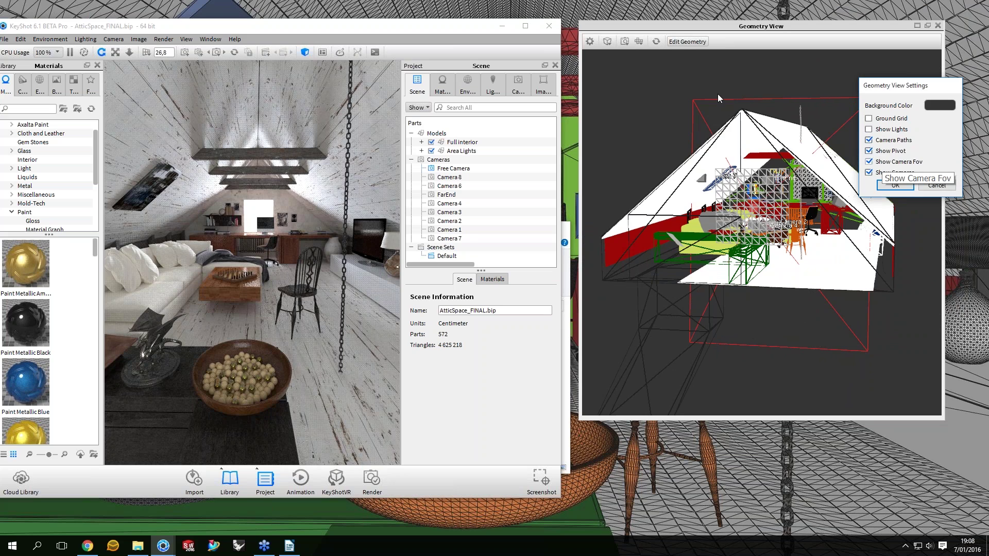
{"action": "left_click_drag", "start_coordinate": [718, 93], "coordinate": [739, 86]}
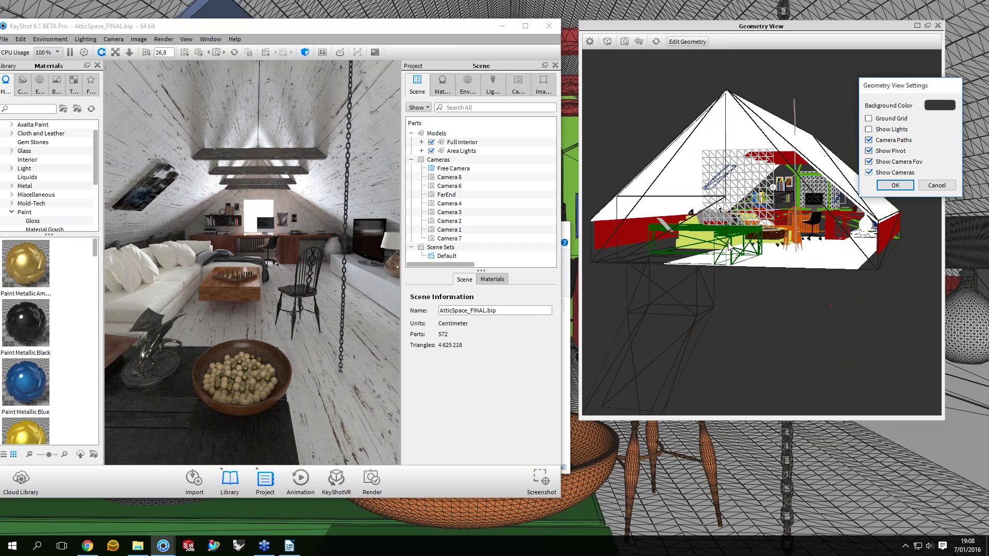
Hide the attic's outer shell and the near roof slope in the Geometry View to expose the furnished interior
{"action": "left_click_drag", "start_coordinate": [729, 249], "coordinate": [673, 158]}
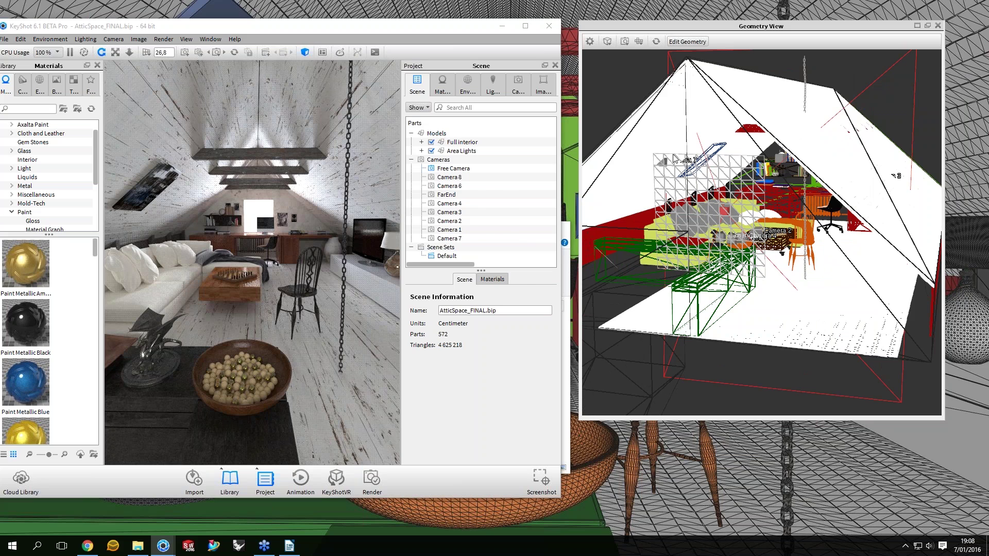
{"action": "left_click", "coordinate": [673, 158]}
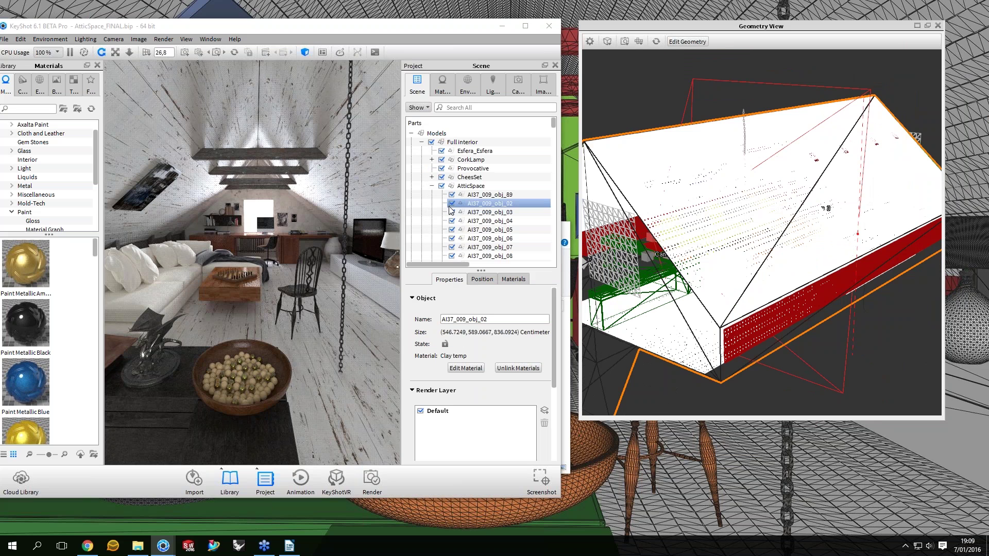
{"action": "left_click", "coordinate": [693, 218]}
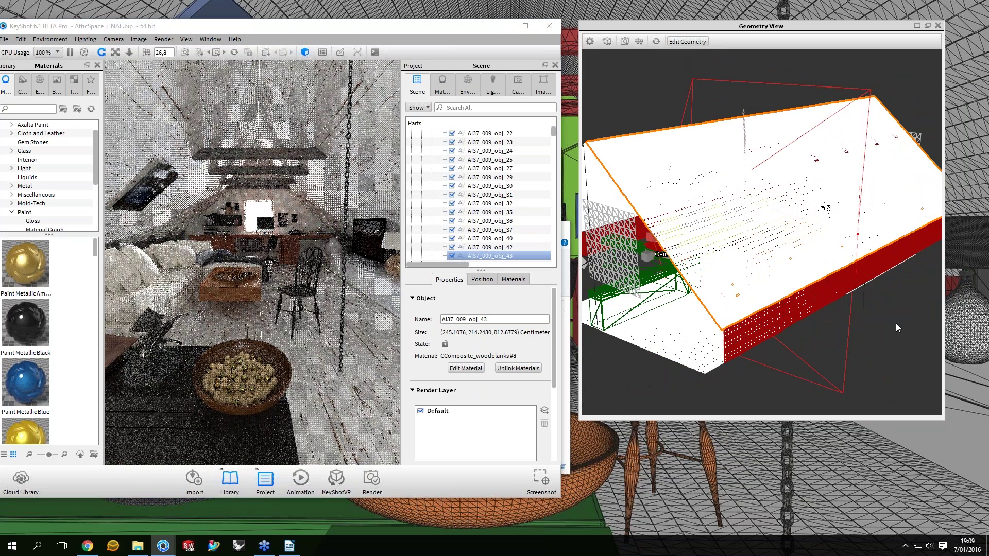
{"action": "key", "text": "h"}
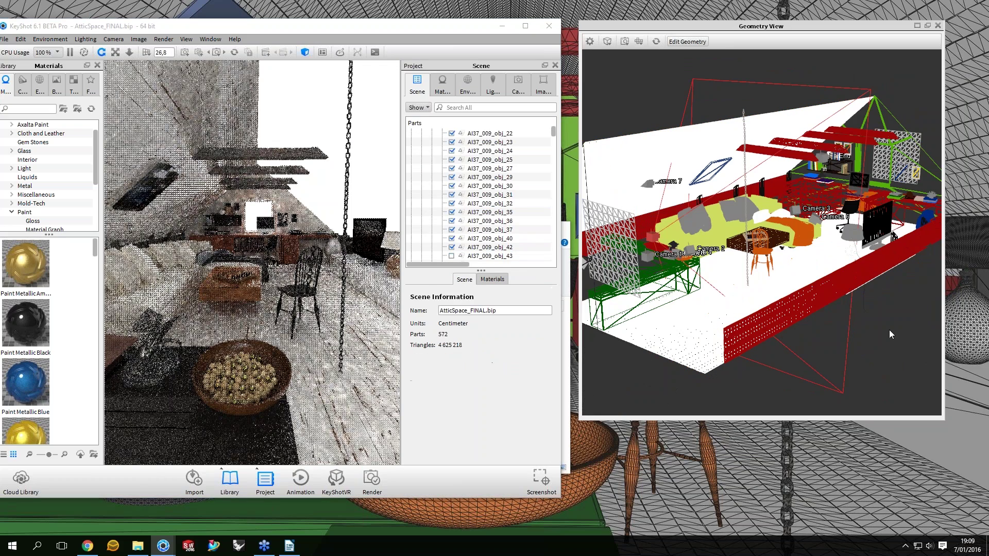
{"action": "left_click_drag", "start_coordinate": [889, 329], "coordinate": [651, 262]}
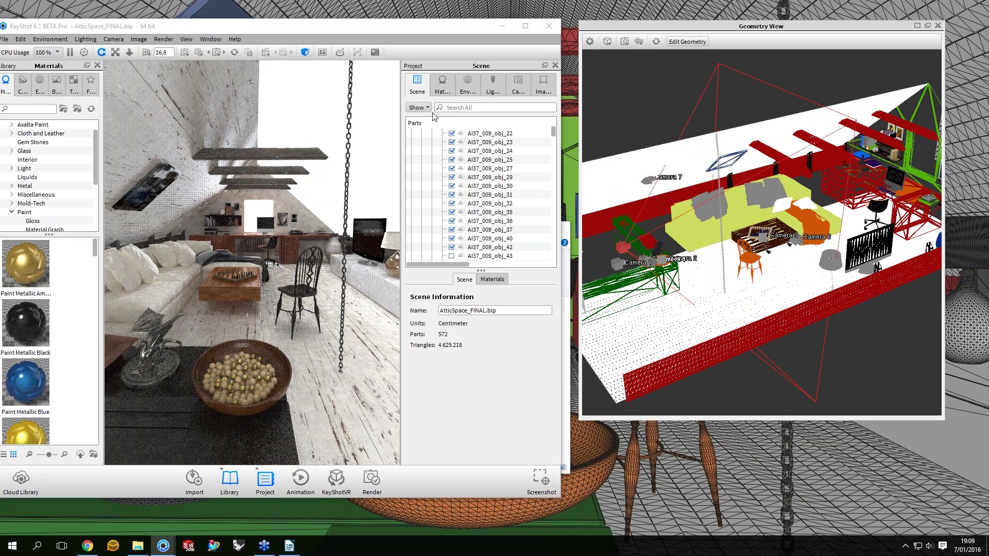
Show the project's camera list beside the Geometry View and switch the active camera to Camera 8 and Camera 6
{"action": "key", "text": "c"}
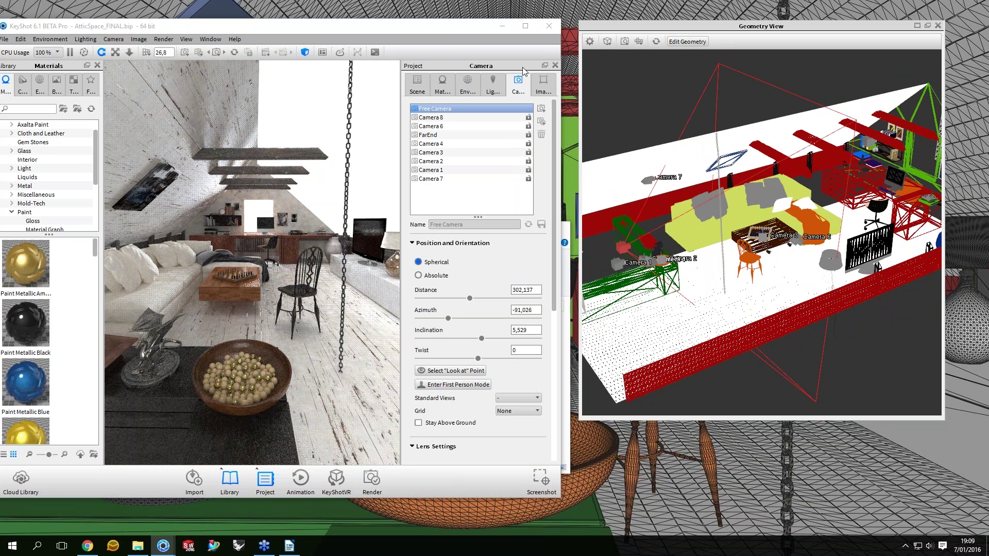
{"action": "left_click_drag", "start_coordinate": [484, 26], "coordinate": [495, 26]}
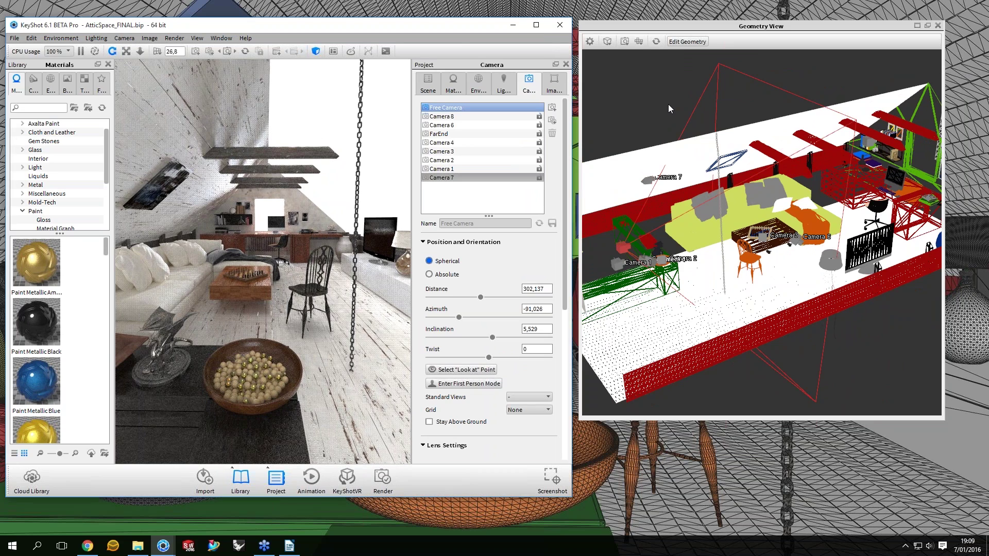
{"action": "left_click_drag", "start_coordinate": [668, 105], "coordinate": [765, 231]}
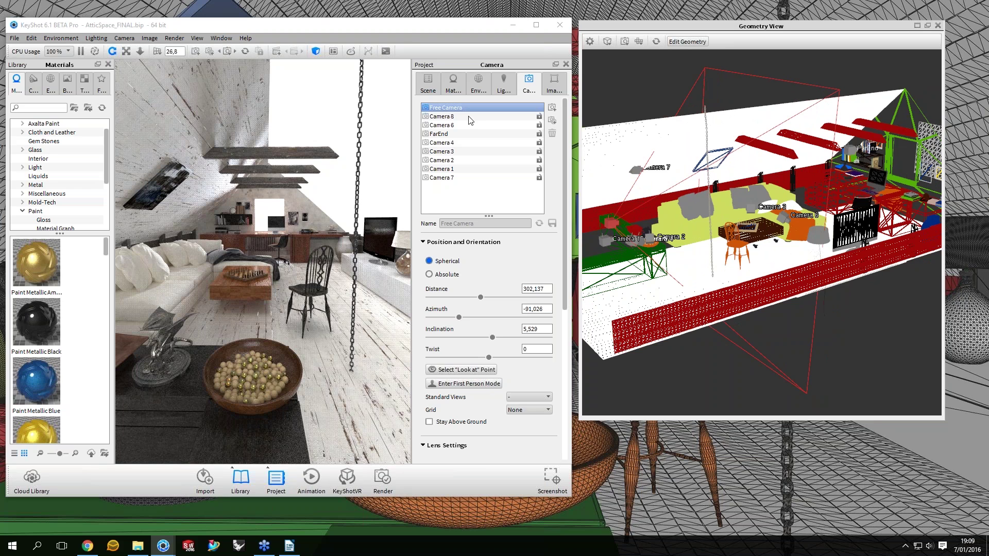
{"action": "left_click", "coordinate": [448, 116]}
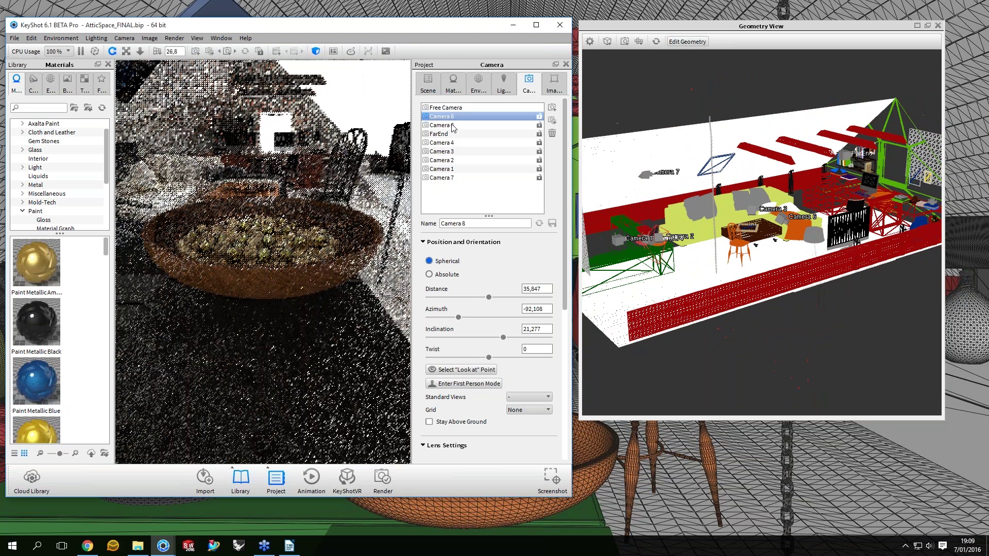
{"action": "left_click", "coordinate": [452, 126]}
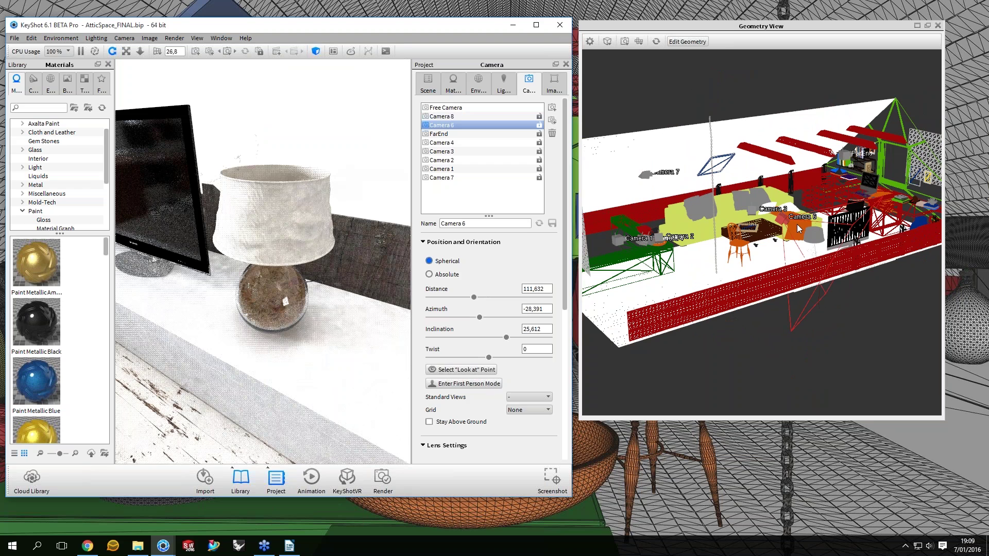
Examine Camera 6's position in the Geometry View and switch through Camera 4, Camera 3 and Camera 2 from the camera list
{"action": "left_click_drag", "start_coordinate": [797, 225], "coordinate": [811, 203]}
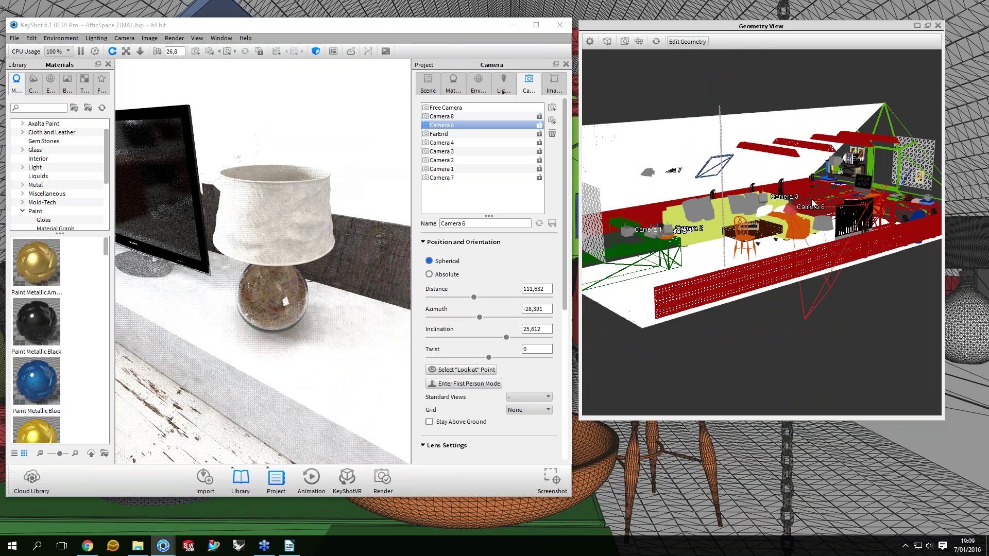
{"action": "scroll", "coordinate": [807, 201], "scroll_direction": "up", "scroll_amount": 3}
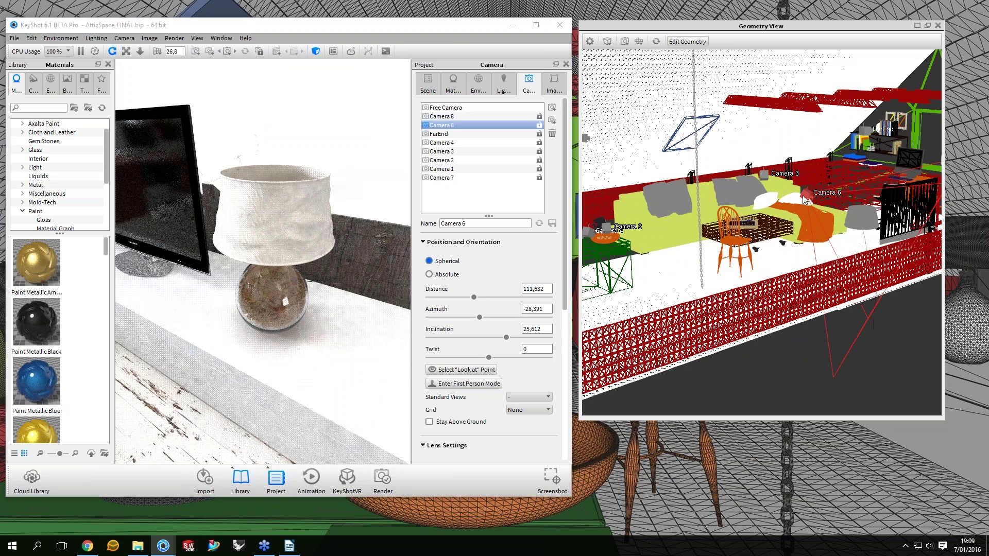
{"action": "scroll", "coordinate": [803, 195], "scroll_direction": "down", "scroll_amount": 4}
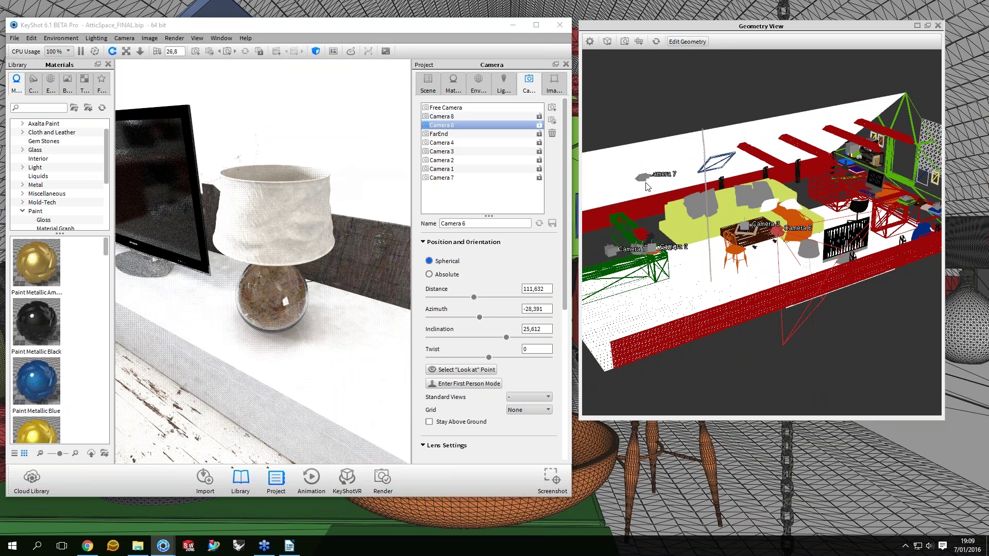
{"action": "left_click_drag", "start_coordinate": [647, 187], "coordinate": [613, 180]}
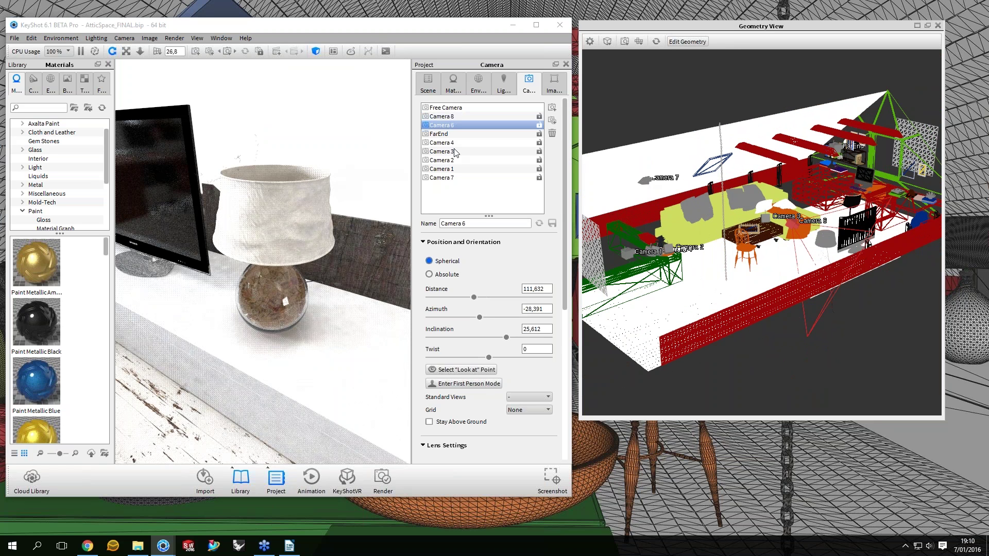
{"action": "left_click", "coordinate": [454, 146]}
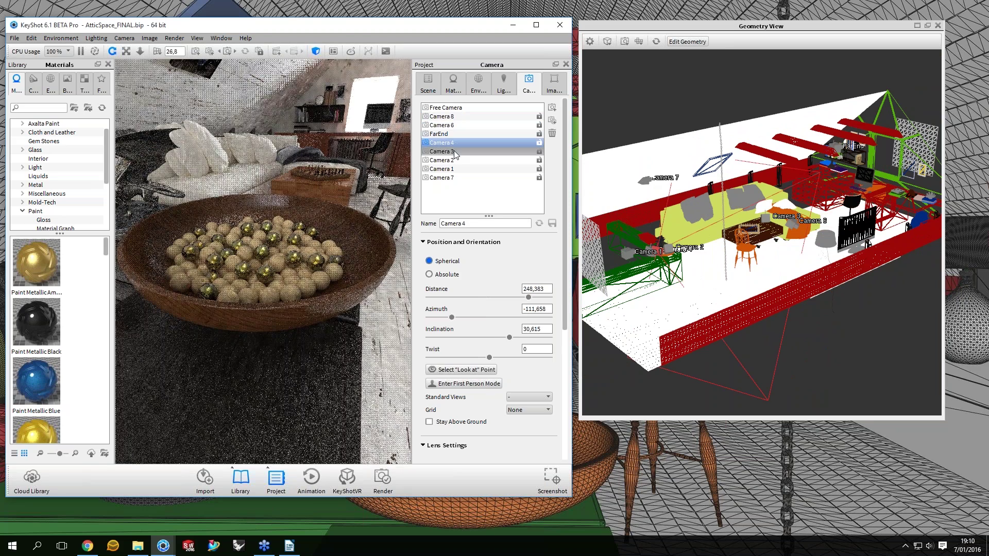
{"action": "left_click", "coordinate": [453, 151]}
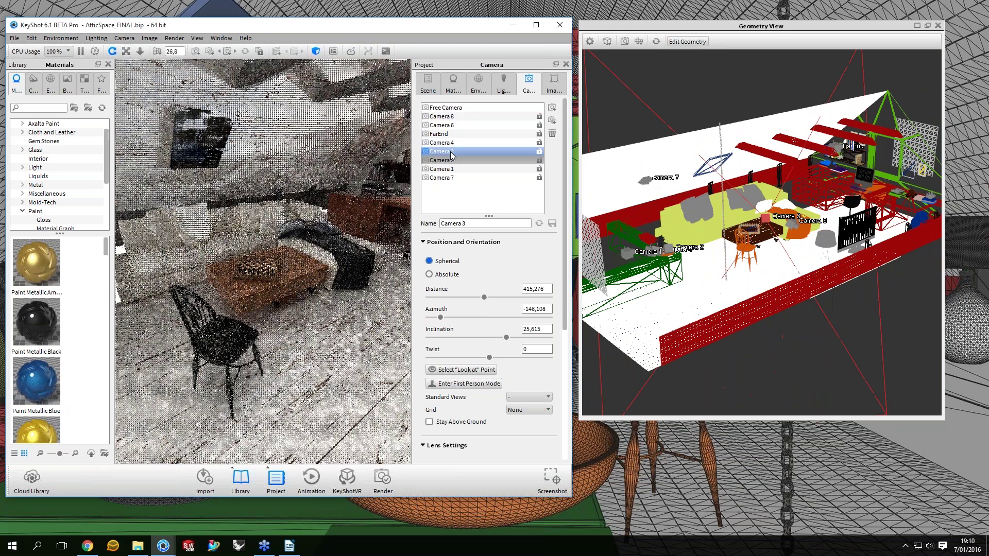
{"action": "left_click", "coordinate": [449, 160]}
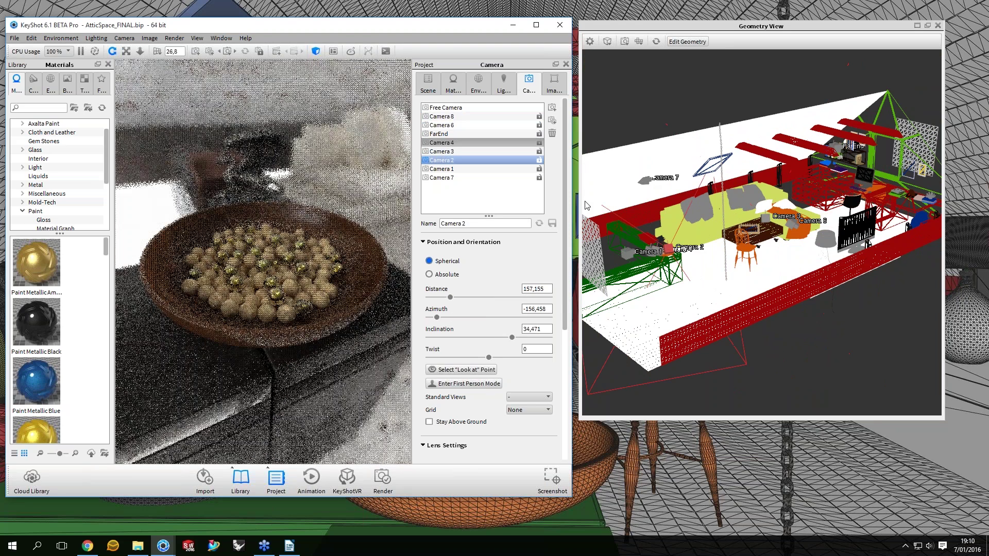
Switch to Camera 4, and activate Camera 7, Camera 1 and Camera 3 from their camera markers in the Geometry View
{"action": "left_click", "coordinate": [670, 181]}
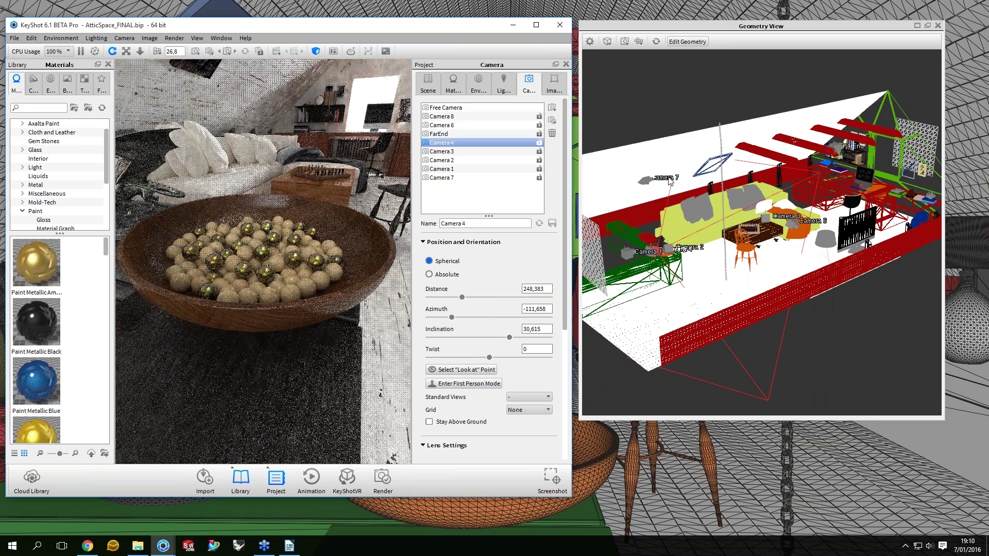
{"action": "left_click", "coordinate": [669, 179]}
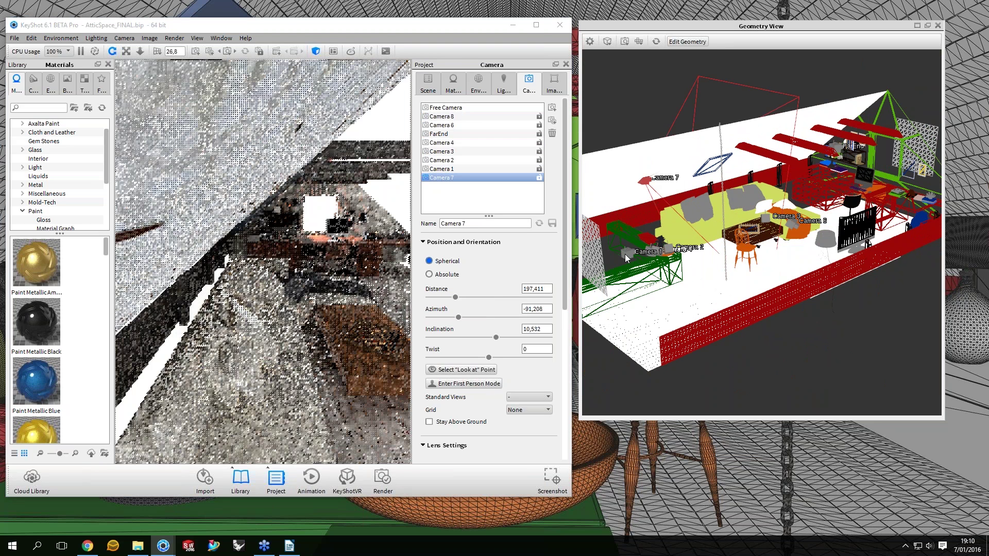
{"action": "left_click", "coordinate": [625, 254]}
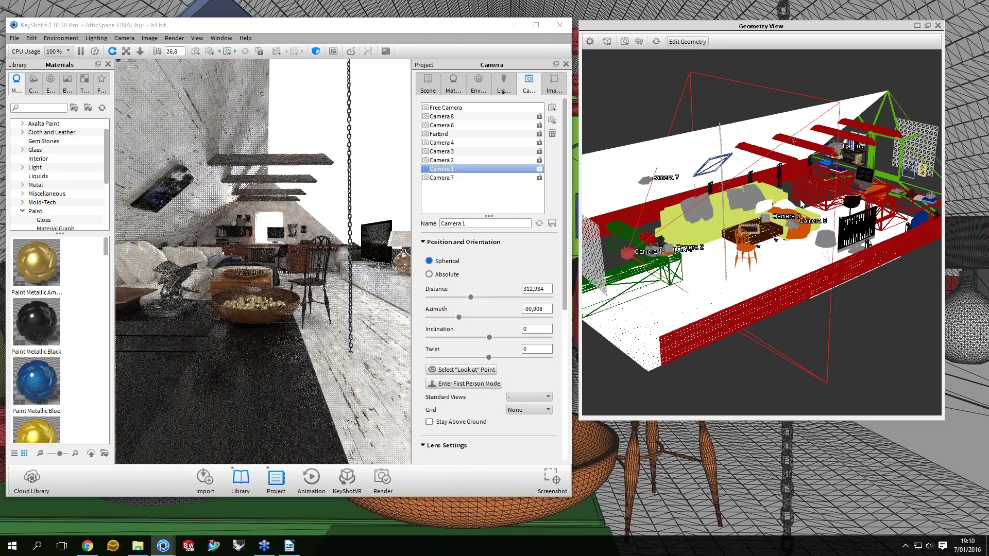
{"action": "left_click", "coordinate": [767, 223]}
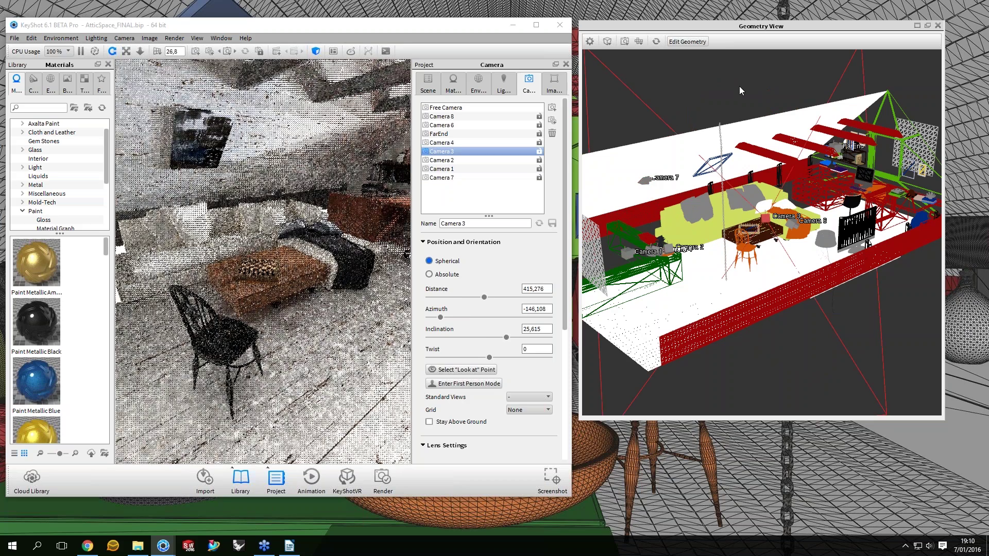
Orbit around the opened attic, show the scene tree and move the floating Geometry View window away from the main window
{"action": "left_click_drag", "start_coordinate": [740, 87], "coordinate": [899, 135]}
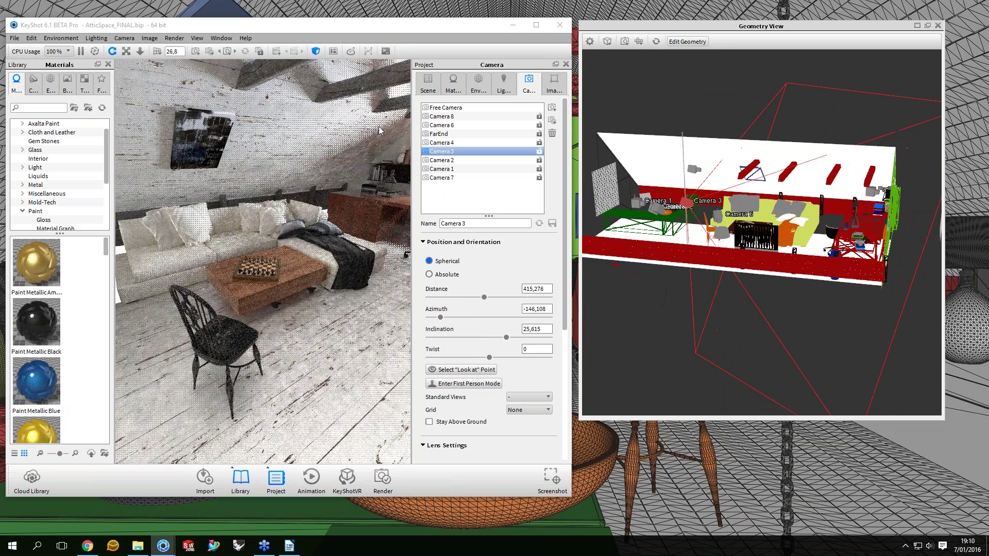
{"action": "left_click", "coordinate": [523, 183]}
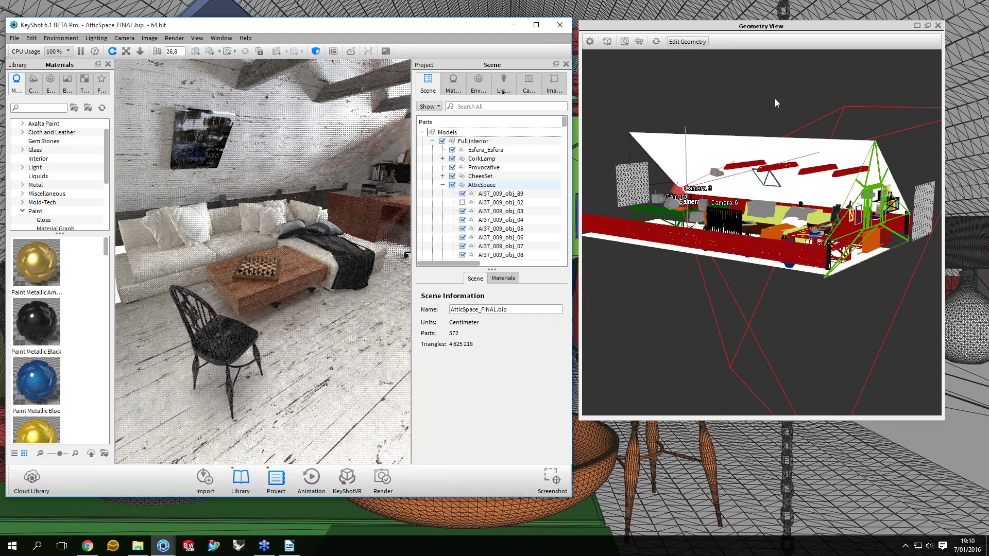
{"action": "left_click_drag", "start_coordinate": [776, 103], "coordinate": [757, 97]}
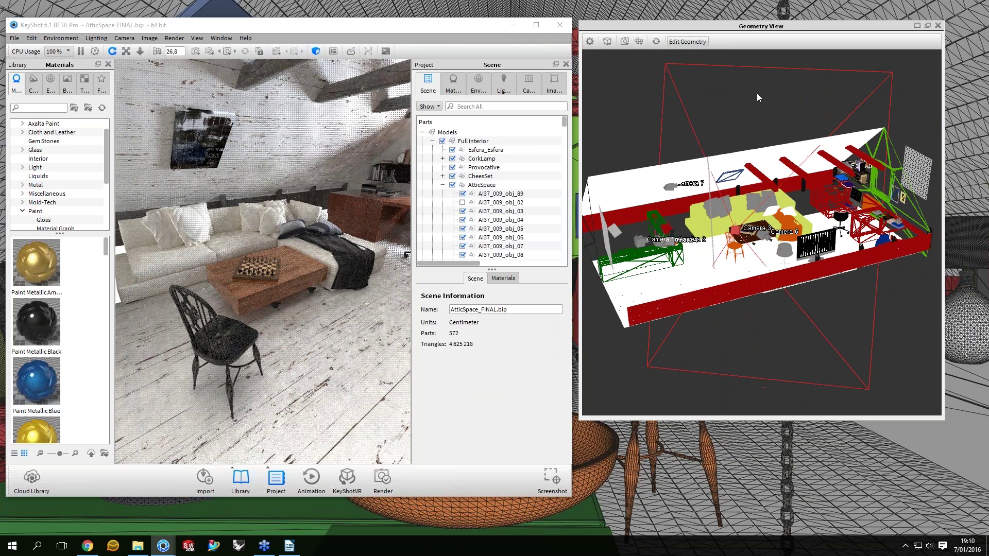
{"action": "left_click_drag", "start_coordinate": [756, 93], "coordinate": [522, 87]}
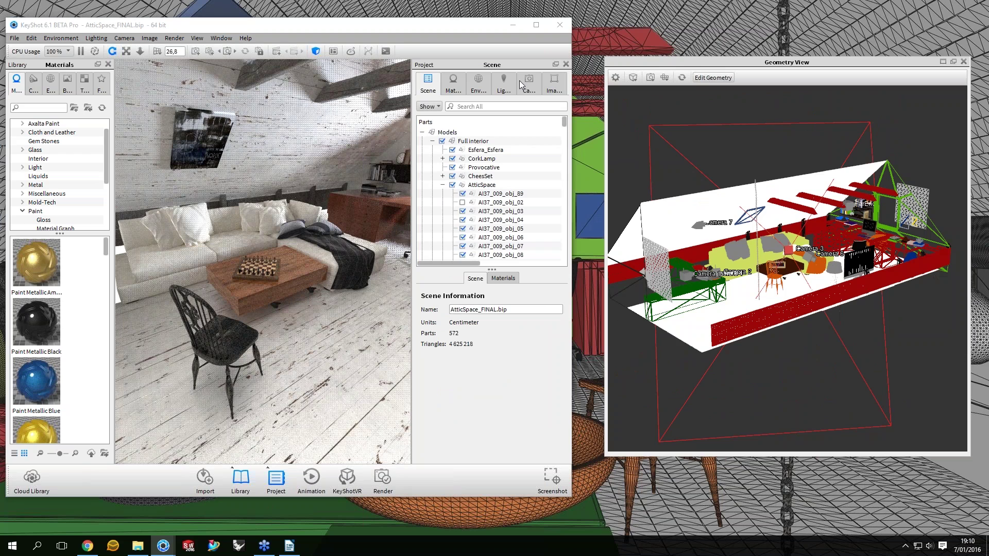
Switch to the Diamond-Ring_unanimated.bip window, minimise the attic project and resume the paused real-time render
{"action": "left_click", "coordinate": [167, 551]}
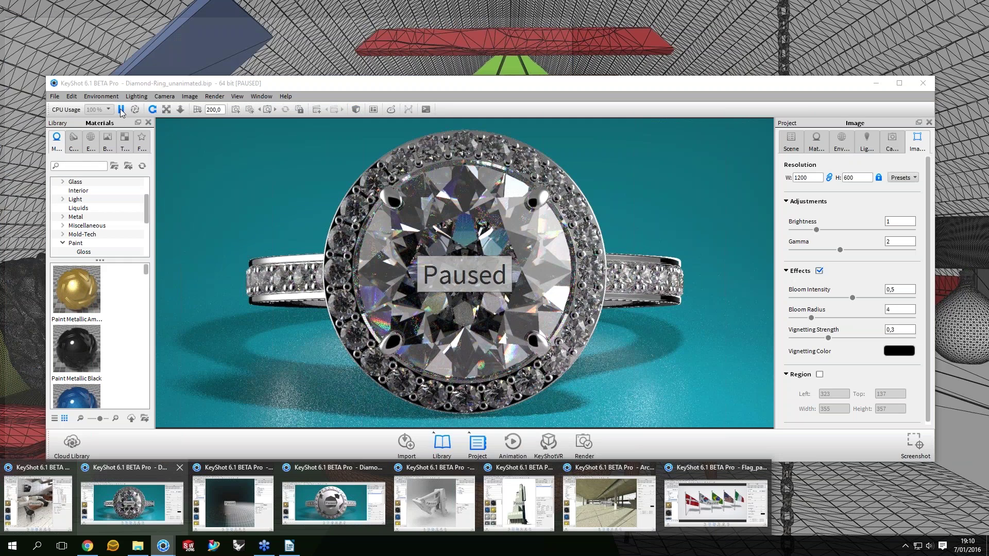
{"action": "left_click", "coordinate": [149, 505]}
{"action": "left_click", "coordinate": [512, 24]}
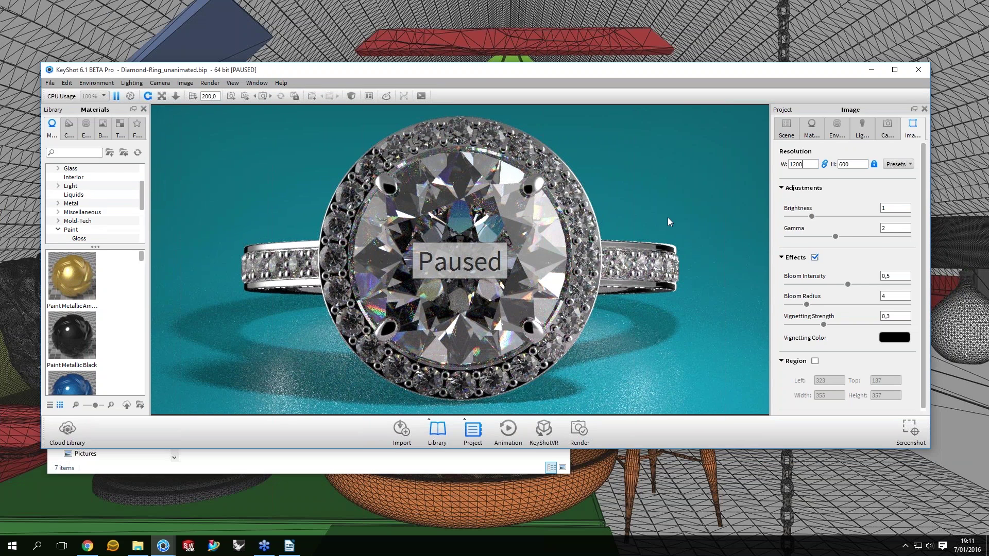
{"action": "key", "text": "shift+p"}
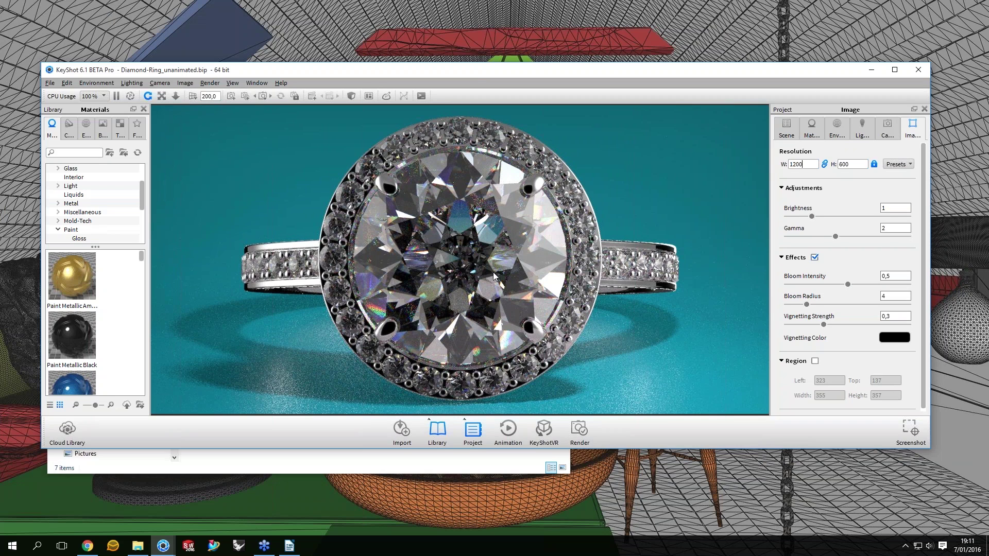
Move the ring project's window up, show the animation timeline below it and orbit the render camera around the ring
{"action": "left_click_drag", "start_coordinate": [493, 272], "coordinate": [493, 71]}
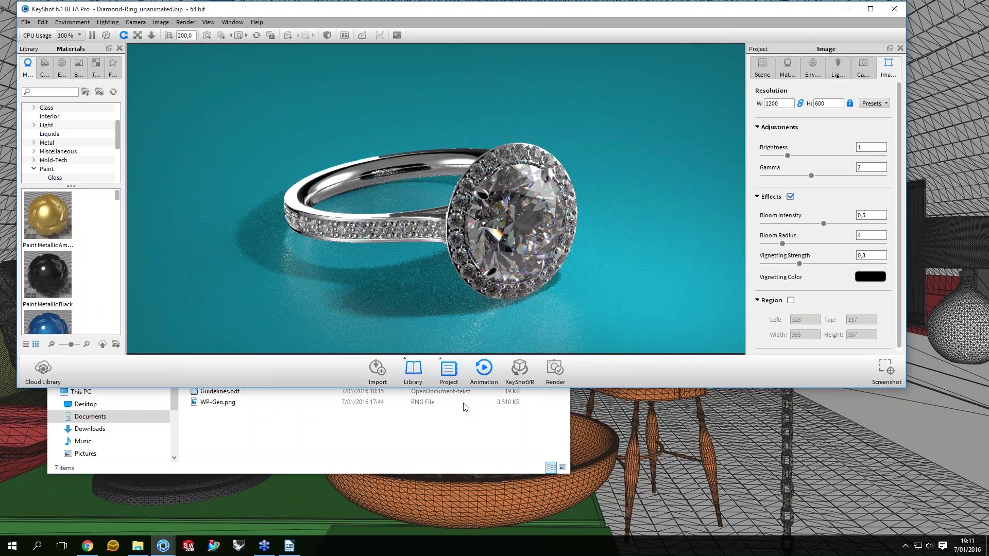
{"action": "left_click", "coordinate": [482, 368]}
{"action": "left_click_drag", "start_coordinate": [527, 151], "coordinate": [685, 227]}
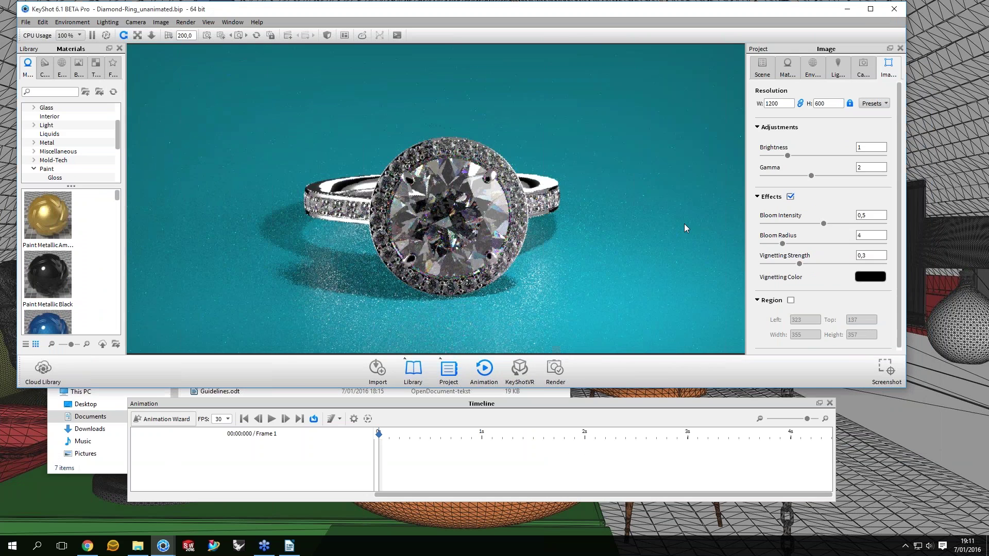
{"action": "left_click_drag", "start_coordinate": [684, 224], "coordinate": [782, 106]}
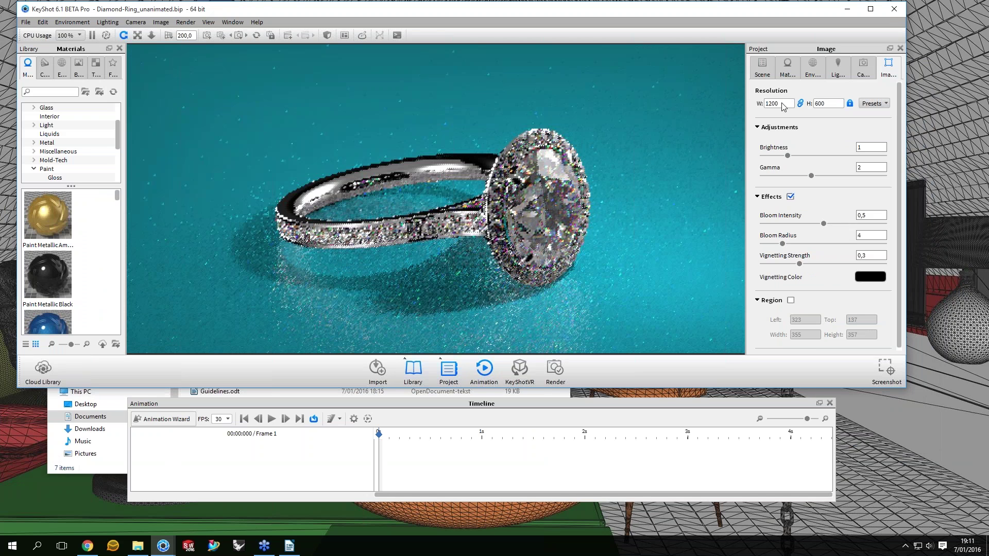
Activate the ring scene's saved CAM camera from the project's camera list
{"action": "left_click", "coordinate": [863, 67]}
{"action": "left_click", "coordinate": [780, 91]}
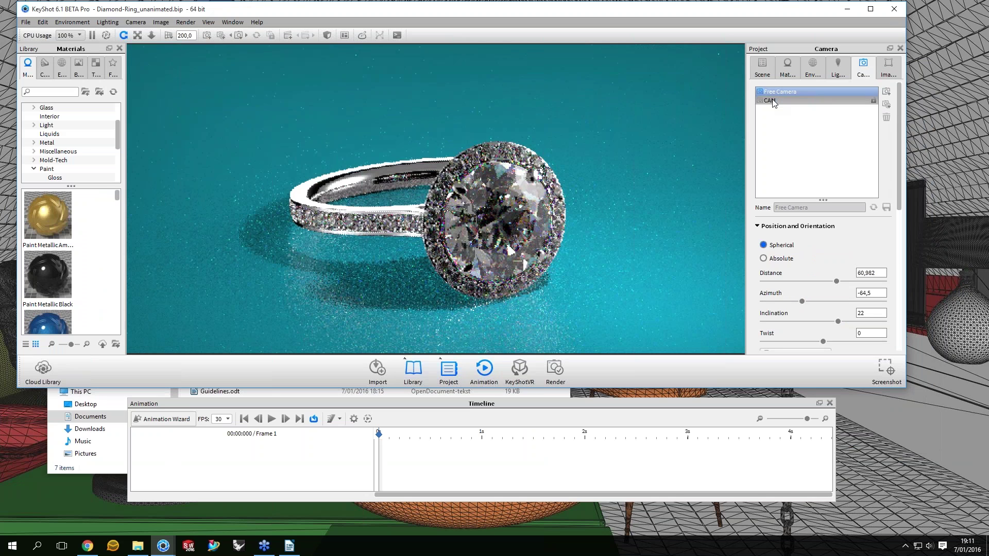
{"action": "left_click", "coordinate": [771, 100]}
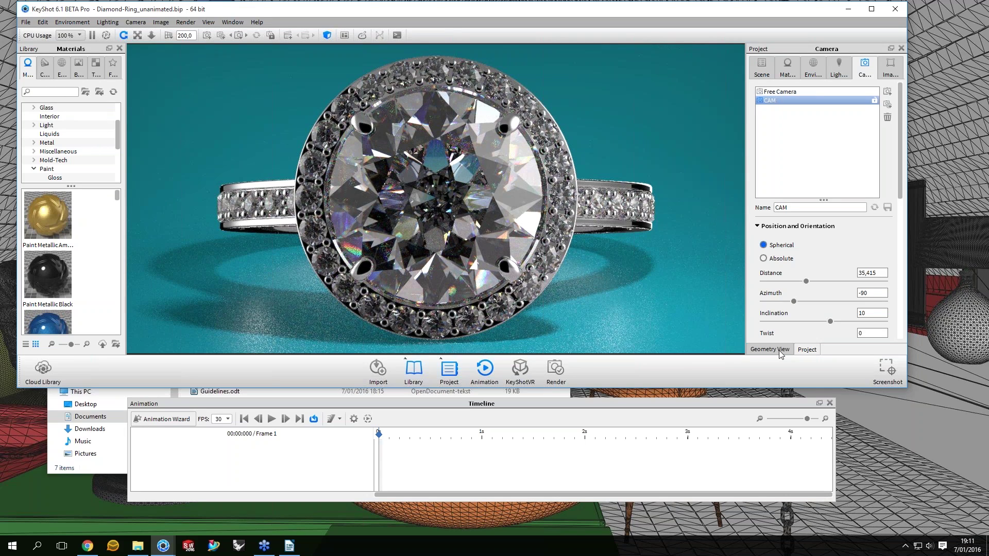
Show the Geometry View for the ring scene and undock it as a floating window
{"action": "left_click", "coordinate": [891, 48]}
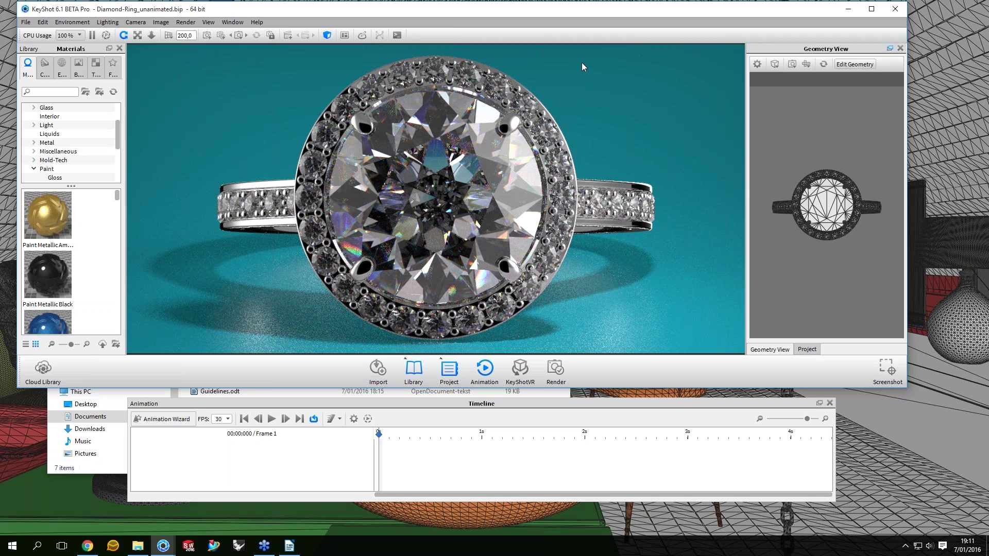
{"action": "left_click", "coordinate": [890, 49]}
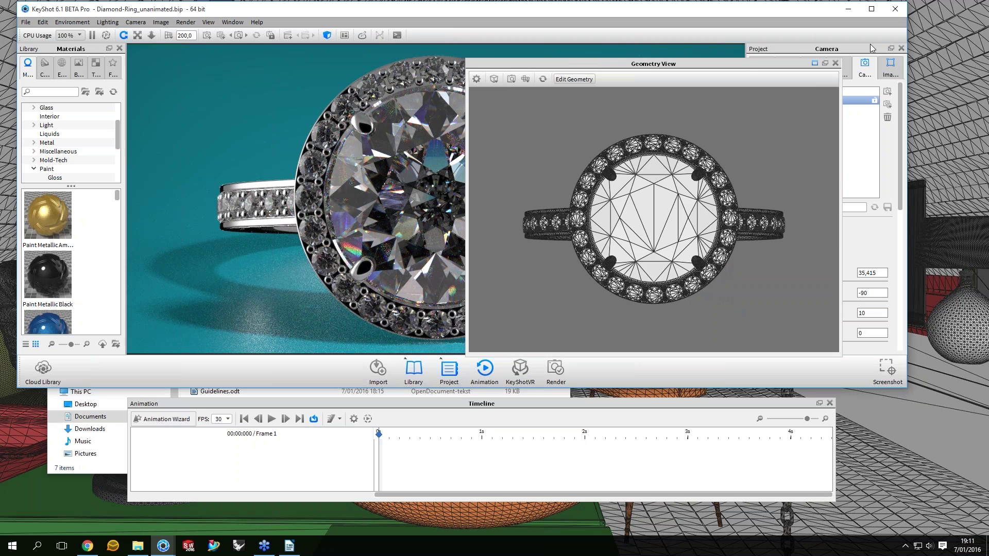
Set the ring image's resolution to 800 by 400 and place the floating Geometry View beside the project window
{"action": "left_click", "coordinate": [825, 63]}
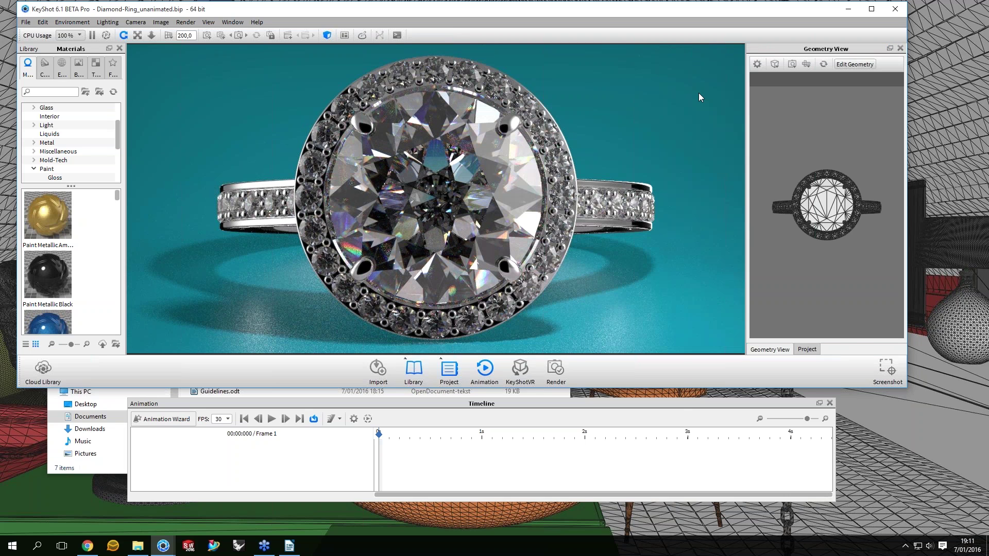
{"action": "key", "text": "o"}
{"action": "type", "text": "00"}
{"action": "key", "text": "Return"}
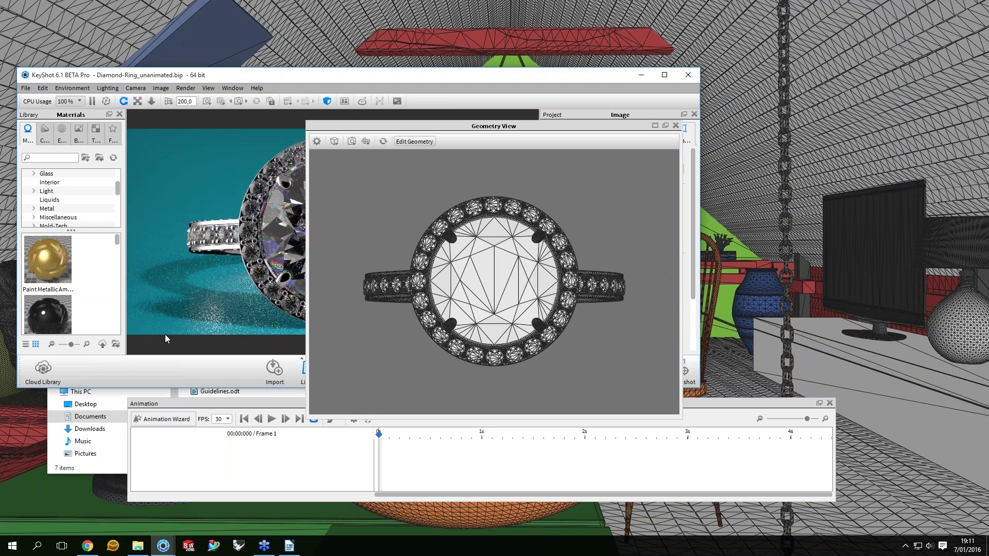
{"action": "left_click", "coordinate": [507, 15]}
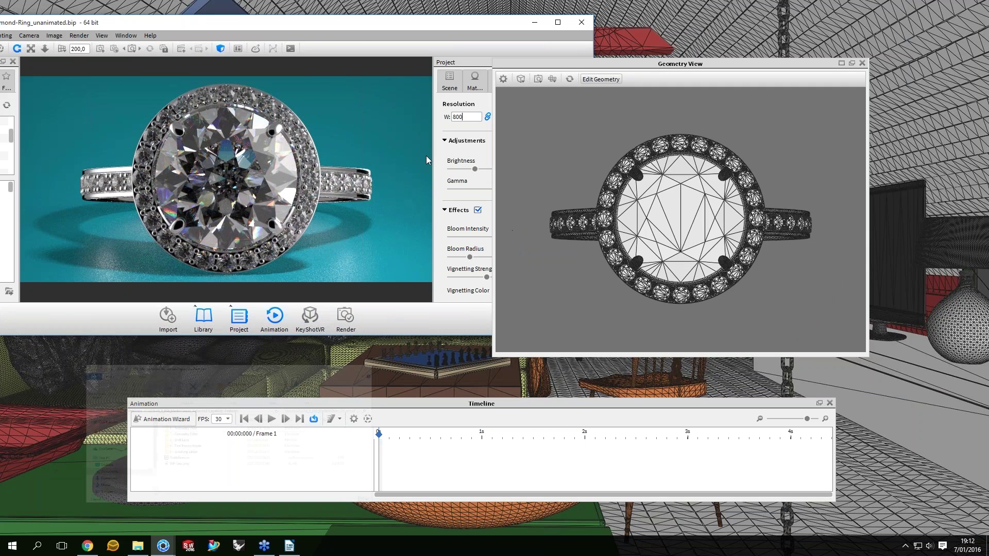
{"action": "left_click_drag", "start_coordinate": [575, 64], "coordinate": [661, 43]}
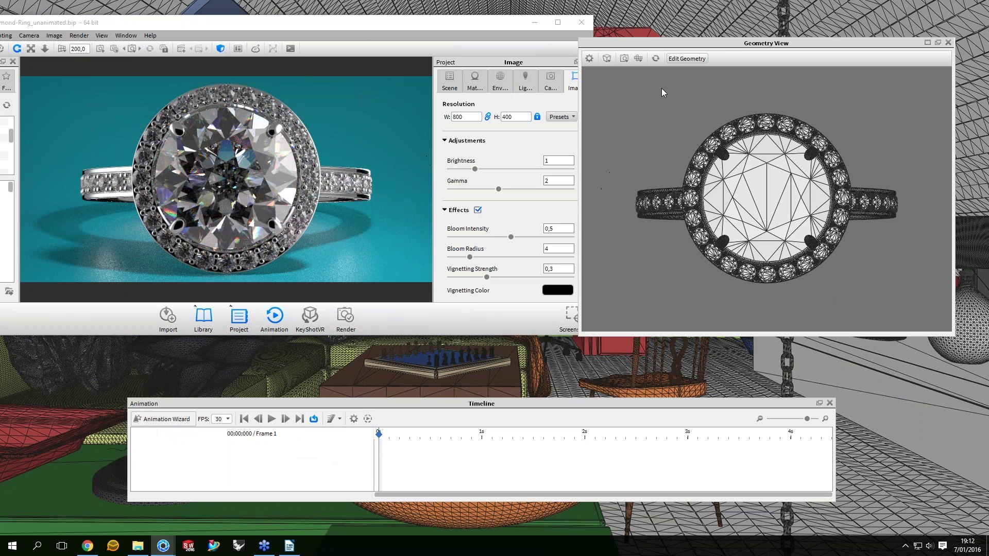
Orbit the active camera around the ring from the Geometry View, then restore the saved CAM camera view
{"action": "left_click", "coordinate": [623, 58]}
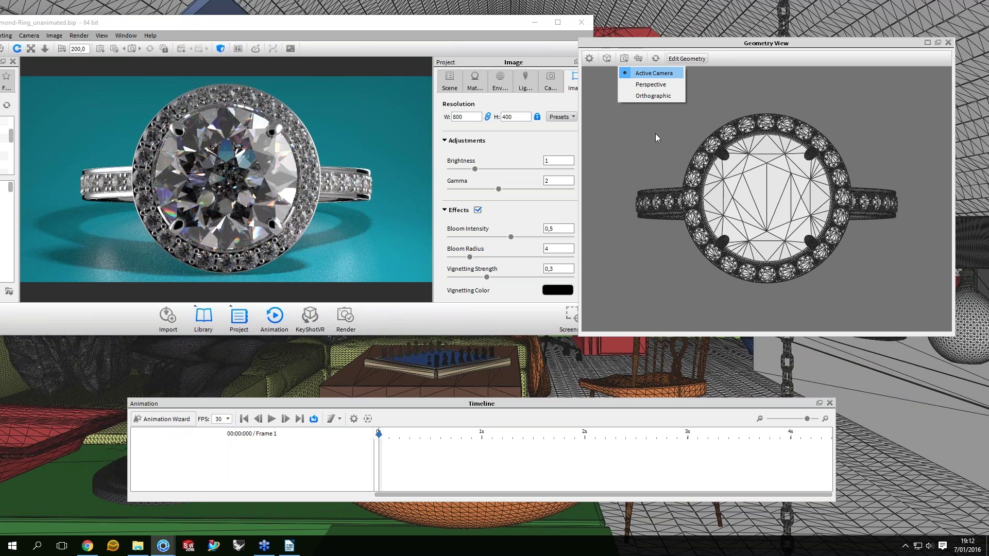
{"action": "left_click_drag", "start_coordinate": [655, 134], "coordinate": [662, 150]}
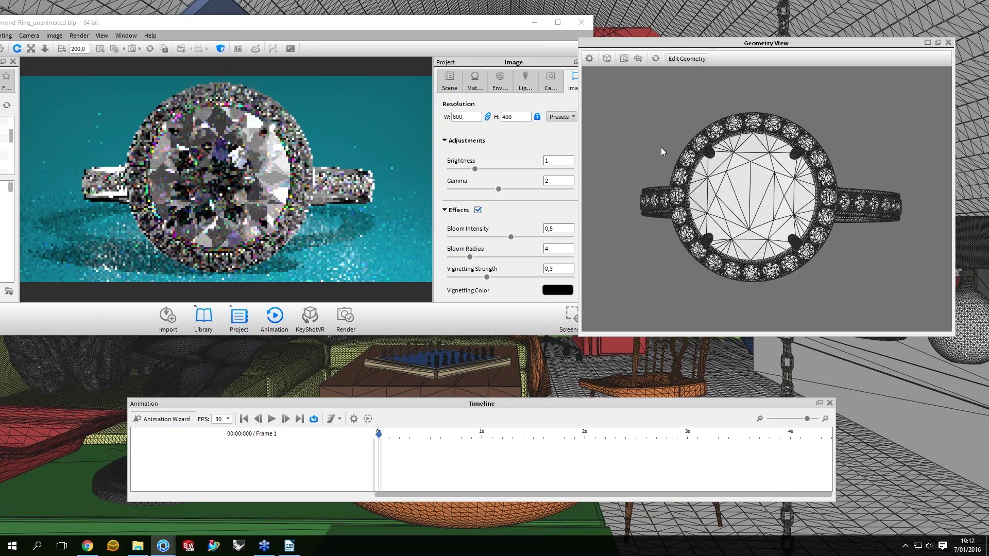
{"action": "left_click_drag", "start_coordinate": [662, 151], "coordinate": [665, 173]}
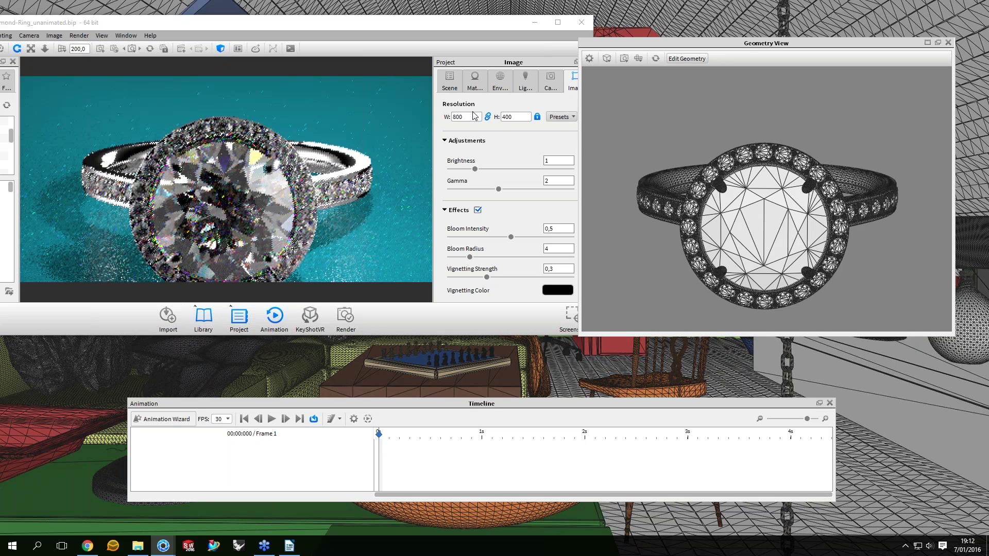
{"action": "left_click", "coordinate": [551, 80]}
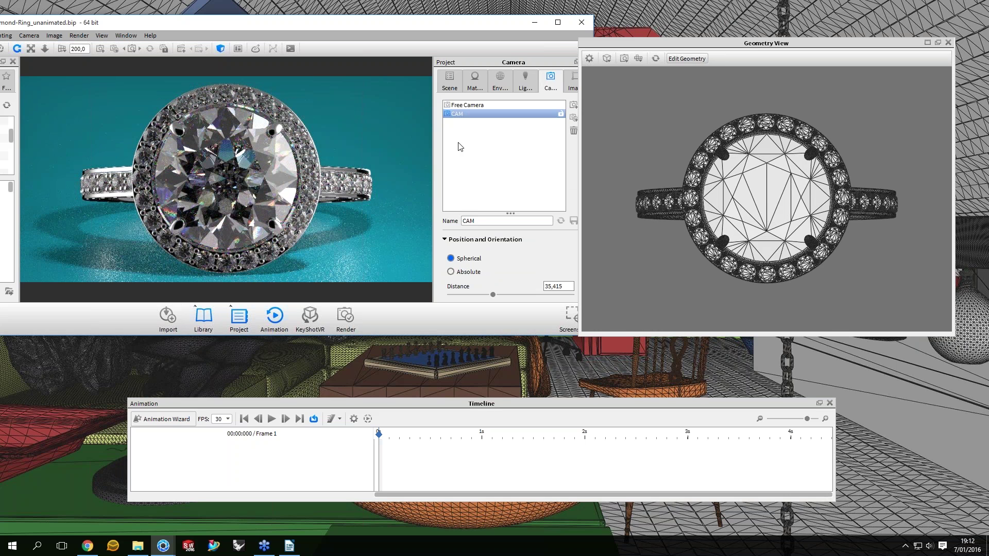
Add a 360-degree Orbit animation lasting 3 seconds to the CAM camera in the scene tree
{"action": "left_click", "coordinate": [449, 80]}
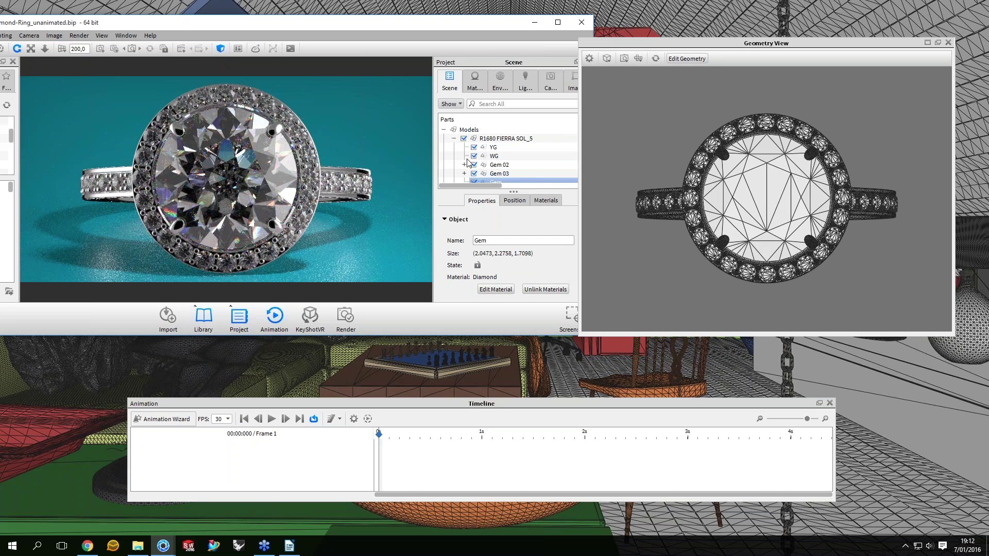
{"action": "scroll", "coordinate": [467, 163], "scroll_direction": "down", "scroll_amount": 5}
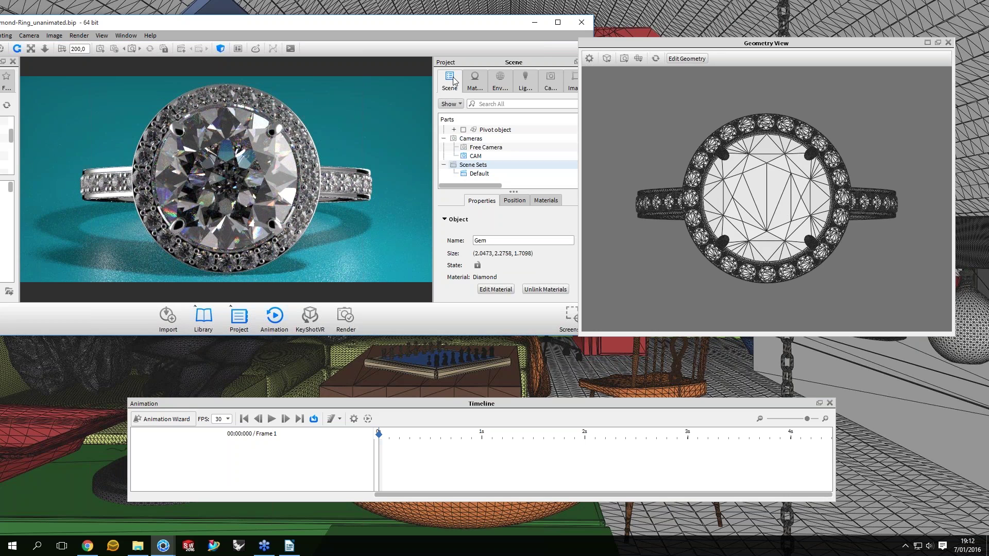
{"action": "right_click", "coordinate": [475, 156]}
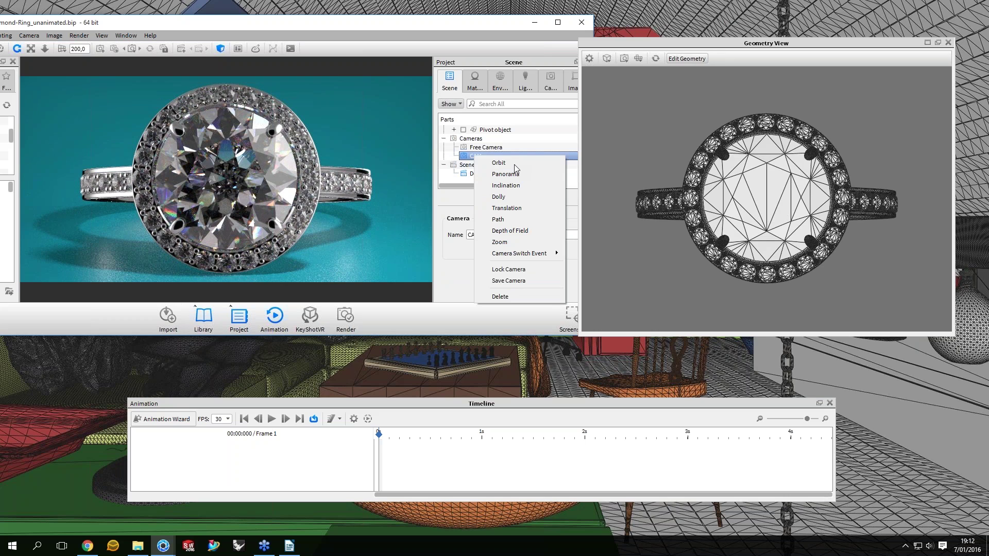
{"action": "left_click", "coordinate": [514, 164]}
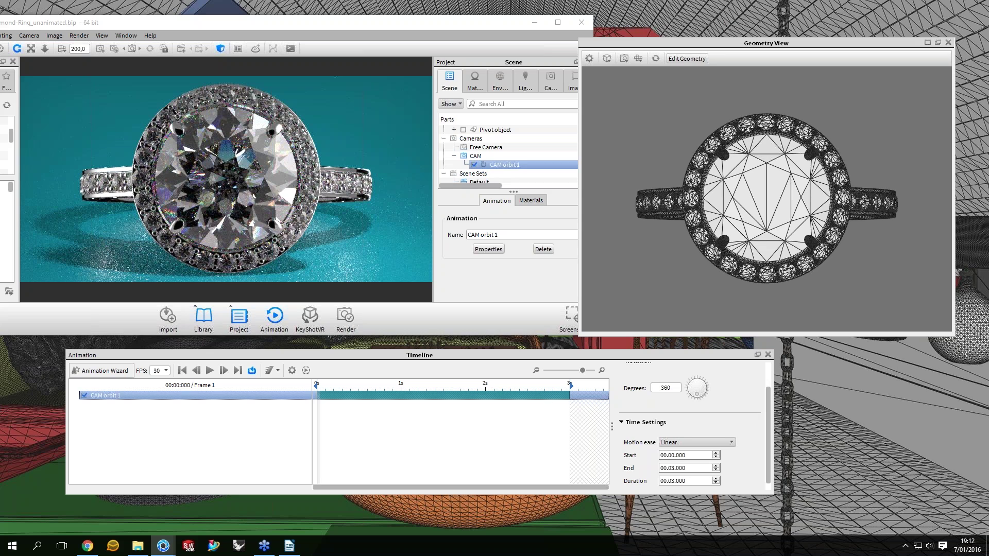
Give the CAM camera an Inclination animation of 35 degrees with a duration of 3 seconds
{"action": "key", "text": "space"}
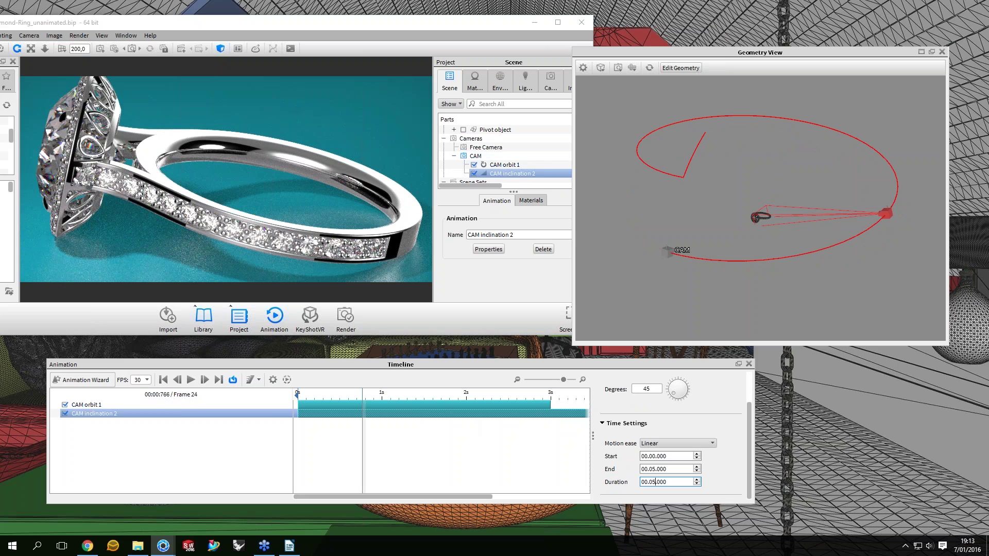
{"action": "key", "text": "BackSpace"}
{"action": "type", "text": "3"}
{"action": "key", "text": "Return"}
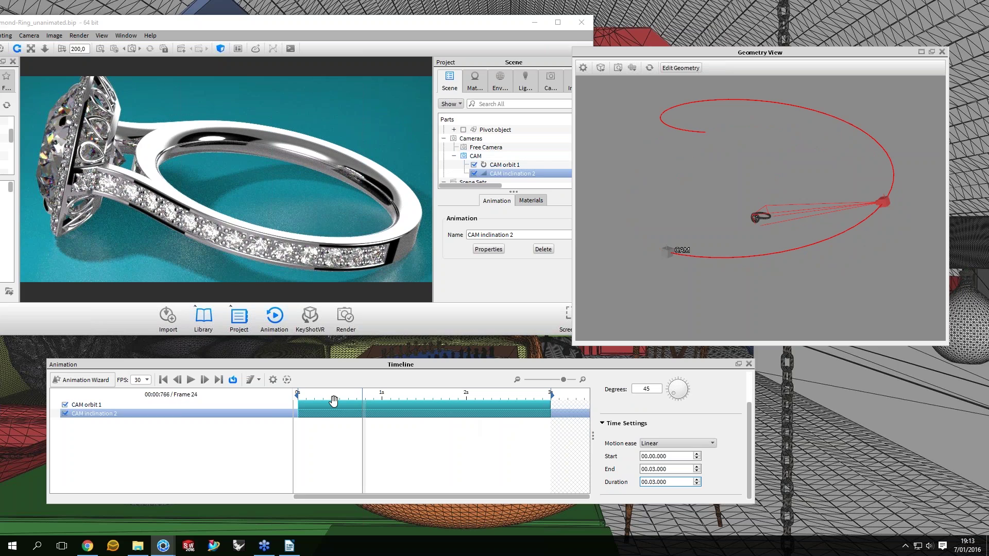
{"action": "double_click", "coordinate": [646, 389]}
{"action": "type", "text": "35"}
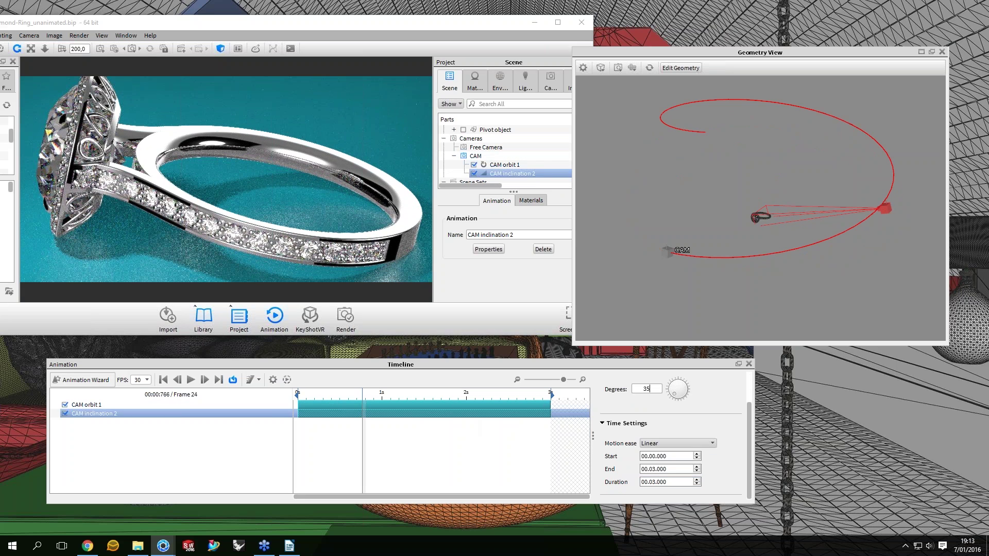
Scrub the timeline to preview the combined orbit and inclination, move the Geometry View clear of the project window, and return to frame 1
{"action": "left_click", "coordinate": [303, 395]}
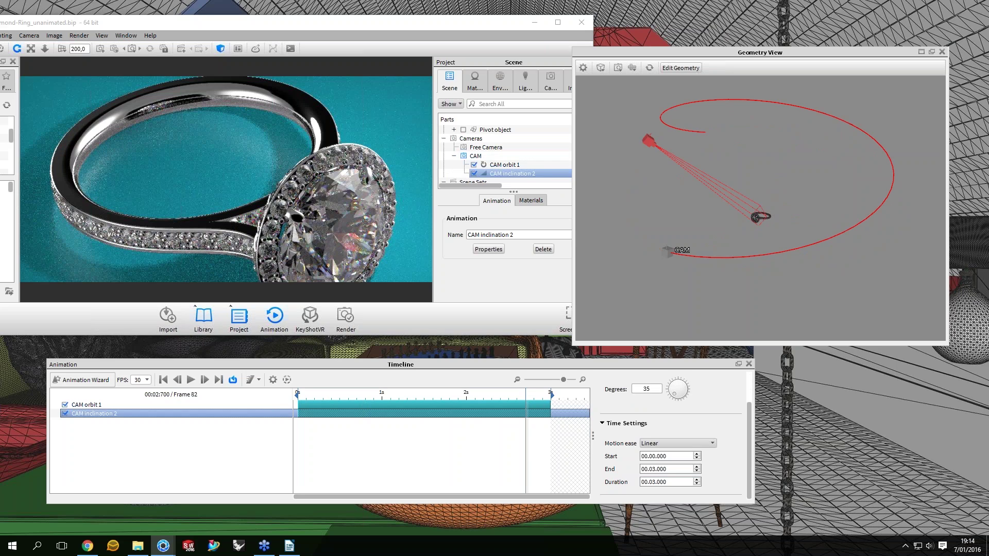
{"action": "left_click_drag", "start_coordinate": [345, 391], "coordinate": [484, 392]}
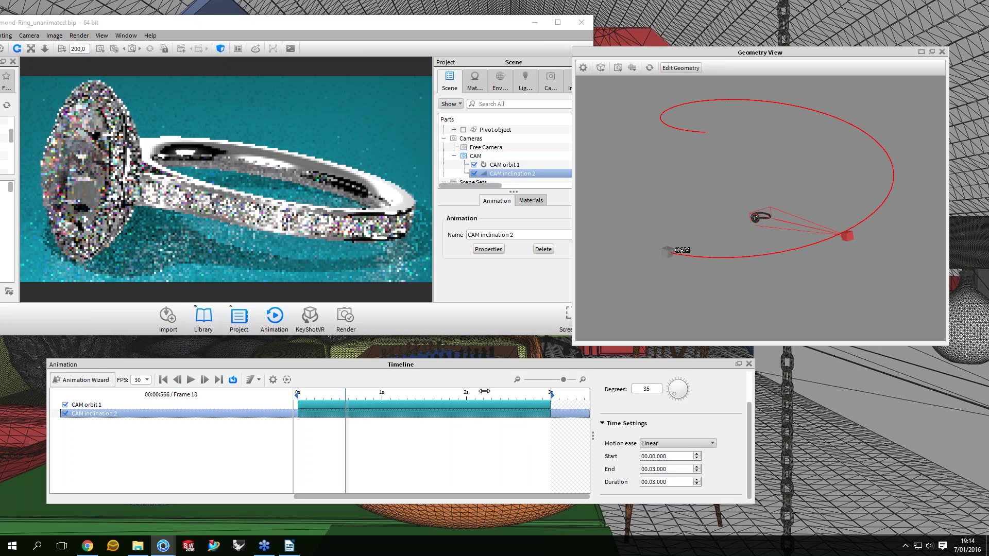
{"action": "left_click", "coordinate": [484, 391]}
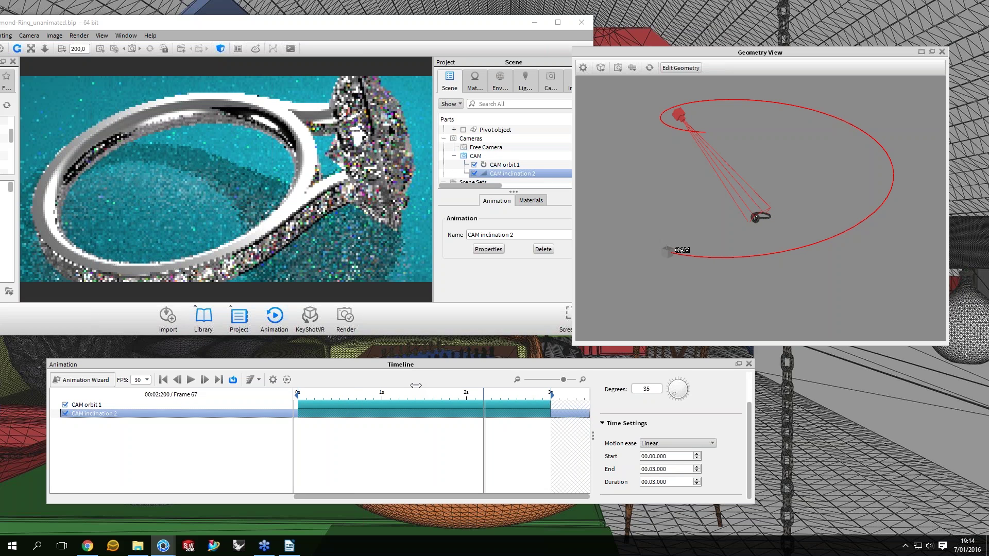
{"action": "left_click", "coordinate": [416, 386]}
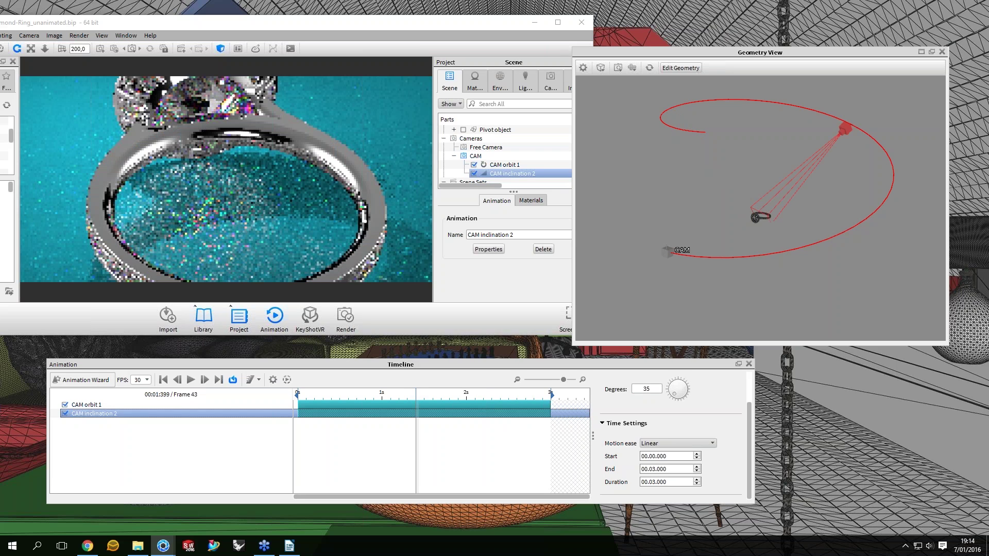
{"action": "left_click_drag", "start_coordinate": [670, 52], "coordinate": [700, 18]}
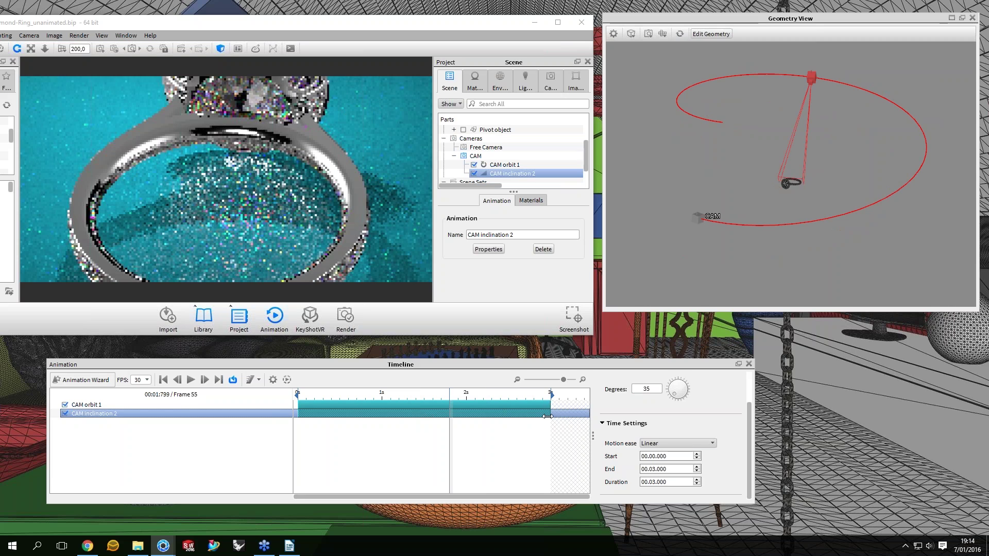
{"action": "left_click", "coordinate": [547, 416]}
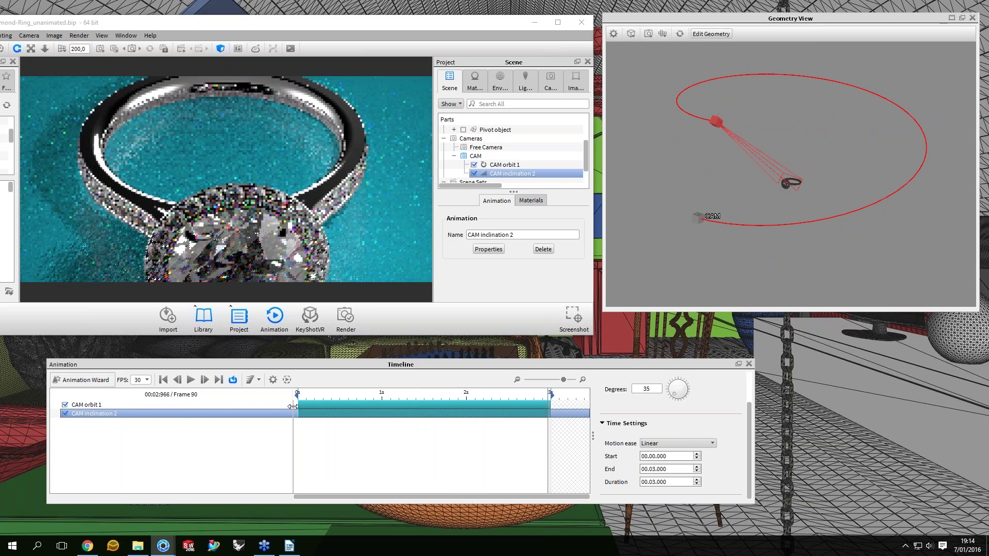
{"action": "left_click", "coordinate": [292, 407]}
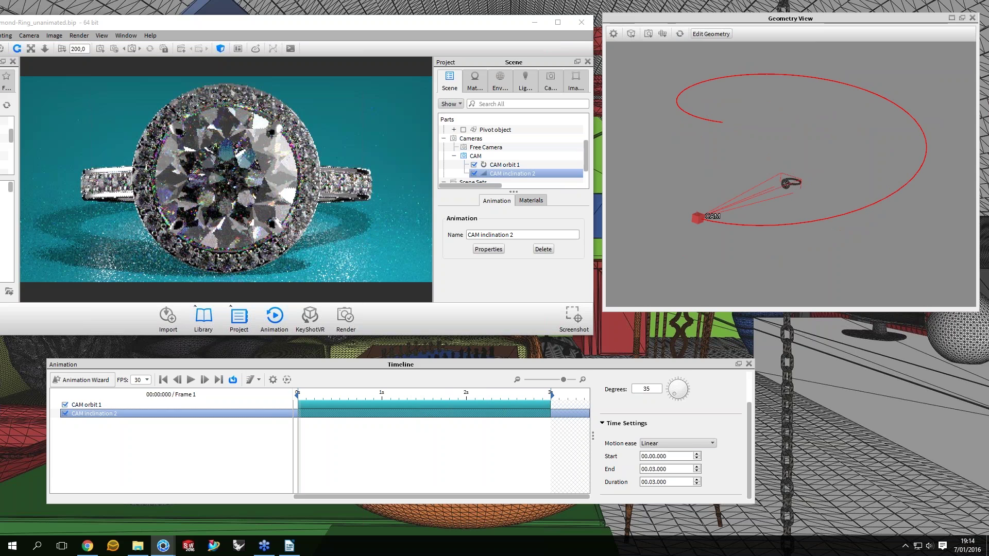
Add a Dolly animation to the CAM camera with a duration of 3 seconds and a distance of 40
{"action": "right_click", "coordinate": [480, 156]}
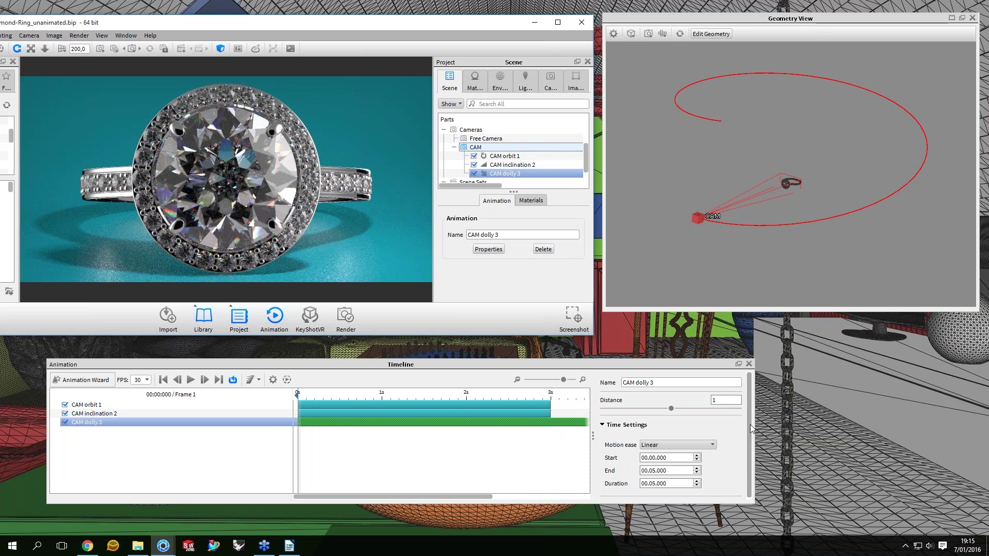
{"action": "scroll", "coordinate": [749, 425], "scroll_direction": "down", "scroll_amount": 1}
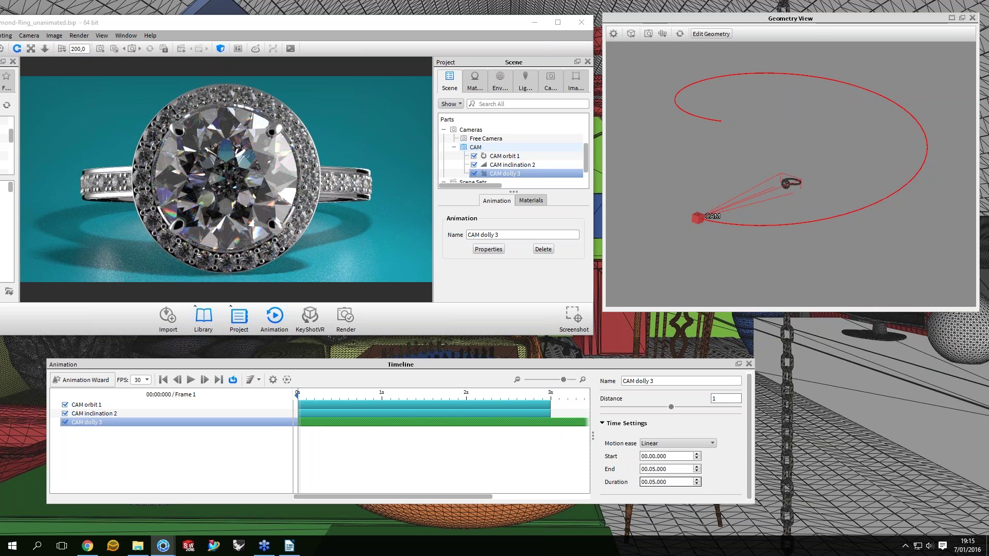
{"action": "left_click", "coordinate": [654, 482]}
{"action": "type", "text": "3"}
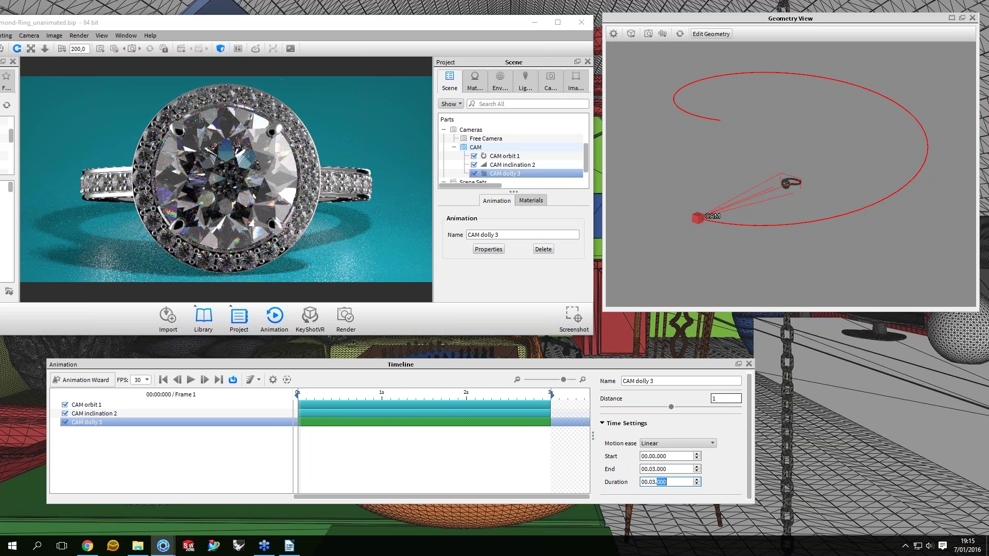
{"action": "left_click", "coordinate": [726, 398]}
{"action": "type", "text": "40"}
{"action": "key", "text": "Return"}
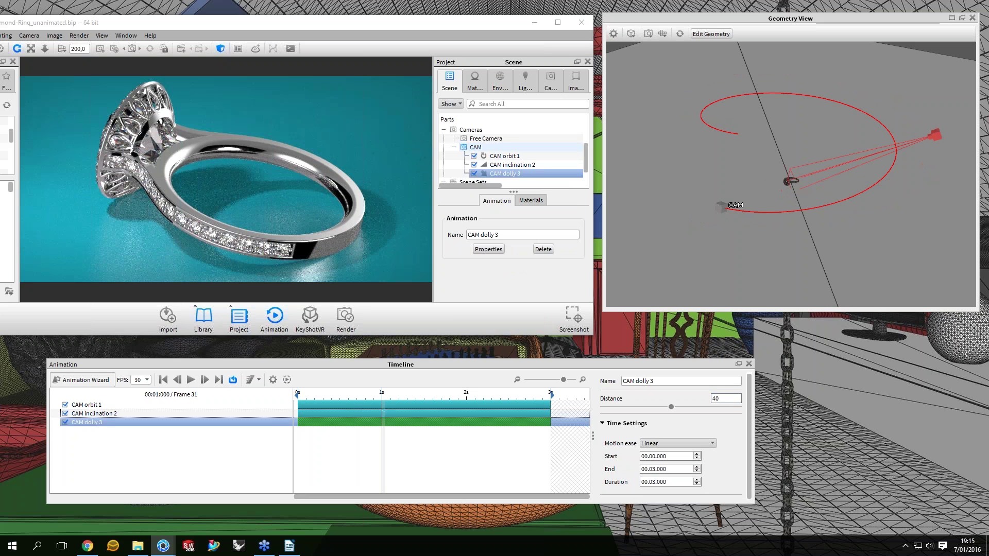
Scrub through the dolly animation and refresh the camera animation paths in the Geometry View
{"action": "left_click_drag", "start_coordinate": [384, 393], "coordinate": [498, 375]}
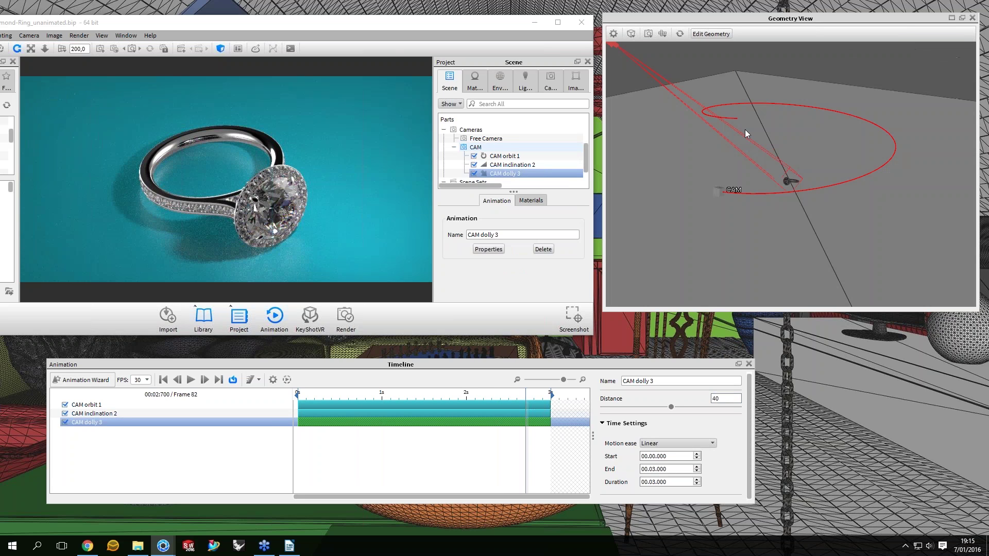
{"action": "left_click_drag", "start_coordinate": [746, 133], "coordinate": [681, 35]}
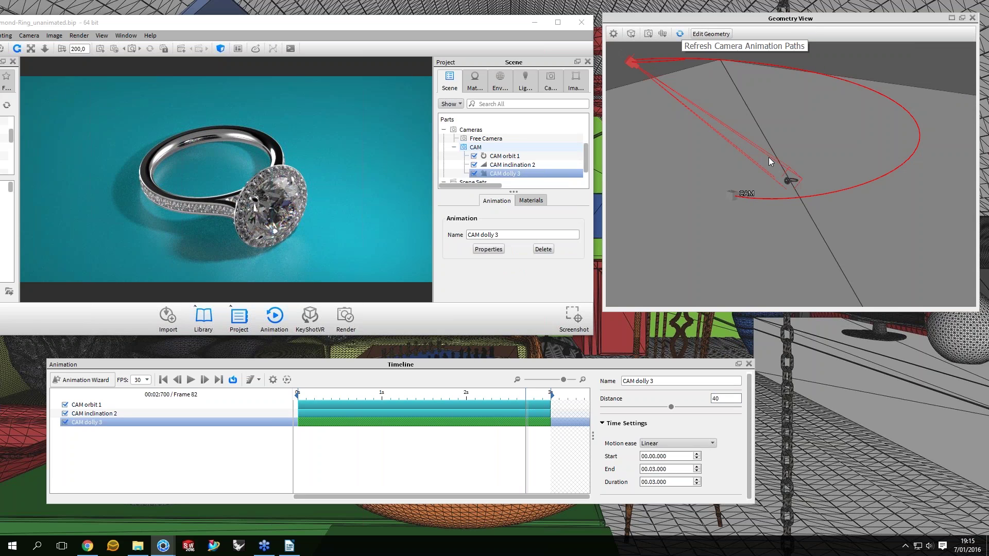
{"action": "left_click_drag", "start_coordinate": [769, 158], "coordinate": [781, 160]}
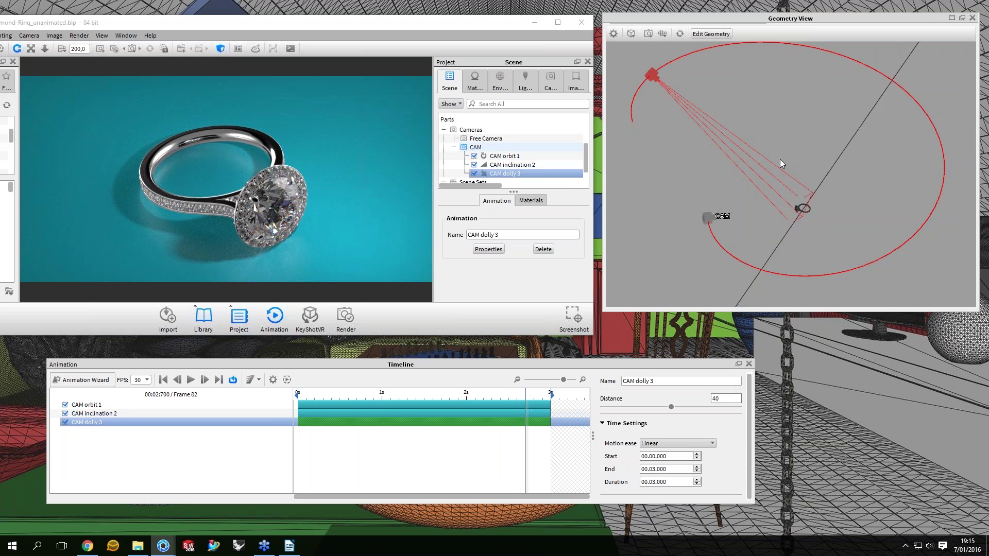
{"action": "scroll", "coordinate": [780, 162], "scroll_direction": "up", "scroll_amount": 4}
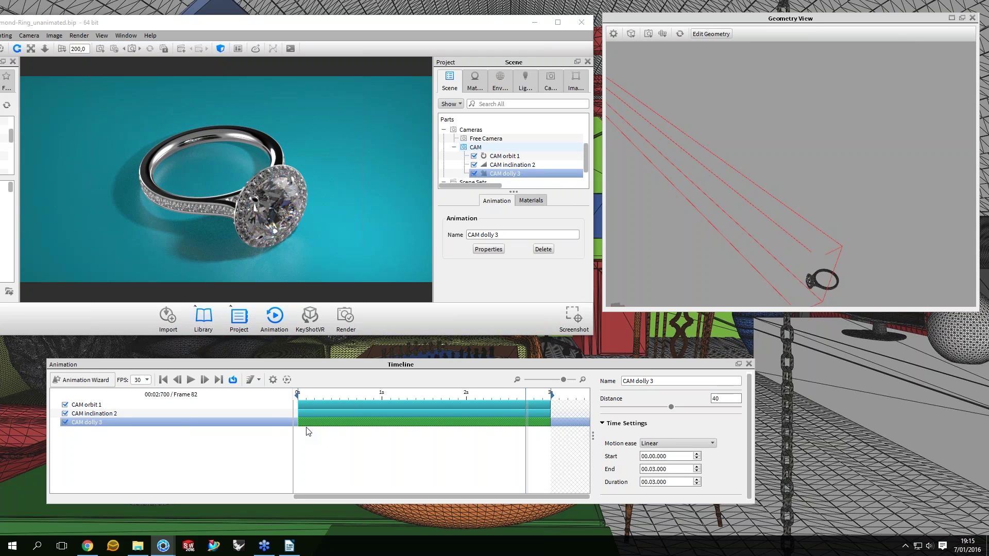
Review the dolly and inclination animation settings and examine the camera path from a lower angle in the Geometry View
{"action": "left_click", "coordinate": [93, 422]}
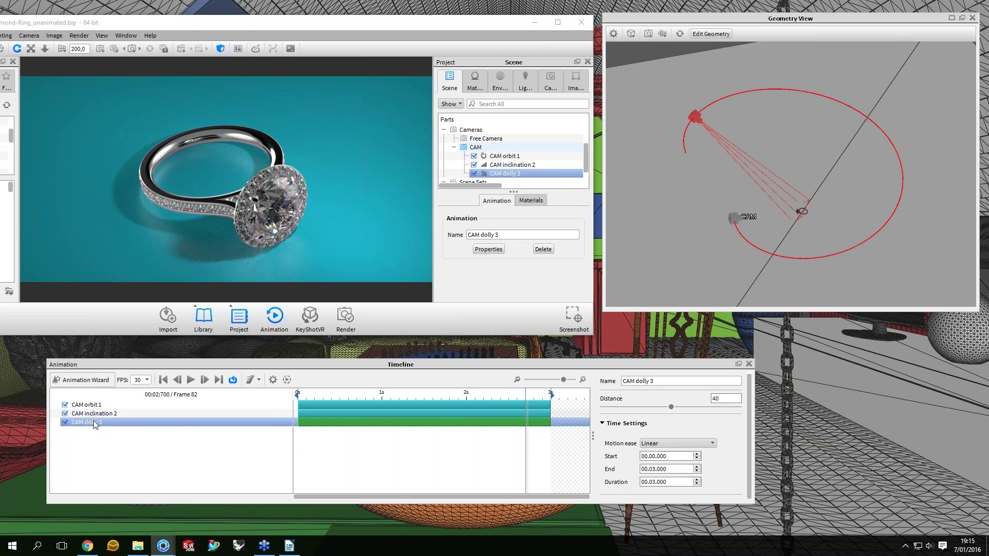
{"action": "key", "text": "Up"}
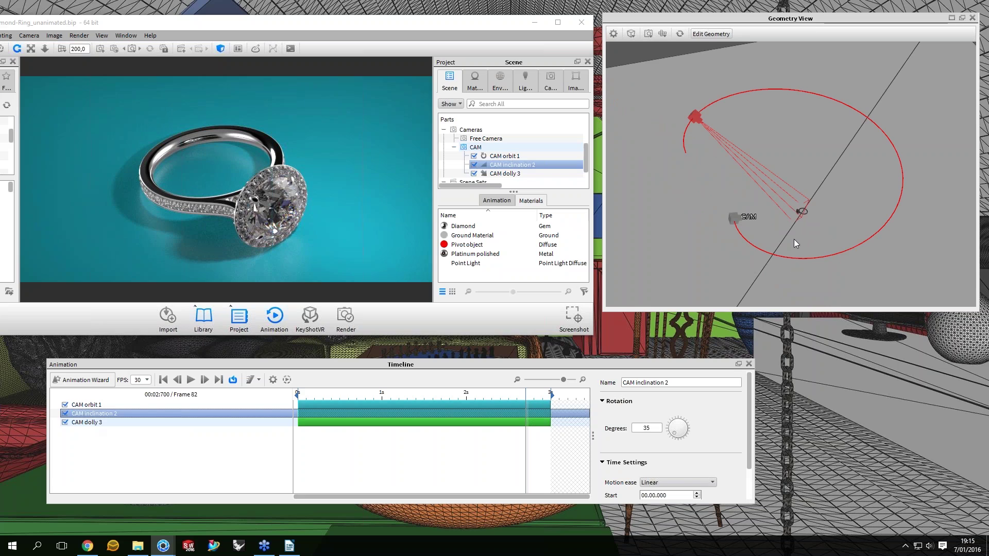
{"action": "key", "text": "Down"}
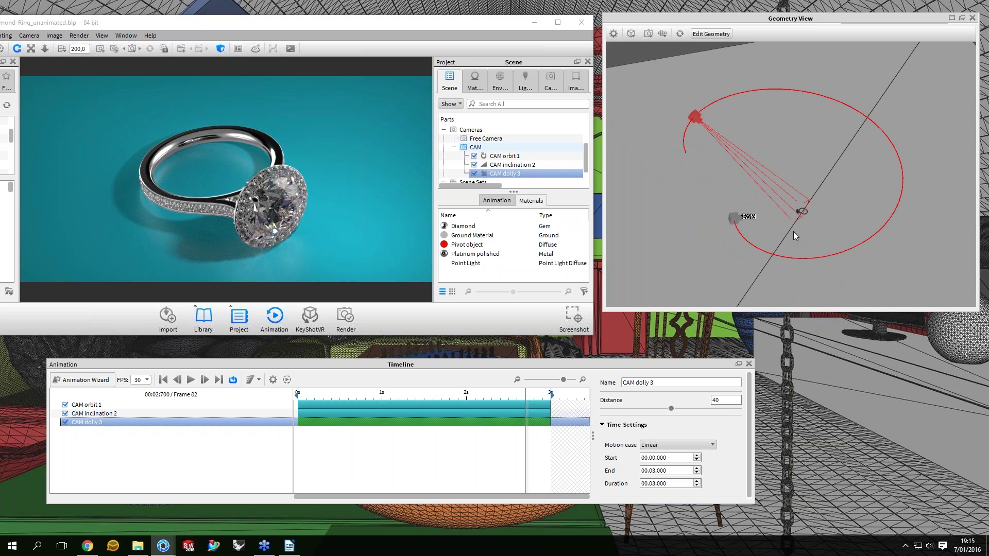
{"action": "left_click_drag", "start_coordinate": [793, 231], "coordinate": [712, 209]}
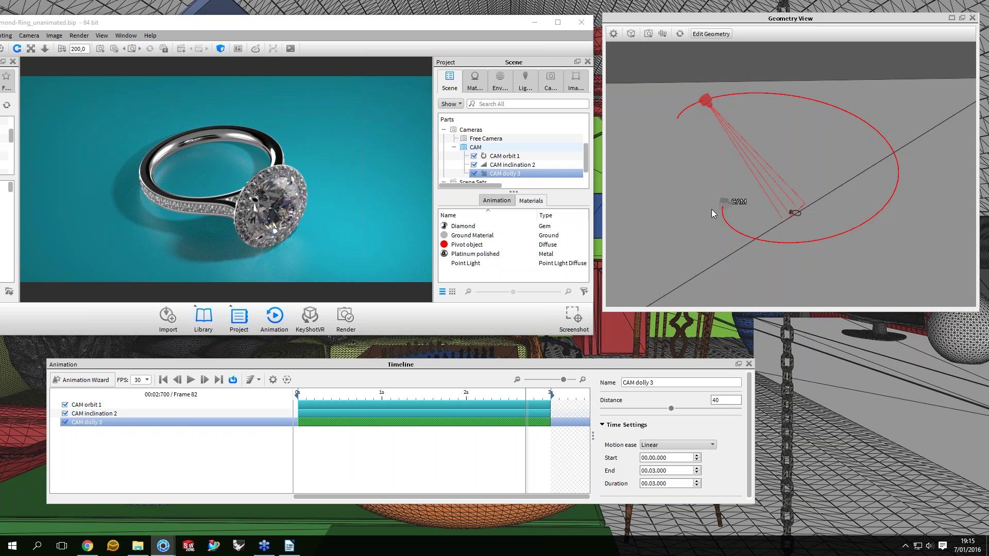
{"action": "scroll", "coordinate": [712, 209], "scroll_direction": "up", "scroll_amount": 2}
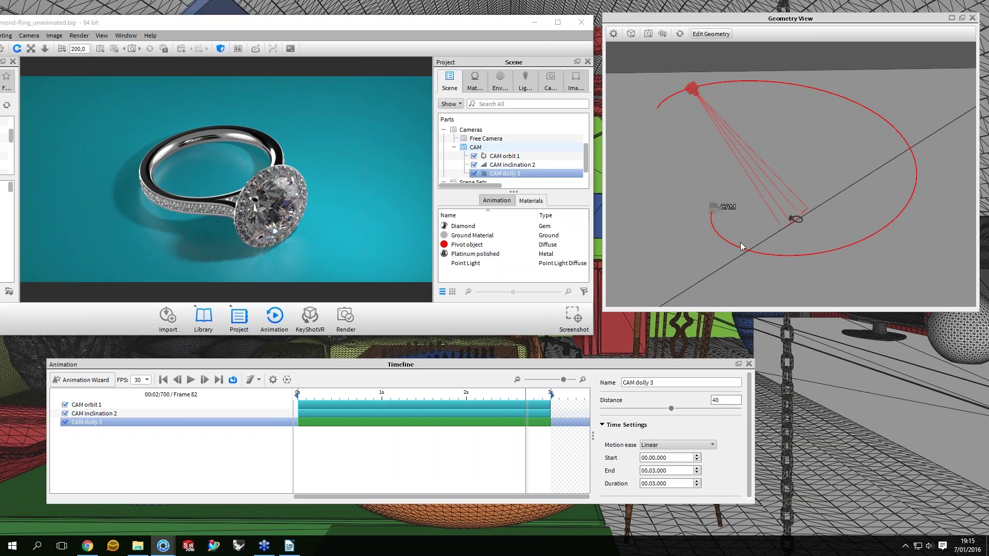
Scrub from the start to the end of the camera animation and examine the combined path from several angles in the Geometry View
{"action": "left_click", "coordinate": [299, 396]}
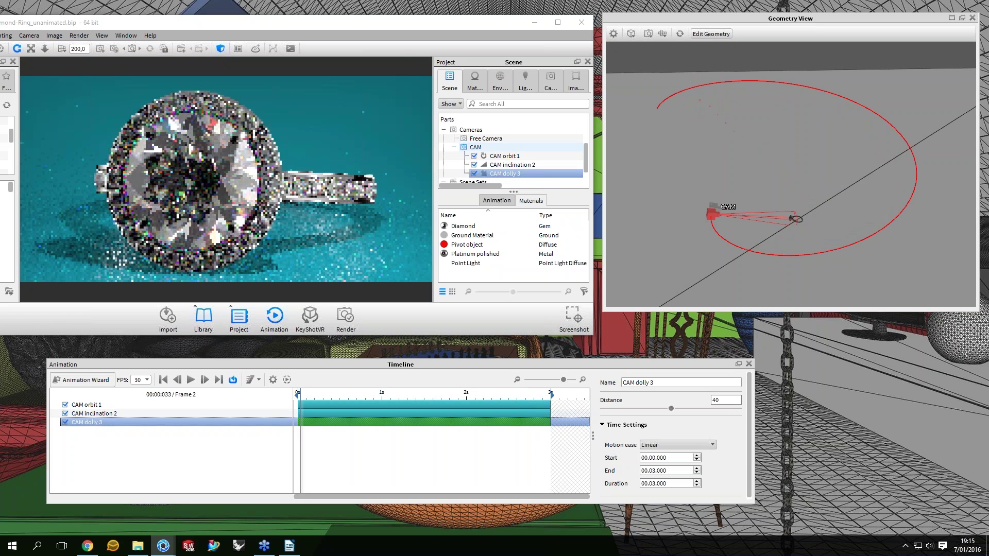
{"action": "left_click", "coordinate": [483, 396]}
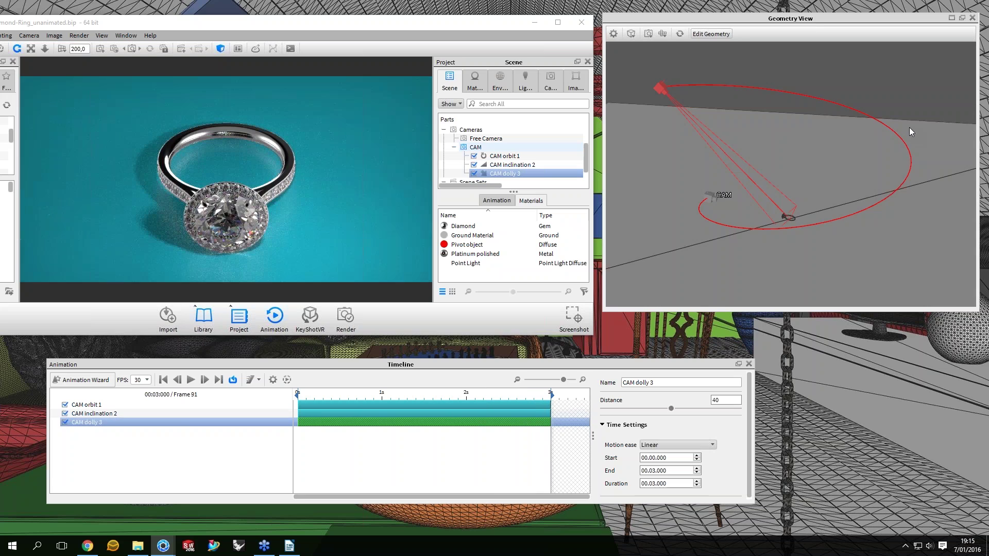
{"action": "left_click_drag", "start_coordinate": [909, 128], "coordinate": [778, 165]}
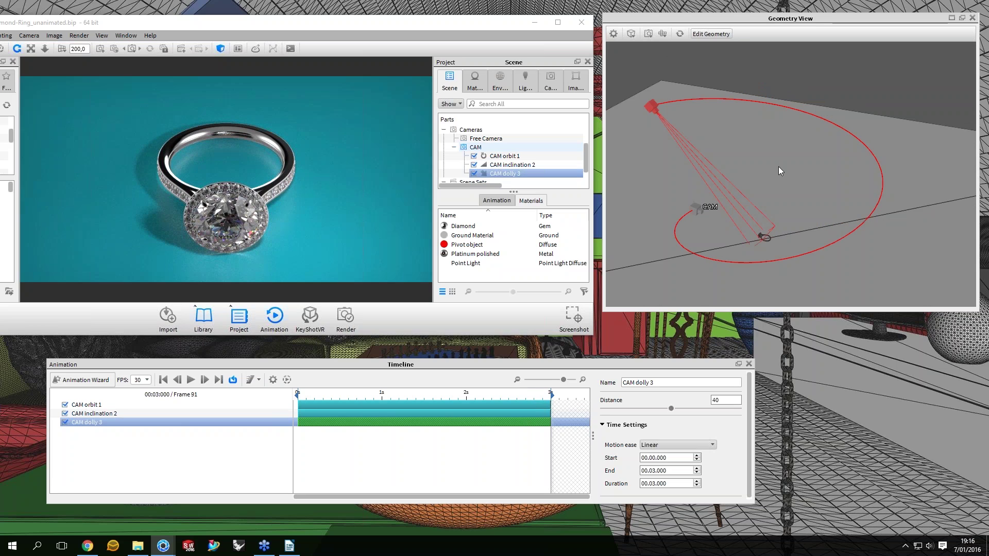
{"action": "left_click_drag", "start_coordinate": [777, 171], "coordinate": [756, 171]}
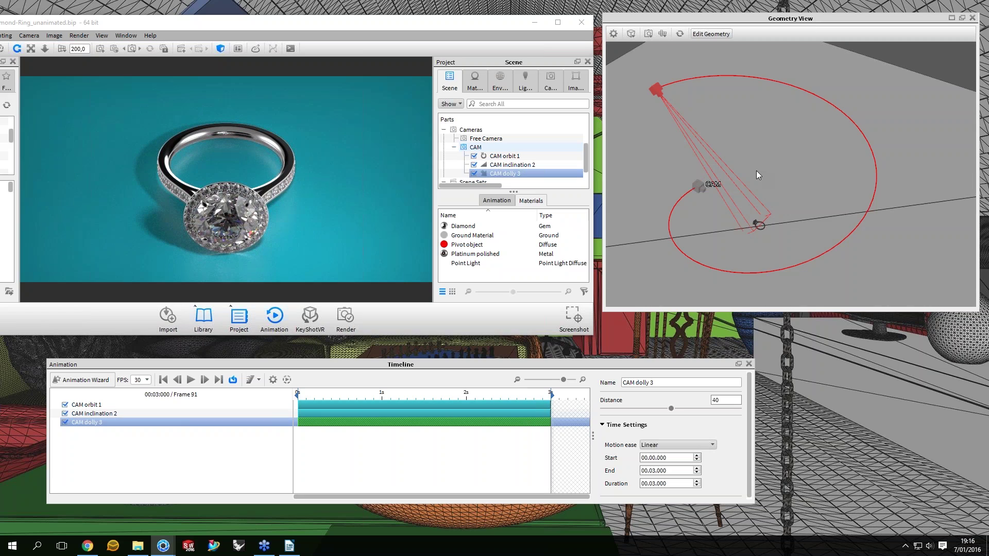
{"action": "left_click_drag", "start_coordinate": [756, 175], "coordinate": [729, 188]}
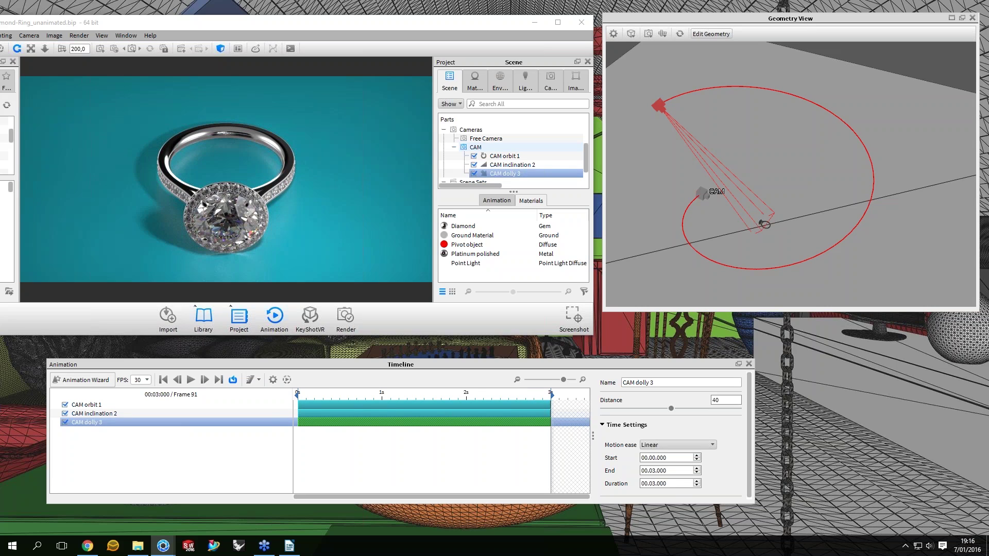
Shift the CAM dolly animation on the timeline to start at 1.867 seconds and end at 4.867 seconds, keeping its 3-second duration
{"action": "scroll", "coordinate": [539, 433], "scroll_direction": "down", "scroll_amount": 3}
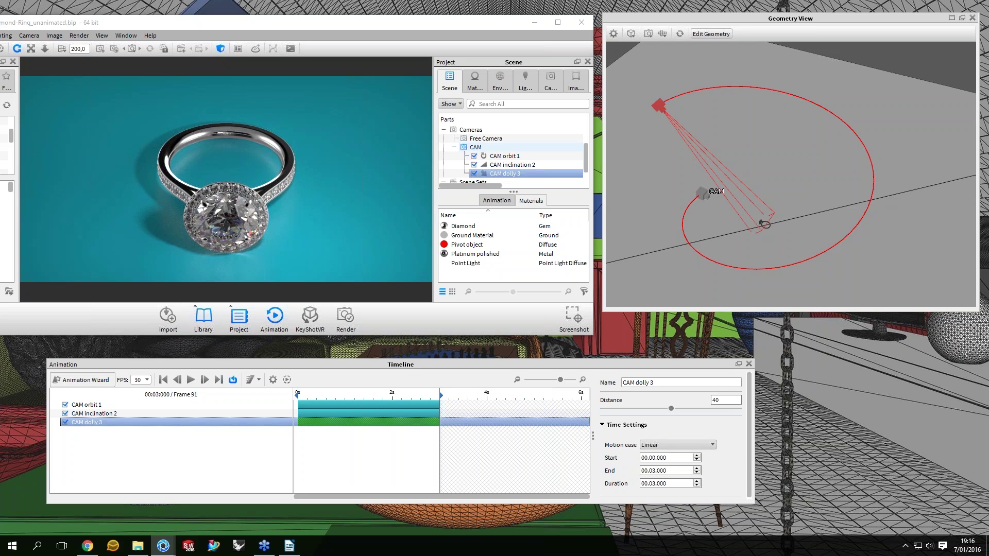
{"action": "left_click_drag", "start_coordinate": [310, 422], "coordinate": [393, 423]}
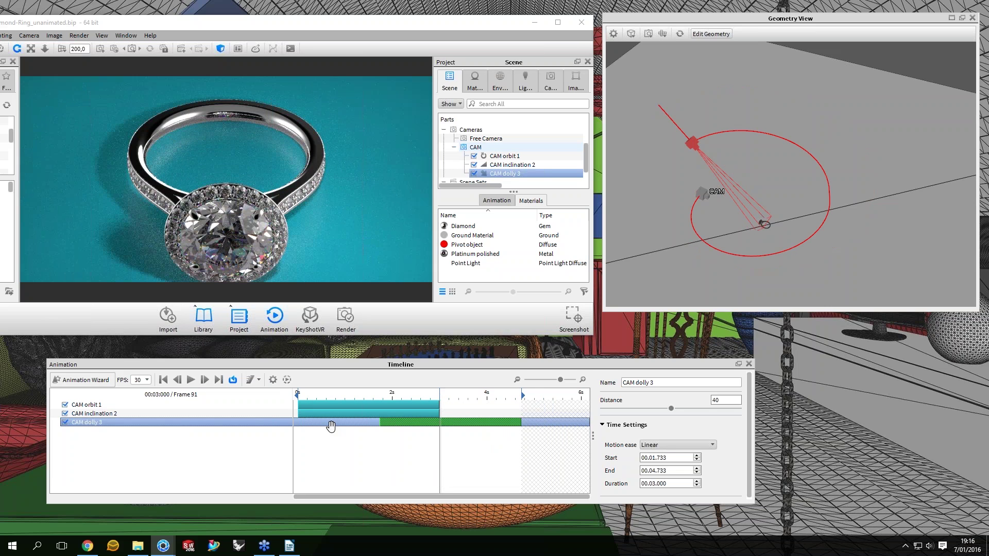
{"action": "left_click_drag", "start_coordinate": [455, 424], "coordinate": [371, 424]}
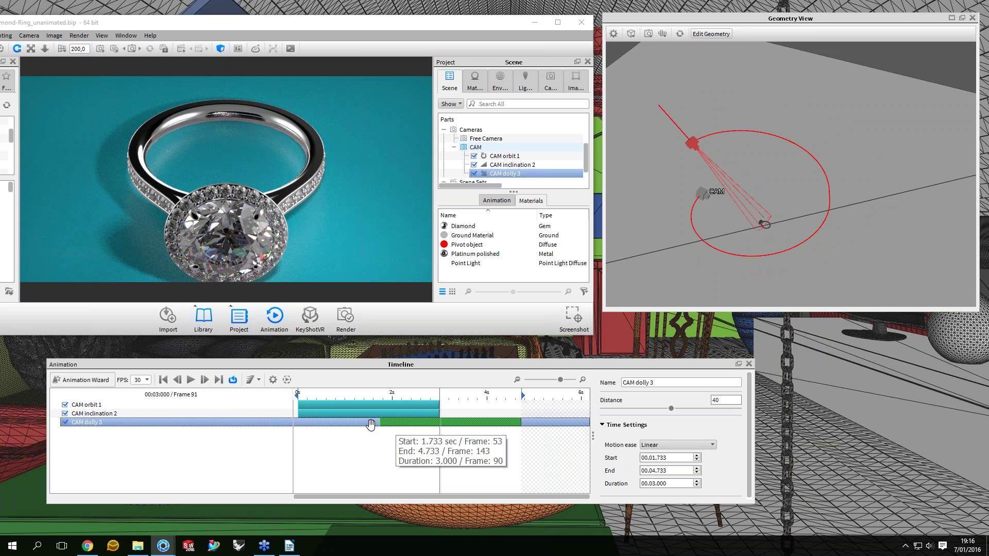
{"action": "left_click_drag", "start_coordinate": [371, 424], "coordinate": [430, 427]}
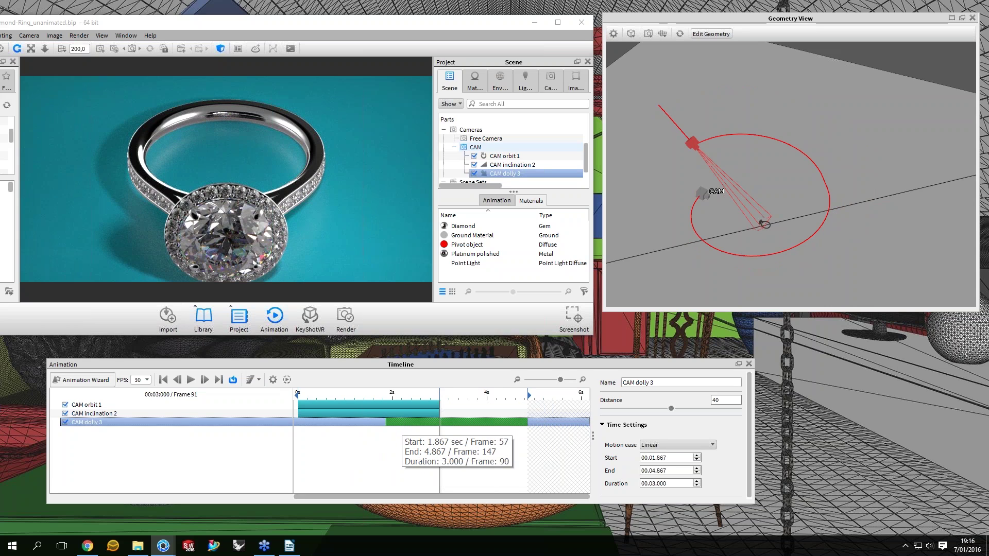
Scrub the timeline between its start and about frame 80 to preview the camera's motion with the delayed dolly
{"action": "left_click", "coordinate": [413, 396]}
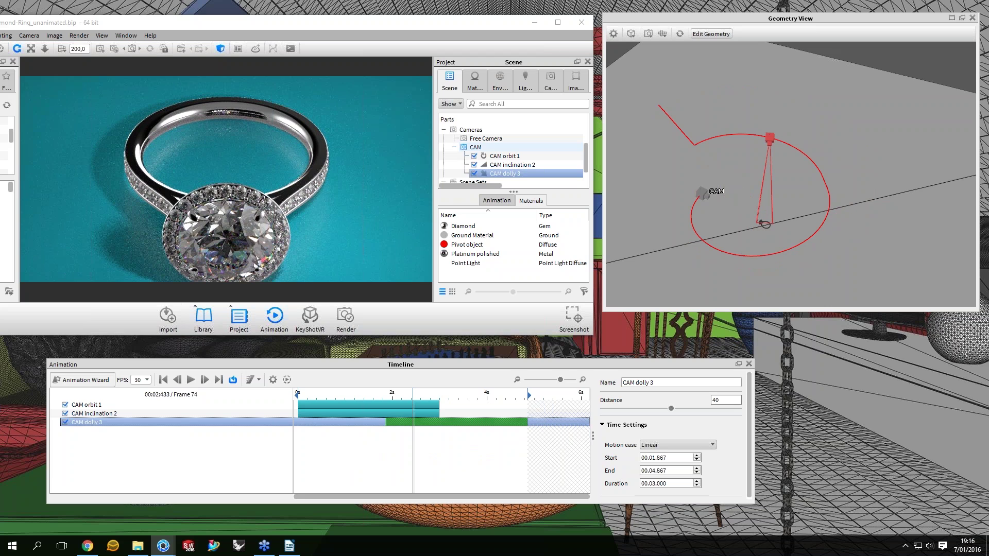
{"action": "left_click", "coordinate": [328, 396]}
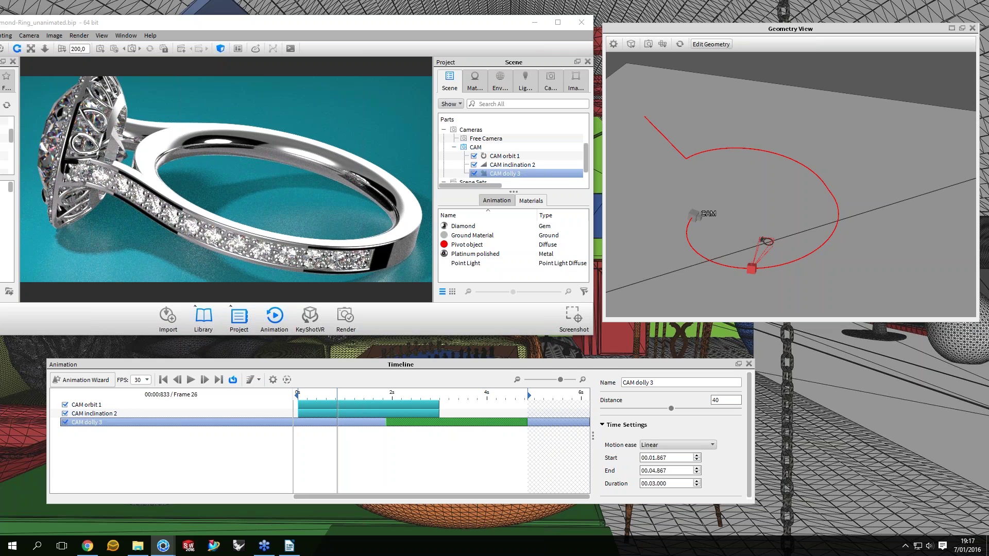
{"action": "left_click_drag", "start_coordinate": [337, 395], "coordinate": [302, 395]}
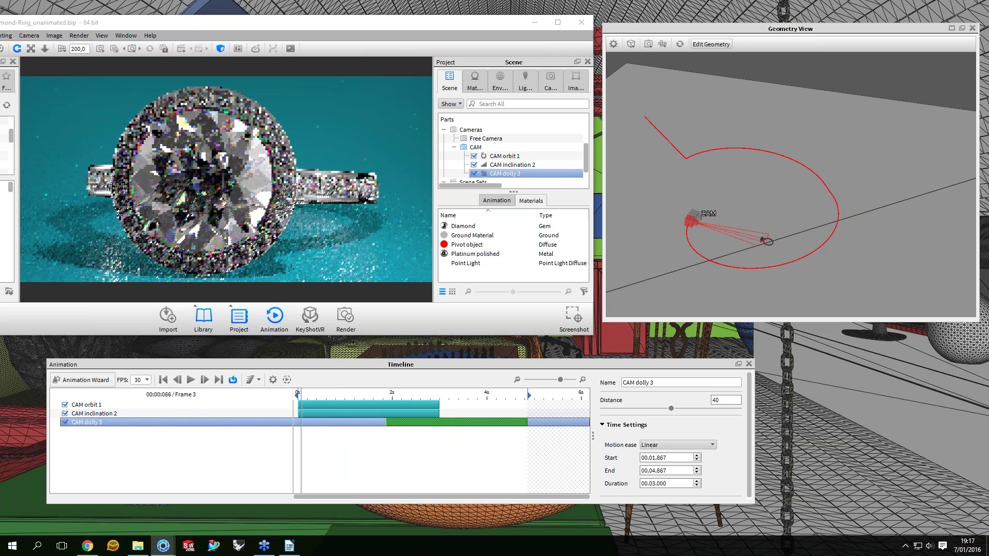
{"action": "left_click_drag", "start_coordinate": [300, 396], "coordinate": [298, 394]}
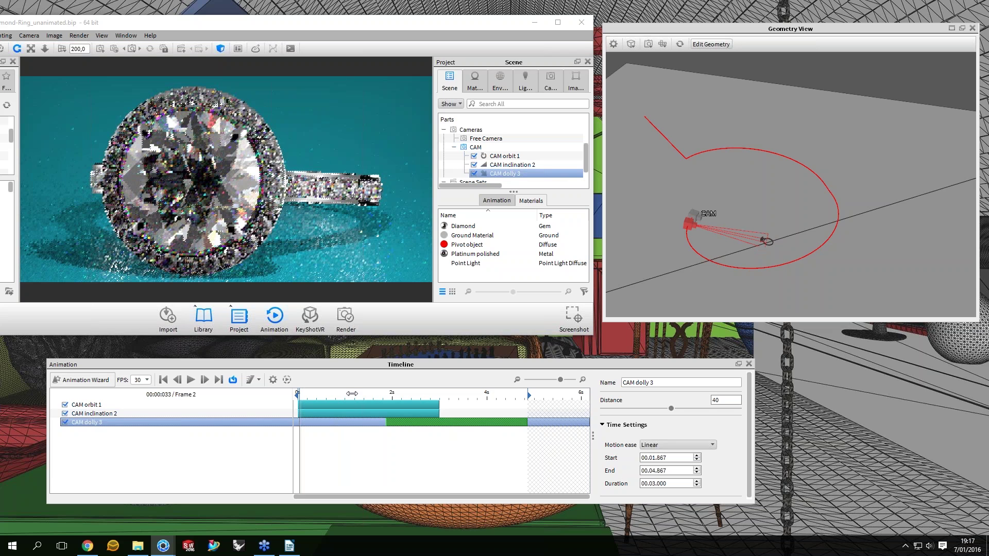
{"action": "left_click", "coordinate": [353, 394]}
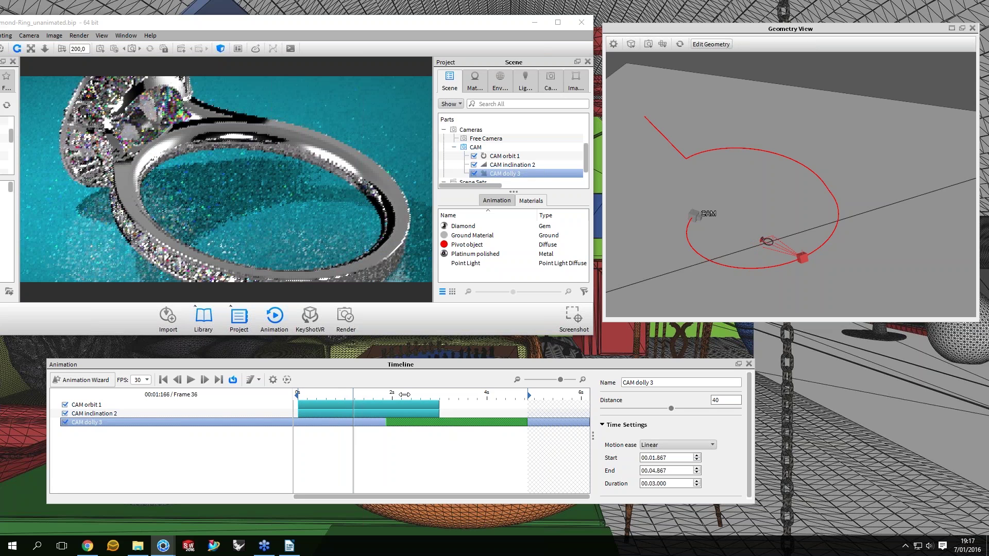
{"action": "left_click", "coordinate": [398, 394]}
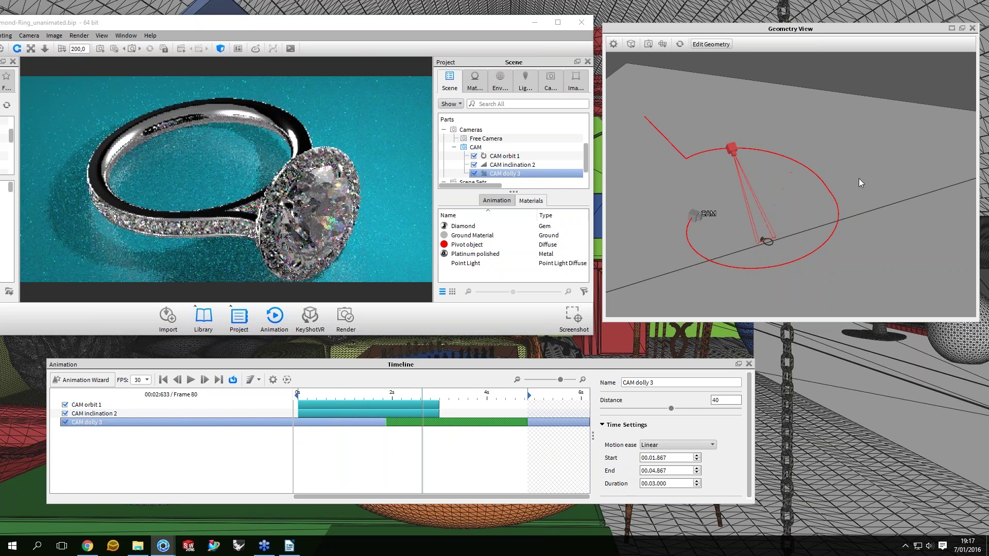
Examine the camera path up close in the Geometry View while scrubbing the section where the dolly overlaps the orbit and inclination
{"action": "scroll", "coordinate": [859, 182], "scroll_direction": "up", "scroll_amount": 5}
{"action": "left_click_drag", "start_coordinate": [859, 182], "coordinate": [895, 201]}
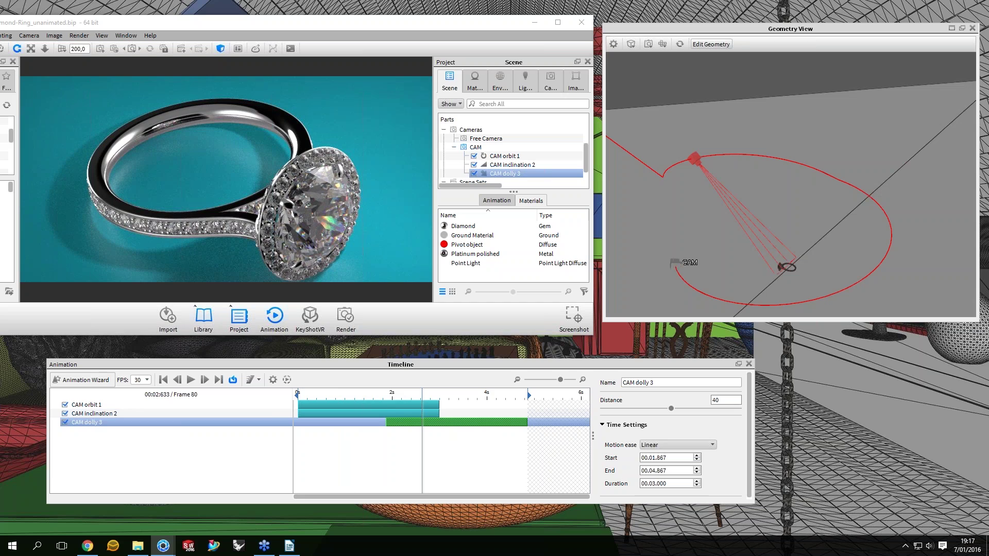
{"action": "left_click", "coordinate": [386, 396]}
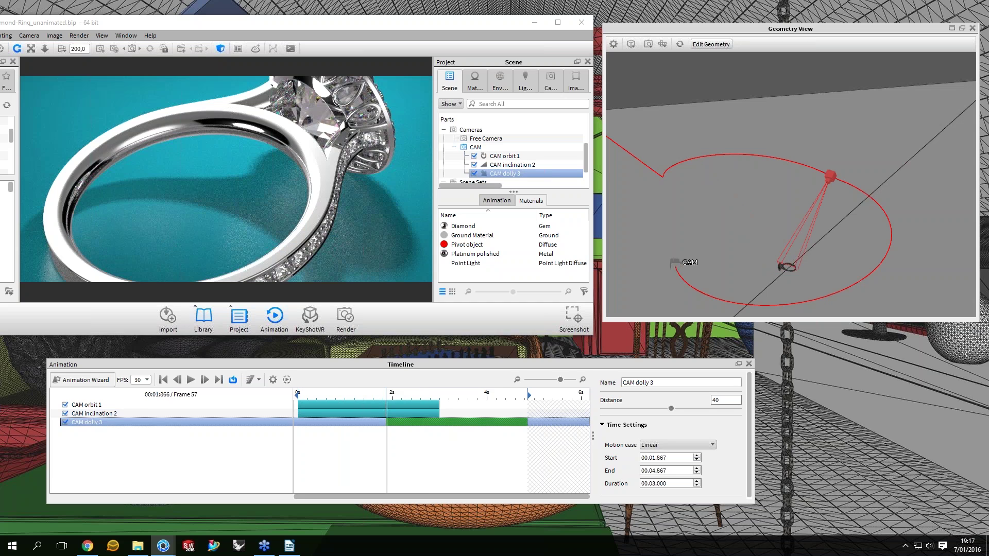
{"action": "left_click_drag", "start_coordinate": [386, 395], "coordinate": [439, 396]}
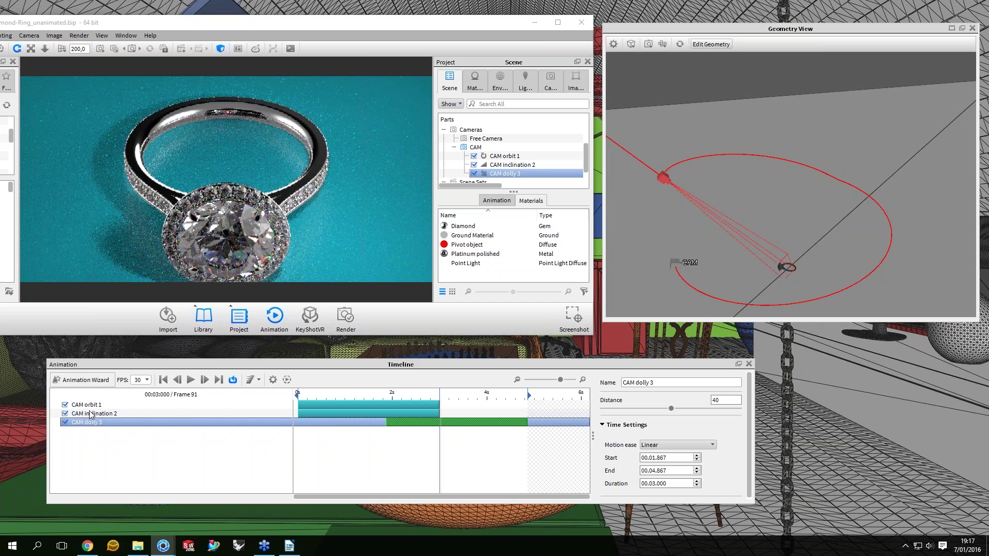
{"action": "left_click_drag", "start_coordinate": [90, 414], "coordinate": [85, 405]}
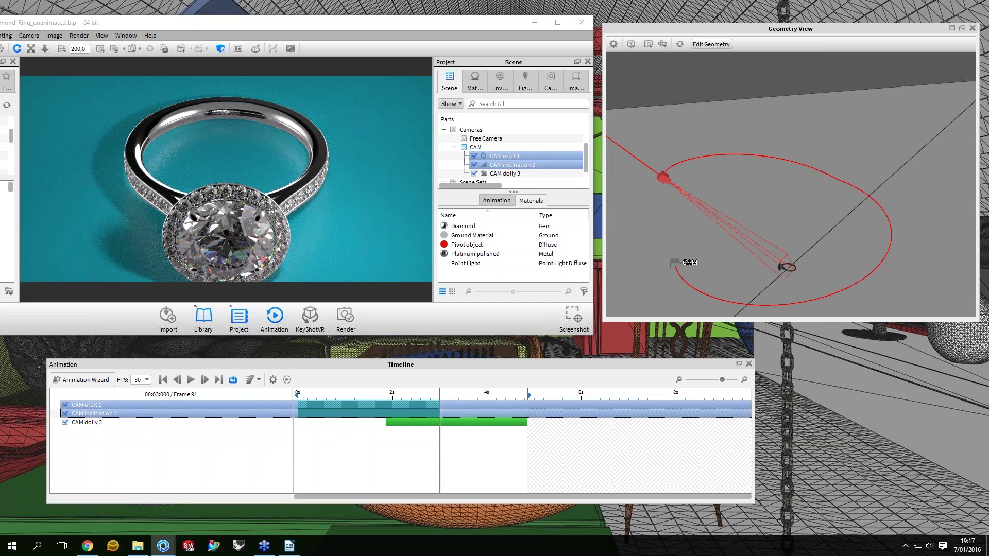
{"action": "left_click_drag", "start_coordinate": [439, 396], "coordinate": [406, 394]}
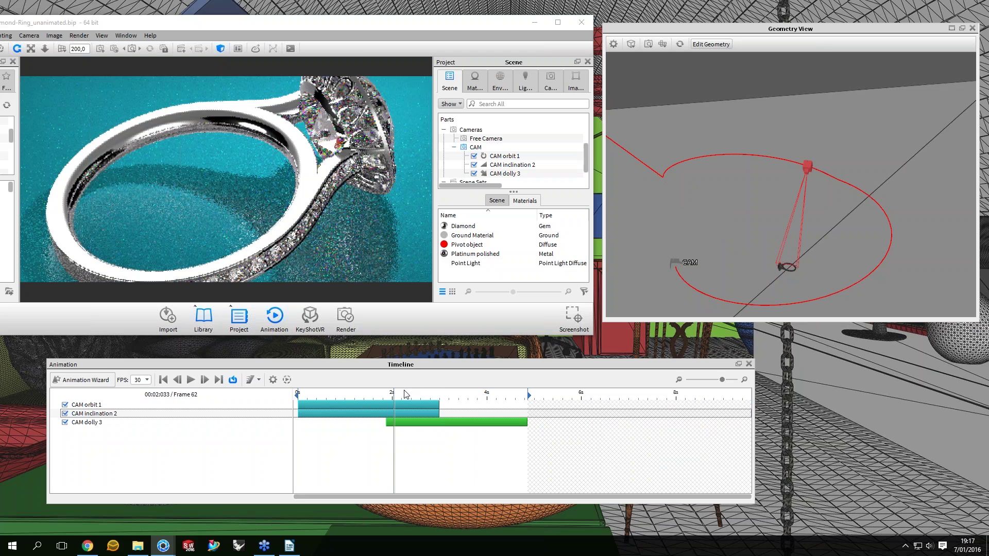
Play the camera animation from frame 1 and pause it just after the orbit and inclination end
{"action": "left_click", "coordinate": [164, 380]}
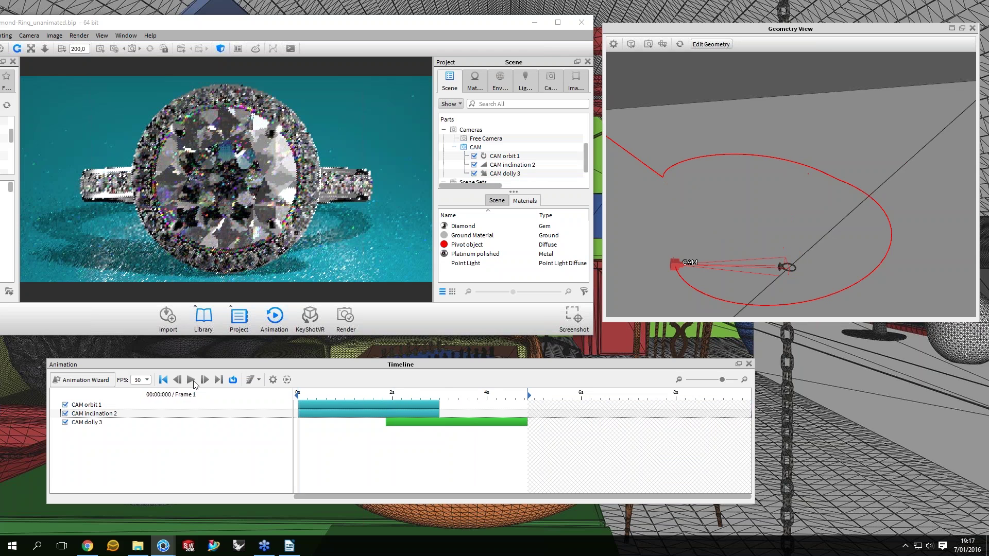
{"action": "left_click", "coordinate": [191, 380]}
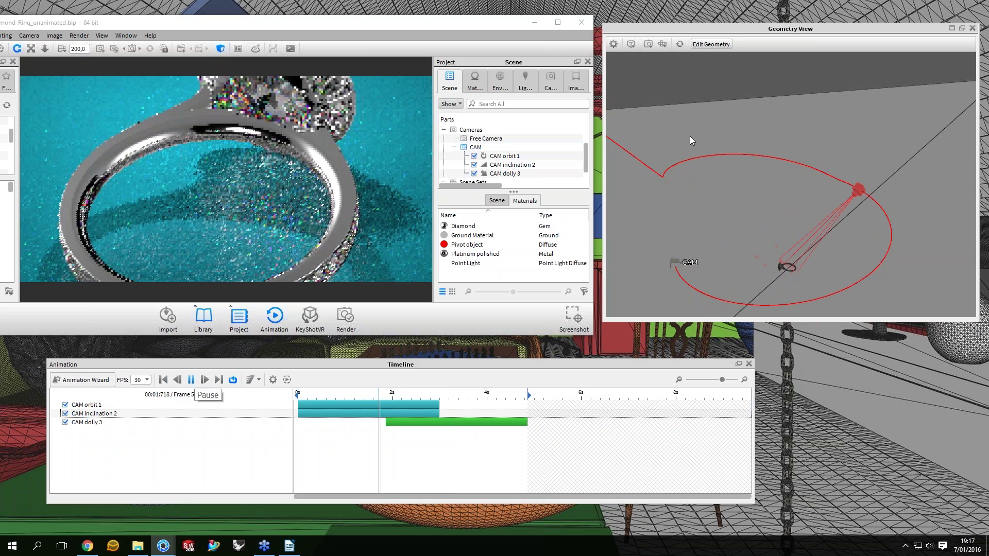
{"action": "key", "text": "space"}
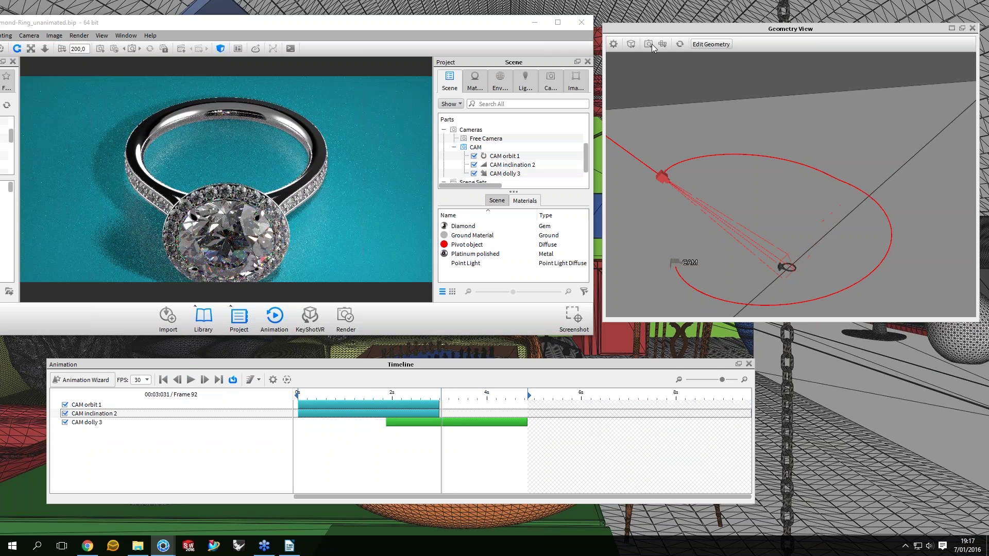
Switch the Geometry View to Active Camera, scrub through the animation, and return to frame 1
{"action": "left_click", "coordinate": [650, 44]}
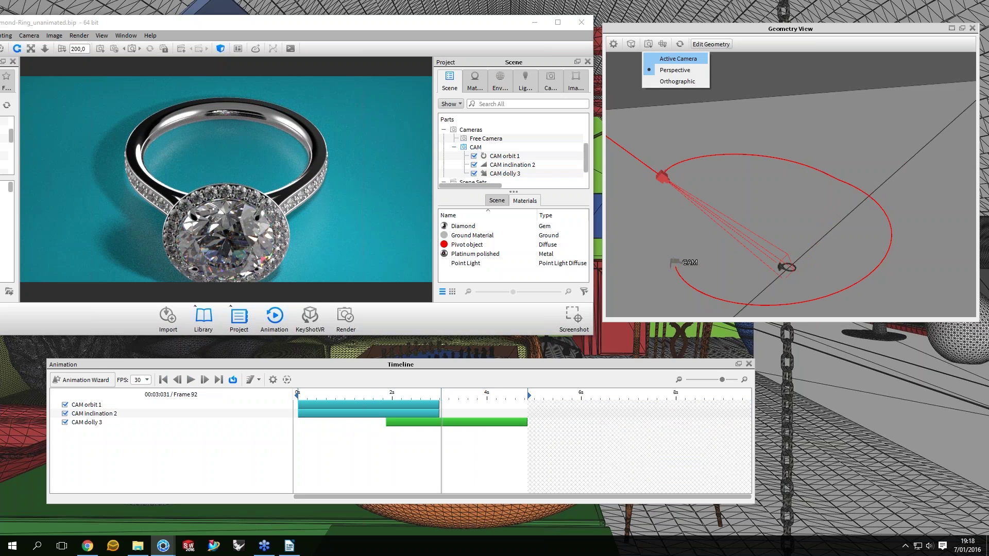
{"action": "left_click", "coordinate": [678, 59]}
{"action": "left_click_drag", "start_coordinate": [441, 394], "coordinate": [399, 394]}
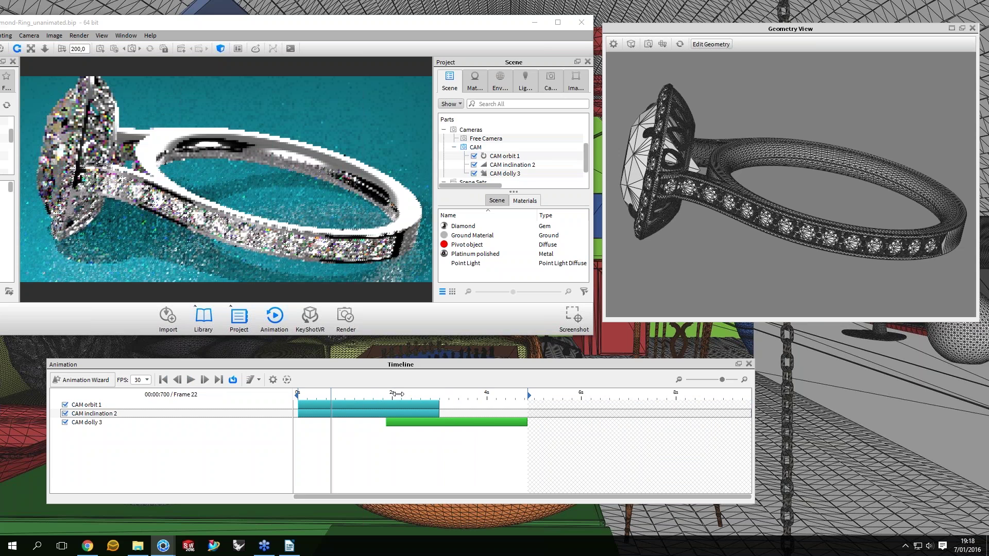
{"action": "left_click_drag", "start_coordinate": [399, 394], "coordinate": [292, 398]}
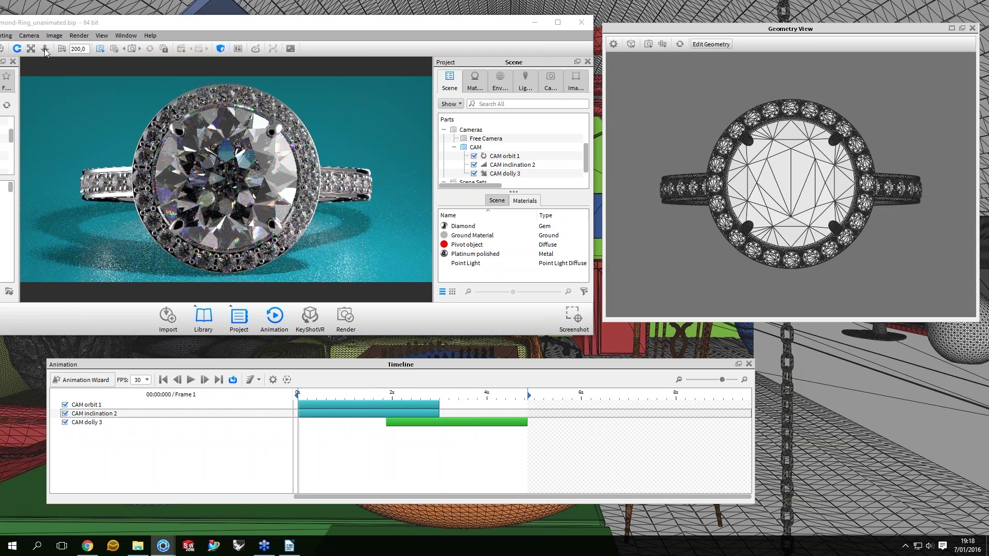
Pause the real-time render, play the animation through the active camera in the Geometry View, and stop playback
{"action": "left_click_drag", "start_coordinate": [364, 26], "coordinate": [386, 26]}
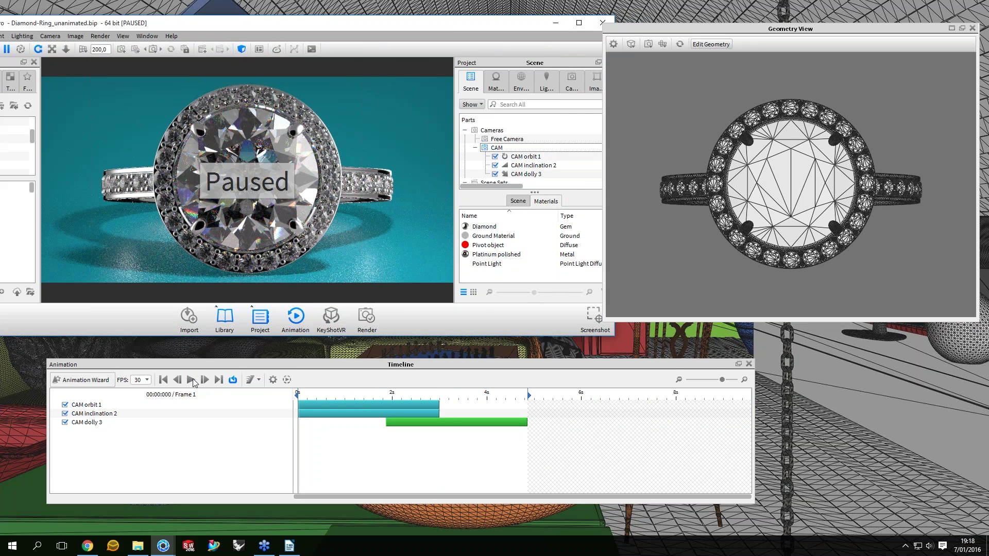
{"action": "left_click", "coordinate": [191, 380]}
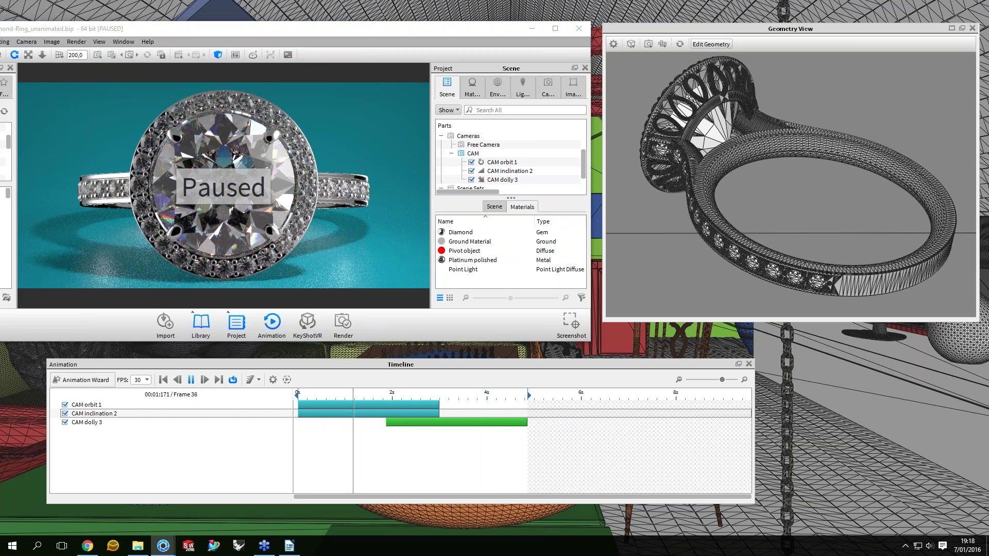
{"action": "left_click", "coordinate": [190, 380]}
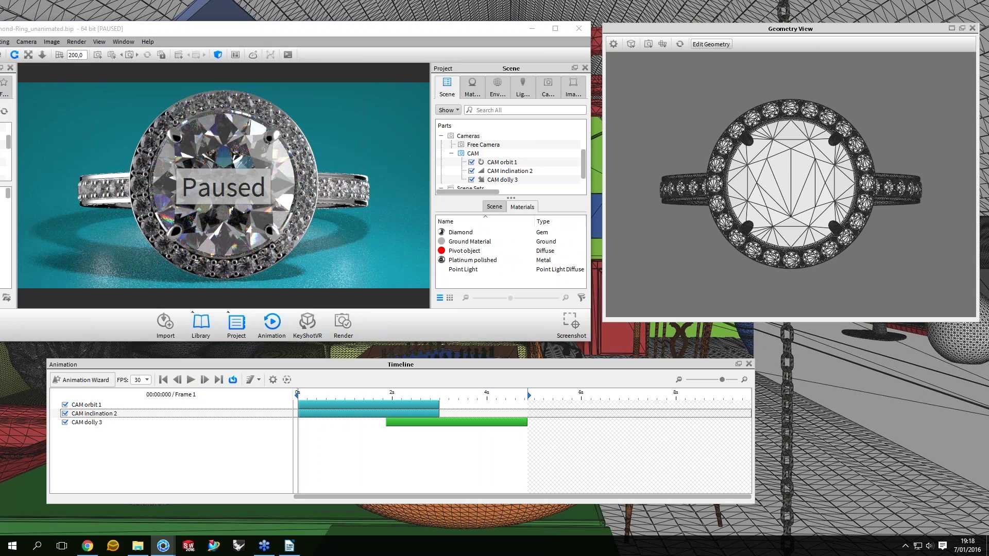
Switch the Geometry View back to the Perspective camera and adjust the angle to show the whole camera path
{"action": "left_click", "coordinate": [648, 43]}
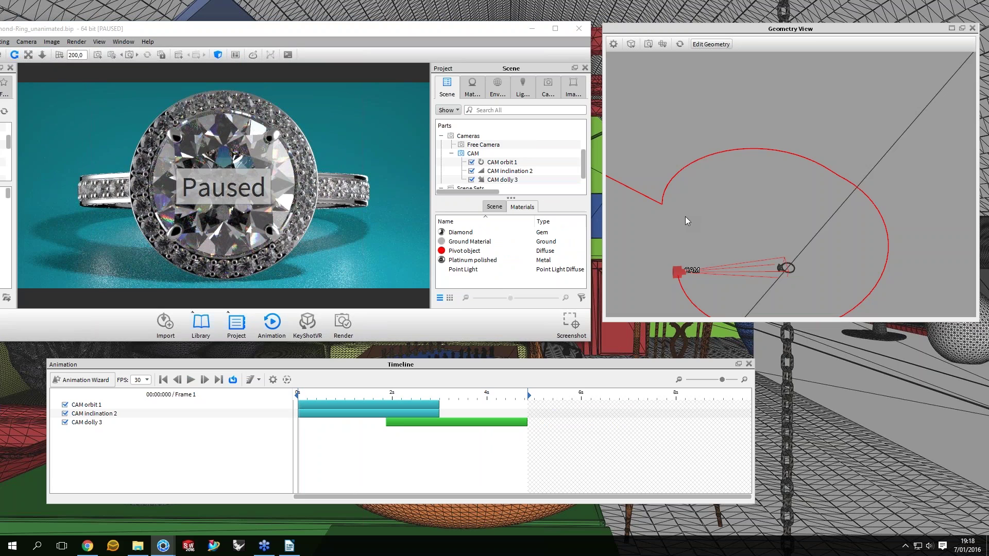
{"action": "left_click_drag", "start_coordinate": [685, 216], "coordinate": [672, 200]}
Set the motion ease of the CAM dolly animation to Ease In/Out
{"action": "left_click", "coordinate": [464, 422]}
{"action": "left_click", "coordinate": [677, 446]}
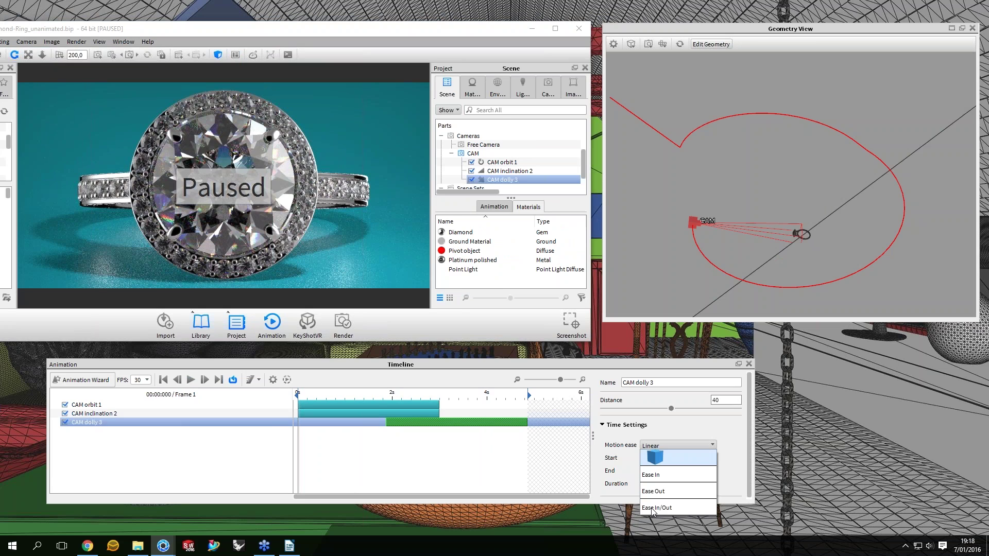
{"action": "left_click", "coordinate": [656, 508]}
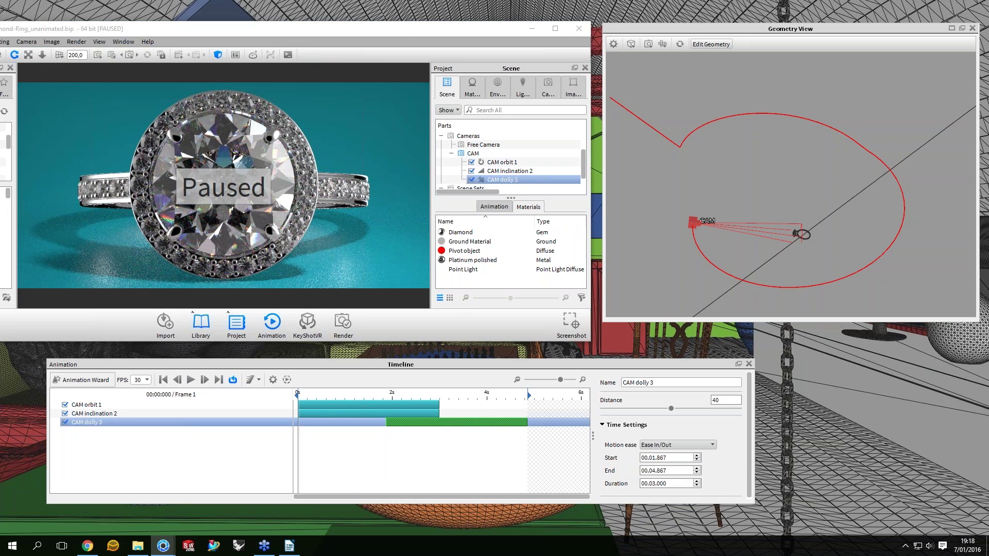
Set the motion ease of the CAM orbit animation to Ease In/Out
{"action": "left_click", "coordinate": [392, 405]}
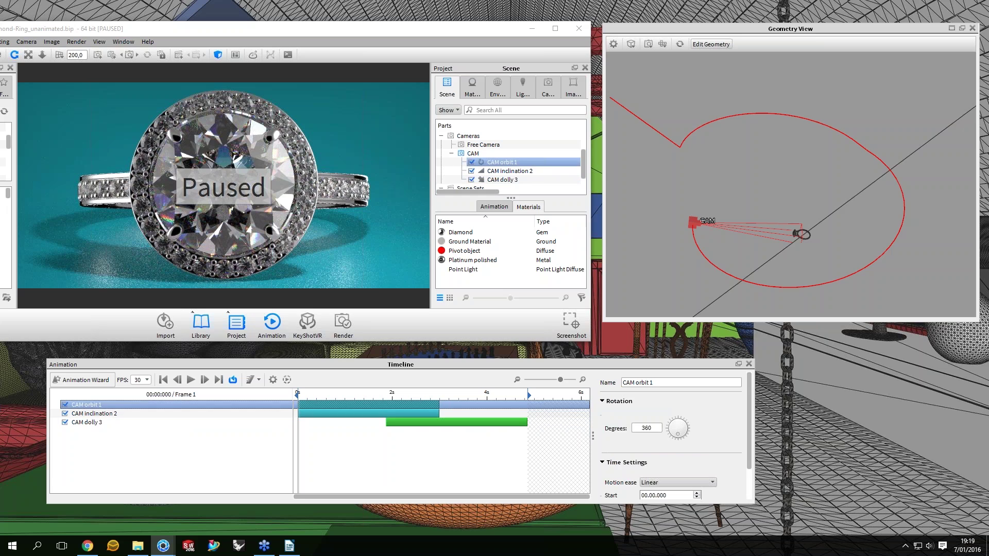
{"action": "left_click", "coordinate": [701, 483]}
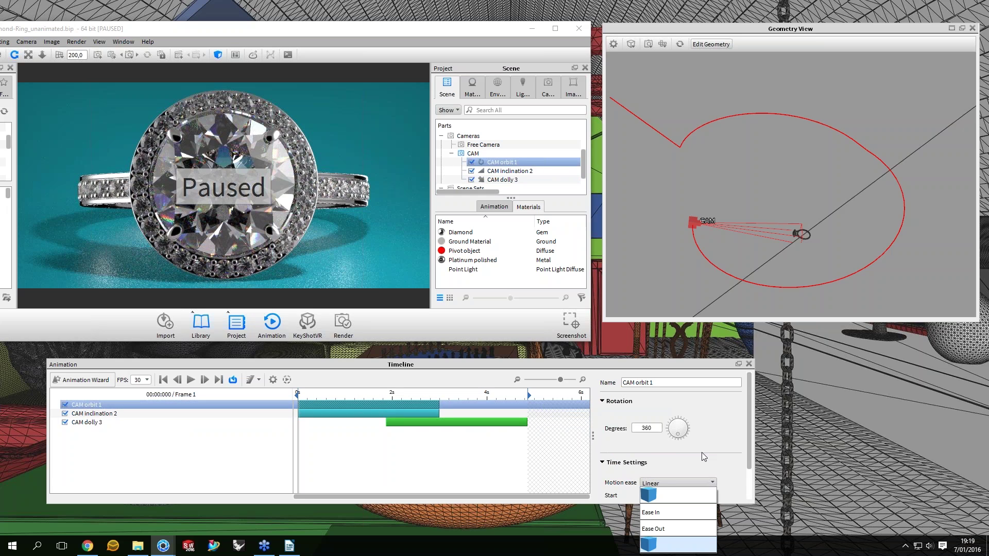
{"action": "left_click", "coordinate": [660, 547]}
Set the motion ease of the CAM inclination animation to Ease In/Out and refresh the camera path in the Geometry View
{"action": "left_click", "coordinate": [391, 413]}
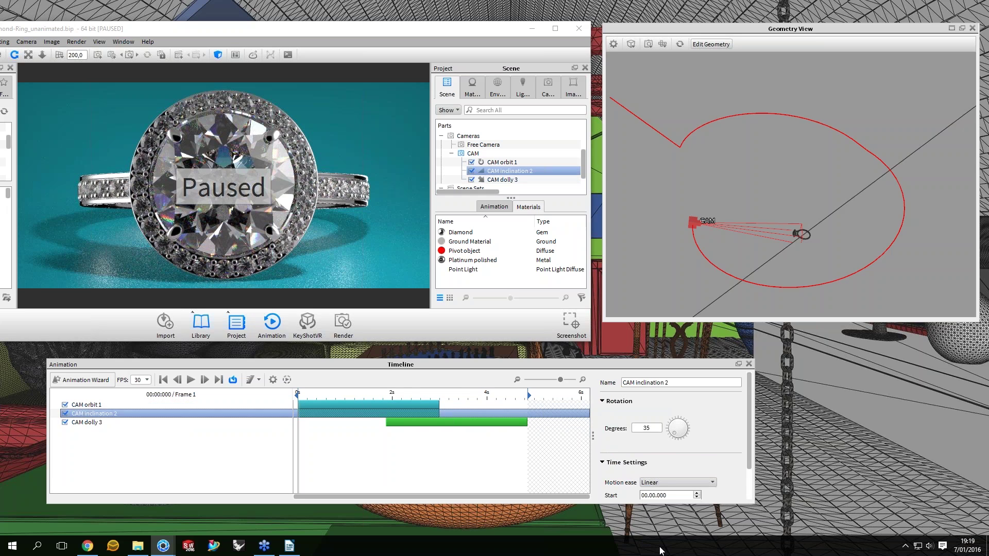
{"action": "scroll", "coordinate": [678, 482], "scroll_direction": "down", "scroll_amount": 3}
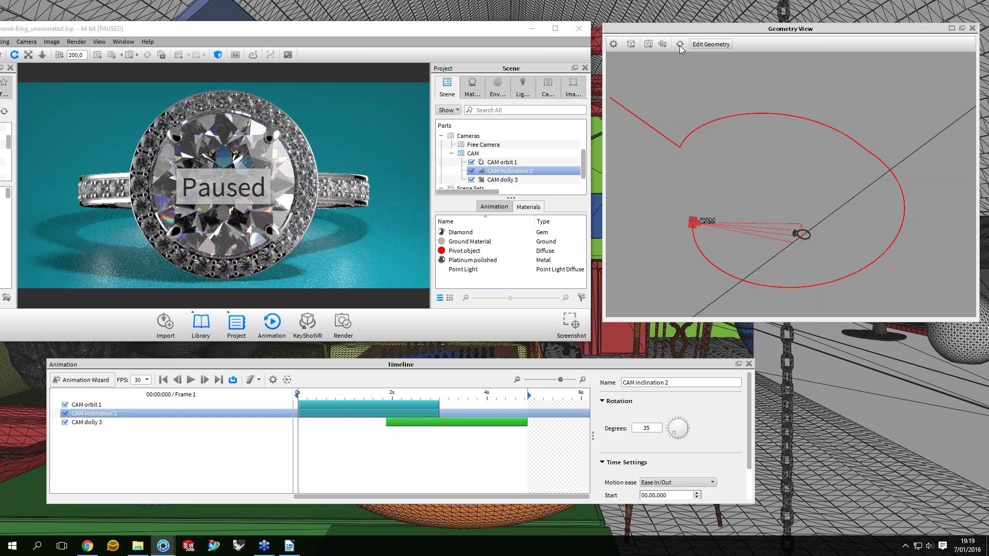
{"action": "left_click", "coordinate": [679, 45]}
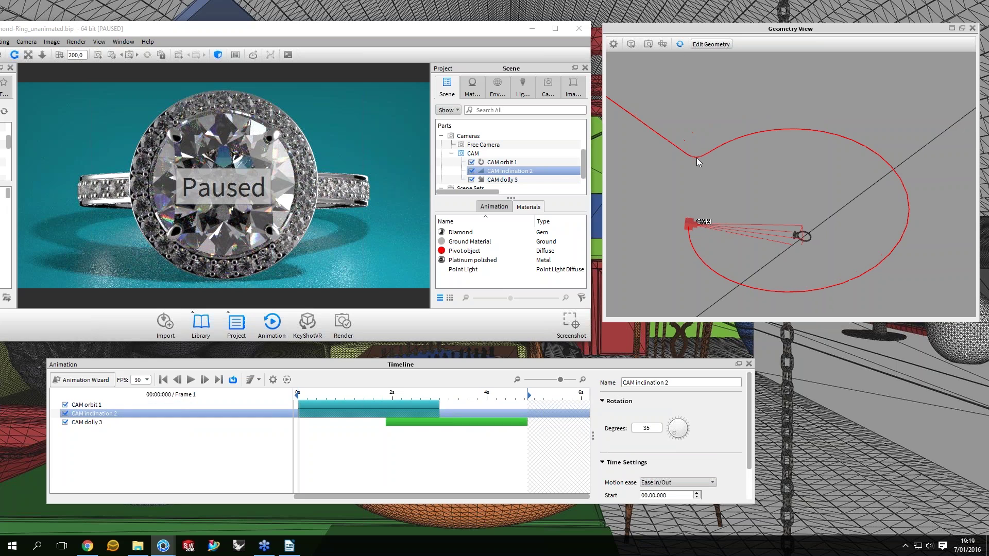
{"action": "left_click_drag", "start_coordinate": [697, 159], "coordinate": [674, 138]}
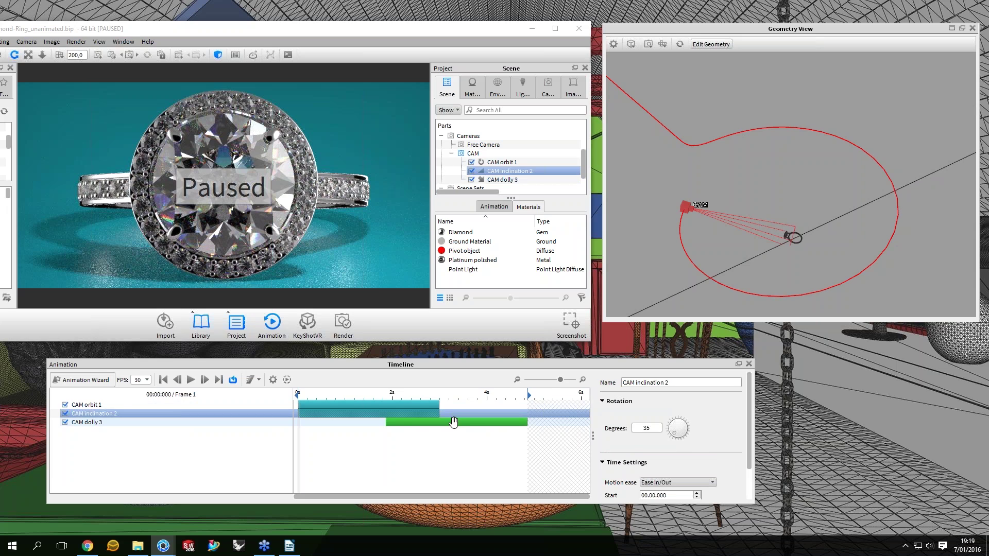
Retime the CAM dolly animation to run from 1.5 s to 4 s, and play it back through the active camera in the Geometry View
{"action": "left_click_drag", "start_coordinate": [453, 422], "coordinate": [460, 421]}
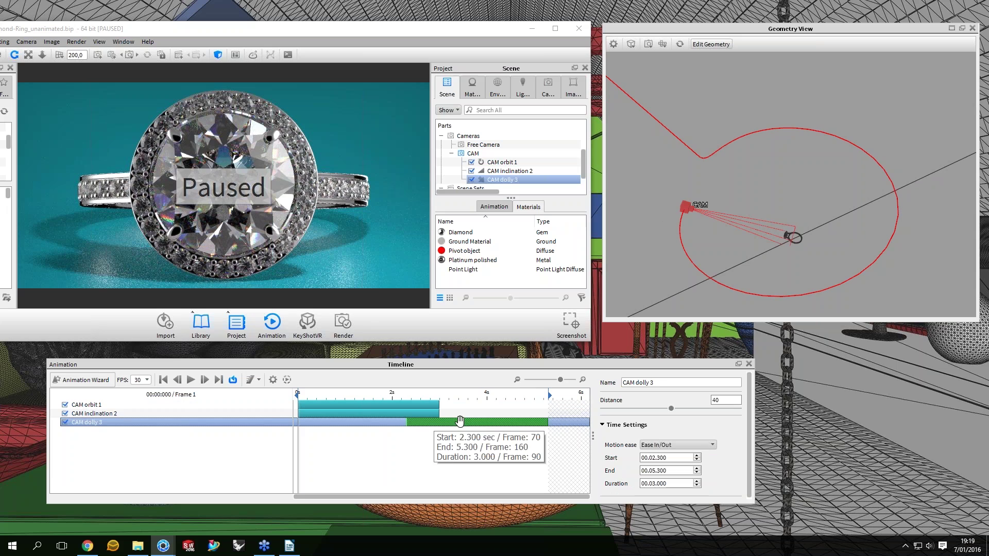
{"action": "left_click_drag", "start_coordinate": [460, 421], "coordinate": [455, 421]}
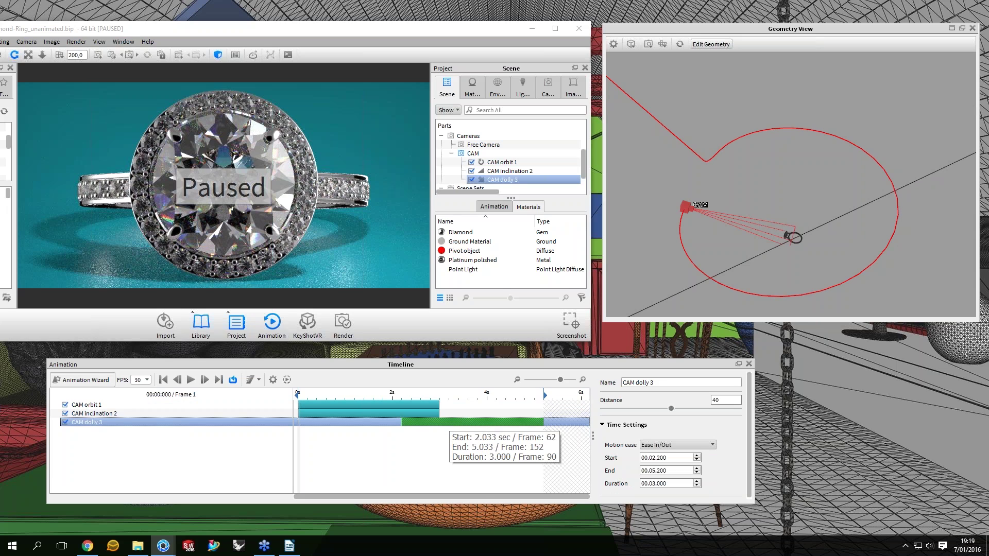
{"action": "left_click_drag", "start_coordinate": [455, 421], "coordinate": [419, 421]}
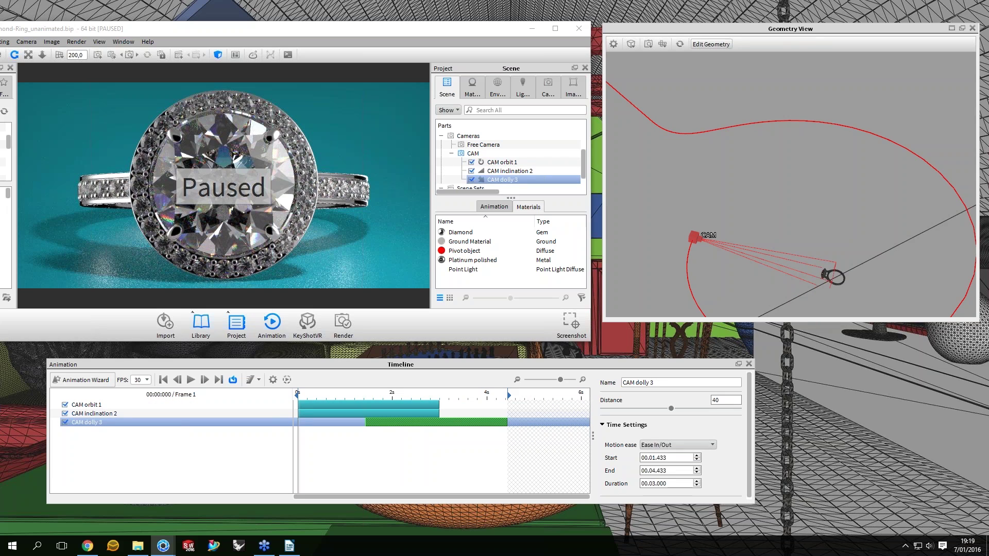
{"action": "left_click_drag", "start_coordinate": [392, 421], "coordinate": [371, 421]}
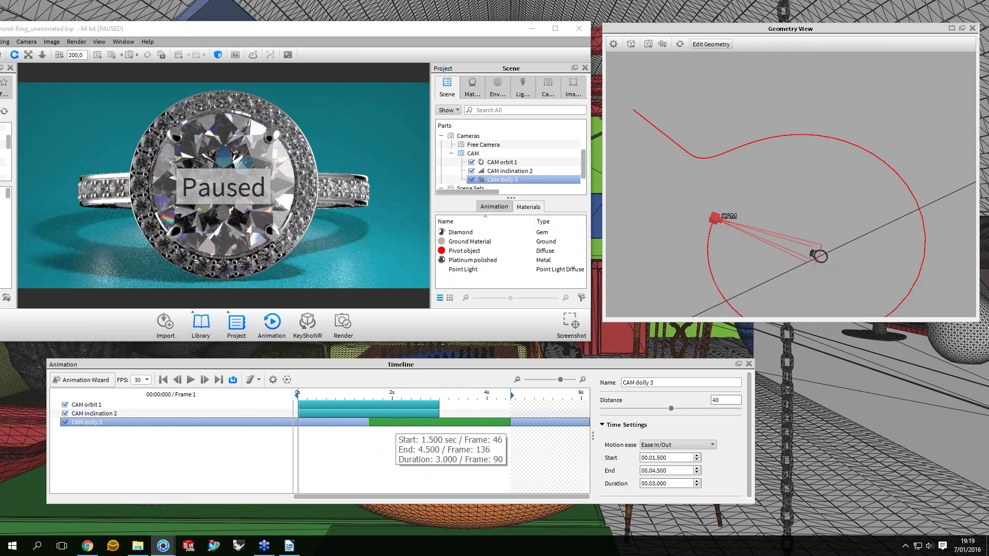
{"action": "left_click_drag", "start_coordinate": [511, 422], "coordinate": [487, 422]}
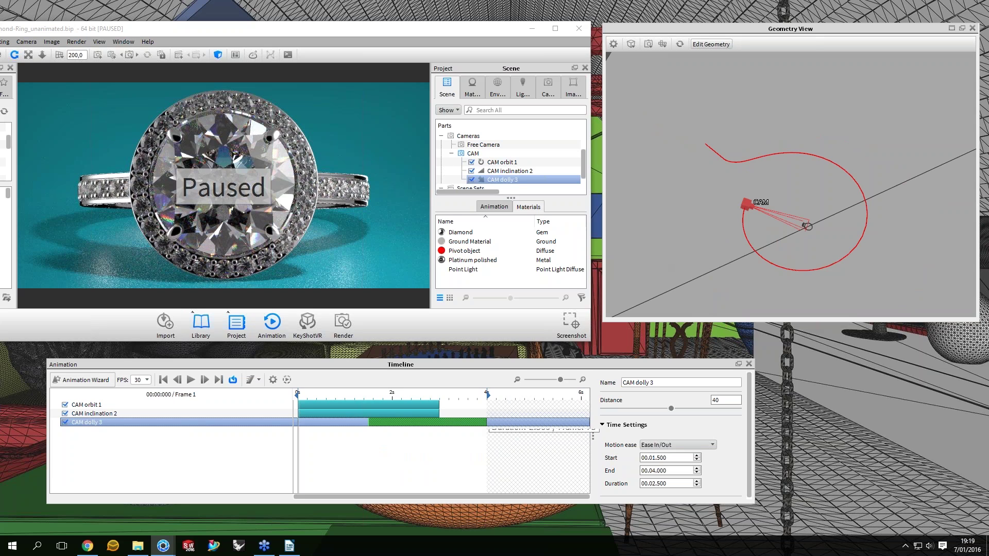
{"action": "left_click", "coordinate": [191, 380]}
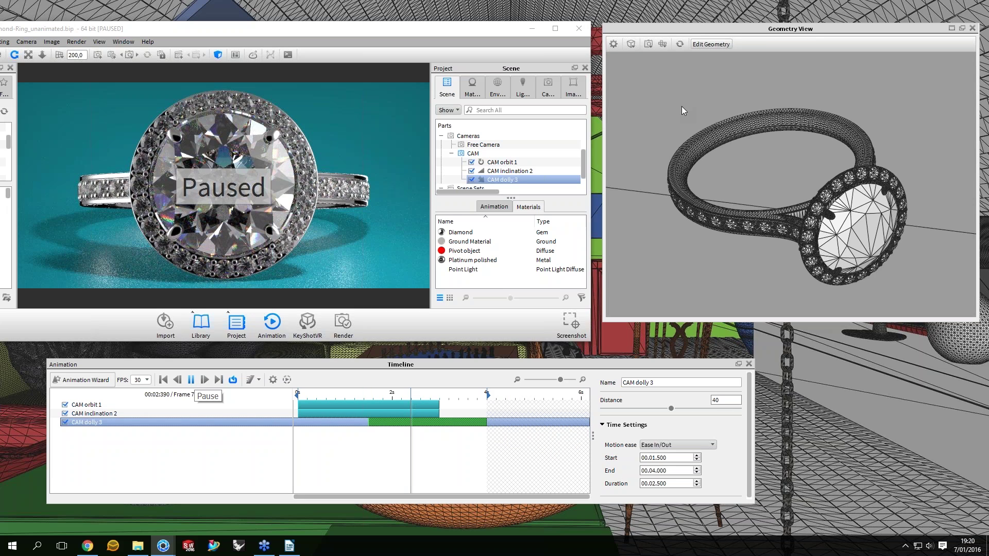
{"action": "key", "text": "space"}
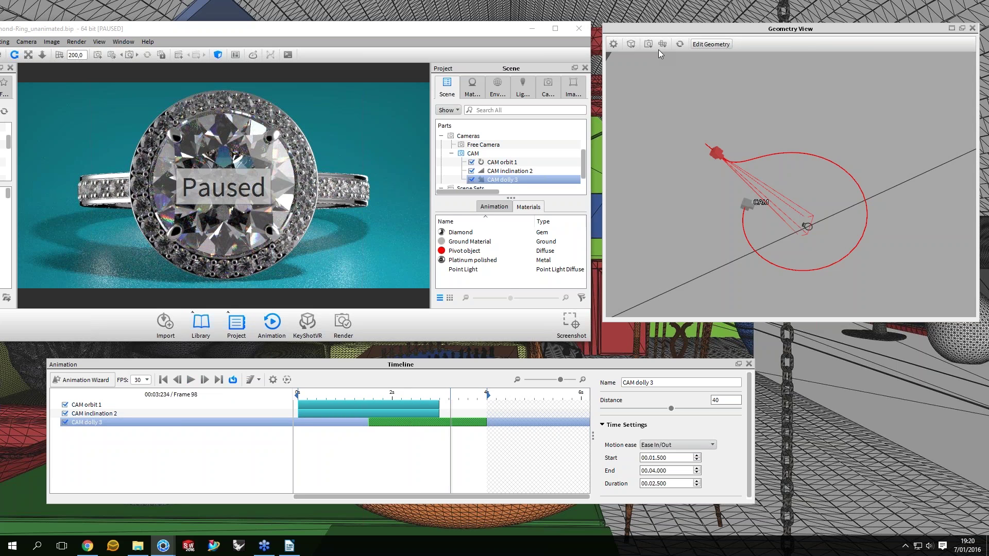
View the ring and camera path from the Geometry View's standard views, such as Front and Back, and from freely orbited angles
{"action": "left_click", "coordinate": [660, 46]}
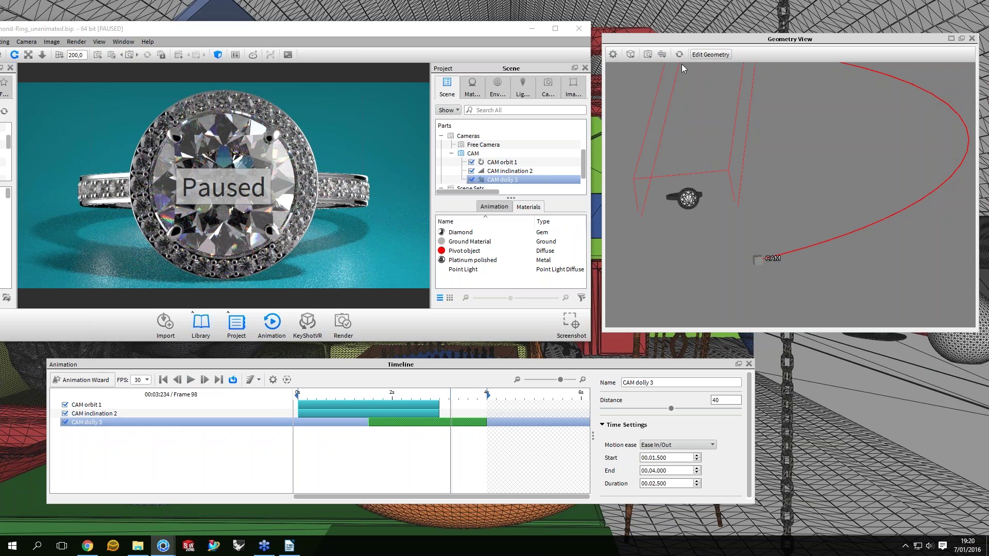
{"action": "left_click", "coordinate": [662, 54]}
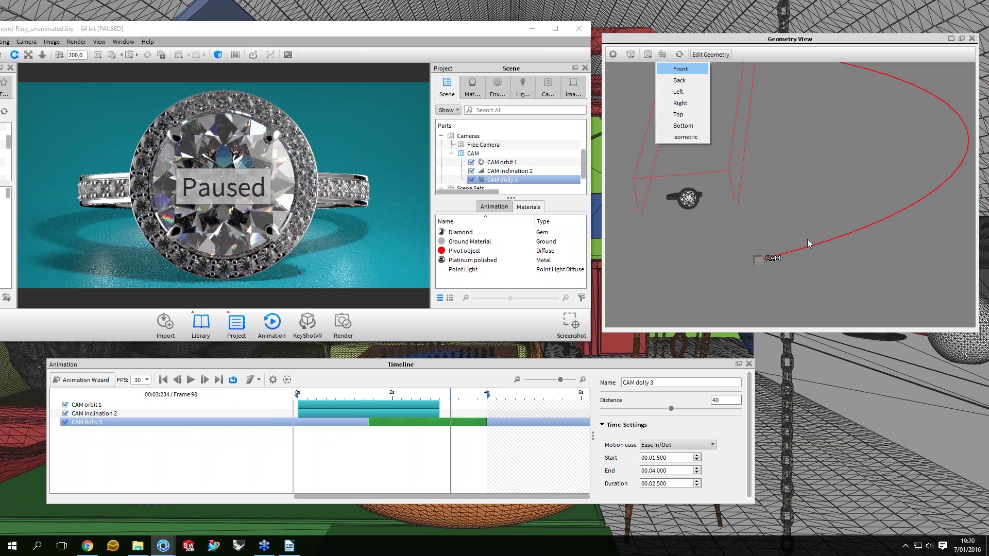
{"action": "left_click", "coordinate": [751, 285]}
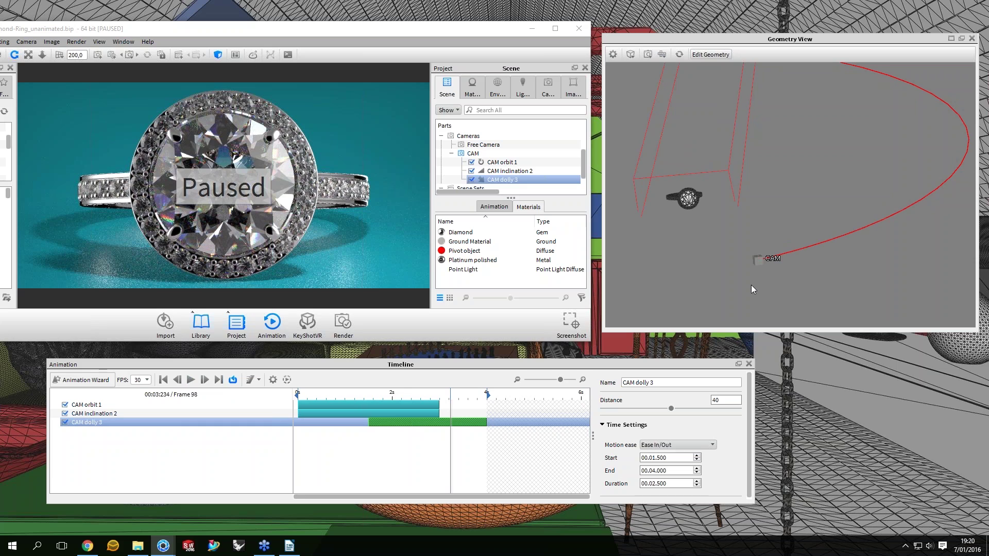
{"action": "left_click_drag", "start_coordinate": [750, 286], "coordinate": [679, 74]}
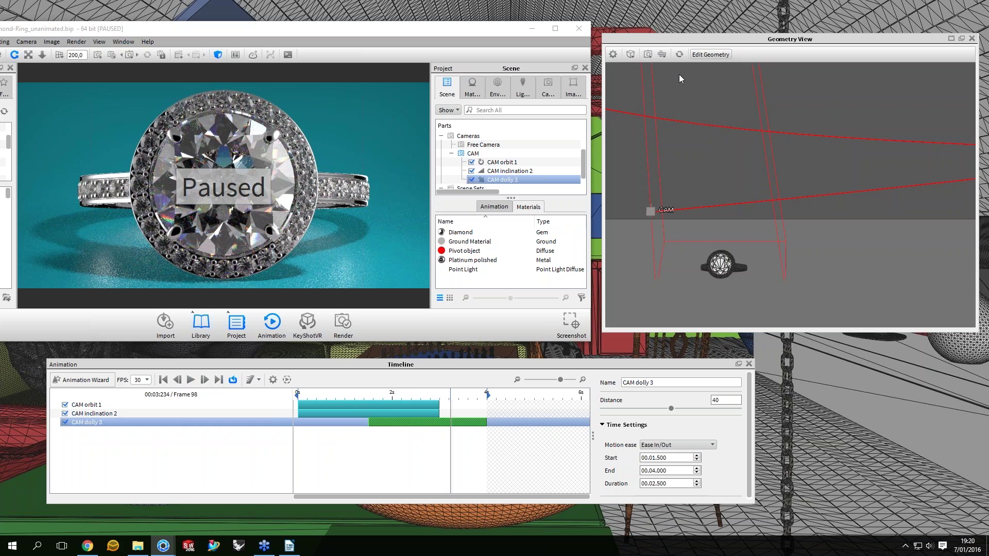
{"action": "left_click_drag", "start_coordinate": [679, 74], "coordinate": [752, 244]}
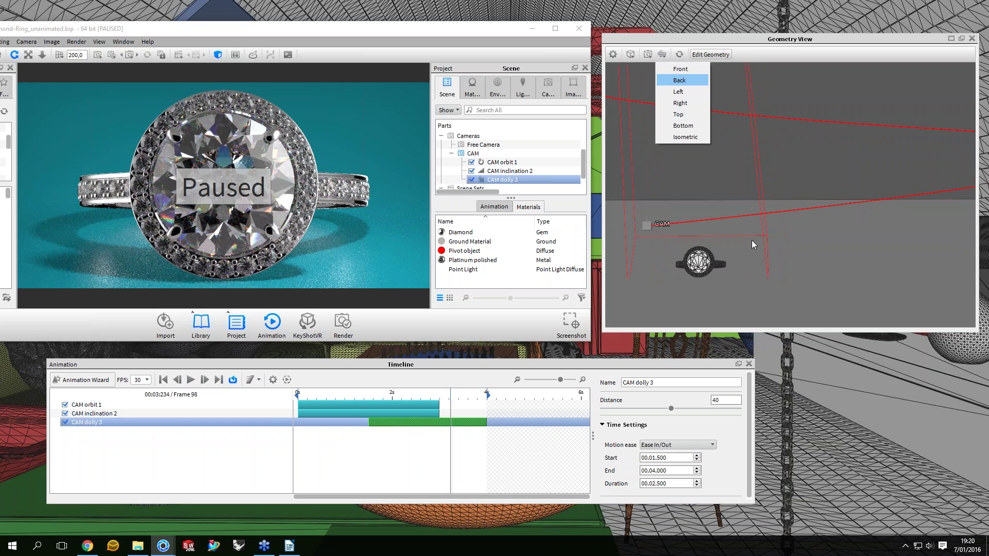
{"action": "left_click_drag", "start_coordinate": [752, 241], "coordinate": [762, 233]}
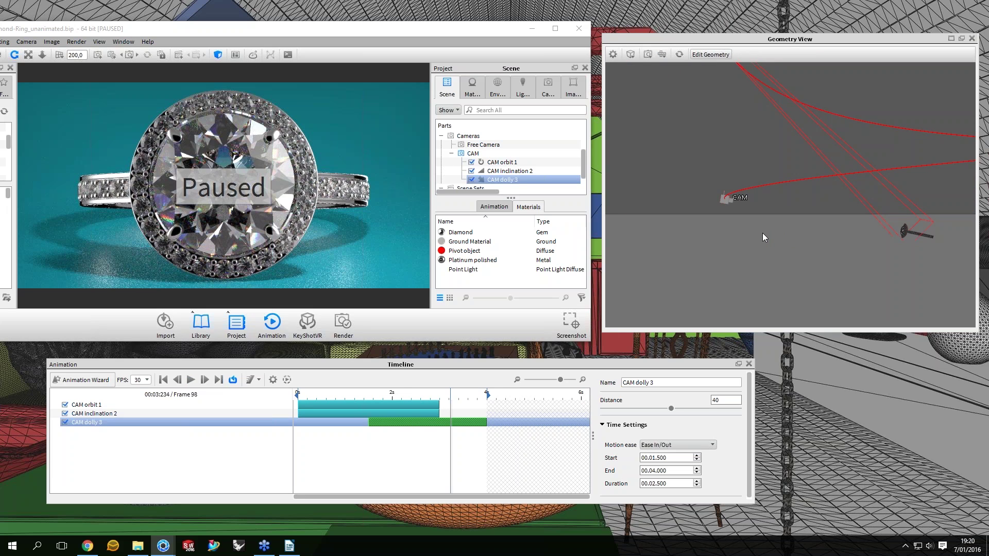
{"action": "left_click_drag", "start_coordinate": [763, 233], "coordinate": [738, 132]}
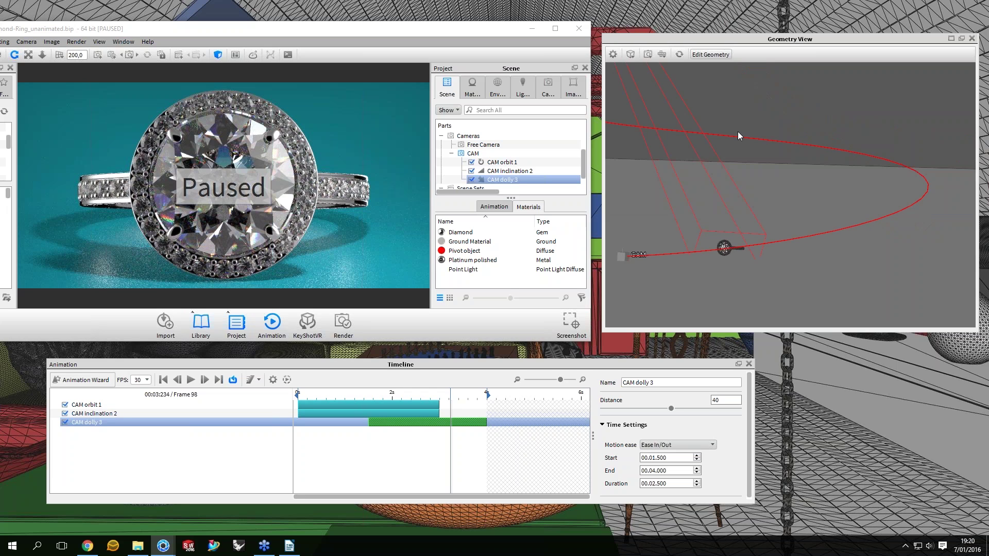
{"action": "left_click_drag", "start_coordinate": [737, 132], "coordinate": [755, 67]}
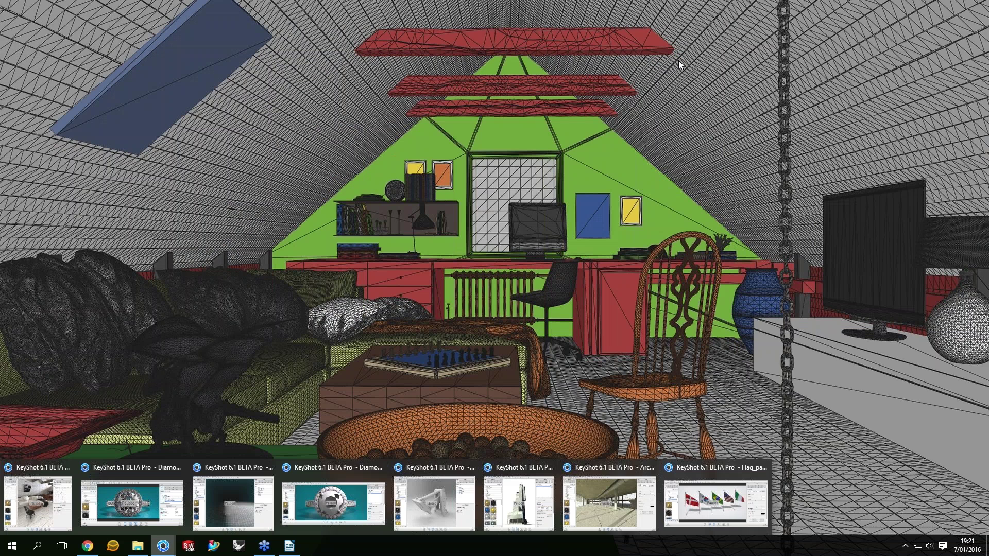
Close the Diamond-Ring_unanimated scene and switch to the open Diamond-Ring_broken scene
{"action": "left_click", "coordinate": [165, 553]}
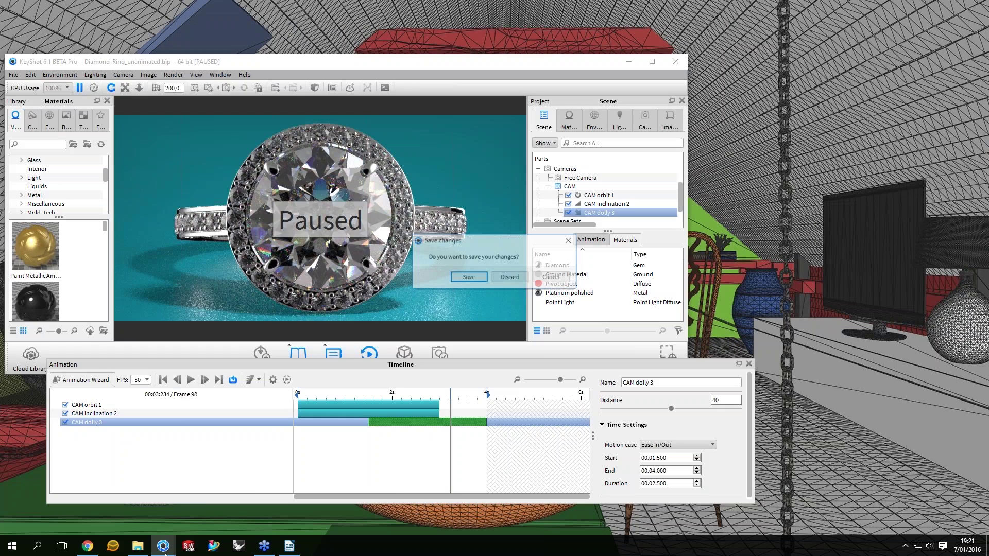
{"action": "left_click", "coordinate": [164, 547]}
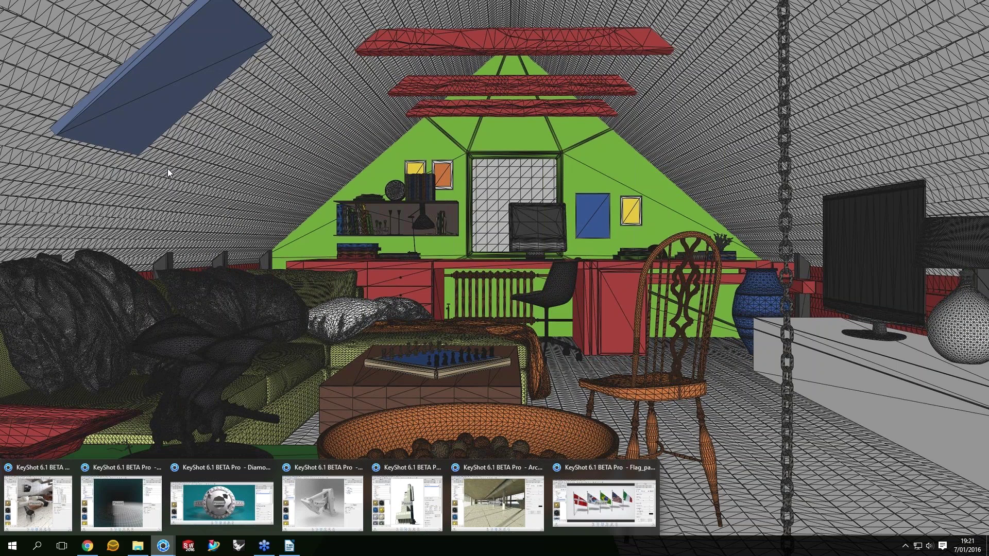
{"action": "left_click", "coordinate": [222, 503]}
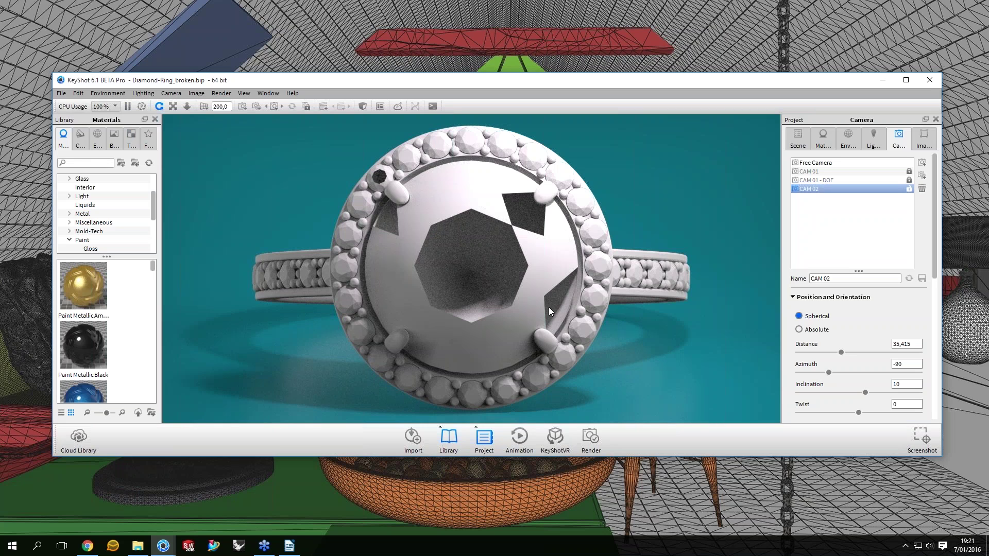
Examine the broken ring's small faceted stones up close and compare them with the damaged surface of the large center gem
{"action": "left_click_drag", "start_coordinate": [548, 307], "coordinate": [573, 267]}
{"action": "key", "text": "ctrl+z"}
{"action": "left_click_drag", "start_coordinate": [562, 201], "coordinate": [547, 255]}
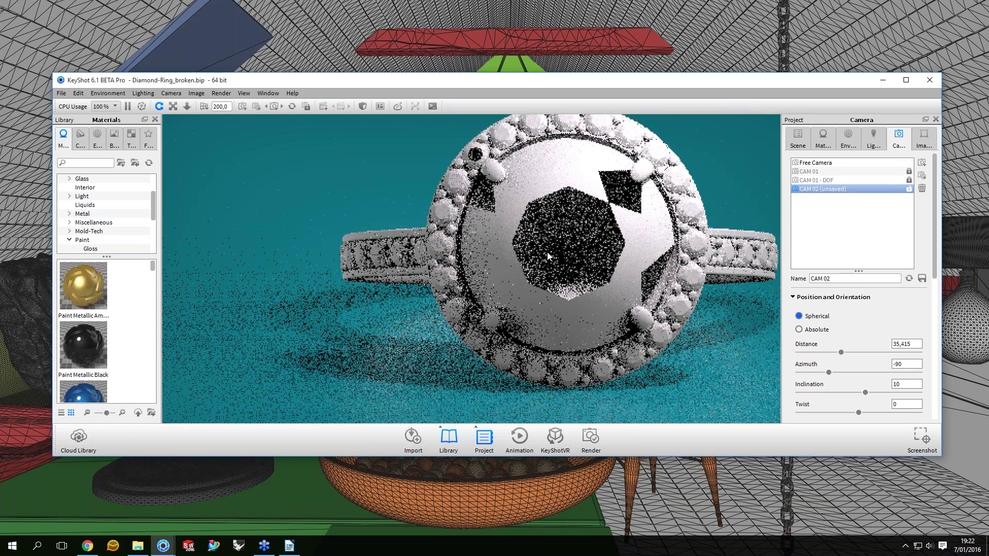
{"action": "scroll", "coordinate": [567, 241], "scroll_direction": "up", "scroll_amount": 5}
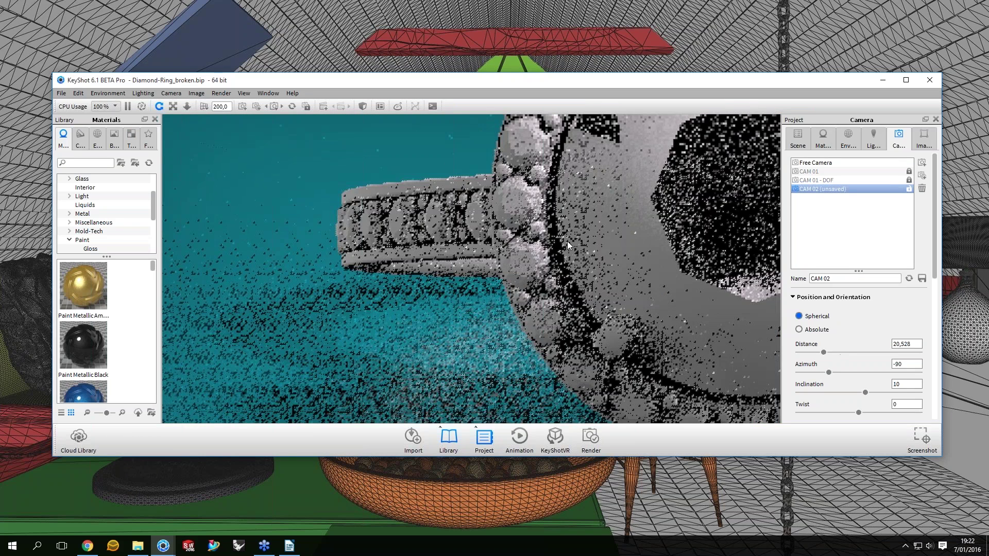
{"action": "scroll", "coordinate": [567, 241], "scroll_direction": "up", "scroll_amount": 8}
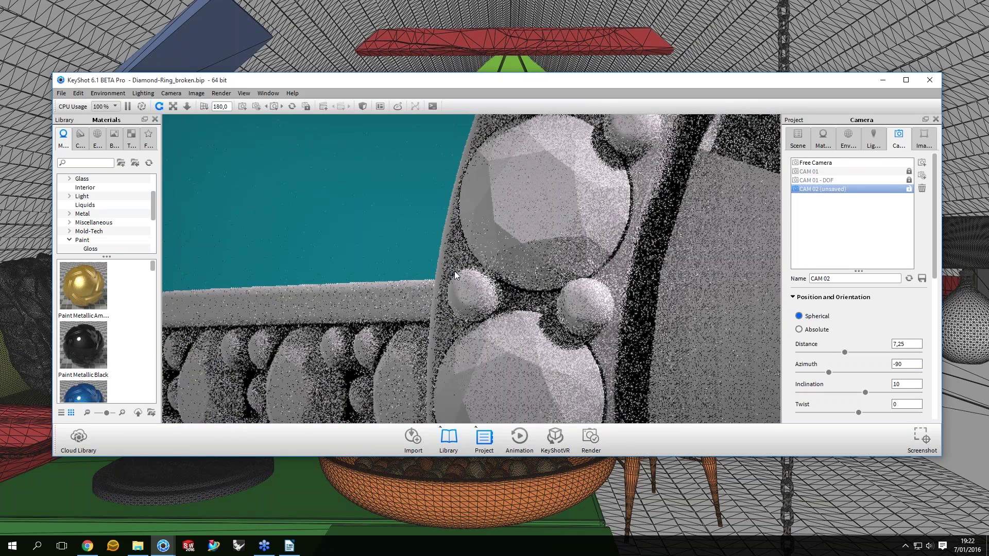
{"action": "middle_click_drag", "start_coordinate": [454, 271], "coordinate": [446, 267]}
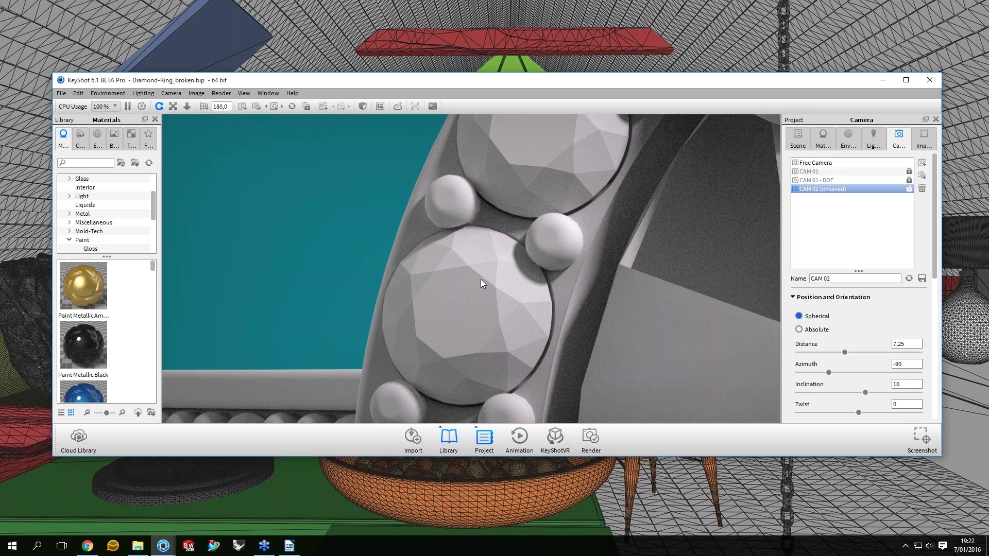
{"action": "scroll", "coordinate": [481, 279], "scroll_direction": "down", "scroll_amount": 5}
{"action": "scroll", "coordinate": [571, 216], "scroll_direction": "down", "scroll_amount": 2}
{"action": "left_click_drag", "start_coordinate": [567, 383], "coordinate": [604, 173]}
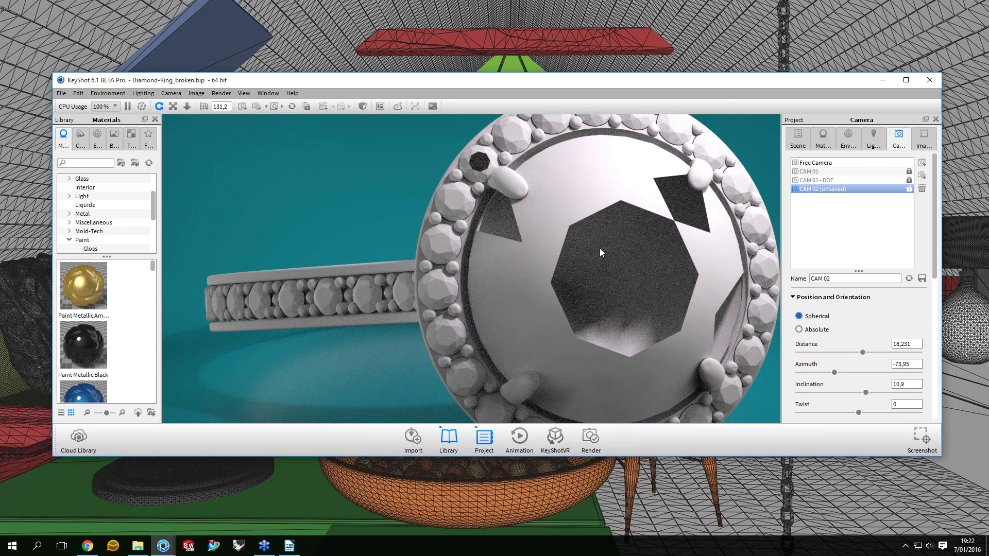
{"action": "left_click_drag", "start_coordinate": [599, 249], "coordinate": [623, 245]}
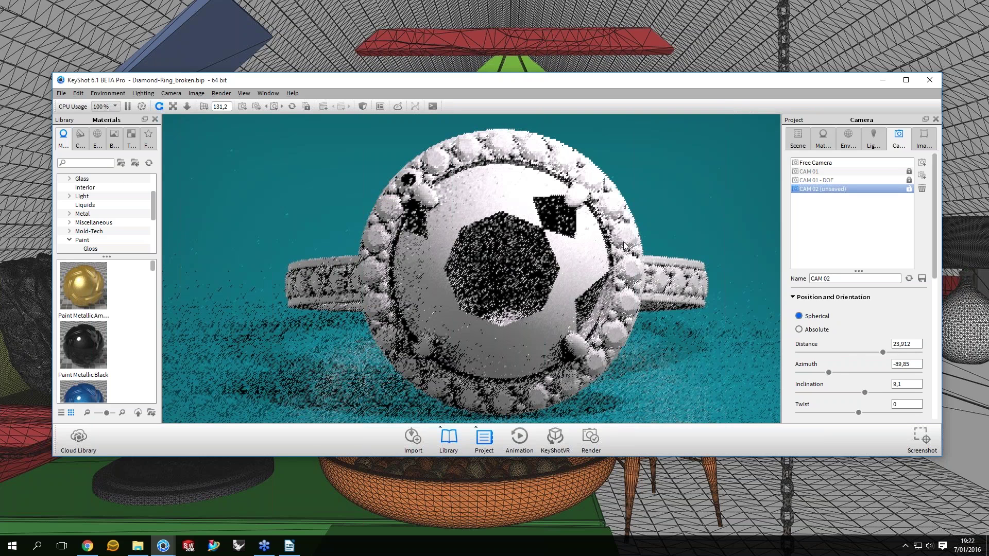
{"action": "left_click_drag", "start_coordinate": [624, 246], "coordinate": [592, 211]}
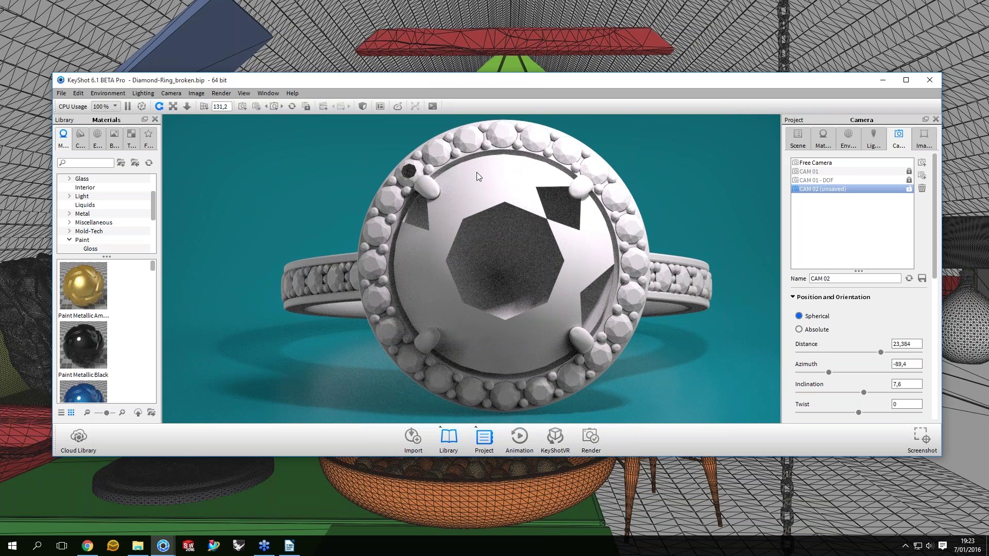
Open the ring's large center gem for geometry editing and reposition the Geometry View window beside the editor mode choices
{"action": "left_click_drag", "start_coordinate": [477, 80], "coordinate": [441, 64]}
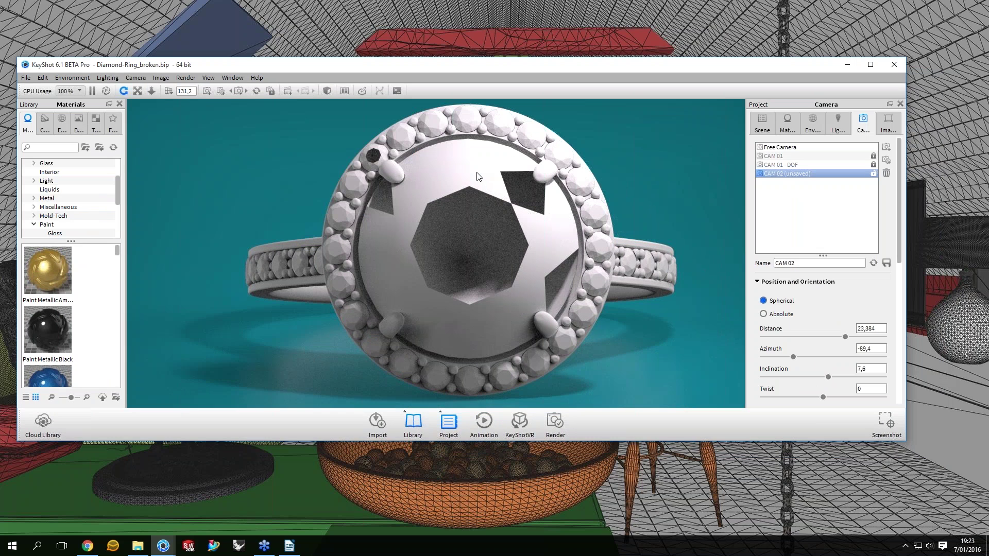
{"action": "right_click", "coordinate": [477, 177]}
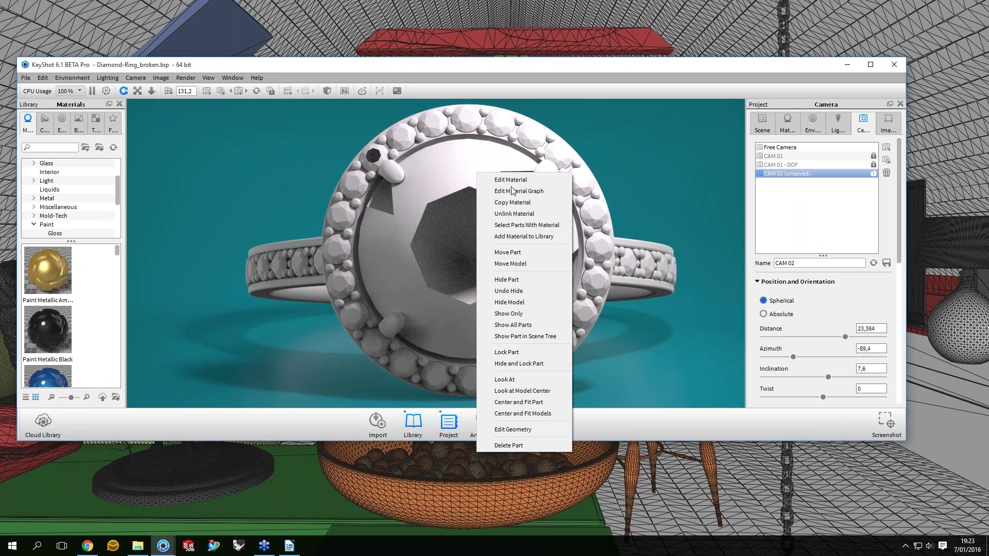
{"action": "left_click", "coordinate": [436, 161]}
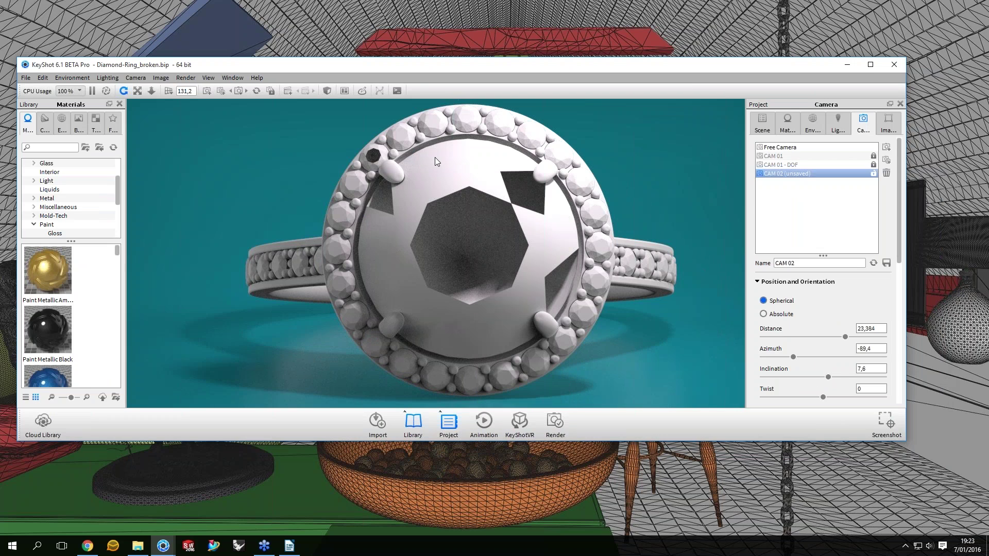
{"action": "right_click", "coordinate": [461, 177]}
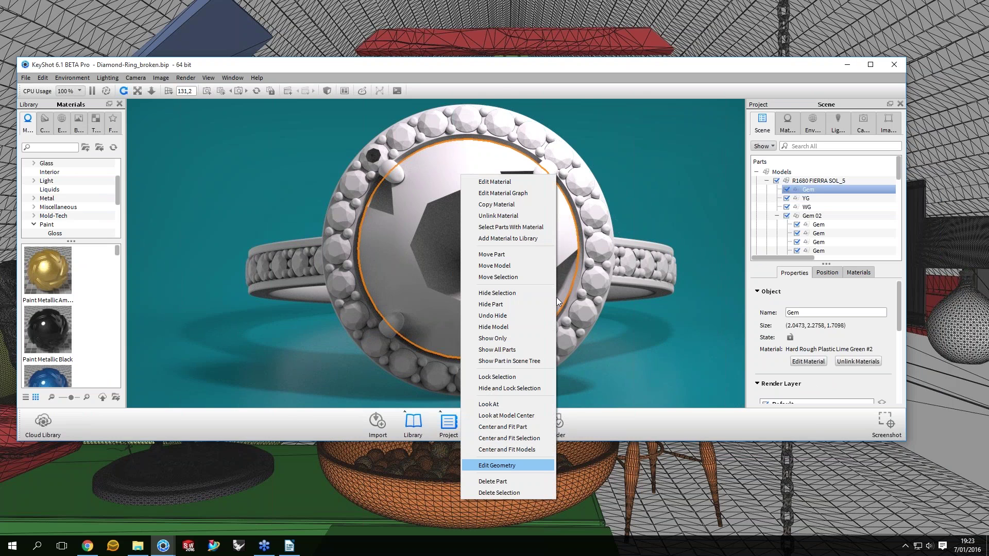
{"action": "left_click", "coordinate": [496, 465]}
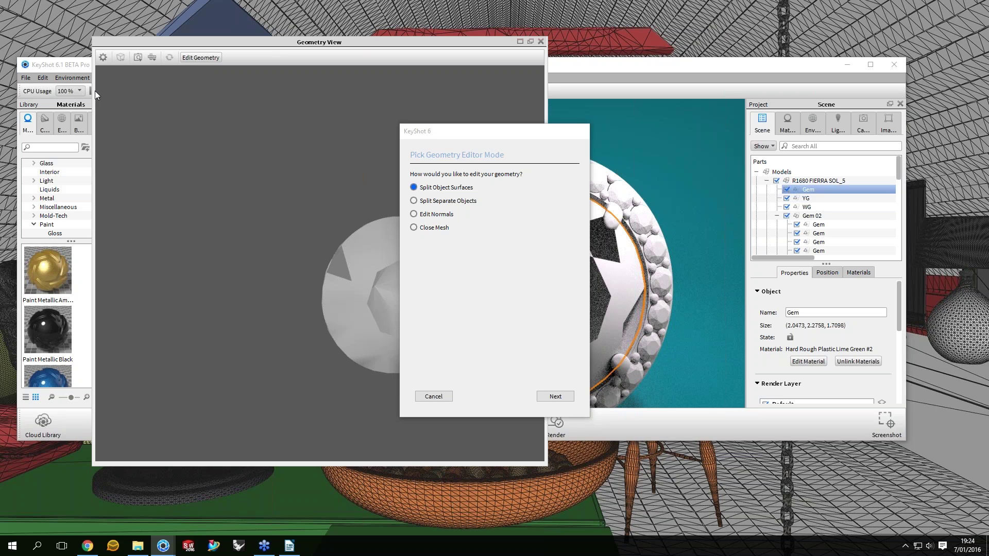
{"action": "left_click_drag", "start_coordinate": [261, 41], "coordinate": [250, 143]}
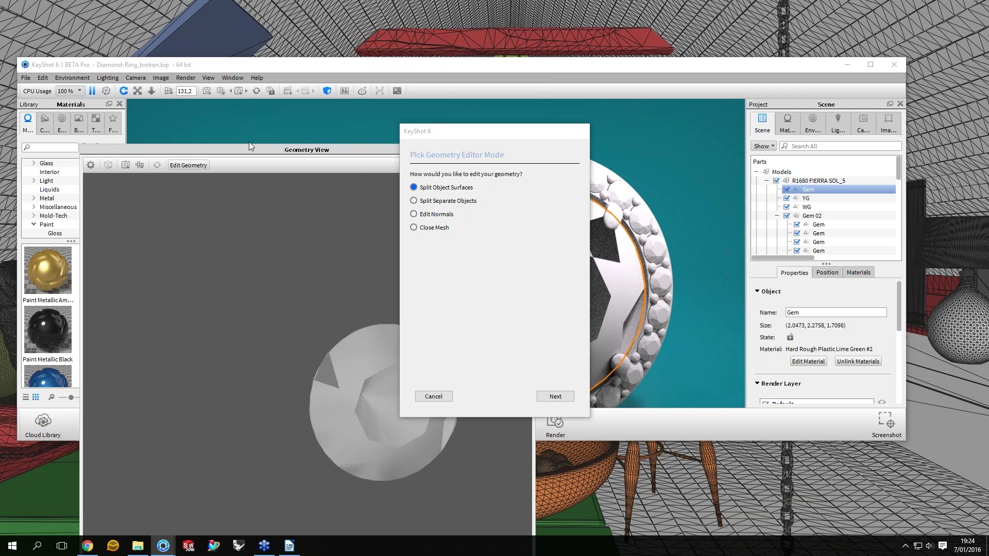
Bring the whole Geometry View window on screen, then center and fit the gem in it so its holes are visible up close
{"action": "double_click", "coordinate": [249, 146]}
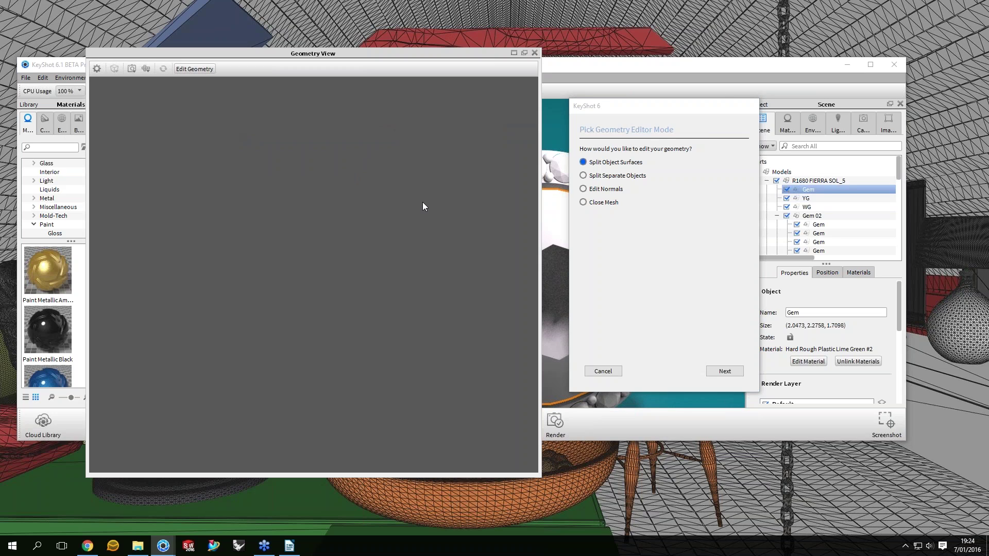
{"action": "right_click", "coordinate": [447, 170]}
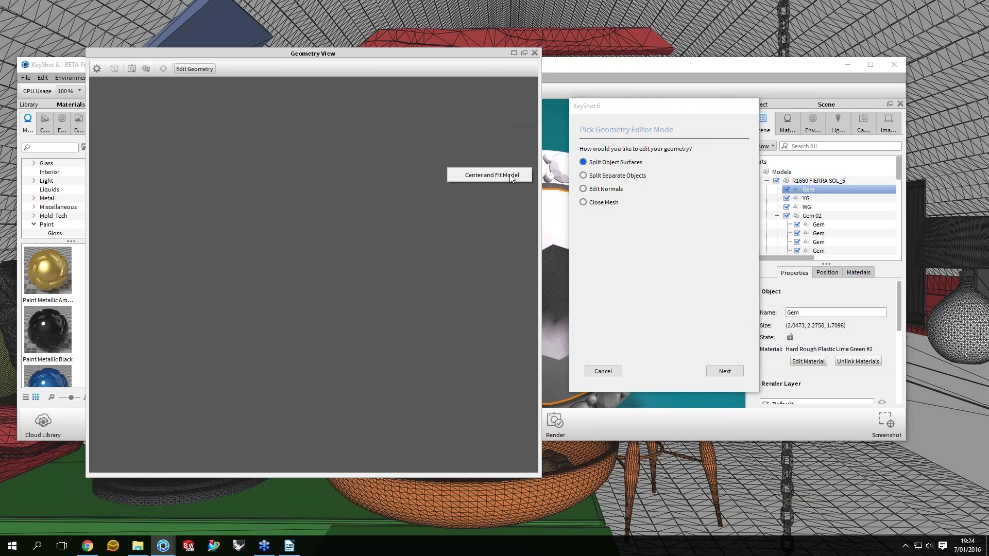
{"action": "left_click", "coordinate": [512, 176]}
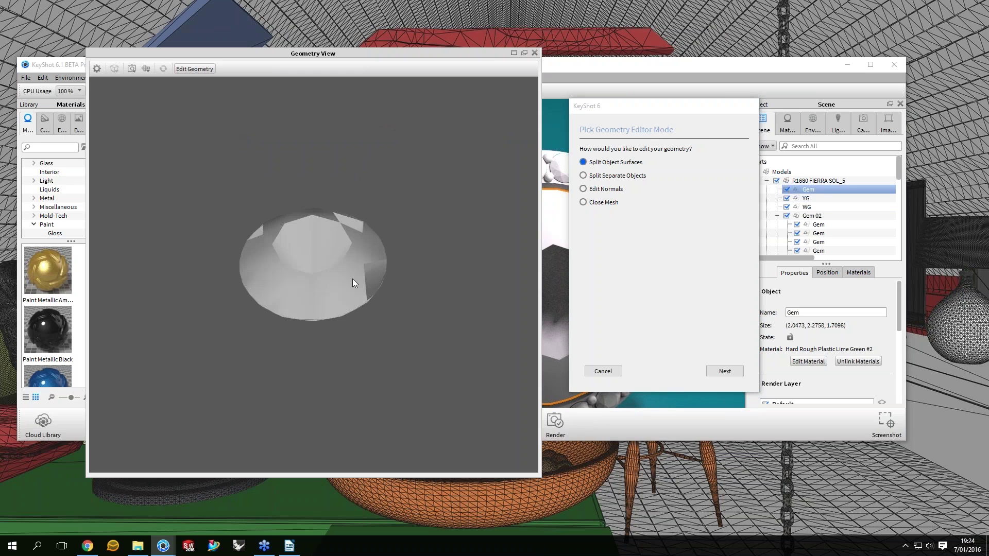
{"action": "left_click_drag", "start_coordinate": [352, 279], "coordinate": [353, 267]}
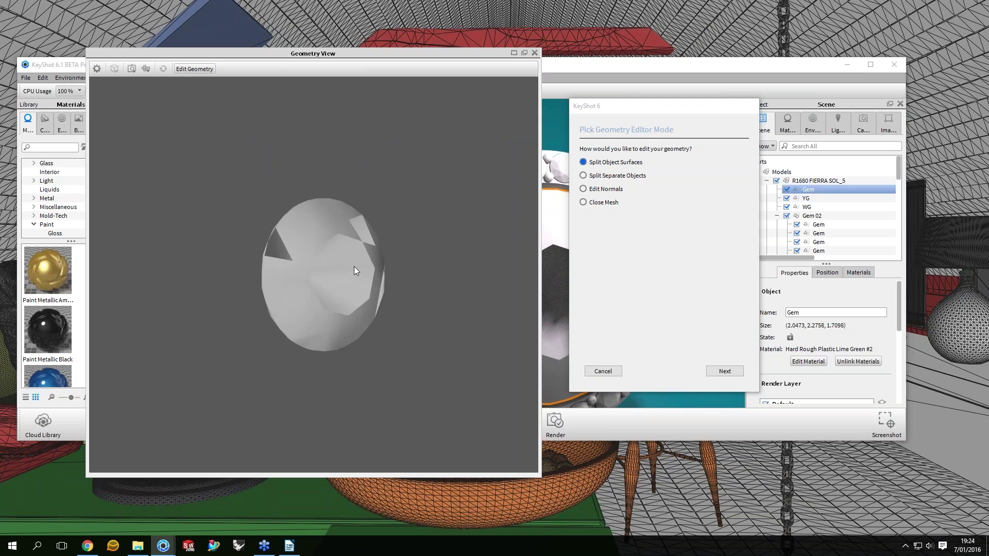
{"action": "scroll", "coordinate": [354, 270], "scroll_direction": "up", "scroll_amount": 2}
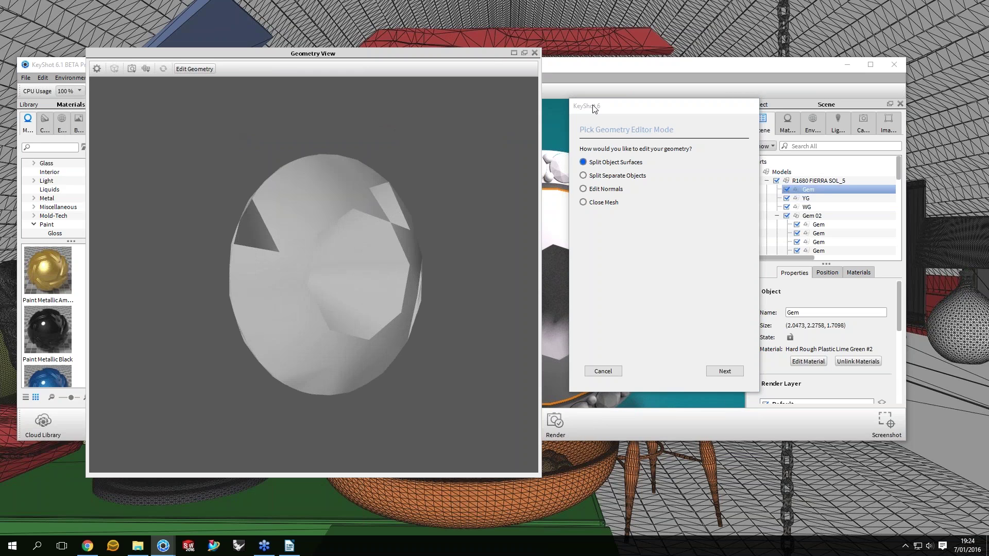
Arrange the geometry editor dialog beside the Geometry View so that both stay fully visible
{"action": "left_click_drag", "start_coordinate": [595, 108], "coordinate": [580, 107]}
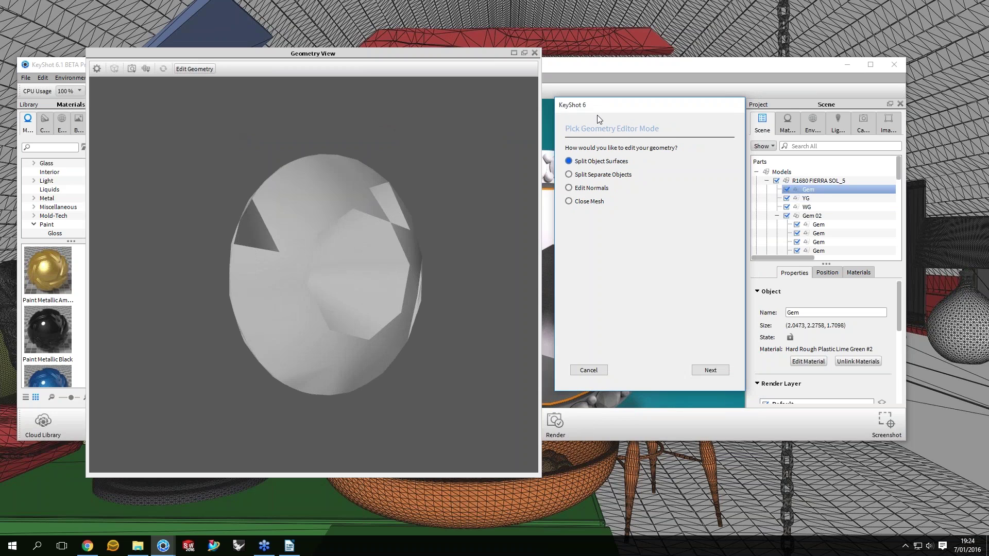
{"action": "left_click_drag", "start_coordinate": [597, 115], "coordinate": [604, 126]}
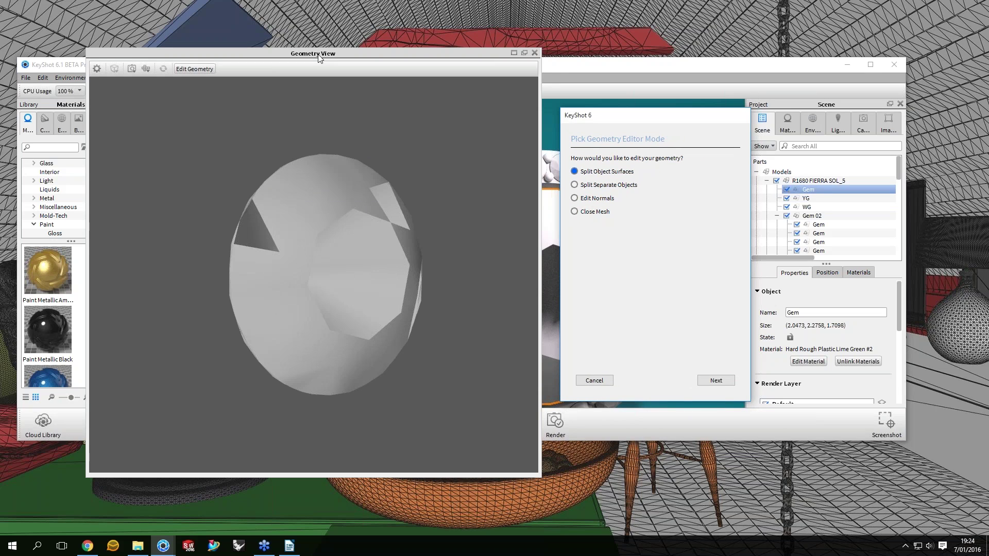
{"action": "left_click_drag", "start_coordinate": [320, 58], "coordinate": [318, 58]}
{"action": "mouse_move", "coordinate": [649, 126]}
{"action": "left_mouse_down"}
{"action": "mouse_move", "coordinate": [636, 123]}
{"action": "mouse_move", "coordinate": [647, 130]}
{"action": "left_mouse_up"}
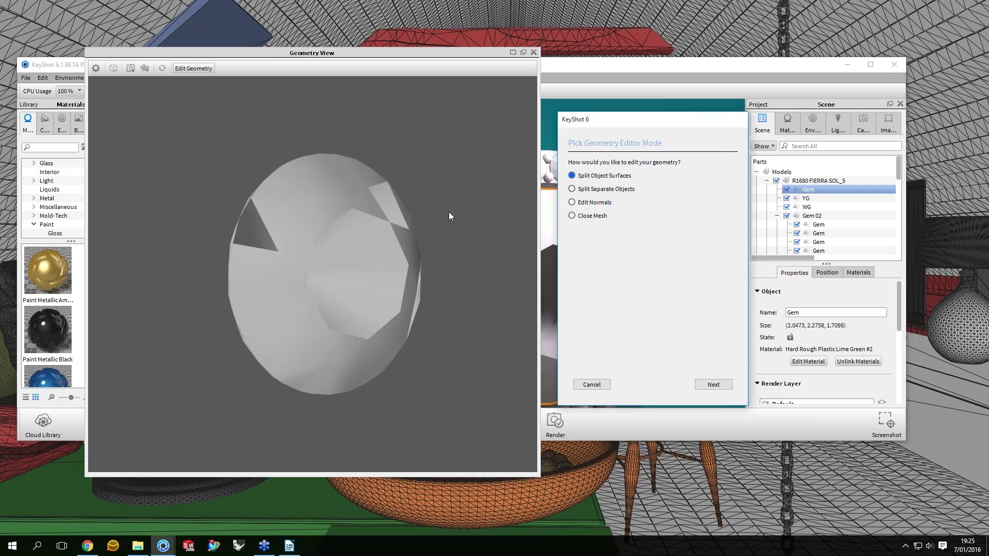
Inspect the gem's holes from several angles and start the geometry editor in Close Mesh mode
{"action": "left_click_drag", "start_coordinate": [449, 213], "coordinate": [617, 186]}
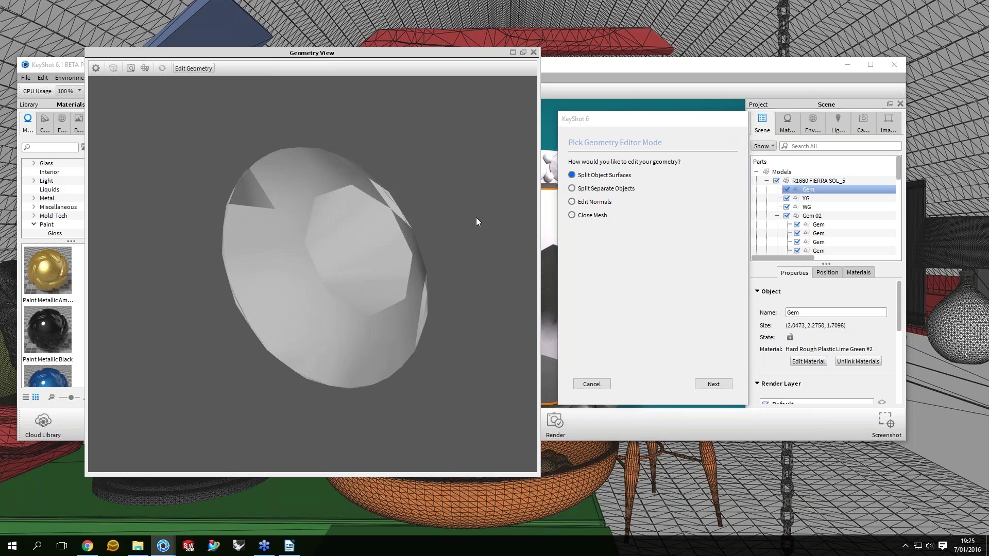
{"action": "left_click_drag", "start_coordinate": [476, 222], "coordinate": [446, 223]}
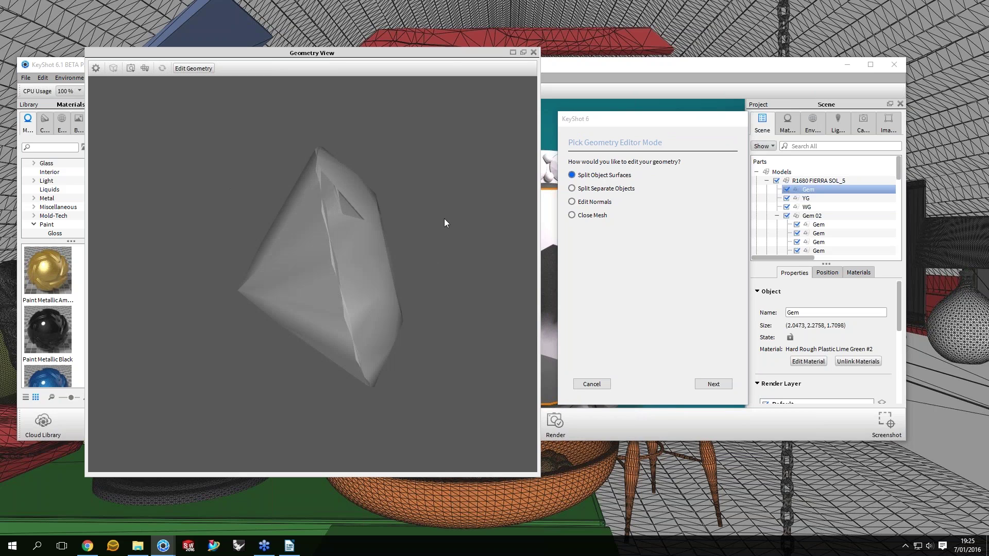
{"action": "left_click_drag", "start_coordinate": [445, 222], "coordinate": [538, 222]}
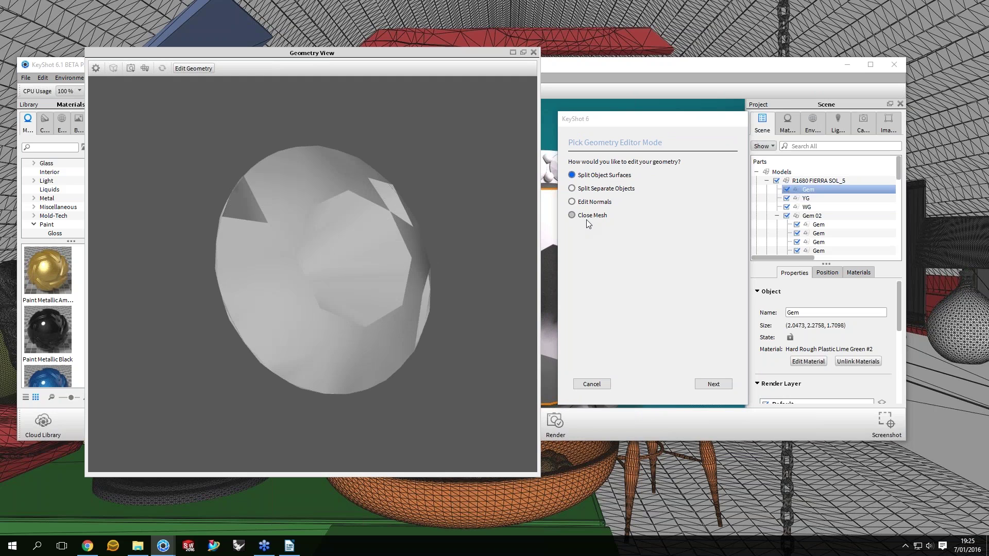
{"action": "left_click", "coordinate": [572, 215]}
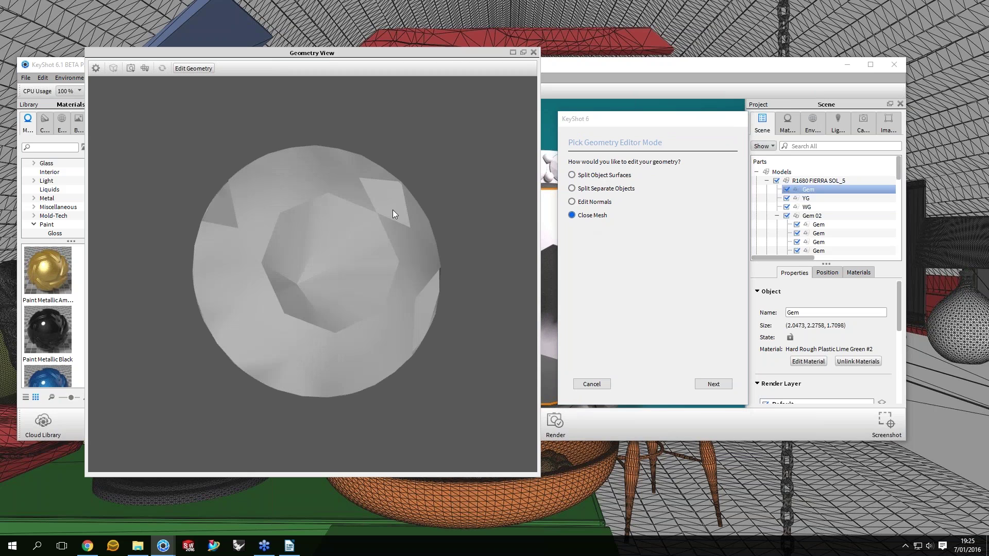
{"action": "left_click", "coordinate": [713, 384]}
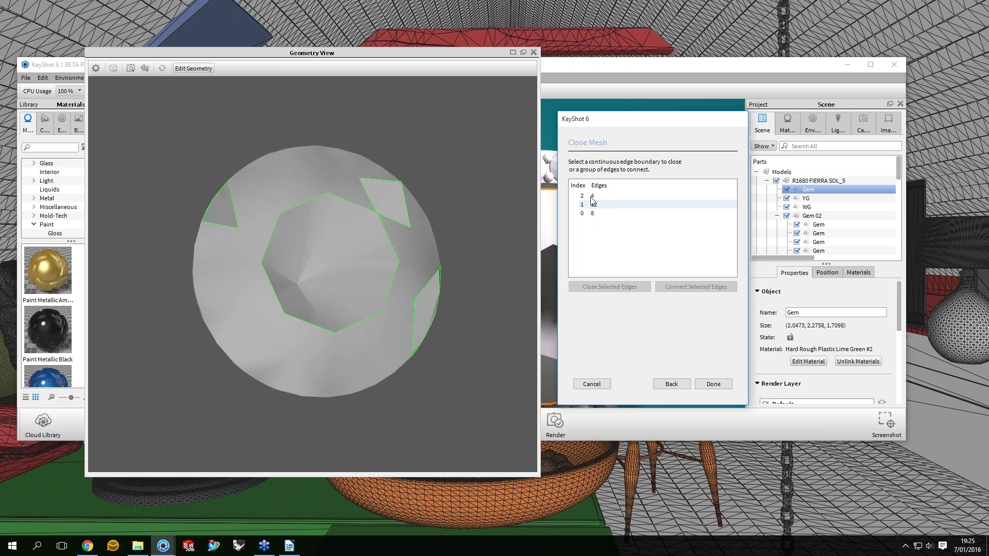
Highlight the open edge boundaries with index 2, 1 and 0 one after another to identify which gem hole each outlines
{"action": "left_click", "coordinate": [613, 197]}
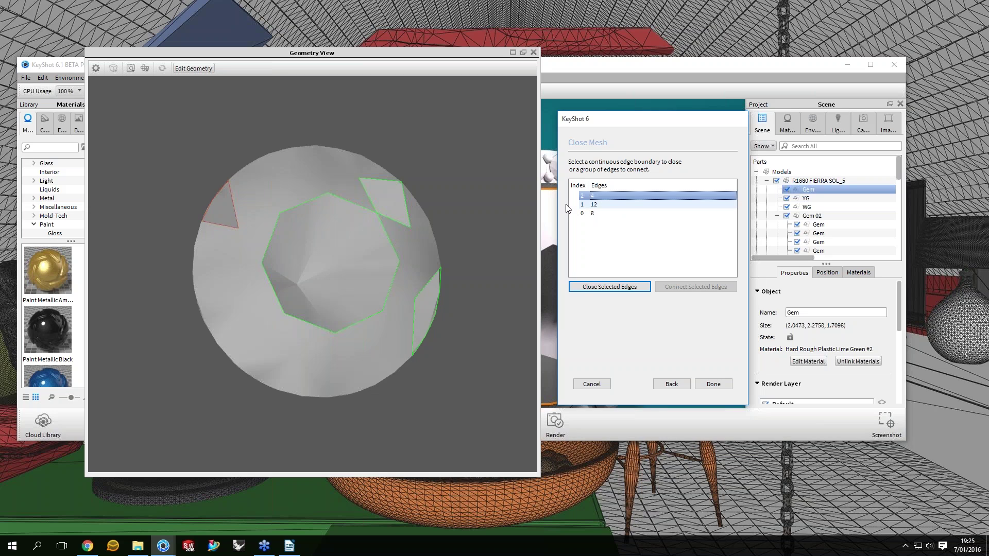
{"action": "left_click", "coordinate": [582, 205]}
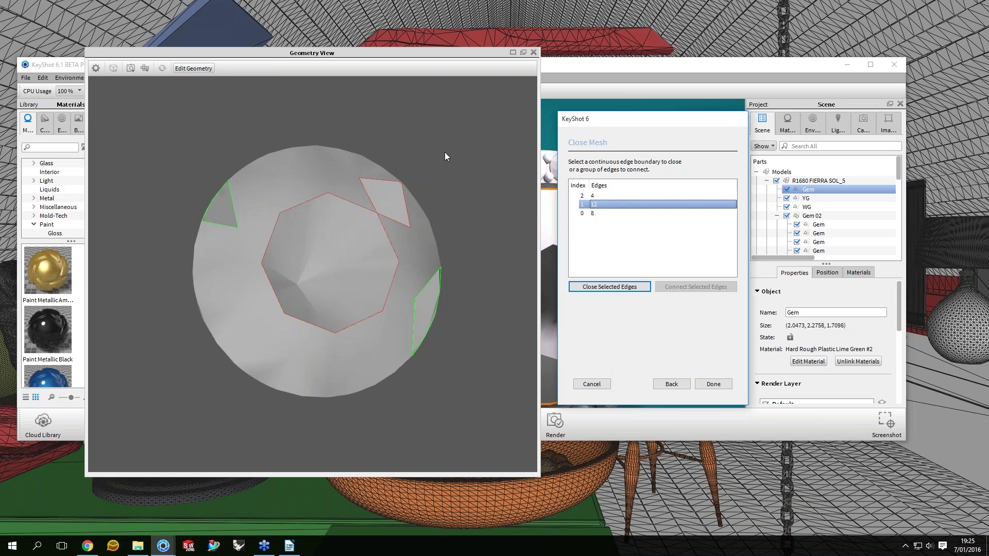
{"action": "left_click_drag", "start_coordinate": [446, 153], "coordinate": [379, 197]}
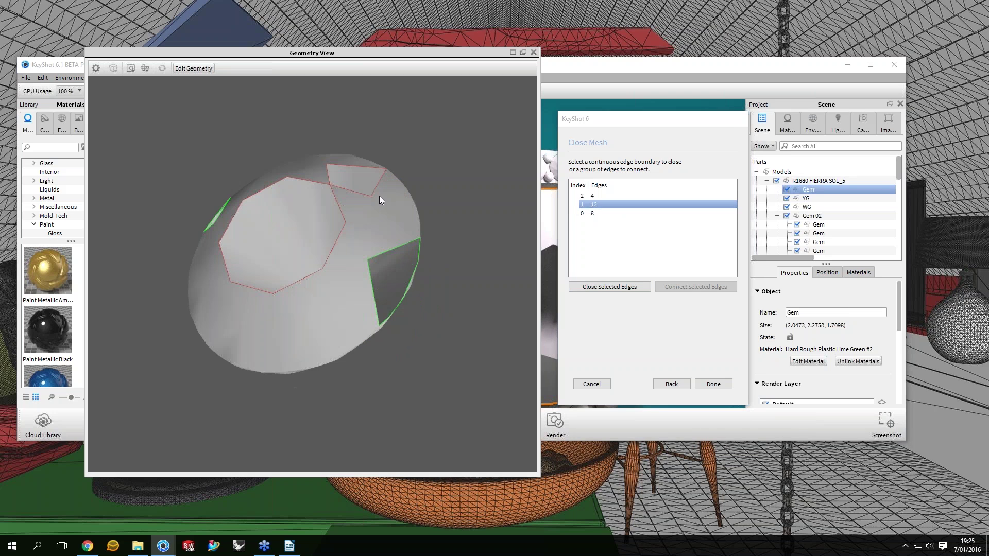
{"action": "scroll", "coordinate": [379, 196], "scroll_direction": "up", "scroll_amount": 5}
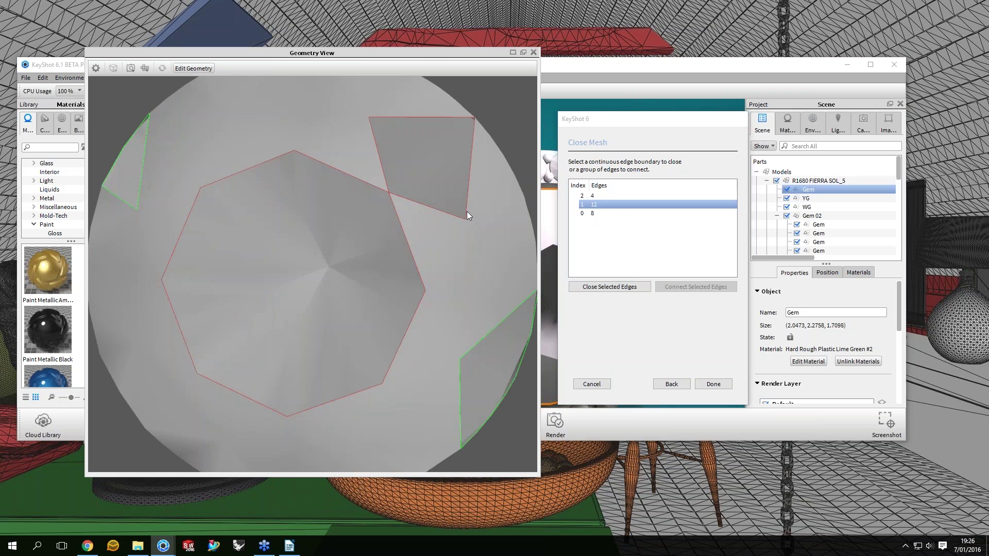
{"action": "scroll", "coordinate": [467, 212], "scroll_direction": "down", "scroll_amount": 3}
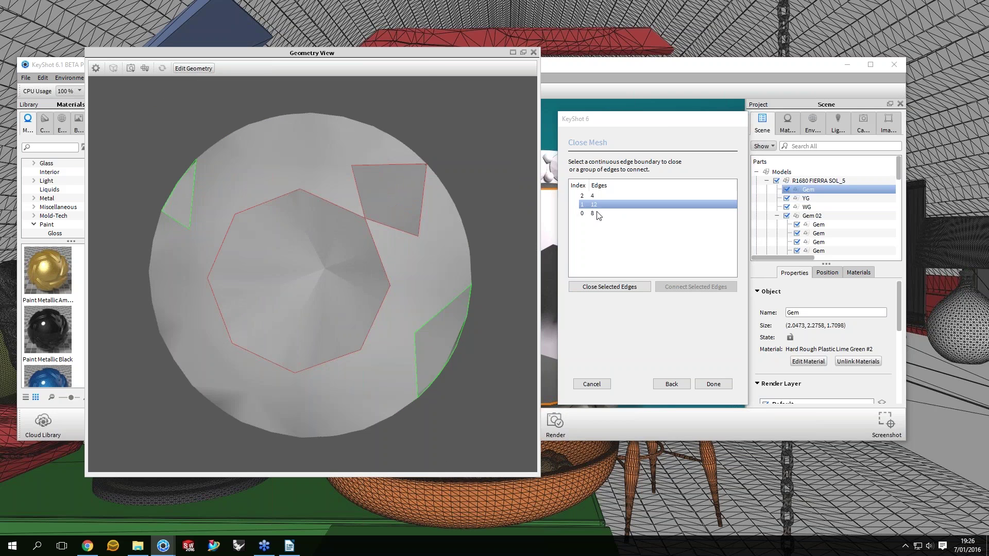
{"action": "left_click", "coordinate": [596, 213]}
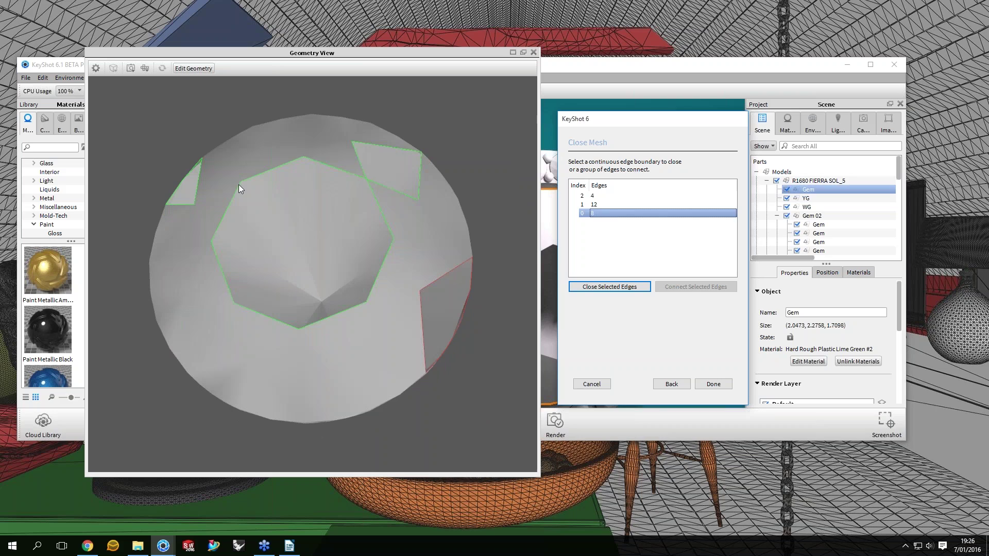
Close the 4-edge boundary with index 2 and check the filled facet on the gem's rim
{"action": "left_click", "coordinate": [594, 196]}
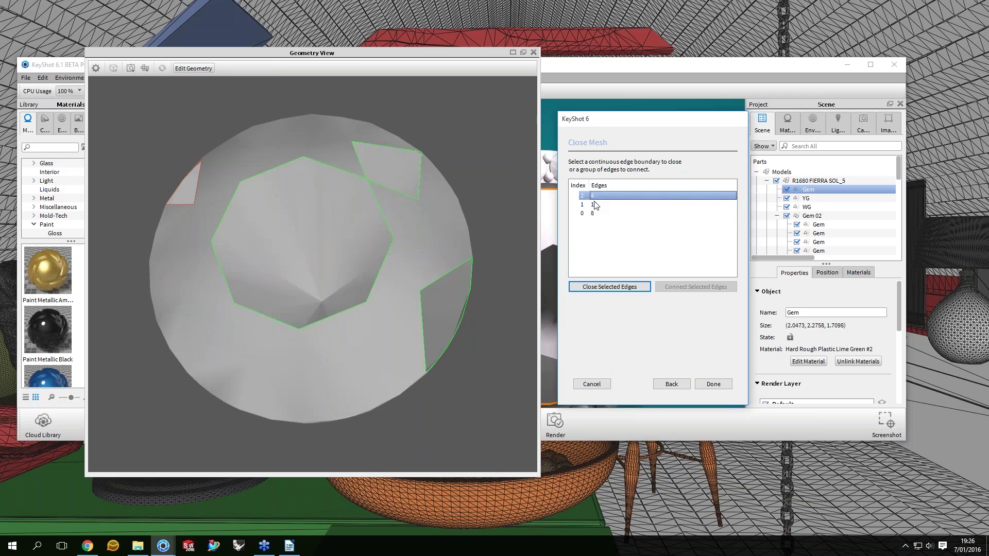
{"action": "left_click", "coordinate": [601, 290]}
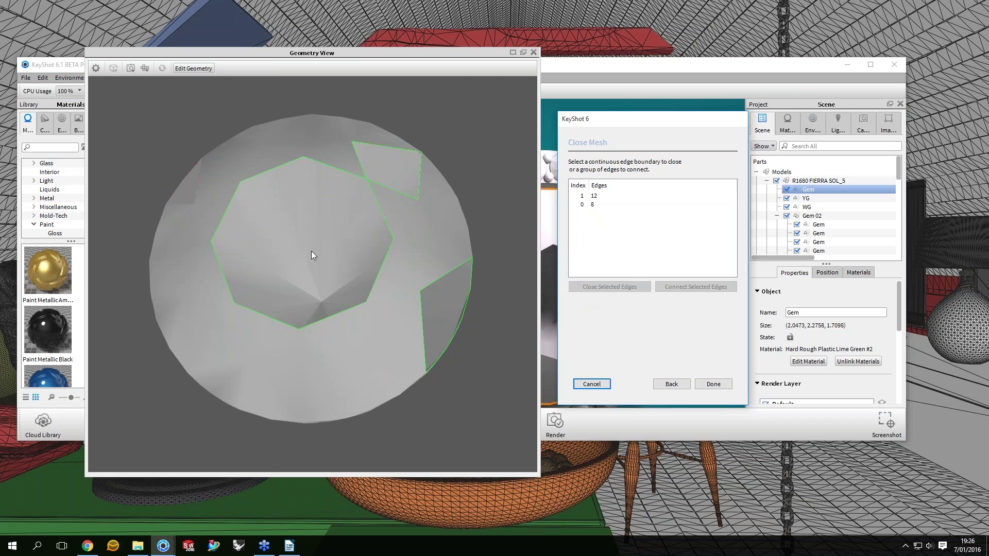
{"action": "left_click_drag", "start_coordinate": [312, 255], "coordinate": [215, 187]}
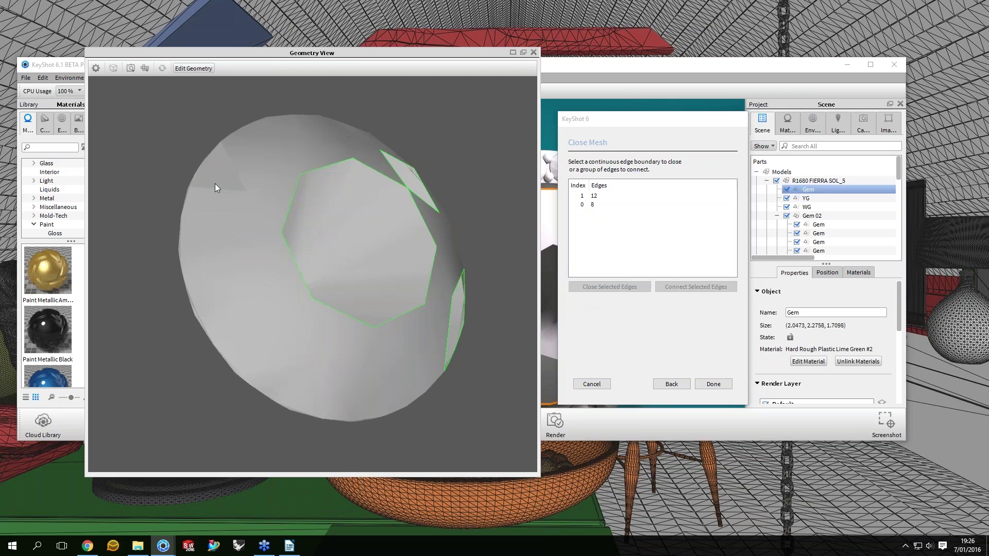
{"action": "left_click_drag", "start_coordinate": [215, 183], "coordinate": [197, 176]}
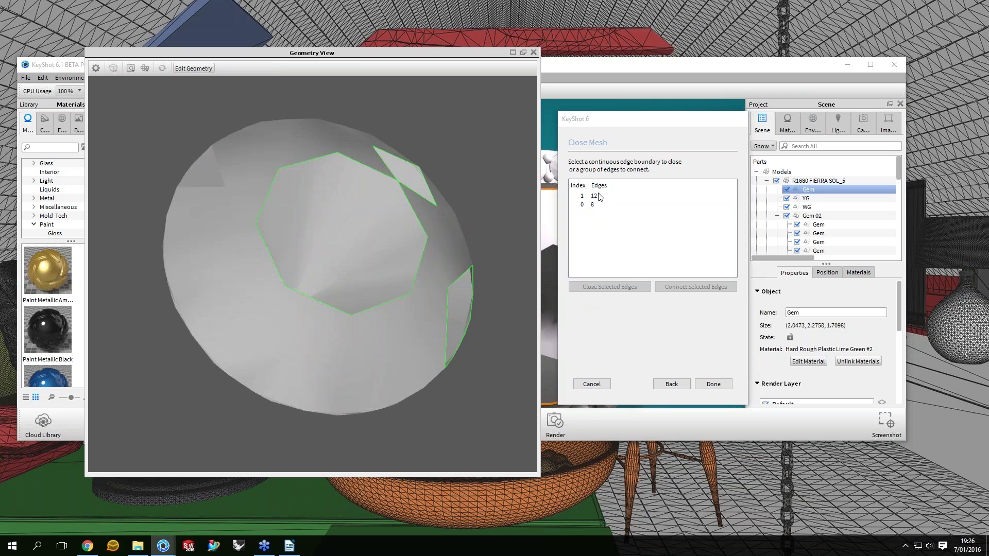
Close the remaining 12-edge and 8-edge boundaries and check the gem's filled surfaces
{"action": "left_click", "coordinate": [599, 196]}
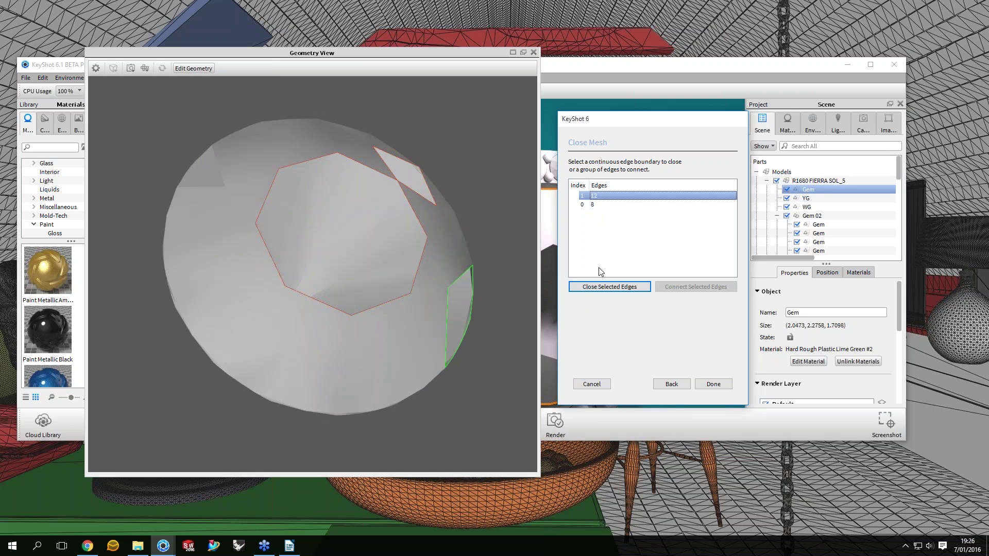
{"action": "left_click", "coordinate": [607, 287]}
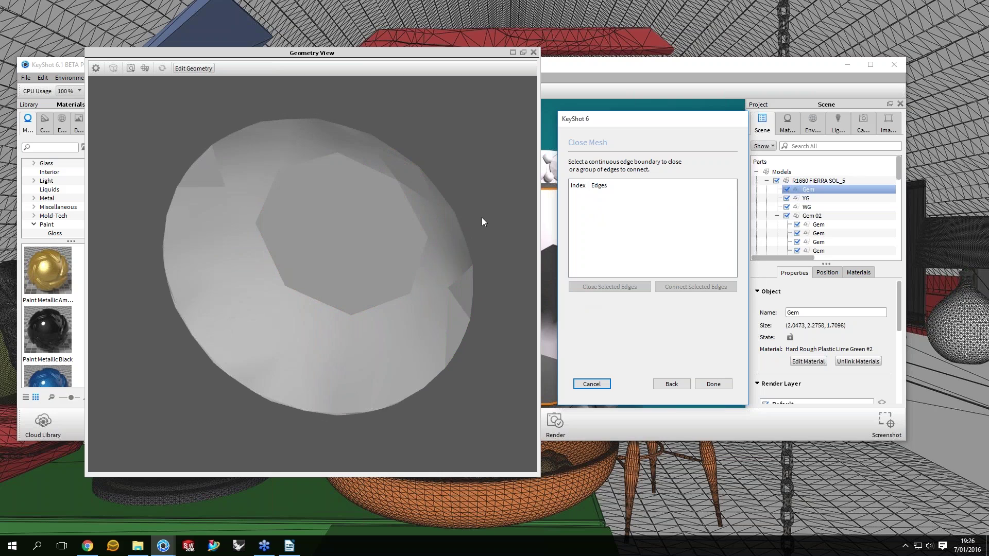
{"action": "left_click_drag", "start_coordinate": [481, 218], "coordinate": [416, 273]}
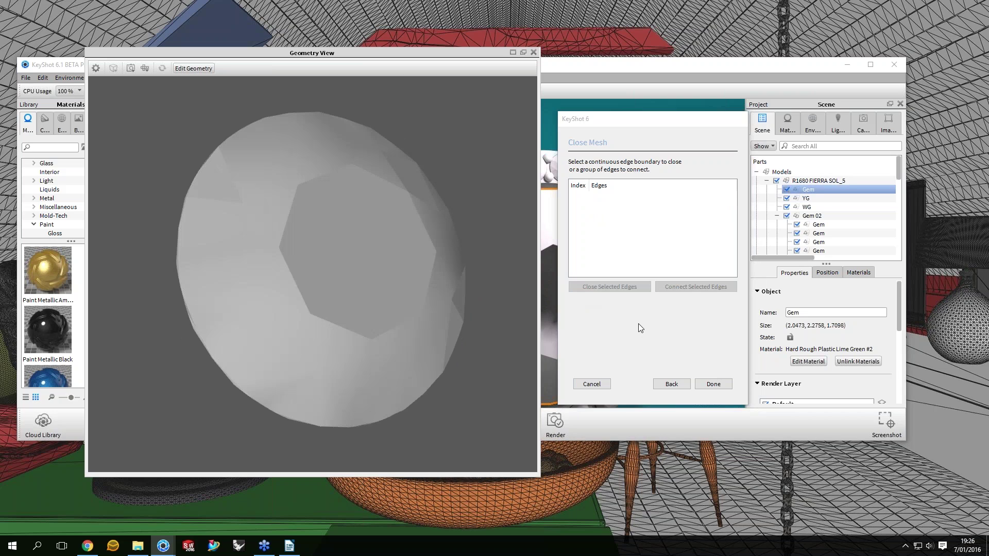
Return to the editor mode choices, check the shading on the closed gem, and switch to Edit Normals mode
{"action": "left_click", "coordinate": [671, 383]}
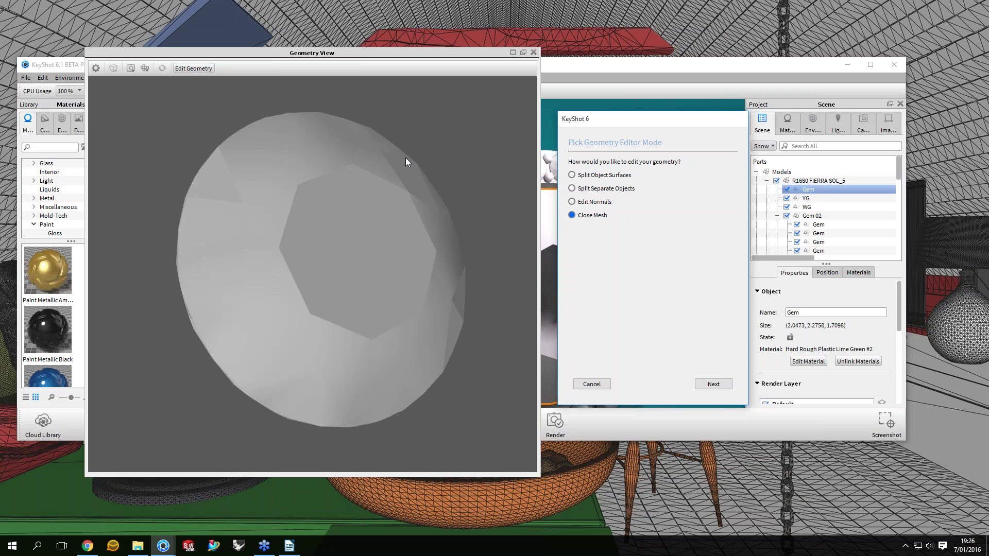
{"action": "left_click_drag", "start_coordinate": [406, 159], "coordinate": [465, 206]}
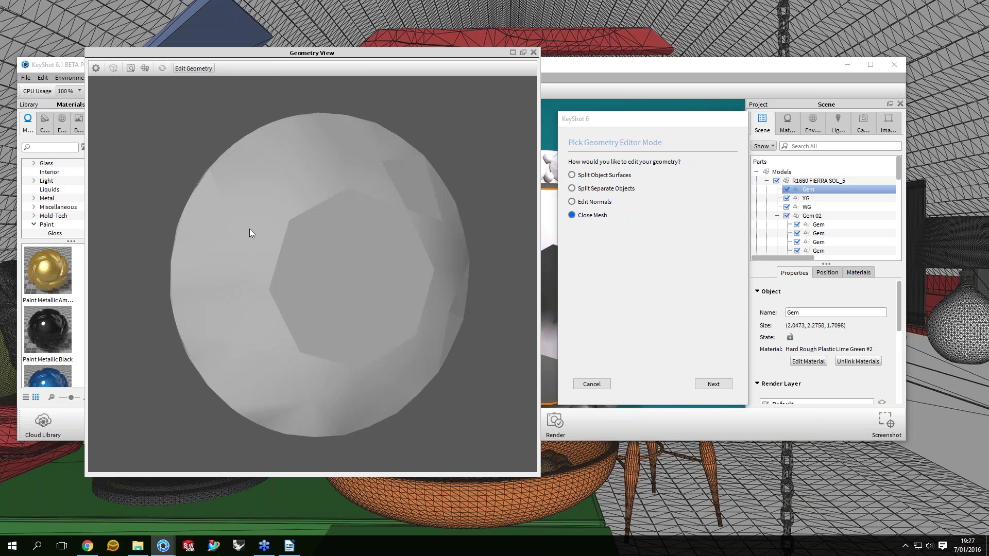
{"action": "left_click_drag", "start_coordinate": [250, 229], "coordinate": [609, 206]}
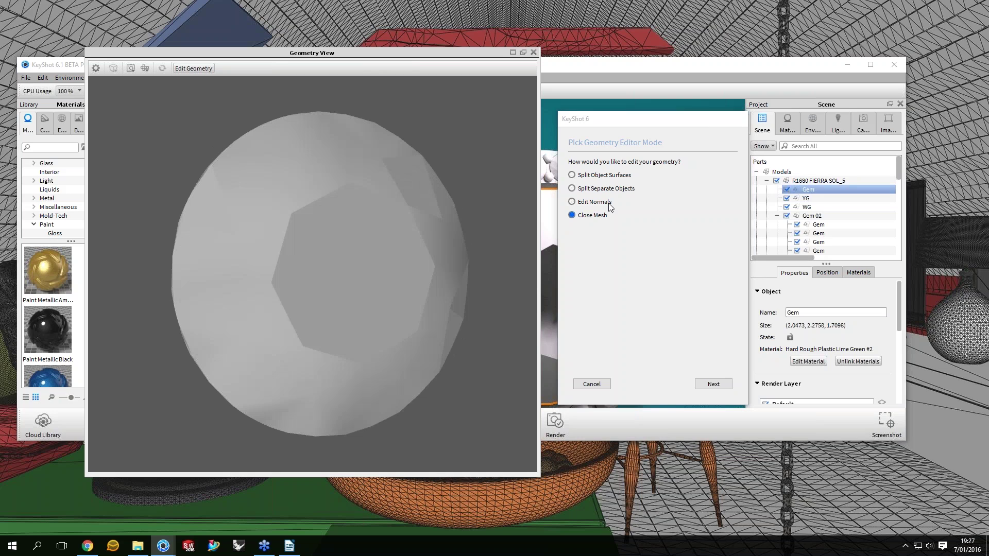
{"action": "left_click", "coordinate": [609, 203]}
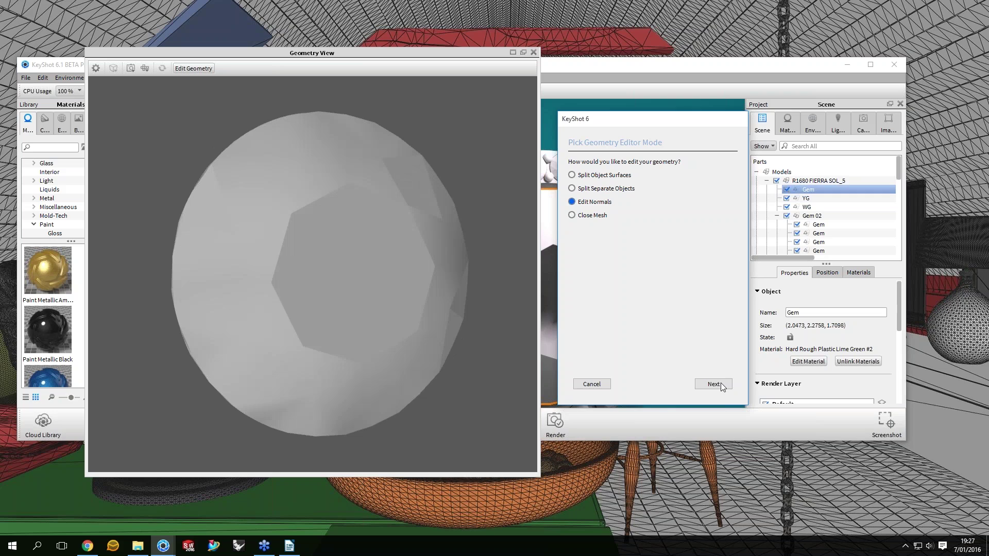
{"action": "left_click", "coordinate": [714, 384]}
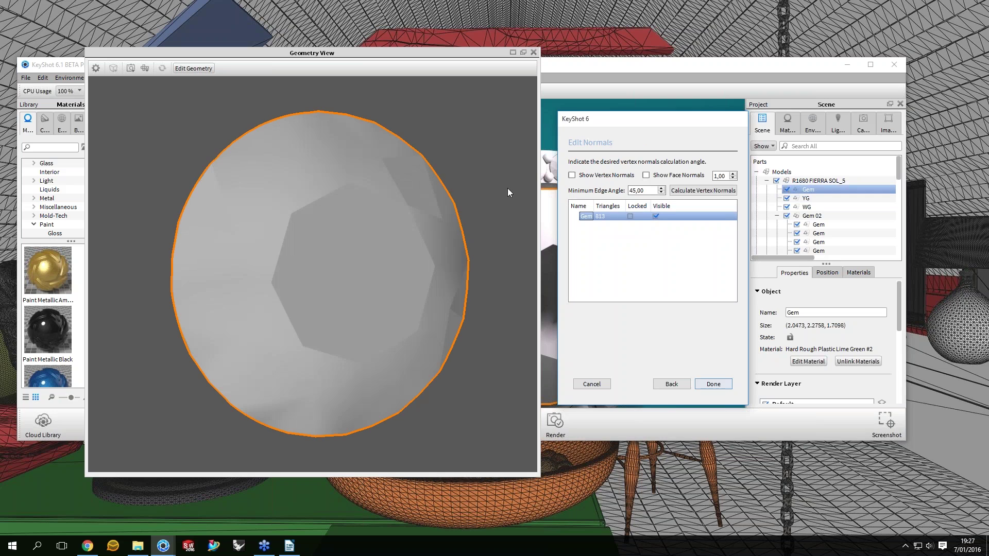
Show the gem's vertex and face normals with a display length of 10 and select the Gem part
{"action": "left_click", "coordinate": [508, 192]}
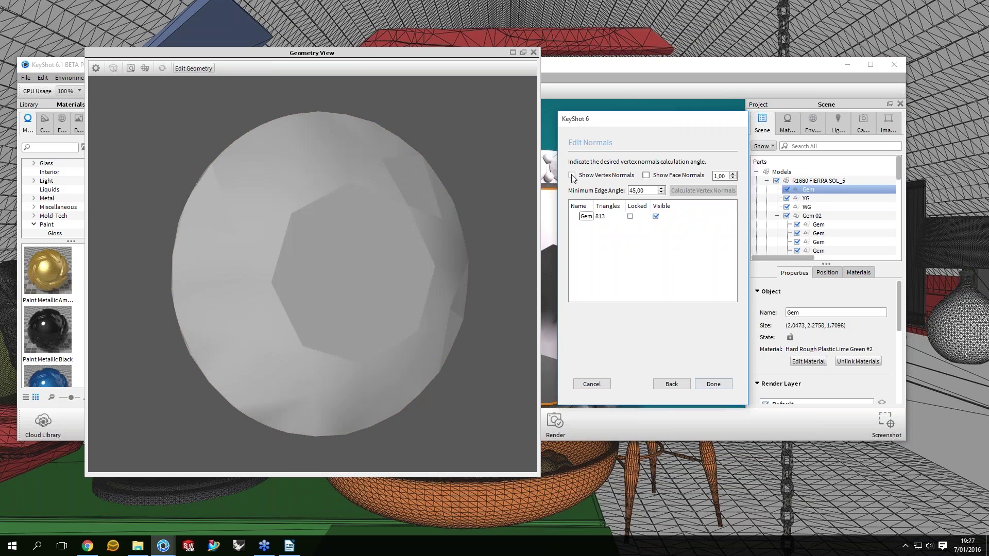
{"action": "left_click", "coordinate": [572, 175]}
{"action": "left_click_drag", "start_coordinate": [412, 295], "coordinate": [680, 165]}
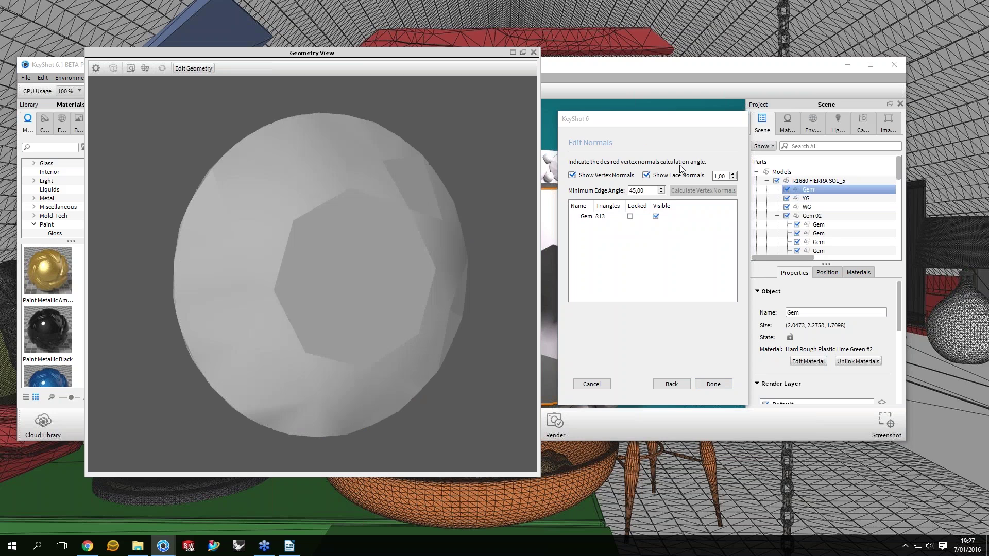
{"action": "left_click", "coordinate": [679, 165]}
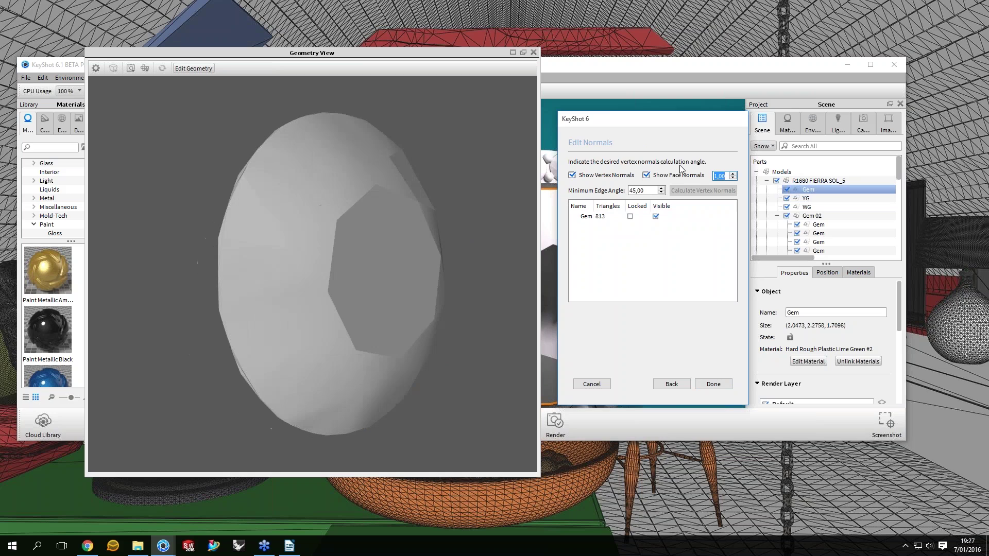
{"action": "type", "text": "10"}
{"action": "key", "text": "Return"}
{"action": "left_click", "coordinate": [587, 217]}
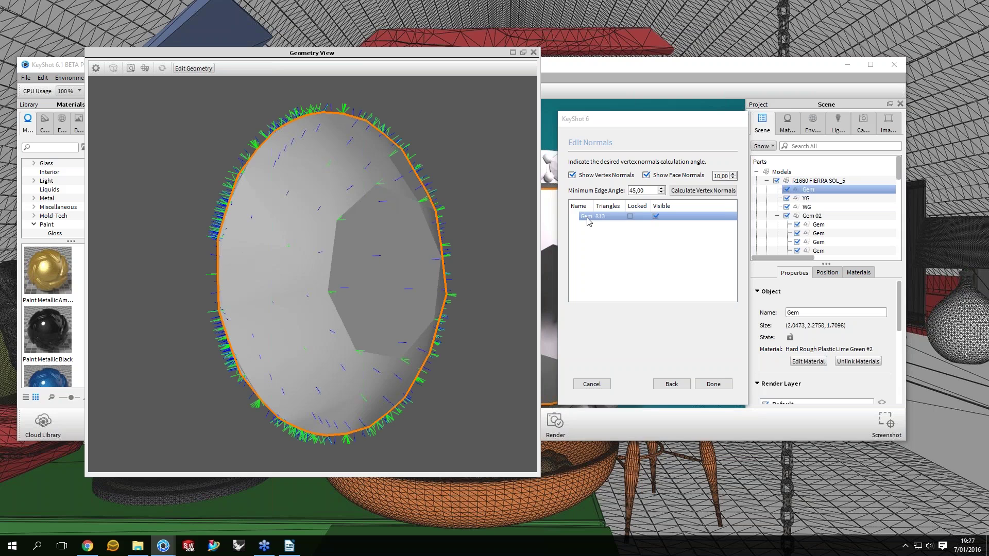
Try a normals display length of 1 on the Gem part, restore it to 10, and check the vertex and face normals
{"action": "left_click", "coordinate": [587, 217], "text": "ctrl"}
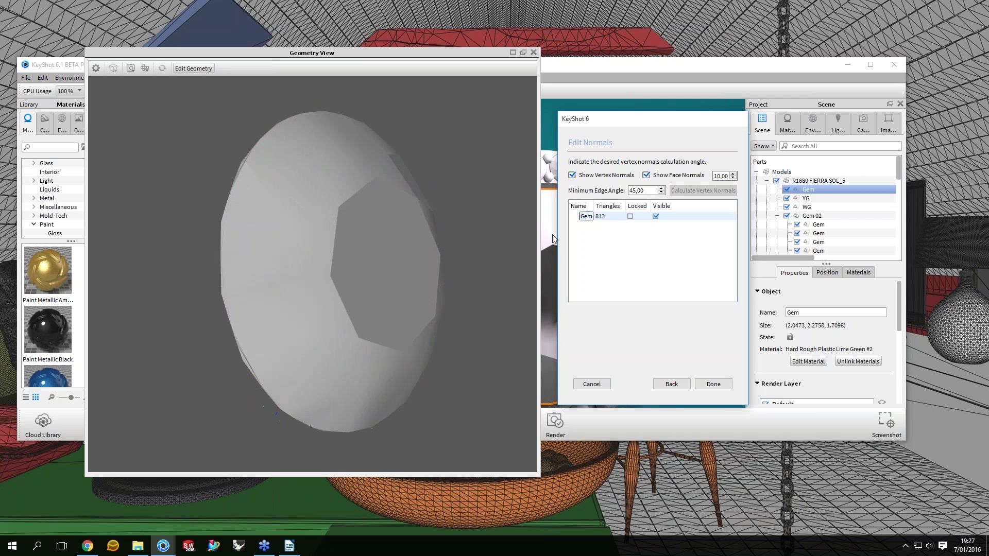
{"action": "key", "text": "space"}
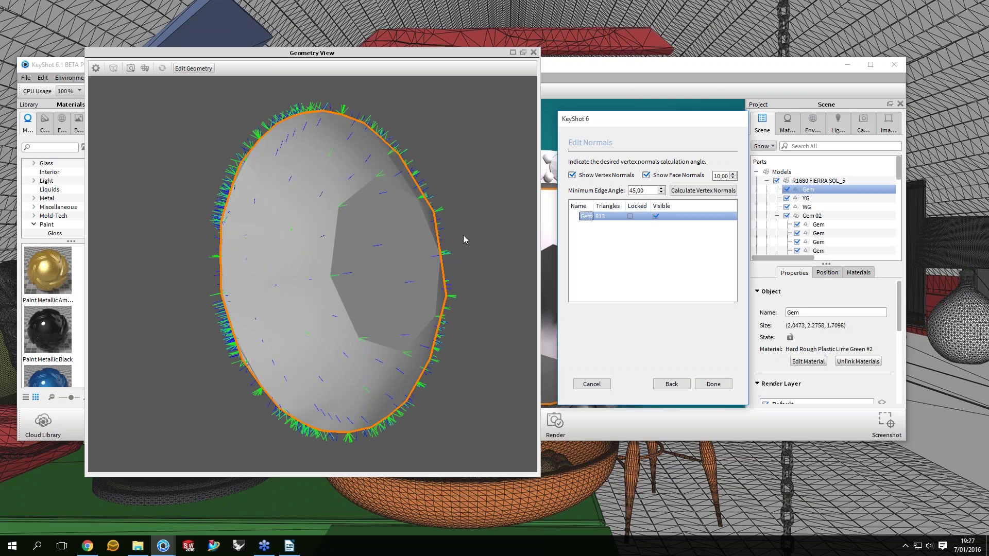
{"action": "left_click_drag", "start_coordinate": [463, 235], "coordinate": [448, 237]}
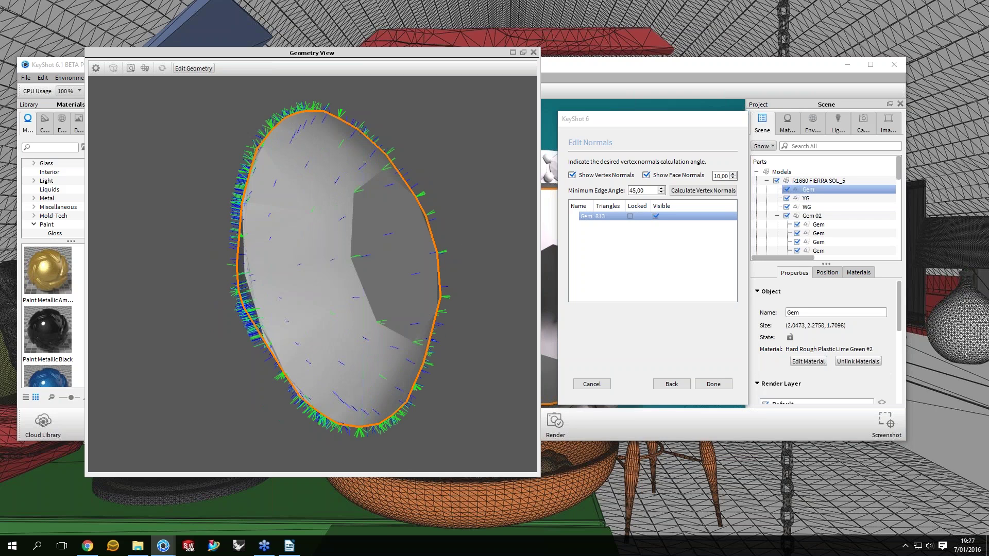
{"action": "double_click", "coordinate": [717, 176]}
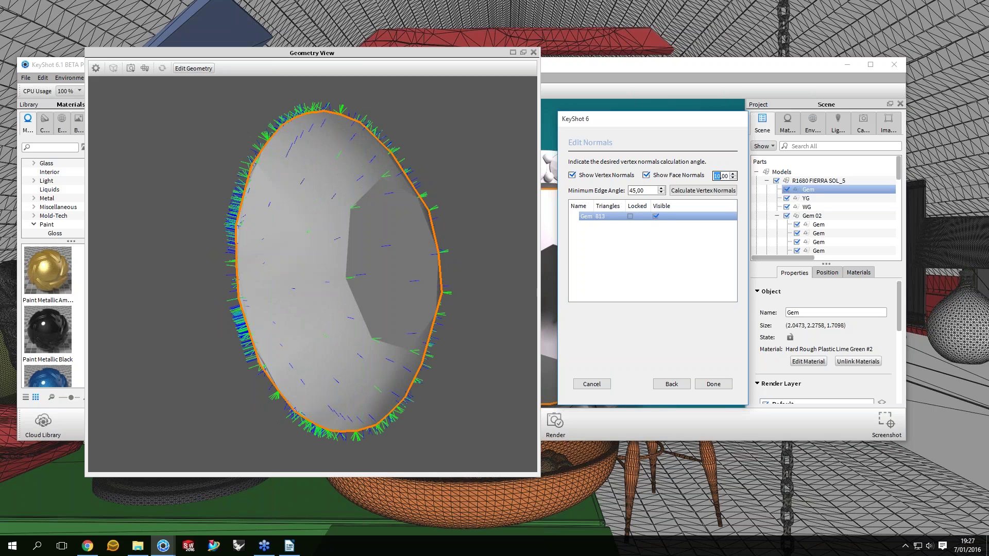
{"action": "type", "text": "1"}
{"action": "double_click", "coordinate": [717, 175]}
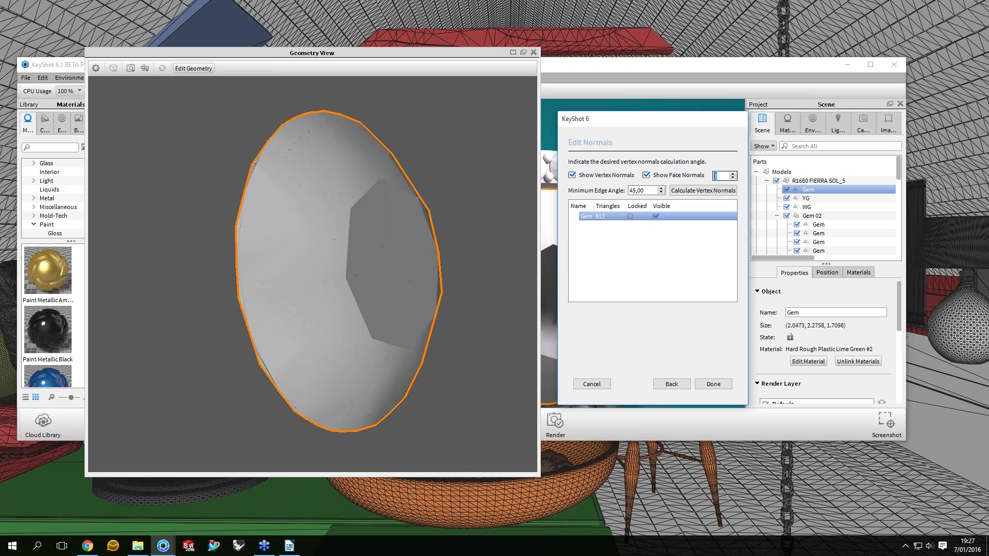
{"action": "type", "text": "10"}
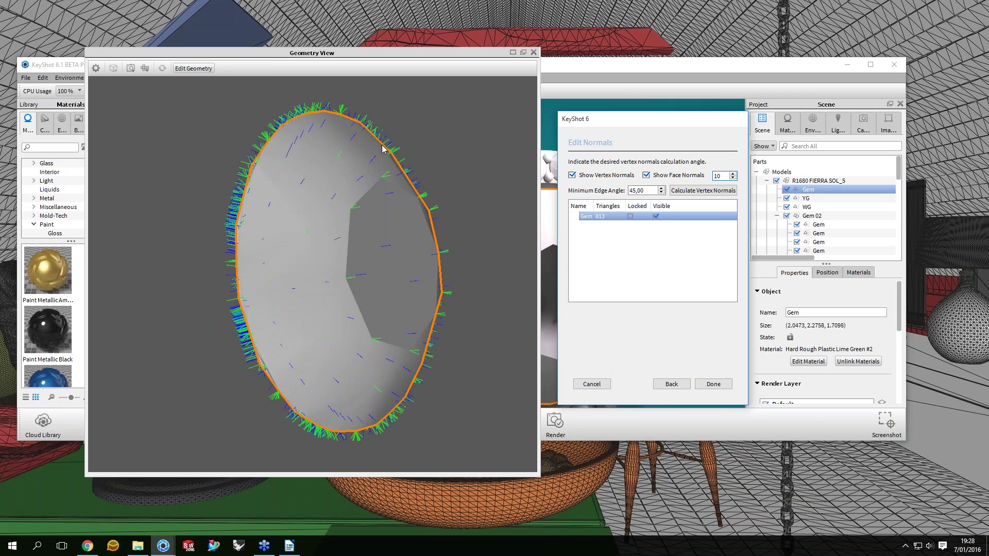
{"action": "left_click_drag", "start_coordinate": [382, 149], "coordinate": [301, 145]}
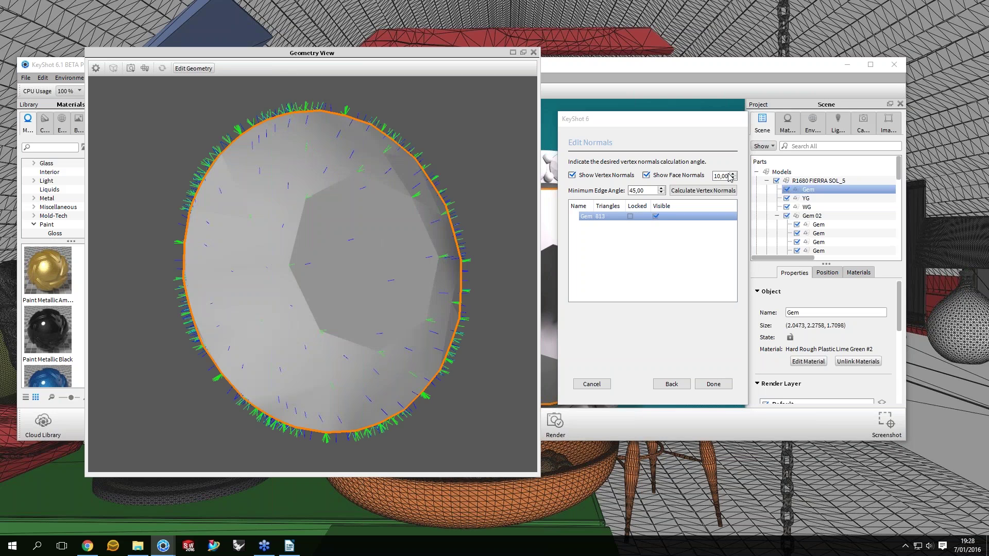
{"action": "left_click_drag", "start_coordinate": [369, 167], "coordinate": [350, 167]}
Hide the gem's vertex and face normals, reselect the Gem part, and check the shading of its facets
{"action": "double_click", "coordinate": [718, 176]}
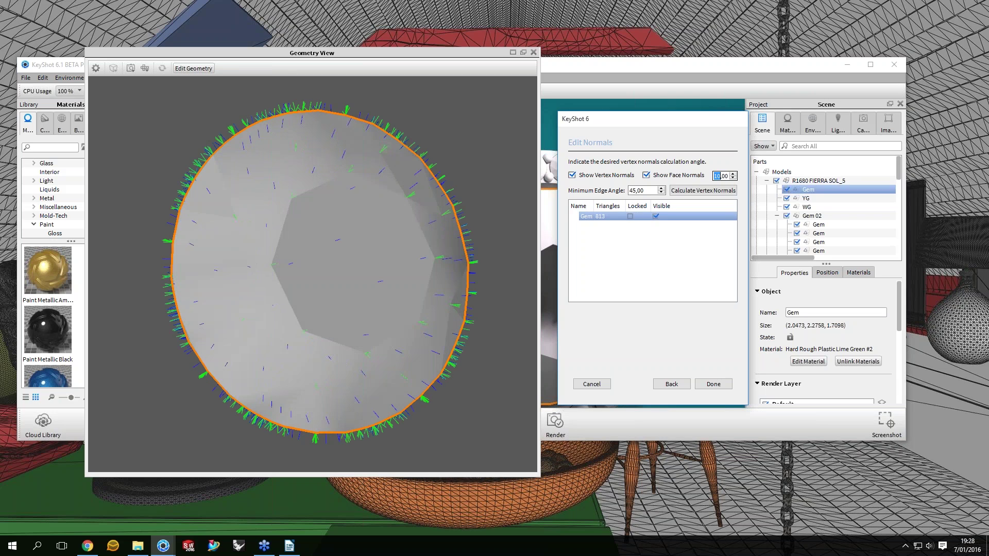
{"action": "left_click", "coordinate": [590, 216]}
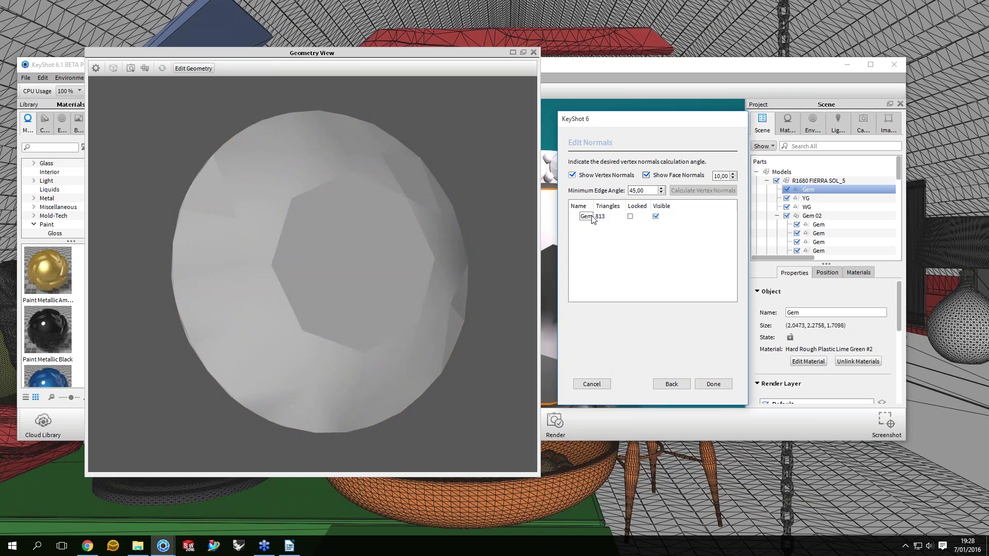
{"action": "left_click", "coordinate": [591, 215]}
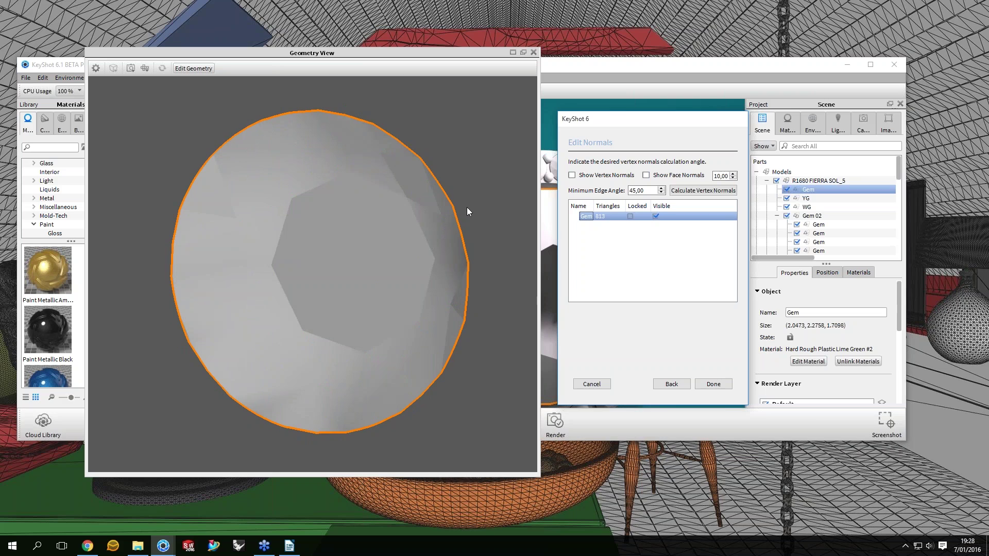
{"action": "left_click_drag", "start_coordinate": [466, 207], "coordinate": [447, 230]}
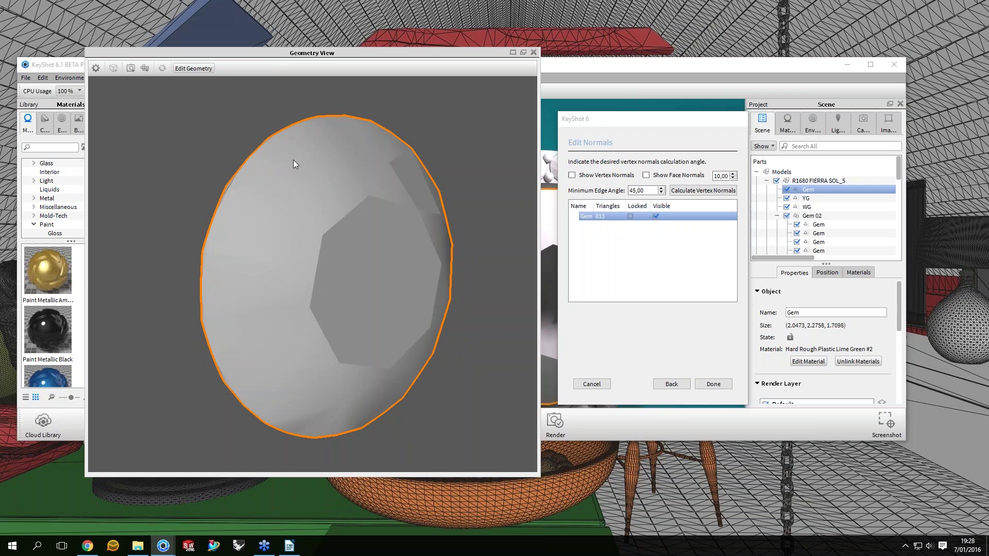
{"action": "left_click_drag", "start_coordinate": [294, 161], "coordinate": [507, 180]}
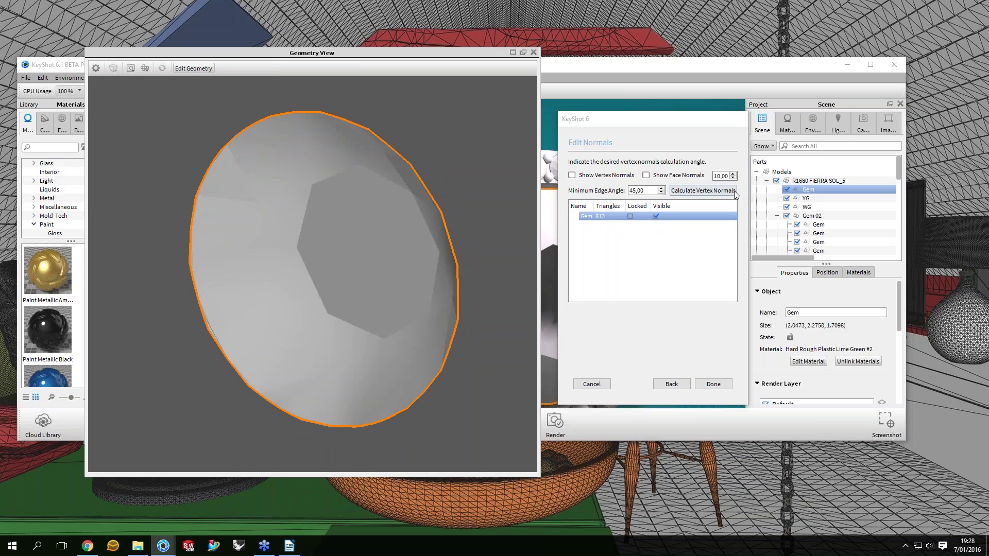
Recalculate the gem's vertex normals with a minimum edge angle of 45 and check the resulting shading
{"action": "left_click", "coordinate": [733, 191]}
{"action": "left_click_drag", "start_coordinate": [434, 221], "coordinate": [526, 214]}
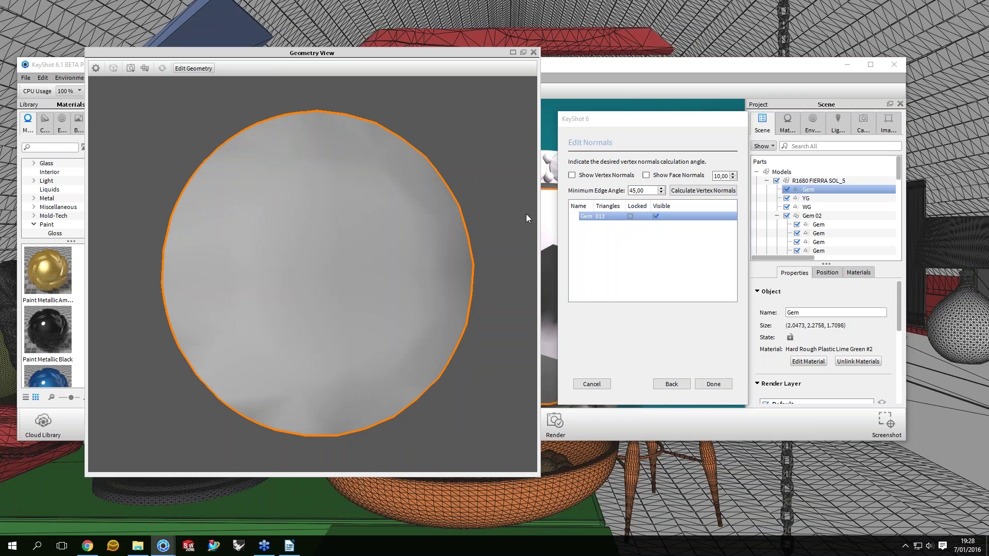
{"action": "left_click", "coordinate": [609, 215]}
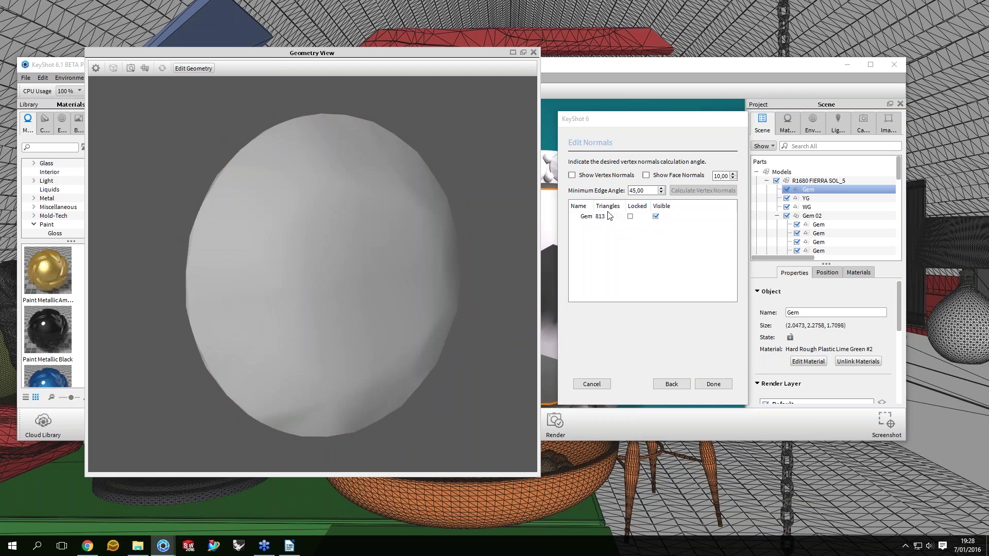
{"action": "left_click", "coordinate": [609, 215]}
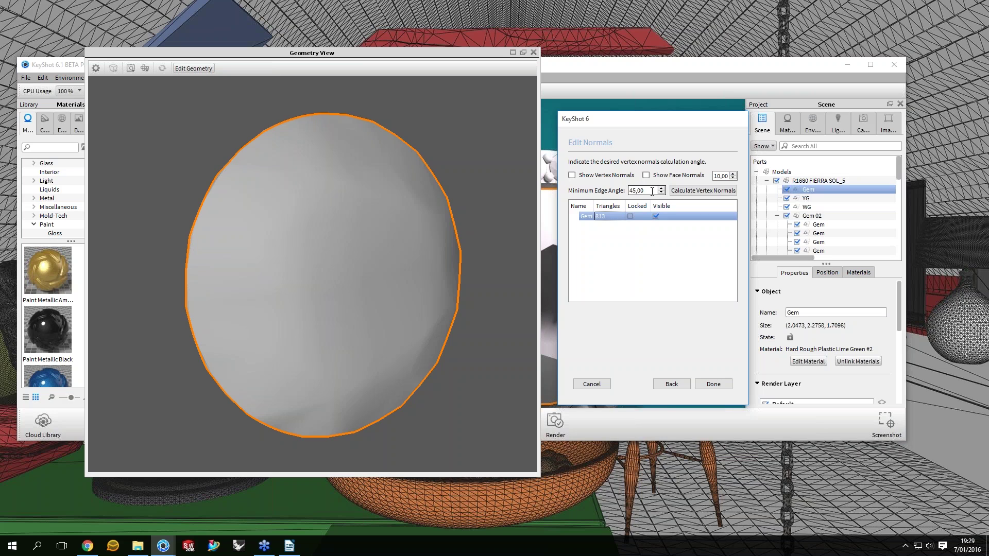
Open the minimum edge angle for editing and examine the gem's shading from the side and the front
{"action": "left_click", "coordinate": [652, 192]}
{"action": "key", "text": "BackSpace"}
{"action": "key", "text": "BackSpace"}
{"action": "key", "text": "BackSpace"}
{"action": "key", "text": "Return"}
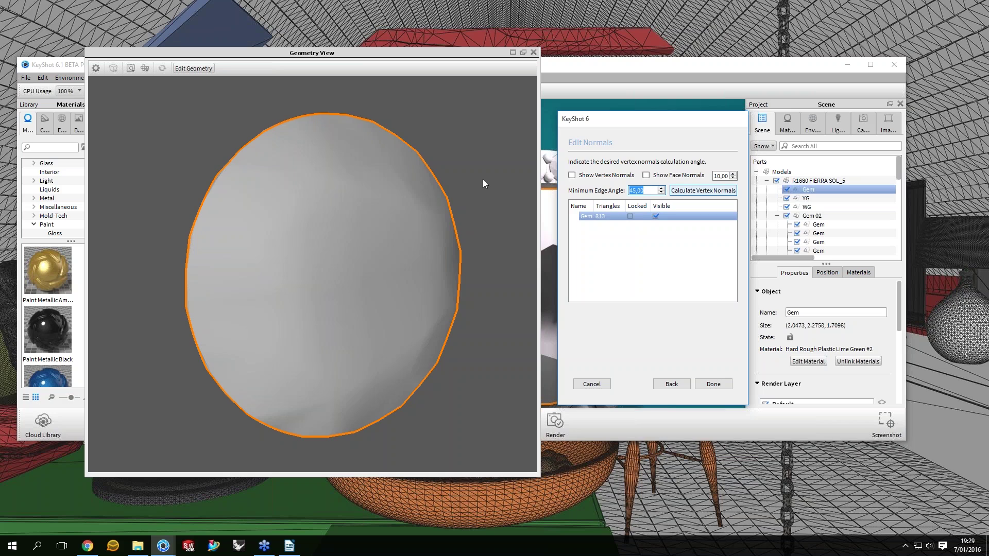
{"action": "left_click_drag", "start_coordinate": [483, 179], "coordinate": [355, 187]}
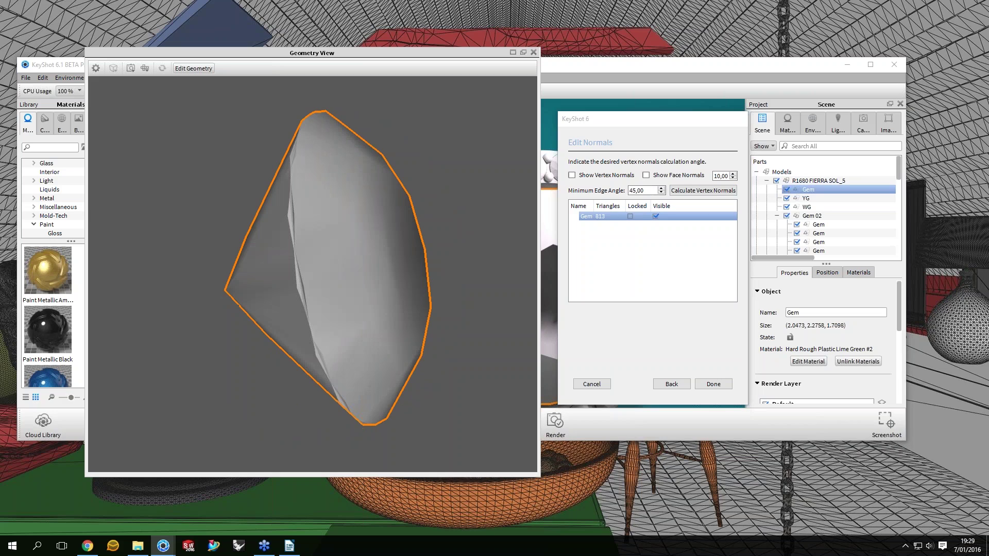
{"action": "double_click", "coordinate": [646, 191]}
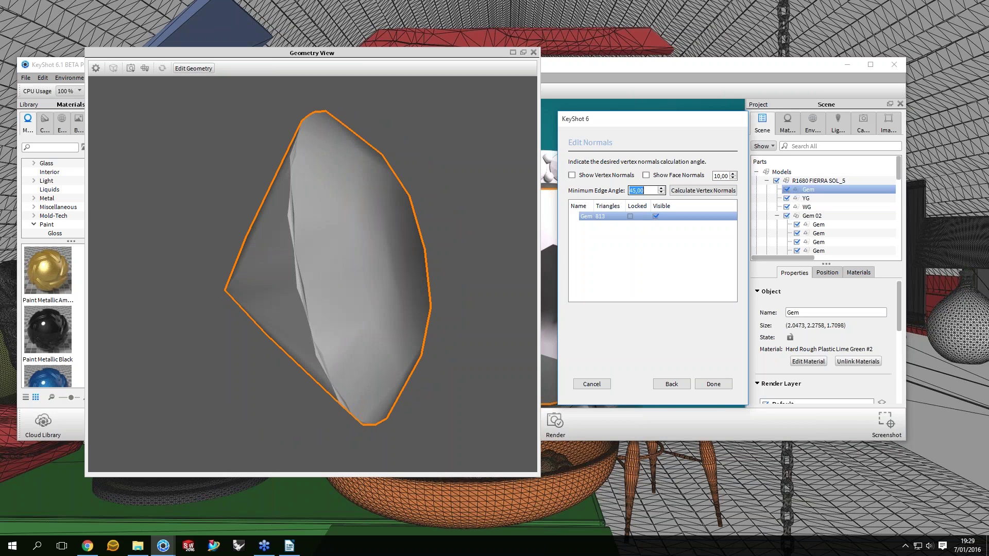
{"action": "left_click_drag", "start_coordinate": [401, 196], "coordinate": [449, 157]}
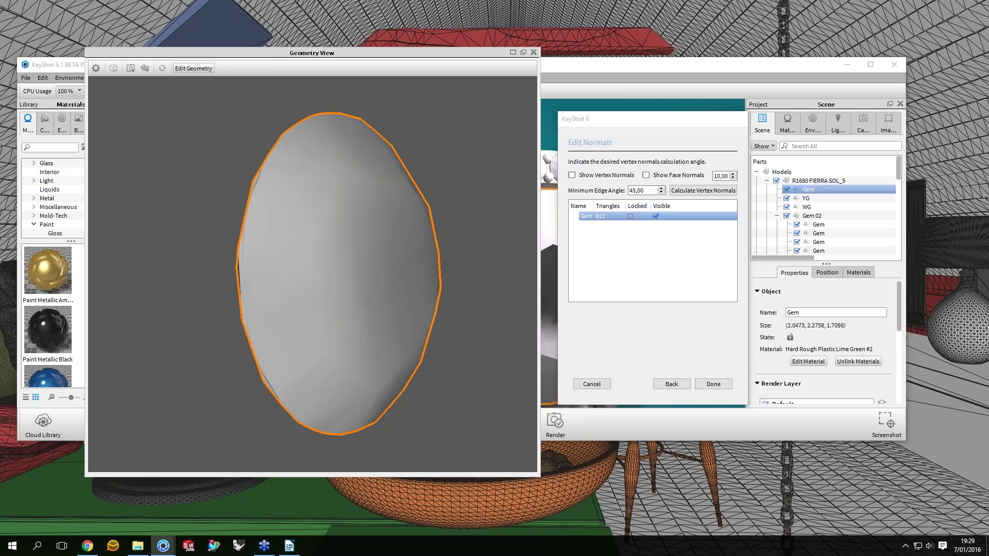
{"action": "left_click_drag", "start_coordinate": [412, 206], "coordinate": [330, 206]}
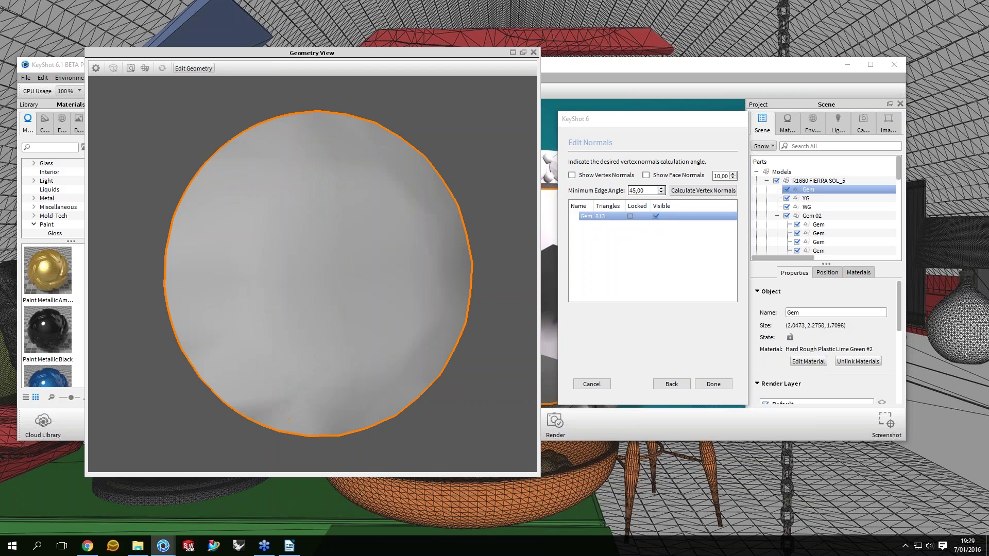
Set the minimum edge angle to 2, recalculate the gem's vertex normals, check the facets, and finish the geometry edit
{"action": "double_click", "coordinate": [637, 190]}
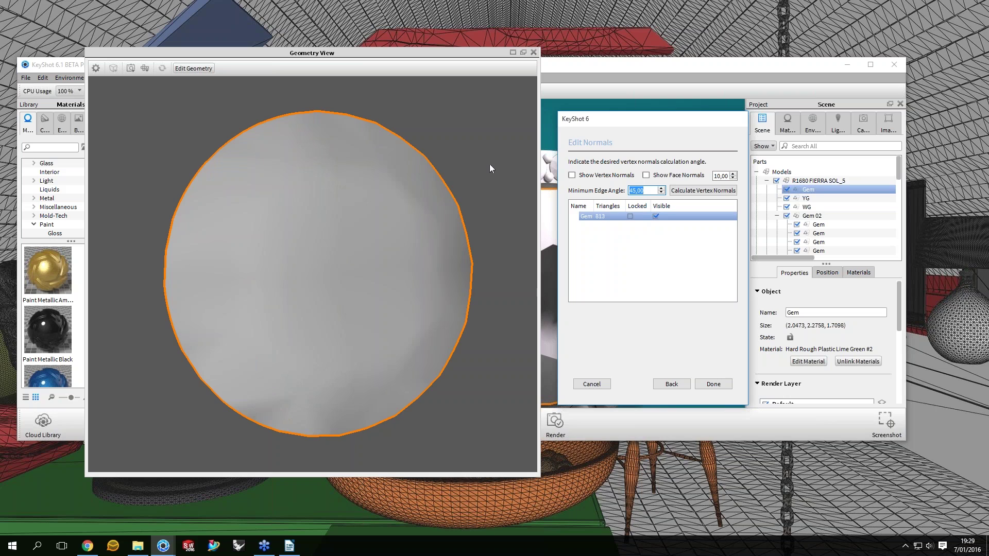
{"action": "type", "text": "2"}
{"action": "left_click_drag", "start_coordinate": [415, 205], "coordinate": [461, 196]}
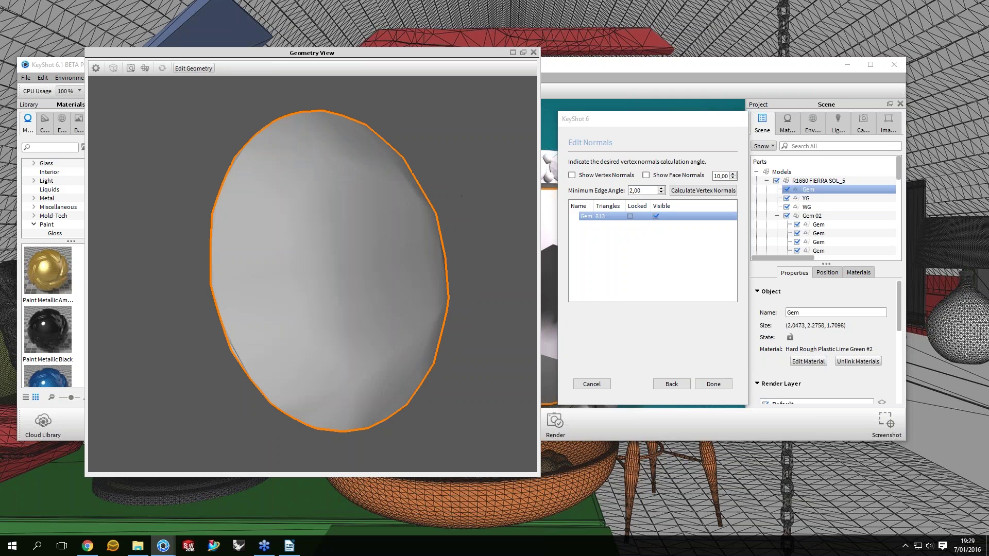
{"action": "double_click", "coordinate": [637, 191]}
{"action": "mouse_move", "coordinate": [371, 247]}
{"action": "left_mouse_down"}
{"action": "mouse_move", "coordinate": [438, 242]}
{"action": "mouse_move", "coordinate": [442, 213]}
{"action": "mouse_move", "coordinate": [490, 229]}
{"action": "mouse_move", "coordinate": [379, 233]}
{"action": "left_mouse_up"}
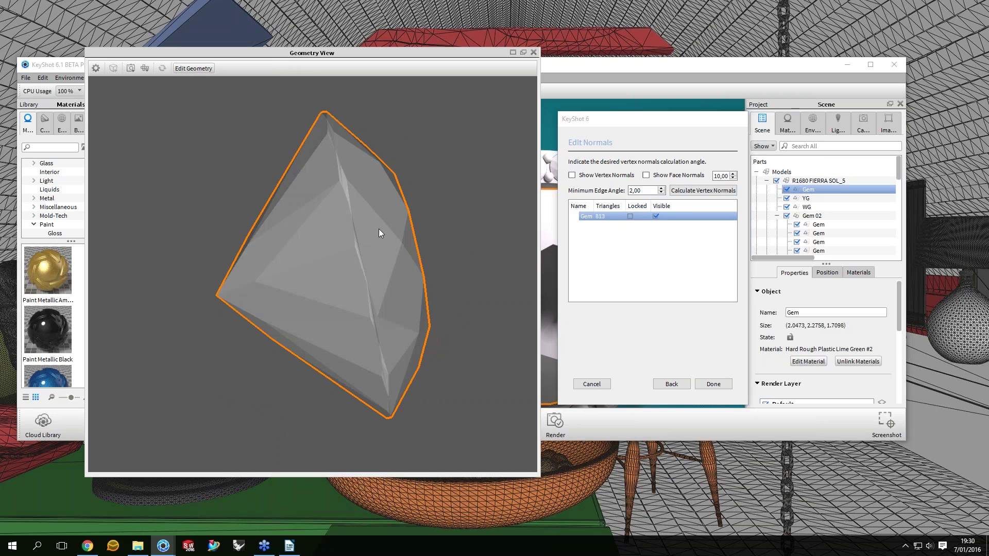
{"action": "left_click_drag", "start_coordinate": [378, 232], "coordinate": [716, 369]}
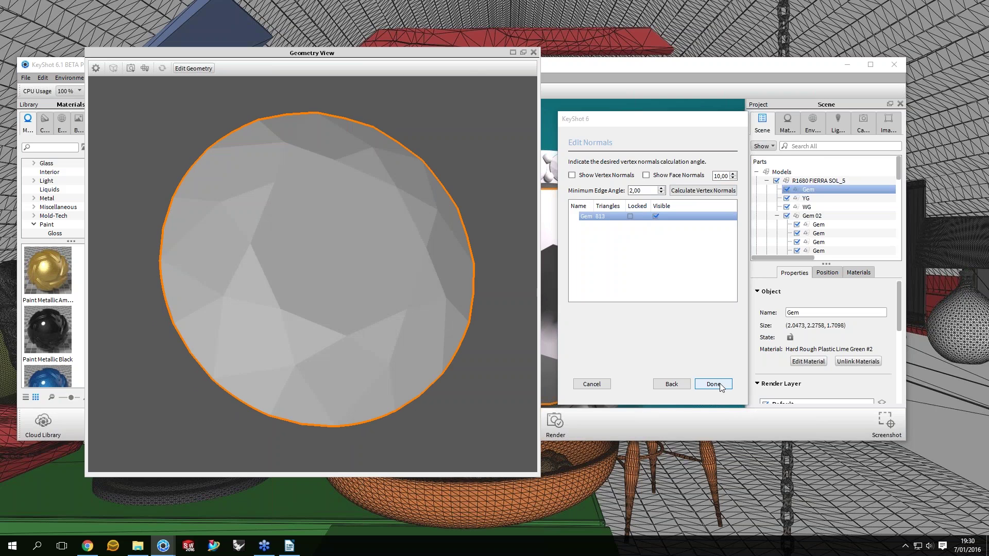
{"action": "left_click", "coordinate": [714, 384]}
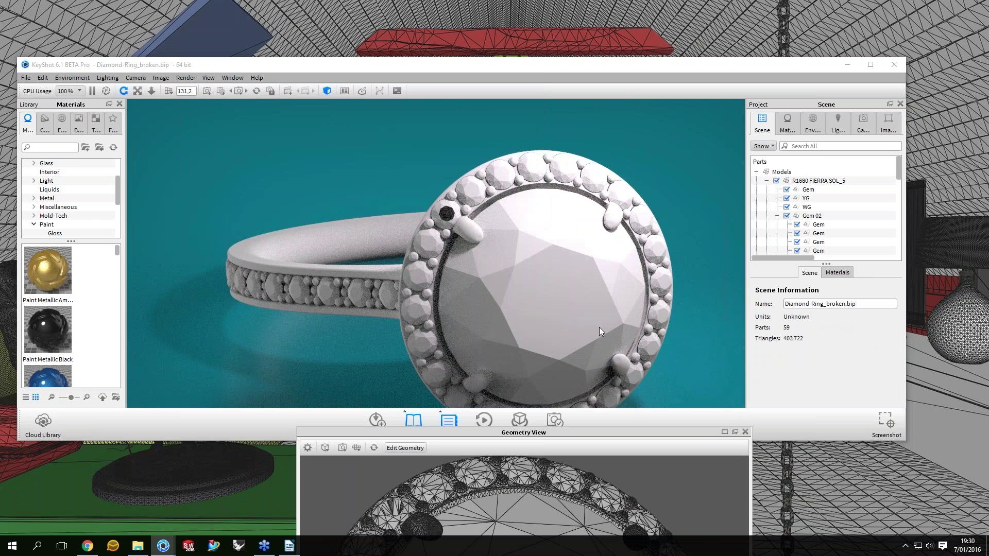
Open the small dark gem in the ring's halo in the geometry editor and switch to Close Mesh mode
{"action": "left_click_drag", "start_coordinate": [598, 327], "coordinate": [545, 313]}
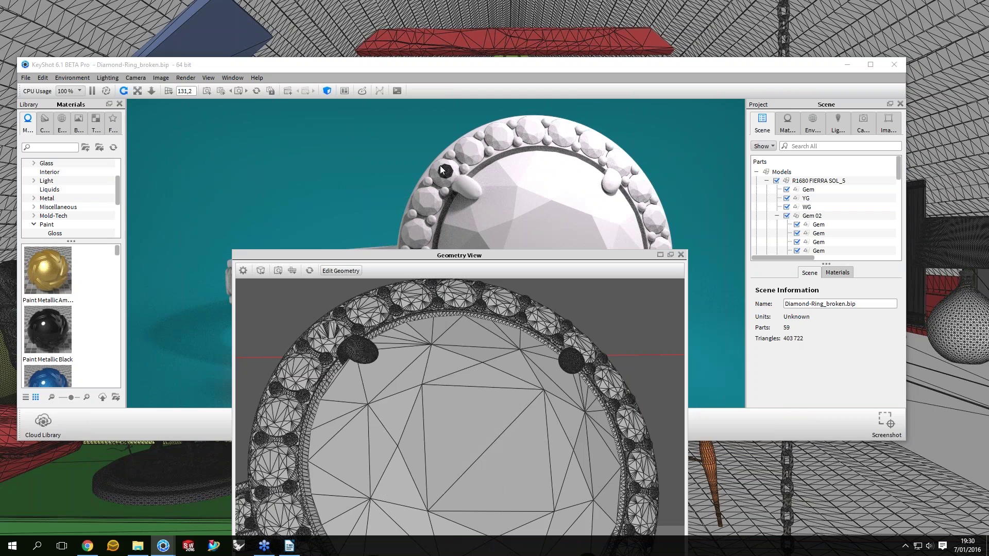
{"action": "right_click", "coordinate": [440, 165]}
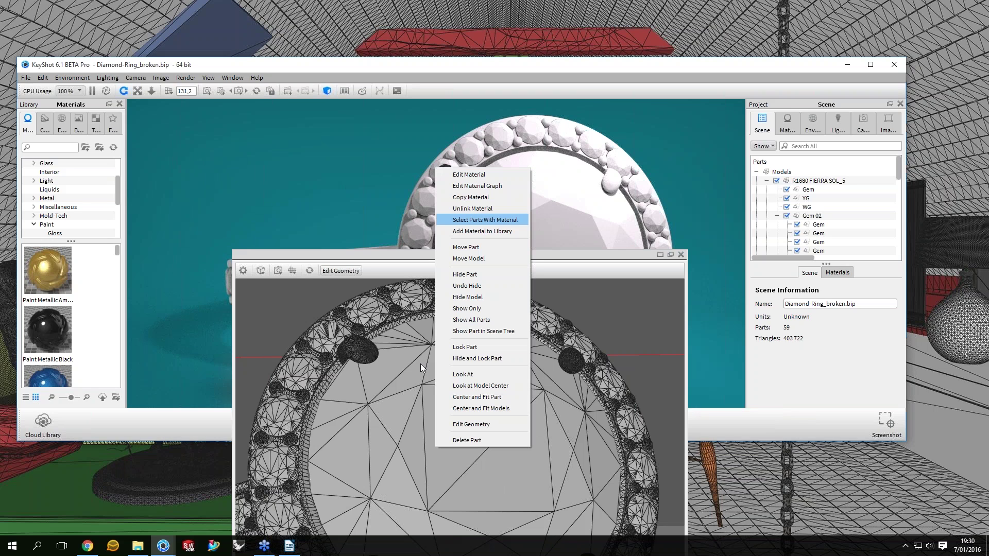
{"action": "left_click", "coordinate": [471, 424]}
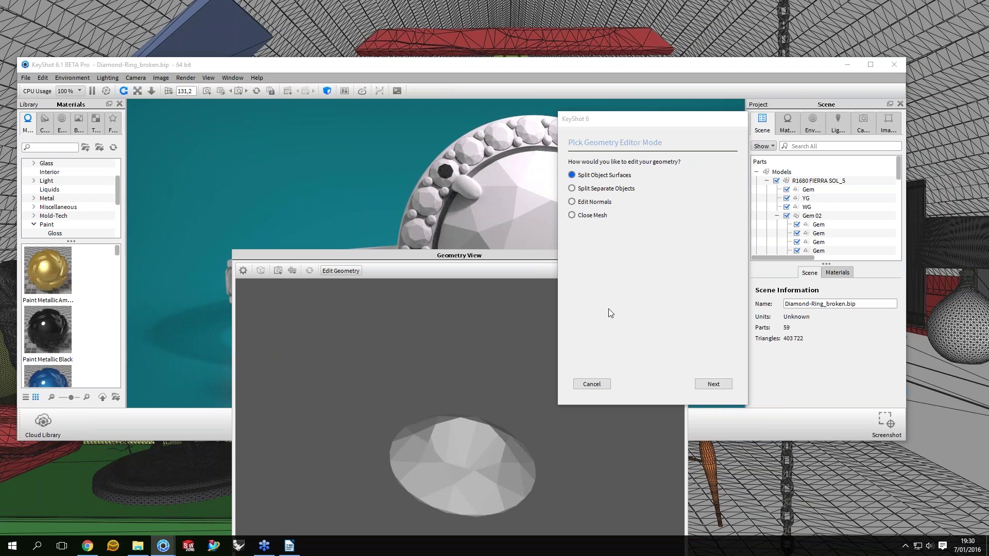
{"action": "double_click", "coordinate": [591, 216]}
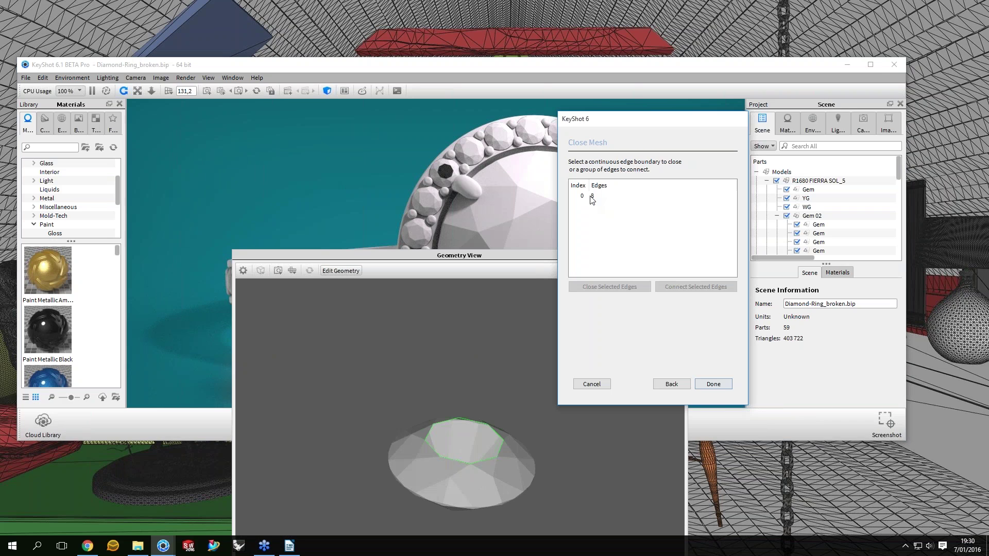
Close the small gem's open edge boundary, finish the geometry edit, and close the Geometry View
{"action": "left_click", "coordinate": [591, 197]}
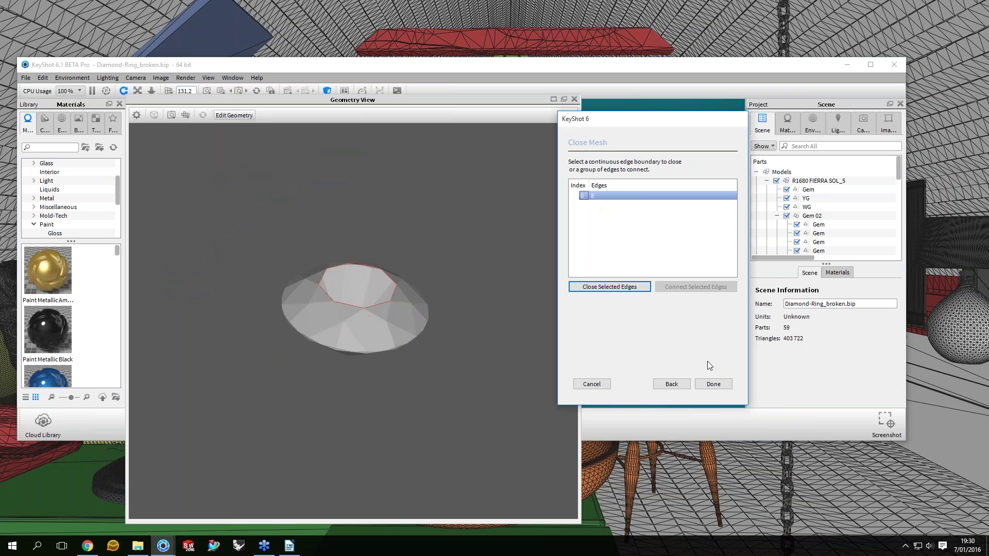
{"action": "key", "text": "Return"}
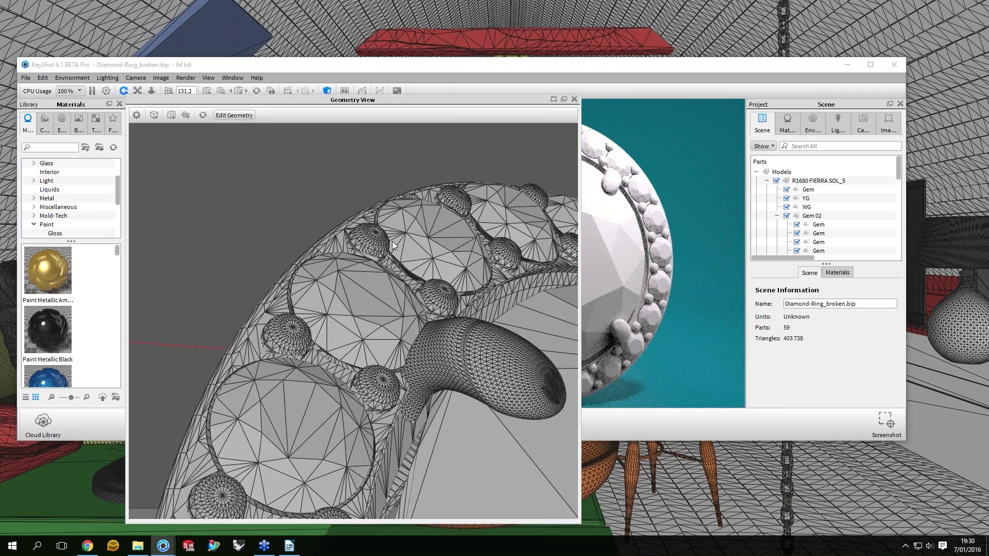
{"action": "left_click", "coordinate": [575, 99]}
Check the repaired ring from several angles and search the material library for "diamond"
{"action": "left_click_drag", "start_coordinate": [685, 216], "coordinate": [571, 214]}
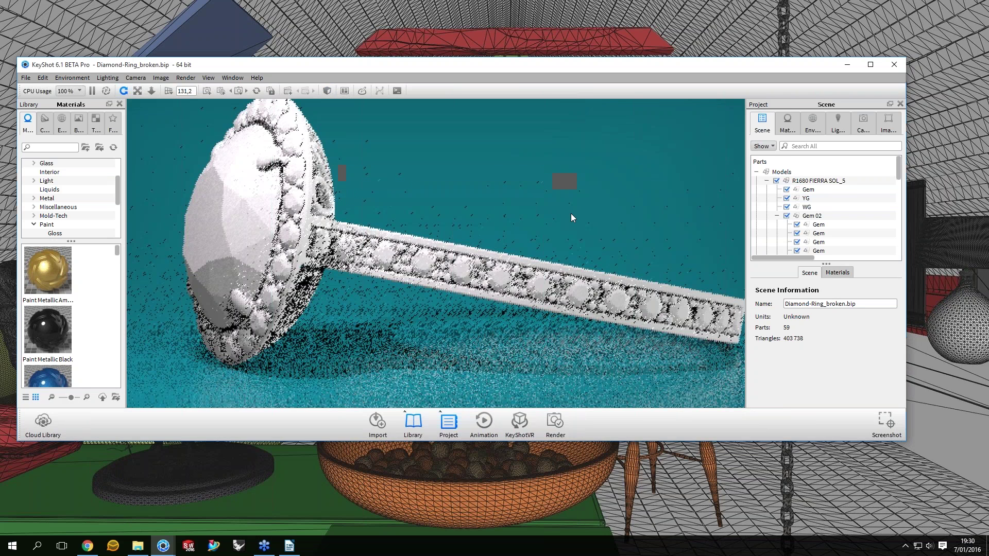
{"action": "right_click", "coordinate": [570, 214]}
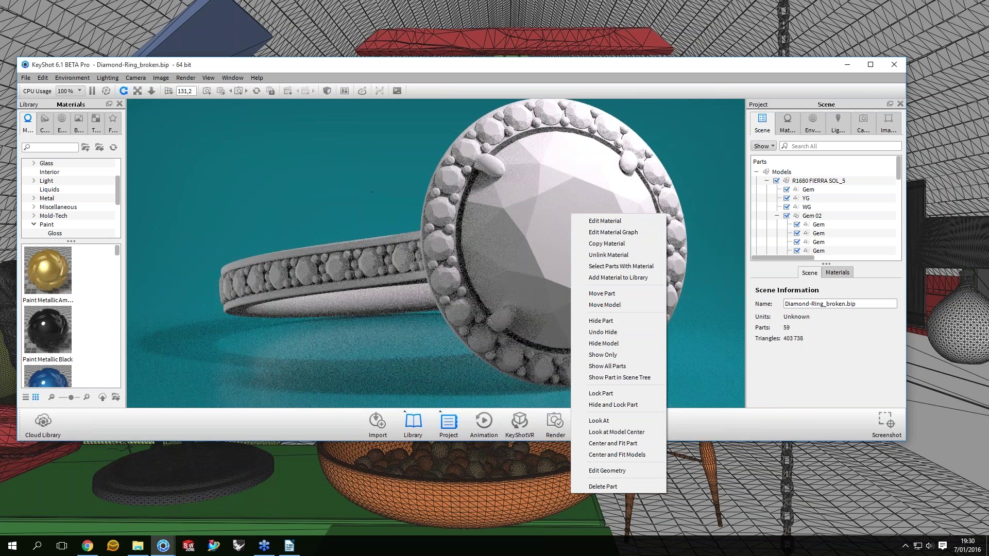
{"action": "key", "text": "Escape"}
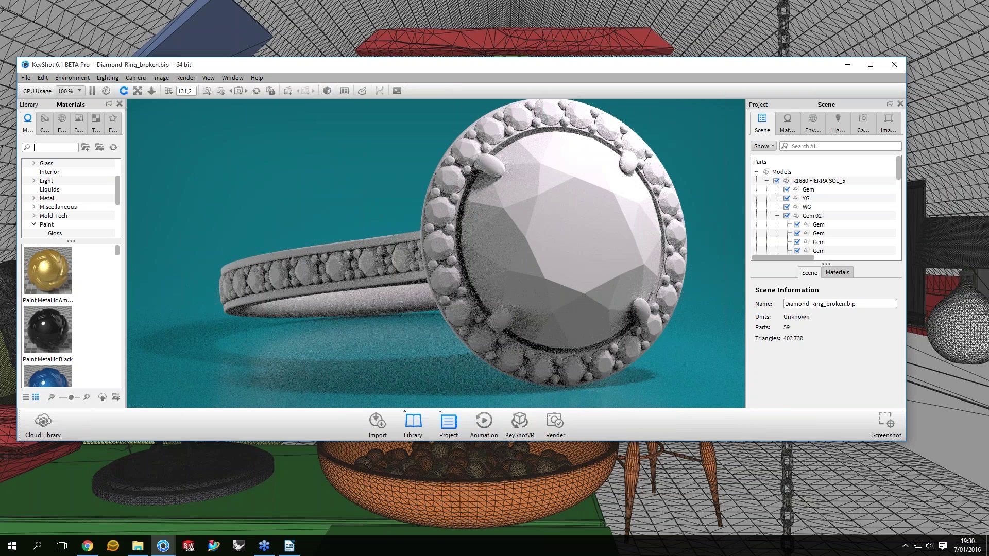
{"action": "type", "text": "diamond"}
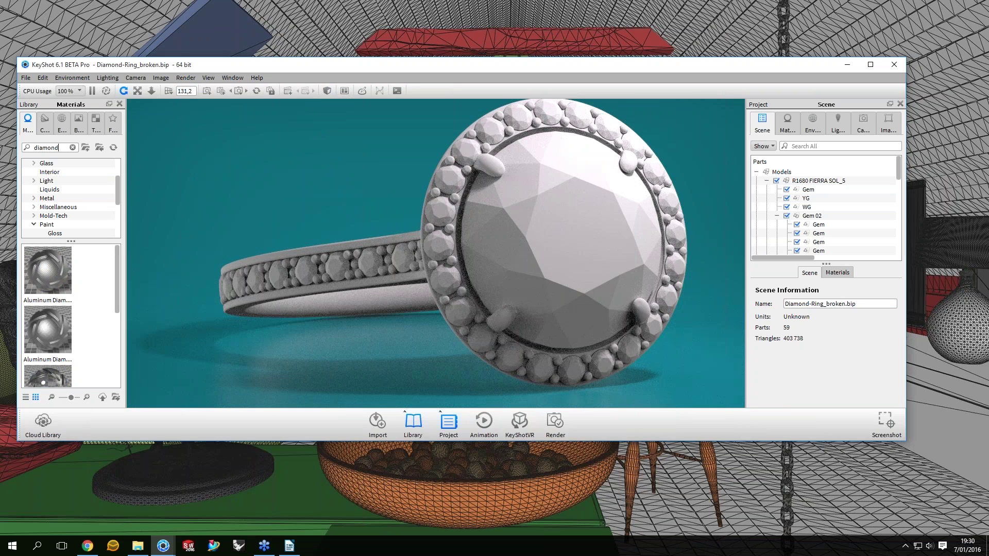
Apply the Gem Stone Diamond material to the ring's large centre gem and check it from other angles
{"action": "scroll", "coordinate": [46, 258], "scroll_direction": "down", "scroll_amount": 5}
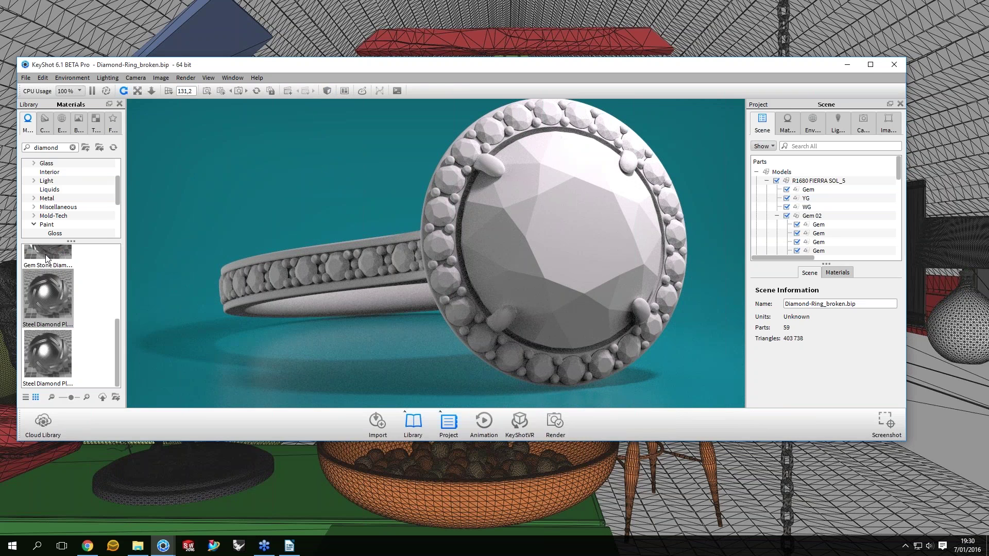
{"action": "left_click_drag", "start_coordinate": [46, 258], "coordinate": [597, 242]}
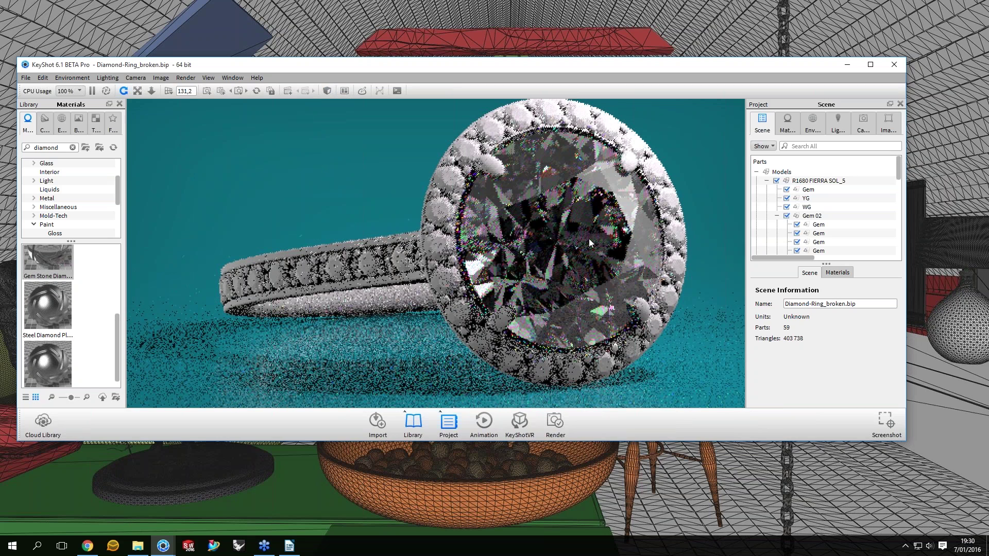
{"action": "left_click_drag", "start_coordinate": [588, 239], "coordinate": [675, 205]}
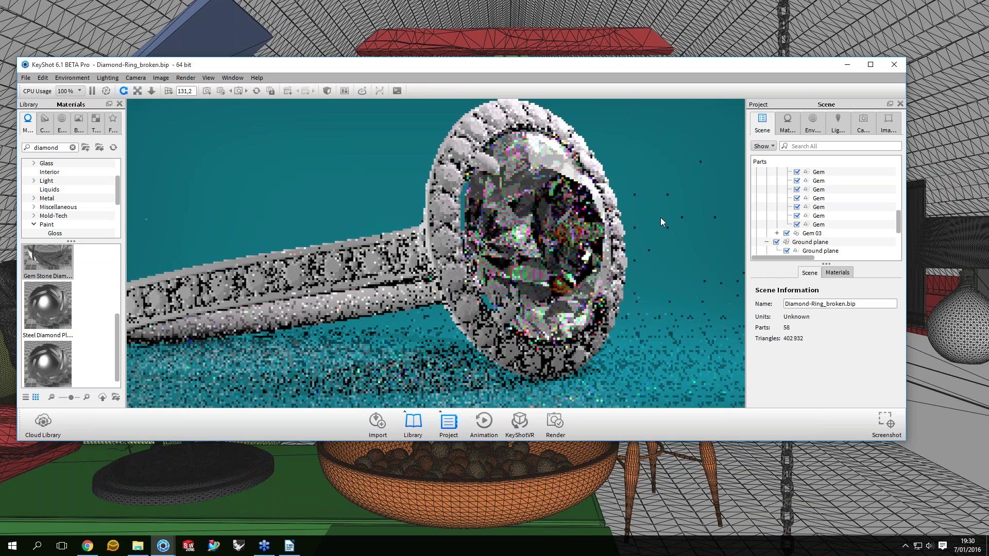
{"action": "left_click", "coordinate": [661, 222]}
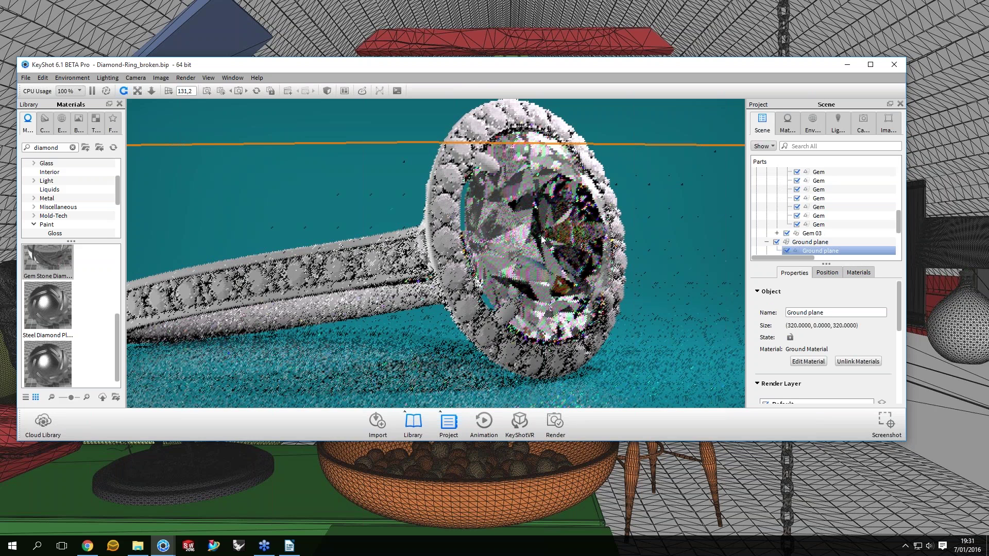
{"action": "key", "text": "Escape"}
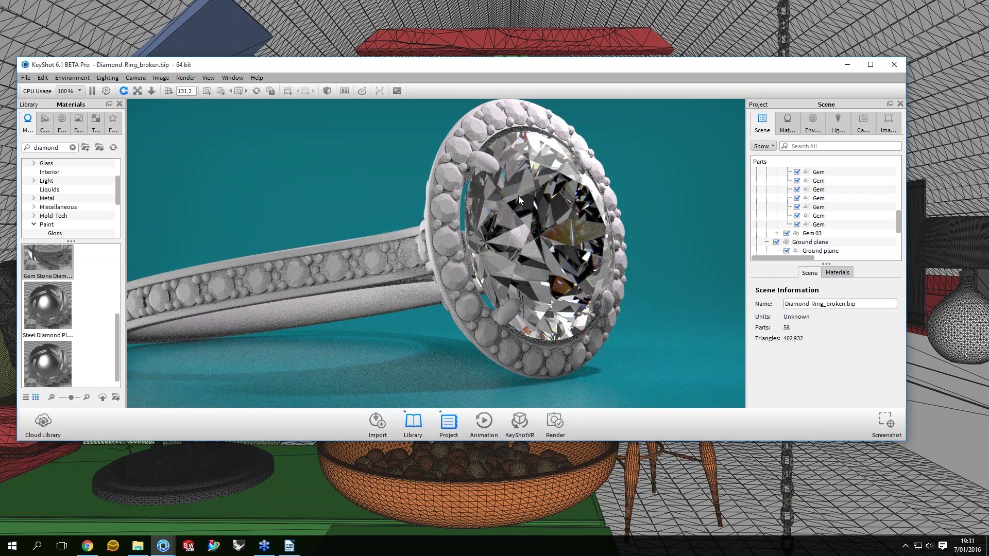
{"action": "left_click_drag", "start_coordinate": [518, 196], "coordinate": [203, 105]}
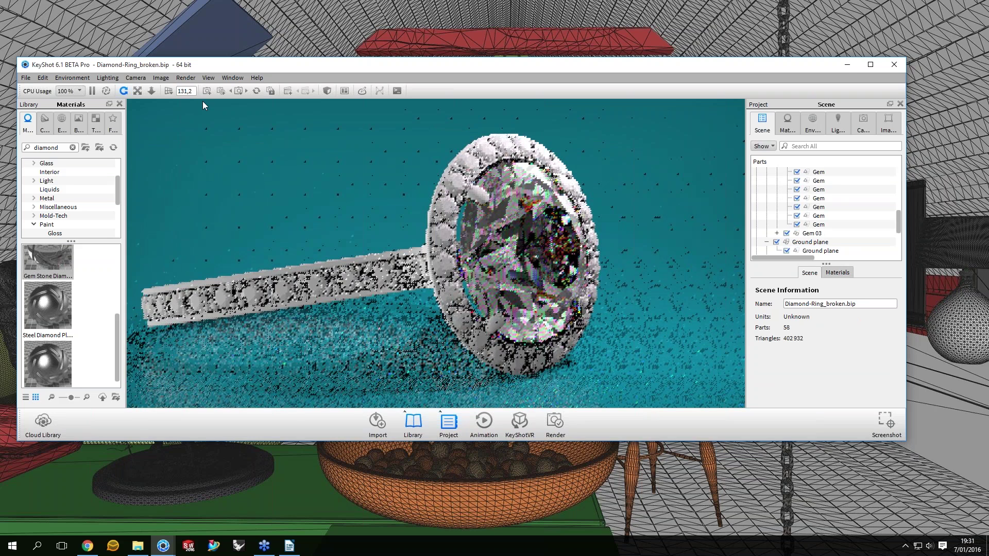
Pause the ring's real-time render, switch to the Hinge_from-STL.bip window, resume its render, and view the hinge from several angles
{"action": "key", "text": "shift+p"}
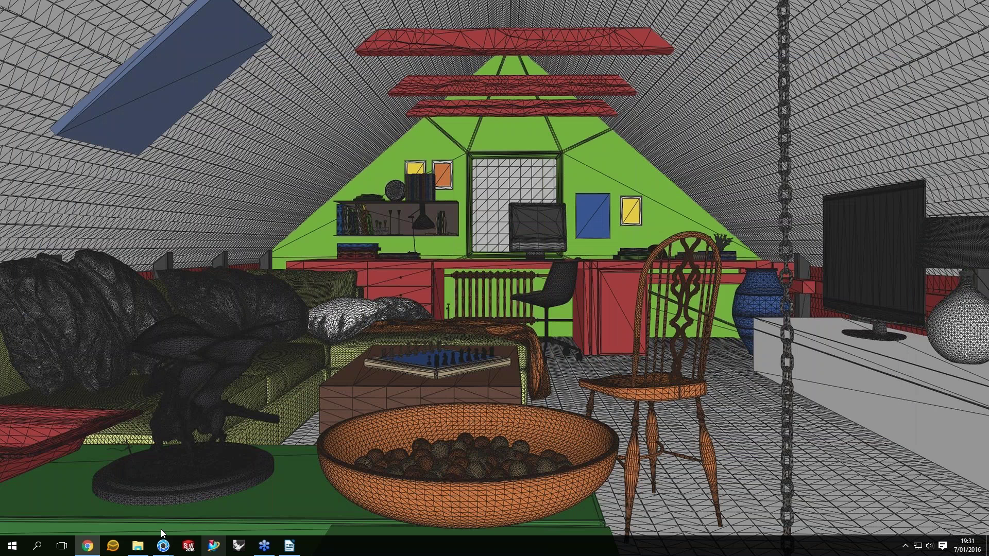
{"action": "left_click", "coordinate": [162, 545]}
{"action": "left_click", "coordinate": [322, 504]}
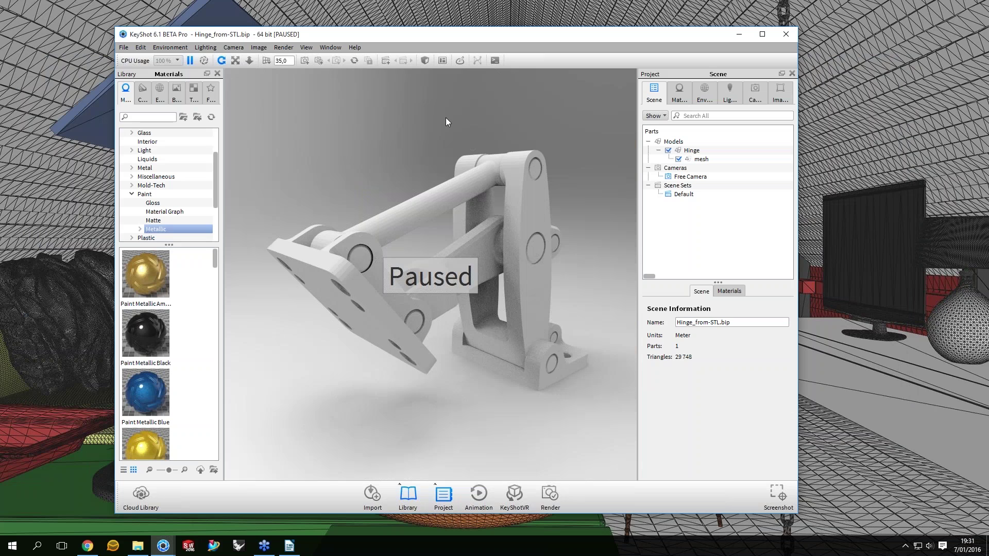
{"action": "left_click_drag", "start_coordinate": [446, 118], "coordinate": [603, 229]}
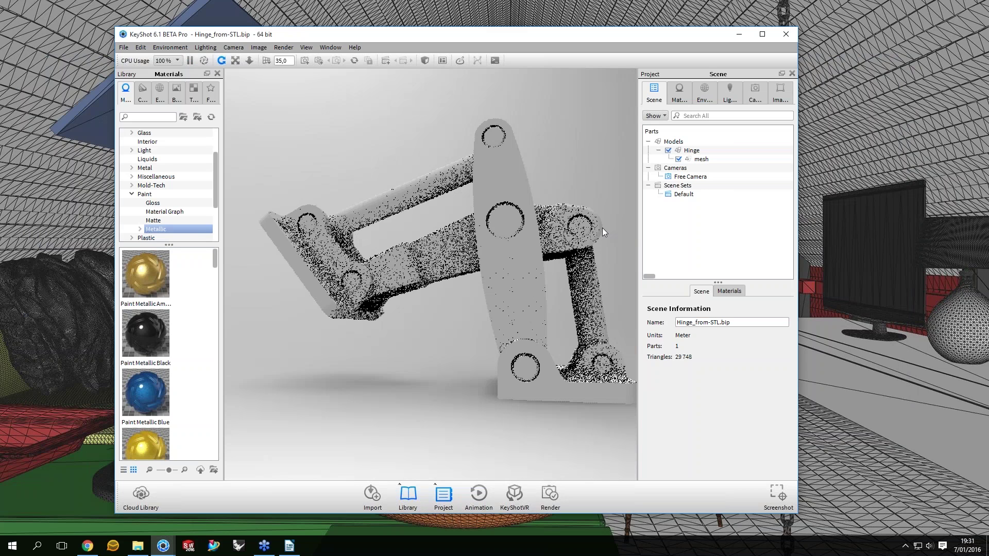
{"action": "left_click_drag", "start_coordinate": [603, 228], "coordinate": [824, 99]}
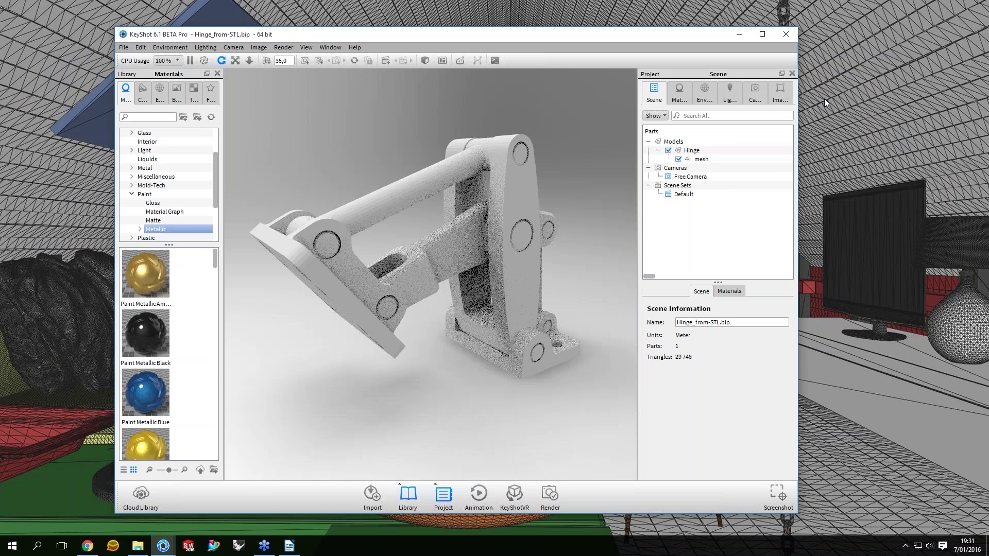
Unlock the image aspect ratio and widen the hinge window to a resolution of 951 × 800
{"action": "left_click", "coordinate": [824, 97]}
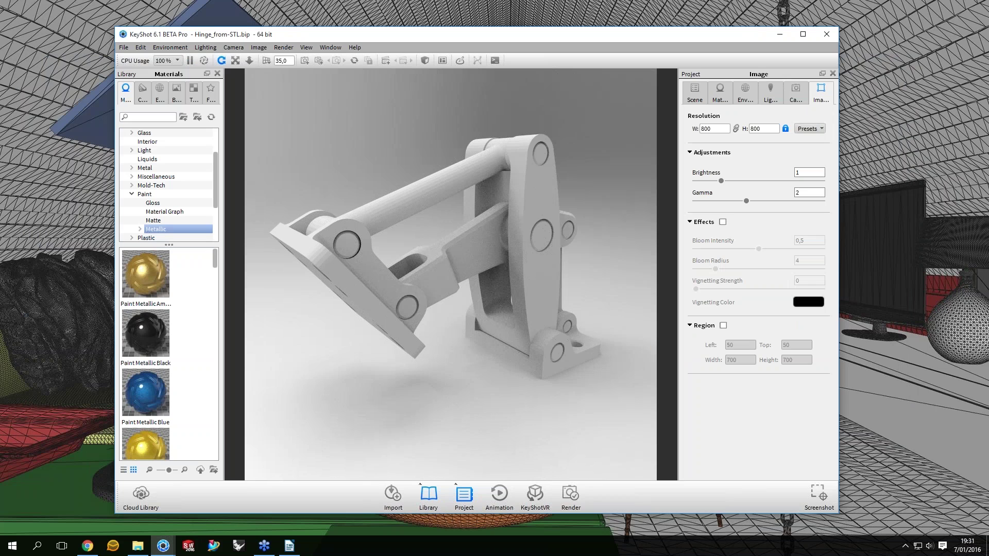
{"action": "left_click_drag", "start_coordinate": [839, 278], "coordinate": [876, 278]}
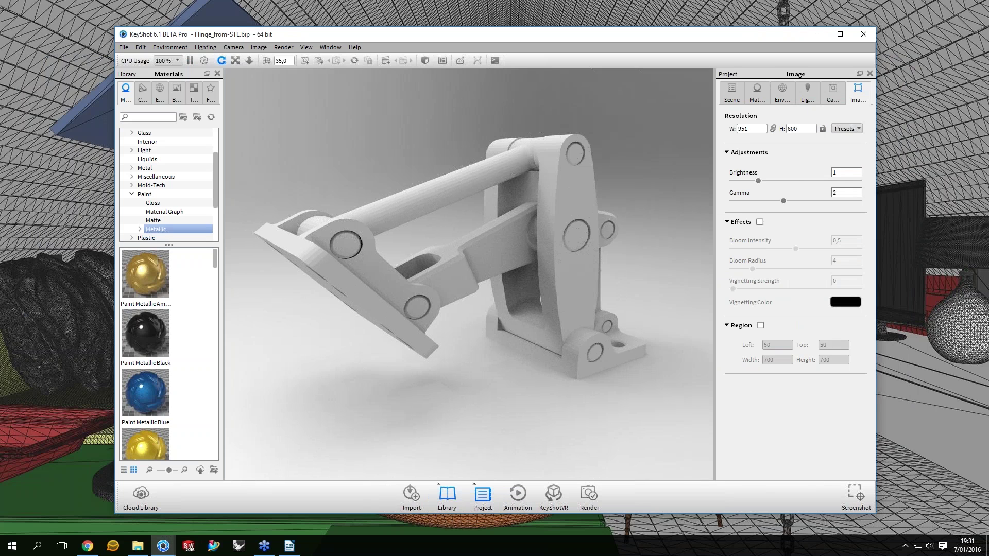
{"action": "left_click_drag", "start_coordinate": [626, 288], "coordinate": [596, 292]}
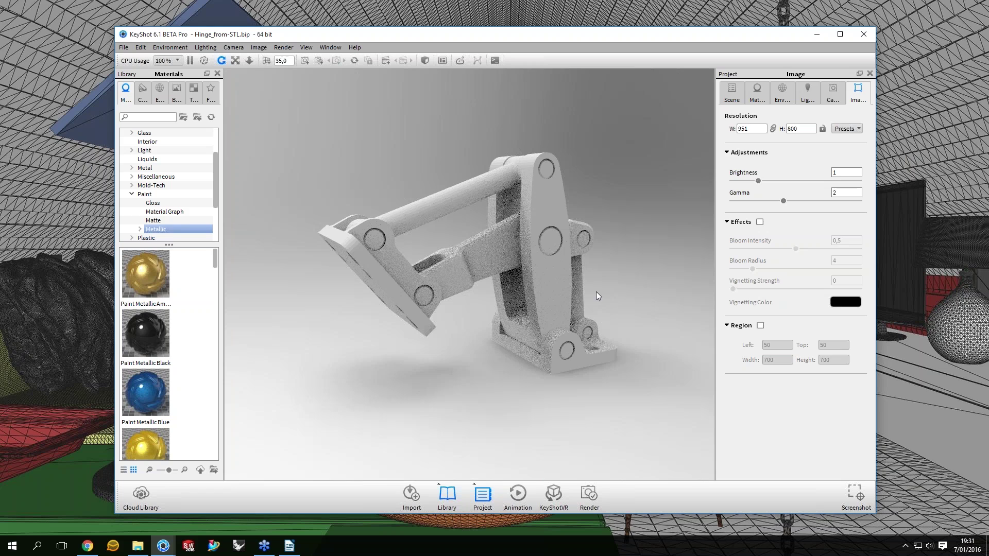
{"action": "left_click_drag", "start_coordinate": [596, 292], "coordinate": [600, 267]}
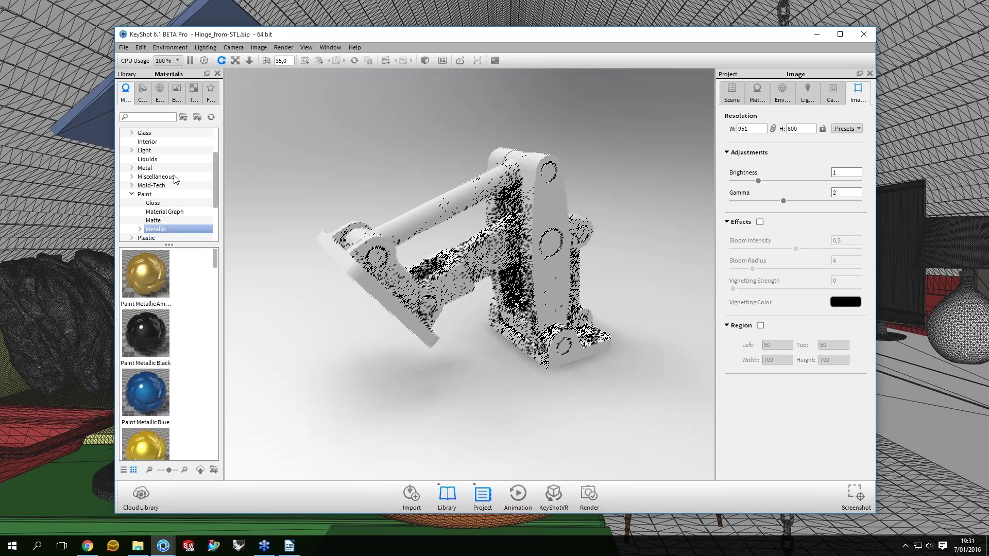
Look over the available export formats, and select the hinge's mesh part in the scene to see what it covers
{"action": "left_click", "coordinate": [124, 46]}
{"action": "mouse_move", "coordinate": [175, 179]}
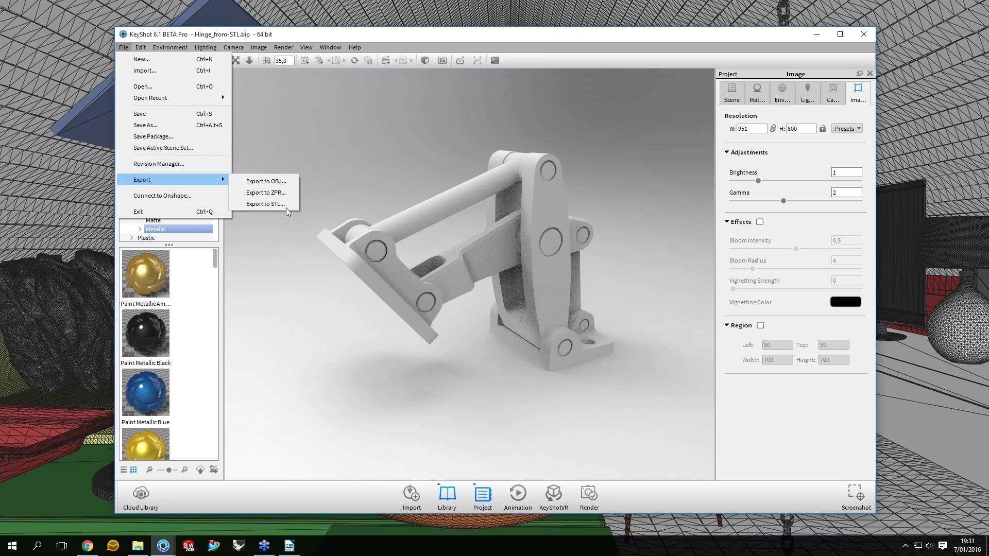
{"action": "left_click", "coordinate": [394, 180]}
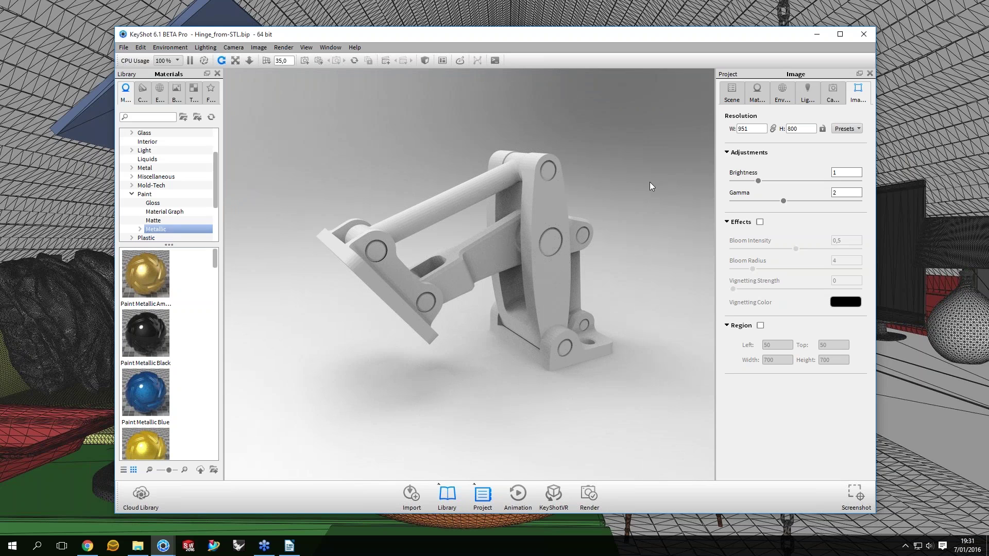
{"action": "left_click_drag", "start_coordinate": [650, 181], "coordinate": [391, 76]}
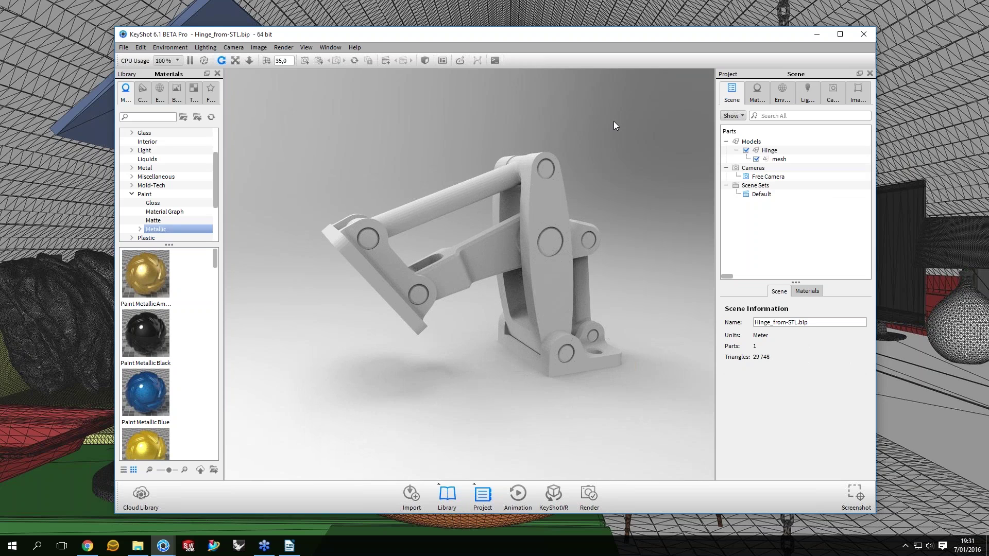
{"action": "left_click", "coordinate": [779, 159]}
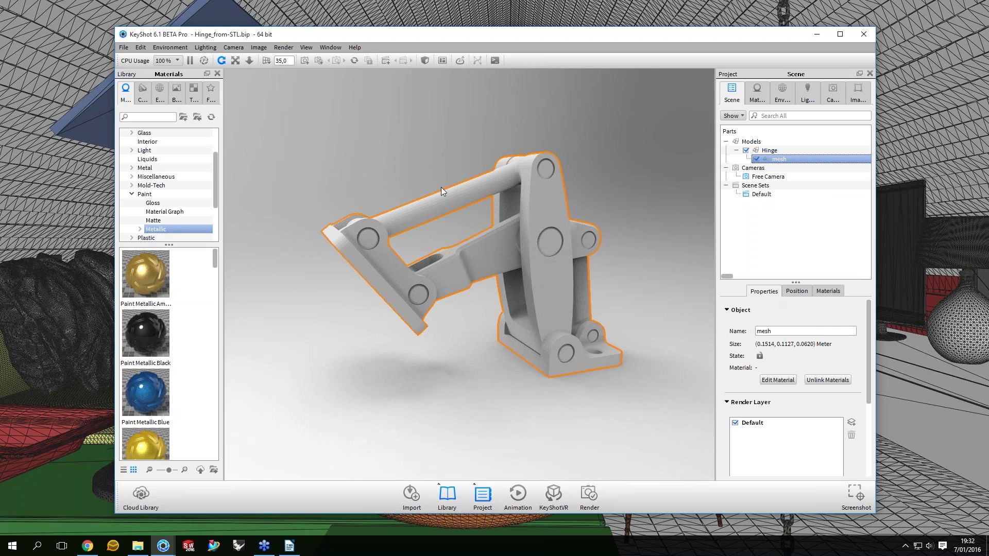
{"action": "left_click_drag", "start_coordinate": [441, 187], "coordinate": [575, 189]}
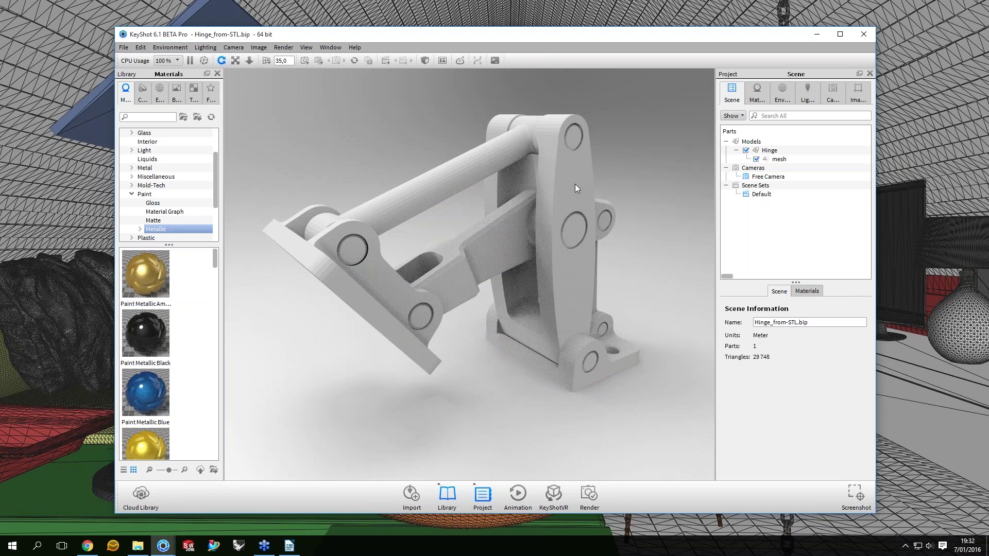
Open the hinge mesh in the geometry editor and switch to Split Separate Objects mode
{"action": "right_click", "coordinate": [574, 186]}
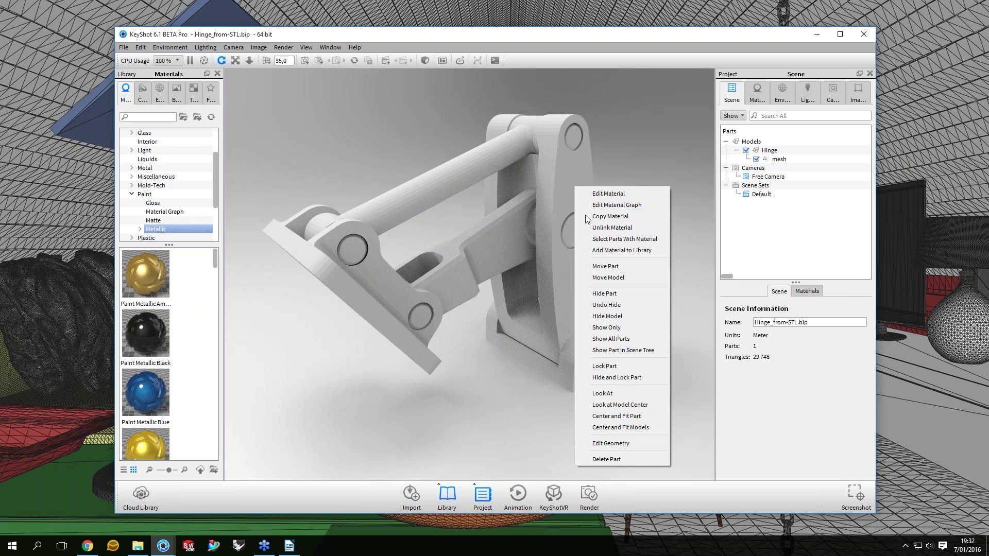
{"action": "left_click", "coordinate": [559, 309]}
{"action": "right_click", "coordinate": [560, 309]}
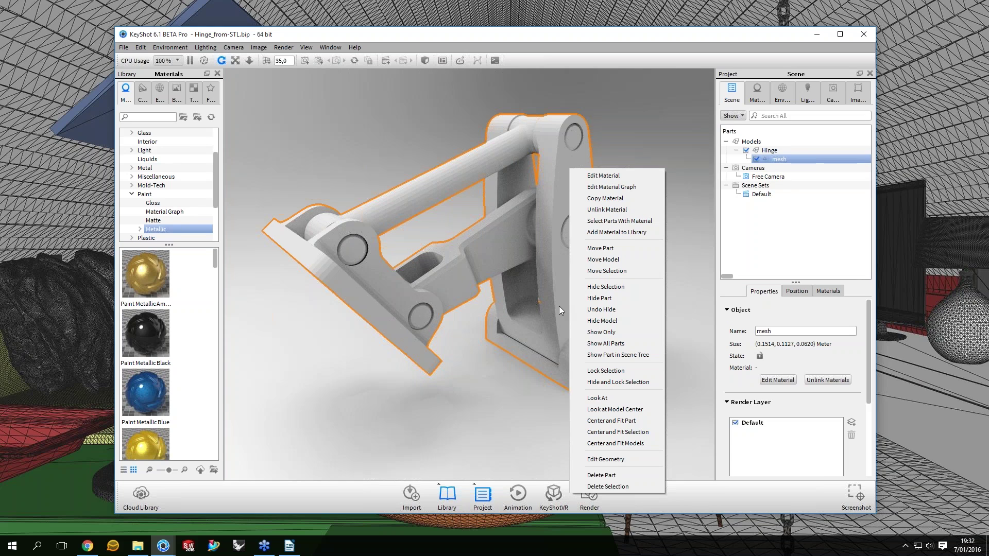
{"action": "left_click", "coordinate": [605, 459]}
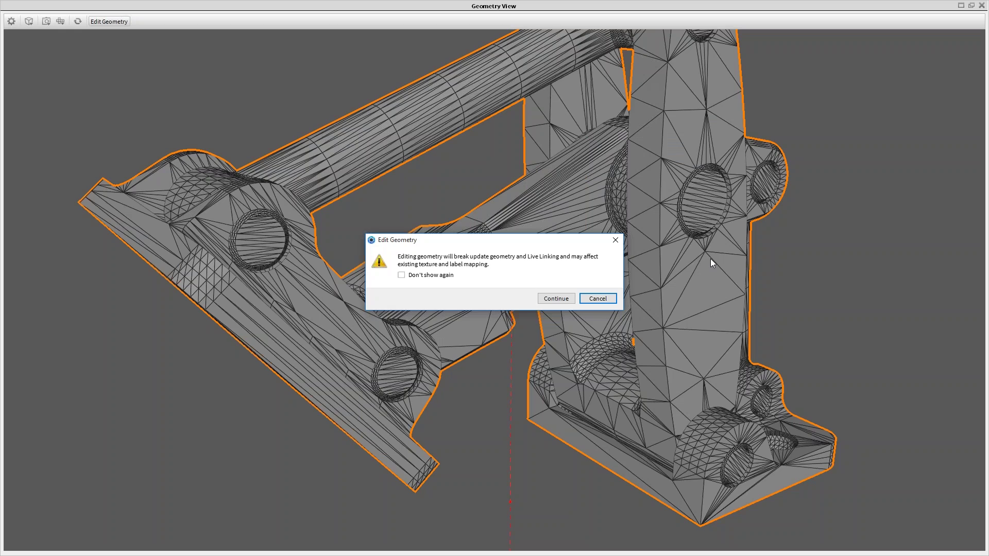
{"action": "key", "text": "Return"}
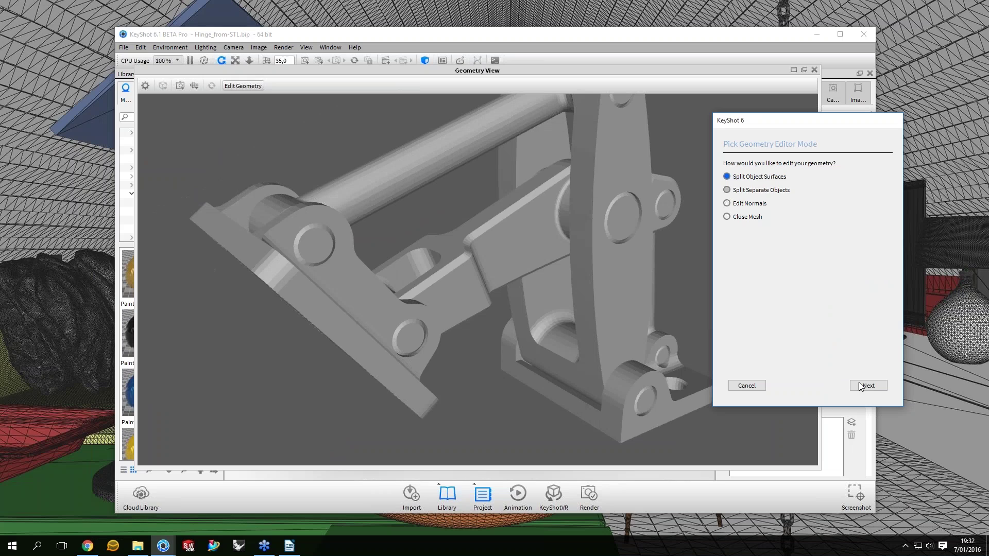
{"action": "left_click", "coordinate": [726, 190]}
{"action": "key", "text": "Return"}
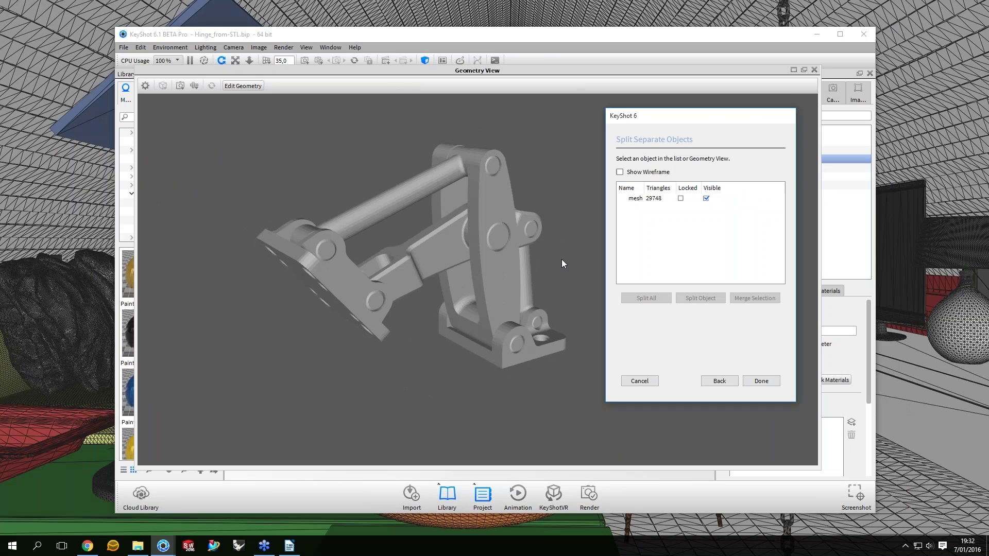
Split the hinge's long upper rod and short rear rod off the mesh as one object, and check them with the rest temporarily hidden
{"action": "left_click", "coordinate": [537, 231]}
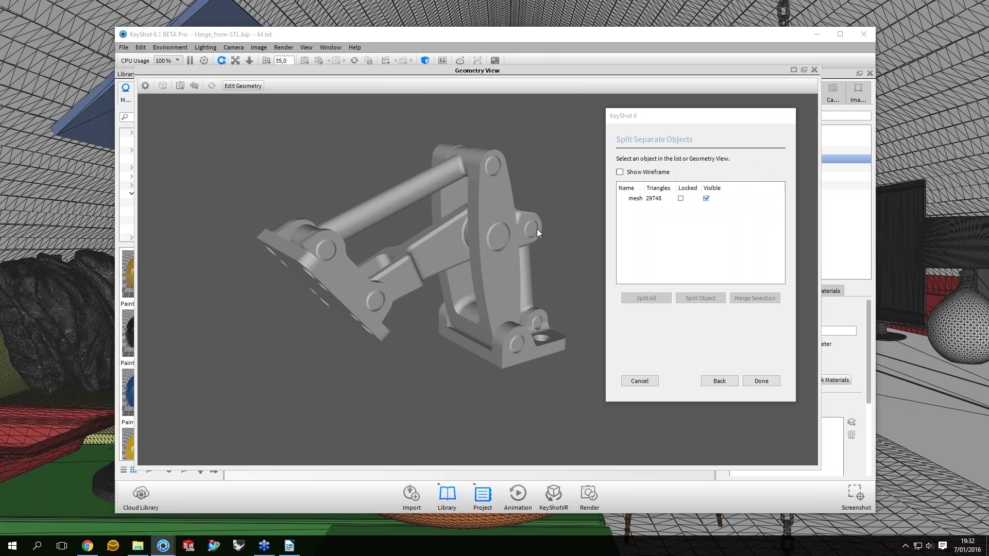
{"action": "scroll", "coordinate": [536, 229], "scroll_direction": "up", "scroll_amount": 2}
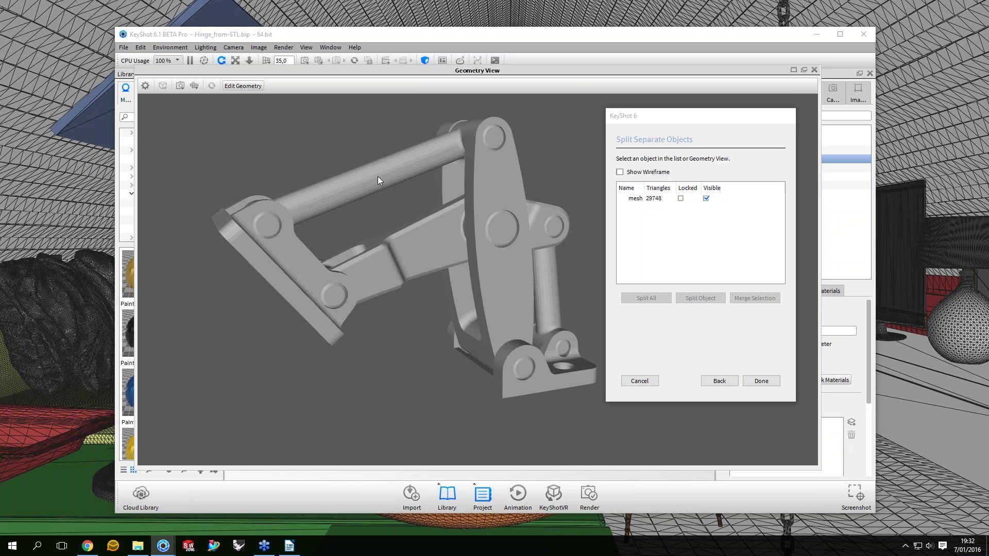
{"action": "left_click_drag", "start_coordinate": [546, 239], "coordinate": [542, 240]}
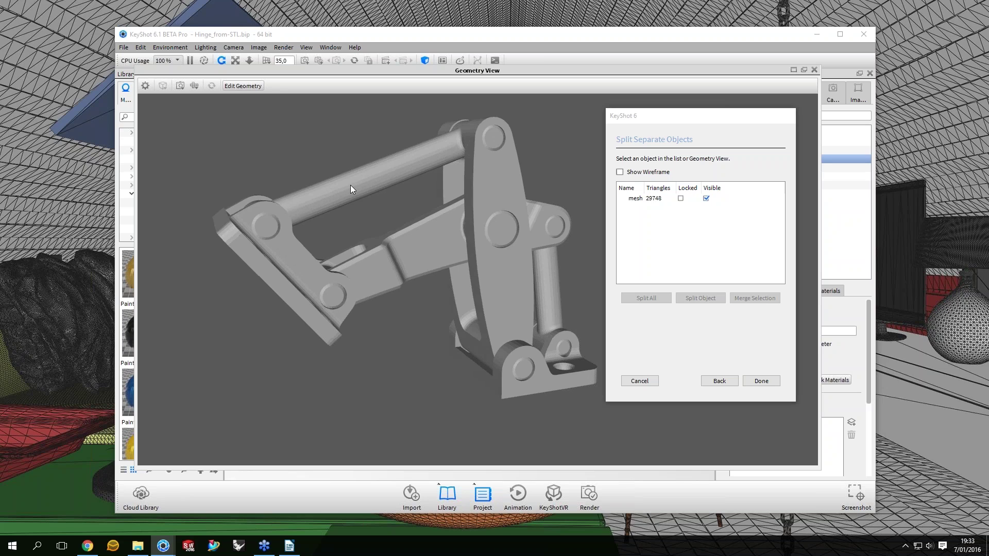
{"action": "left_click_drag", "start_coordinate": [350, 187], "coordinate": [345, 204]}
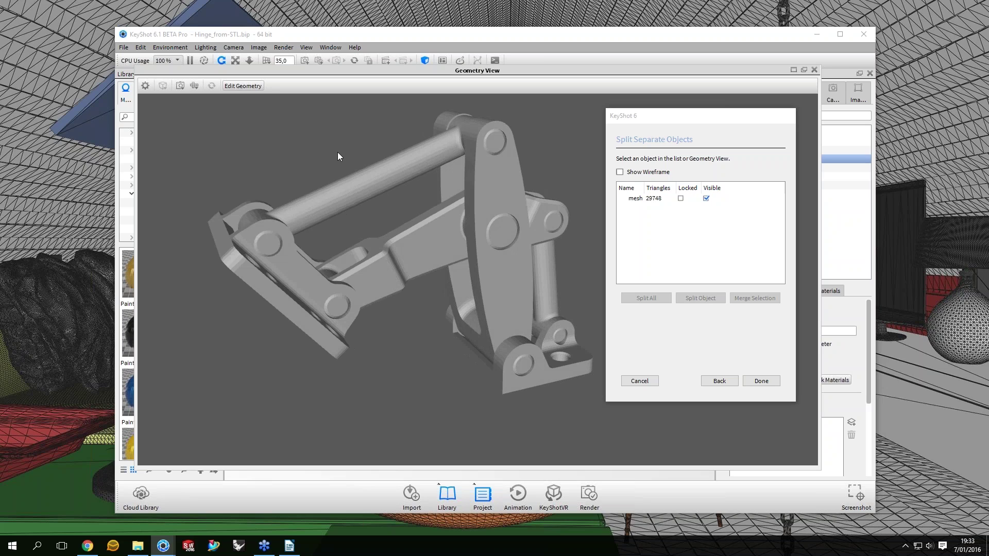
{"action": "left_click_drag", "start_coordinate": [338, 156], "coordinate": [350, 170]}
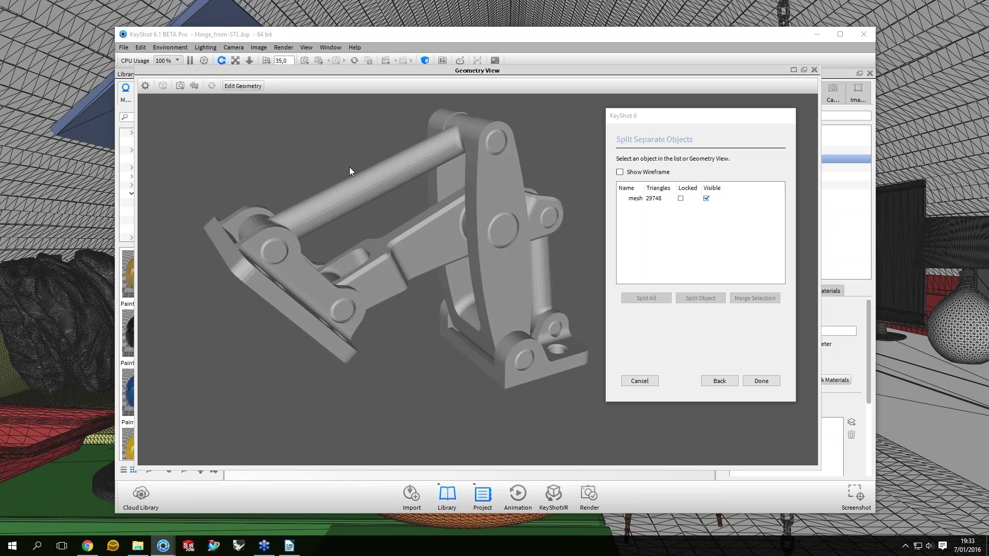
{"action": "left_click", "coordinate": [332, 190]}
{"action": "left_click_drag", "start_coordinate": [350, 167], "coordinate": [444, 133]}
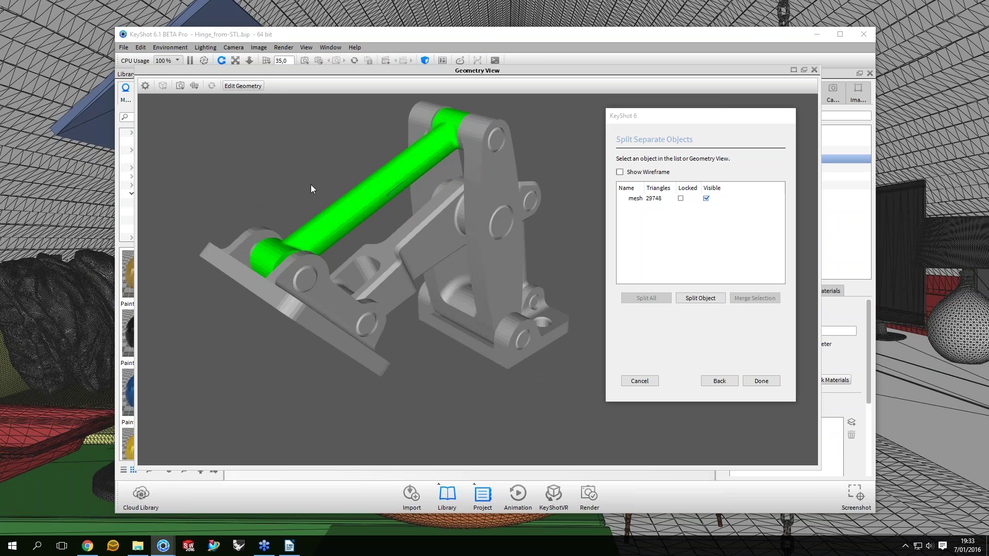
{"action": "left_click_drag", "start_coordinate": [311, 189], "coordinate": [515, 257]}
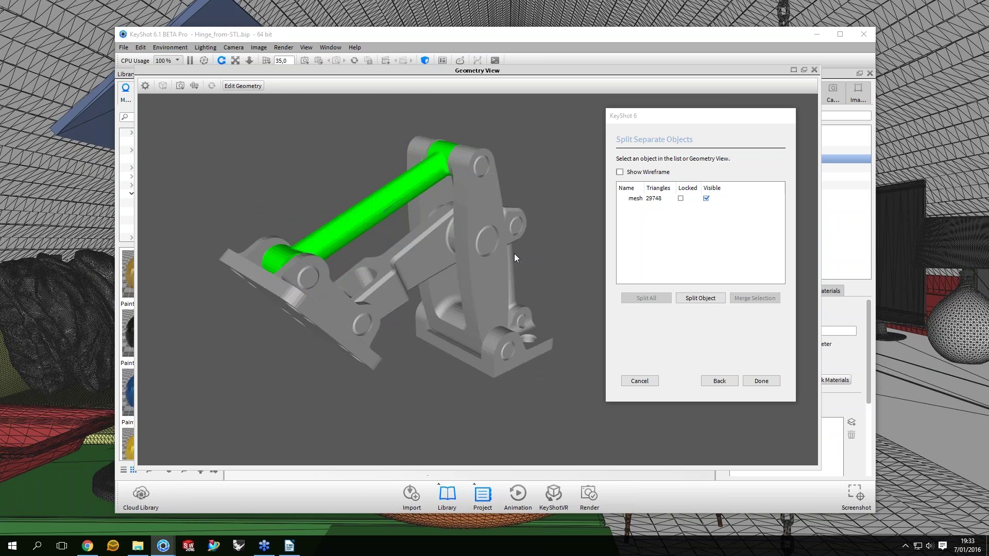
{"action": "mouse_move", "coordinate": [514, 254]}
{"action": "left_mouse_down"}
{"action": "mouse_move", "coordinate": [369, 276]}
{"action": "mouse_move", "coordinate": [518, 278]}
{"action": "mouse_move", "coordinate": [511, 267]}
{"action": "left_mouse_up"}
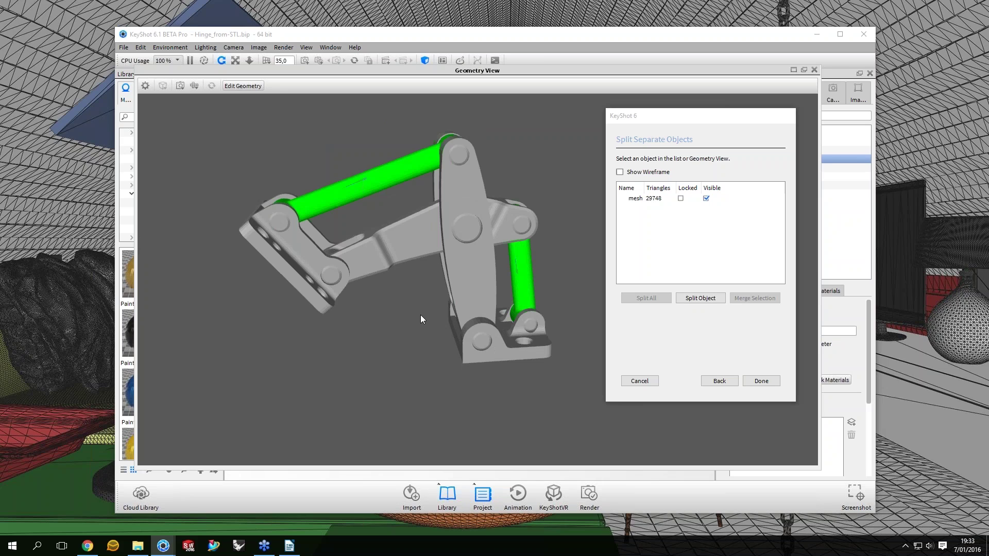
{"action": "left_click", "coordinate": [710, 301]}
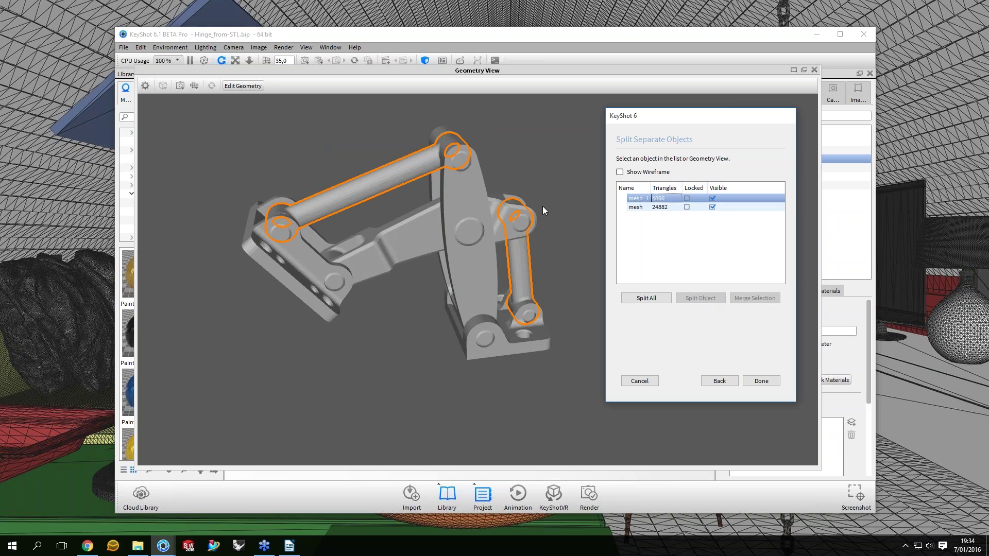
{"action": "left_click", "coordinate": [547, 271]}
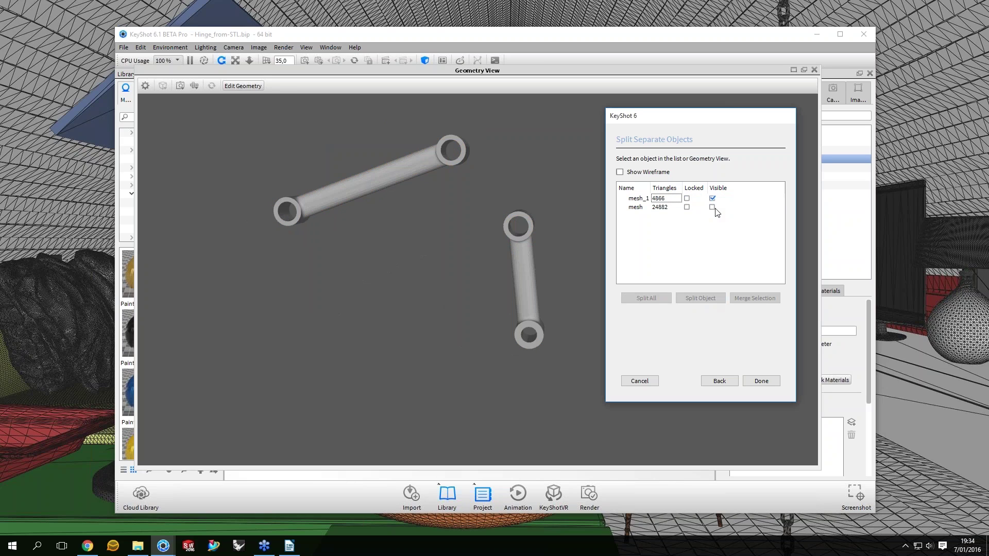
{"action": "left_click_drag", "start_coordinate": [454, 189], "coordinate": [486, 201]}
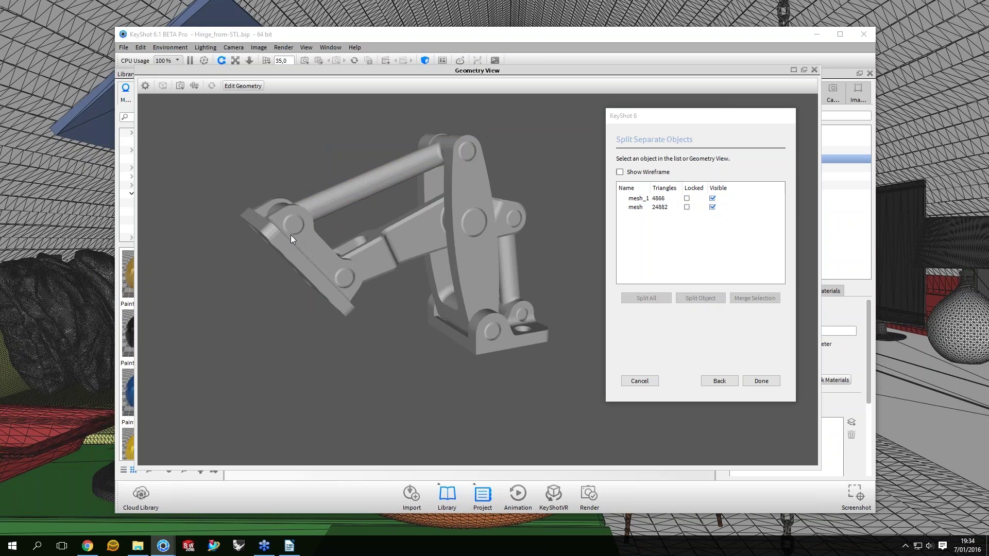
Split the hinge's seven cylindrical pins off the remaining mesh together as one object
{"action": "left_click", "coordinate": [291, 235]}
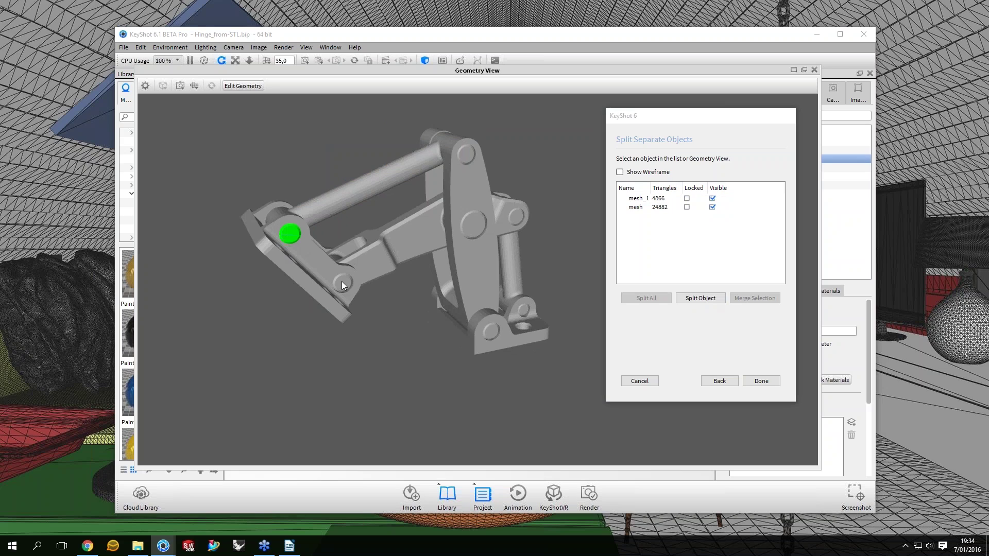
{"action": "left_click", "coordinate": [523, 311]}
{"action": "left_click", "coordinate": [343, 283]}
{"action": "left_click", "coordinate": [466, 151]}
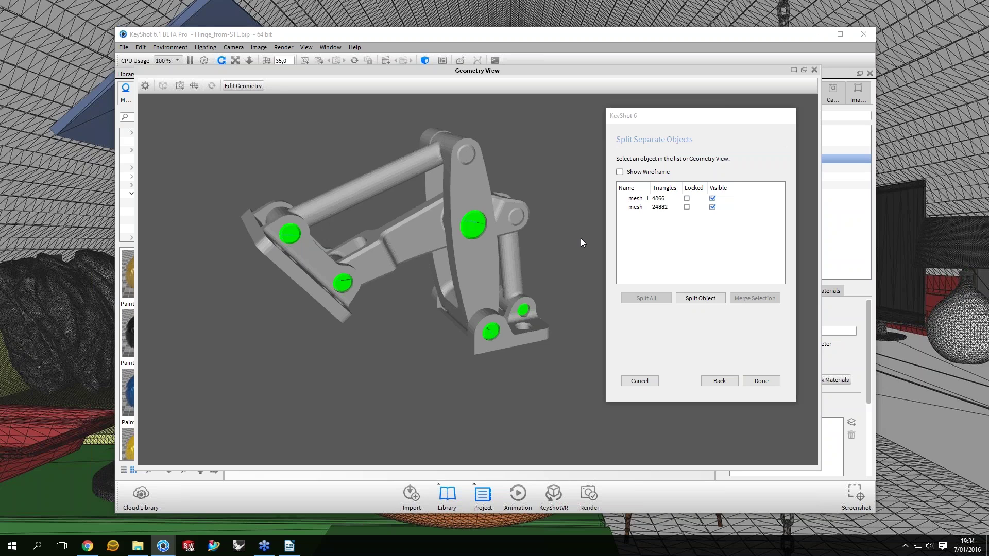
{"action": "left_click", "coordinate": [700, 298]}
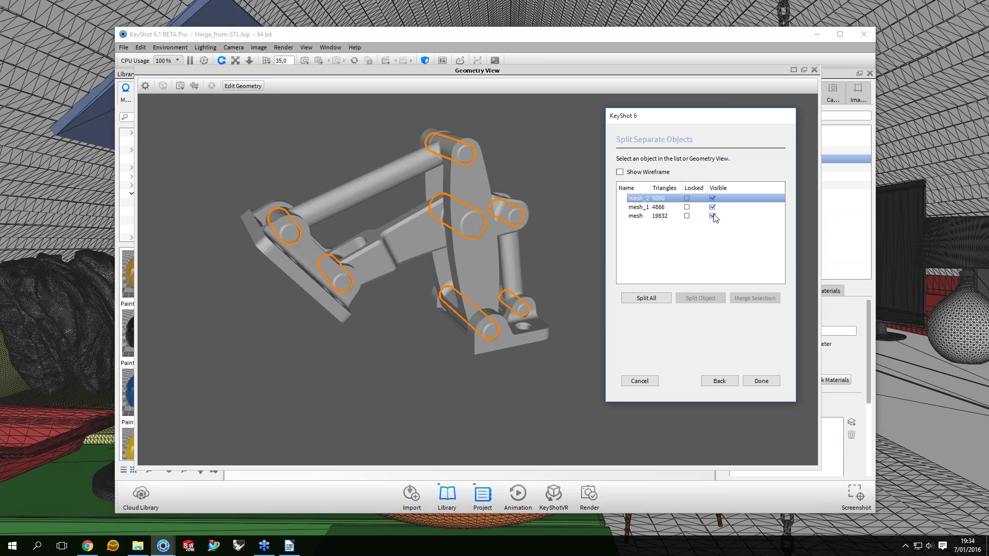
Temporarily hide the hinge body and the rods to check the split pins, and show all parts again
{"action": "left_click", "coordinate": [713, 216]}
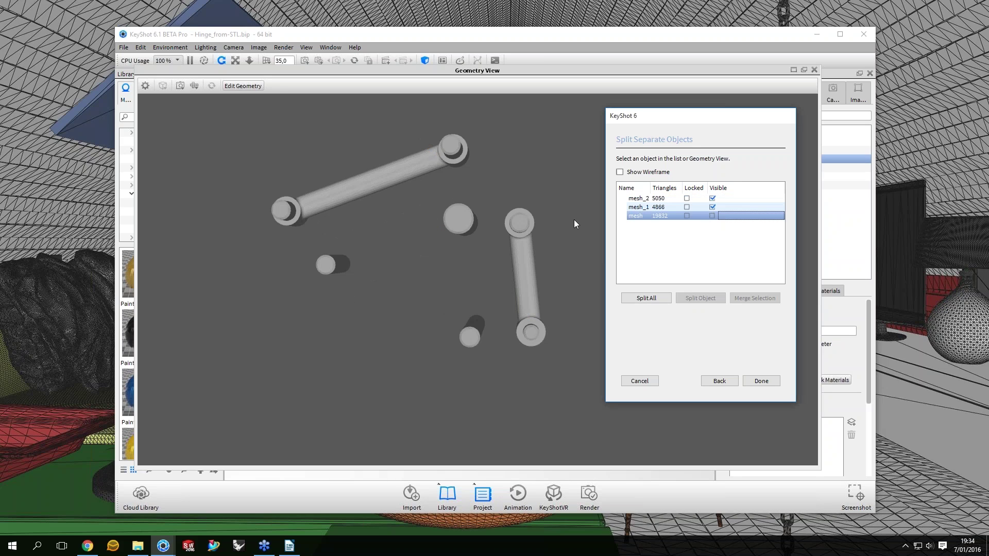
{"action": "left_click", "coordinate": [712, 207]}
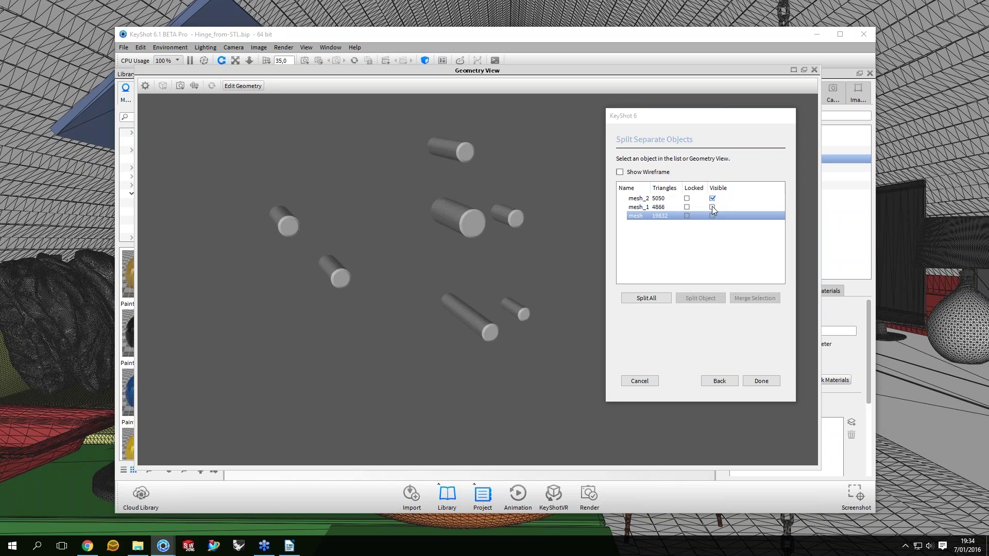
{"action": "right_click", "coordinate": [558, 190]}
{"action": "left_click", "coordinate": [557, 253]}
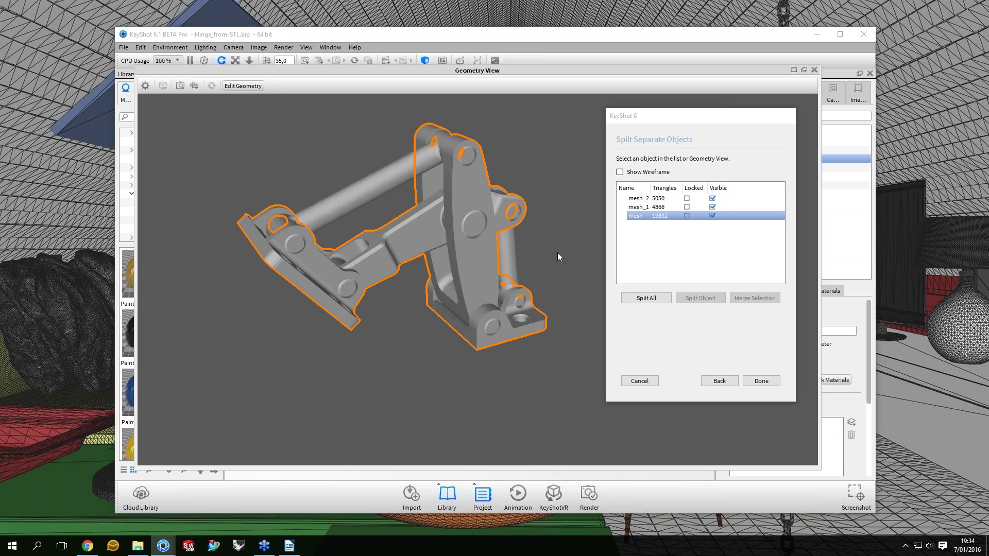
{"action": "left_click", "coordinate": [557, 253]}
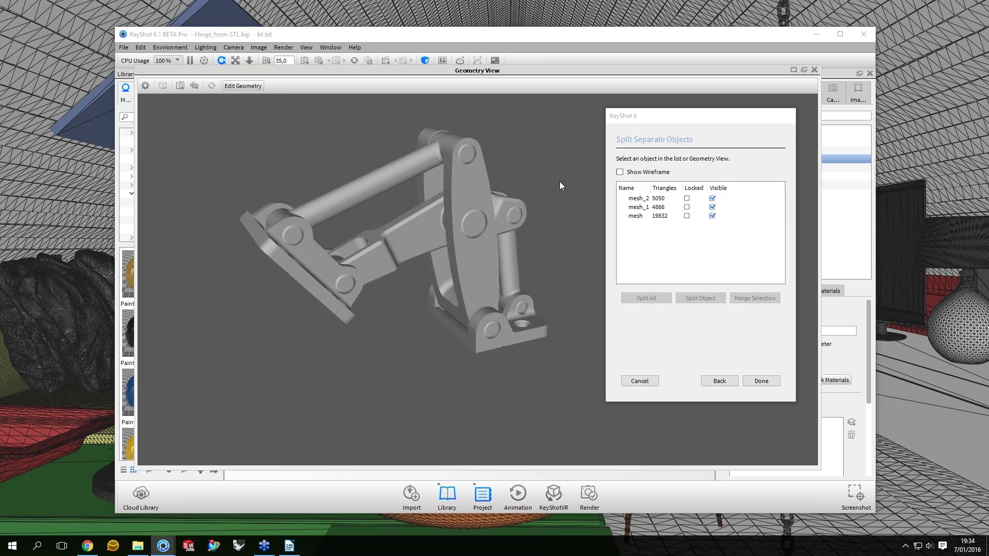
{"action": "left_click", "coordinate": [540, 191]}
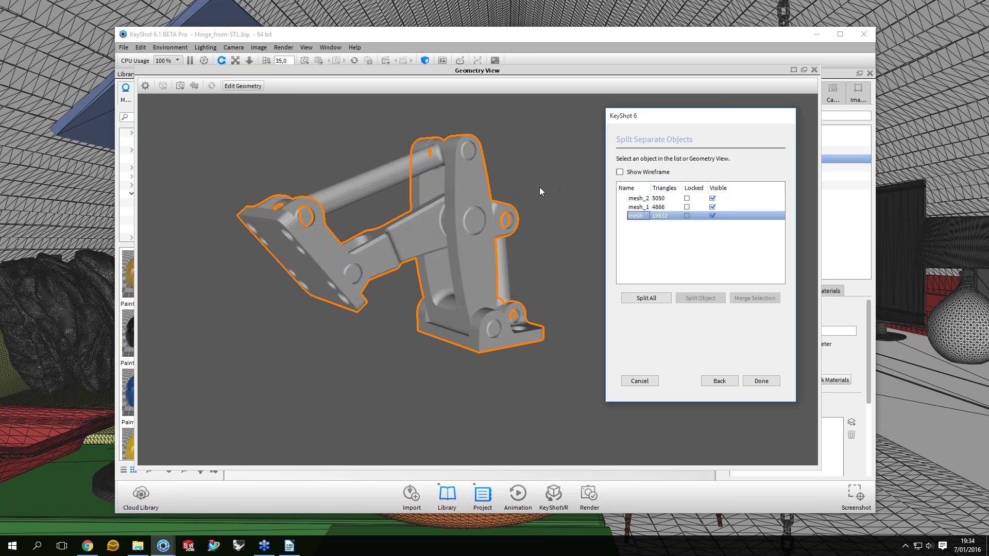
{"action": "left_click_drag", "start_coordinate": [539, 188], "coordinate": [585, 231]}
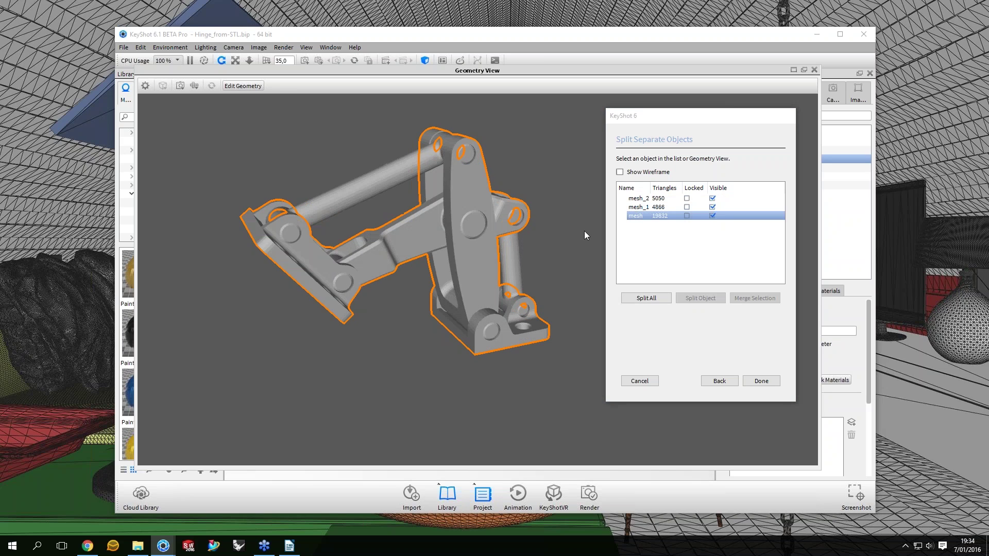
{"action": "left_click", "coordinate": [584, 236]}
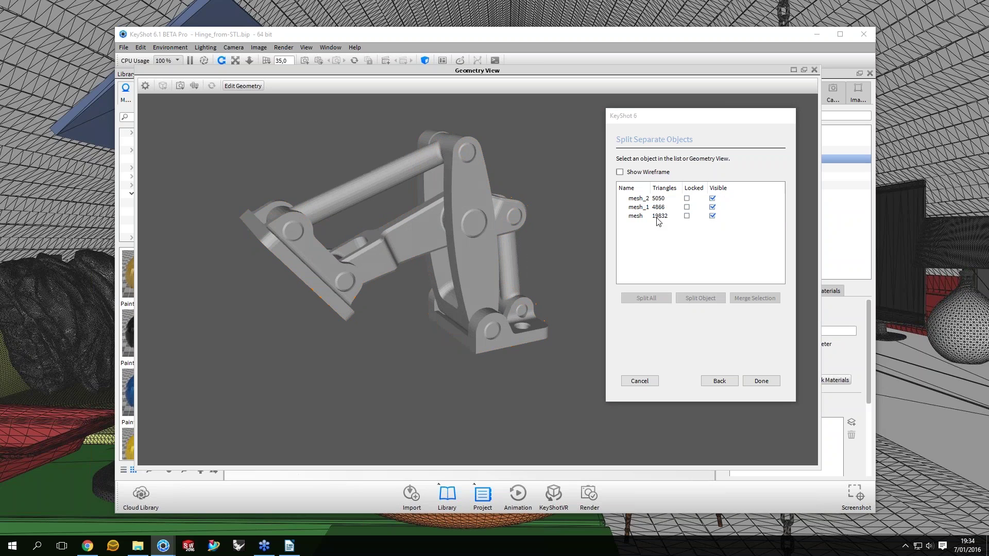
Merge the pins, the rods and the hinge body back into a single mesh
{"action": "left_click", "coordinate": [661, 254]}
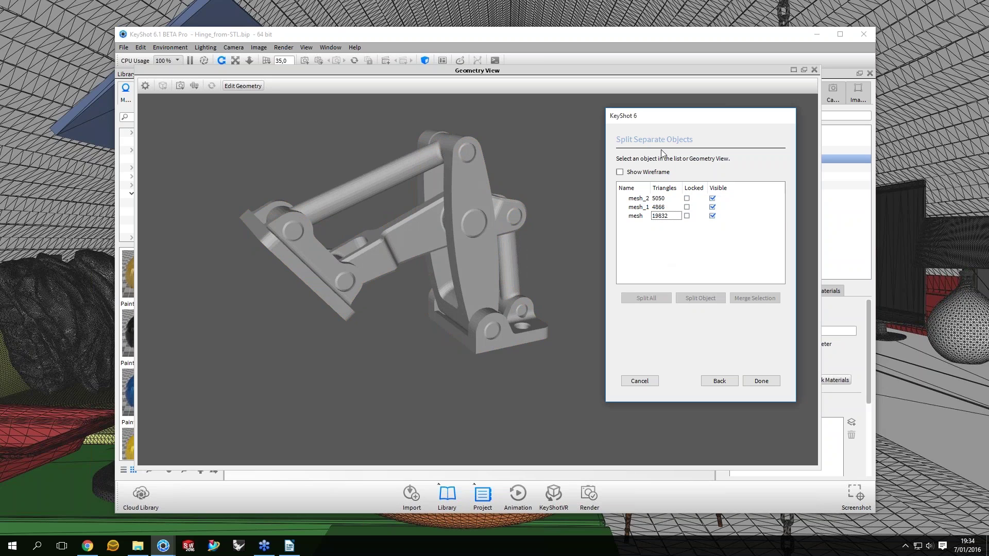
{"action": "left_click", "coordinate": [663, 217]}
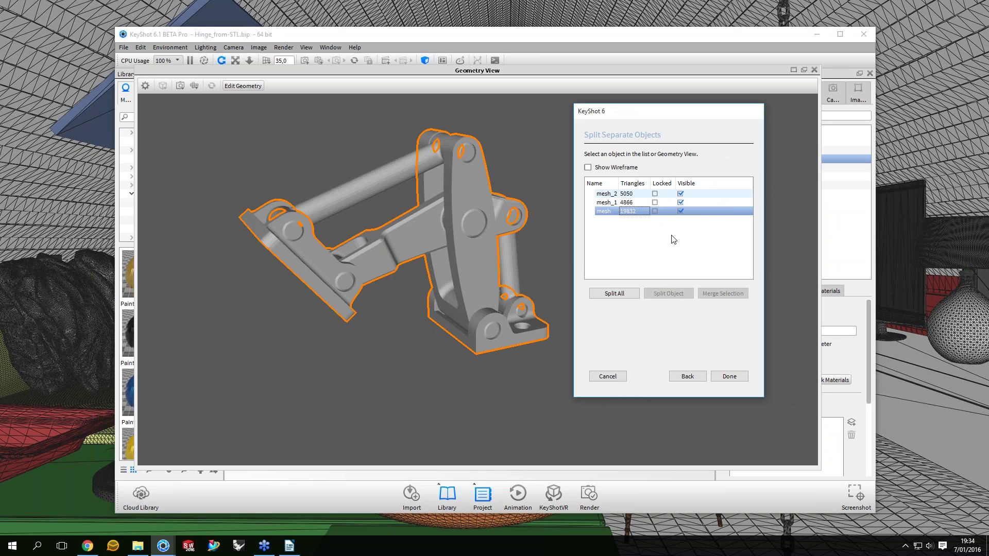
{"action": "left_click", "coordinate": [634, 194], "text": "shift"}
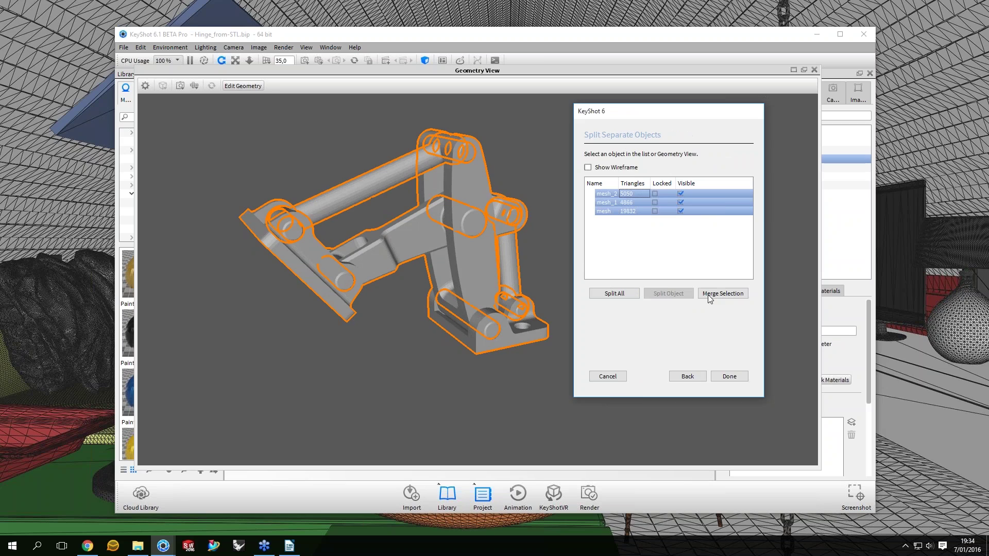
{"action": "left_click", "coordinate": [708, 295]}
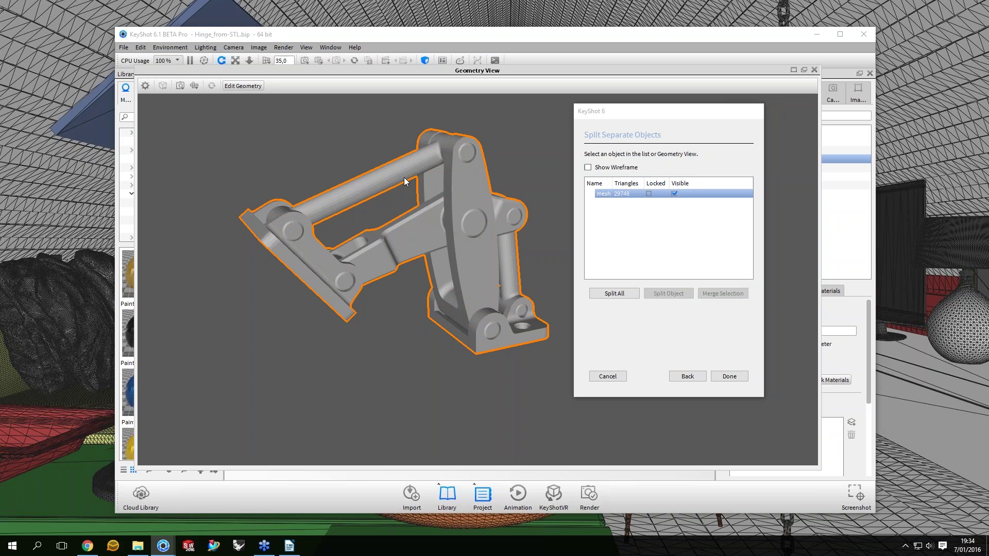
Split the whole hinge mesh into all its separate objects, check the side links, and finish the geometry edit
{"action": "left_click_drag", "start_coordinate": [405, 181], "coordinate": [499, 187]}
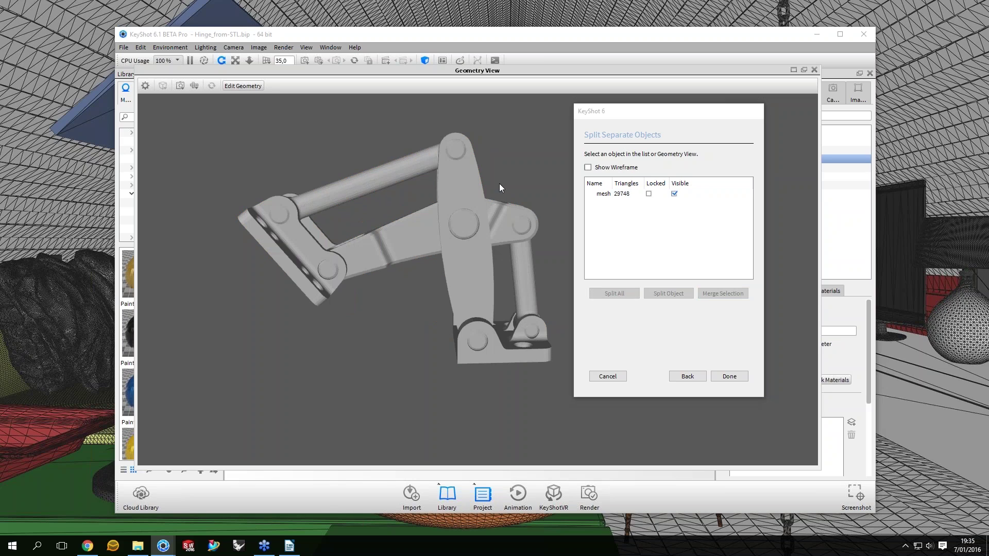
{"action": "left_click", "coordinate": [604, 194]}
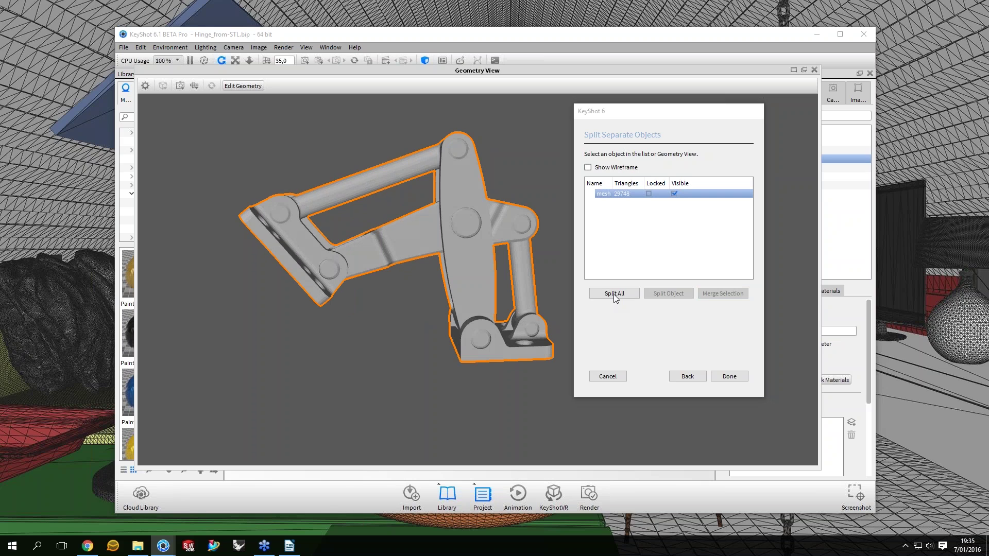
{"action": "left_click", "coordinate": [614, 294]}
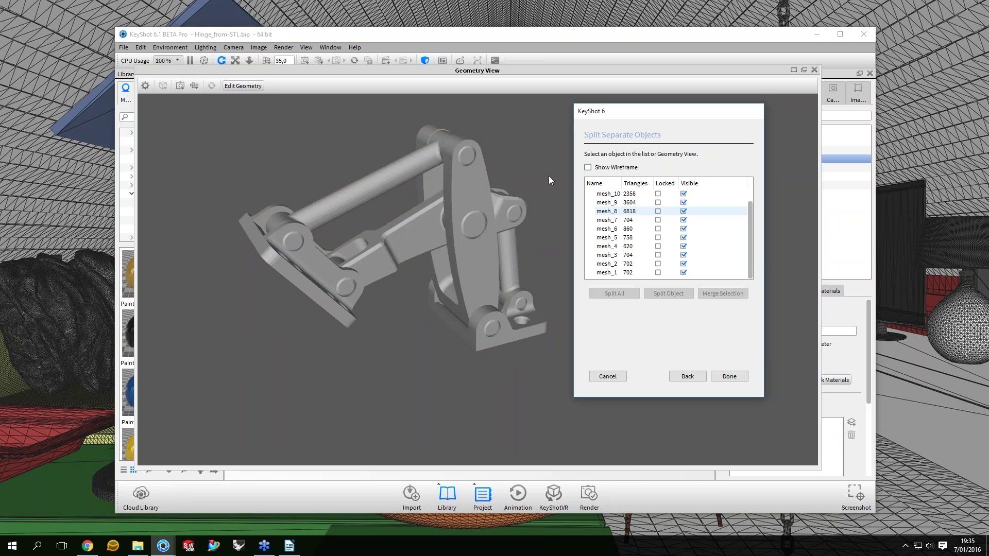
{"action": "left_click", "coordinate": [495, 215]}
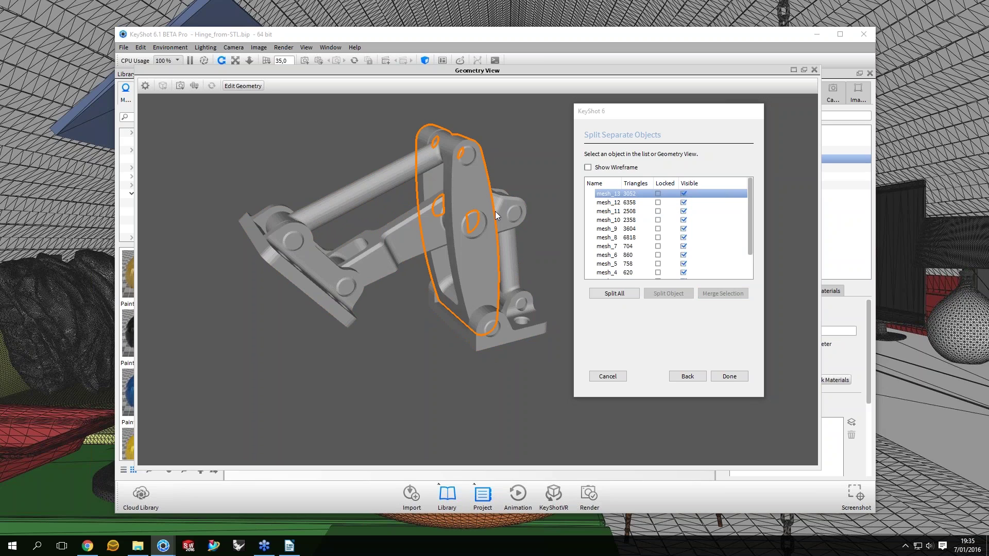
{"action": "left_click", "coordinate": [729, 376]}
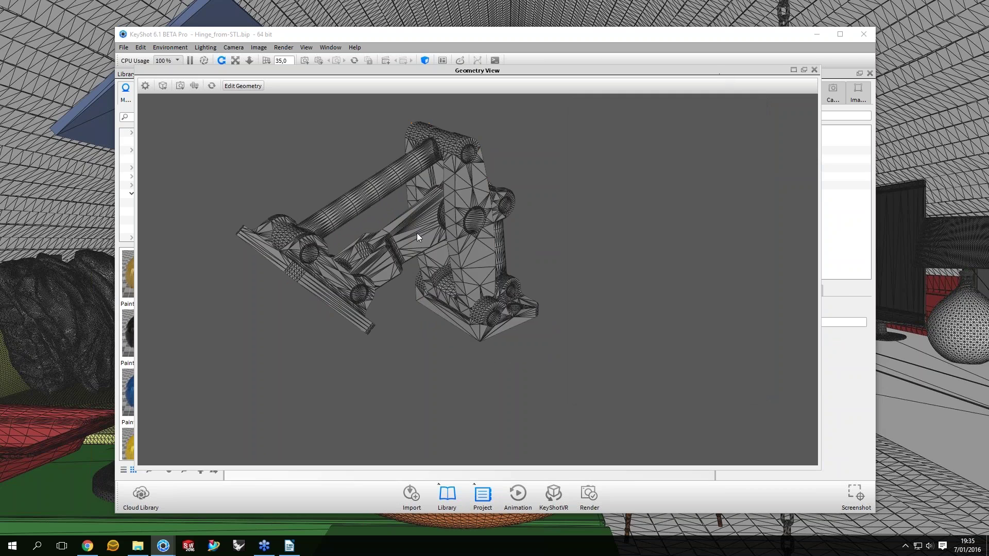
Close Geometry View and select several hinge parts, including the upper rod and middle arm, to check their separation
{"action": "key", "text": "o"}
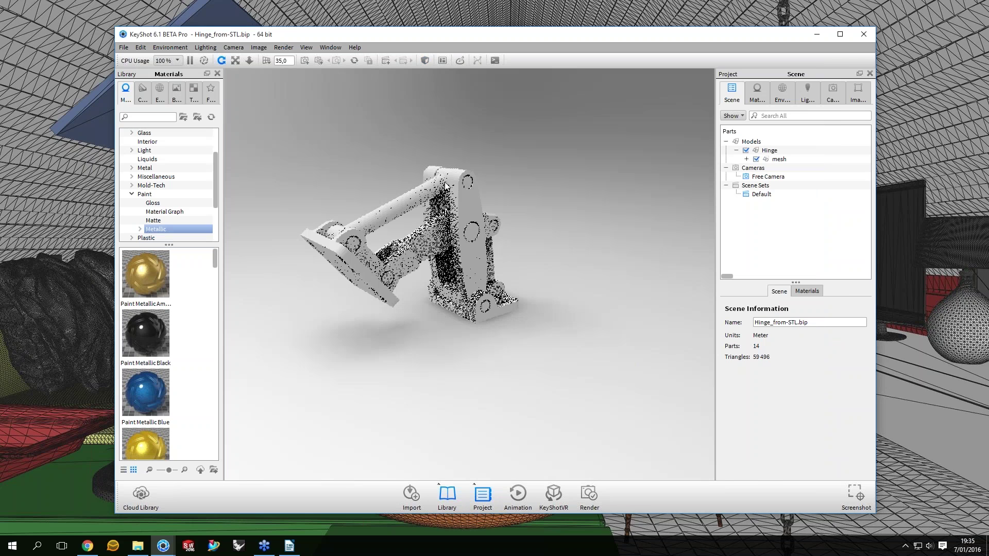
{"action": "left_click", "coordinate": [446, 187]}
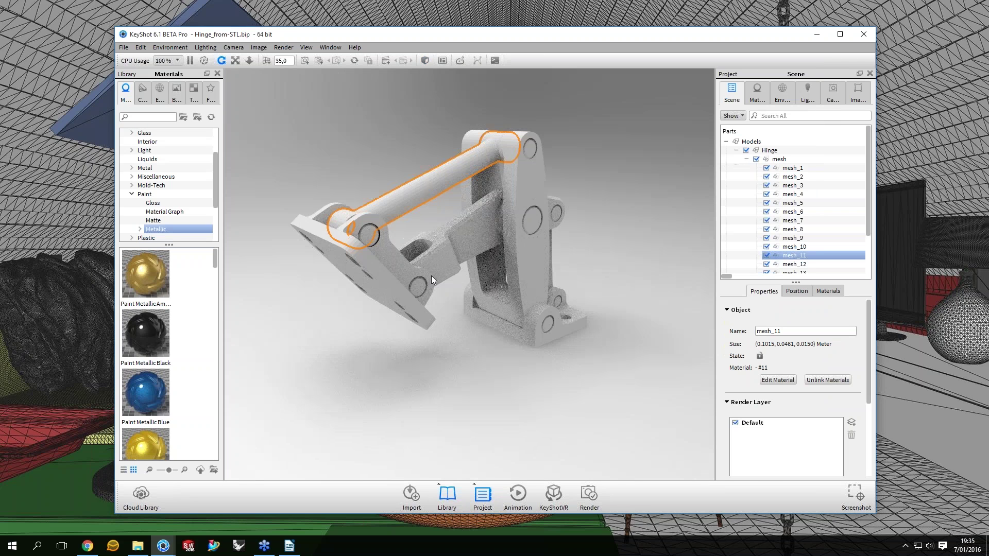
{"action": "left_click", "coordinate": [431, 278]}
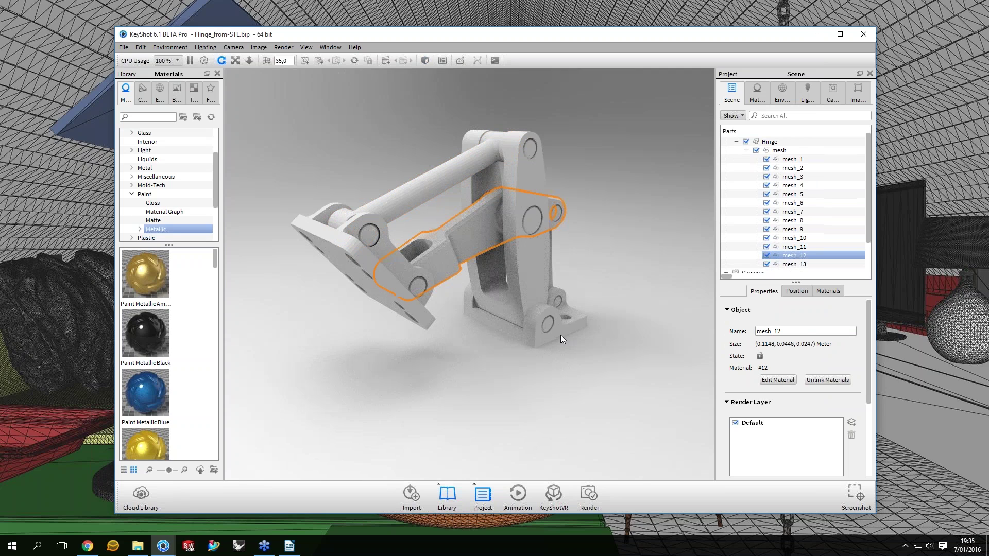
{"action": "left_click", "coordinate": [560, 335]}
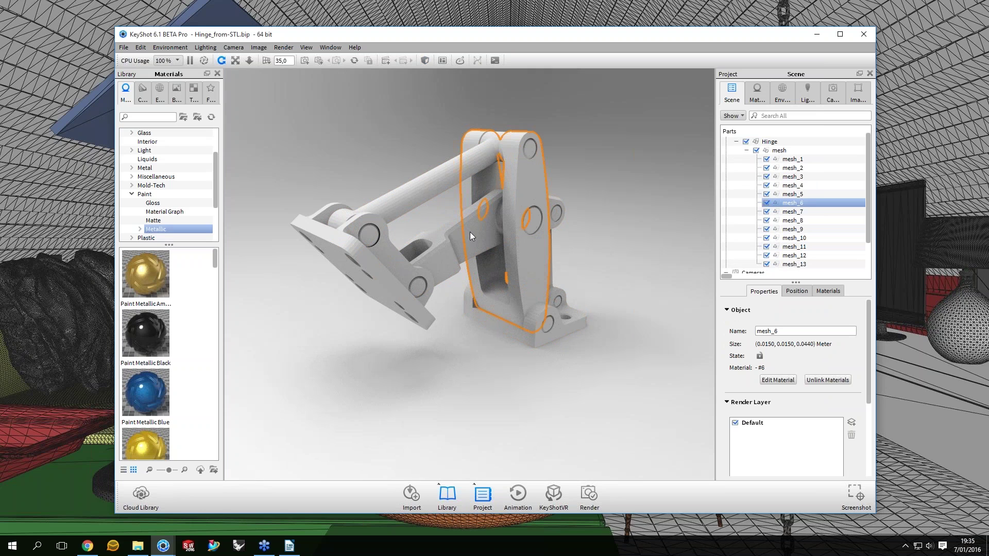
Show only the slanted end plate of the hinge and inspect its mesh around the pin holes
{"action": "left_click_drag", "start_coordinate": [470, 232], "coordinate": [391, 214]}
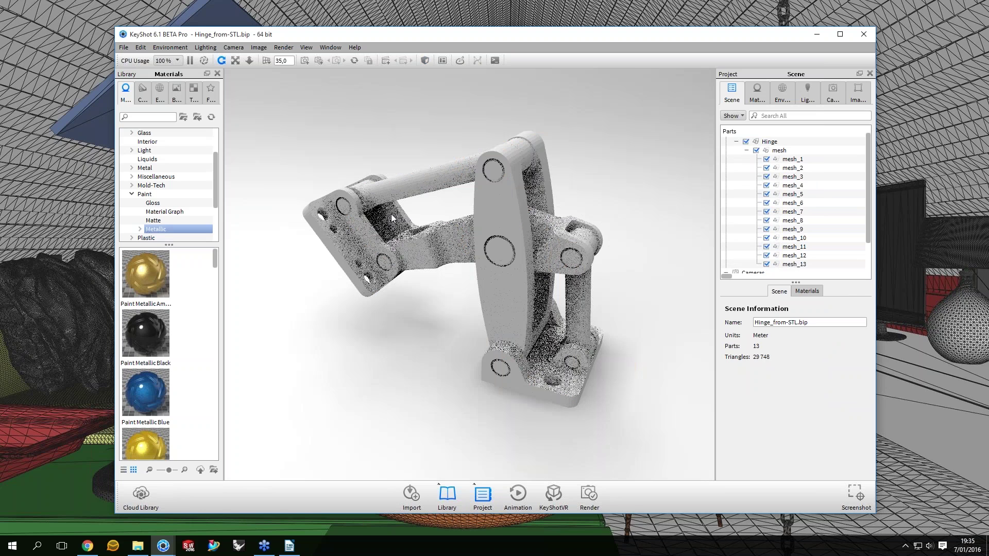
{"action": "scroll", "coordinate": [391, 214], "scroll_direction": "up", "scroll_amount": 5}
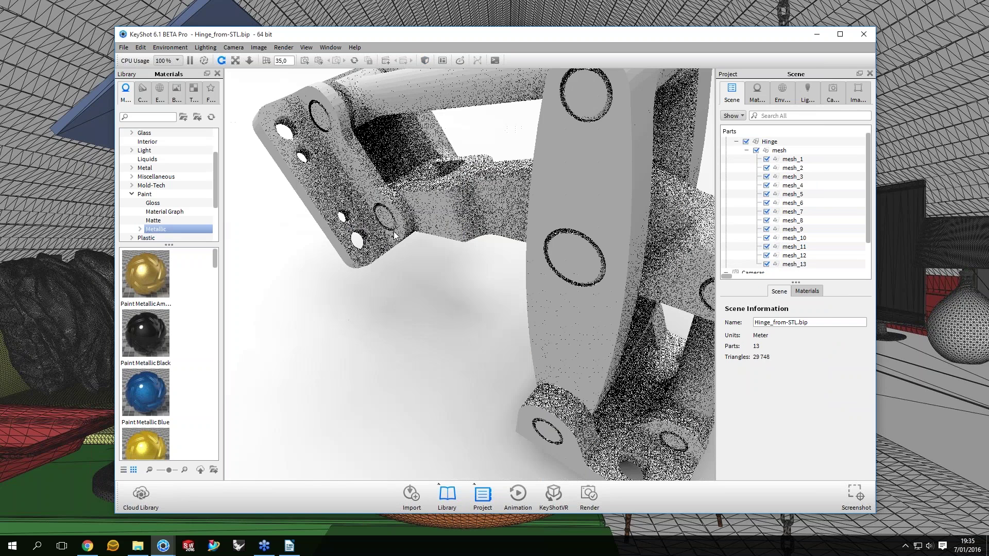
{"action": "scroll", "coordinate": [394, 236], "scroll_direction": "down", "scroll_amount": 5}
{"action": "right_click", "coordinate": [394, 234]}
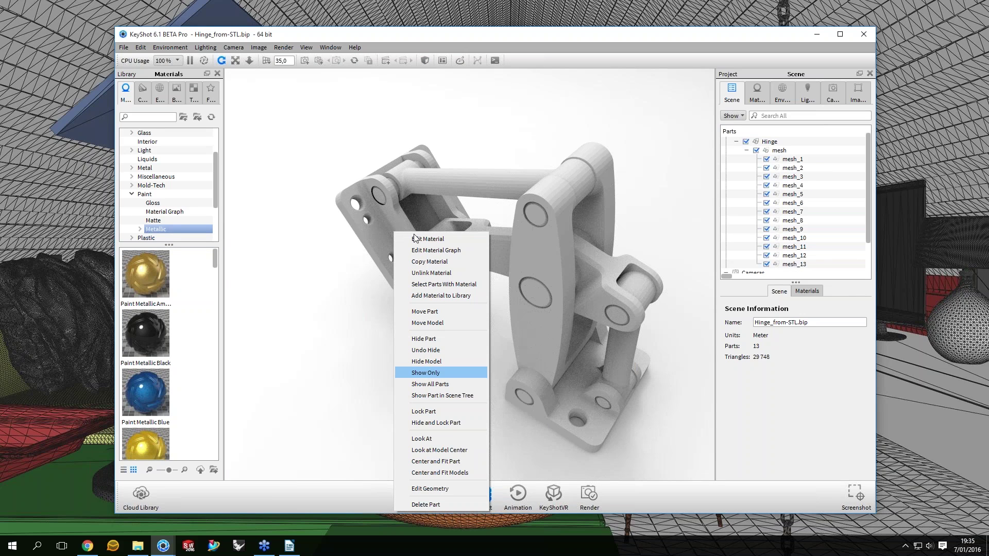
{"action": "key", "text": "Return"}
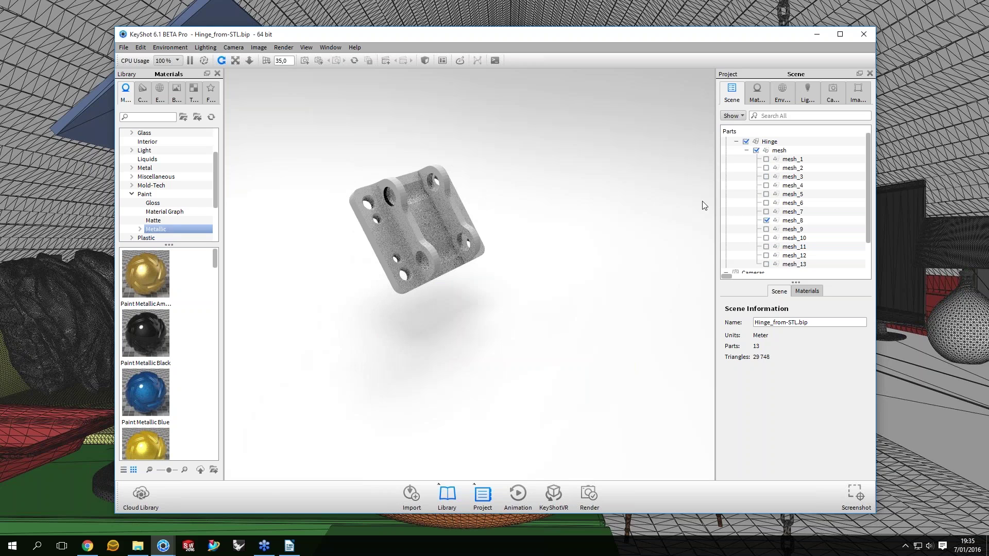
{"action": "left_click_drag", "start_coordinate": [704, 205], "coordinate": [467, 213]}
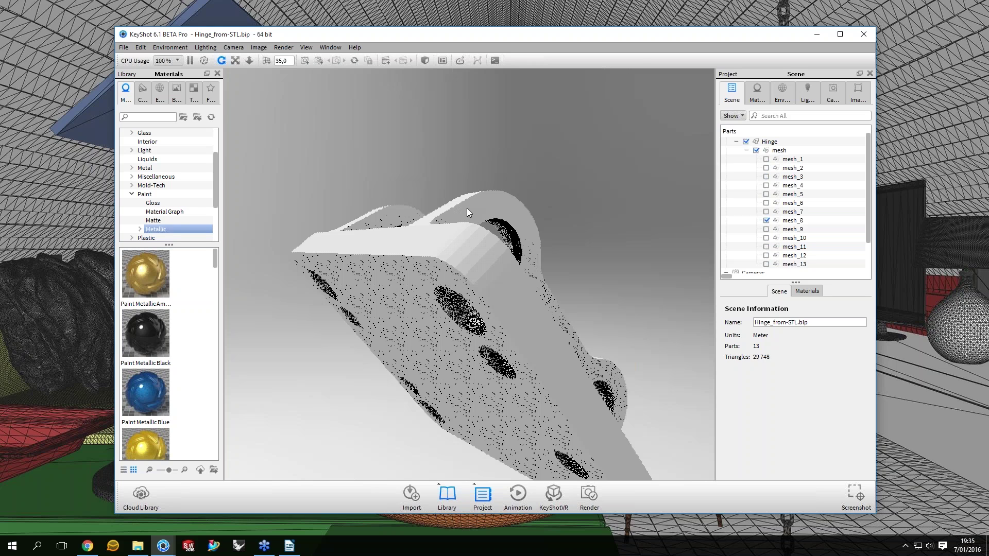
{"action": "left_click_drag", "start_coordinate": [467, 208], "coordinate": [401, 166]}
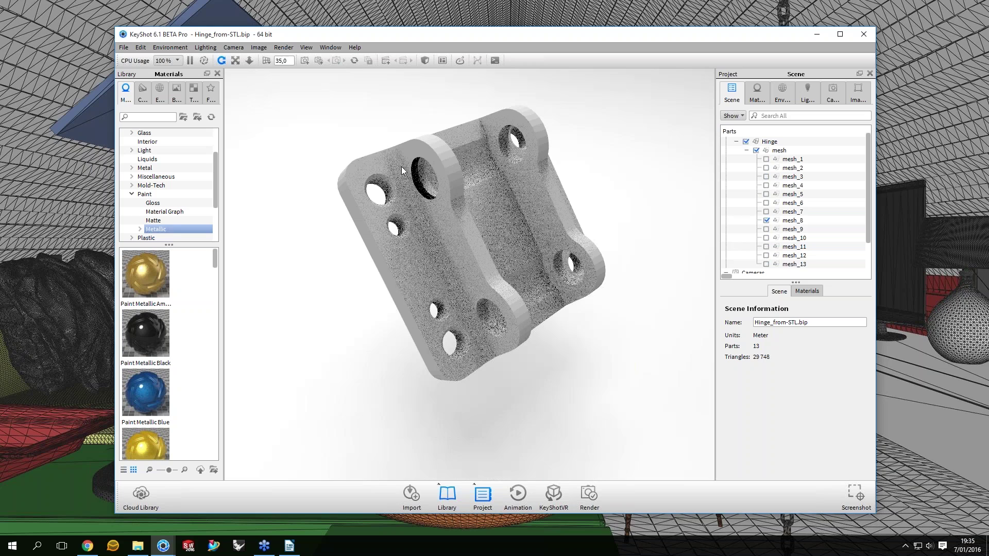
{"action": "left_click_drag", "start_coordinate": [401, 167], "coordinate": [447, 135]}
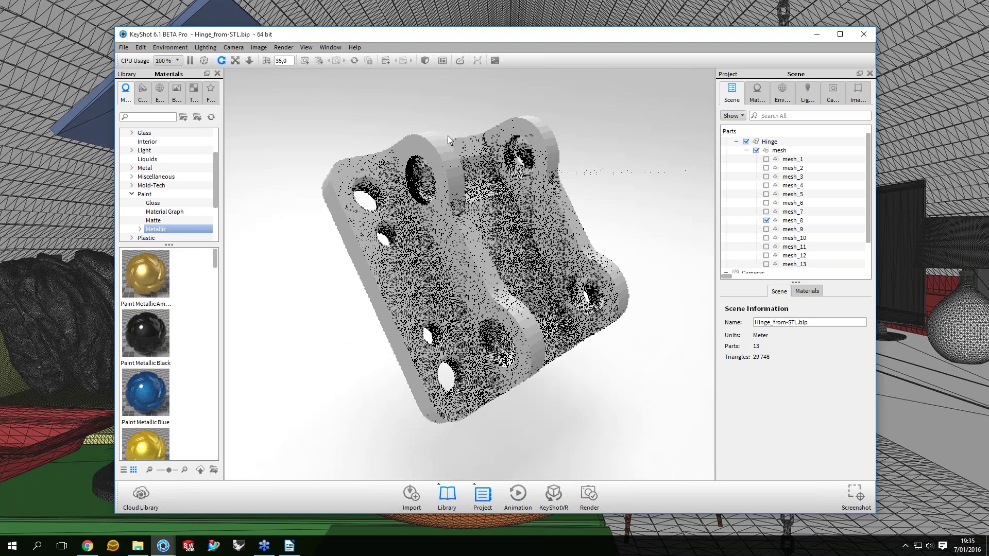
{"action": "left_click_drag", "start_coordinate": [447, 135], "coordinate": [469, 414]}
Open the hinge plate in the geometry editor's Close Mesh mode and close the small 6-edge boundary in the far pin hole
{"action": "right_click", "coordinate": [469, 414]}
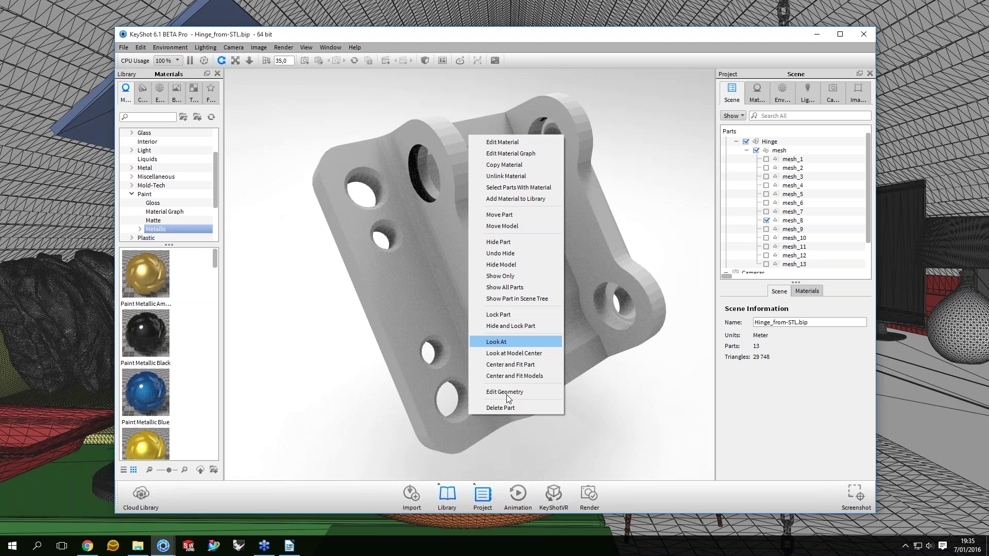
{"action": "left_click", "coordinate": [506, 393]}
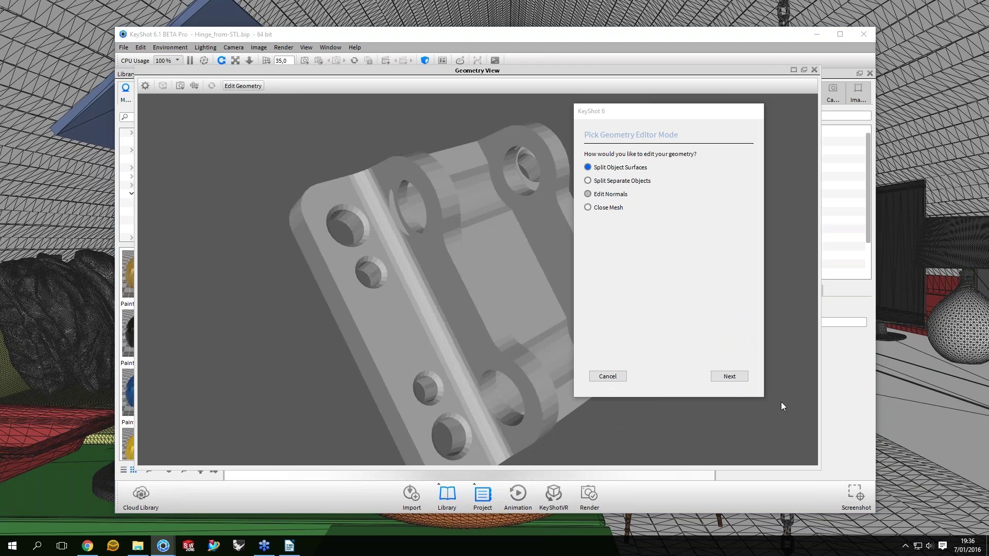
{"action": "left_click", "coordinate": [597, 207]}
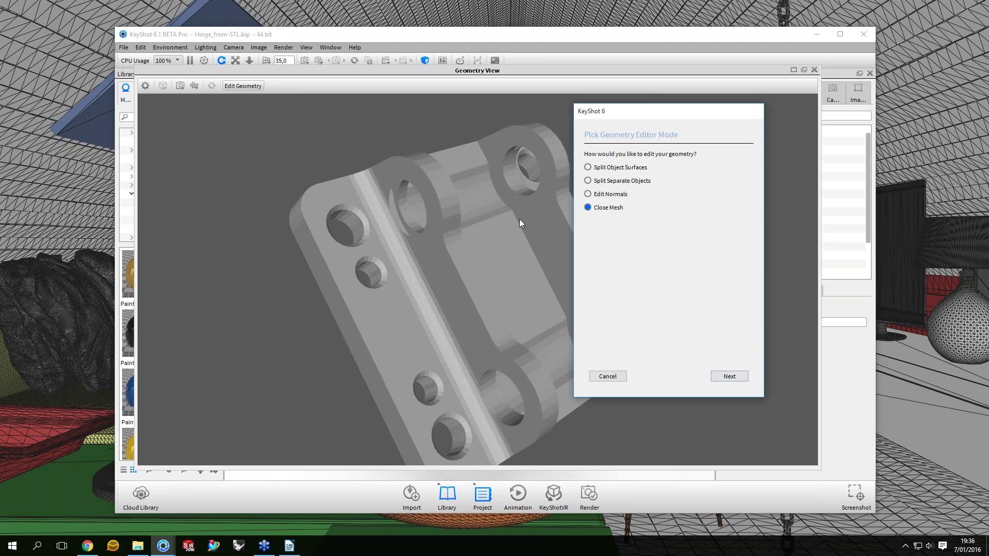
{"action": "key", "text": "Return"}
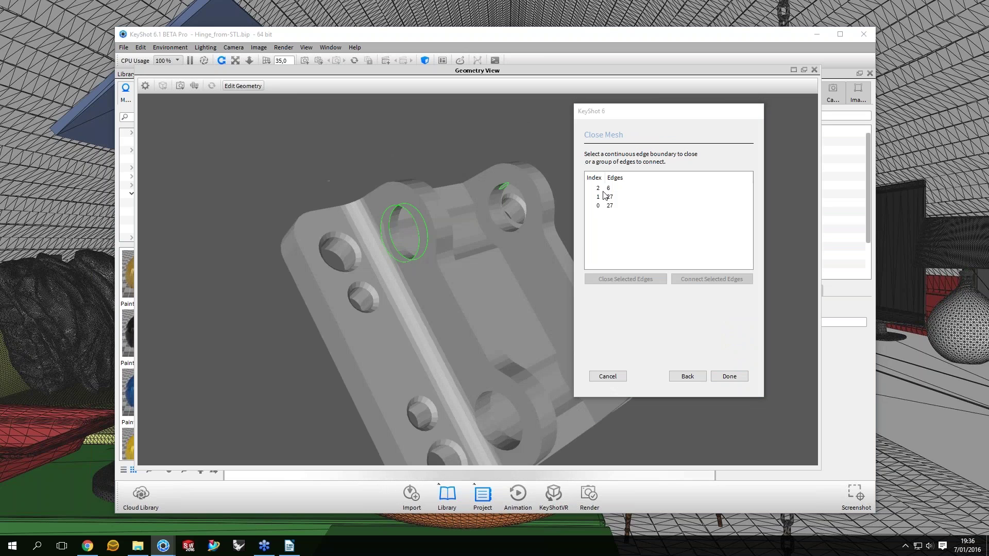
{"action": "left_click", "coordinate": [603, 189]}
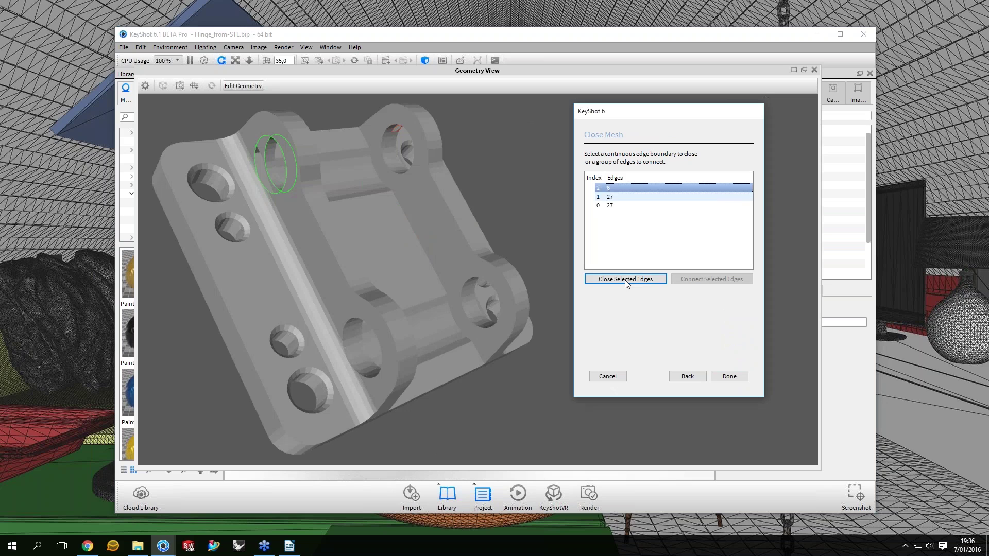
{"action": "left_click", "coordinate": [626, 280]}
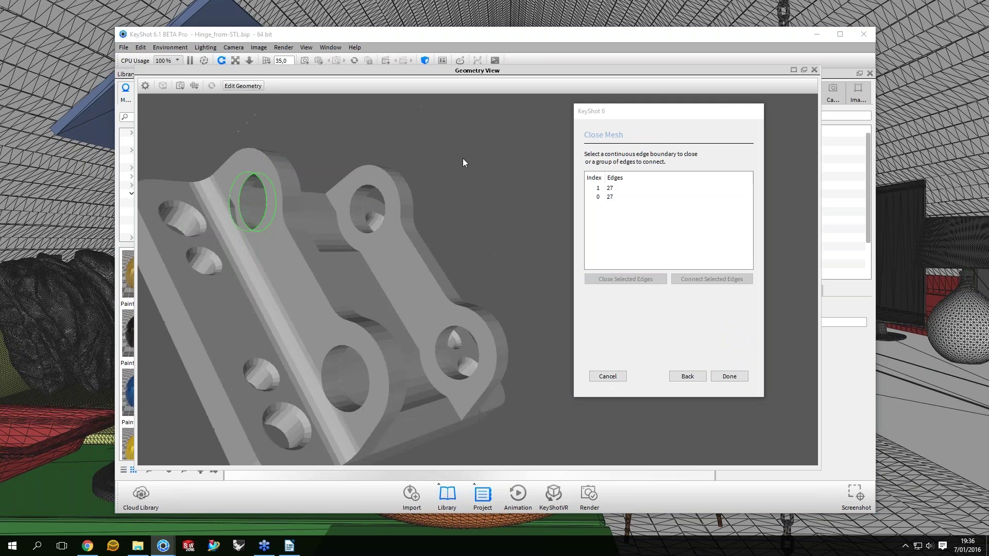
Select both 27-edge circular boundaries of the near upper pin hole and connect them to each other
{"action": "left_click_drag", "start_coordinate": [463, 163], "coordinate": [617, 195]}
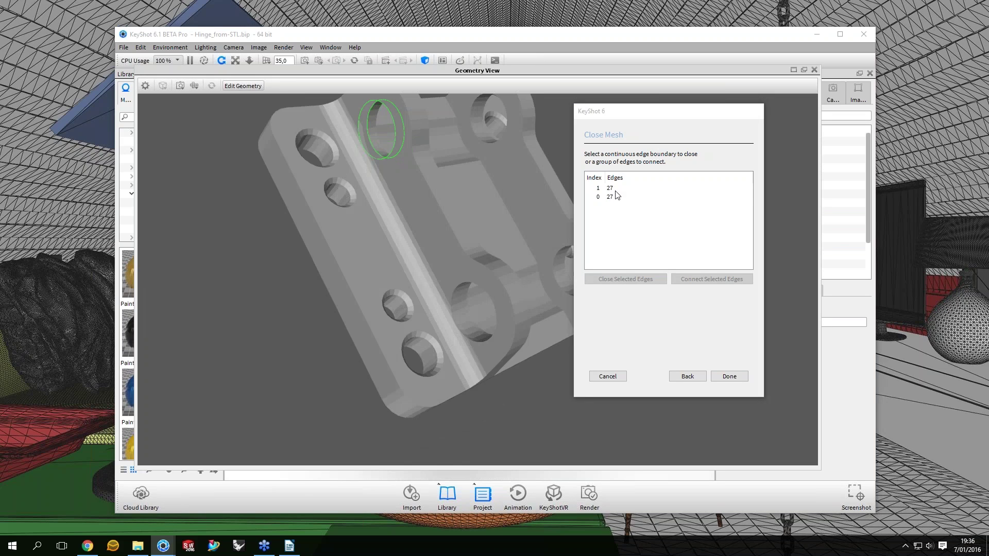
{"action": "left_click", "coordinate": [601, 188]}
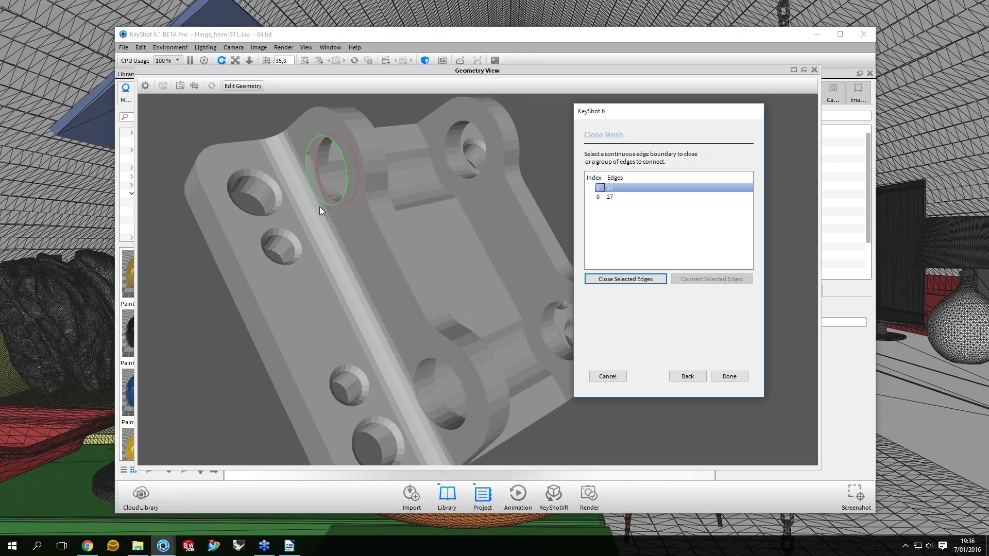
{"action": "left_click", "coordinate": [608, 191], "text": "ctrl"}
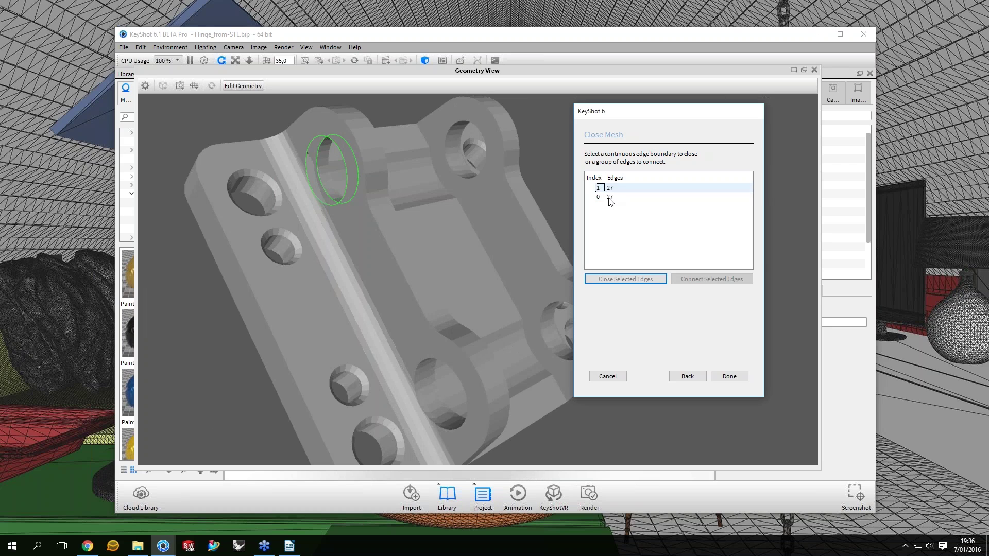
{"action": "left_click", "coordinate": [609, 190]}
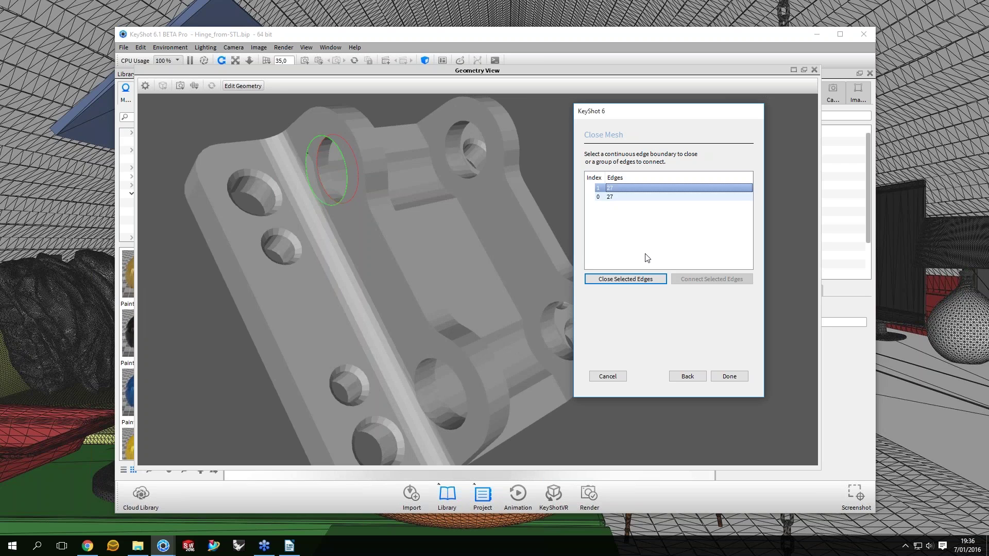
{"action": "left_click", "coordinate": [339, 131], "text": "ctrl"}
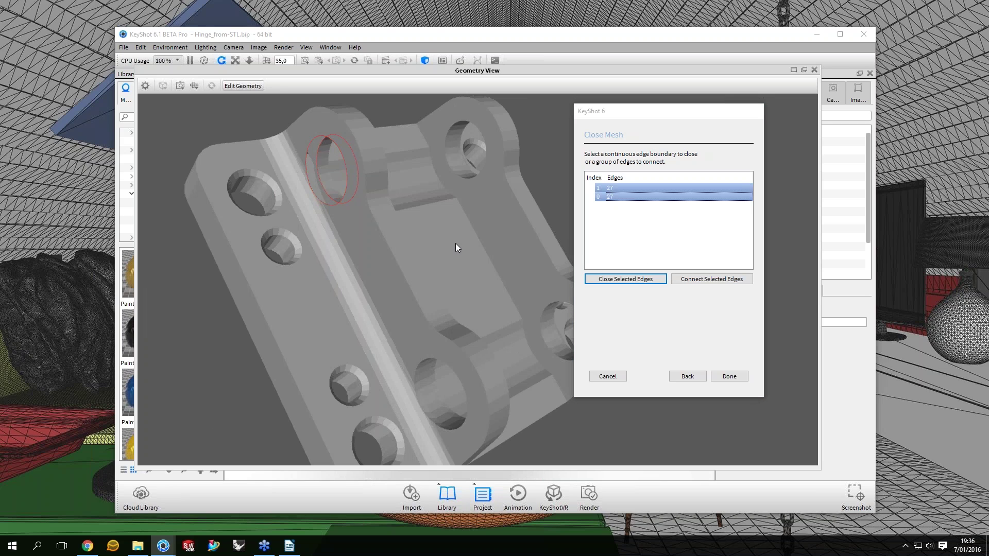
{"action": "scroll", "coordinate": [455, 243], "scroll_direction": "down", "scroll_amount": 2}
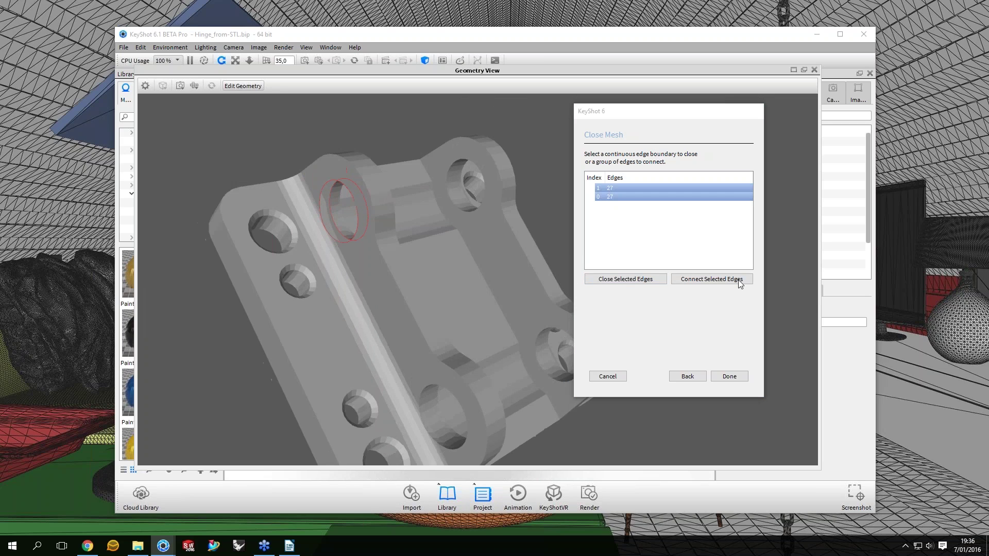
{"action": "left_click", "coordinate": [739, 281]}
{"action": "left_click", "coordinate": [610, 196], "text": "ctrl"}
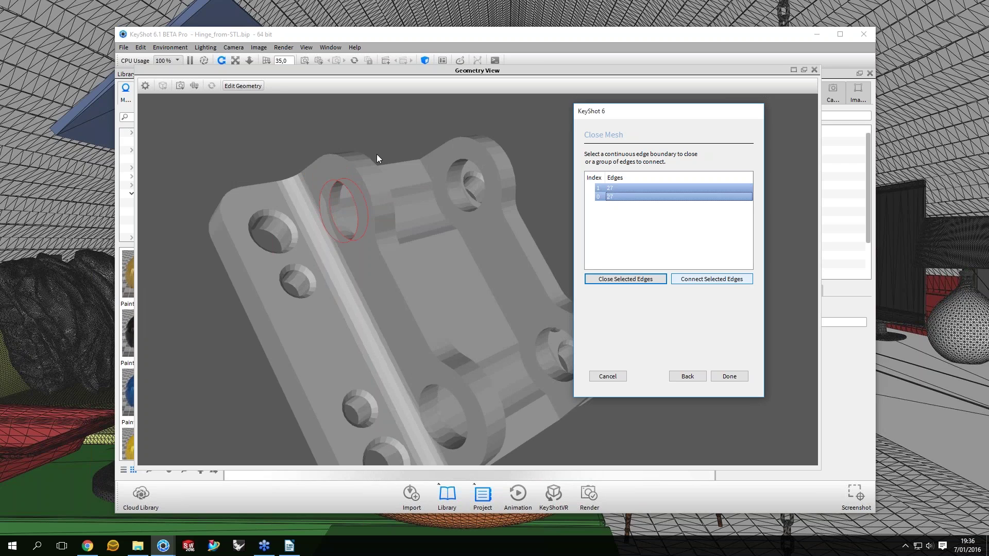
{"action": "left_click", "coordinate": [347, 181]}
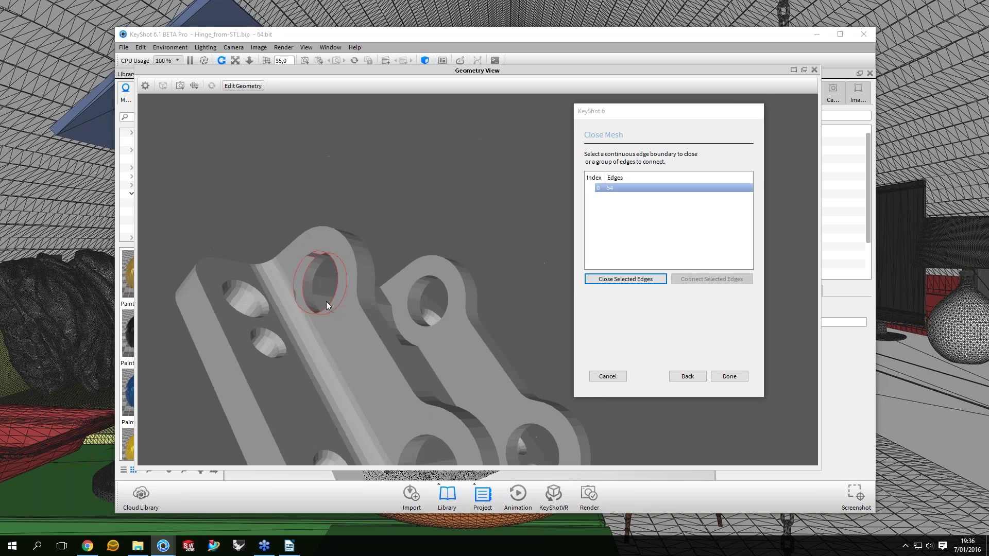
Close the remaining joined boundary in the near upper pin hole, finish the mesh edit, and exit Geometry View
{"action": "left_click_drag", "start_coordinate": [326, 302], "coordinate": [272, 245]}
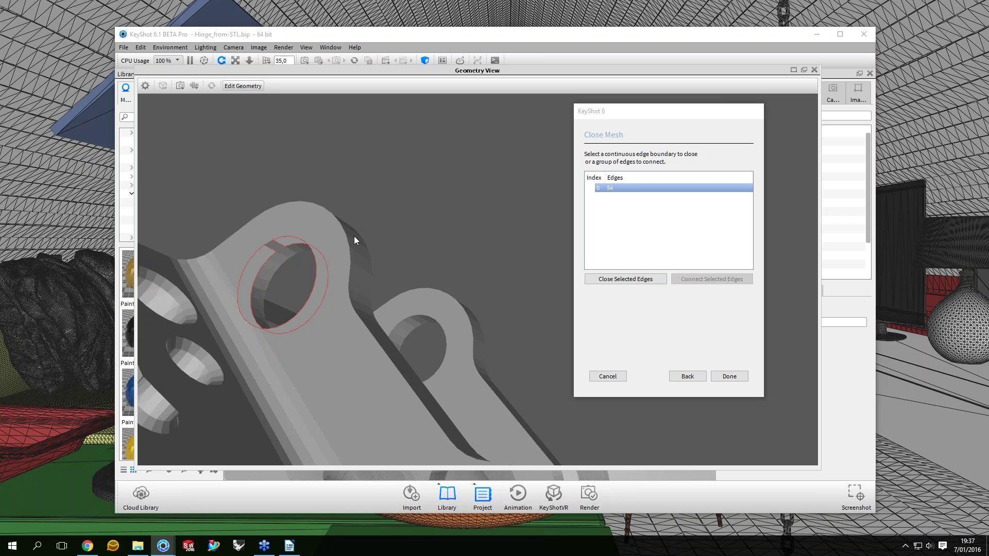
{"action": "left_click", "coordinate": [607, 188]}
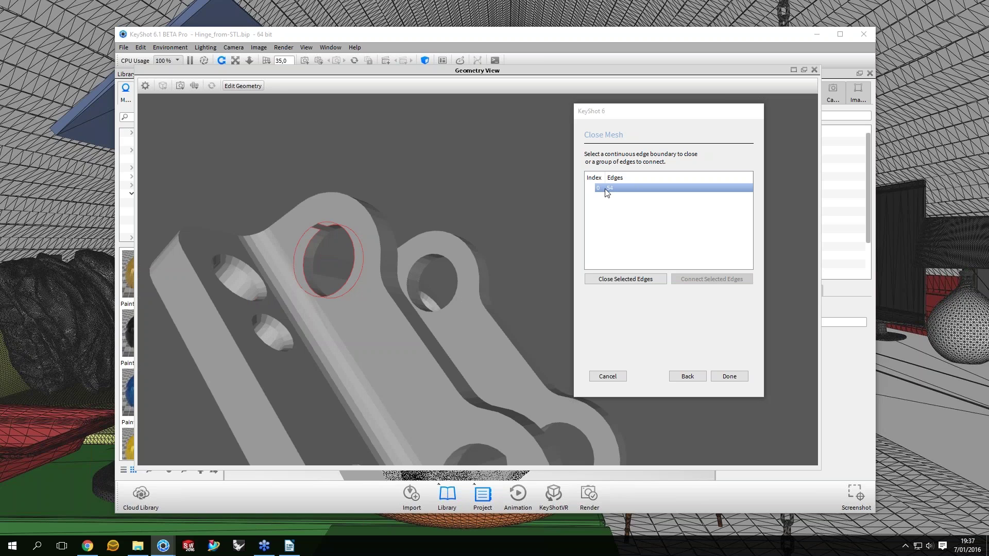
{"action": "left_click", "coordinate": [611, 279]}
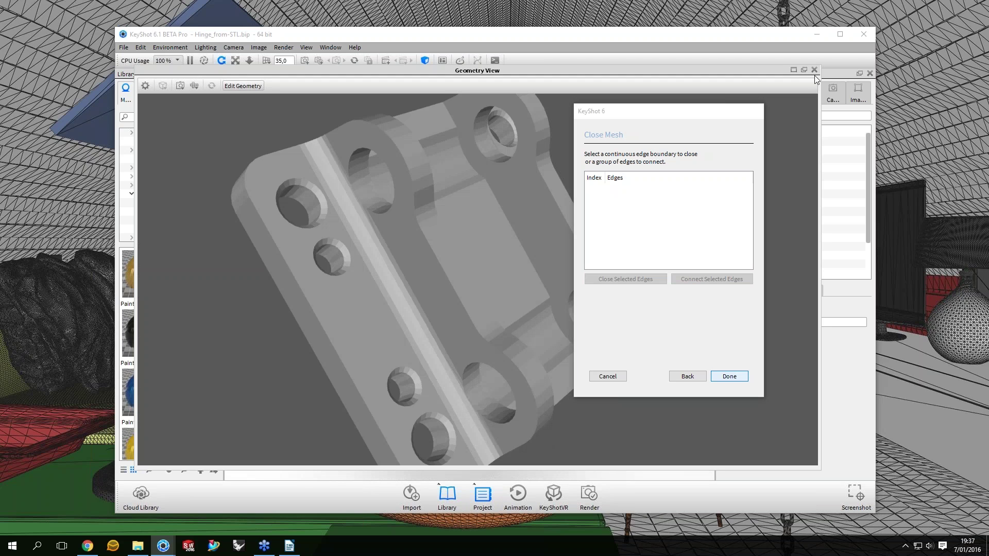
{"action": "key", "text": "Return"}
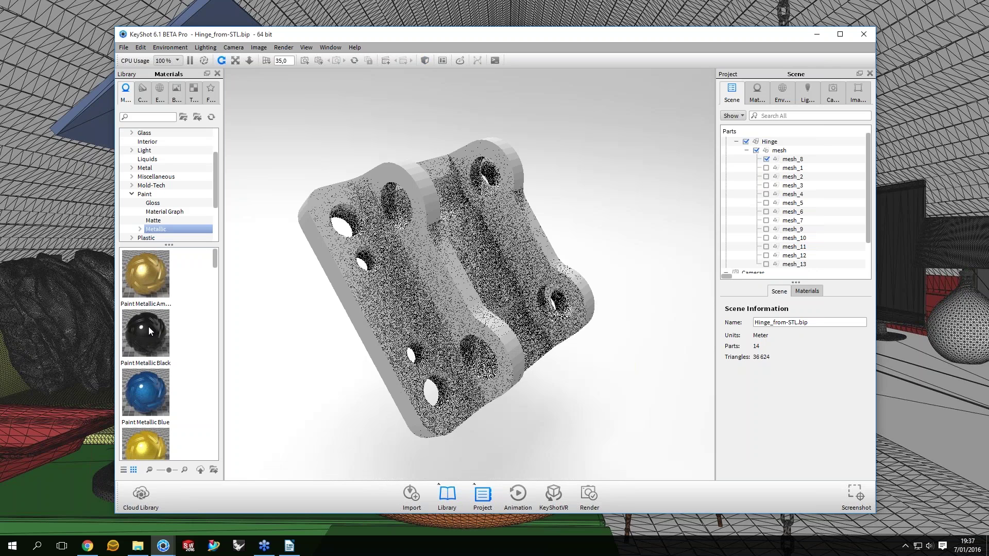
{"action": "mouse_move", "coordinate": [148, 327]}
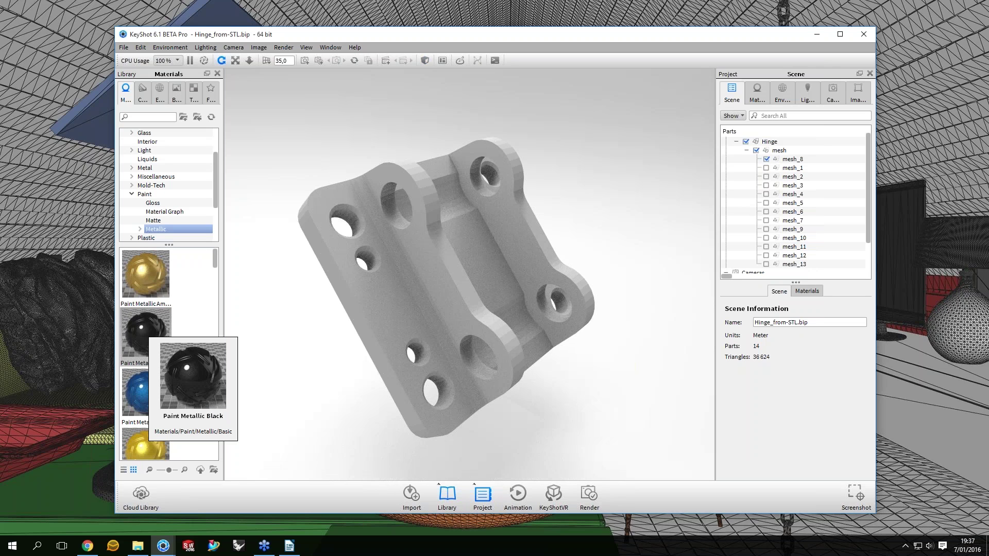
Apply the Paint Metallic Black material to the hinge base bracket and light the scene with the 3 Panels Straight 2k environment
{"action": "left_click_drag", "start_coordinate": [149, 327], "coordinate": [446, 288]}
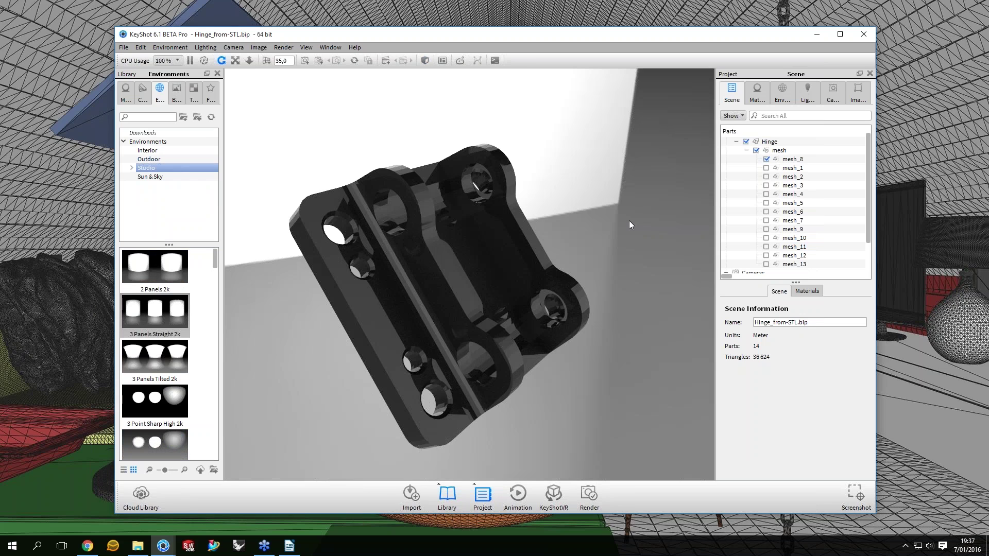
Switch the background to a plain color and rotate the environment lighting to show the shading on the bracket
{"action": "key", "text": "c"}
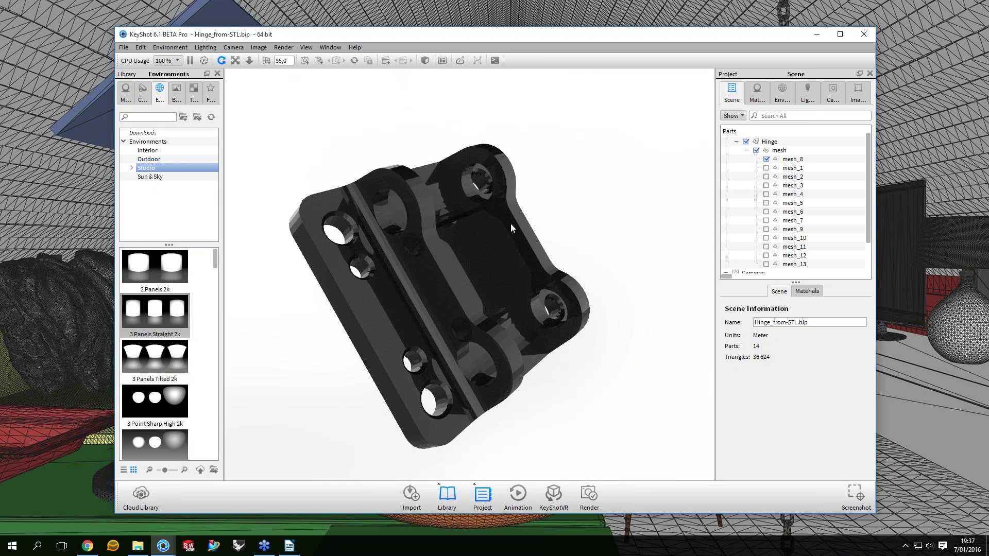
{"action": "left_click_drag", "start_coordinate": [511, 224], "coordinate": [514, 233], "text": "ctrl"}
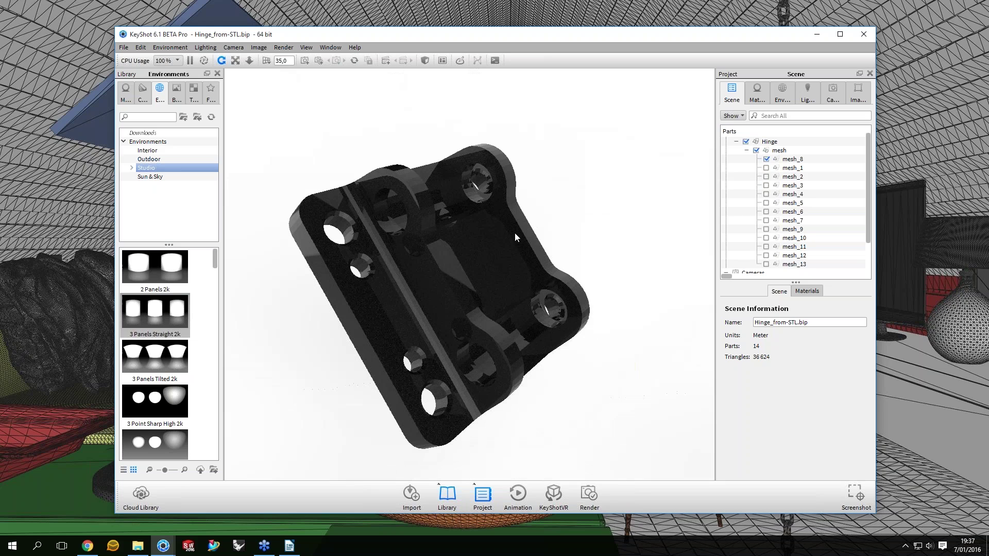
{"action": "left_click_drag", "start_coordinate": [515, 233], "coordinate": [550, 406]}
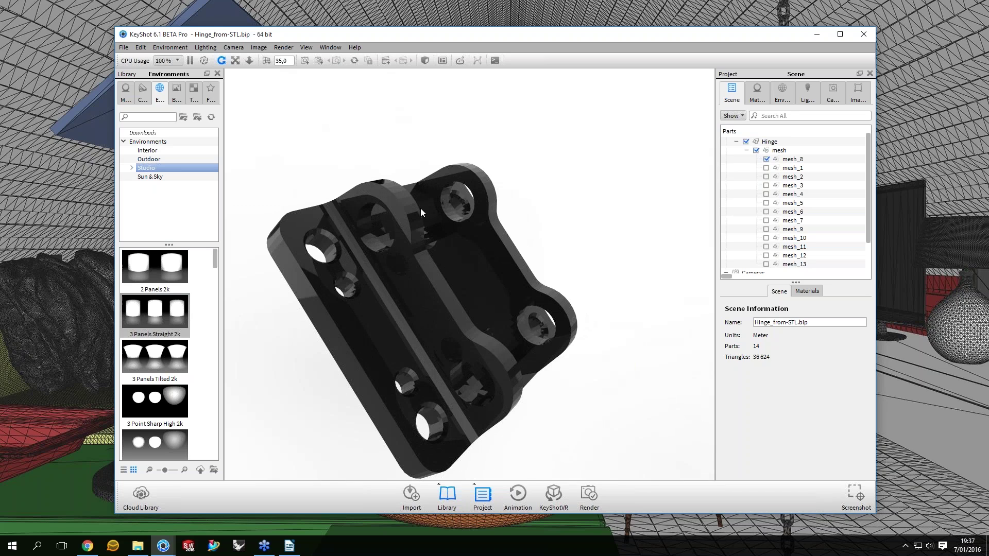
{"action": "left_click_drag", "start_coordinate": [421, 208], "coordinate": [482, 490]}
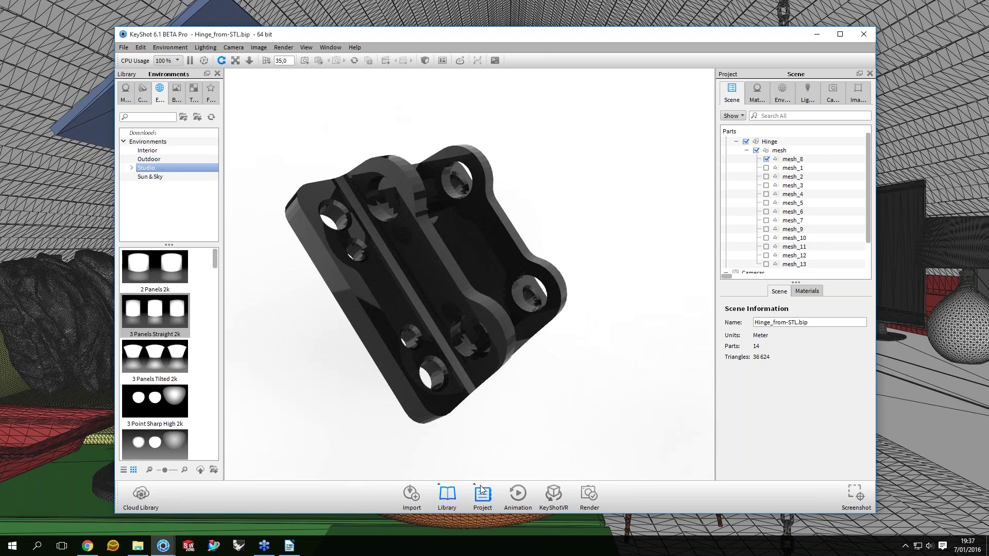
Open the bracket in the geometry editor's Edit Normals mode and calculate its vertex normals with a minimum edge angle of 45
{"action": "left_click", "coordinate": [425, 60]}
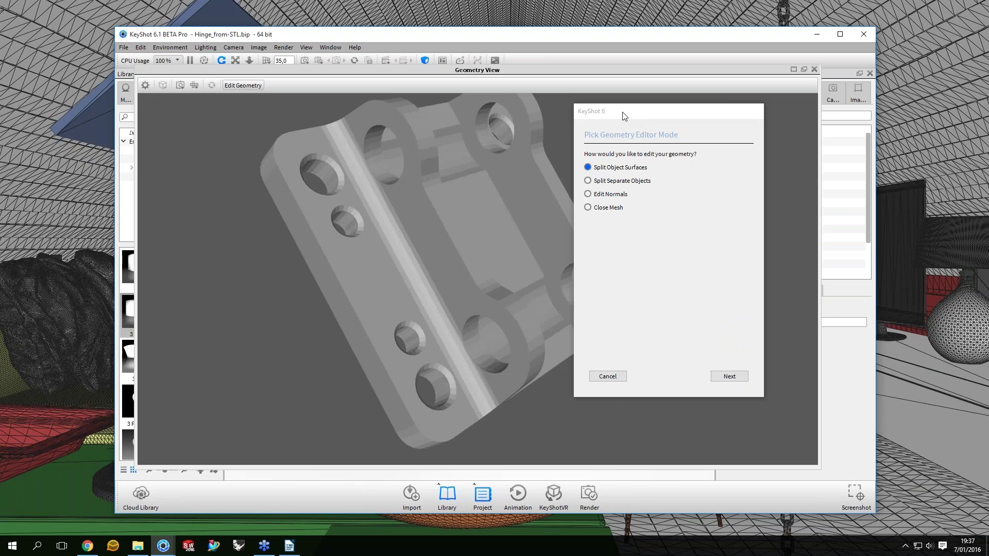
{"action": "left_click_drag", "start_coordinate": [624, 116], "coordinate": [685, 109]}
{"action": "left_click", "coordinate": [649, 188]}
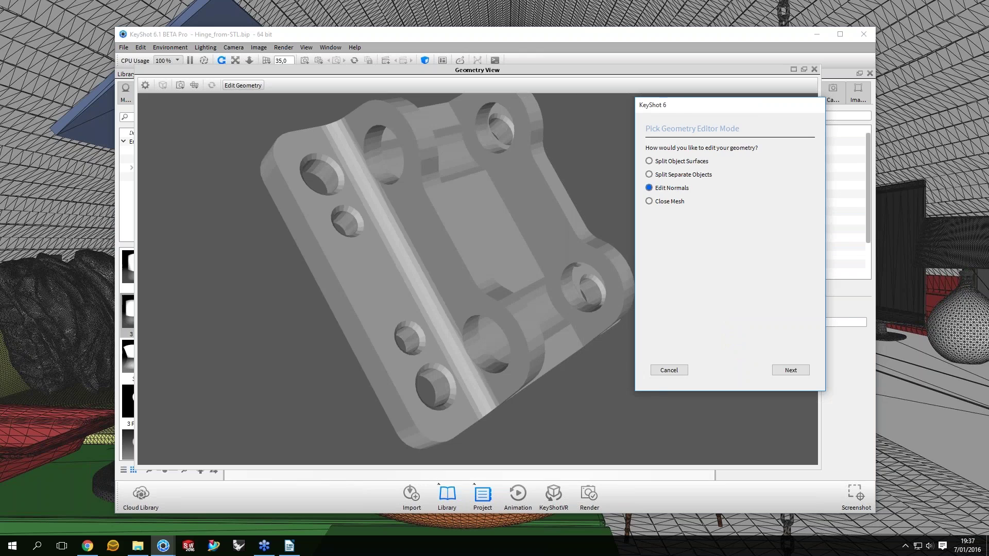
{"action": "key", "text": "Return"}
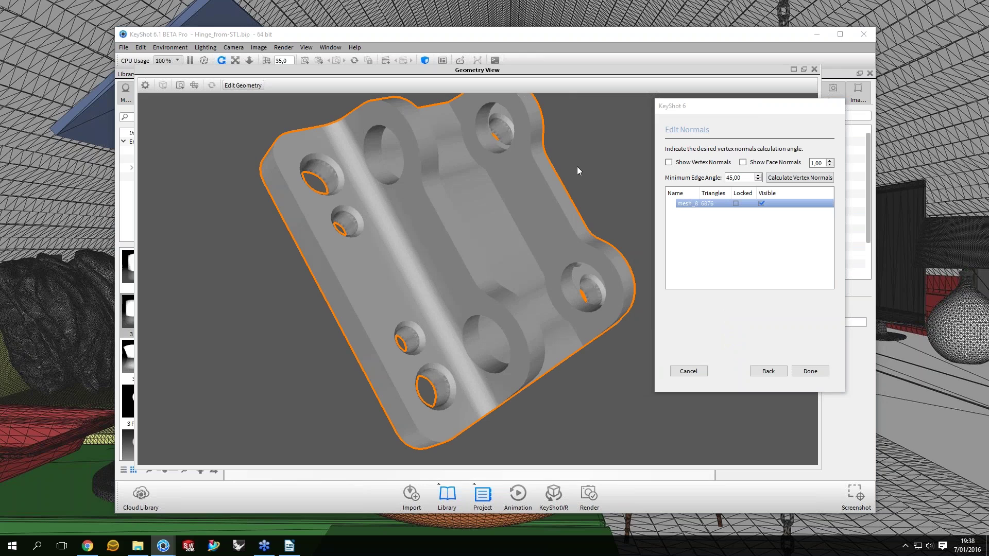
{"action": "left_click_drag", "start_coordinate": [313, 166], "coordinate": [314, 177]}
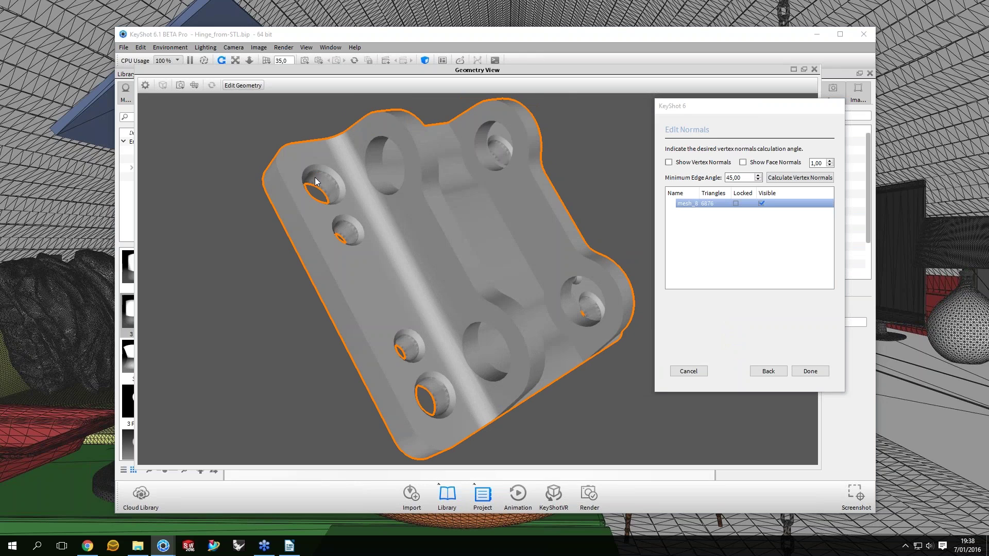
{"action": "left_click", "coordinate": [323, 177]}
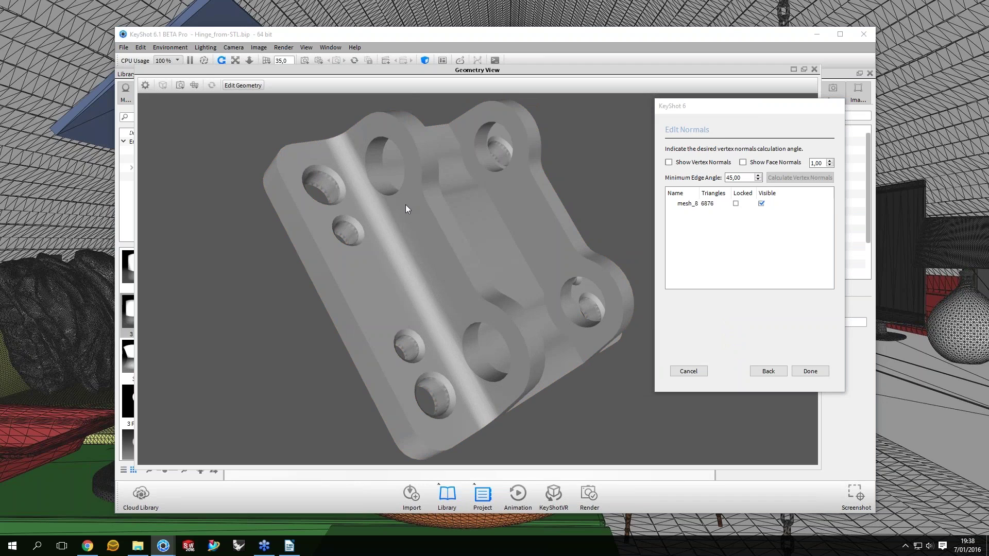
{"action": "left_click_drag", "start_coordinate": [405, 205], "coordinate": [376, 180]}
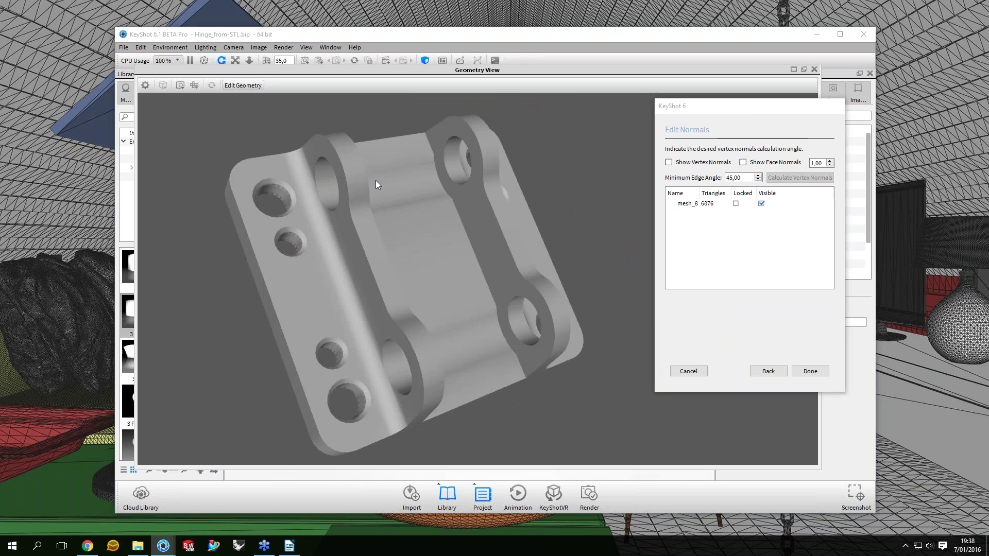
{"action": "left_click_drag", "start_coordinate": [376, 180], "coordinate": [398, 187]}
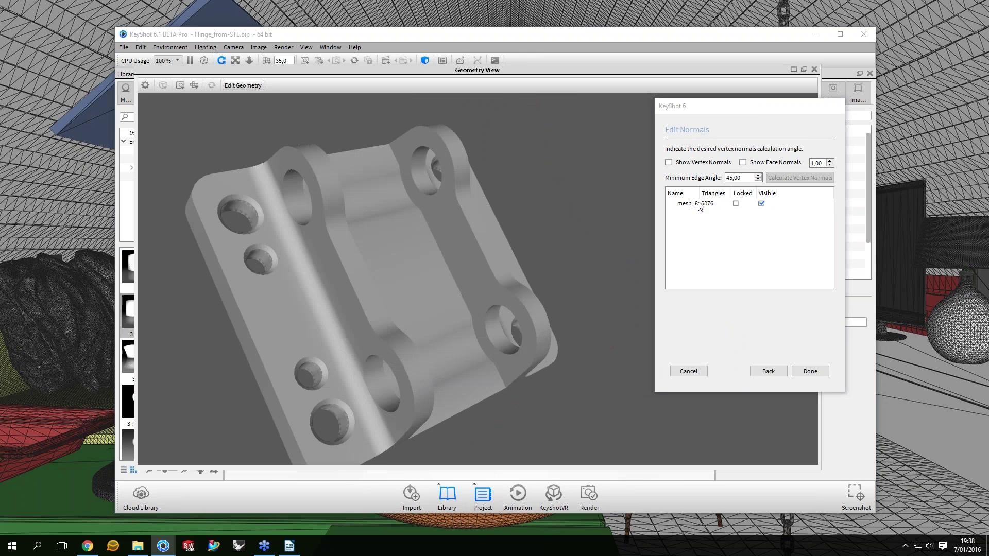
Recalculate the vertex normals of mesh_8, trying minimum edge angles of 35 and 30
{"action": "left_click", "coordinate": [699, 204]}
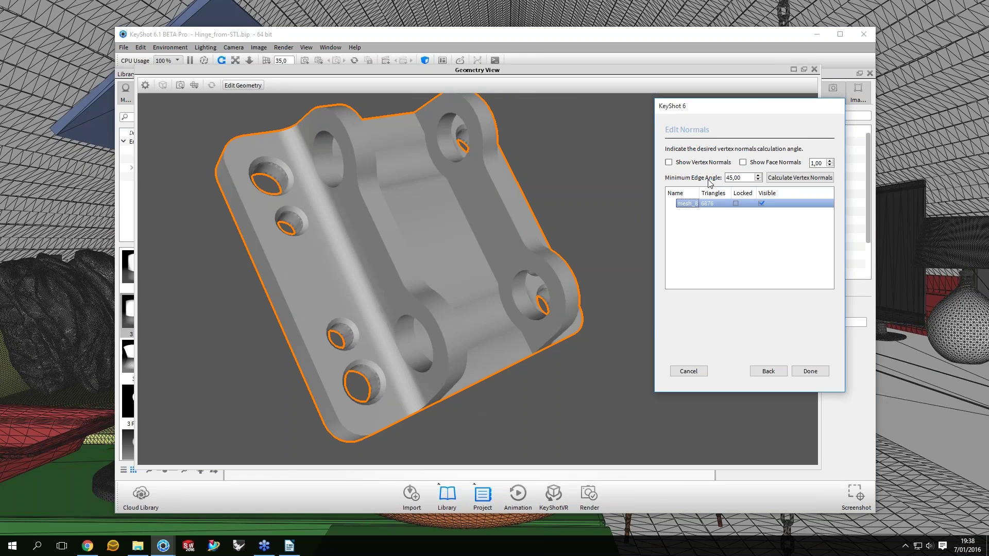
{"action": "double_click", "coordinate": [740, 178]}
{"action": "type", "text": "35"}
{"action": "left_click", "coordinate": [780, 178]}
{"action": "type", "text": "30"}
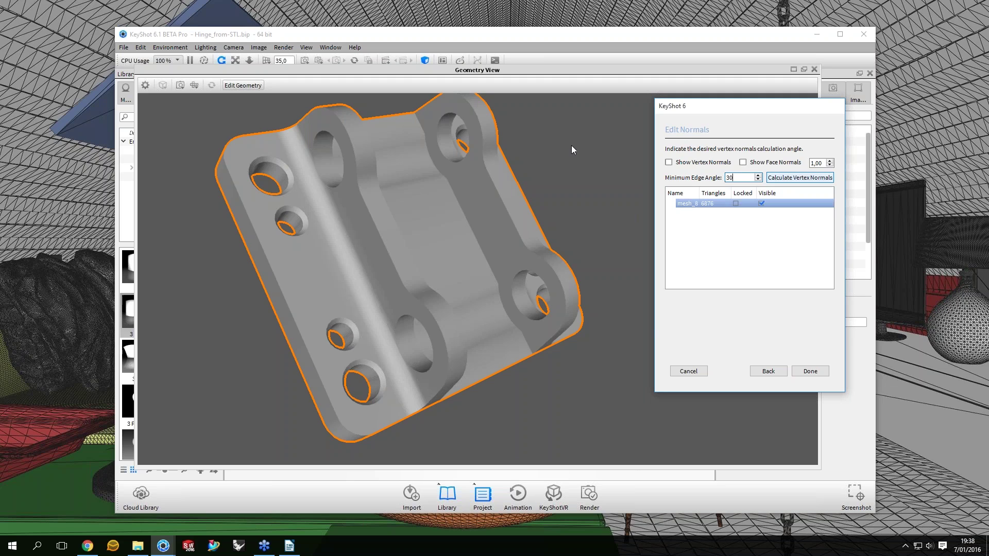
{"action": "key", "text": "Return"}
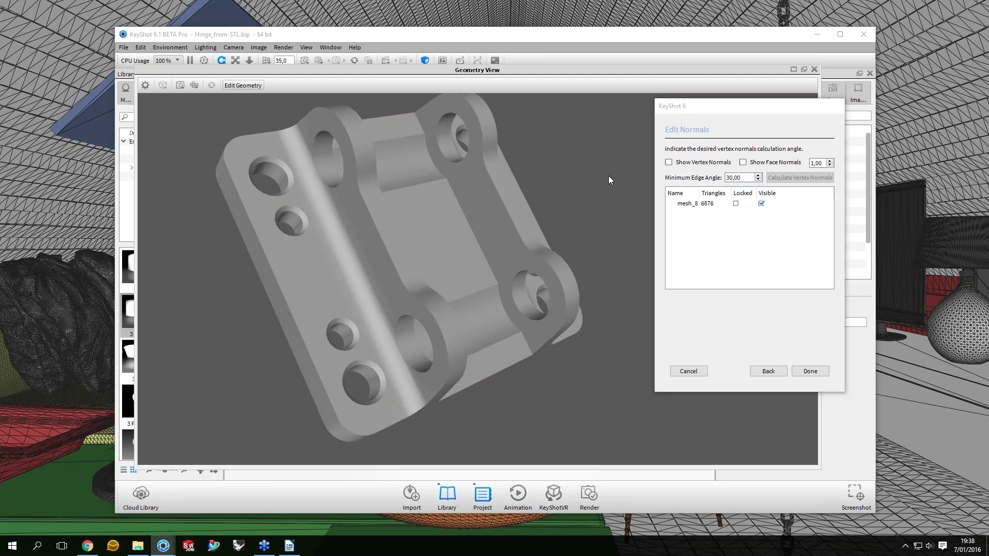
{"action": "left_click_drag", "start_coordinate": [607, 175], "coordinate": [650, 168]}
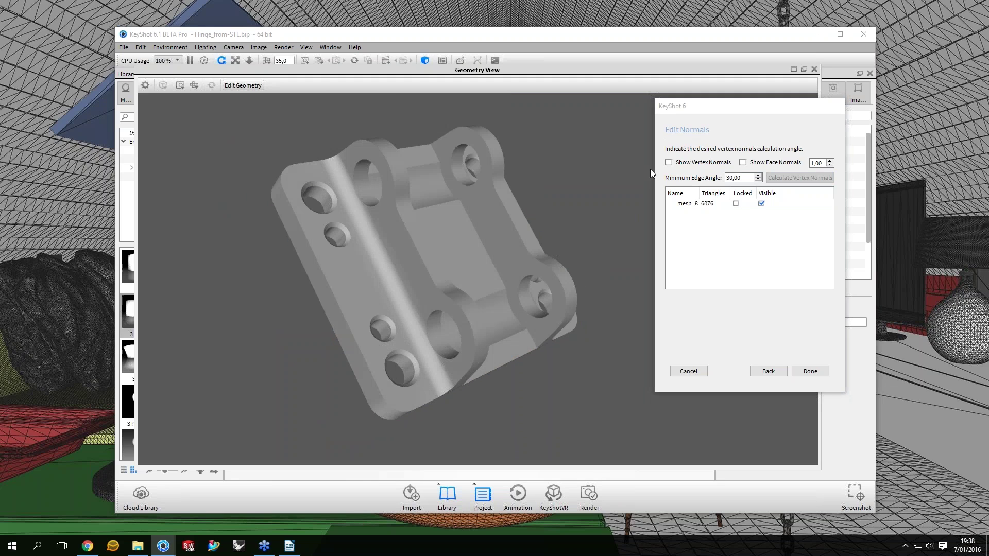
Try minimum edge angles of 10 and 60 for the vertex normals of mesh_8
{"action": "left_click", "coordinate": [759, 215]}
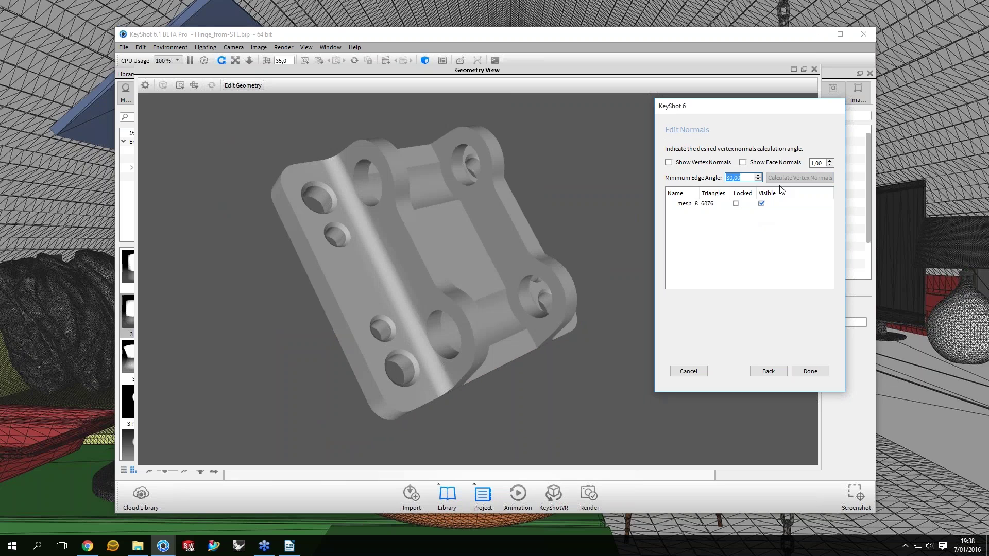
{"action": "type", "text": "10"}
{"action": "left_click", "coordinate": [334, 205]}
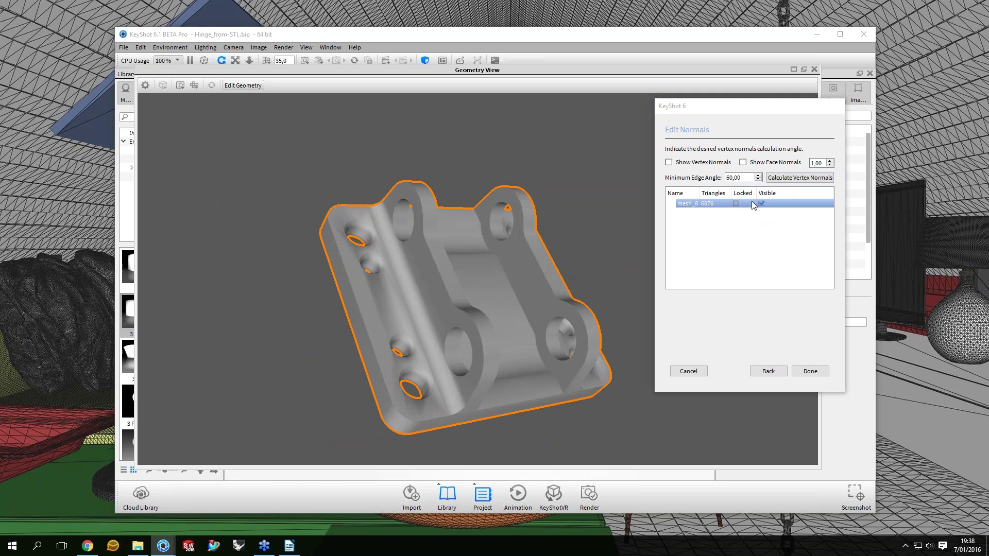
Recalculate the vertex normals of mesh_8 with a minimum edge angle of 35, settle on 30, and finish the geometry edit
{"action": "triple_click", "coordinate": [740, 177]}
{"action": "type", "text": "3"}
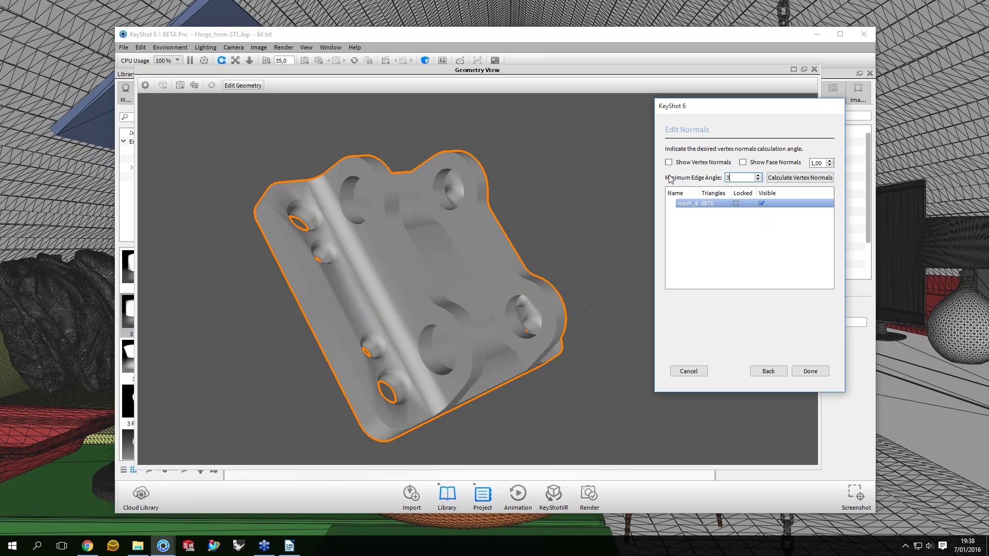
{"action": "type", "text": "5"}
{"action": "key", "text": "Return"}
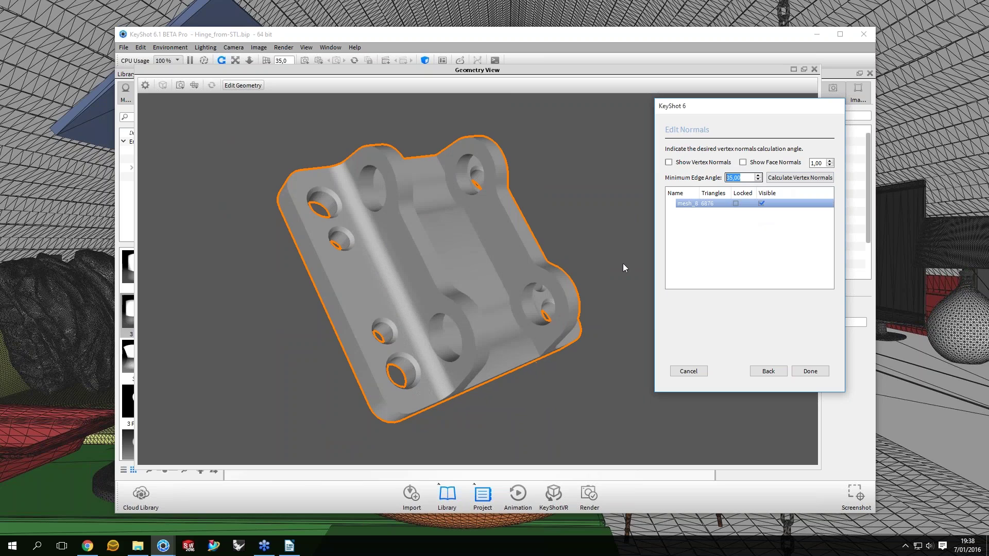
{"action": "type", "text": "30"}
{"action": "key", "text": "Return"}
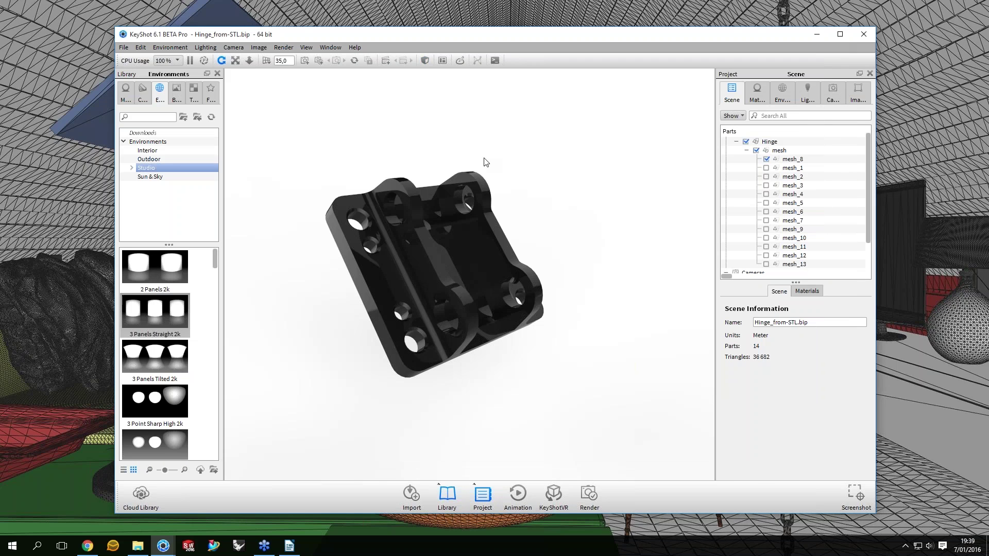
Inspect the corrected bracket from several sides and show all hidden parts of the hinge again
{"action": "scroll", "coordinate": [545, 280], "scroll_direction": "up", "scroll_amount": 5}
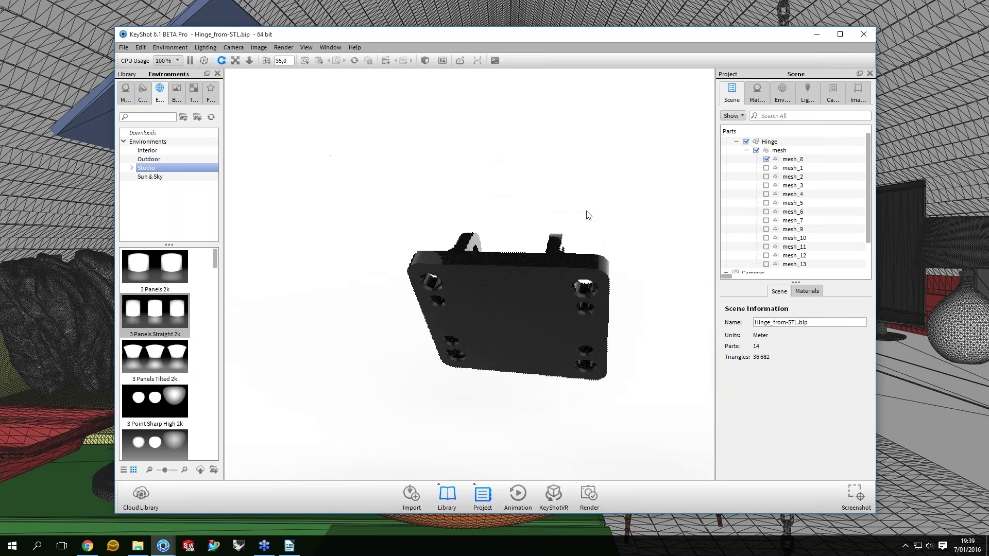
{"action": "left_click_drag", "start_coordinate": [589, 216], "coordinate": [568, 207]}
{"action": "right_click", "coordinate": [568, 208]}
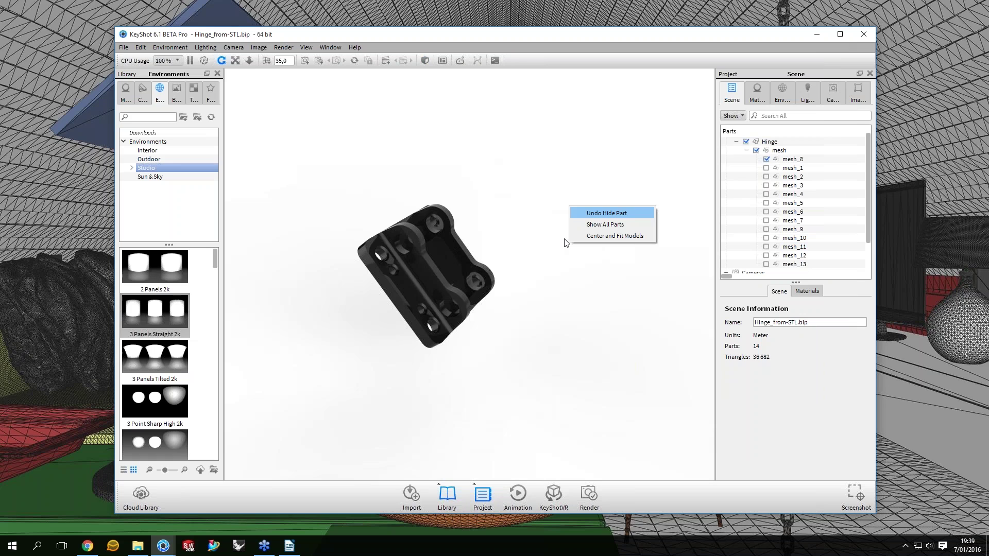
{"action": "left_click", "coordinate": [605, 224]}
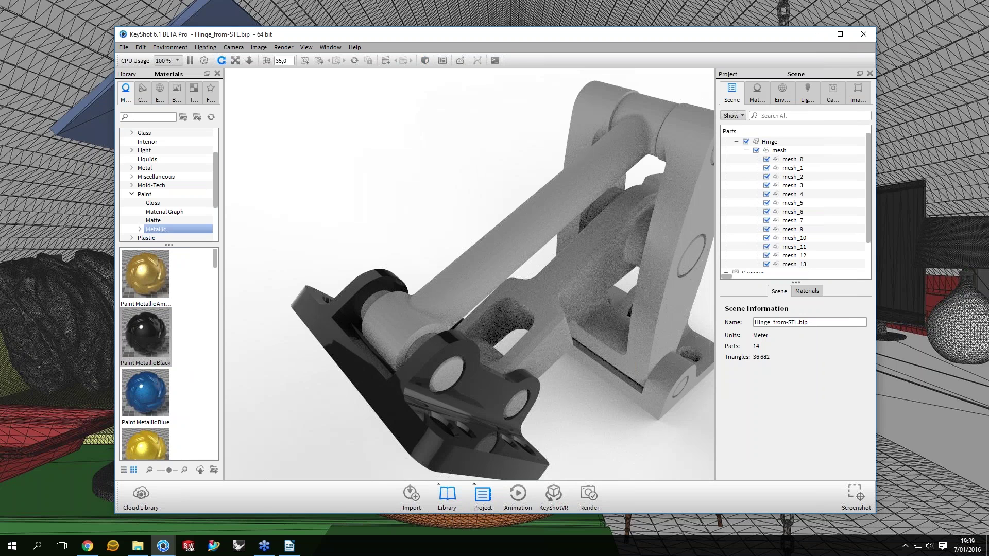
Search the material library for "chrom" and "tit", and apply Titanium Polished to the long cylindrical rod
{"action": "type", "text": "chrom"}
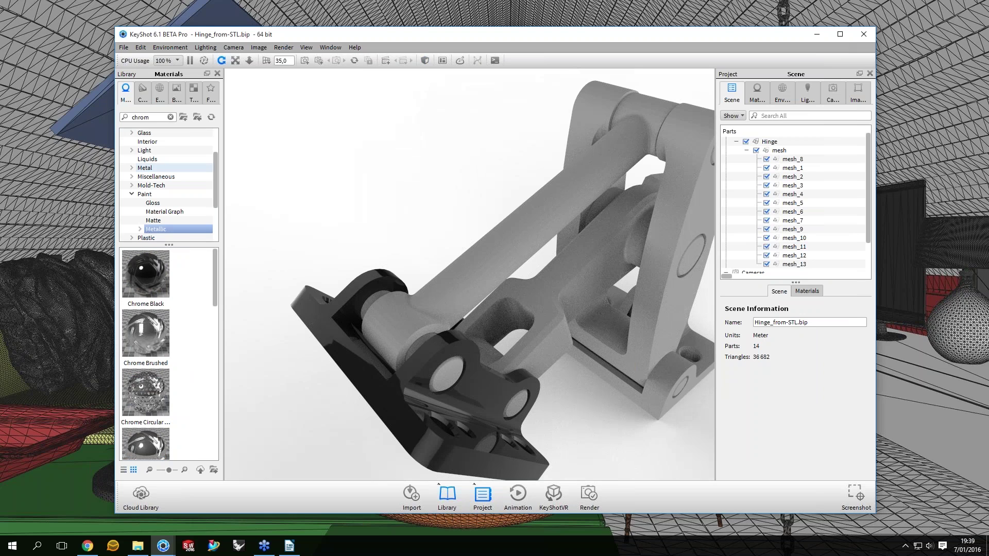
{"action": "scroll", "coordinate": [178, 366], "scroll_direction": "down", "scroll_amount": 5}
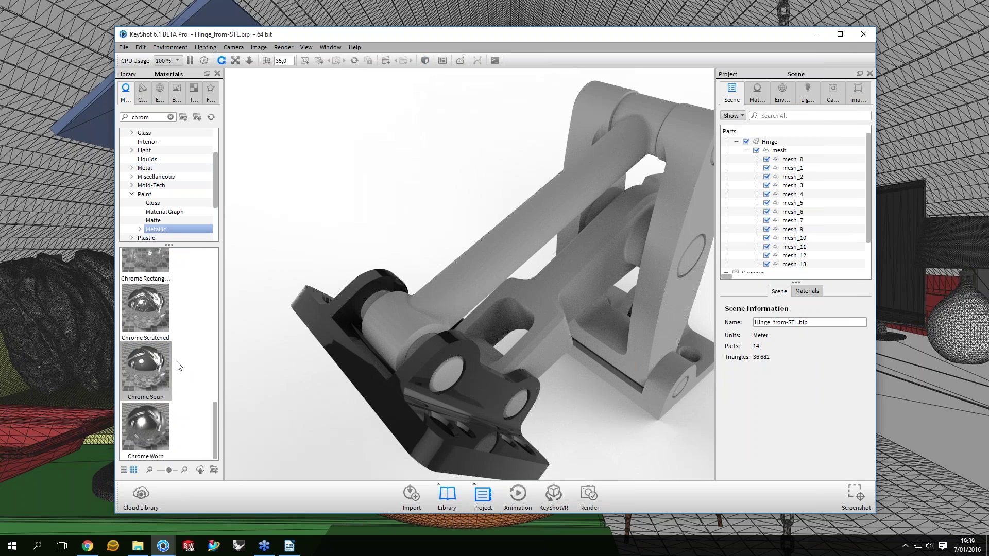
{"action": "scroll", "coordinate": [179, 366], "scroll_direction": "up", "scroll_amount": 4}
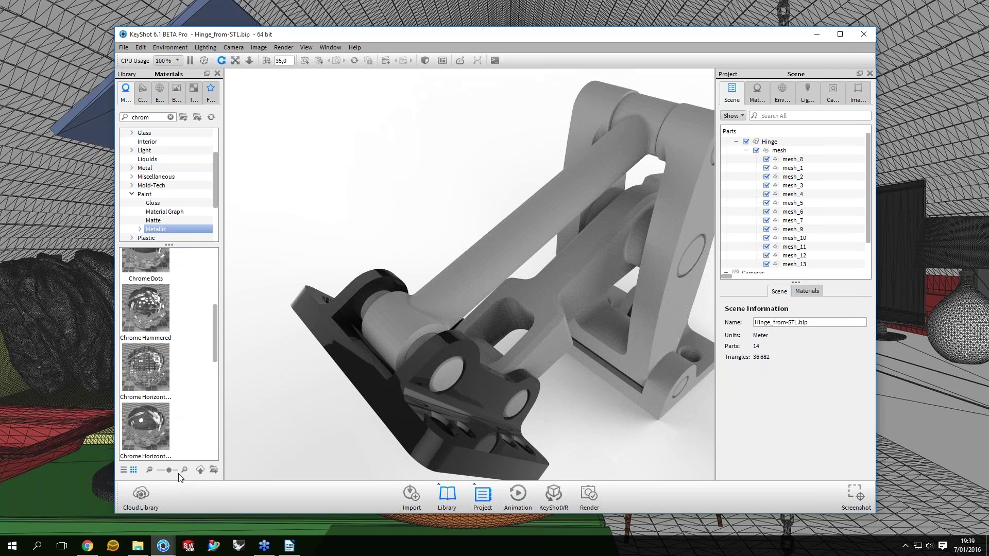
{"action": "key", "text": "ctrl+a"}
{"action": "type", "text": "tit"}
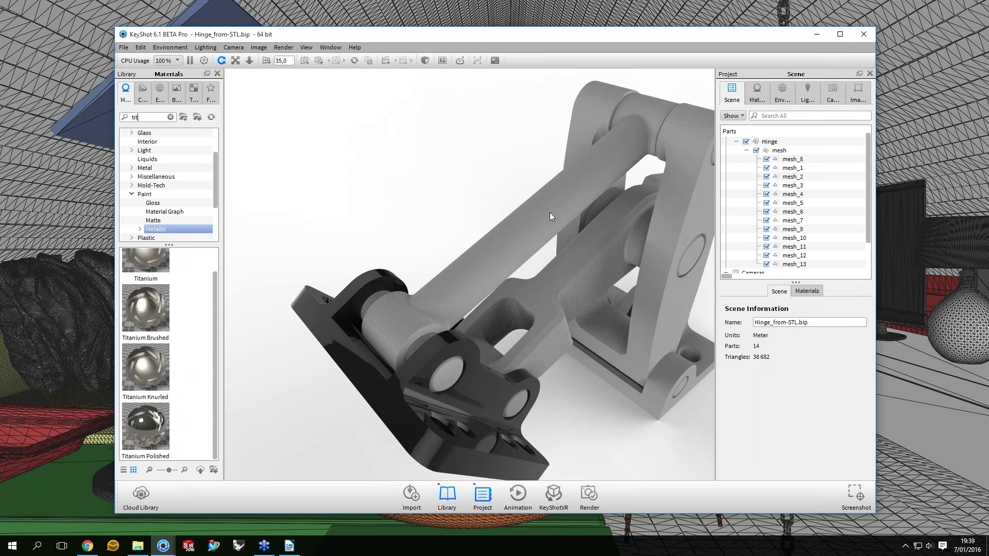
{"action": "left_click_drag", "start_coordinate": [549, 212], "coordinate": [549, 212]}
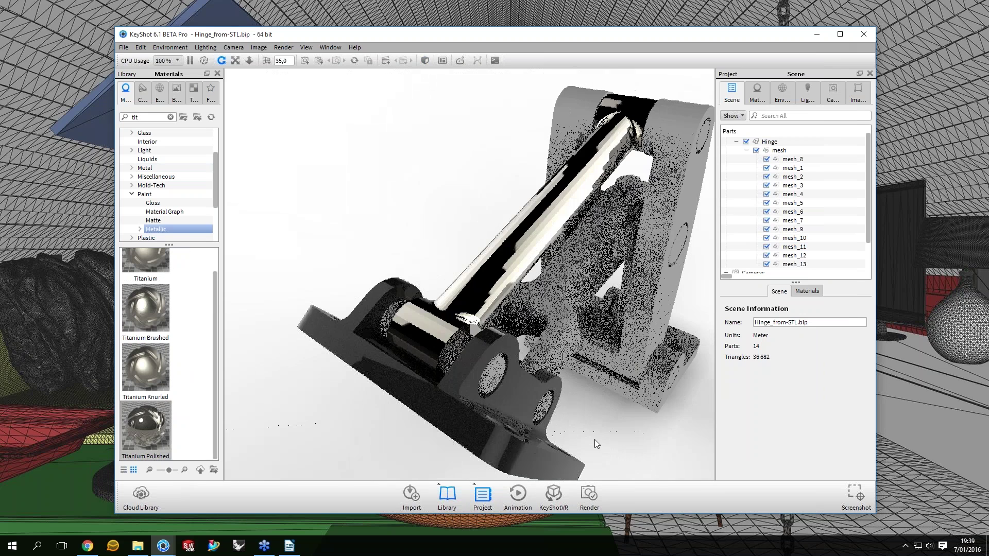
Calculate the titanium rod's vertex normals in Edit Normals mode with a minimum edge angle of 45, and show the hinge as wireframe
{"action": "right_click", "coordinate": [594, 440]}
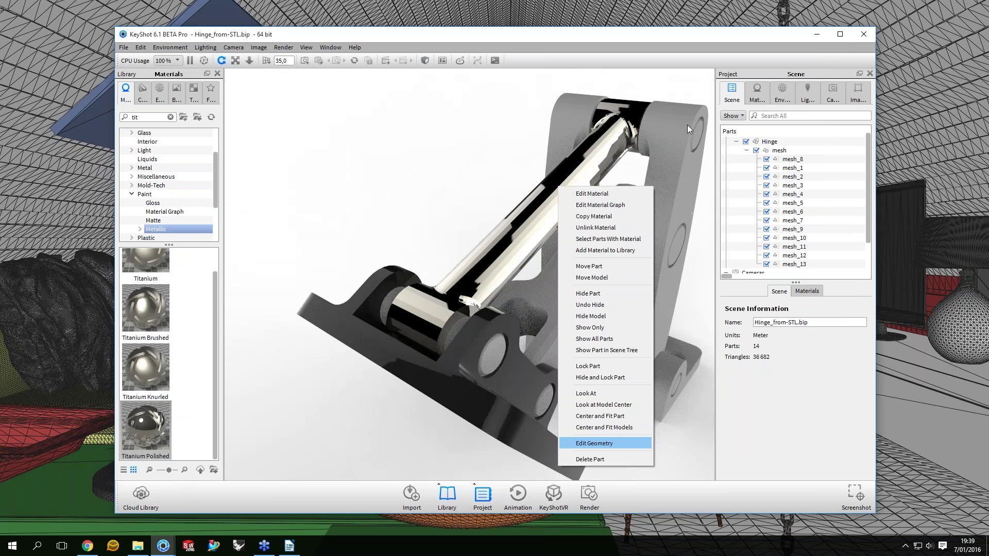
{"action": "key", "text": "Return"}
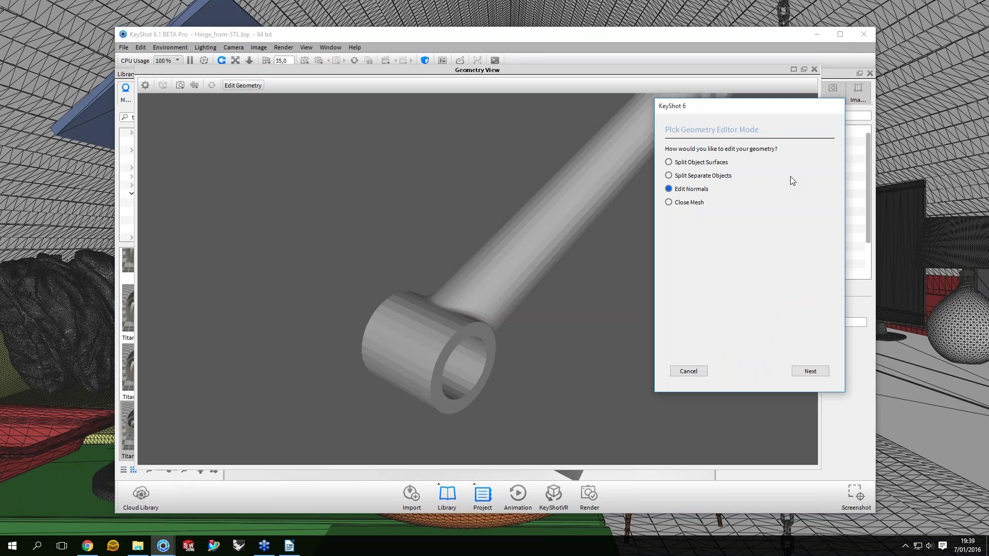
{"action": "key", "text": "Return"}
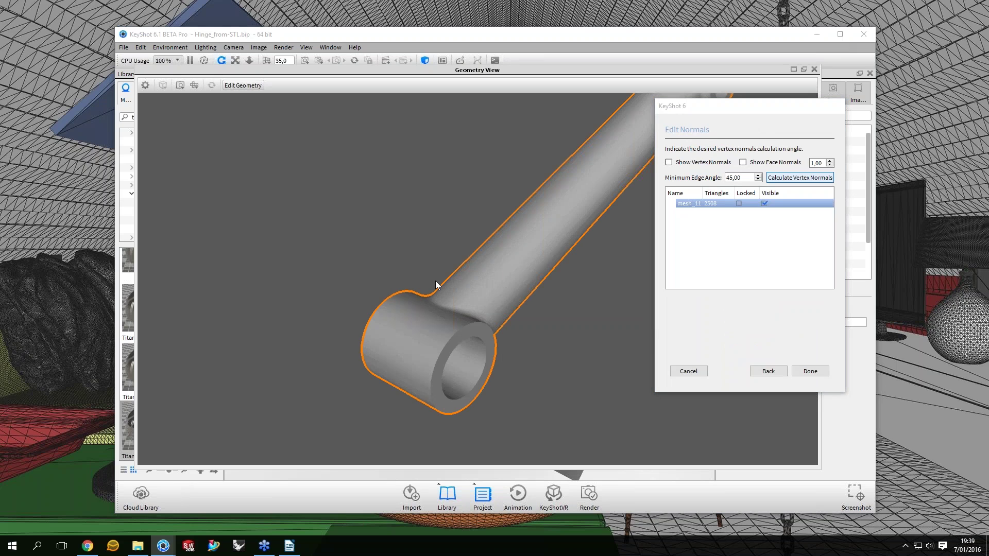
{"action": "scroll", "coordinate": [436, 285], "scroll_direction": "down", "scroll_amount": 3}
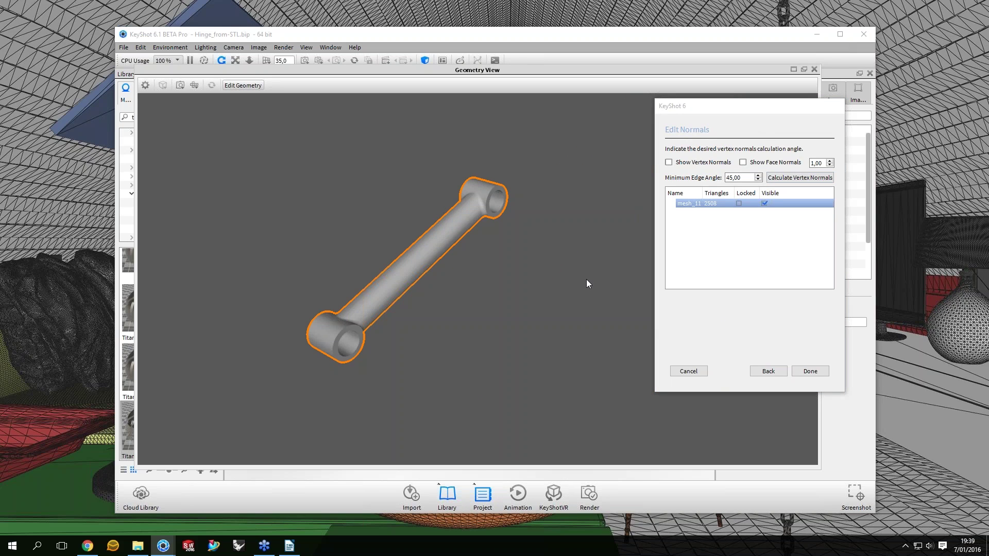
{"action": "key", "text": "Escape"}
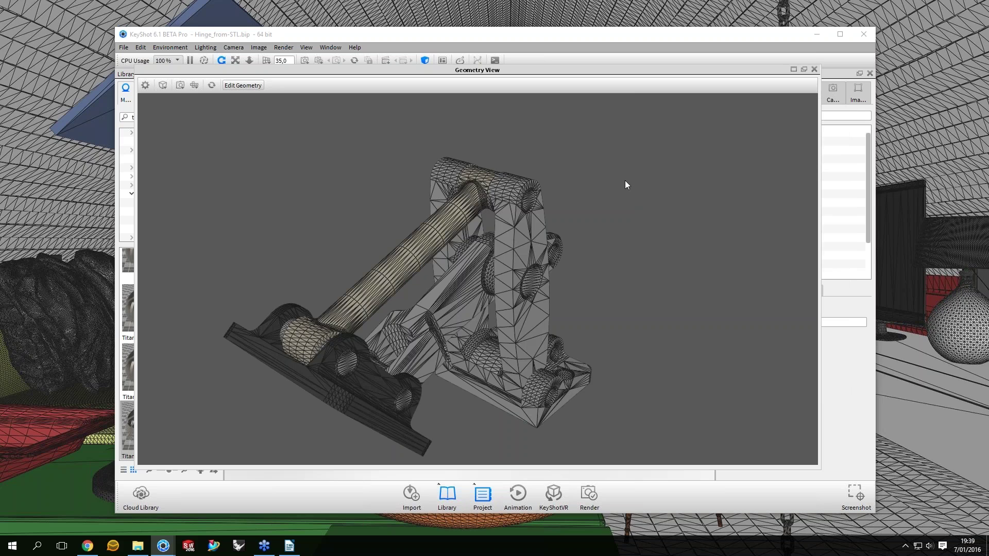
{"action": "left_click_drag", "start_coordinate": [451, 280], "coordinate": [456, 279]}
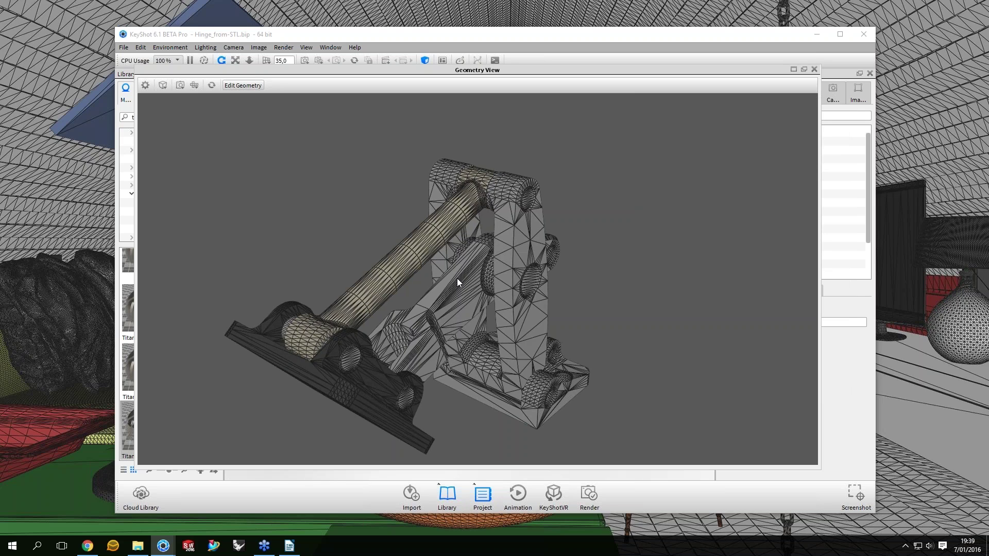
Return to the rendered view and inspect the polished titanium rod and the hinge from several sides
{"action": "key", "text": "o"}
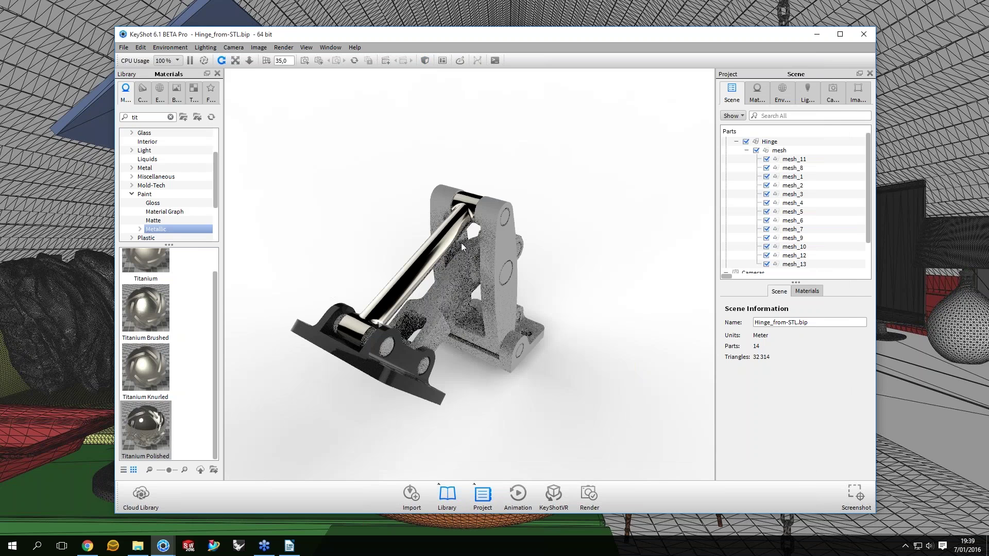
{"action": "scroll", "coordinate": [462, 242], "scroll_direction": "up", "scroll_amount": 5}
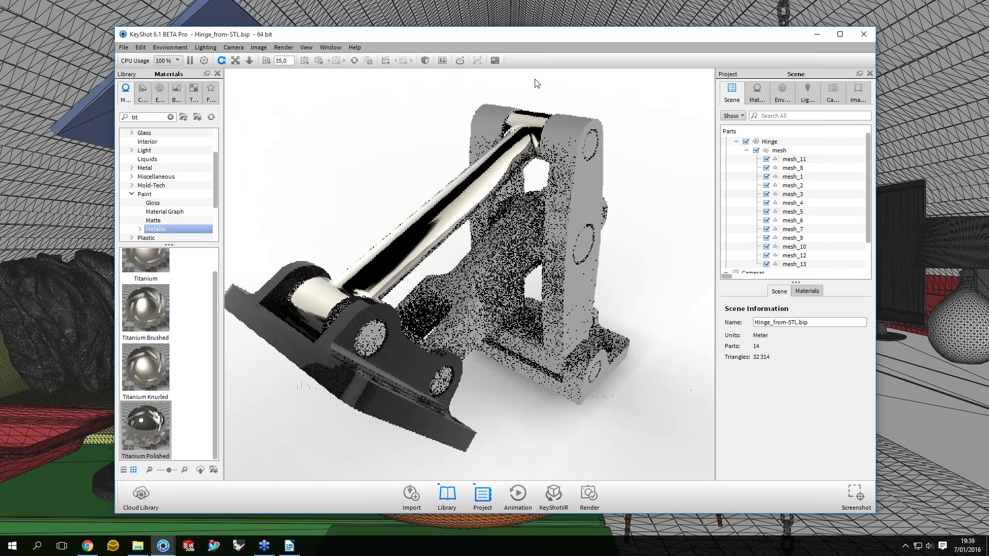
{"action": "left_click_drag", "start_coordinate": [535, 79], "coordinate": [546, 80]}
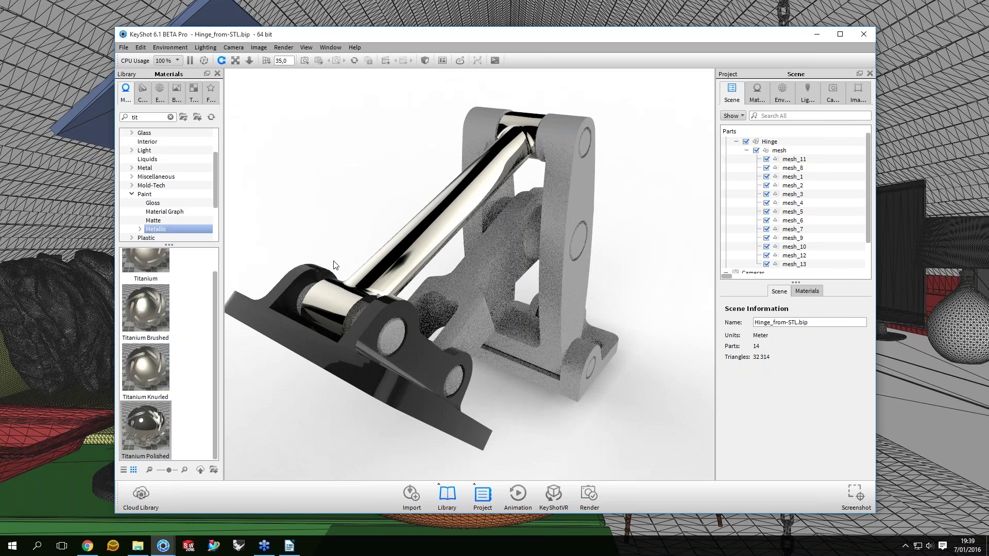
{"action": "left_click_drag", "start_coordinate": [334, 265], "coordinate": [596, 298]}
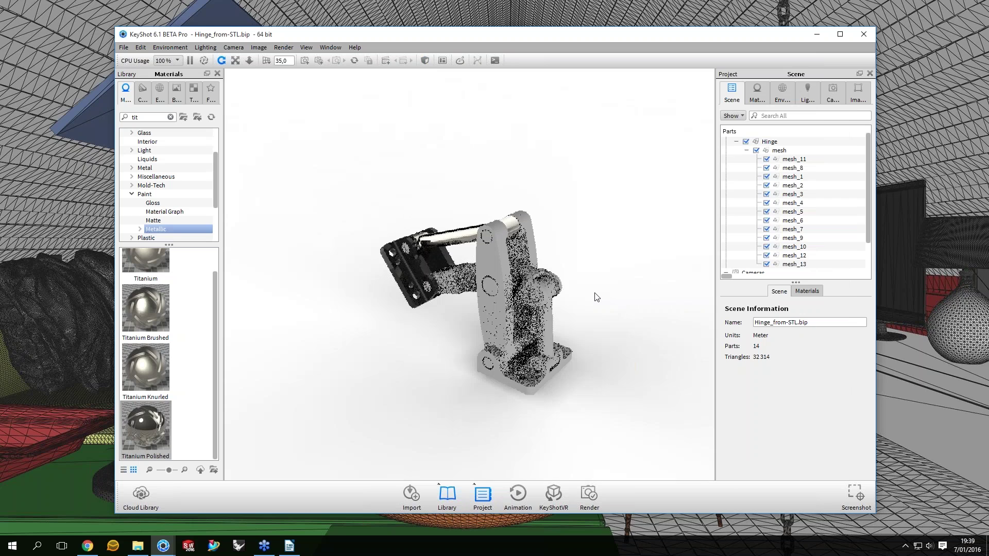
{"action": "left_click_drag", "start_coordinate": [596, 297], "coordinate": [484, 265]}
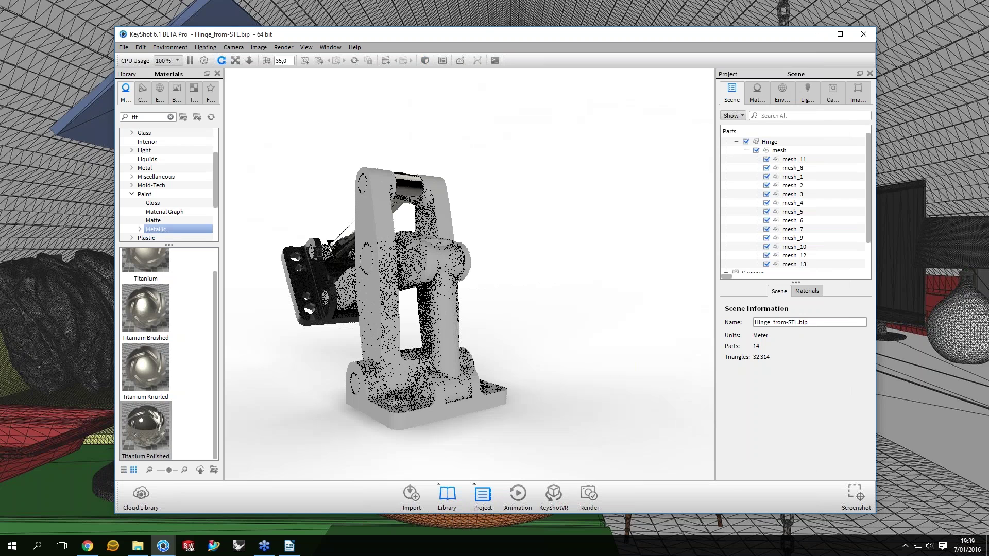
{"action": "left_click_drag", "start_coordinate": [484, 265], "coordinate": [495, 203]}
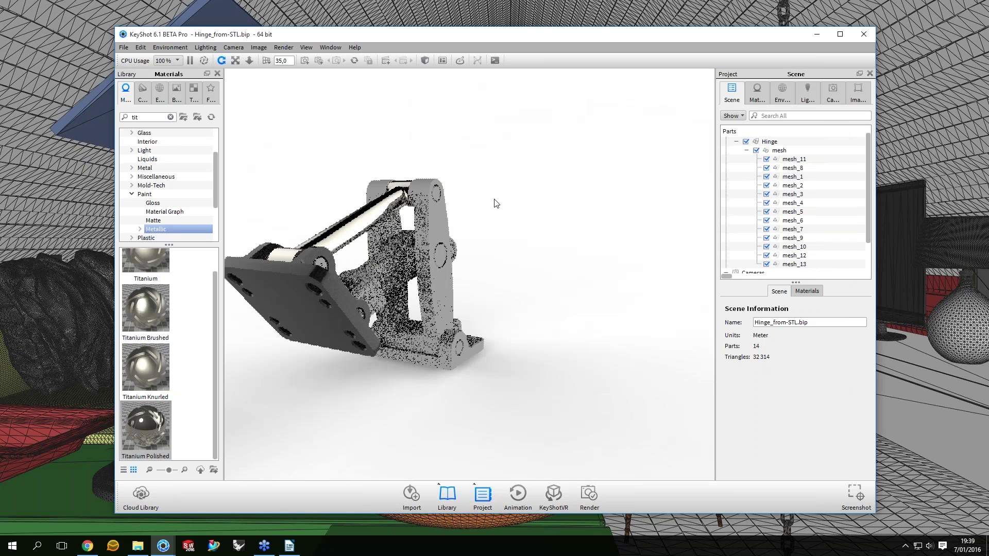
{"action": "left_click_drag", "start_coordinate": [495, 203], "coordinate": [436, 247]}
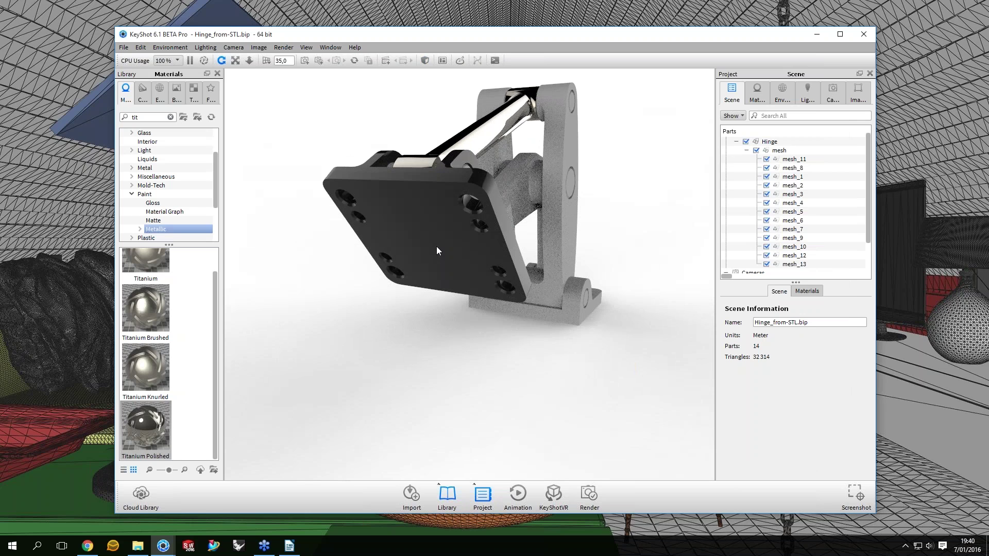
Open the black mounting plate (mesh_8) in Split Object Surfaces mode and select its large flat face
{"action": "left_click_drag", "start_coordinate": [437, 247], "coordinate": [357, 391]}
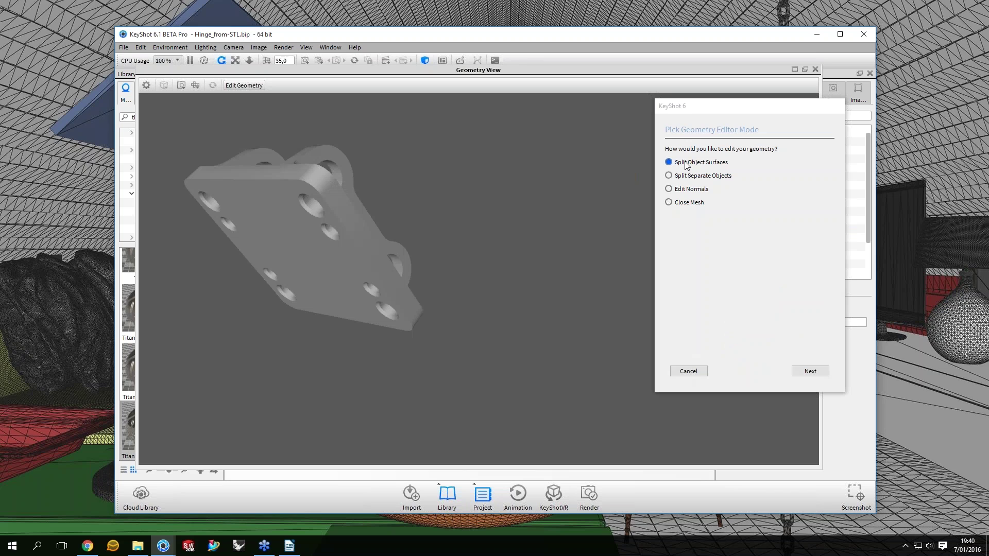
{"action": "left_click", "coordinate": [802, 372]}
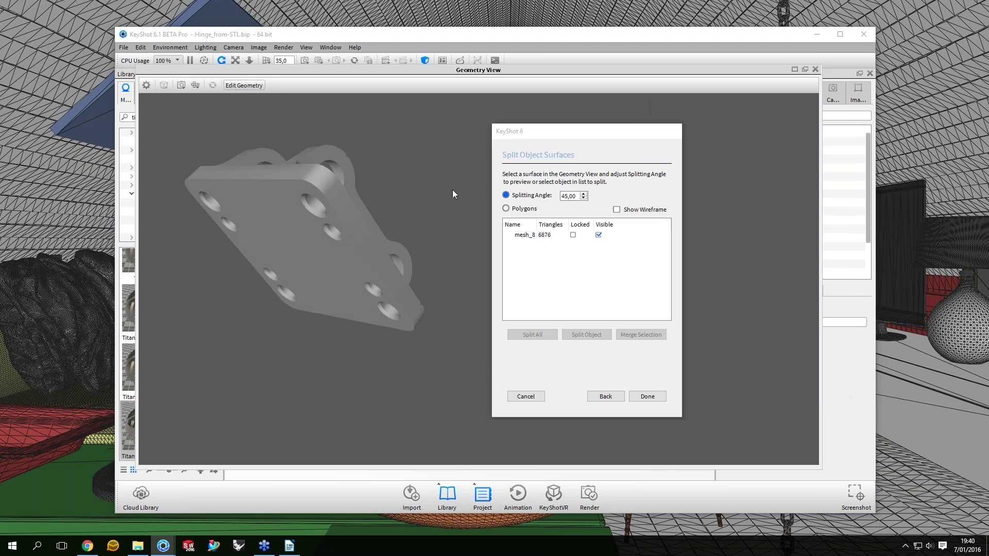
{"action": "left_click_drag", "start_coordinate": [453, 191], "coordinate": [428, 222]}
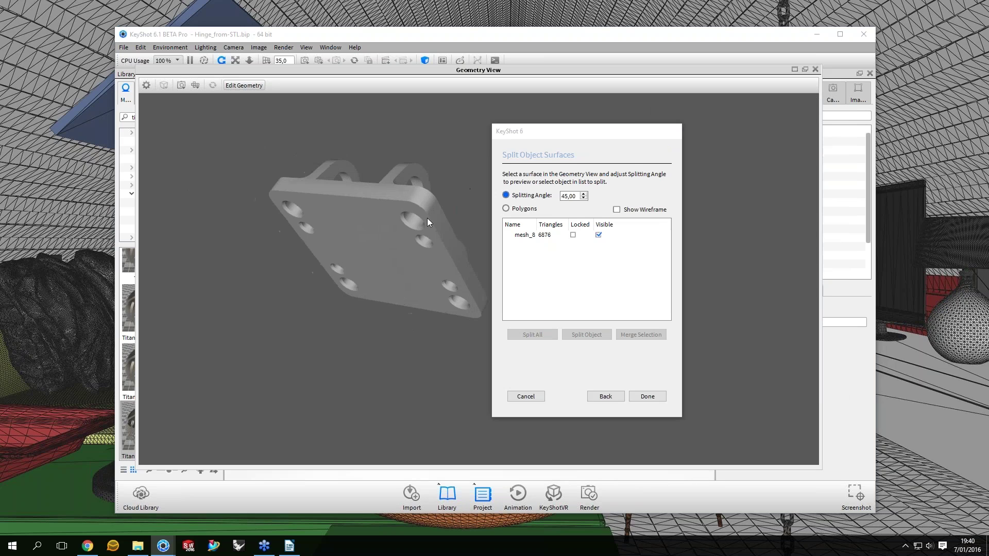
{"action": "middle_click_drag", "start_coordinate": [427, 218], "coordinate": [390, 229]}
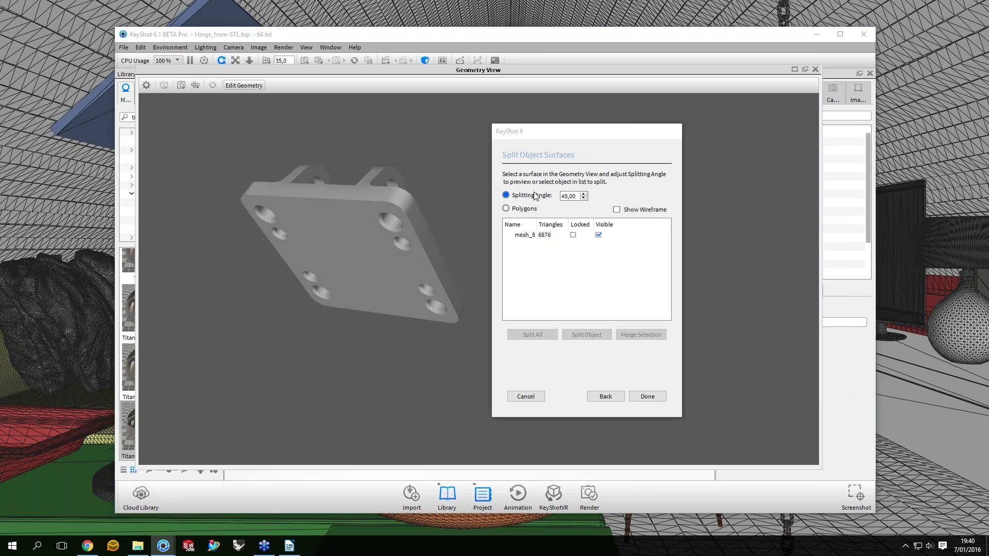
{"action": "left_click", "coordinate": [512, 210]}
{"action": "left_click", "coordinate": [398, 200]}
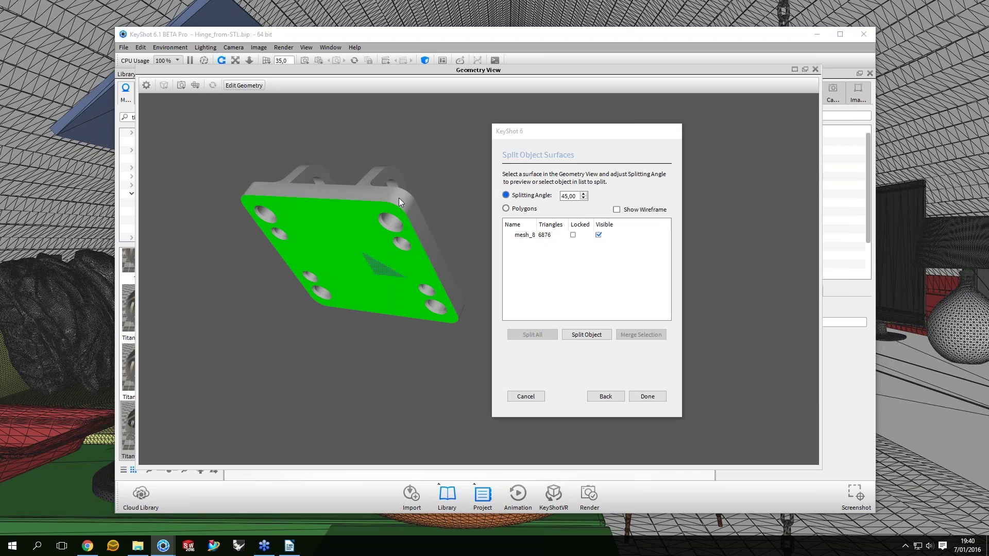
Select the plate's outer edge surface for splitting, with the splitting angle at 45
{"action": "left_click_drag", "start_coordinate": [399, 198], "coordinate": [321, 303]}
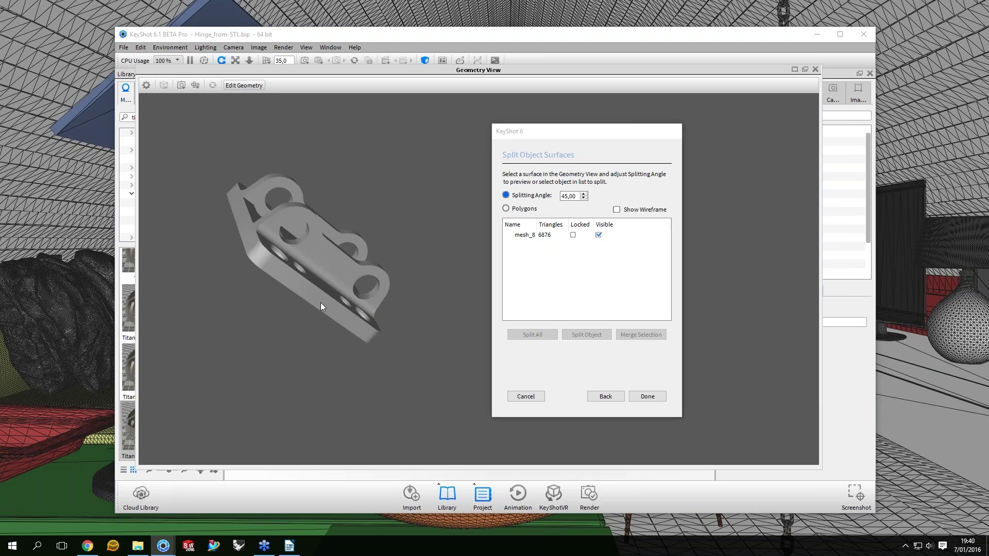
{"action": "left_click", "coordinate": [321, 303]}
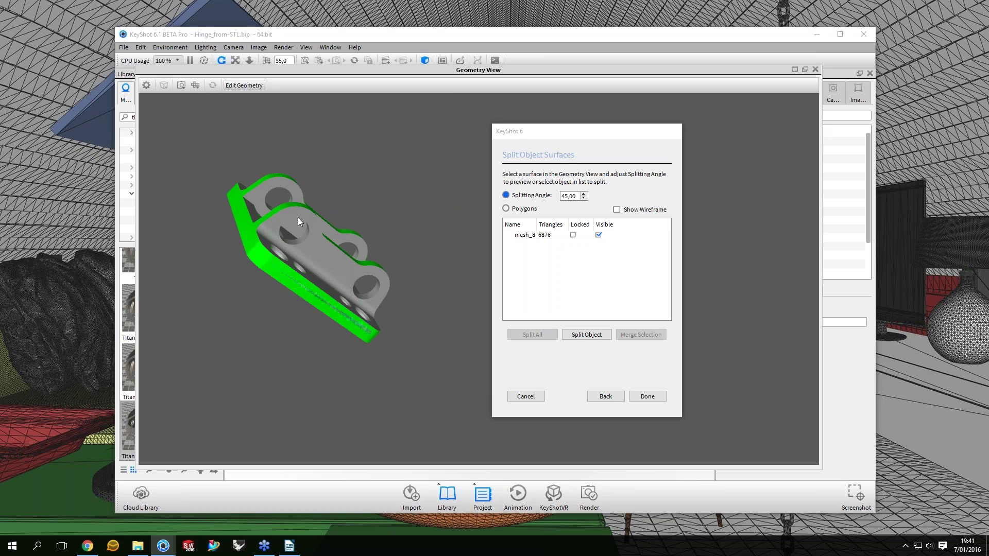
{"action": "left_click_drag", "start_coordinate": [299, 217], "coordinate": [368, 334]}
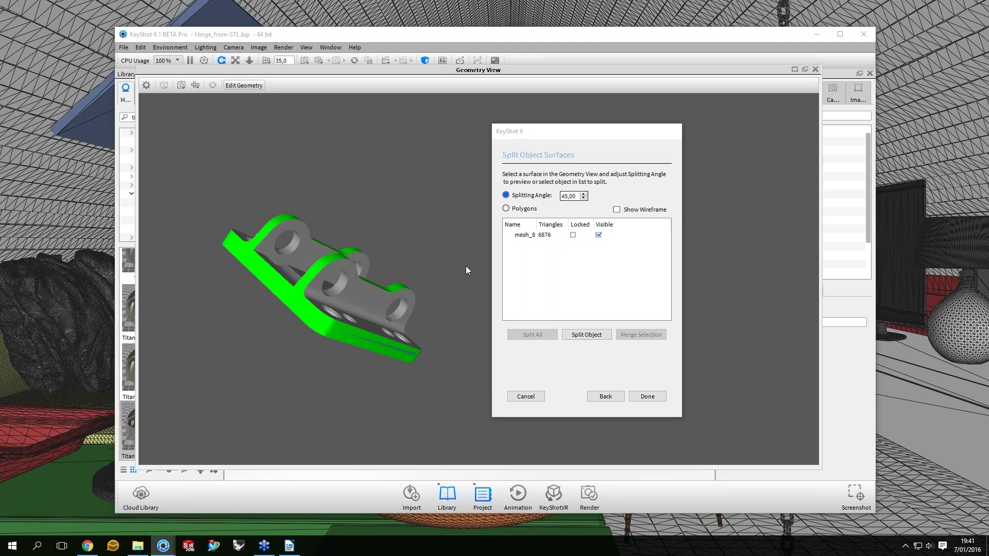
{"action": "left_click", "coordinate": [348, 334]}
{"action": "left_click", "coordinate": [347, 335]}
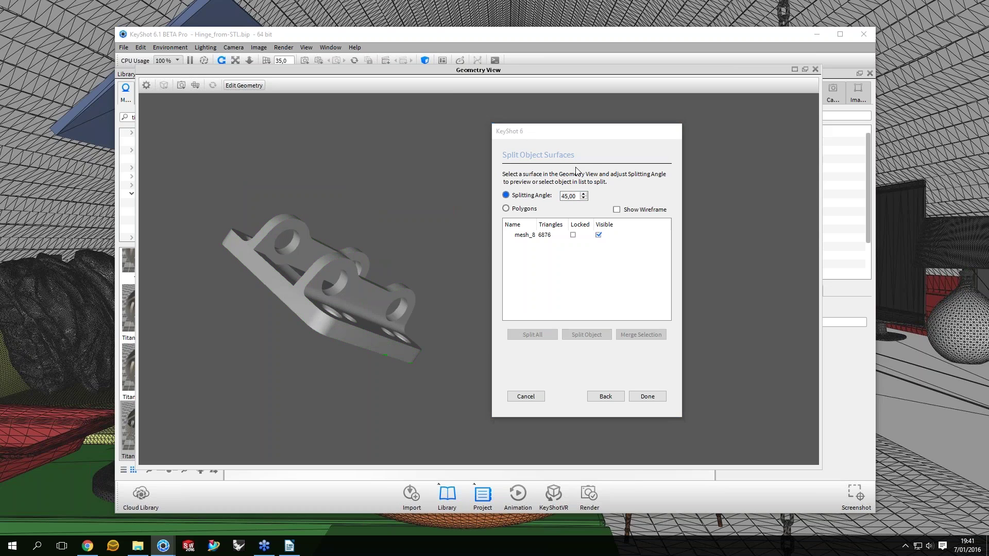
{"action": "left_click", "coordinate": [337, 320]}
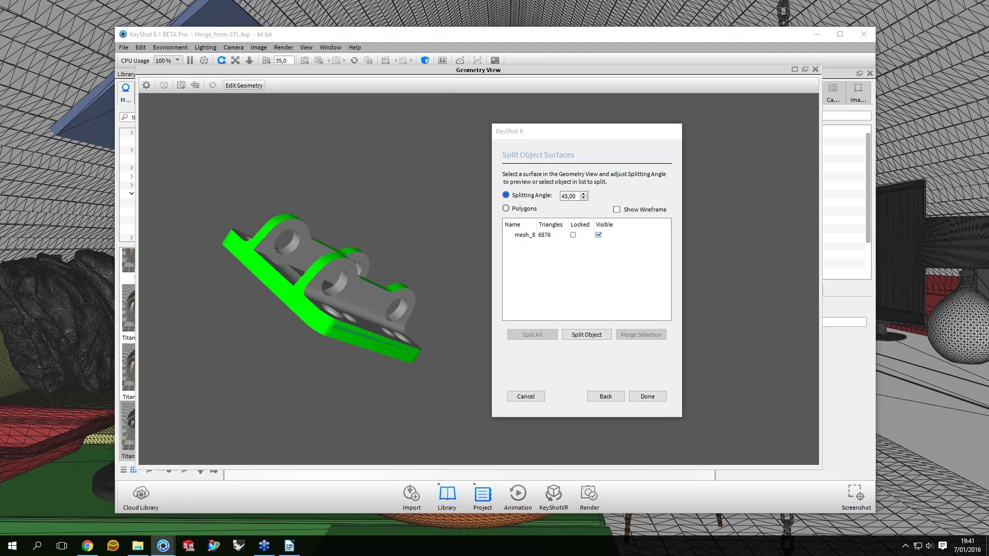
Set the splitting angle to 5 and check the selection preview along the plate's straight edge
{"action": "left_click", "coordinate": [569, 196]}
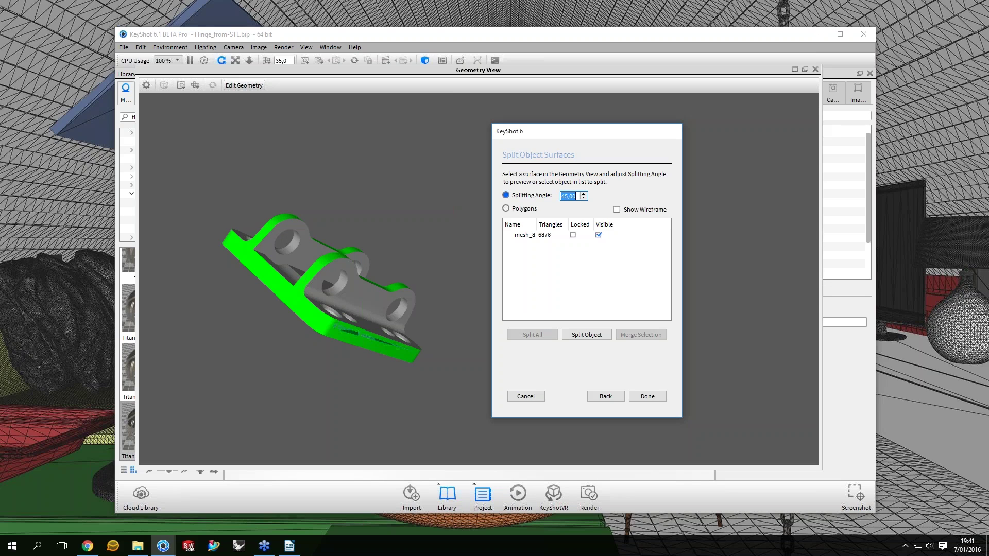
{"action": "type", "text": "5"}
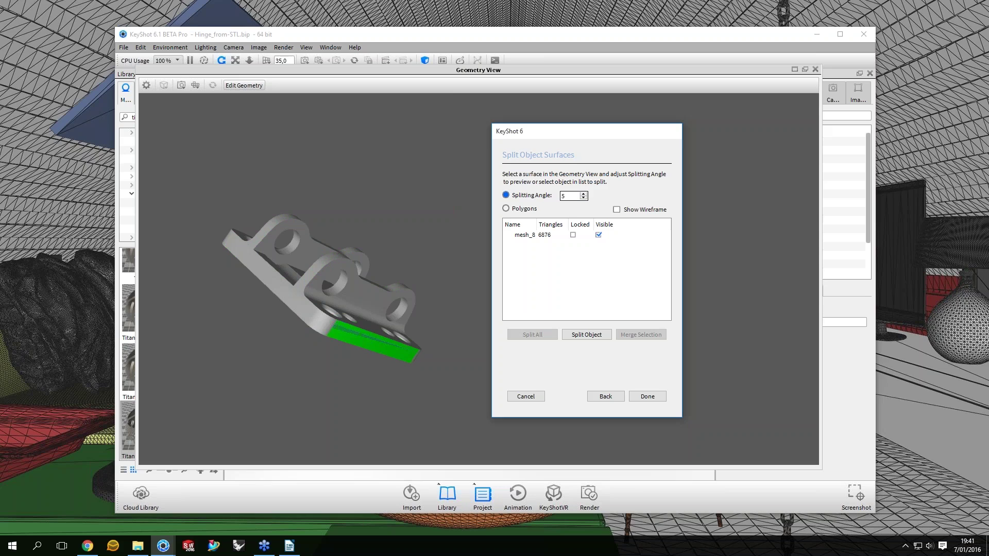
{"action": "key", "text": "Return"}
{"action": "scroll", "coordinate": [375, 293], "scroll_direction": "up", "scroll_amount": 3}
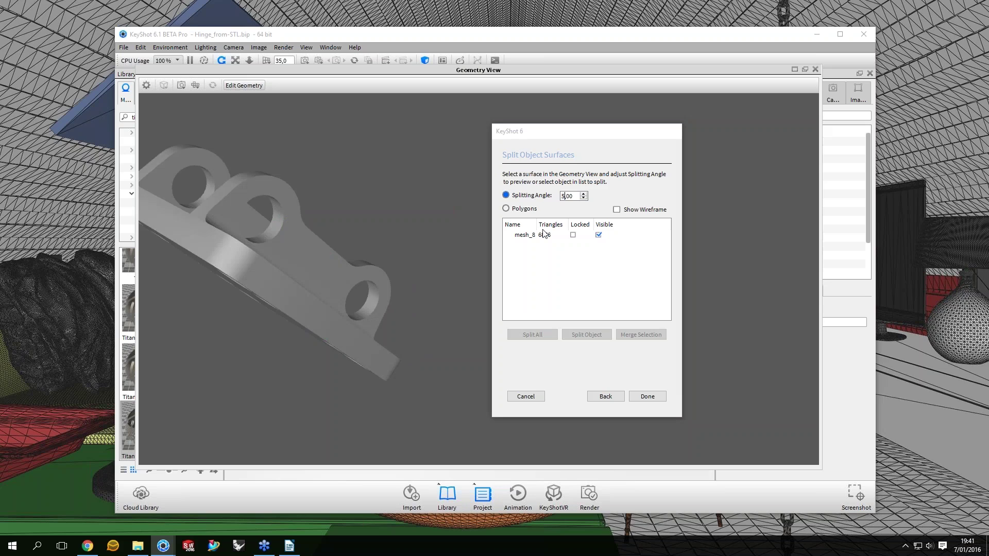
{"action": "left_click_drag", "start_coordinate": [329, 322], "coordinate": [385, 220]}
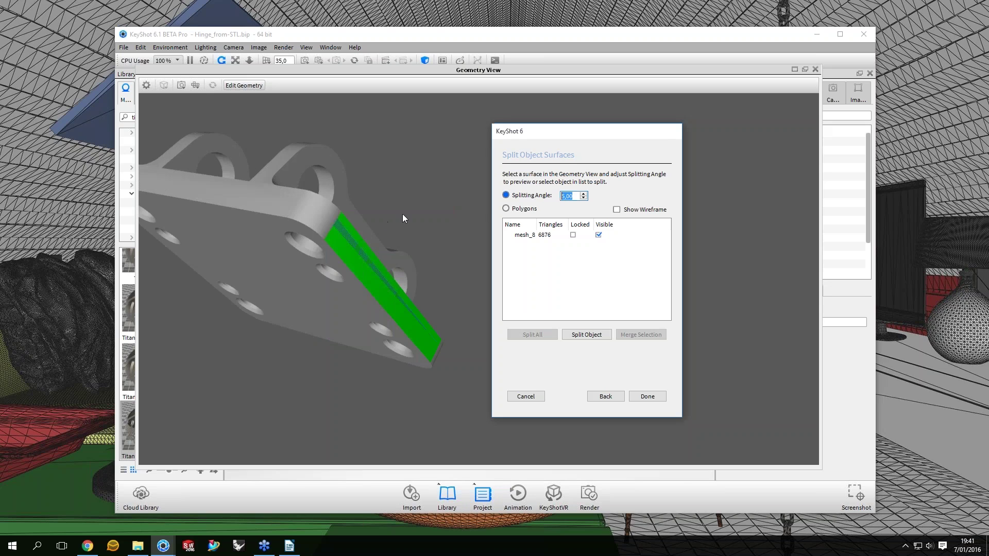
{"action": "left_click", "coordinate": [367, 252]}
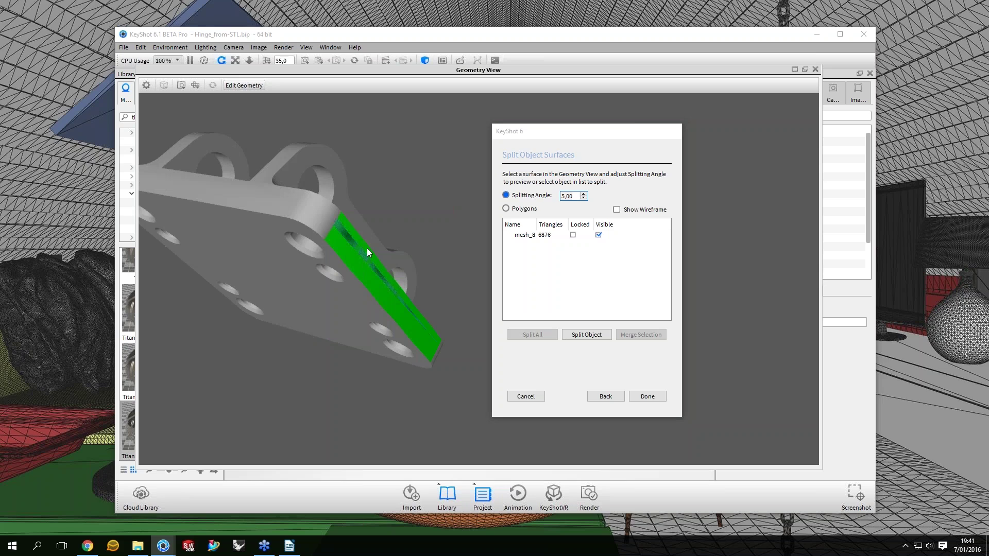
{"action": "left_click_drag", "start_coordinate": [367, 249], "coordinate": [475, 183]}
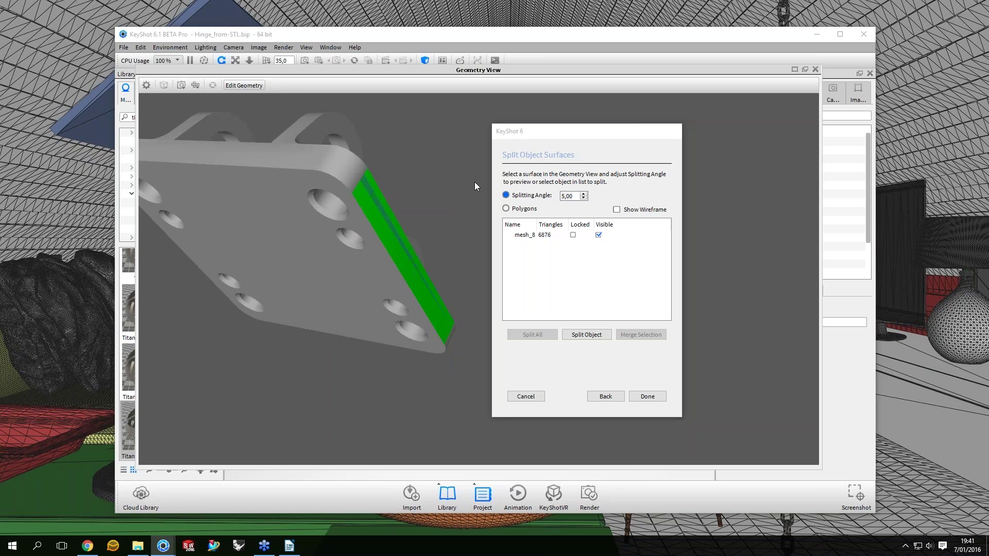
{"action": "left_click_drag", "start_coordinate": [474, 185], "coordinate": [431, 235]}
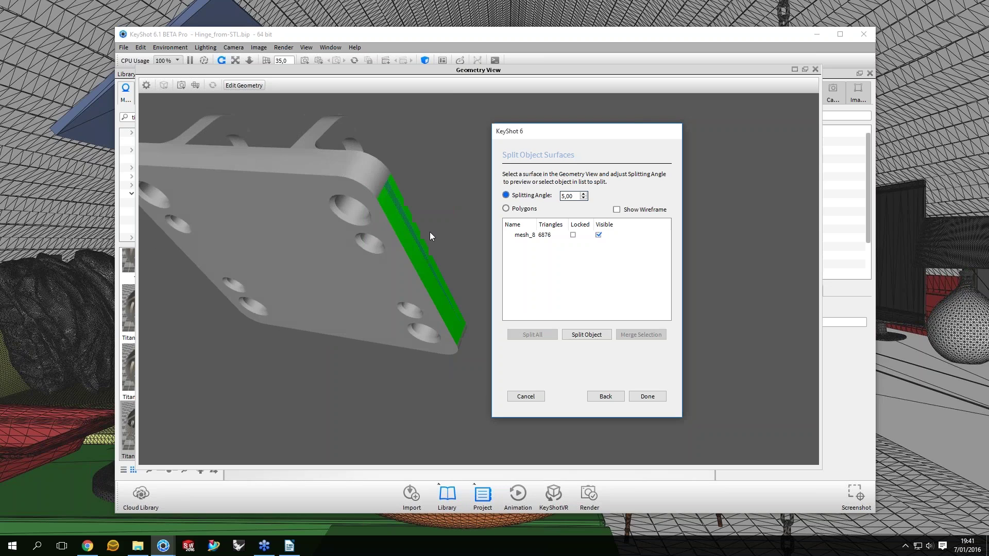
Try several splitting angles on the selected edge surface and settle on 15
{"action": "left_click", "coordinate": [539, 196]}
{"action": "type", "text": "10"}
{"action": "key", "text": "BackSpace"}
{"action": "key", "text": "BackSpace"}
{"action": "type", "text": "5"}
{"action": "key", "text": "Return"}
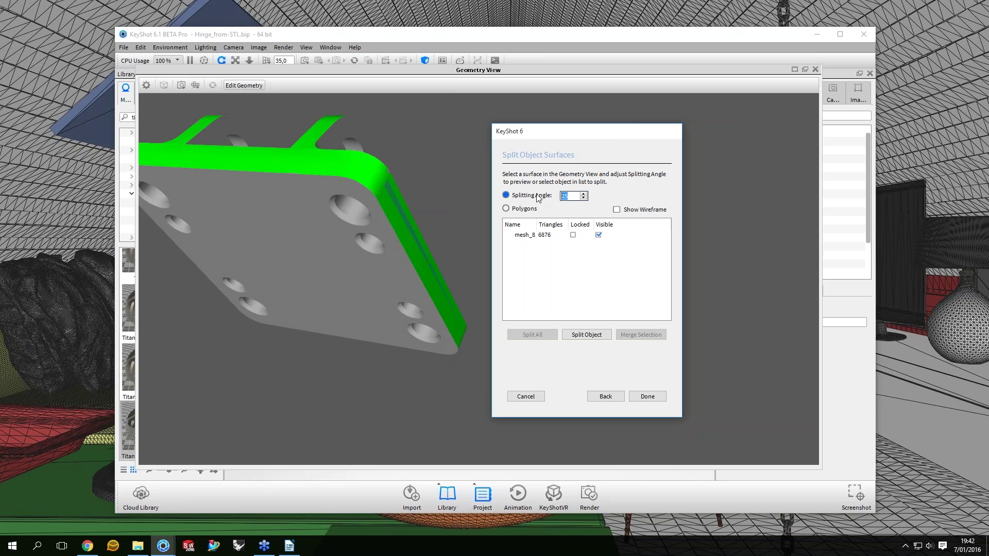
{"action": "type", "text": "18"}
{"action": "key", "text": "BackSpace"}
{"action": "type", "text": "5"}
{"action": "key", "text": "BackSpace"}
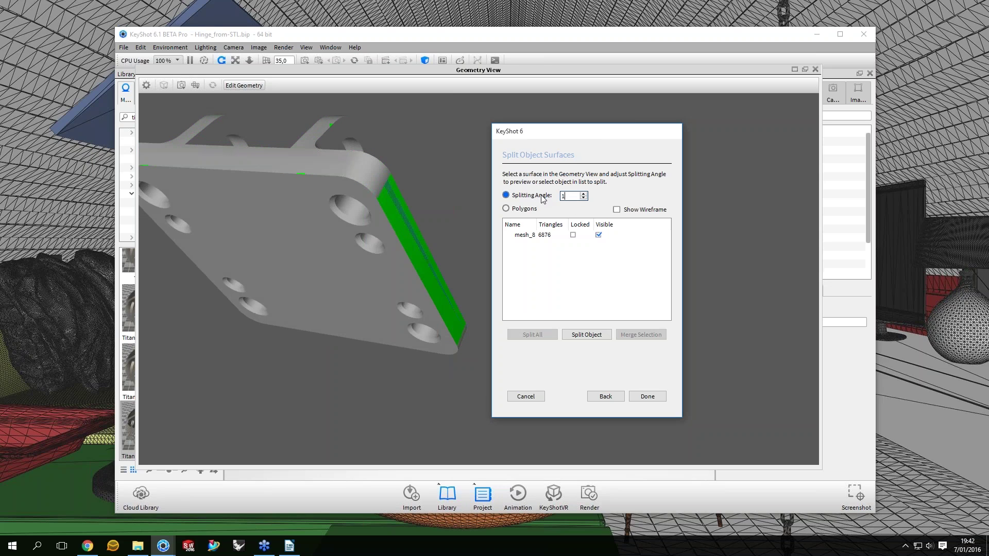
{"action": "type", "text": "4"}
Add the flat area between the lugs and the adjoining surfaces on the plate's lug side to the selection
{"action": "left_click_drag", "start_coordinate": [420, 165], "coordinate": [308, 262]}
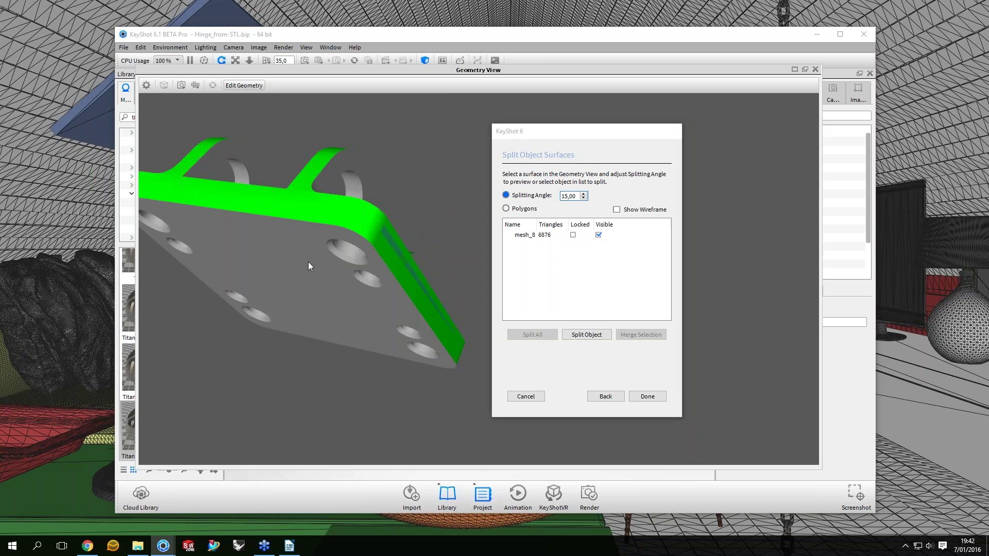
{"action": "left_click_drag", "start_coordinate": [308, 262], "coordinate": [358, 254]}
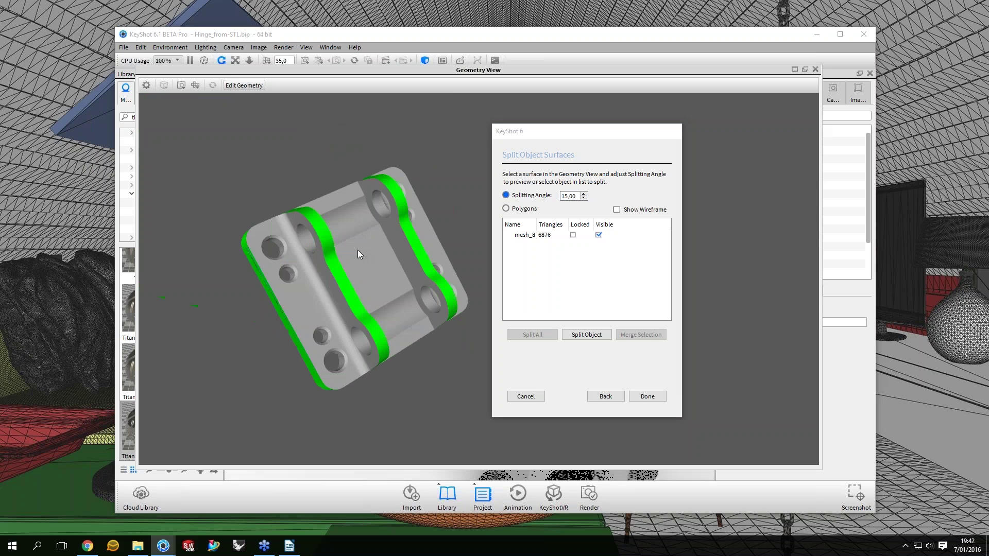
{"action": "left_click_drag", "start_coordinate": [359, 254], "coordinate": [326, 206]}
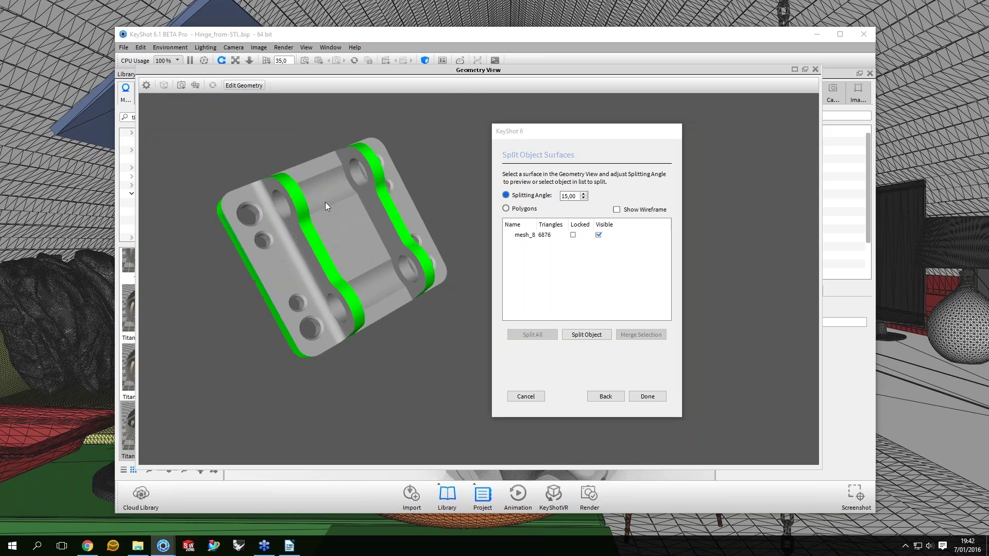
{"action": "left_click", "coordinate": [325, 207]}
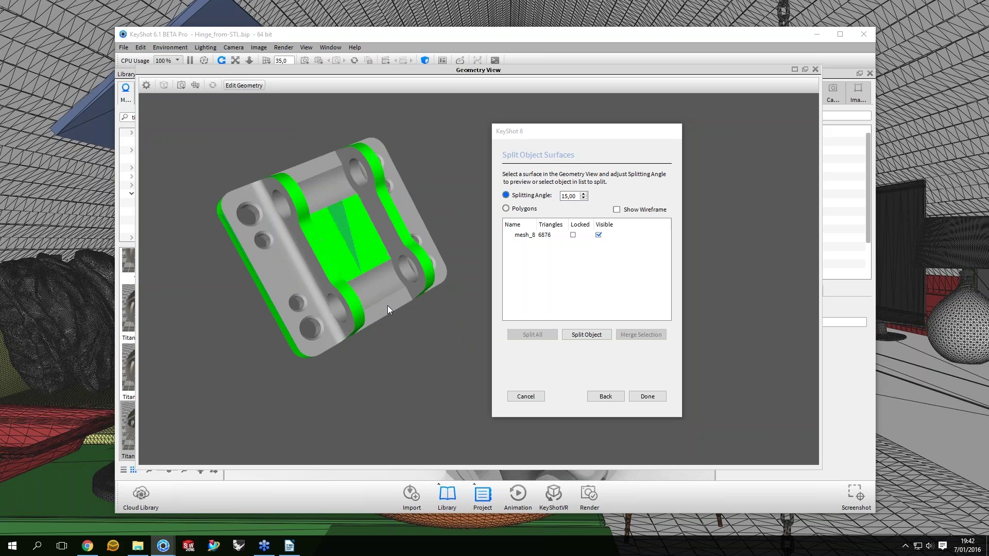
{"action": "left_click", "coordinate": [387, 308]}
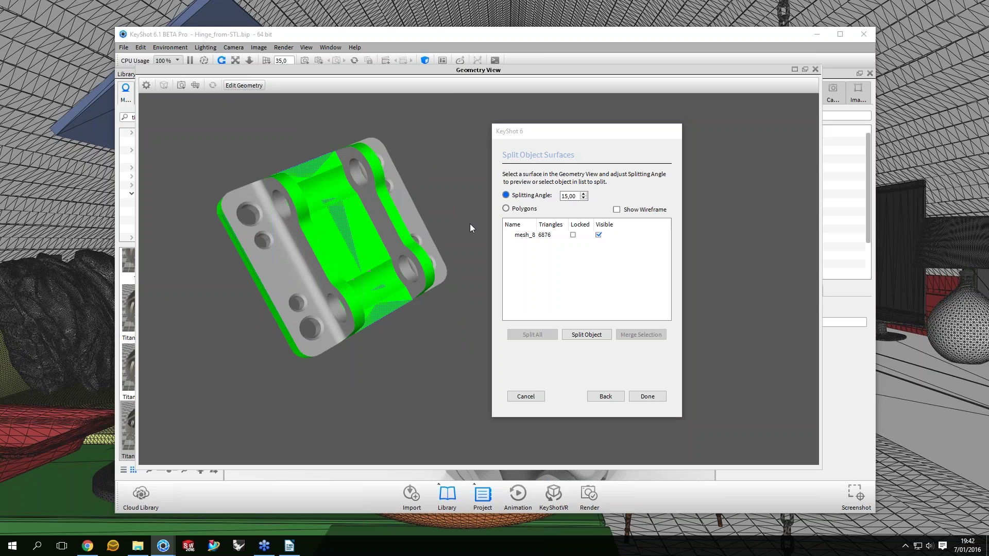
Switch the splitting method to Polygons and select a single large triangle on the plate's flat face
{"action": "mouse_move", "coordinate": [469, 224]}
{"action": "left_mouse_down"}
{"action": "mouse_move", "coordinate": [443, 250]}
{"action": "mouse_move", "coordinate": [466, 222]}
{"action": "left_mouse_up"}
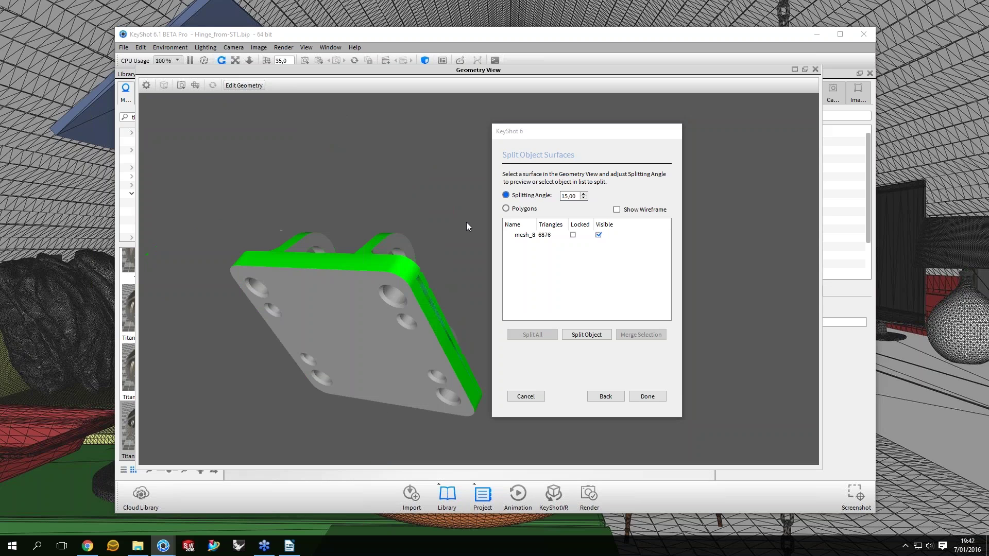
{"action": "left_click", "coordinate": [506, 208]}
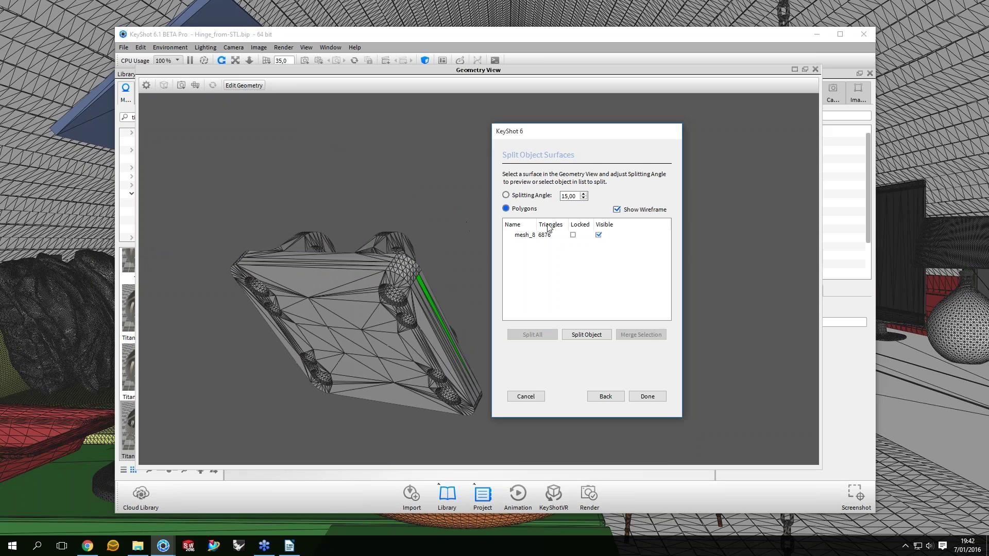
{"action": "left_click", "coordinate": [357, 288]}
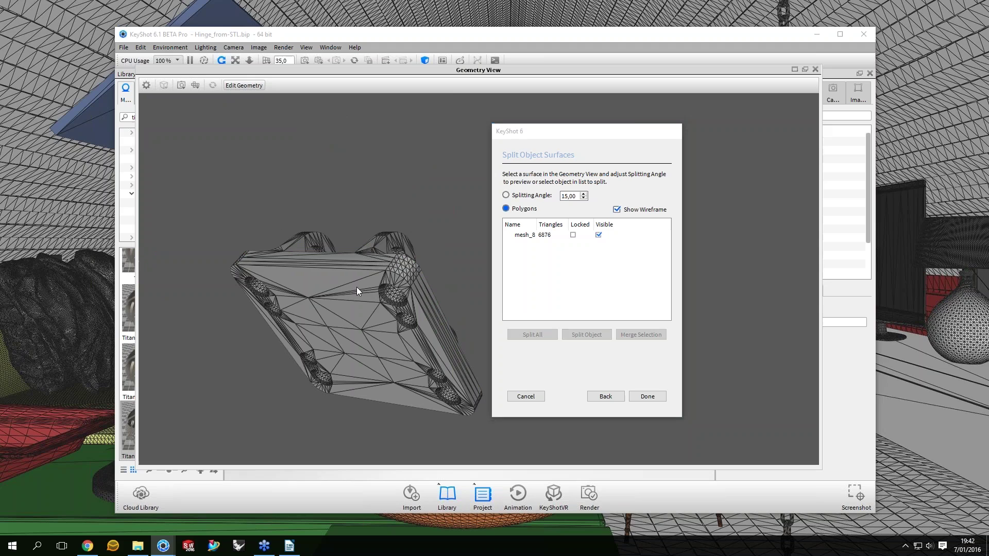
{"action": "left_click", "coordinate": [316, 292]}
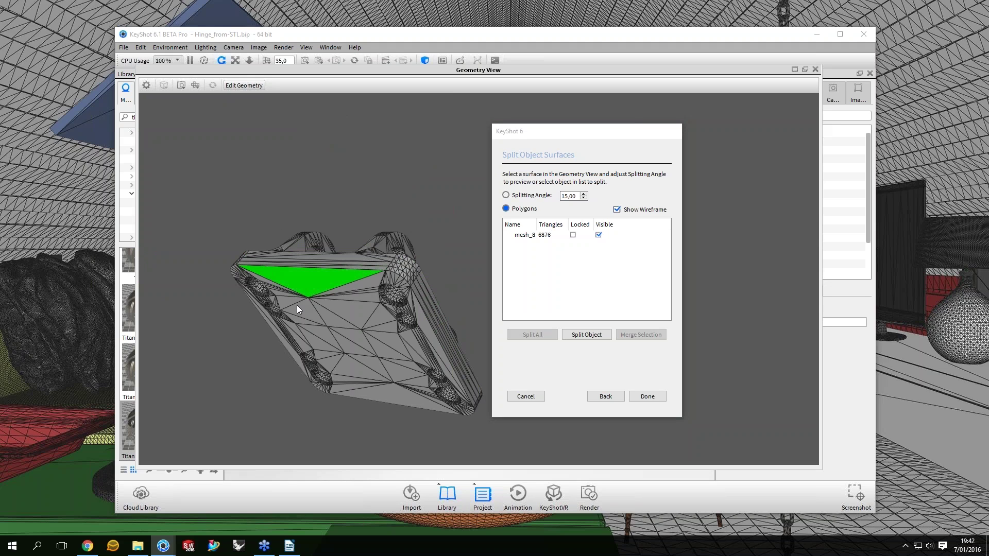
Add more triangles across the middle of the plate's flat face to the polygon selection
{"action": "left_click", "coordinate": [297, 305]}
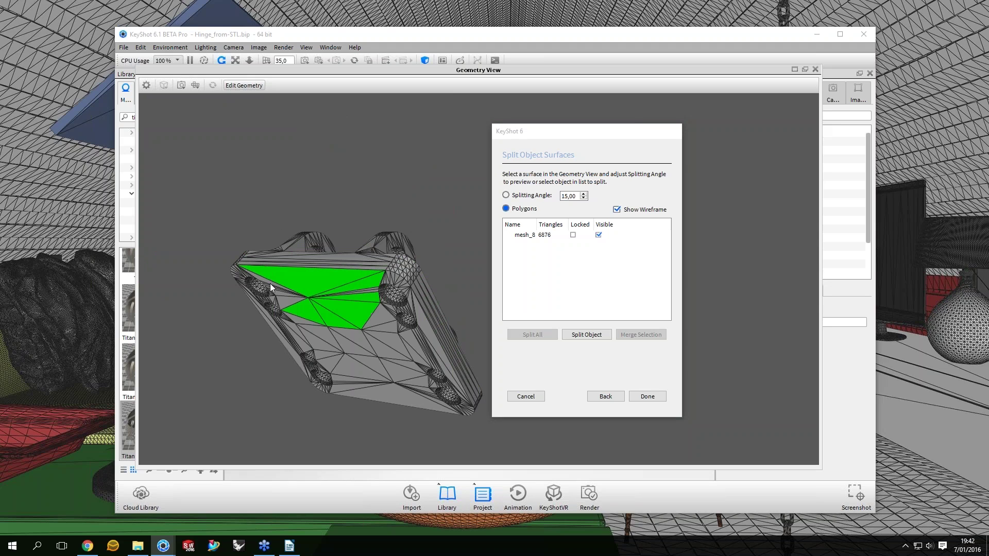
{"action": "left_click", "coordinate": [387, 351]}
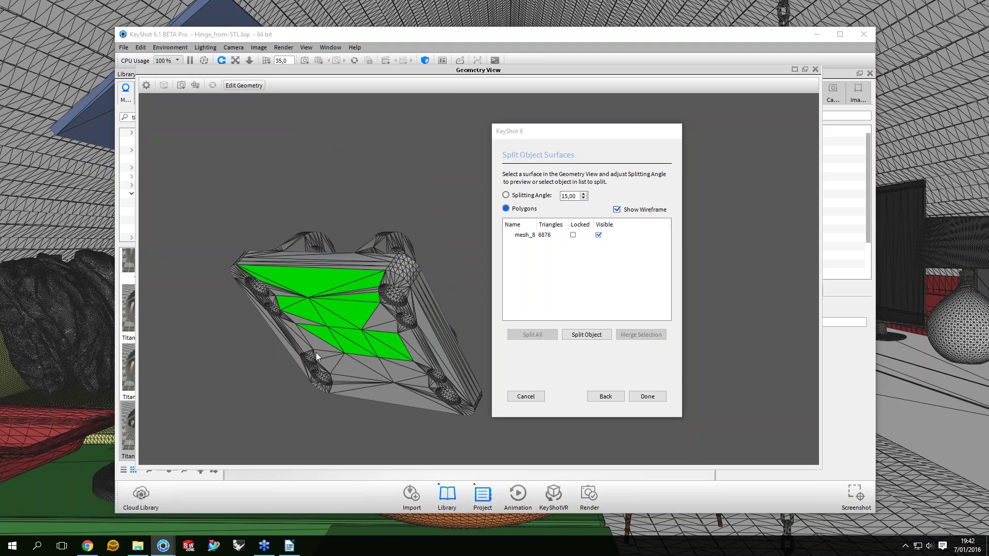
{"action": "left_click", "coordinate": [402, 367]}
Clear the polygon selection, try an area selection across the plate's middle band, and clear it as well
{"action": "left_click", "coordinate": [219, 316]}
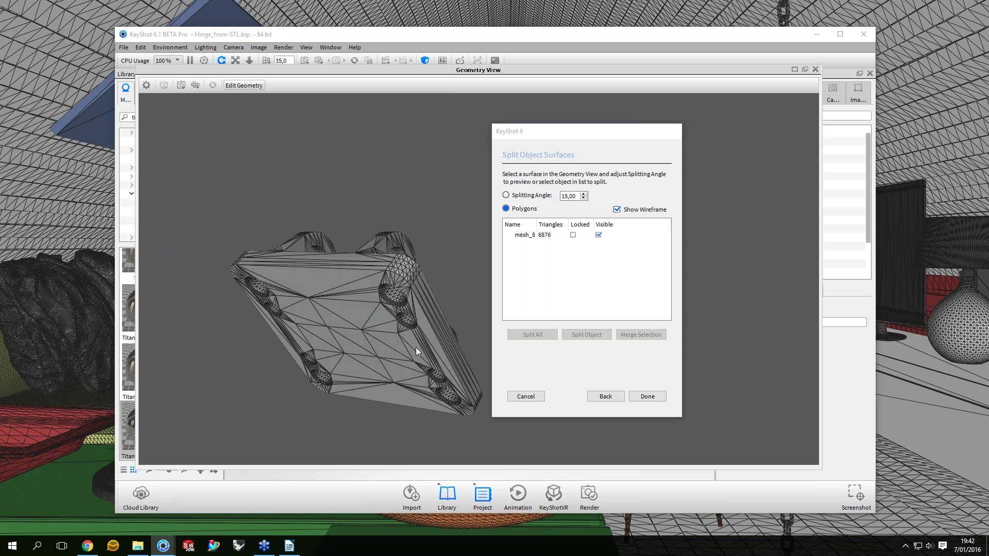
{"action": "left_click_drag", "start_coordinate": [416, 347], "coordinate": [457, 299]}
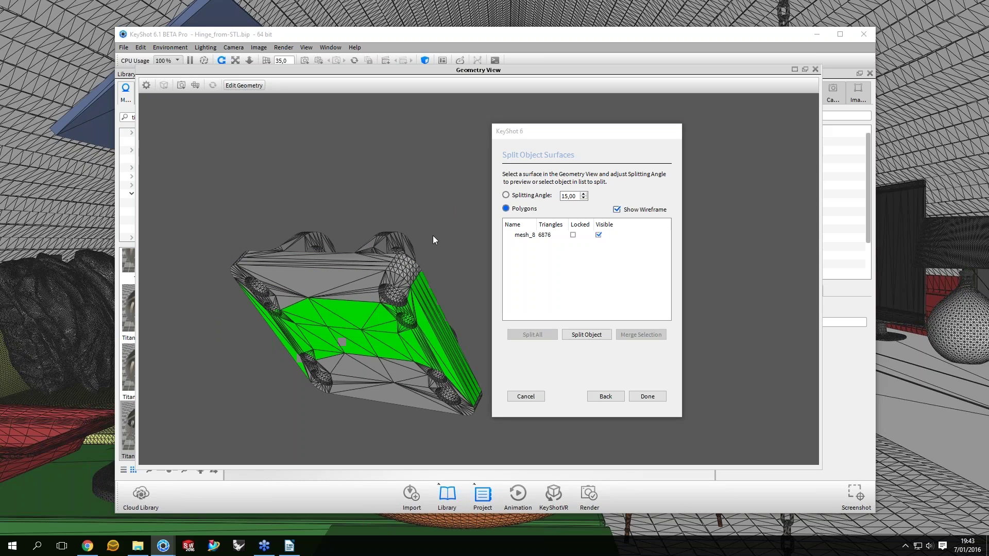
{"action": "left_click_drag", "start_coordinate": [433, 237], "coordinate": [451, 249]}
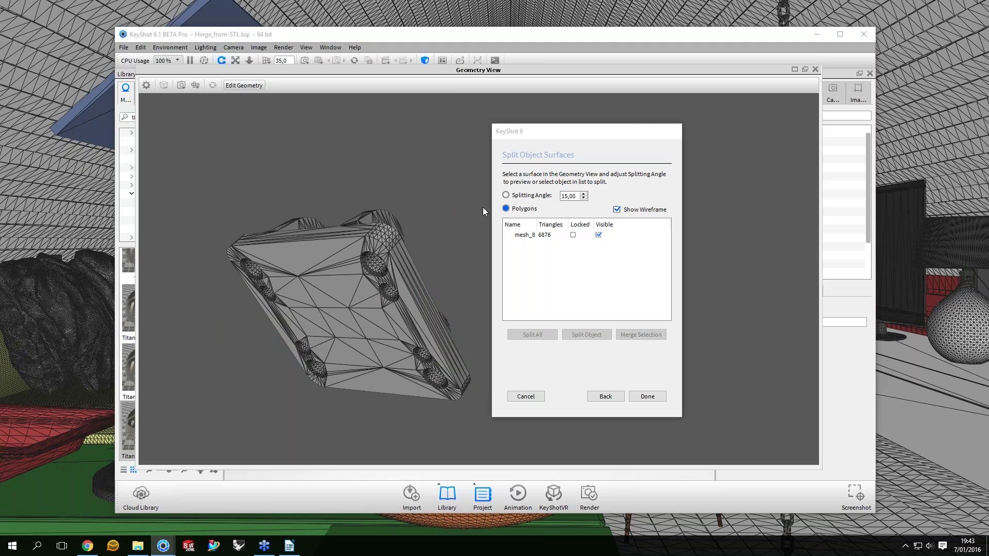
Split the plate's entire flat face, excluding the holes, from mesh_8 with a splitting angle of 15 and finish the geometry edit
{"action": "left_click", "coordinate": [505, 195]}
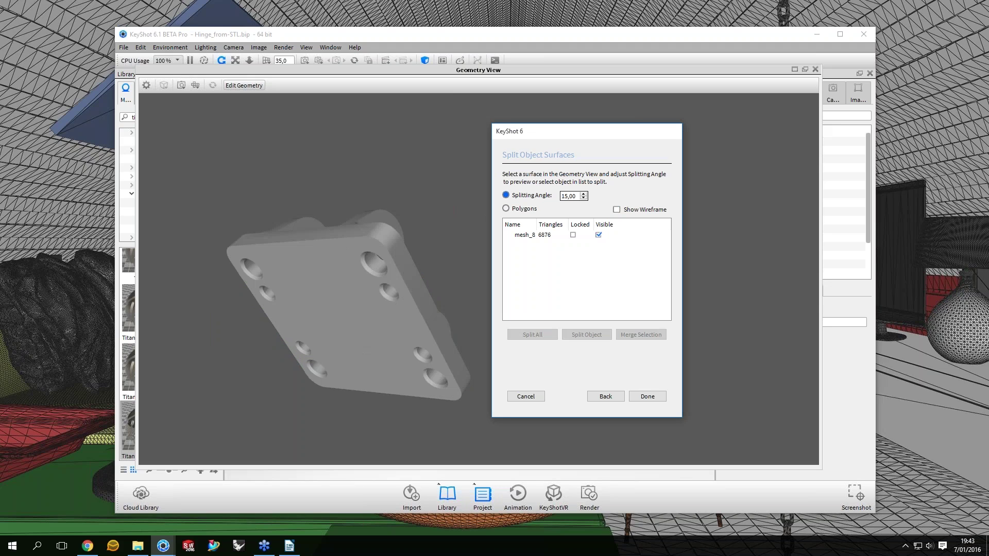
{"action": "left_click", "coordinate": [354, 383]}
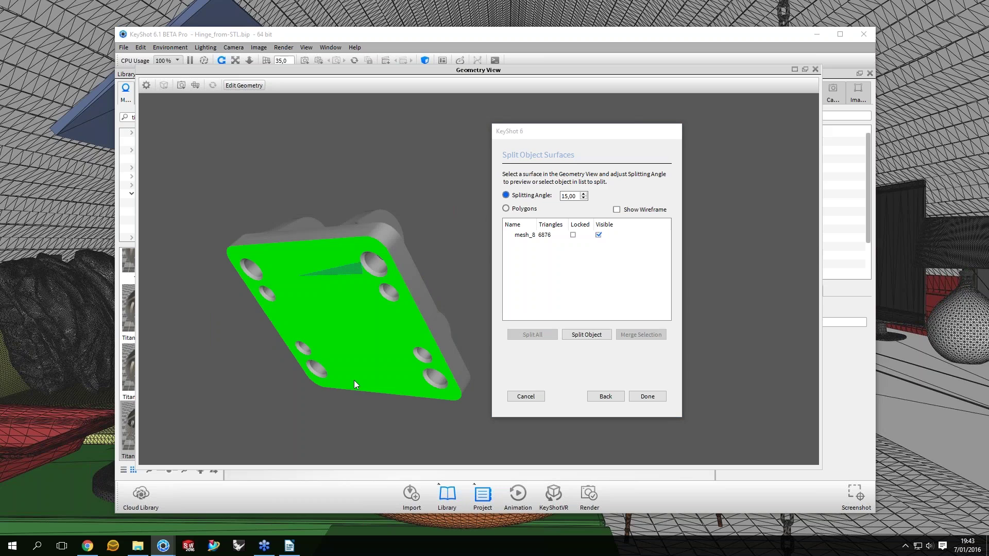
{"action": "left_click_drag", "start_coordinate": [353, 383], "coordinate": [547, 232]}
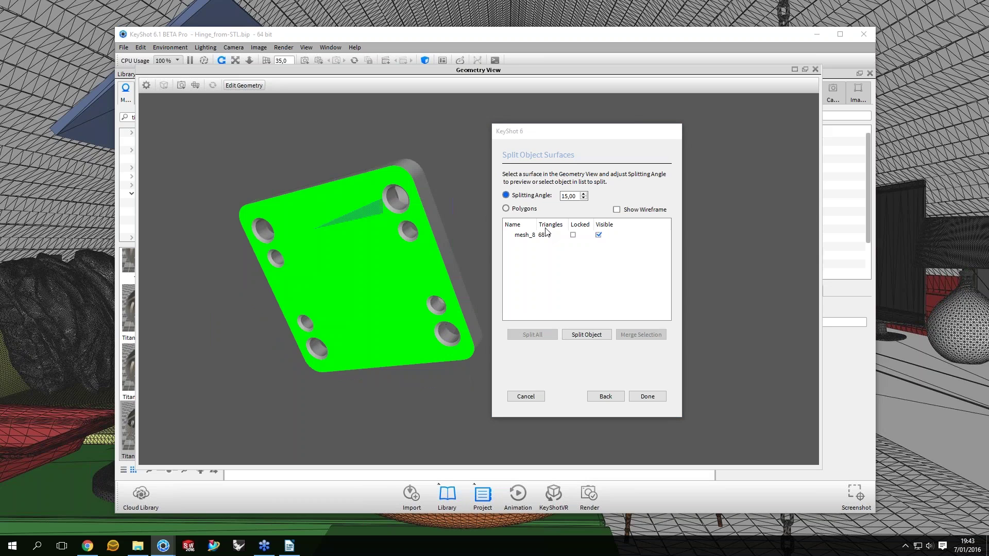
{"action": "left_click_drag", "start_coordinate": [547, 231], "coordinate": [594, 338]}
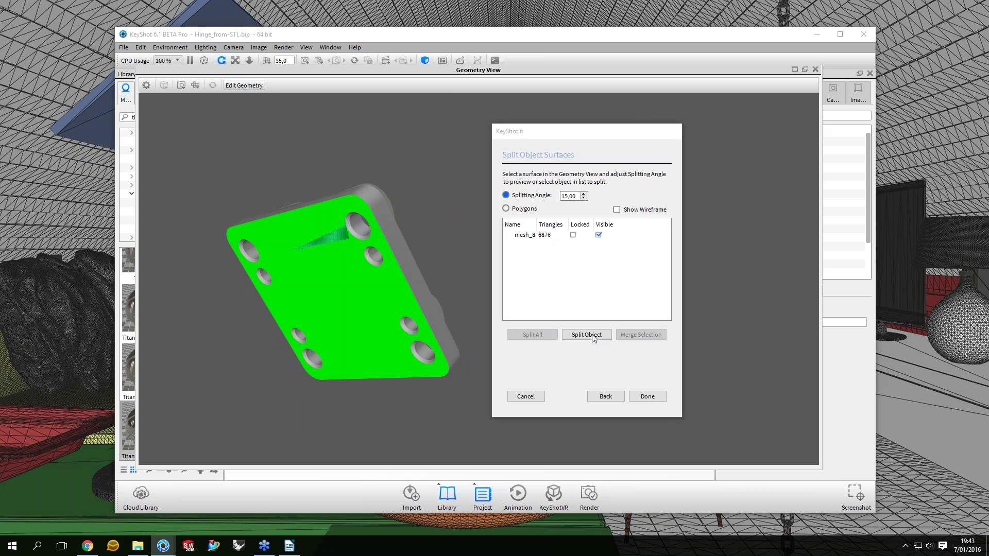
{"action": "left_click", "coordinate": [593, 338]}
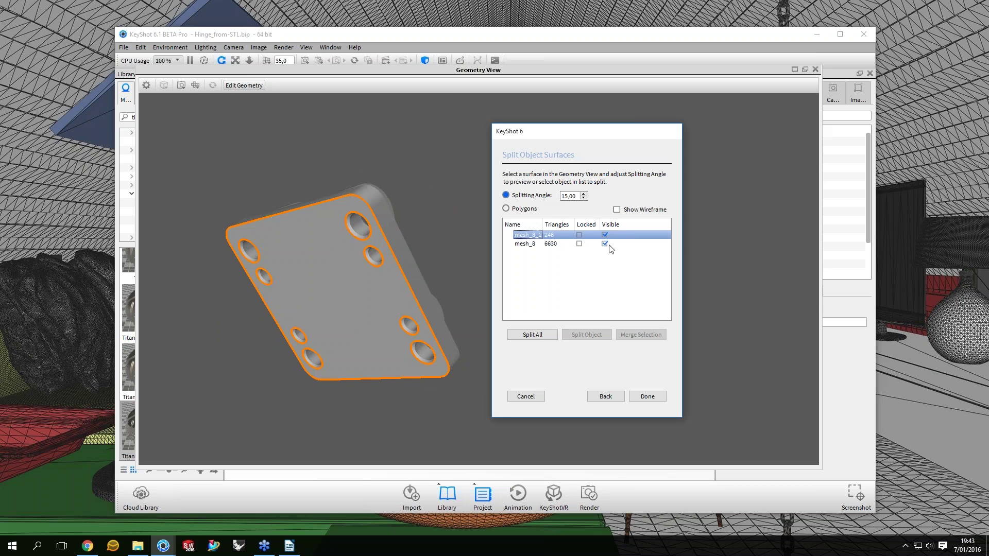
{"action": "left_click", "coordinate": [610, 245]}
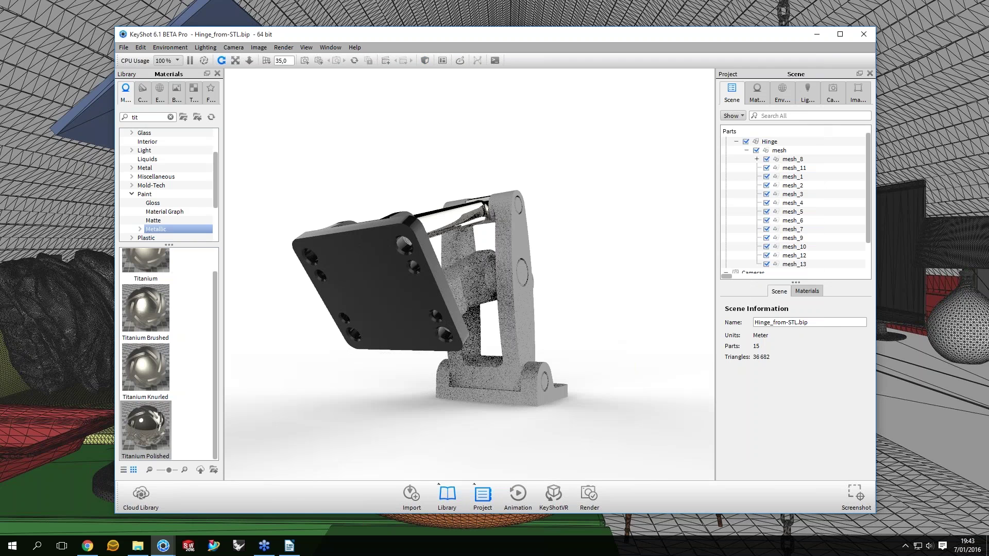
Apply the Titanium material to the flat face split off from the hinge plate
{"action": "left_click", "coordinate": [146, 264]}
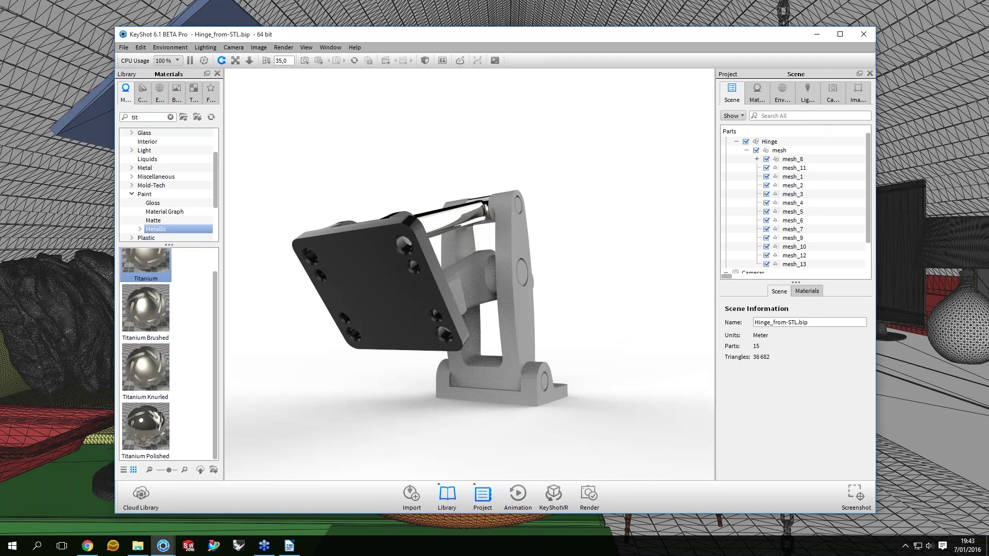
{"action": "left_click_drag", "start_coordinate": [146, 264], "coordinate": [368, 288]}
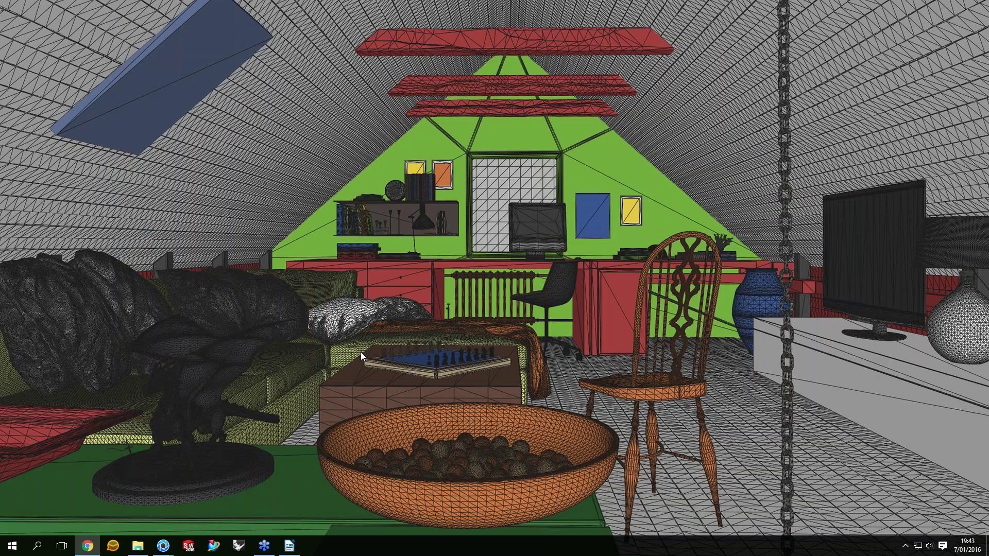
Switch to the Very-tall-building.bip scene and resume its paused real-time rendering
{"action": "left_click", "coordinate": [163, 546]}
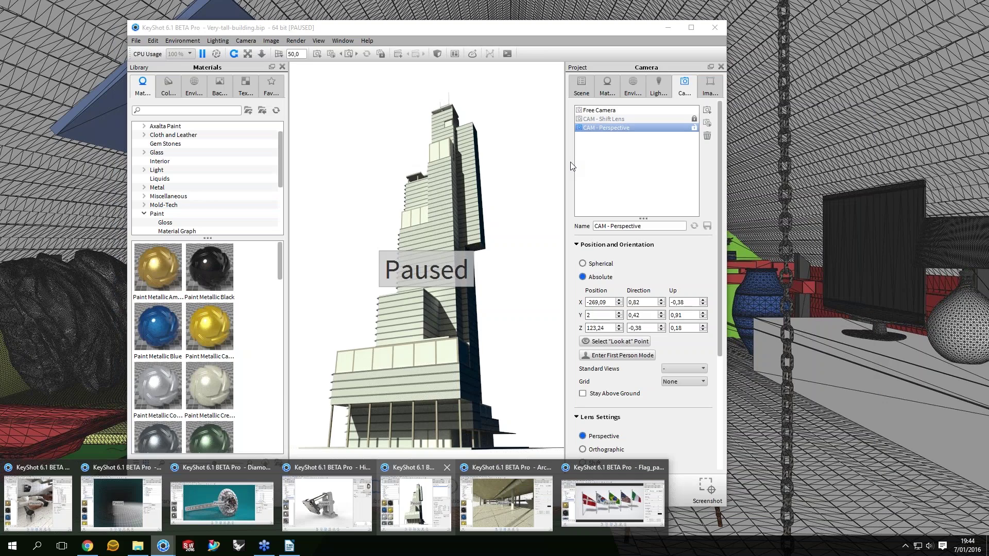
{"action": "left_click", "coordinate": [410, 493]}
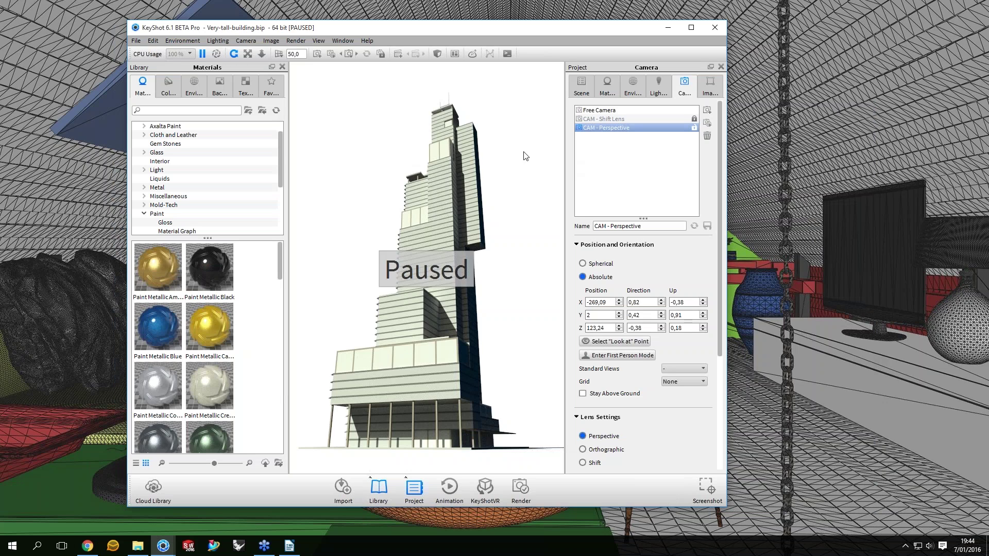
{"action": "key", "text": "shift+p"}
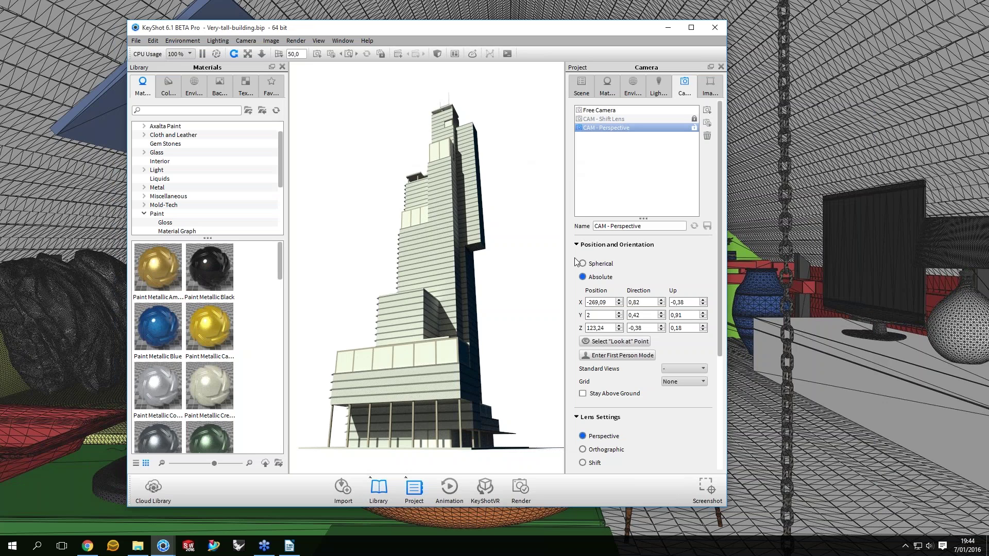
Set the Y position of CAM - Perspective to 2 and switch its position and orientation mode to Spherical
{"action": "left_click", "coordinate": [576, 245]}
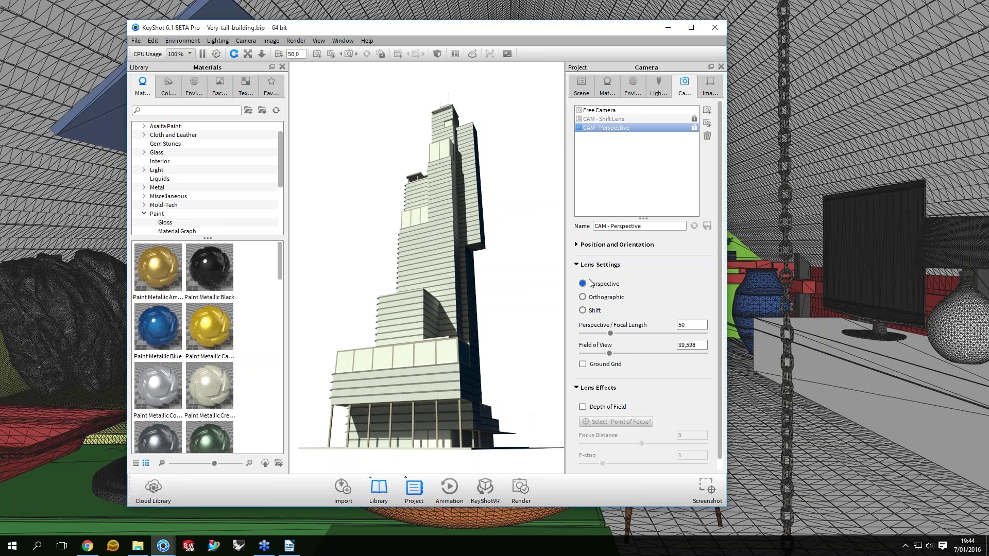
{"action": "left_click", "coordinate": [577, 244]}
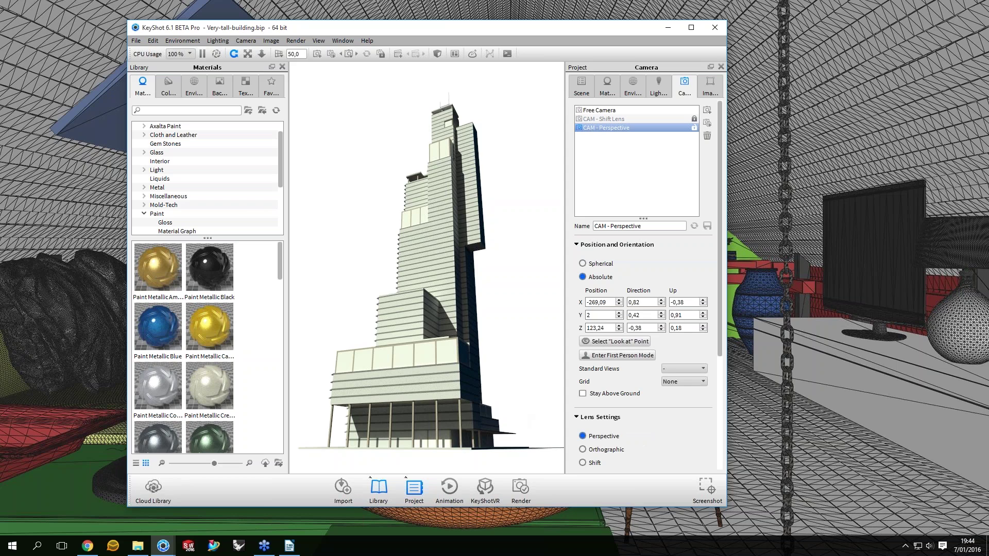
{"action": "double_click", "coordinate": [605, 317]}
{"action": "type", "text": "2"}
{"action": "key", "text": "Return"}
{"action": "left_click", "coordinate": [577, 245]}
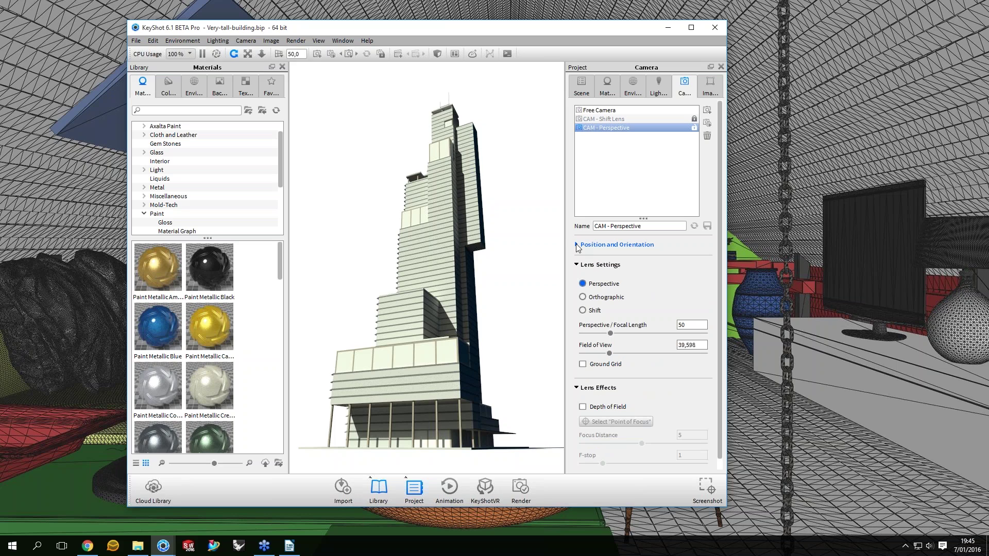
{"action": "left_click", "coordinate": [578, 246]}
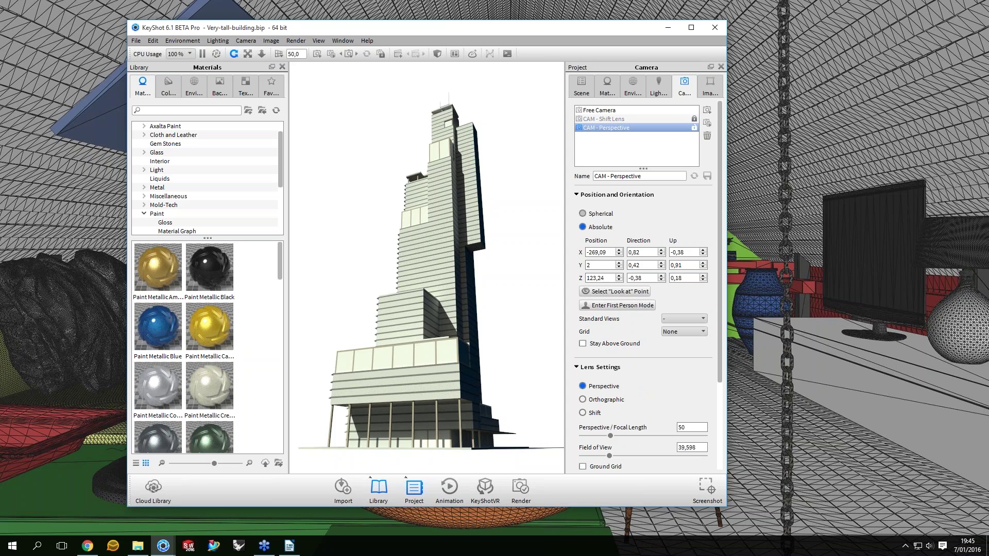
{"action": "left_click", "coordinate": [582, 213]}
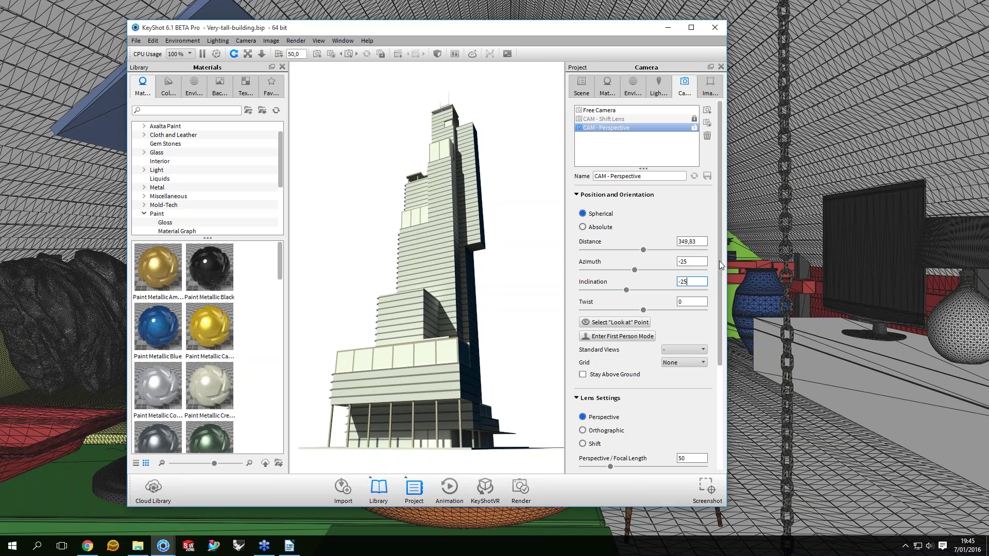
{"action": "left_click_drag", "start_coordinate": [720, 265], "coordinate": [620, 316]}
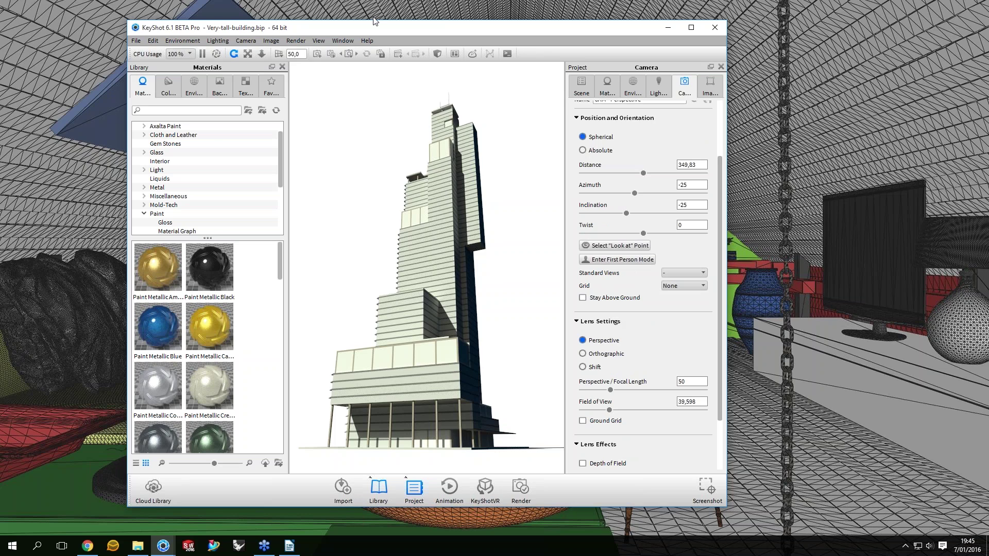
Move the main window aside, open the Geometry View beside it, and switch that view's camera to Perspective
{"action": "left_click_drag", "start_coordinate": [373, 20], "coordinate": [137, 16]}
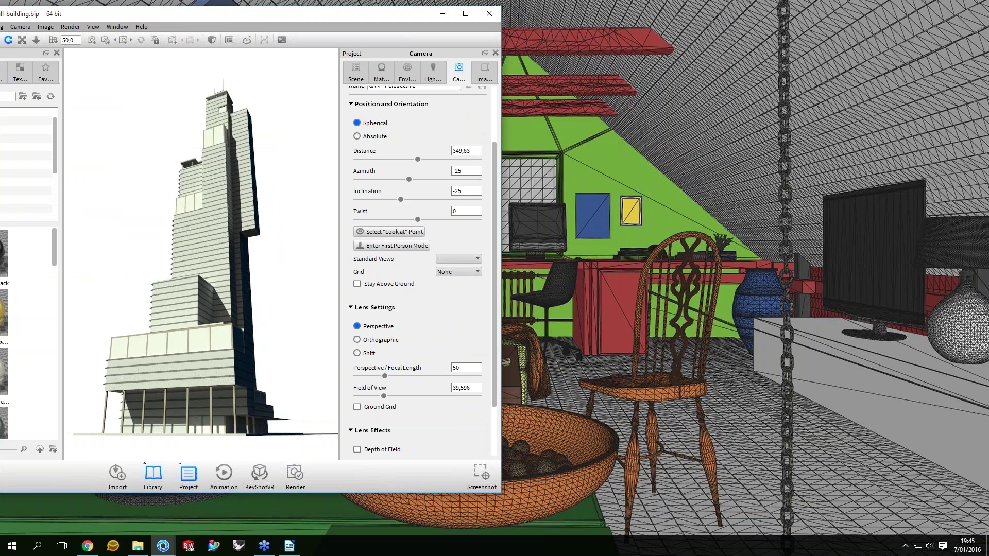
{"action": "key", "text": "o"}
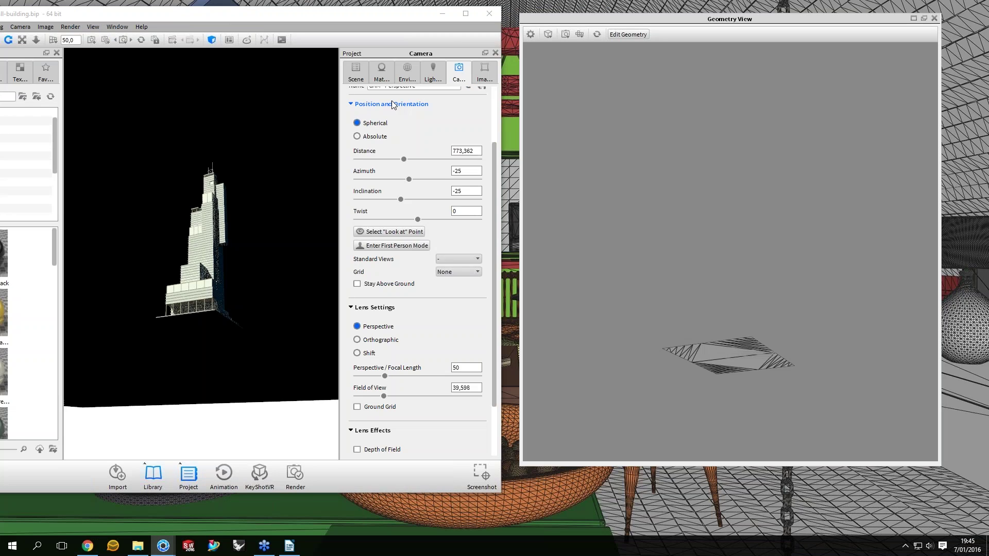
{"action": "scroll", "coordinate": [392, 104], "scroll_direction": "up", "scroll_amount": 3}
{"action": "scroll", "coordinate": [589, 58], "scroll_direction": "up", "scroll_amount": 3}
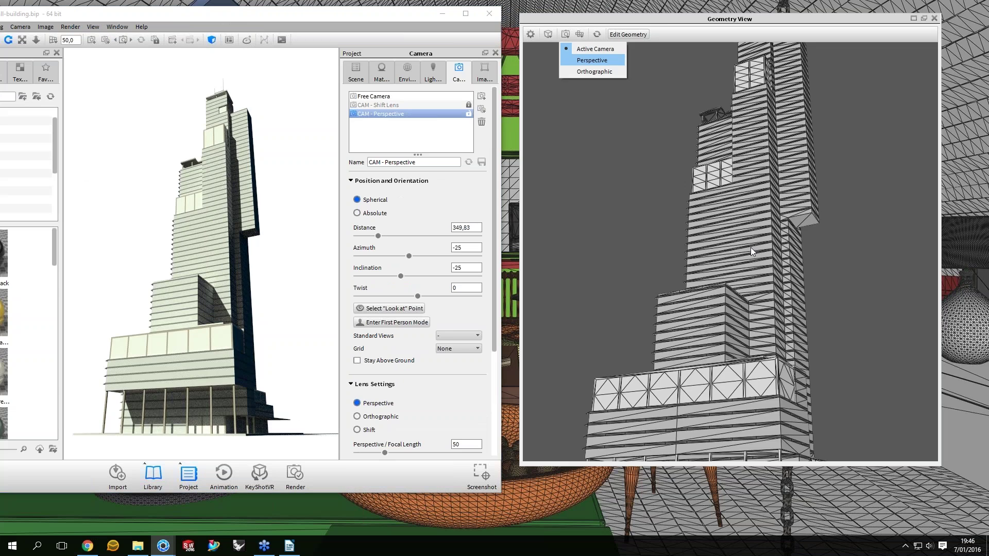
{"action": "key", "text": "Return"}
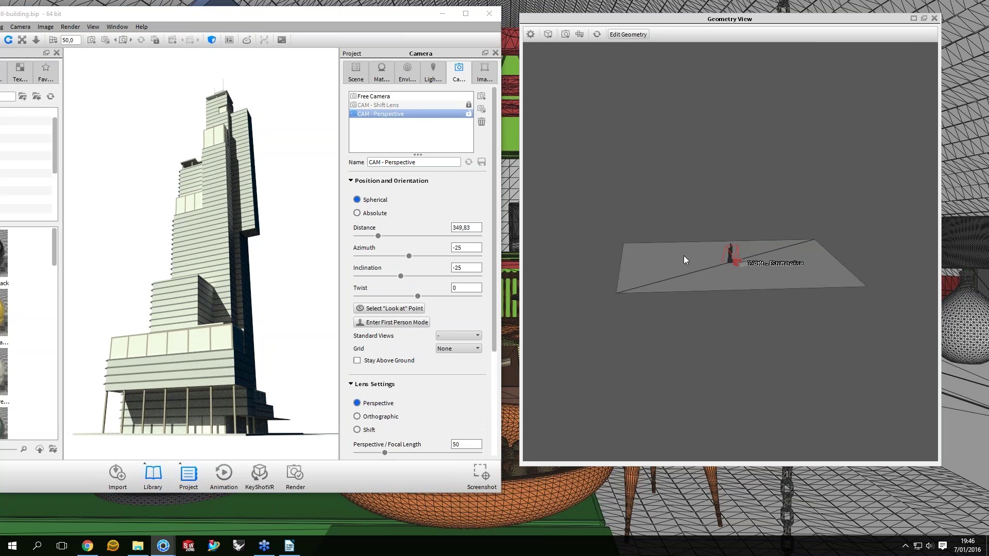
Examine the tower and the viewing cones of its two saved cameras from several angles in the Geometry View
{"action": "left_click_drag", "start_coordinate": [684, 256], "coordinate": [700, 270]}
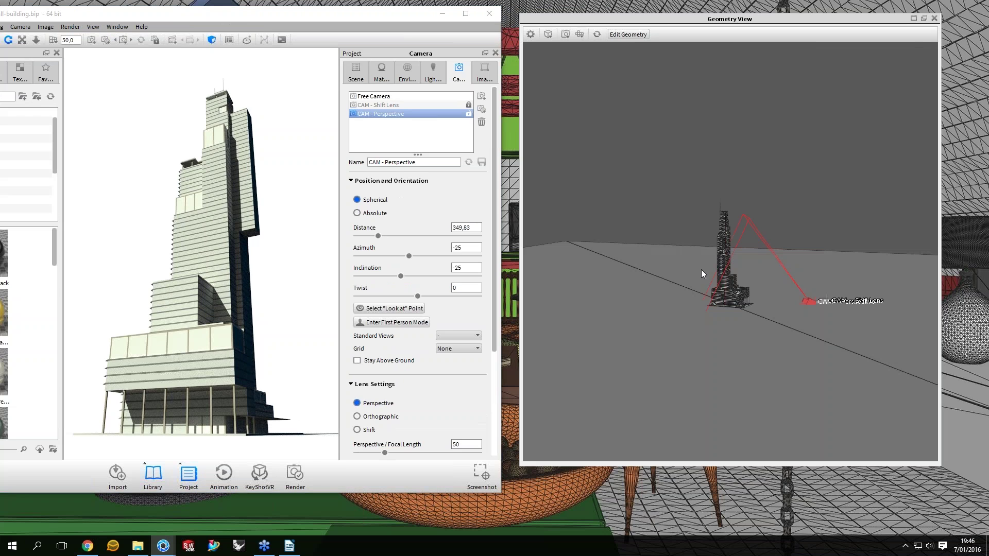
{"action": "scroll", "coordinate": [701, 270], "scroll_direction": "up", "scroll_amount": 3}
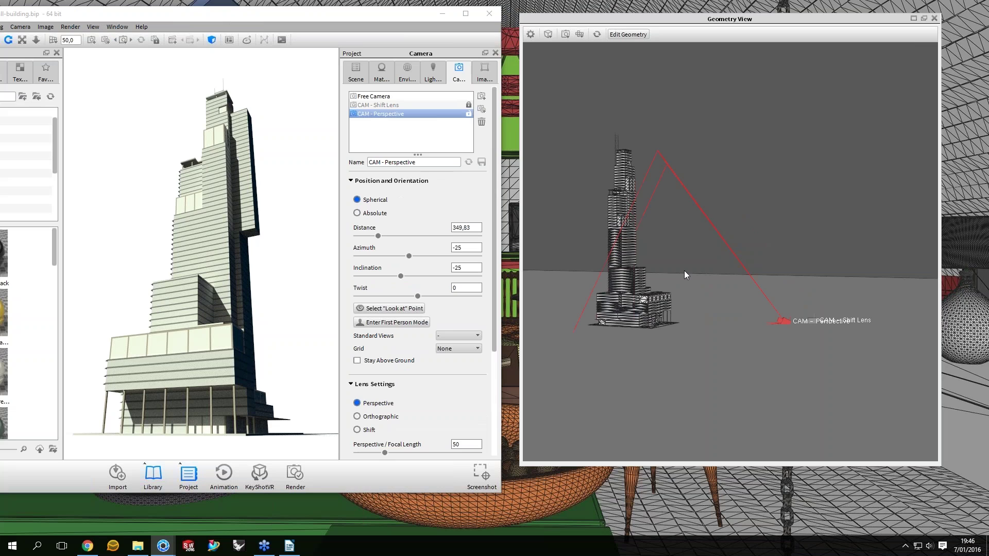
{"action": "left_click_drag", "start_coordinate": [684, 275], "coordinate": [773, 320]}
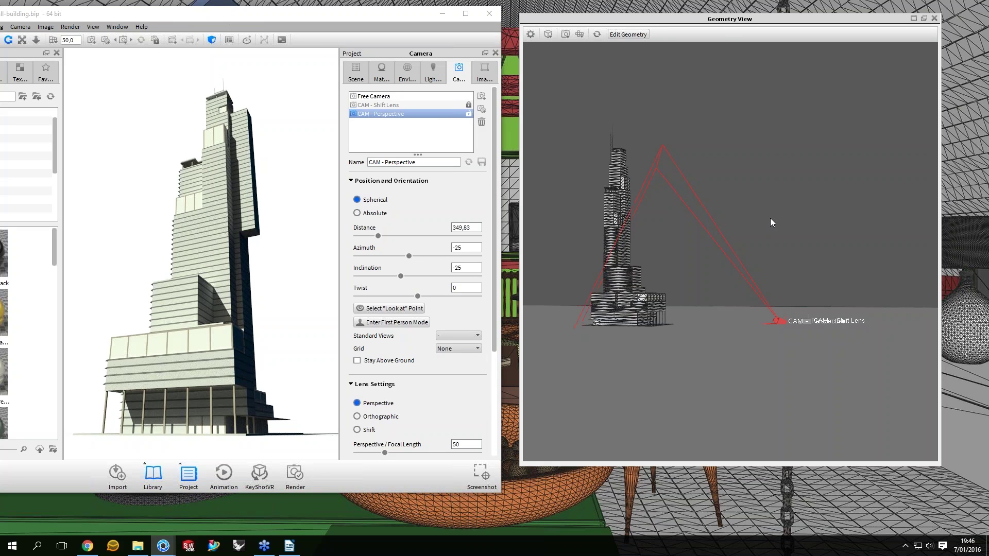
{"action": "left_click_drag", "start_coordinate": [770, 219], "coordinate": [739, 237]}
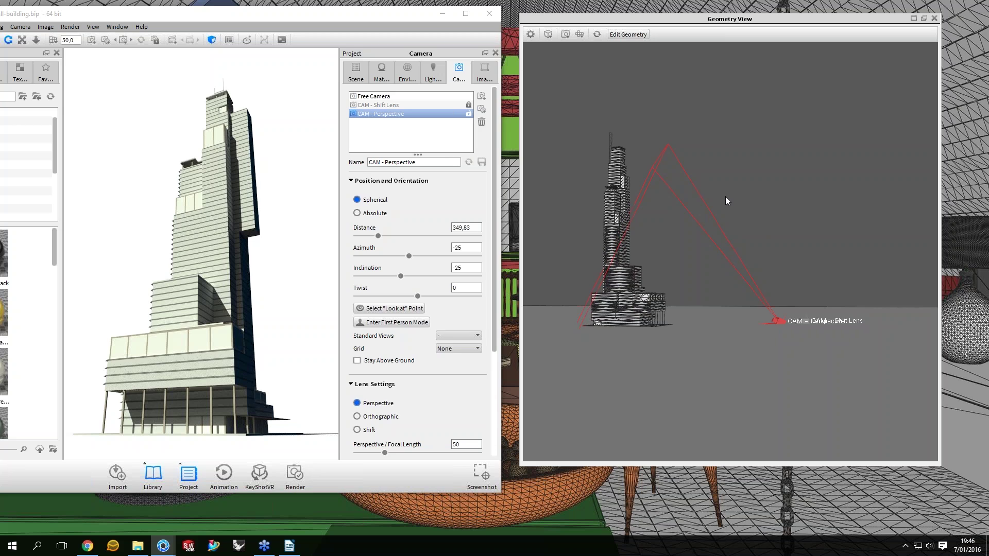
{"action": "left_click_drag", "start_coordinate": [726, 197], "coordinate": [640, 388]}
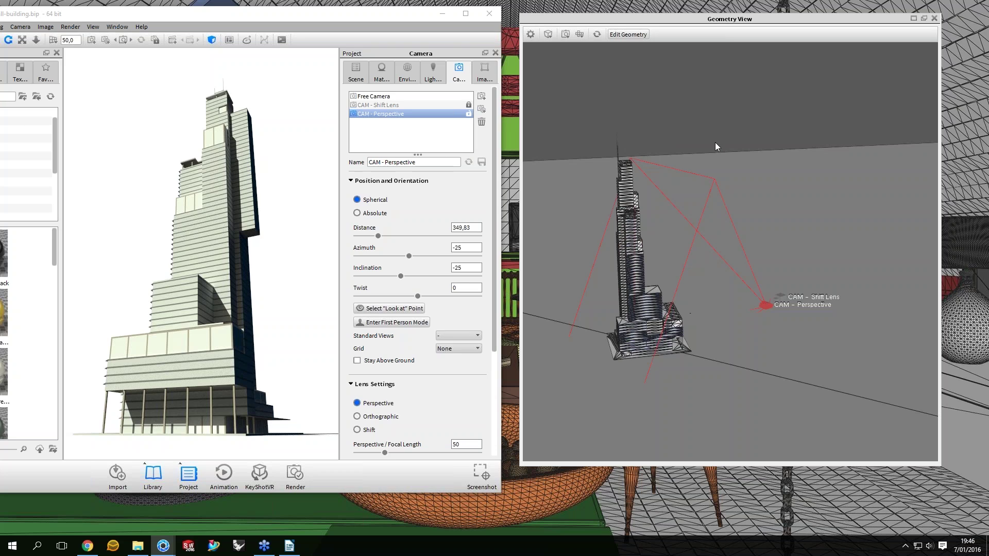
{"action": "left_click_drag", "start_coordinate": [715, 144], "coordinate": [621, 224]}
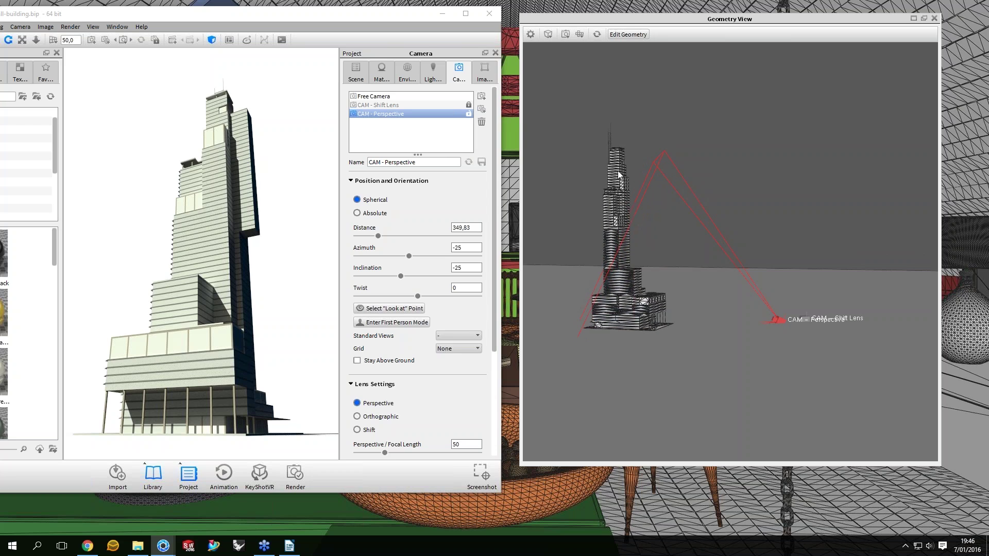
{"action": "left_click_drag", "start_coordinate": [618, 172], "coordinate": [578, 189]}
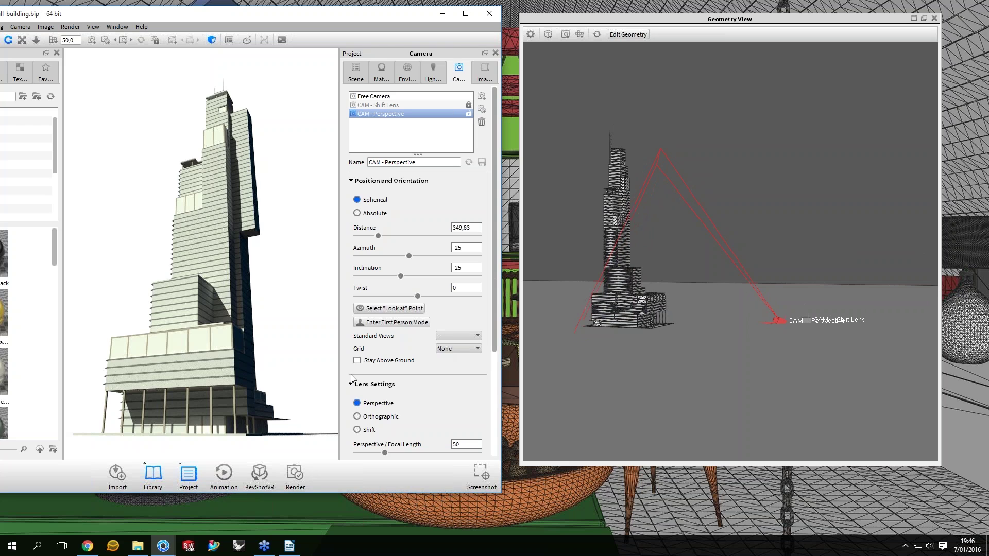
Change the lens type of CAM - Perspective to Shift
{"action": "scroll", "coordinate": [355, 376], "scroll_direction": "down", "scroll_amount": 2}
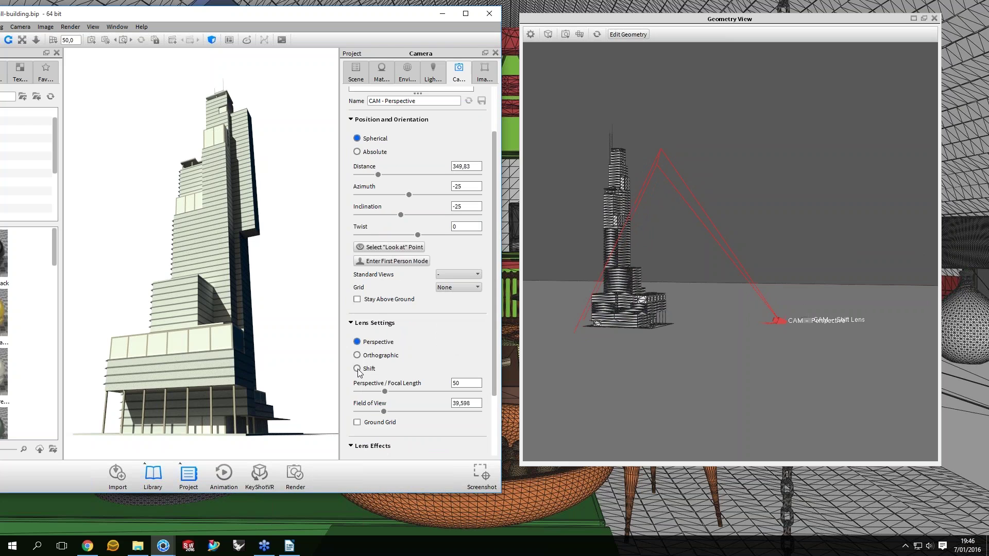
{"action": "left_click", "coordinate": [357, 368]}
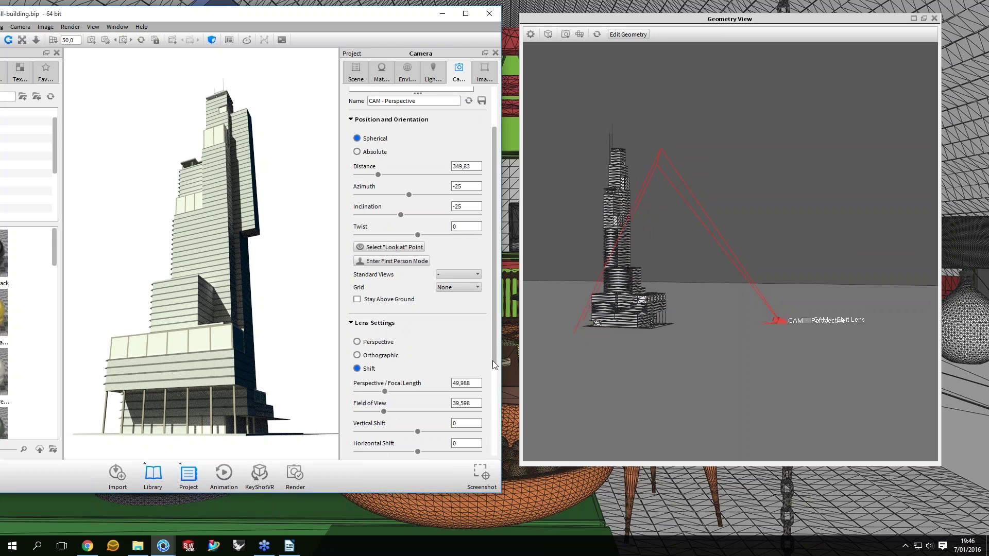
Estimate the vertical shift of CAM - Perspective and check its new viewing cone in the Geometry View
{"action": "scroll", "coordinate": [492, 361], "scroll_direction": "down", "scroll_amount": 1}
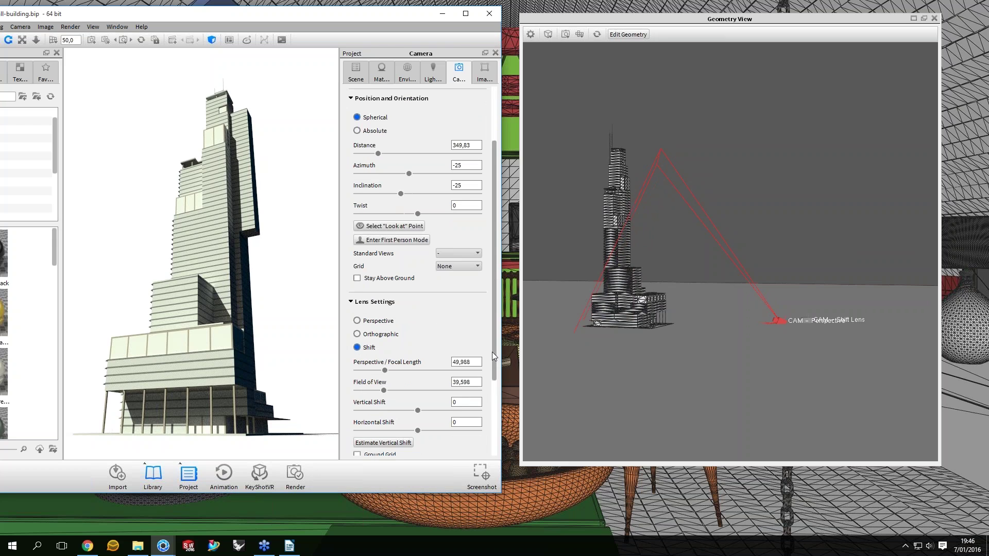
{"action": "scroll", "coordinate": [493, 356], "scroll_direction": "down", "scroll_amount": 1}
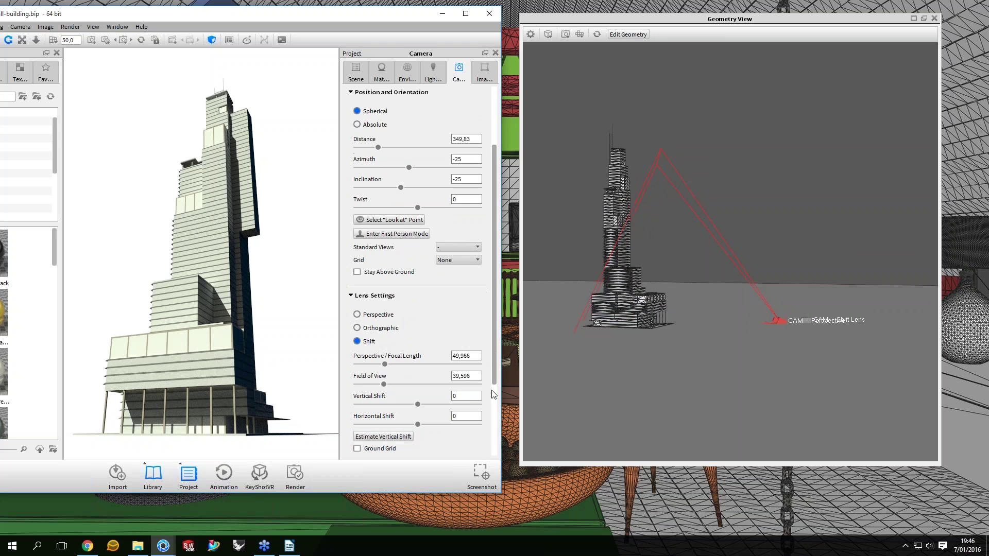
{"action": "scroll", "coordinate": [386, 291], "scroll_direction": "down", "scroll_amount": 3}
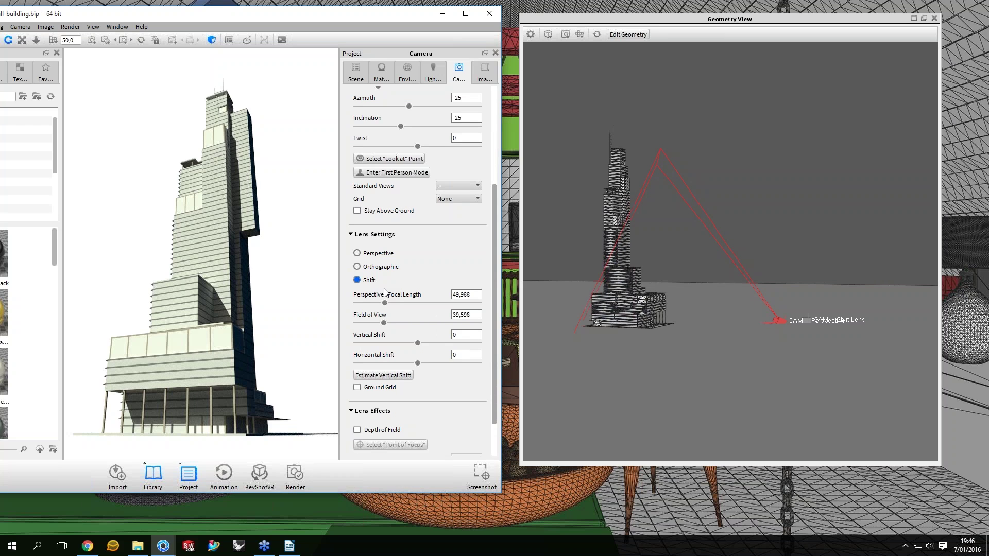
{"action": "scroll", "coordinate": [386, 309], "scroll_direction": "down", "scroll_amount": 1}
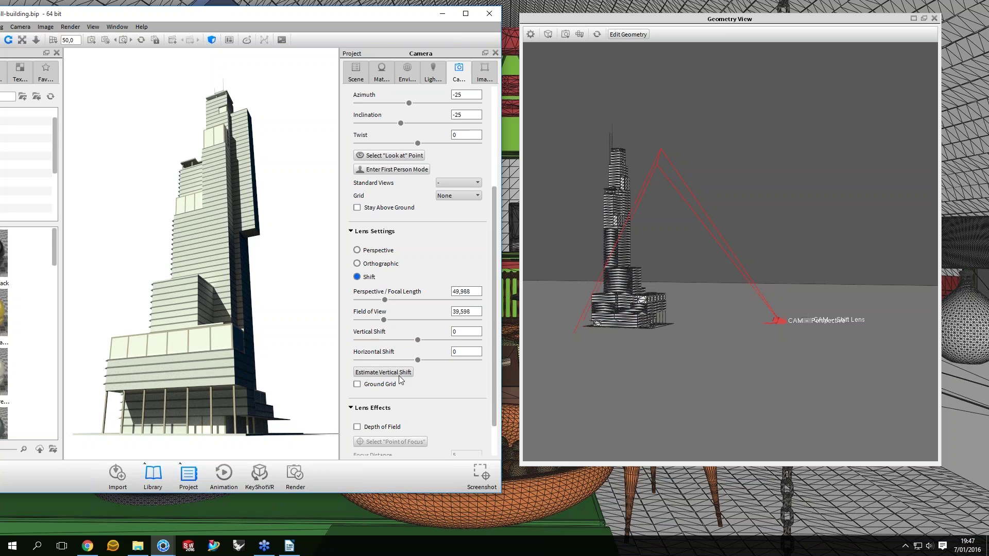
{"action": "left_click", "coordinate": [399, 375]}
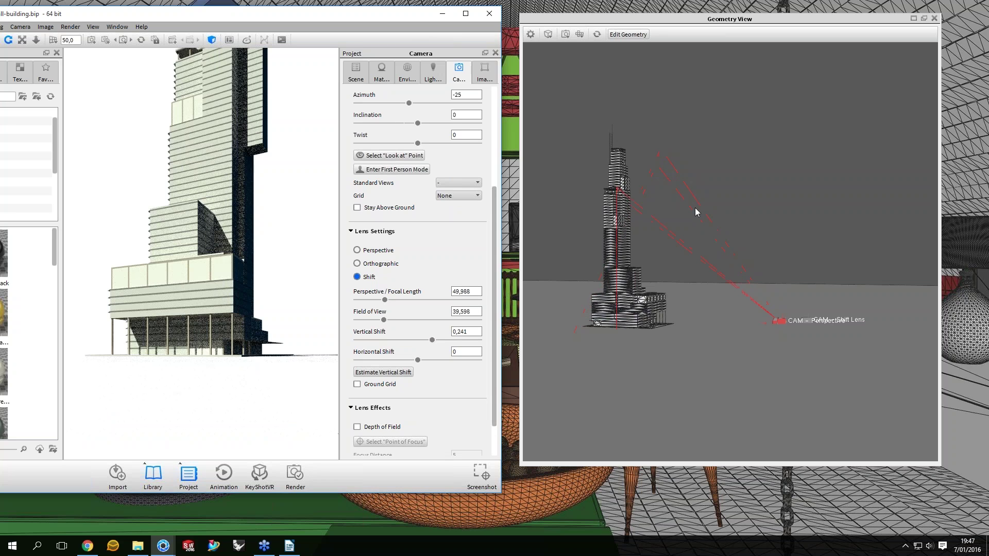
{"action": "left_click_drag", "start_coordinate": [695, 209], "coordinate": [626, 212]}
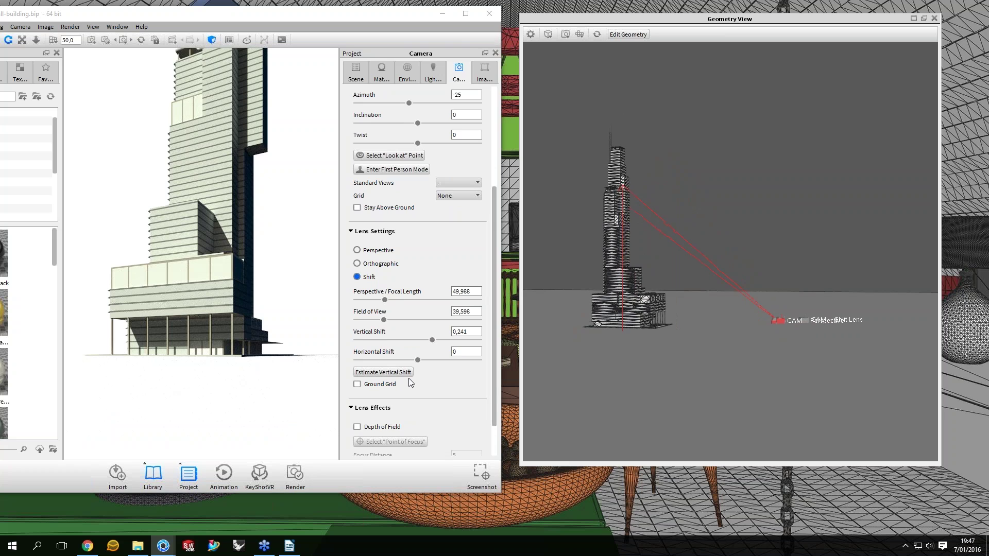
Raise the vertical shift of CAM - Perspective to about 0,508
{"action": "left_click", "coordinate": [432, 340]}
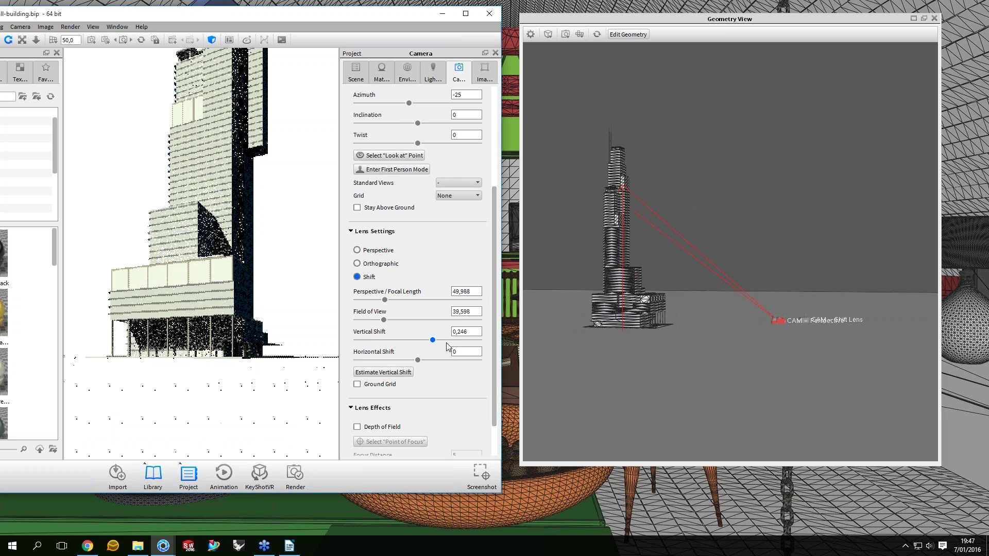
{"action": "left_click", "coordinate": [447, 341]}
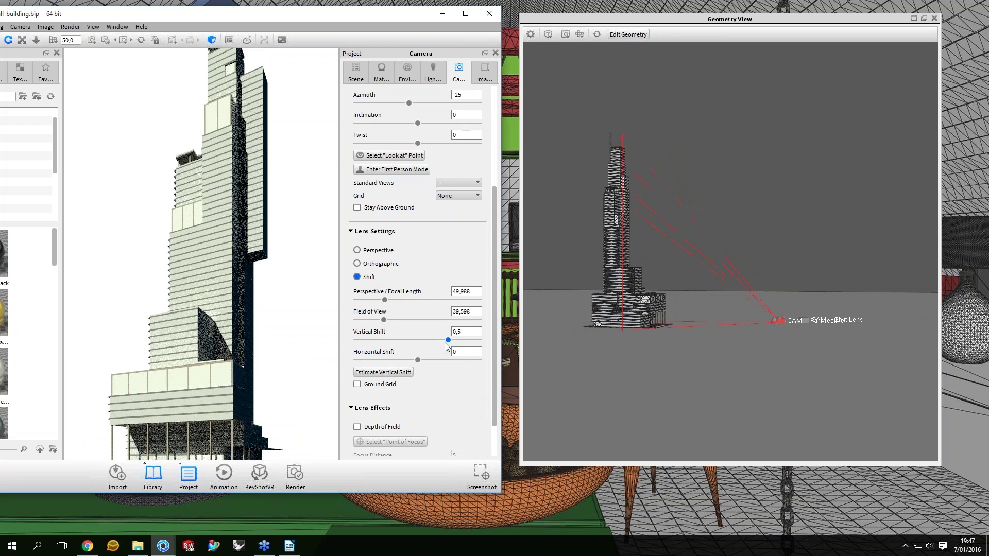
{"action": "left_click", "coordinate": [446, 341]}
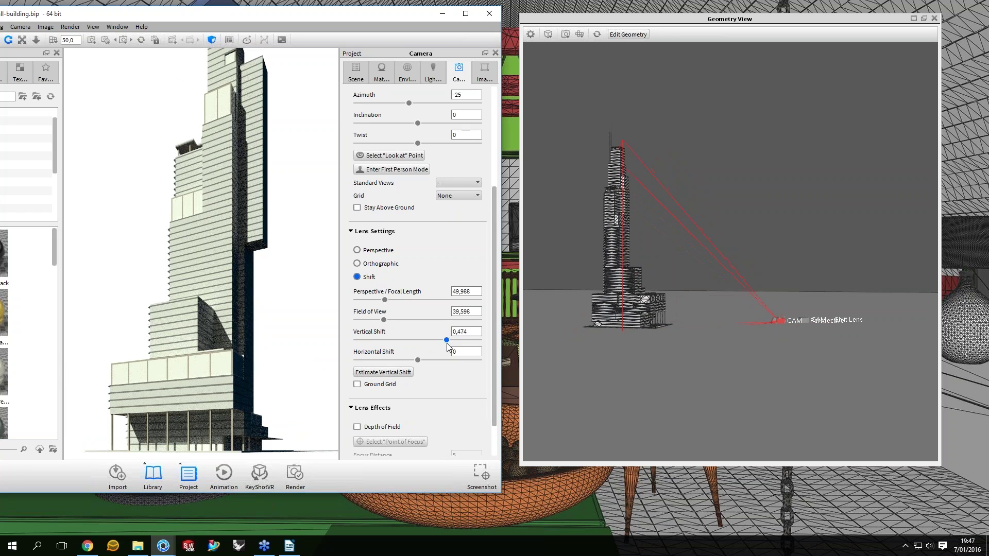
{"action": "left_click", "coordinate": [448, 341]}
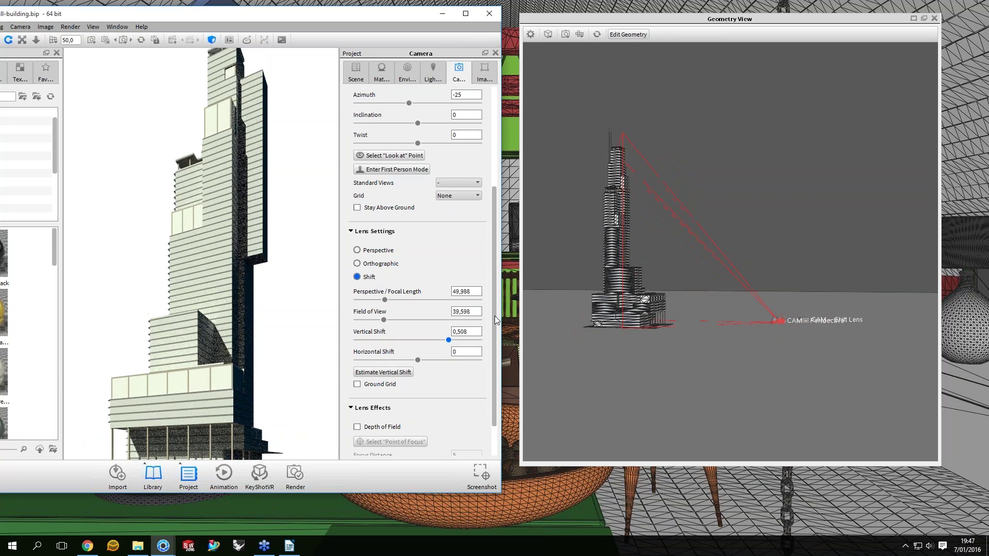
Set the distance of CAM - Perspective to 400
{"action": "left_click_drag", "start_coordinate": [495, 317], "coordinate": [498, 272]}
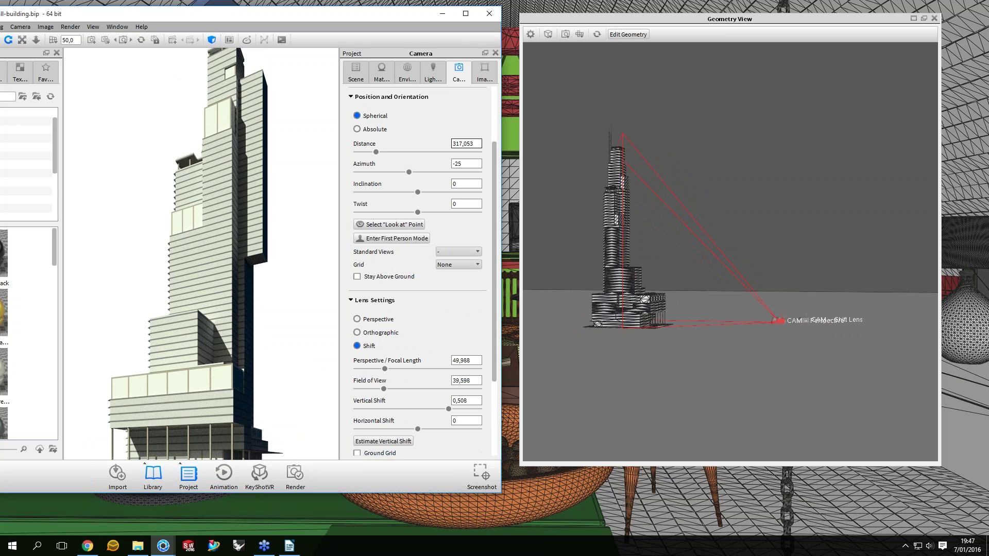
{"action": "double_click", "coordinate": [465, 143]}
{"action": "type", "text": "33"}
{"action": "key", "text": "BackSpace"}
{"action": "key", "text": "BackSpace"}
{"action": "type", "text": "4"}
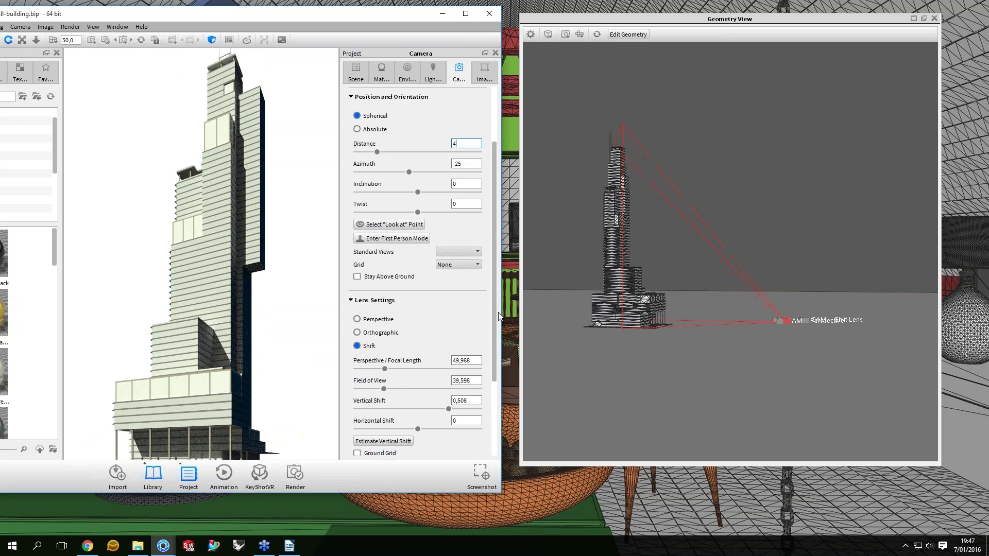
{"action": "type", "text": "00"}
{"action": "key", "text": "Return"}
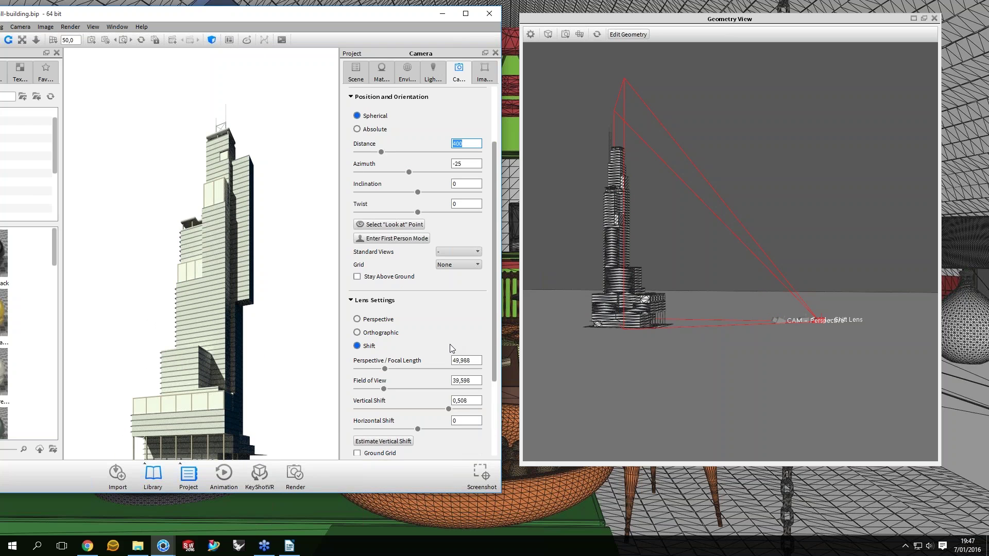
Reframe the whole tower with a vertical shift of about 0,424 and a horizontal shift of about 0,008
{"action": "scroll", "coordinate": [444, 345], "scroll_direction": "down", "scroll_amount": 3}
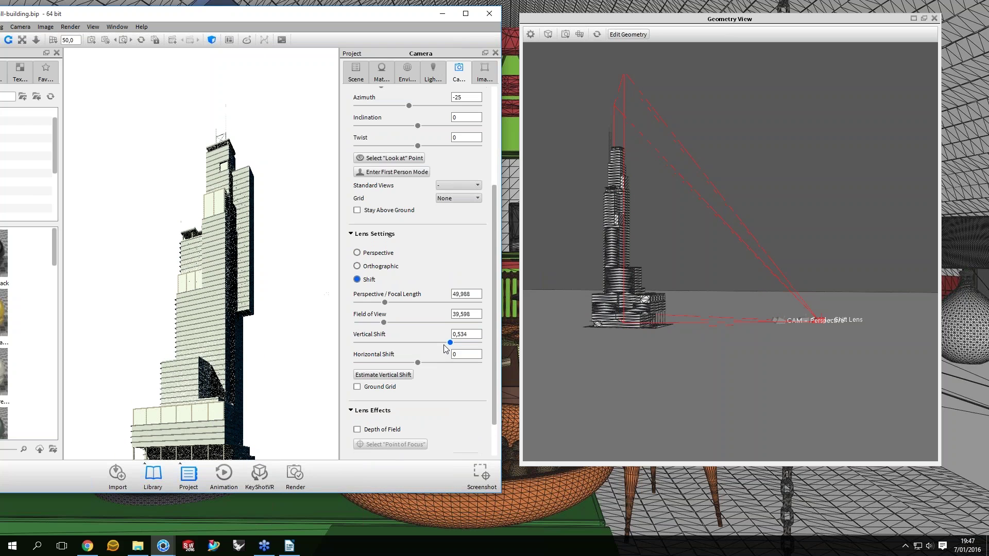
{"action": "left_click", "coordinate": [443, 343]}
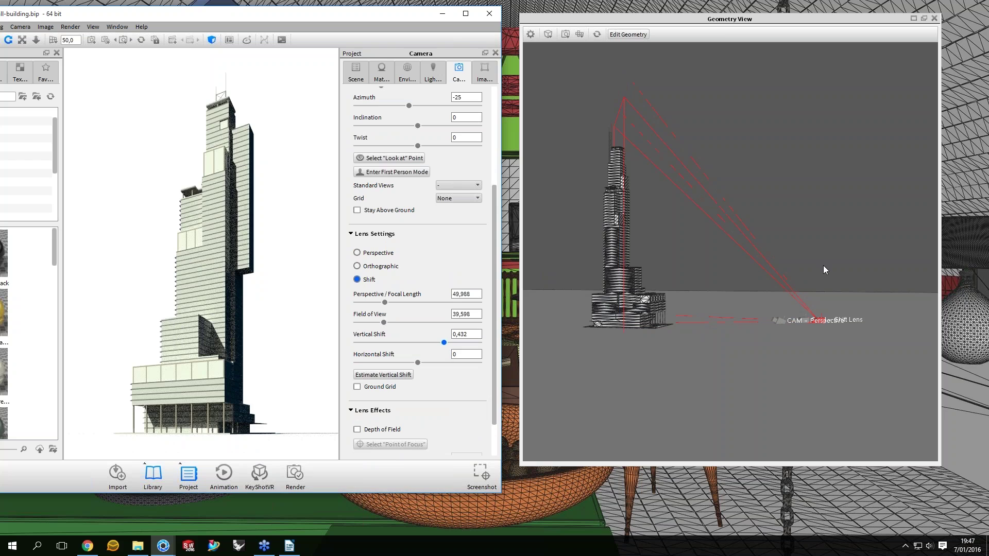
{"action": "key", "text": "Left"}
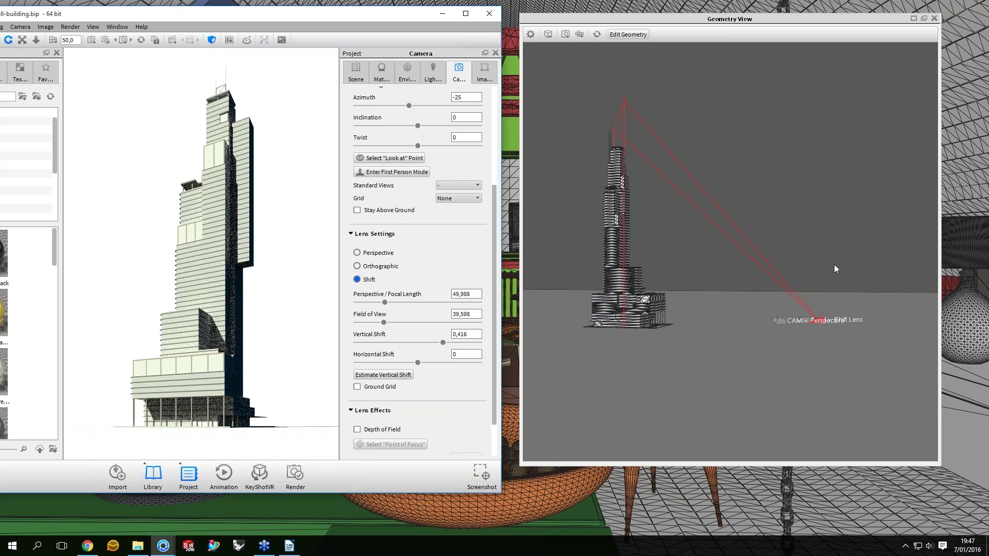
{"action": "left_click_drag", "start_coordinate": [833, 264], "coordinate": [721, 289]}
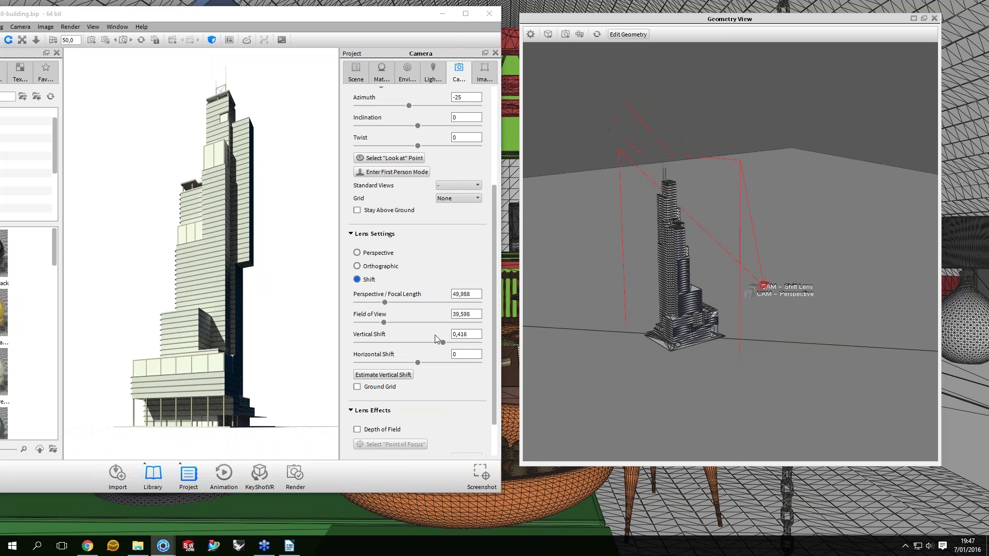
{"action": "left_click", "coordinate": [469, 343]}
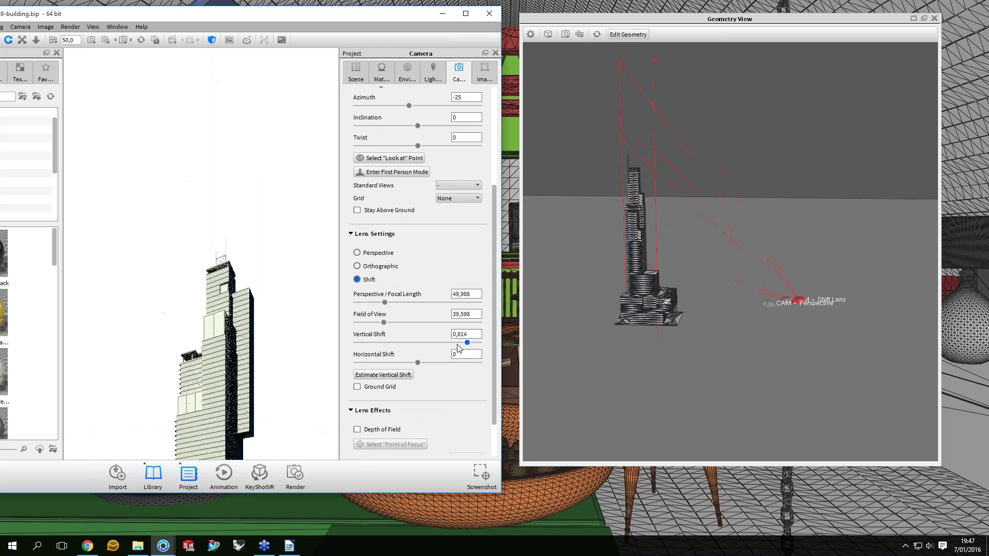
{"action": "left_click", "coordinate": [455, 342]}
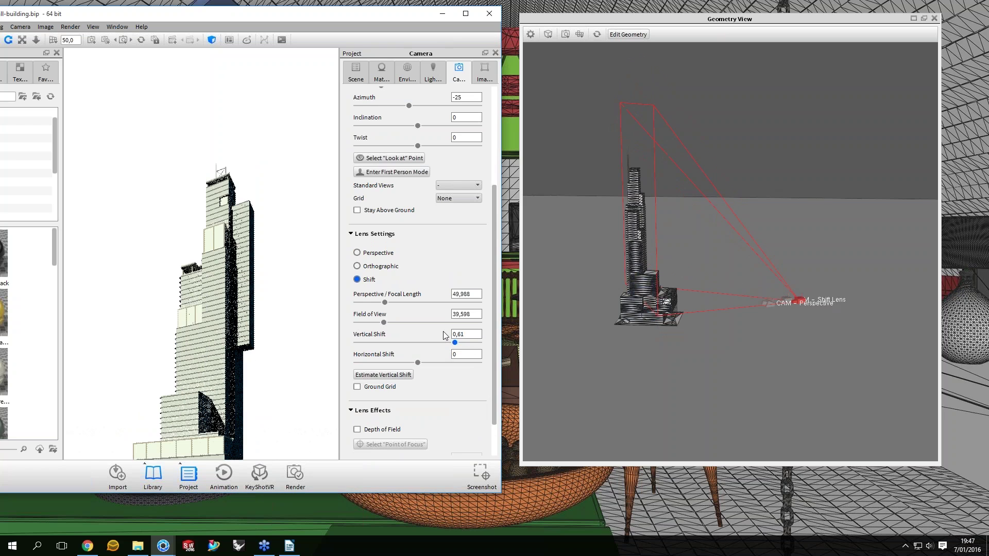
{"action": "left_click", "coordinate": [442, 342]}
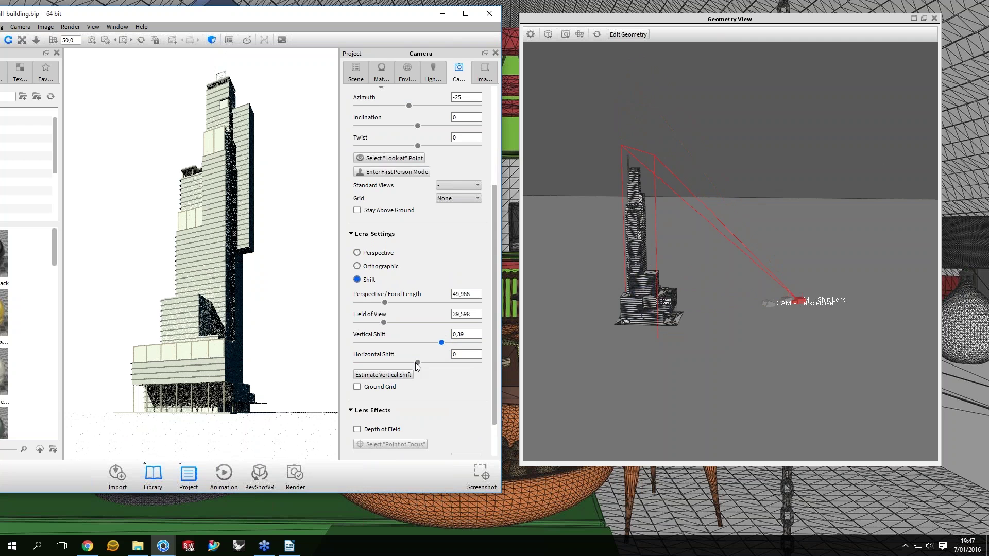
{"action": "left_click", "coordinate": [417, 364]}
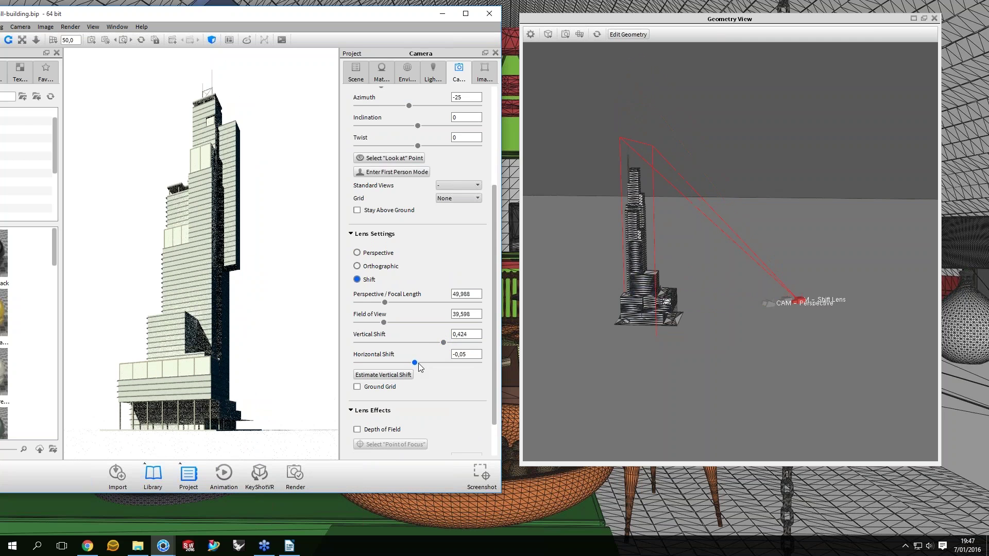
{"action": "left_click", "coordinate": [419, 363]}
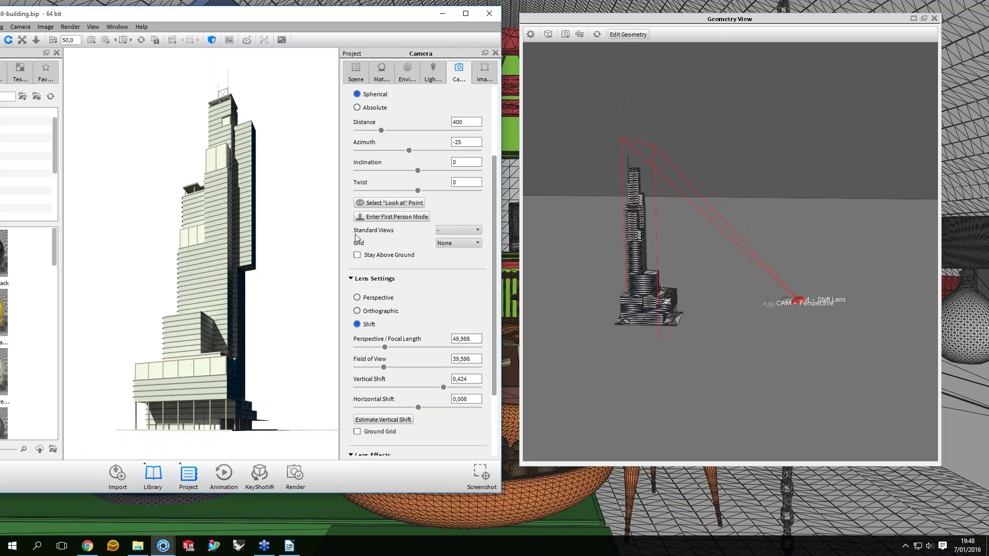
Switch CAM - Perspective to Absolute mode with a Y position of 2 and pause the real-time rendering
{"action": "scroll", "coordinate": [356, 237], "scroll_direction": "up", "scroll_amount": 3}
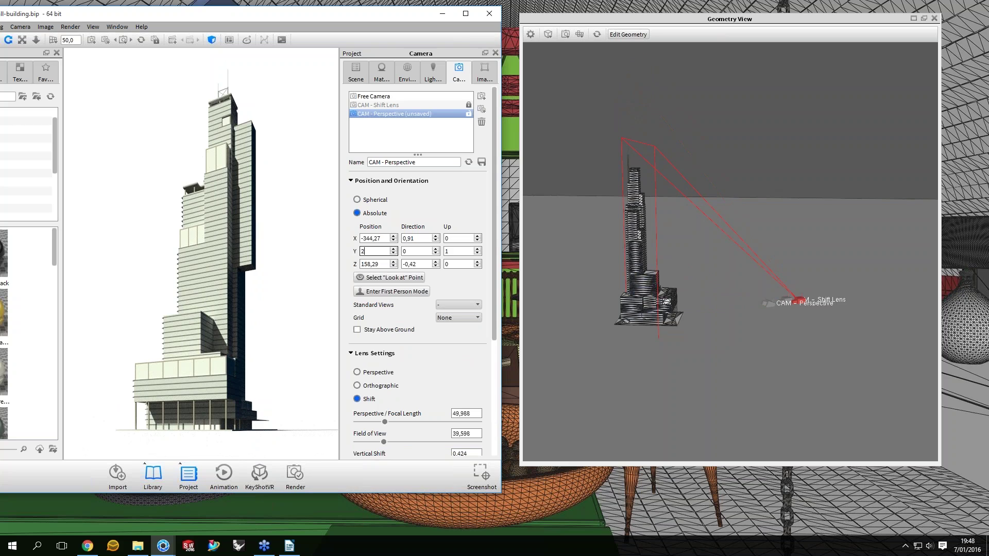
{"action": "key", "text": "Return"}
{"action": "key", "text": "shift+p"}
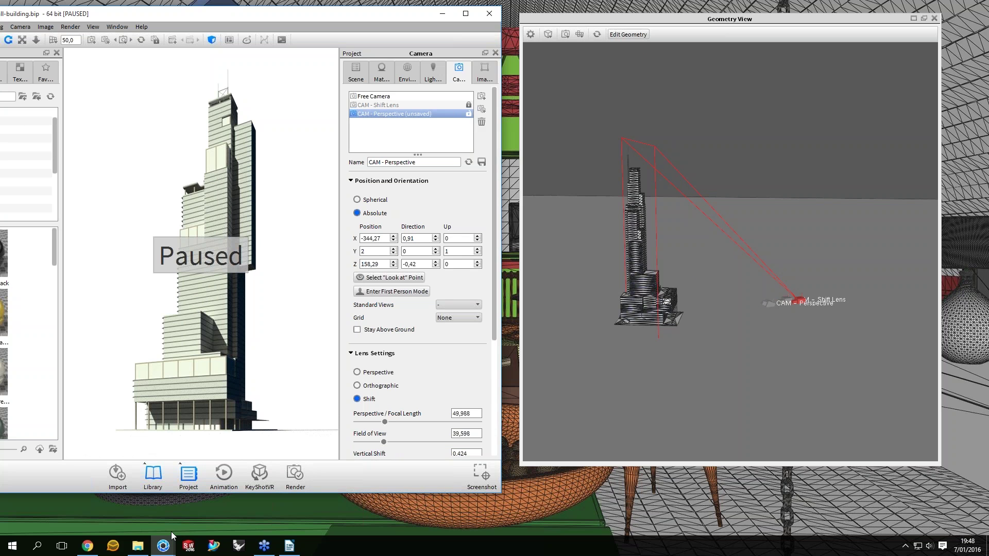
Switch from the tall building scene to the Archinteriors_024_hall_007.bip window, reposition it, and resume its real-time rendering
{"action": "left_click", "coordinate": [163, 544]}
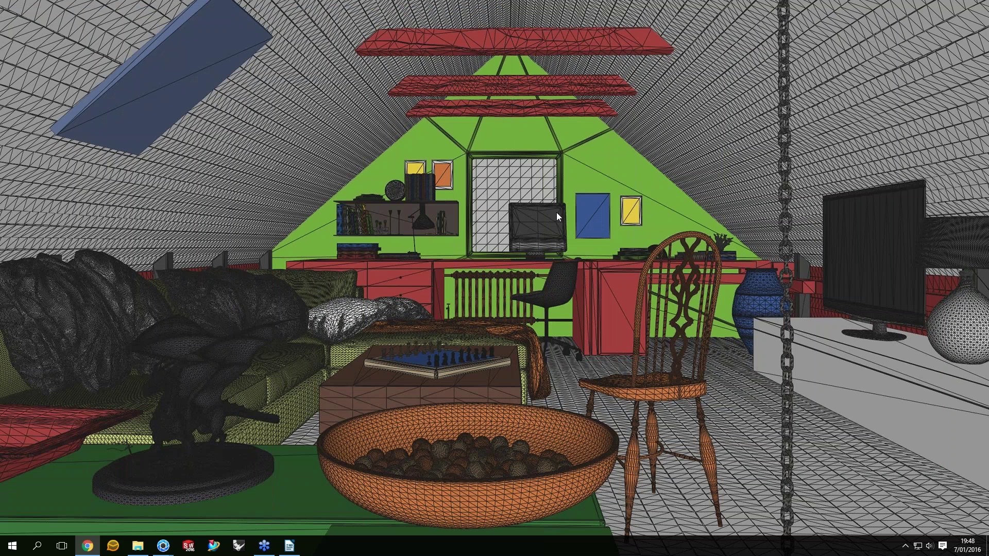
{"action": "key", "text": "alt+Tab"}
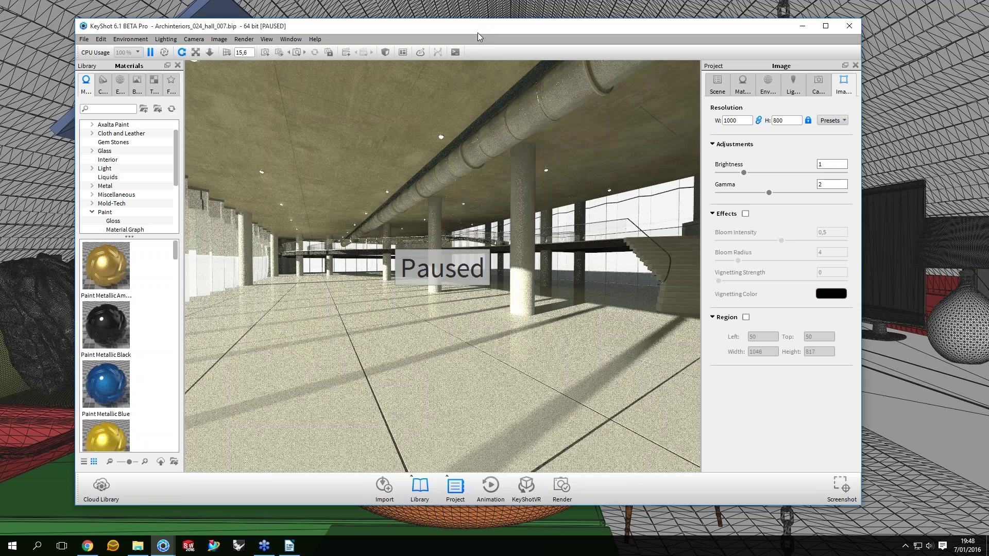
{"action": "left_click_drag", "start_coordinate": [505, 29], "coordinate": [477, 33]}
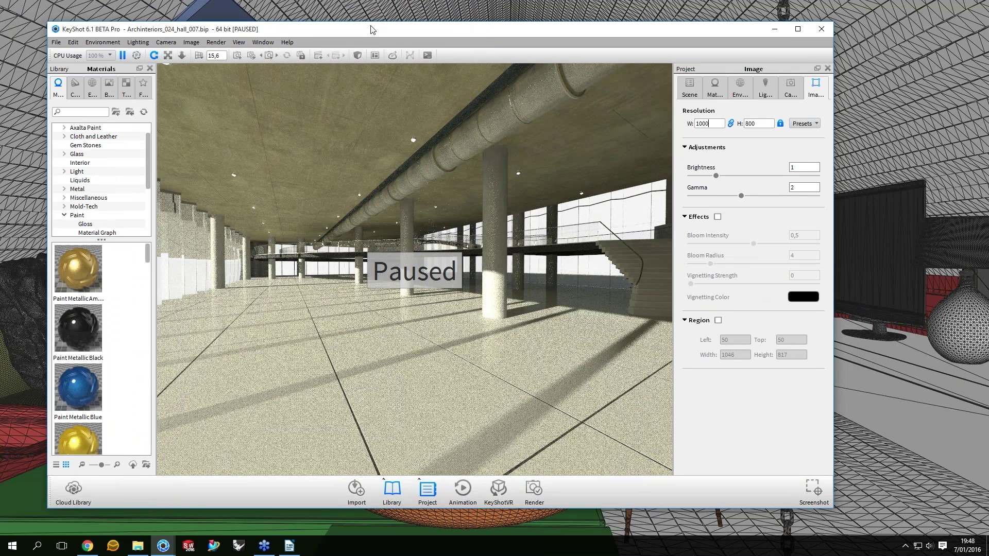
{"action": "left_click_drag", "start_coordinate": [372, 30], "coordinate": [362, 23]}
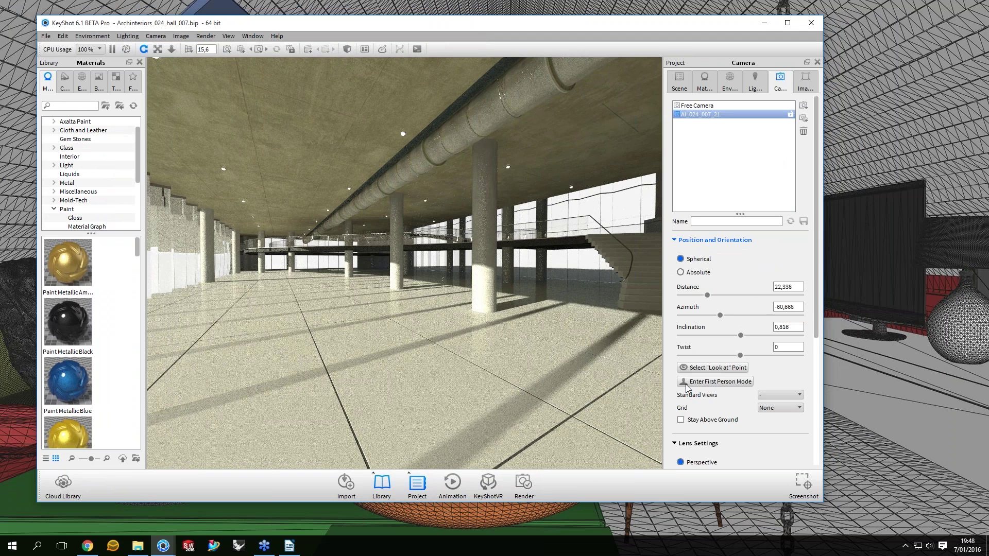
Enter First Person Mode from the AI_024_007_21 camera and set the eye height to 1.8 meters
{"action": "left_click", "coordinate": [744, 386]}
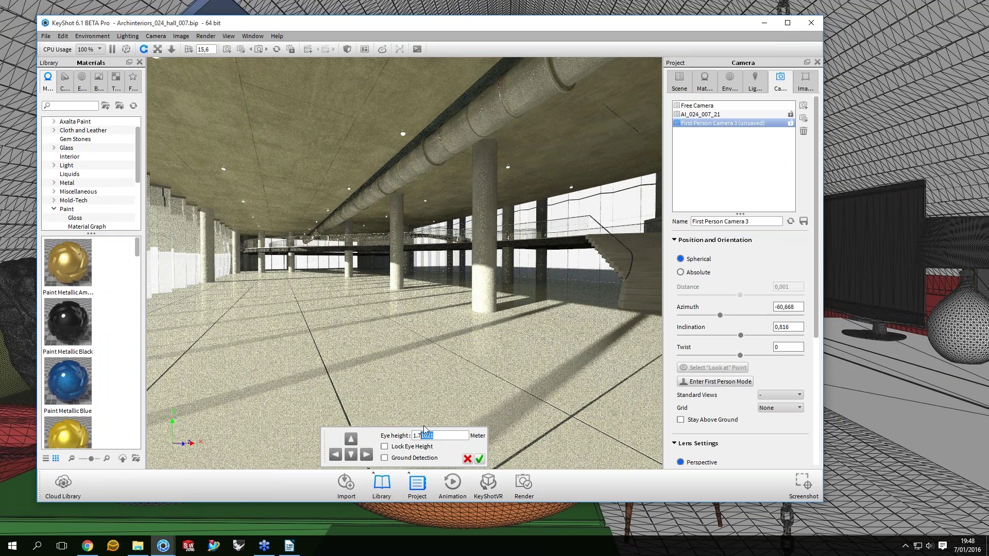
{"action": "key", "text": "BackSpace"}
{"action": "key", "text": "BackSpace"}
{"action": "type", "text": "8"}
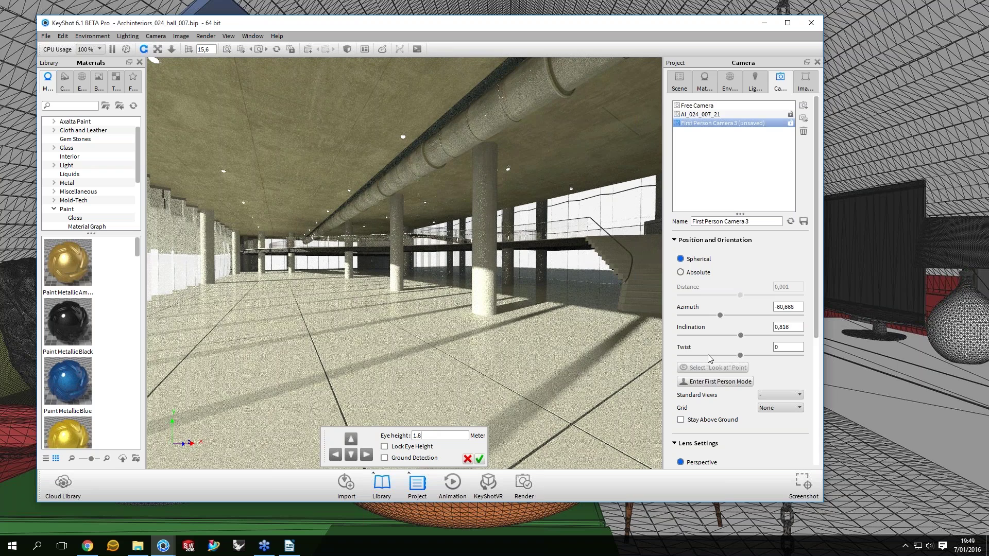
Switch the lighting preset to Performance Mode and shift the First Person navigation controls slightly within the viewport
{"action": "left_click", "coordinate": [127, 34]}
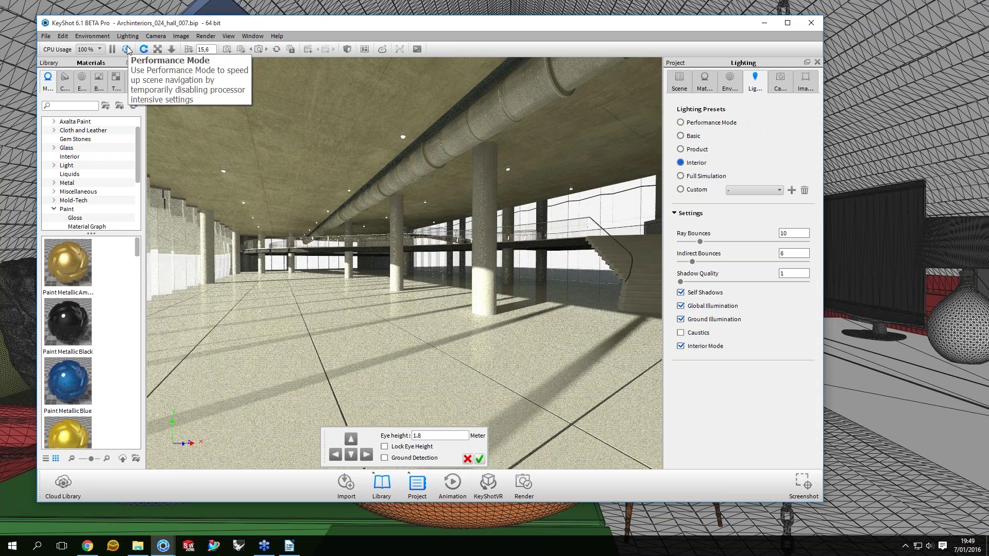
{"action": "left_click", "coordinate": [126, 49]}
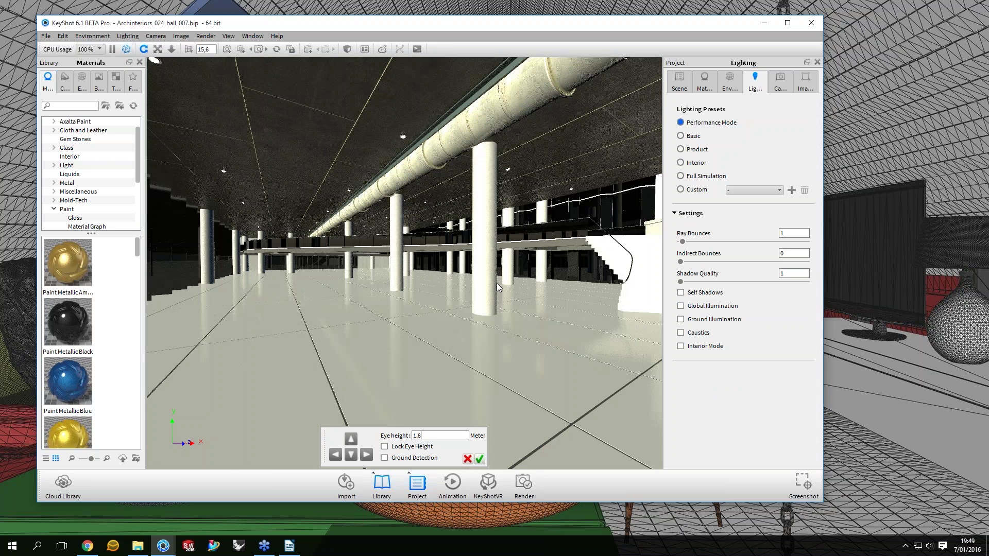
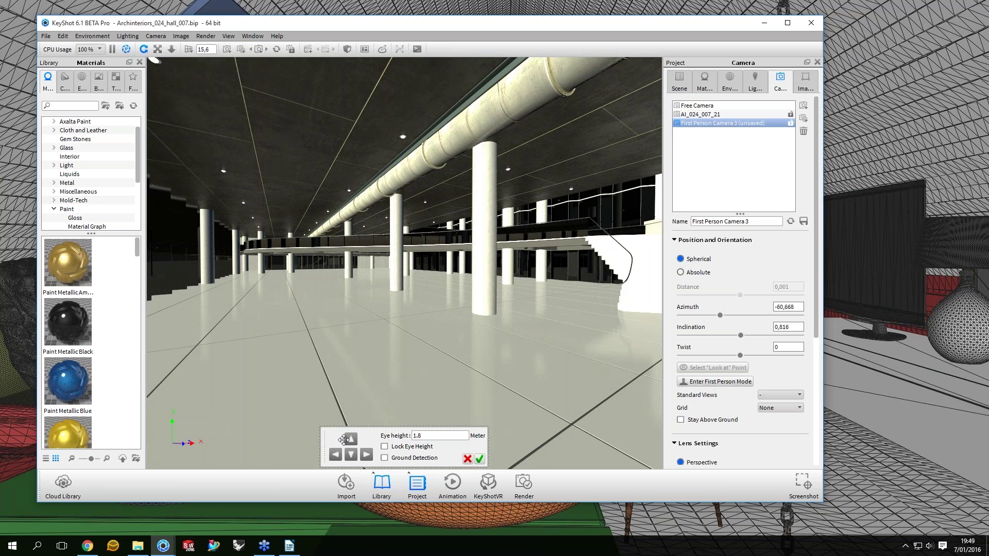
{"action": "left_click_drag", "start_coordinate": [344, 440], "coordinate": [349, 439]}
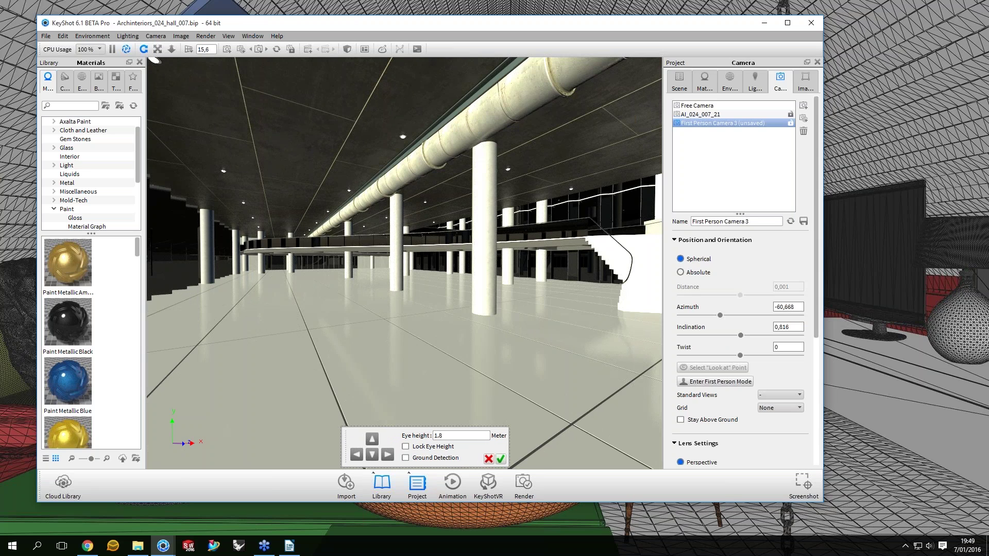
Move the first-person camera a few paces forward and one back, and turn it to an azimuth of -63,668
{"action": "left_click", "coordinate": [373, 440]}
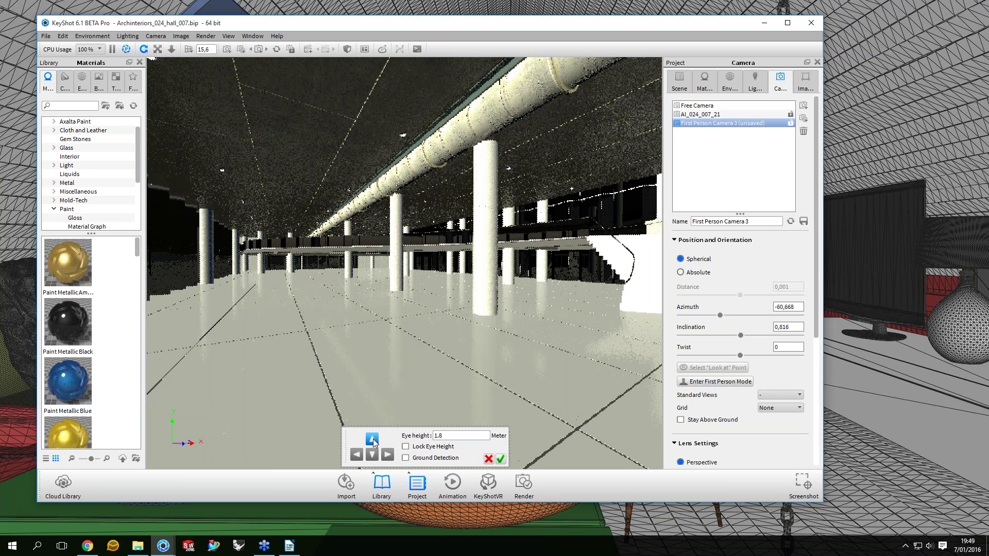
{"action": "left_click", "coordinate": [373, 440]}
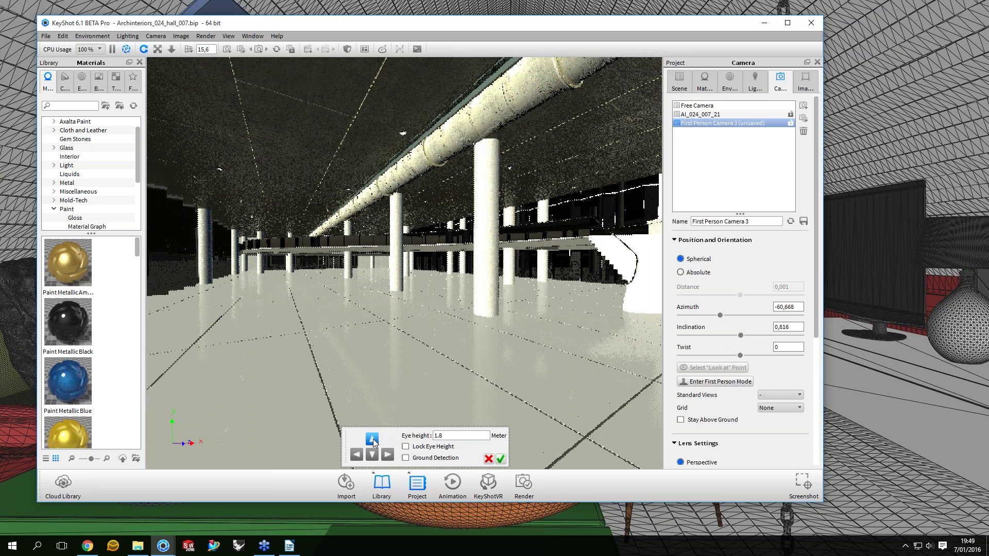
{"action": "left_click", "coordinate": [373, 440]}
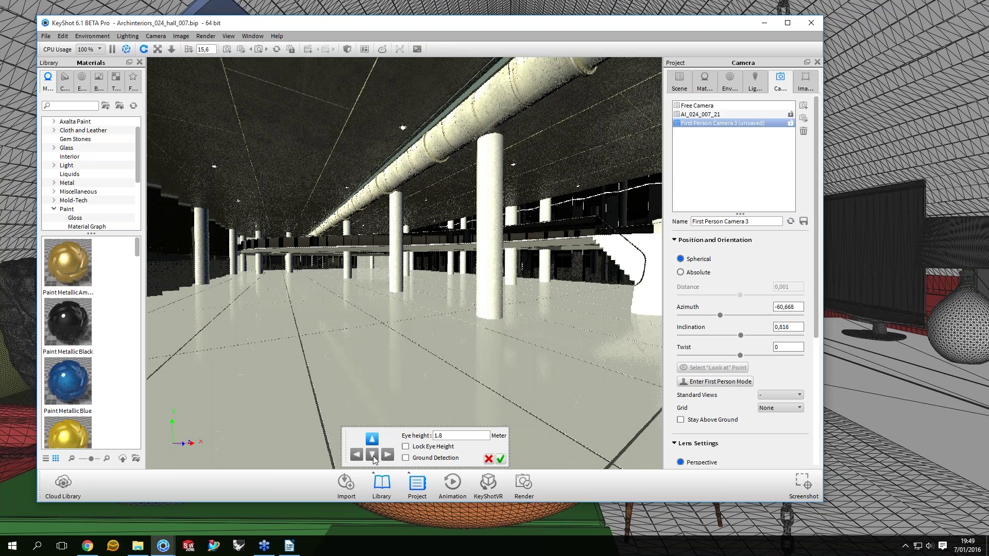
{"action": "left_click", "coordinate": [373, 456]}
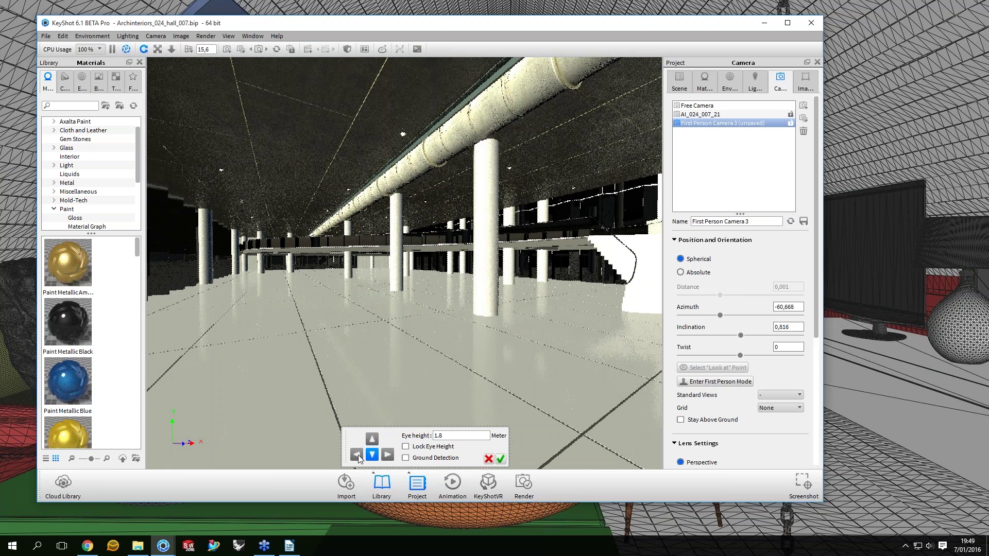
{"action": "left_click", "coordinate": [357, 456]}
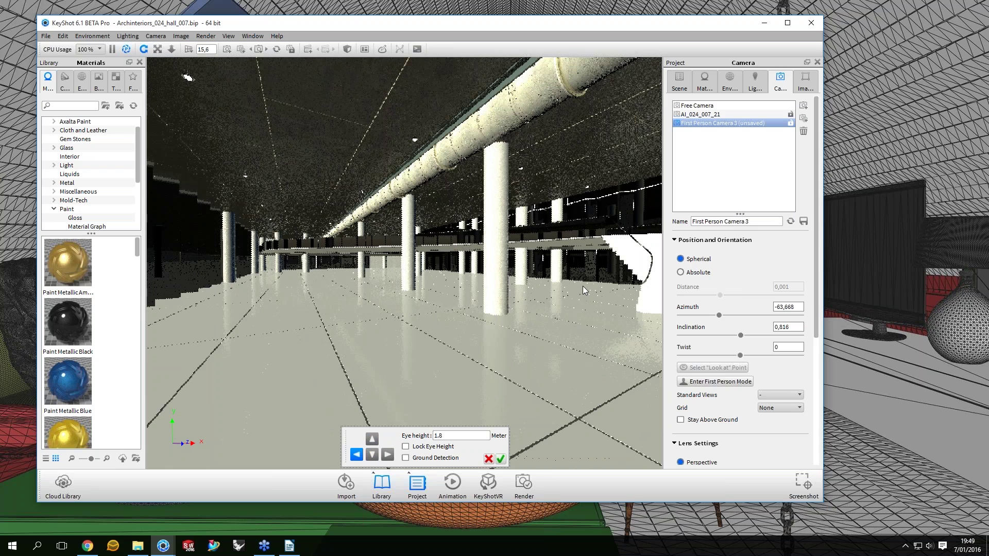
Look around the hall from the first-person camera and aim it at the staircase, at an azimuth of about -25,149
{"action": "left_click_drag", "start_coordinate": [582, 286], "coordinate": [539, 339]}
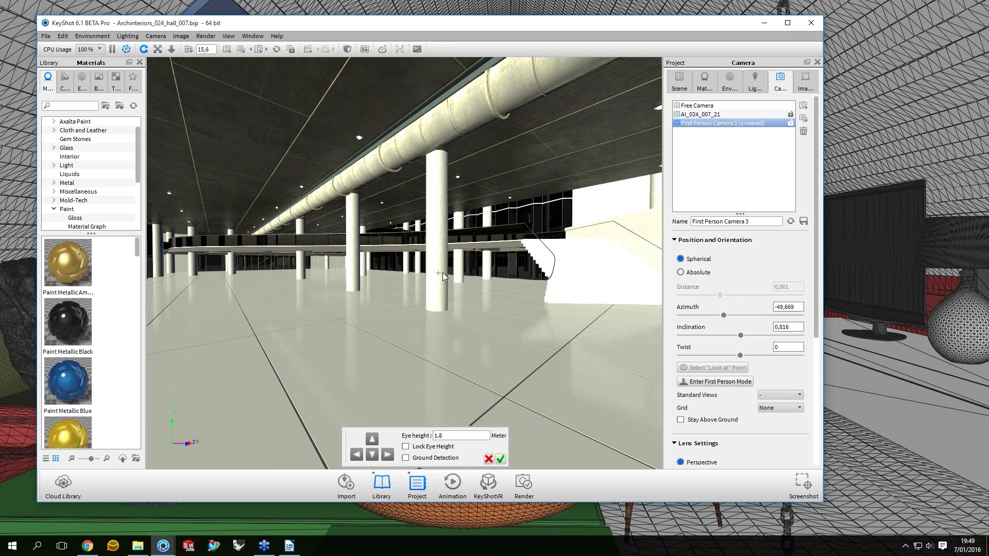
{"action": "left_click_drag", "start_coordinate": [442, 273], "coordinate": [214, 308]}
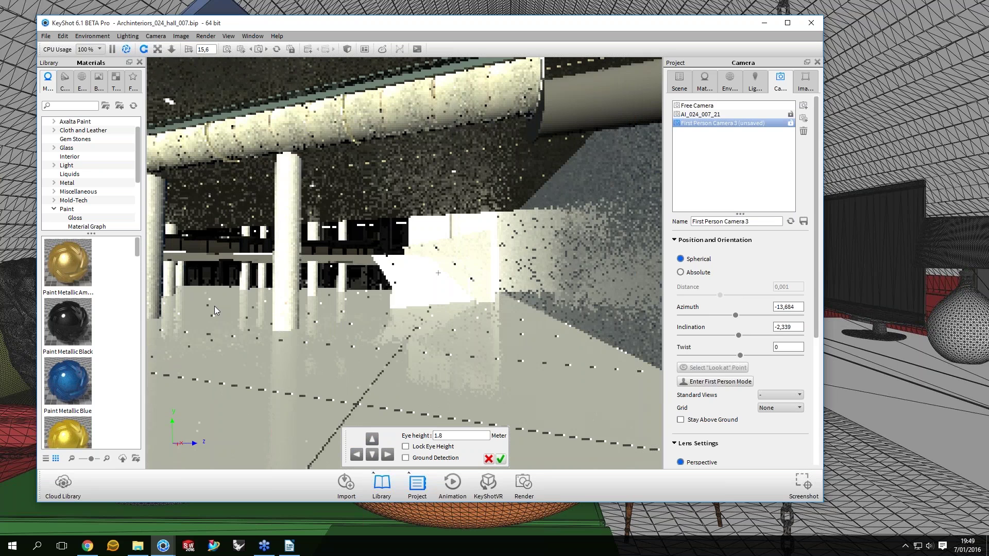
{"action": "left_click_drag", "start_coordinate": [214, 306], "coordinate": [613, 243]}
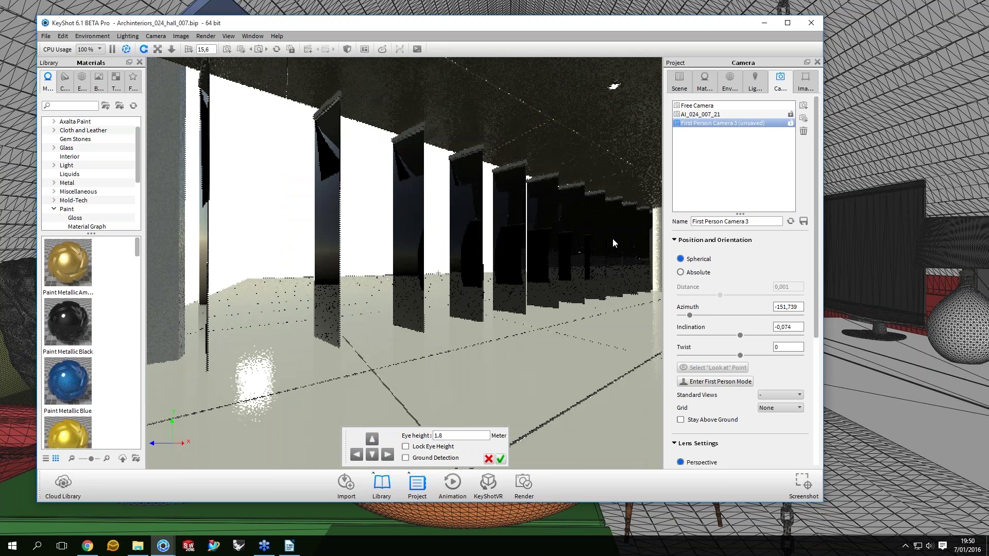
{"action": "left_click_drag", "start_coordinate": [613, 238], "coordinate": [467, 58]}
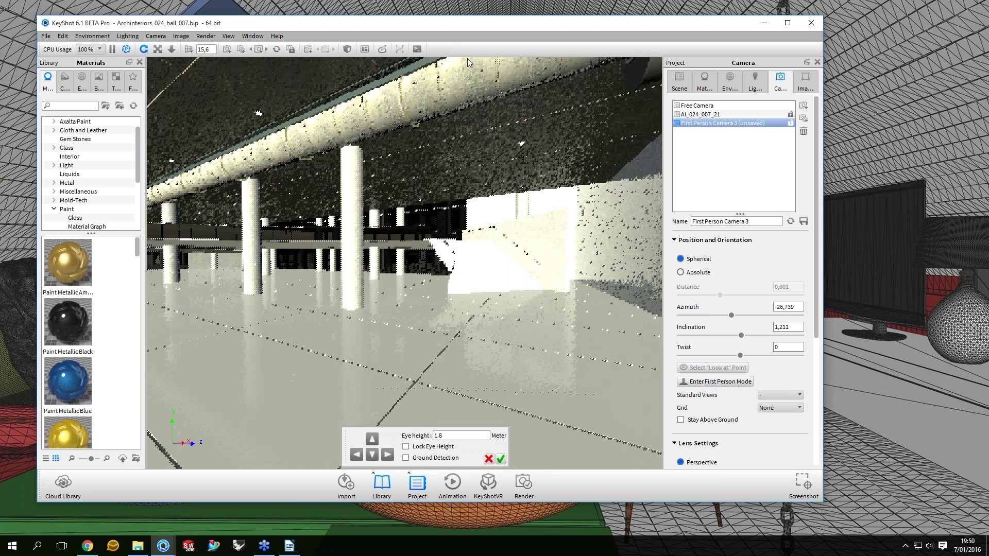
Open the Geometry View and undock it as a small floating window over the hall scene
{"action": "key", "text": "o"}
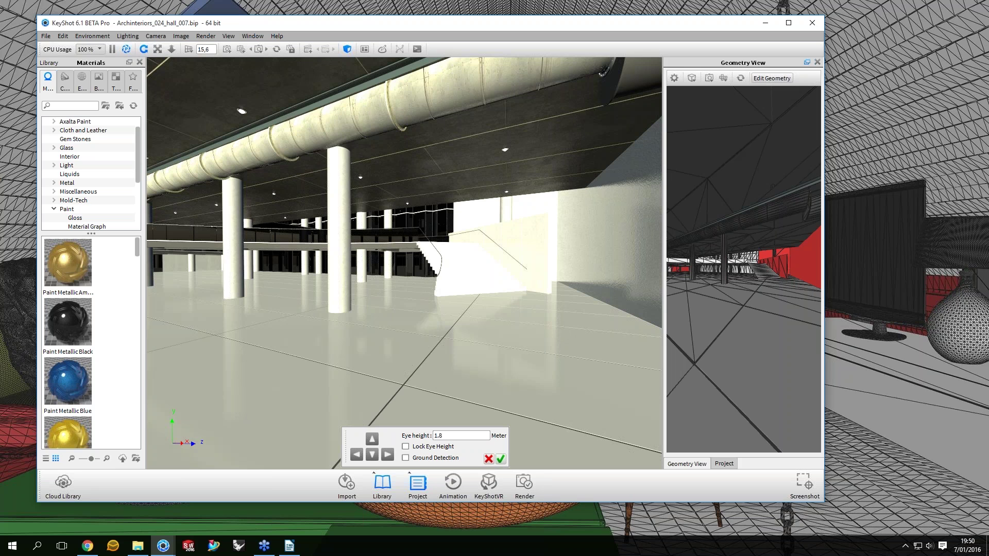
{"action": "left_click", "coordinate": [807, 63]}
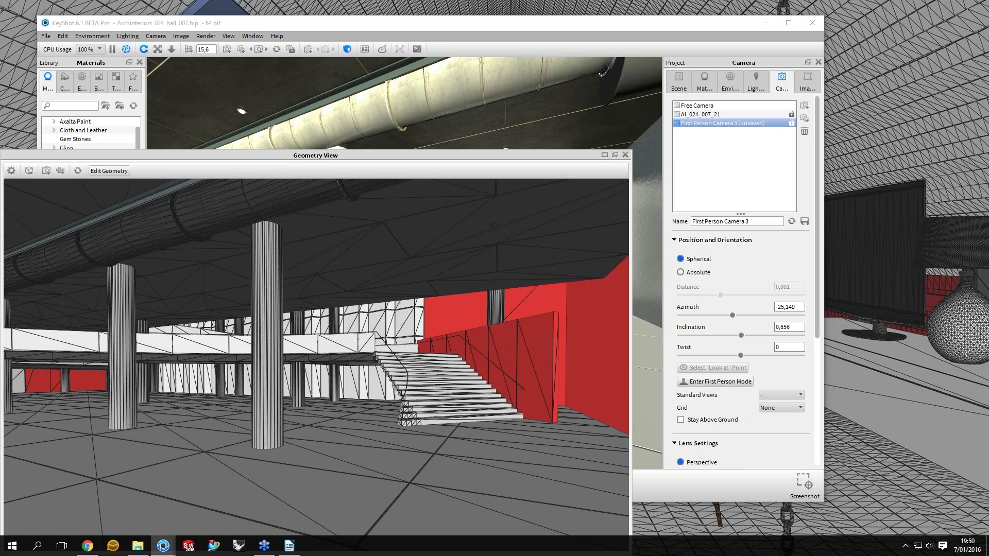
{"action": "left_click", "coordinate": [614, 155]}
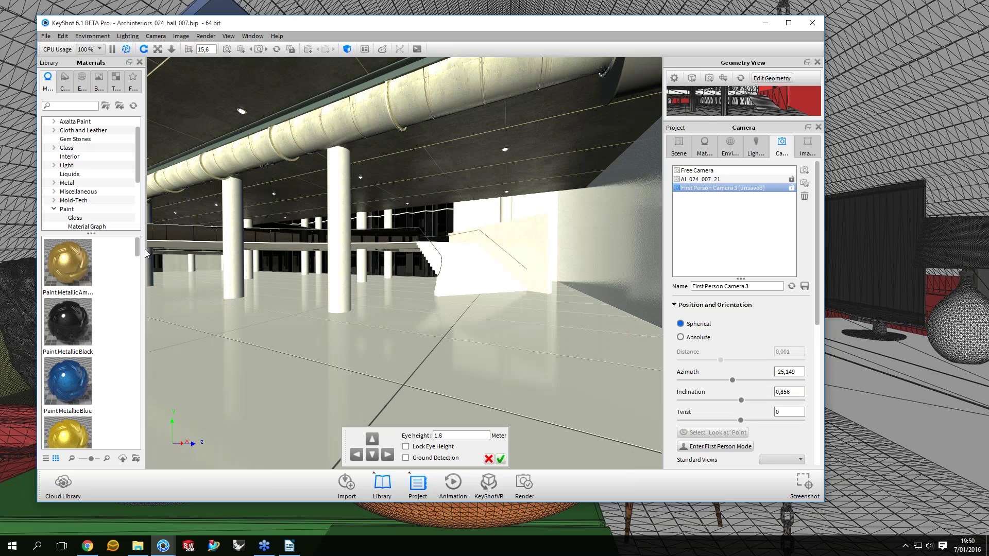
{"action": "key", "text": "o"}
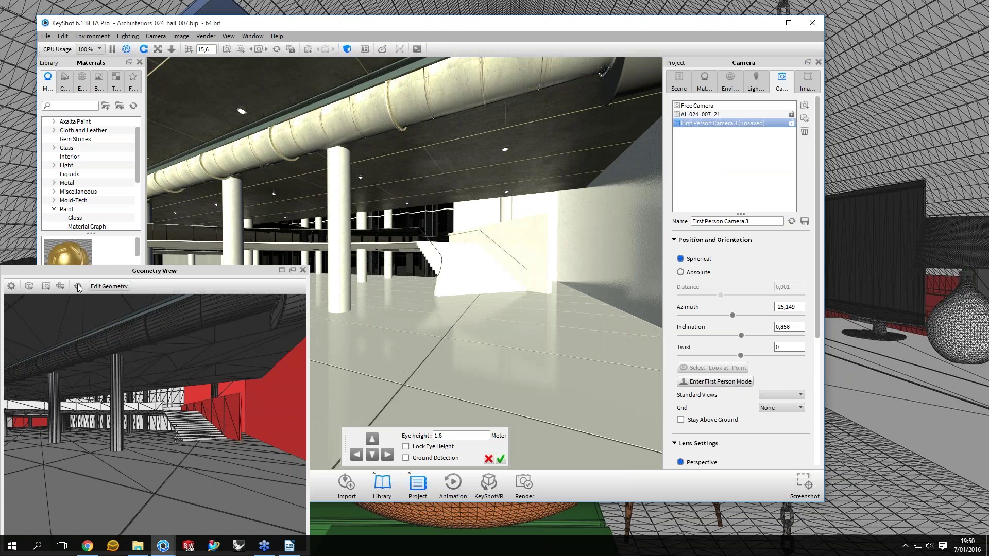
Reset the Geometry View to the whole building and frame the First Person Camera marker behind the white vertical panels
{"action": "left_click", "coordinate": [79, 287]}
{"action": "scroll", "coordinate": [190, 430], "scroll_direction": "up", "scroll_amount": 5}
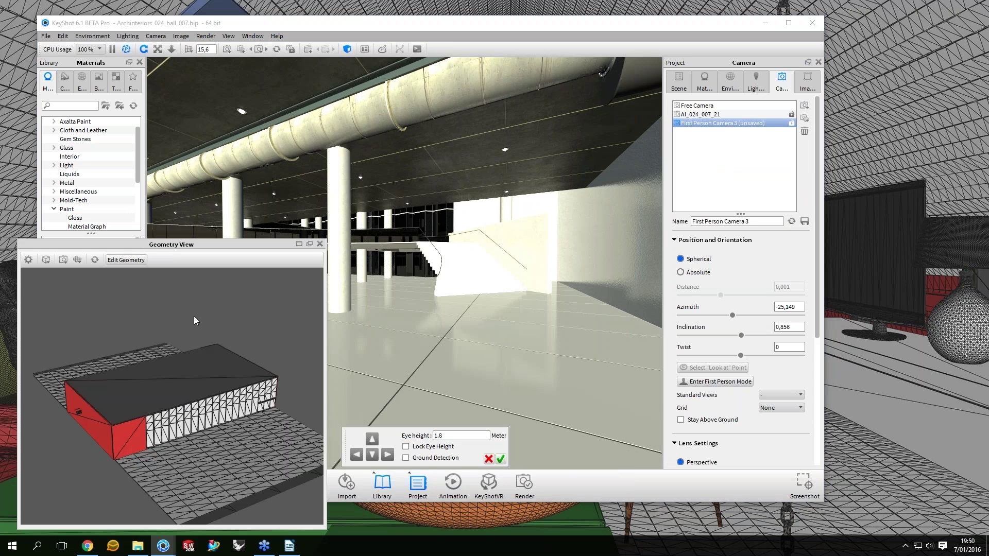
{"action": "left_click_drag", "start_coordinate": [193, 321], "coordinate": [297, 379]}
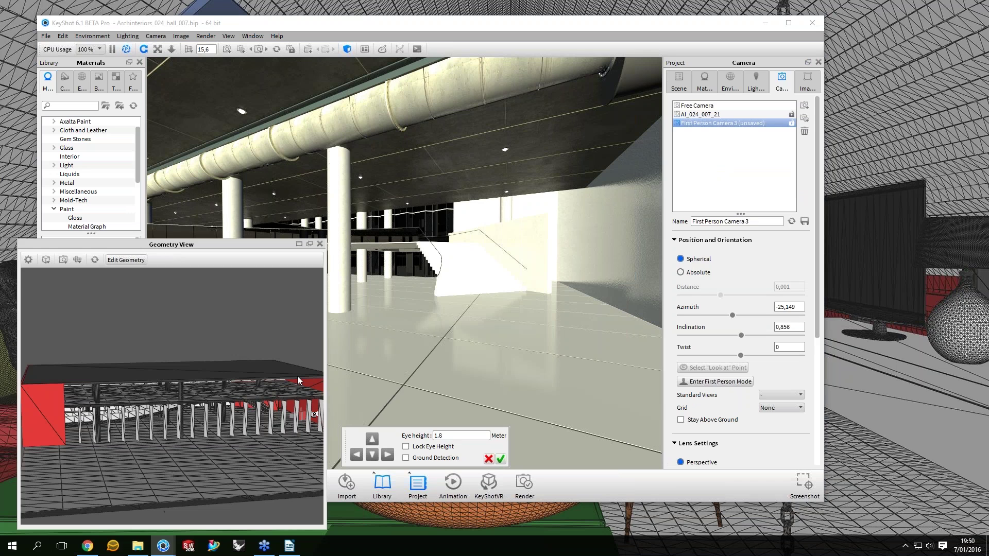
{"action": "scroll", "coordinate": [156, 395], "scroll_direction": "up", "scroll_amount": 3}
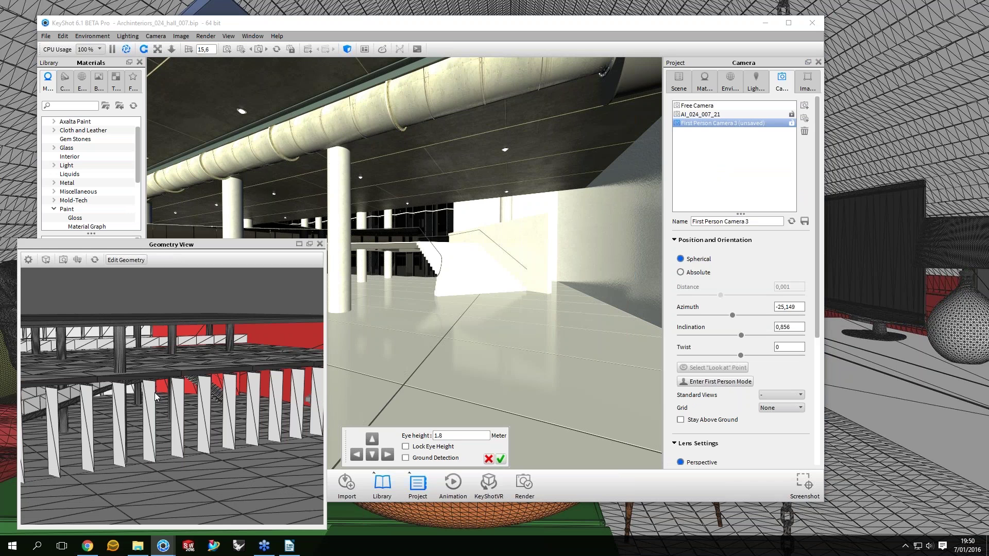
{"action": "scroll", "coordinate": [215, 397], "scroll_direction": "up", "scroll_amount": 3}
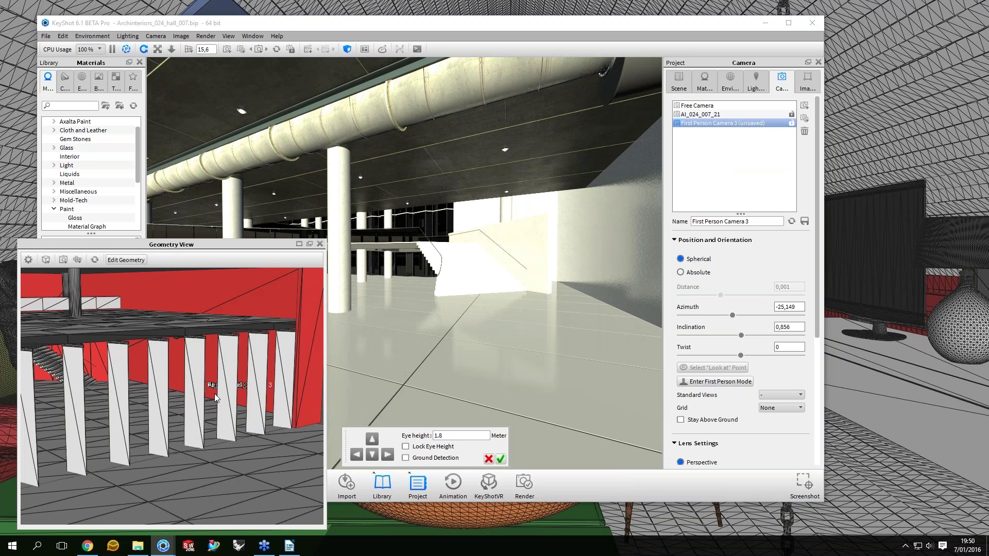
{"action": "scroll", "coordinate": [214, 393], "scroll_direction": "up", "scroll_amount": 3}
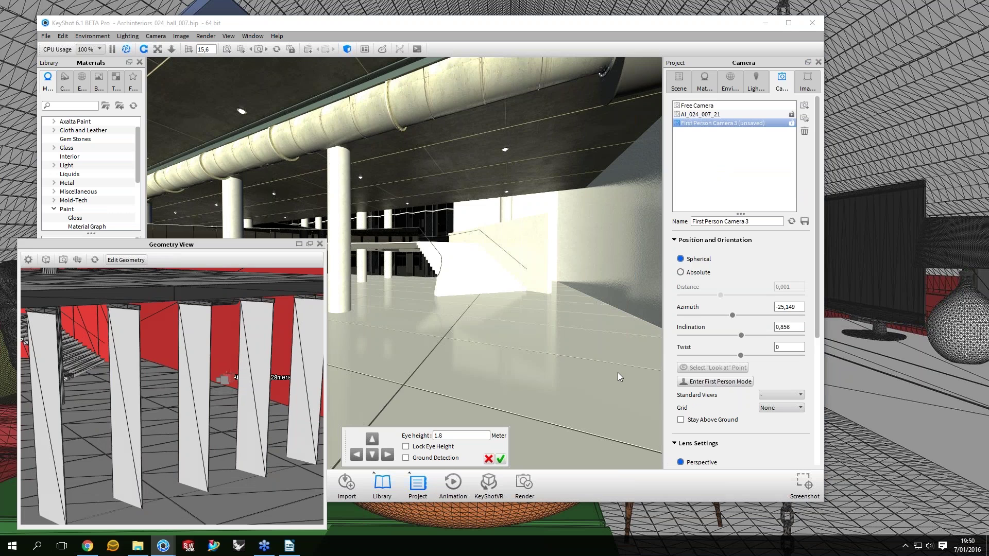
Walk the first-person camera past the columns toward the staircase, turning it to an azimuth of about -16,88
{"action": "left_click_drag", "start_coordinate": [617, 373], "coordinate": [267, 250]}
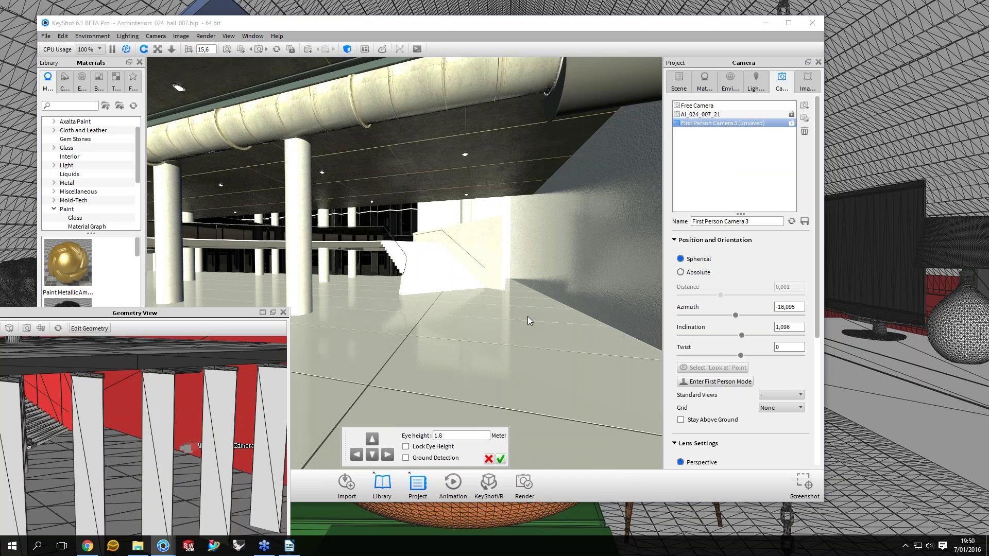
{"action": "left_click", "coordinate": [527, 320]}
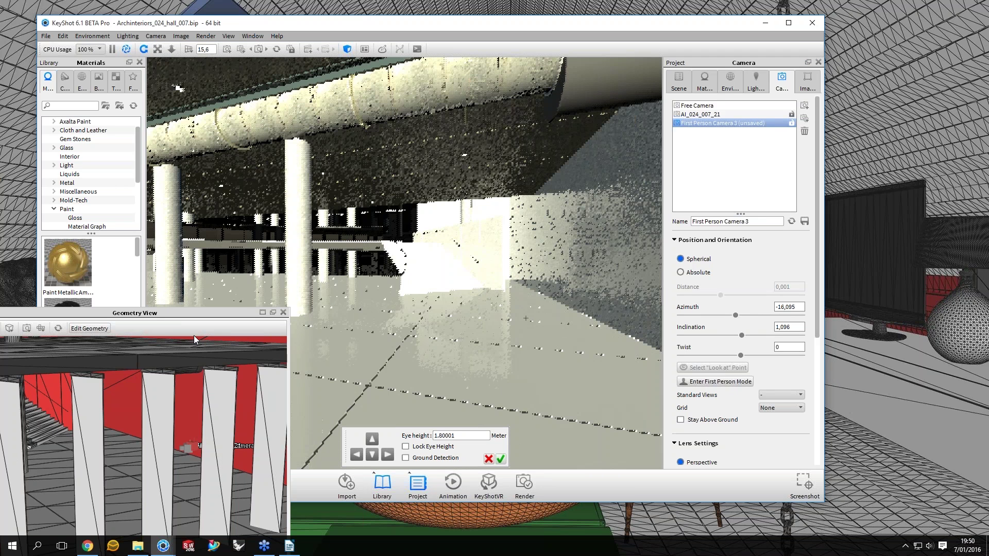
{"action": "left_click_drag", "start_coordinate": [531, 307], "coordinate": [560, 303]}
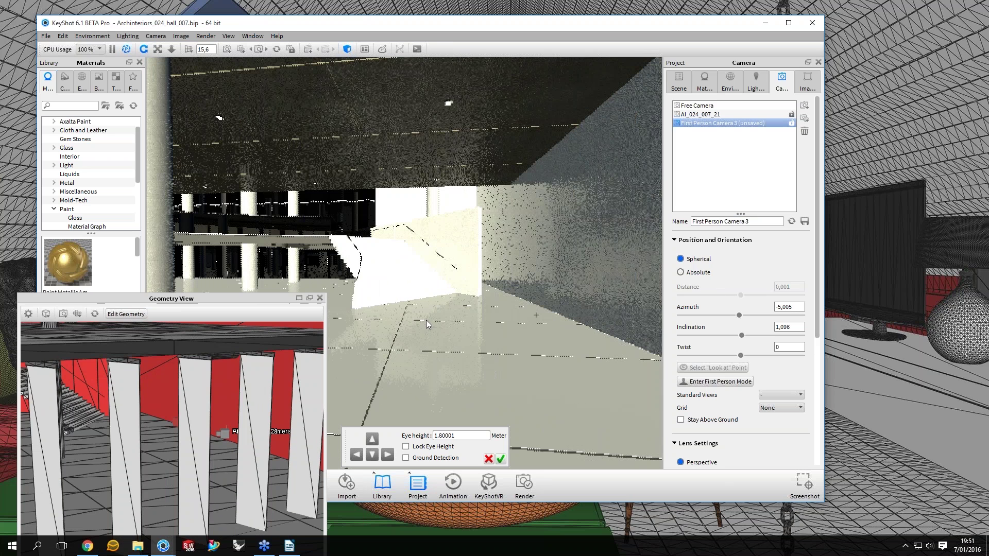
{"action": "left_click_drag", "start_coordinate": [426, 321], "coordinate": [416, 292]}
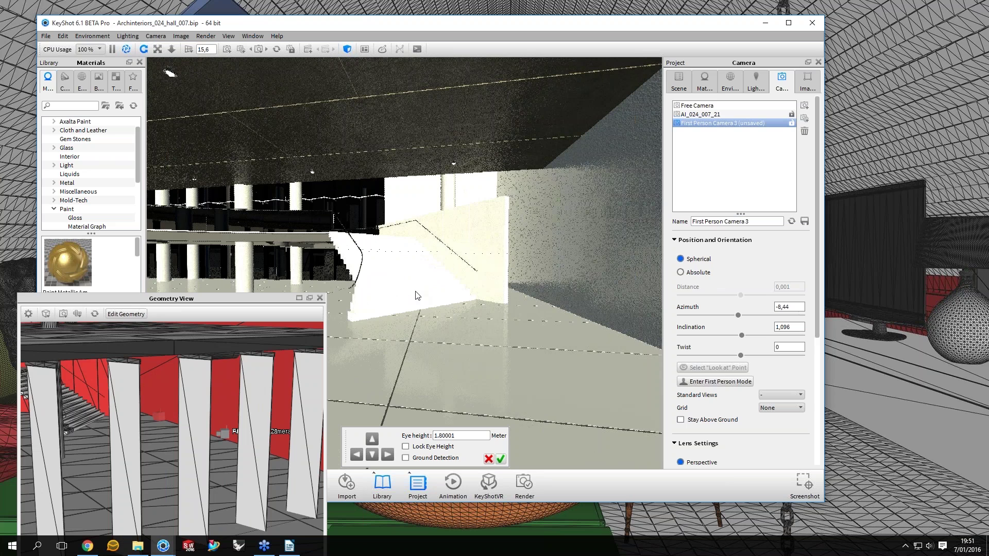
{"action": "left_click_drag", "start_coordinate": [418, 295], "coordinate": [433, 290]}
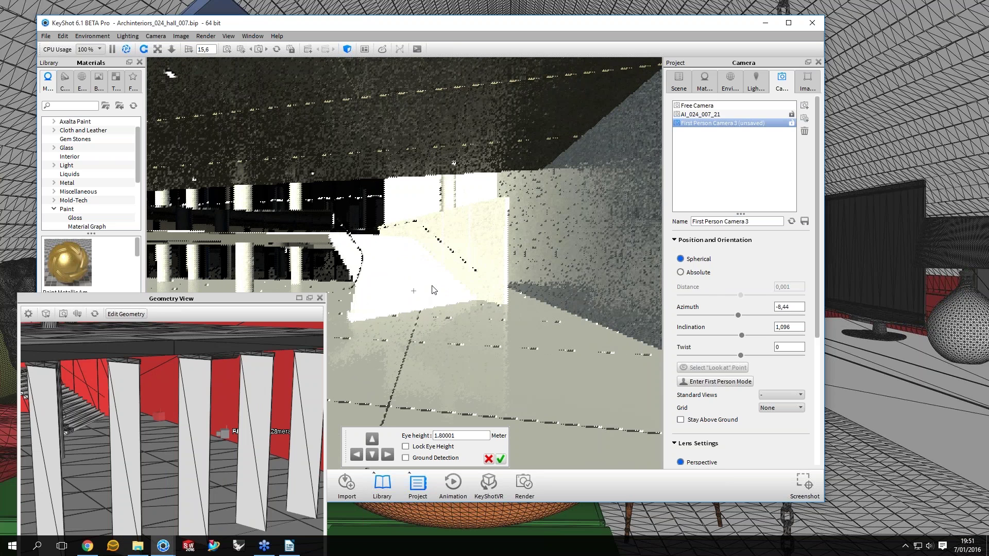
{"action": "left_click_drag", "start_coordinate": [433, 290], "coordinate": [316, 284]}
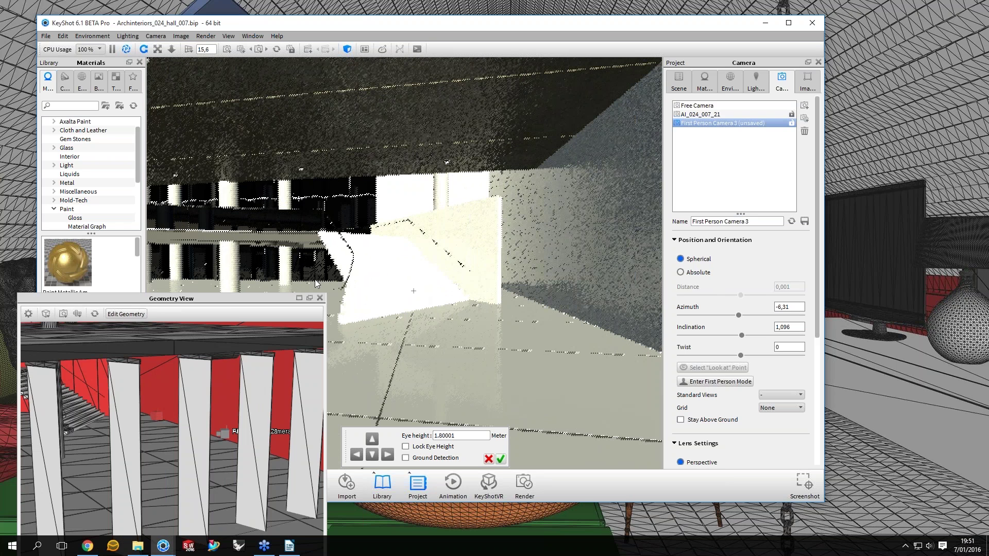
{"action": "left_click_drag", "start_coordinate": [315, 281], "coordinate": [371, 299]}
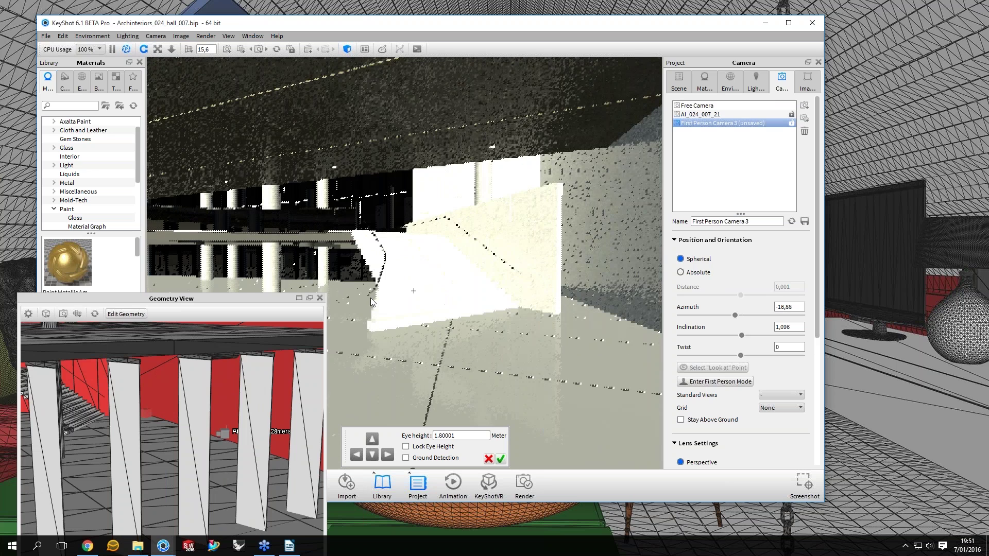
Walk up to the foot of the staircase, face it at an azimuth of -24,145, and shift the Geometry View window slightly
{"action": "left_click_drag", "start_coordinate": [370, 298], "coordinate": [412, 289]}
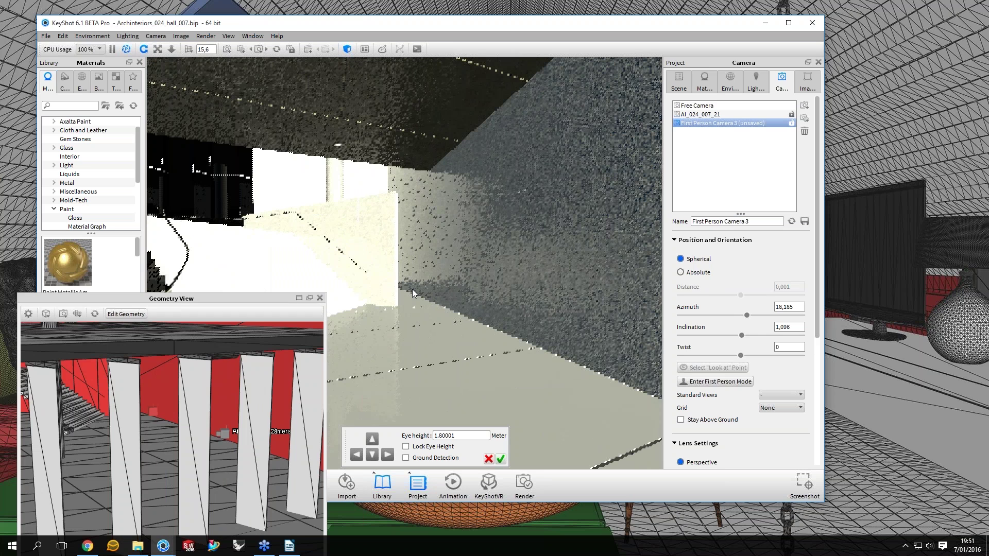
{"action": "left_click_drag", "start_coordinate": [413, 289], "coordinate": [413, 294]}
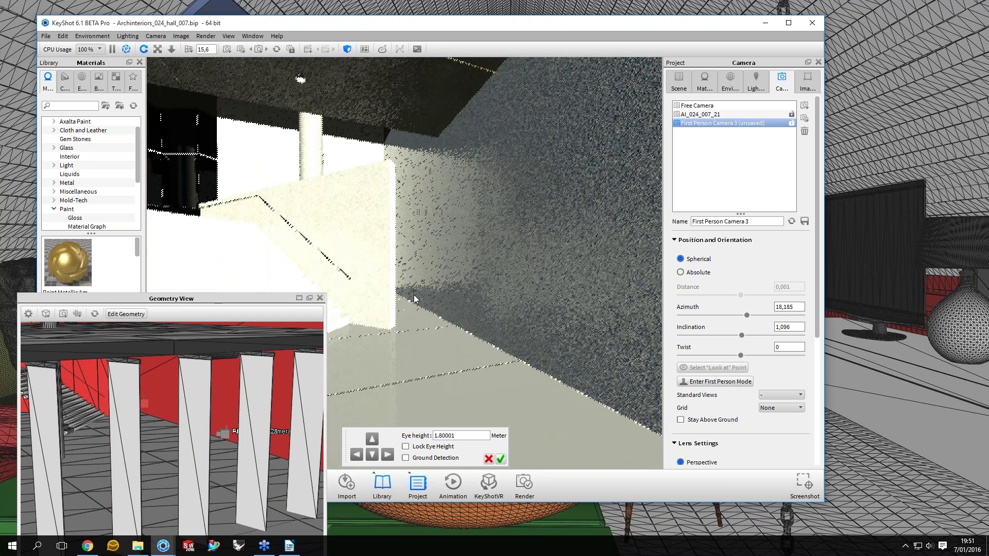
{"action": "left_click_drag", "start_coordinate": [414, 297], "coordinate": [416, 294]}
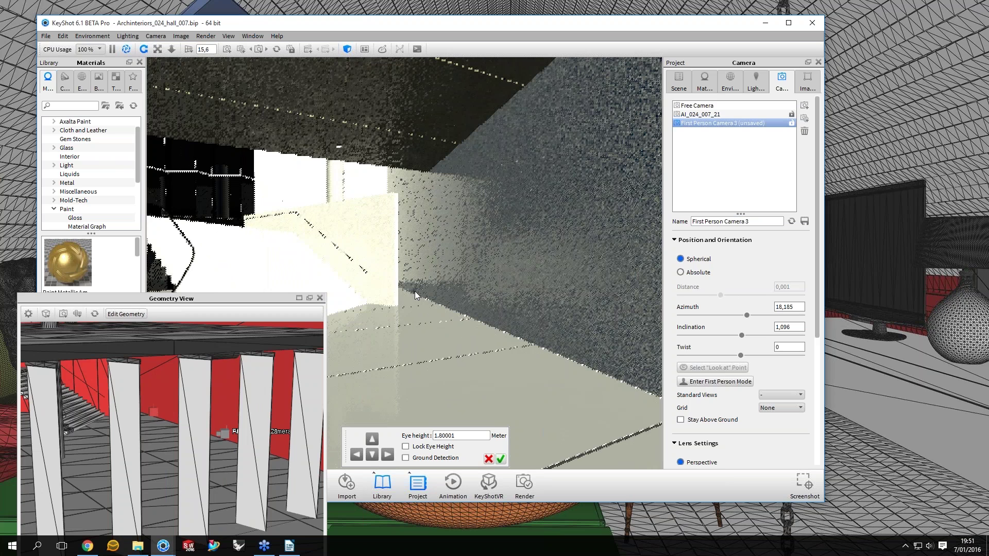
{"action": "left_click_drag", "start_coordinate": [415, 291], "coordinate": [422, 322]}
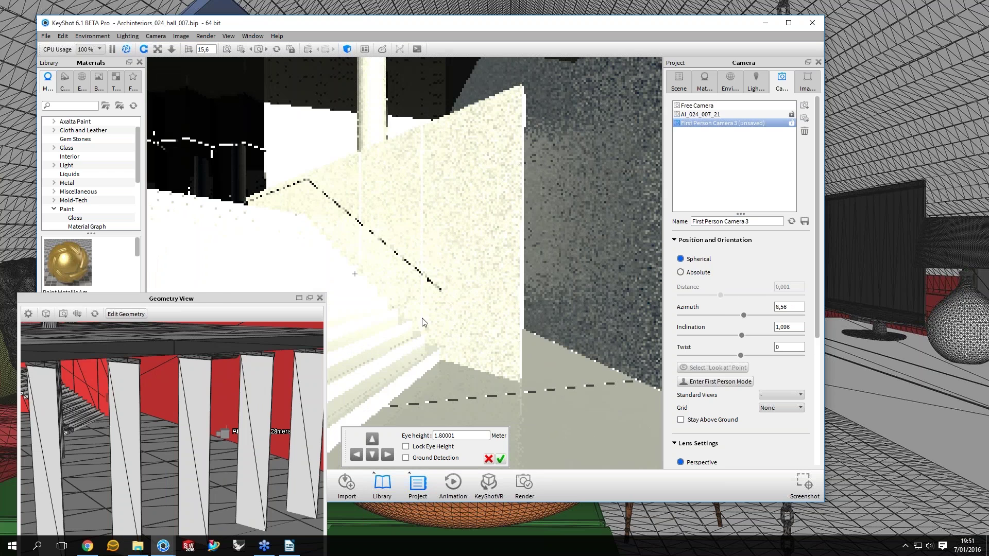
{"action": "left_click_drag", "start_coordinate": [422, 322], "coordinate": [230, 341]}
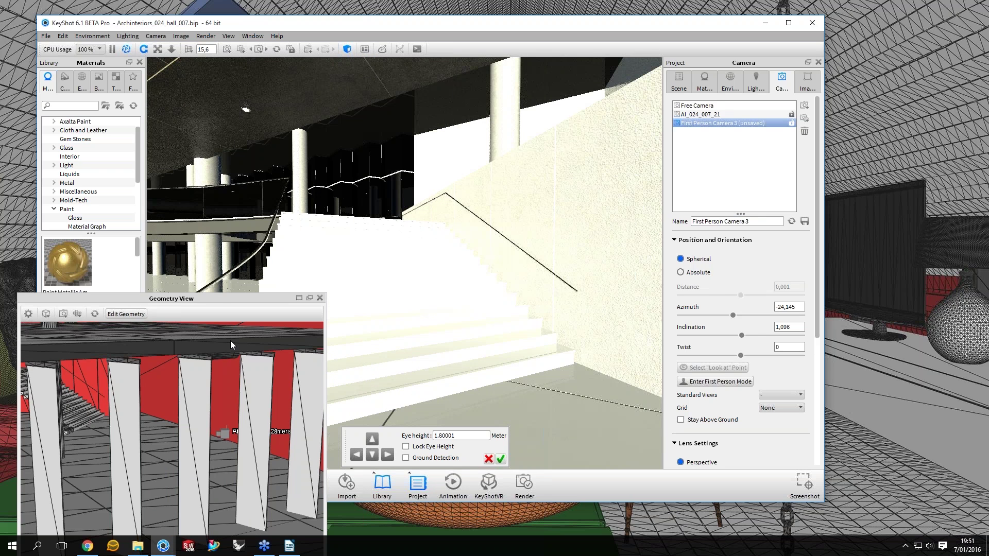
{"action": "left_click_drag", "start_coordinate": [230, 299], "coordinate": [213, 303]}
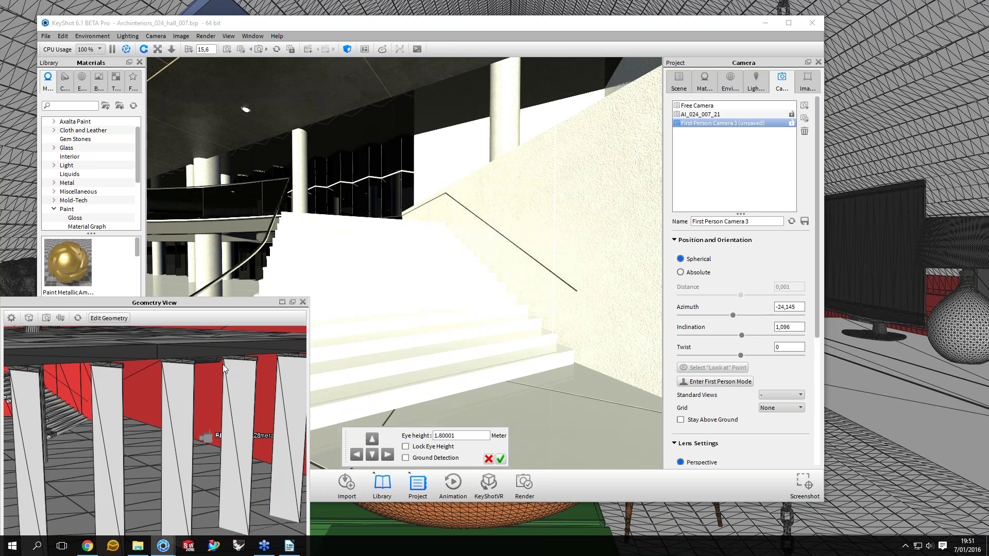
Close the Geometry View and enable Ground Detection for the first-person camera with an eye height of 1.8000 meters
{"action": "left_click_drag", "start_coordinate": [222, 363], "coordinate": [221, 371]}
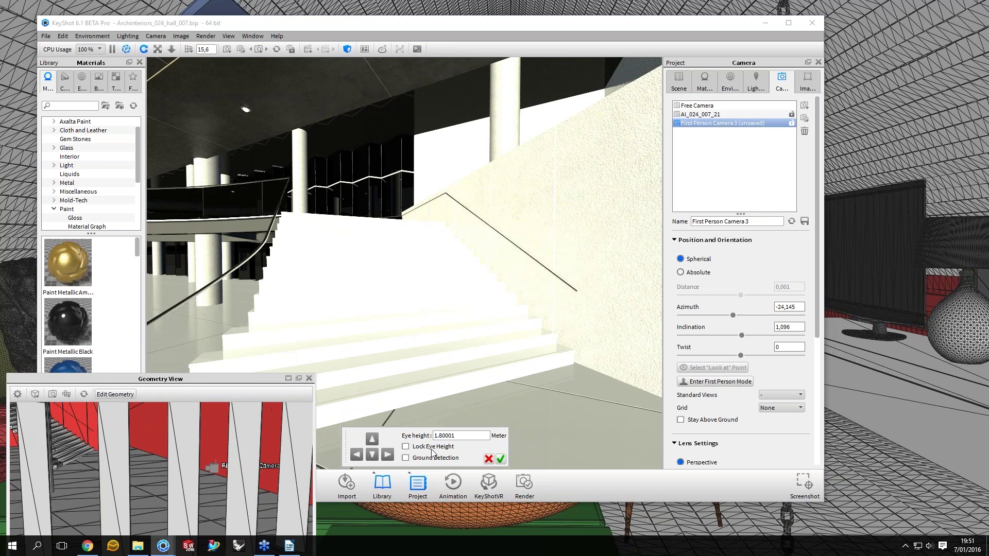
{"action": "key", "text": "o"}
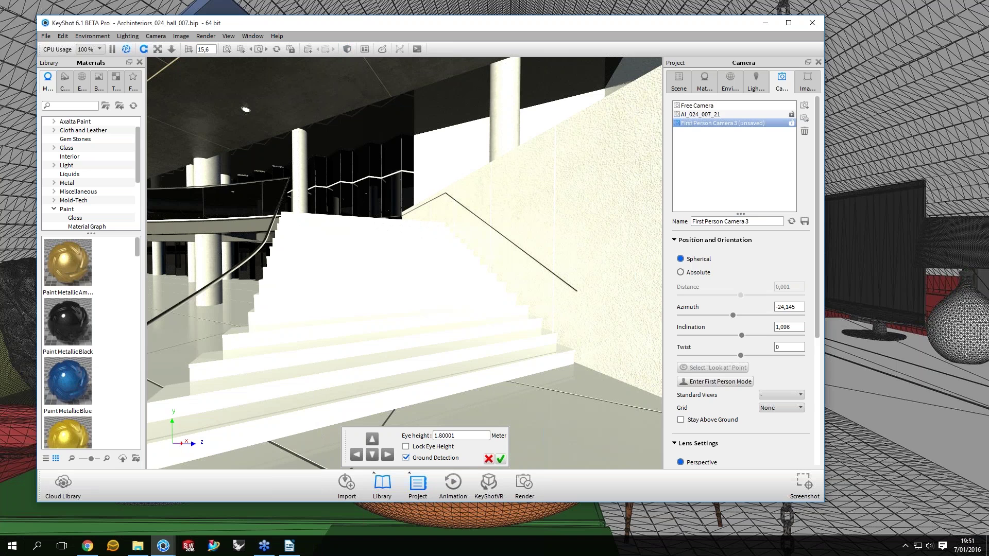
{"action": "key", "text": "BackSpace"}
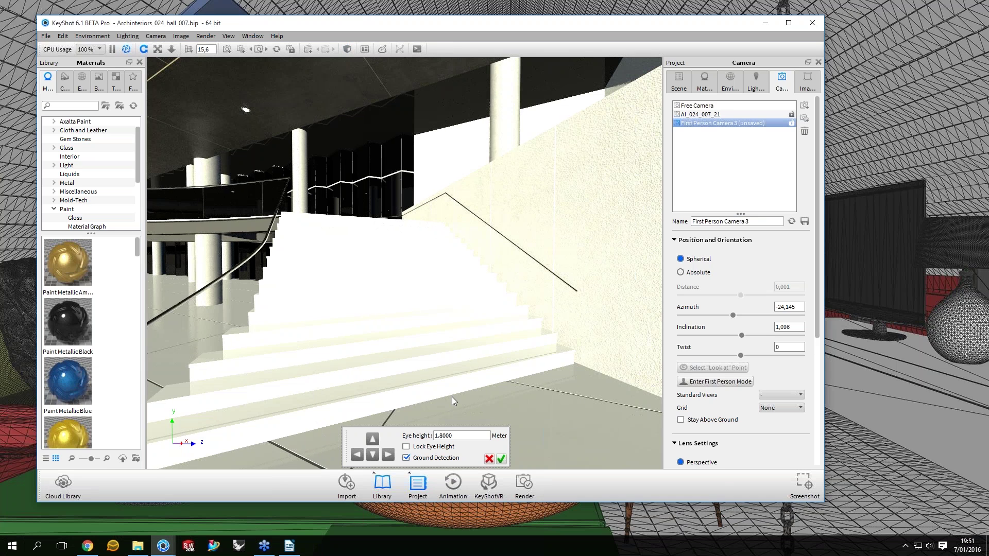
{"action": "left_click_drag", "start_coordinate": [404, 463], "coordinate": [406, 462]}
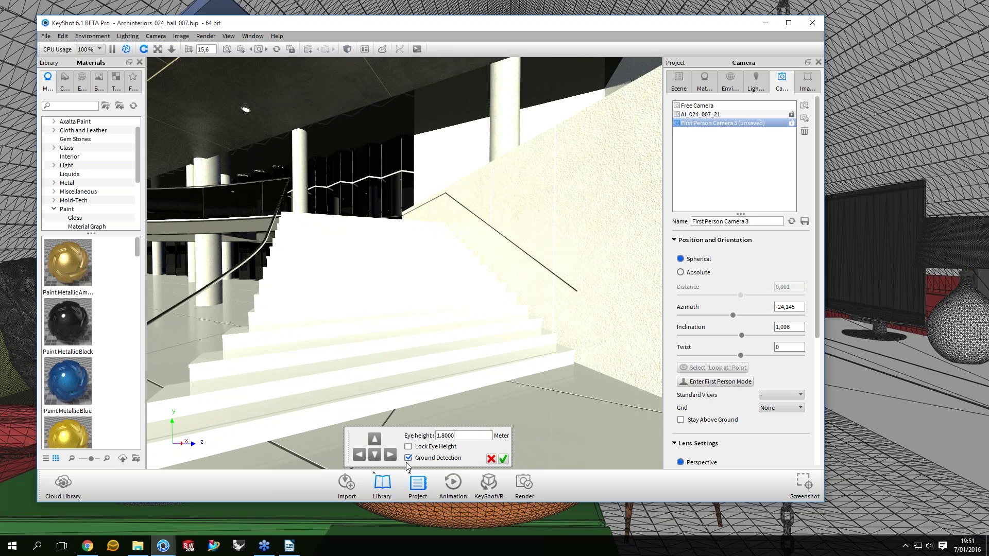
Walk the first-person camera up the staircase to the upper level and turn it to an azimuth of about -49,591
{"action": "scroll", "coordinate": [423, 320], "scroll_direction": "up", "scroll_amount": 1}
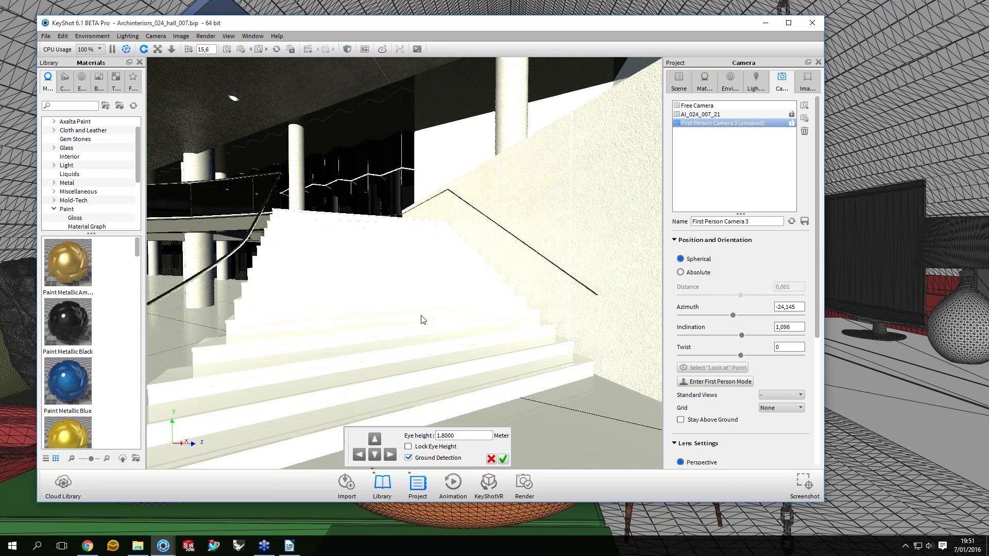
{"action": "left_click_drag", "start_coordinate": [422, 316], "coordinate": [408, 308]}
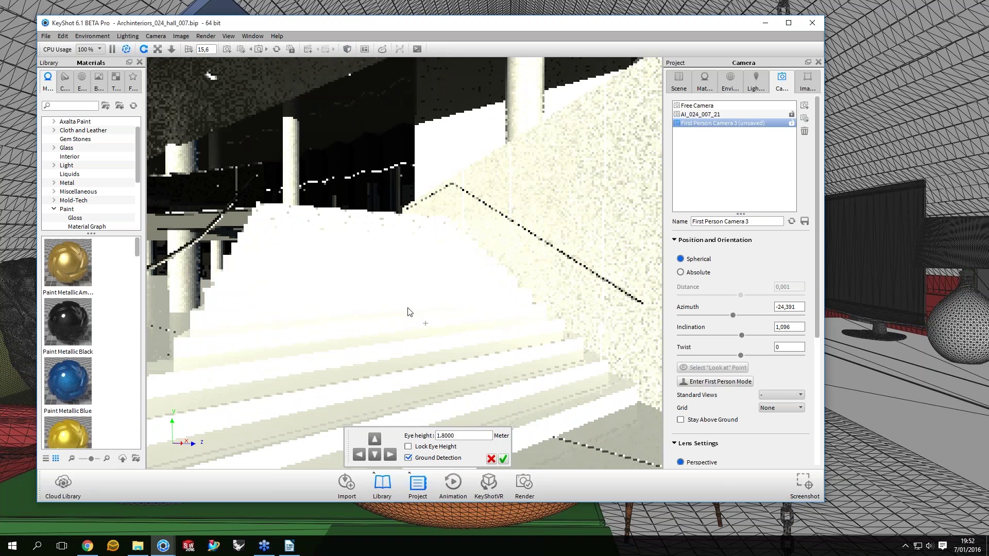
{"action": "left_click_drag", "start_coordinate": [408, 307], "coordinate": [346, 318]}
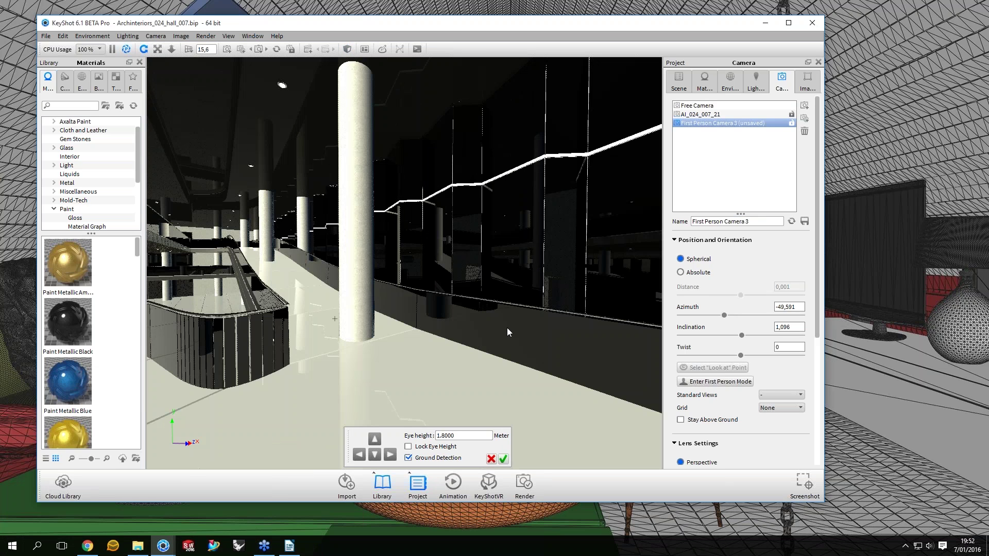
Walk past the column along the walkway and look over the railing at azimuth -126,305 and inclination 4,941
{"action": "left_click_drag", "start_coordinate": [508, 332], "coordinate": [185, 276]}
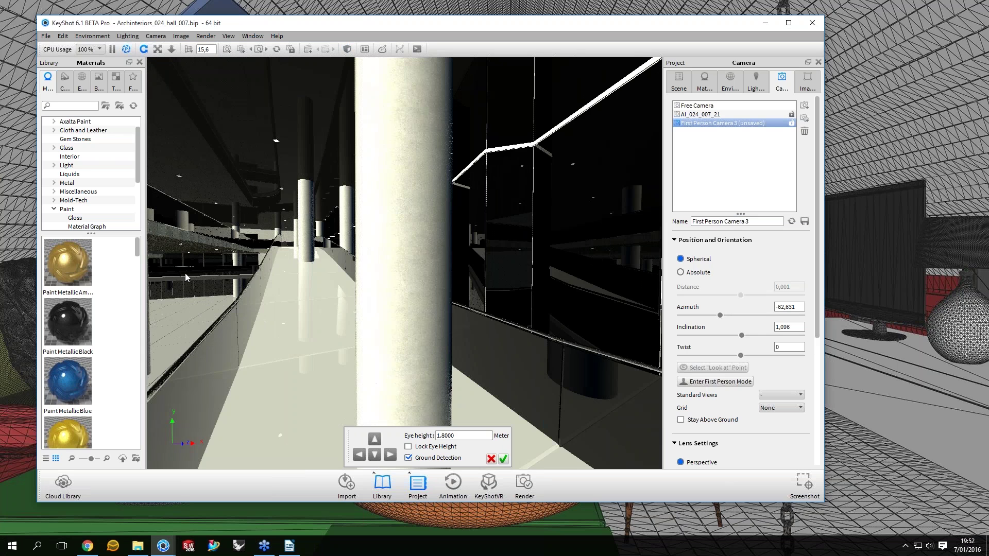
{"action": "left_click_drag", "start_coordinate": [185, 276], "coordinate": [409, 280]}
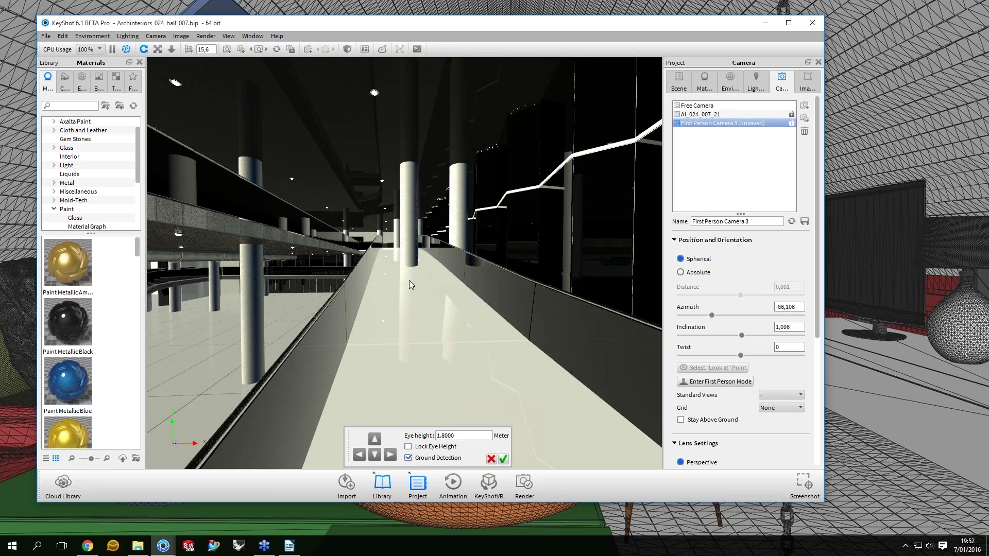
{"action": "left_click_drag", "start_coordinate": [409, 280], "coordinate": [156, 204]}
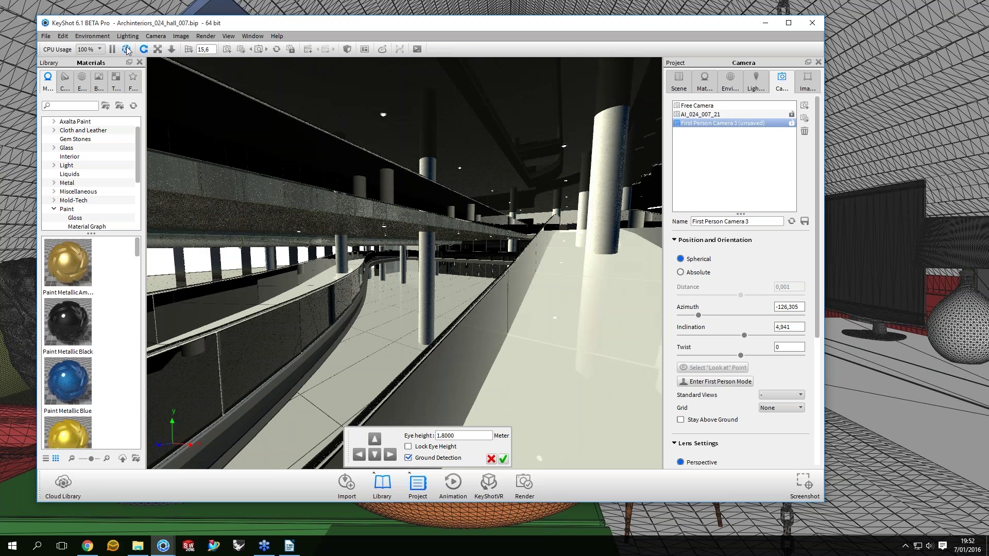
Turn off Performance Mode and save the walkway view to First Person Camera 3, recalling it from the camera list
{"action": "left_click", "coordinate": [126, 48]}
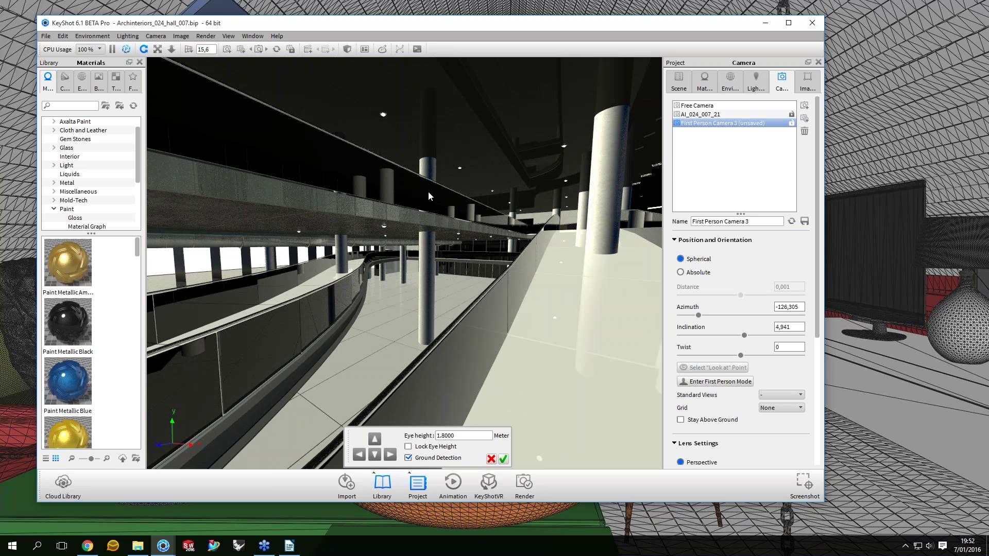
{"action": "key", "text": "alt+p"}
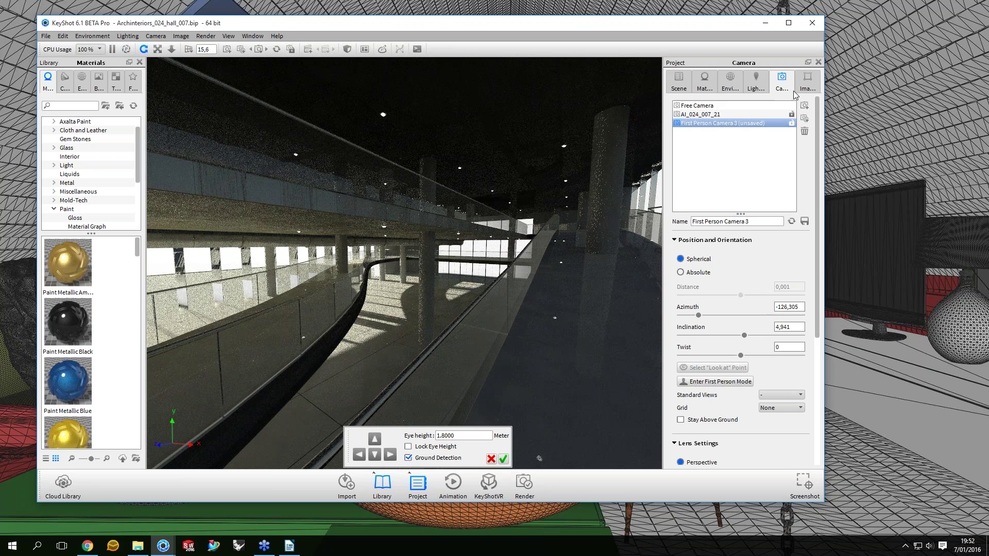
{"action": "left_click", "coordinate": [721, 124]}
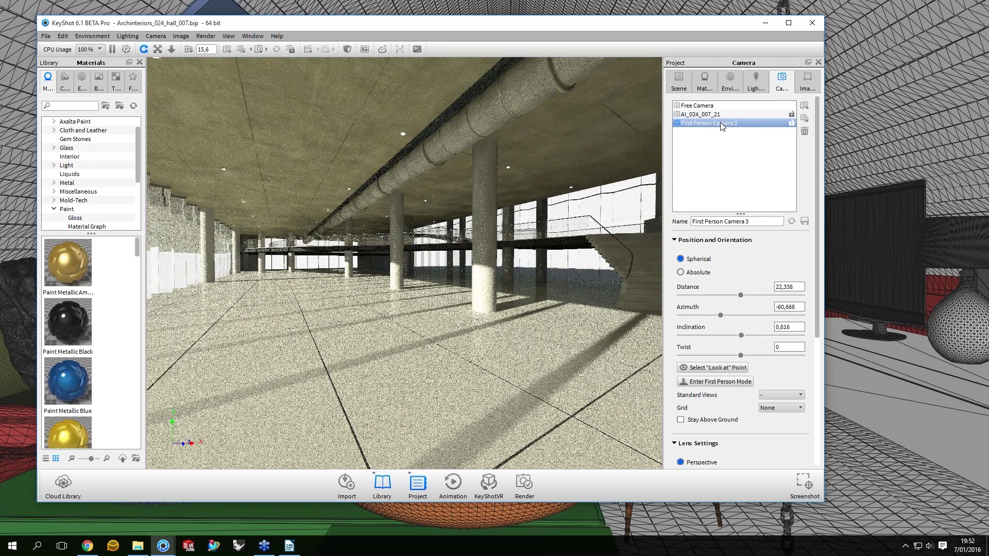
{"action": "left_click_drag", "start_coordinate": [463, 253], "coordinate": [580, 262]}
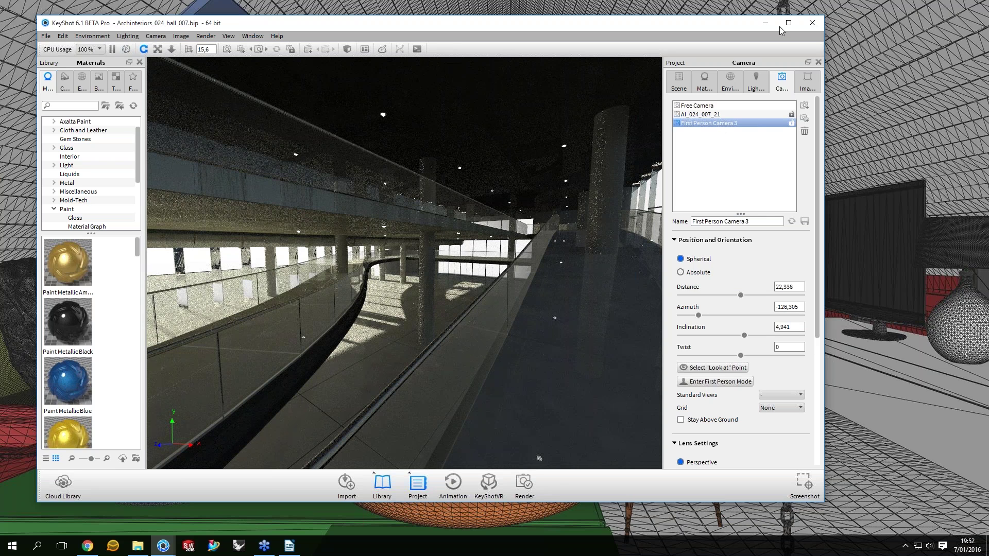
Pause the hall scene's real-time rendering and switch to the Flag_patterned.bip KeyShot window with its rendering resumed
{"action": "key", "text": "p"}
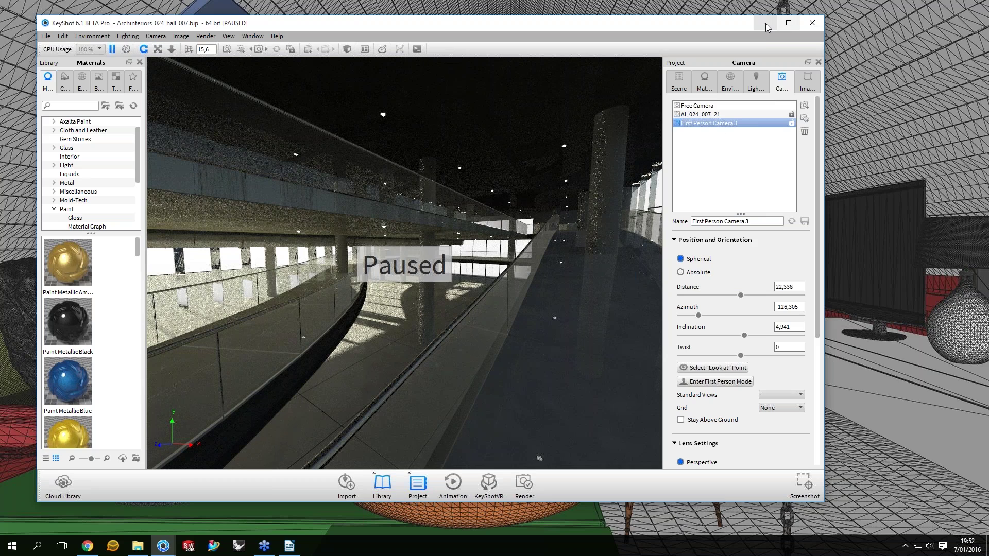
{"action": "left_click", "coordinate": [163, 546]}
{"action": "mouse_move", "coordinate": [163, 547]}
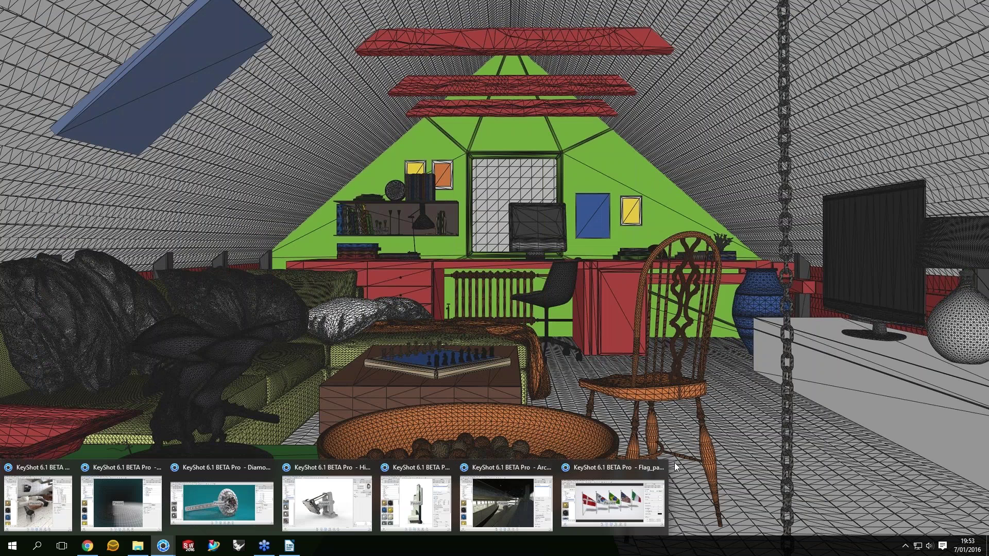
{"action": "left_click", "coordinate": [623, 491]}
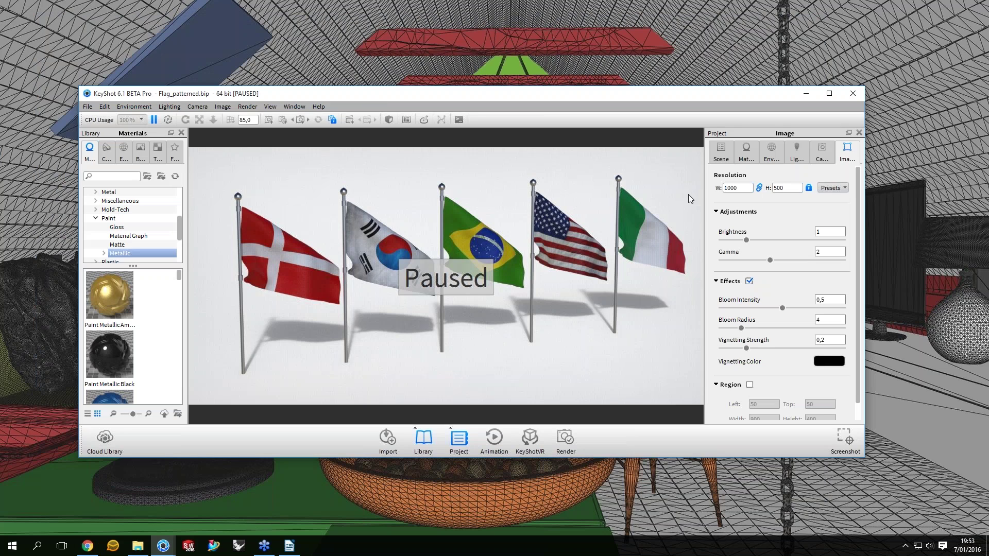
{"action": "key", "text": "shift+p"}
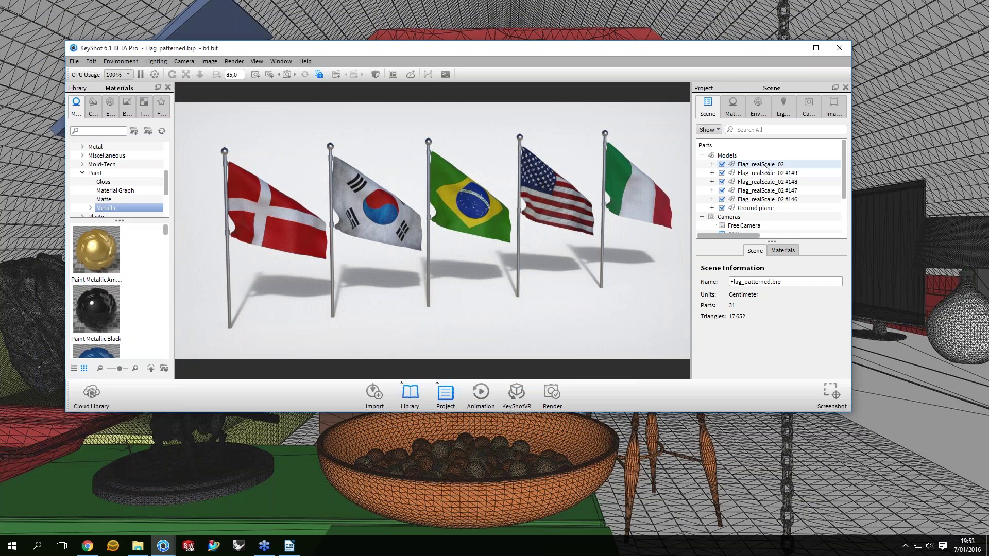
Examine the Flag_realScale_02 groups and the ground plane in the scene tree
{"action": "left_click", "coordinate": [764, 165]}
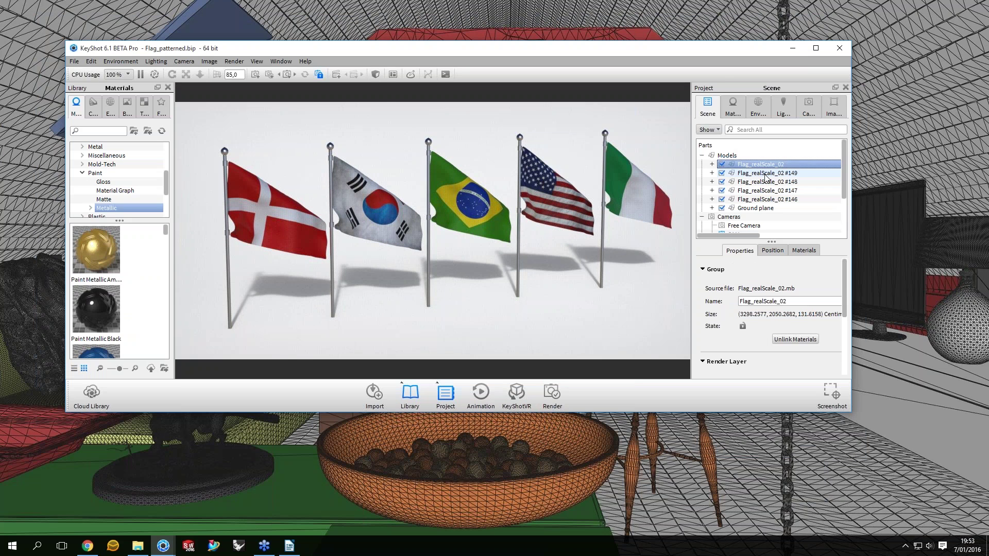
{"action": "left_click", "coordinate": [765, 174]}
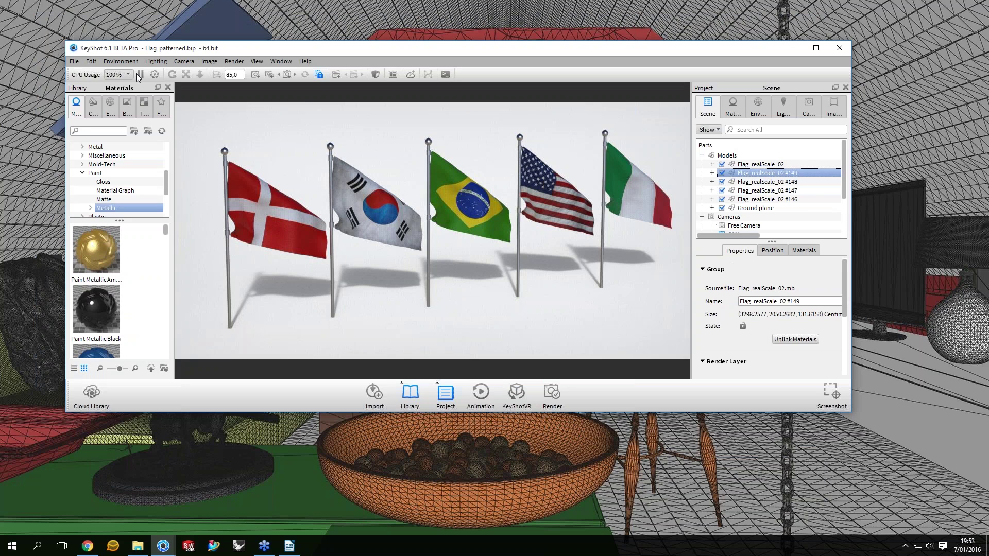
{"action": "key", "text": "Up"}
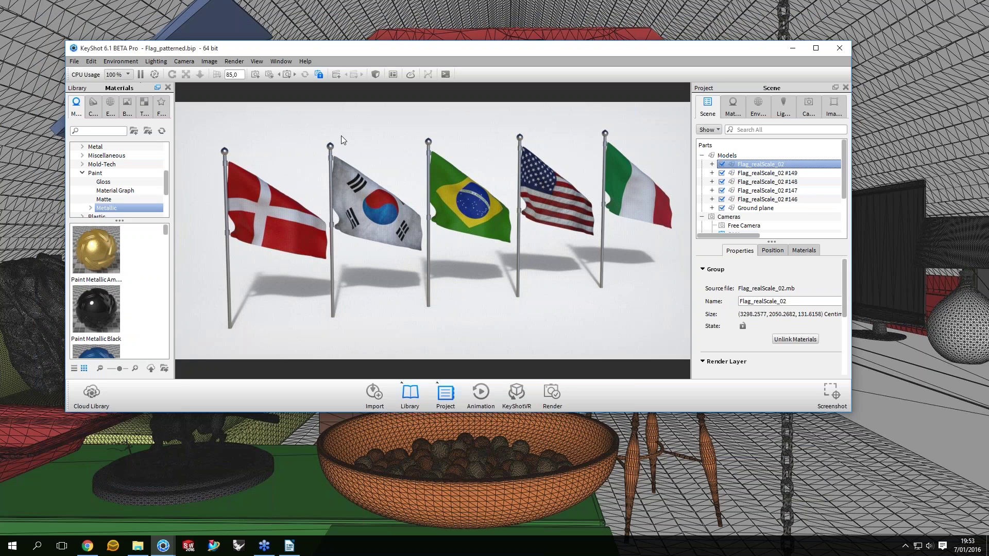
{"action": "key", "text": "alt+f"}
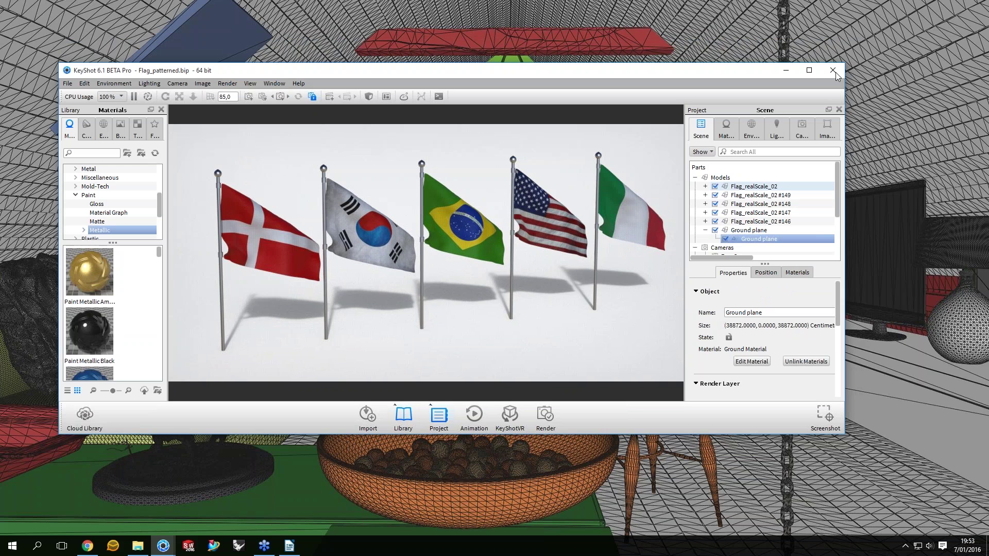
{"action": "left_click", "coordinate": [835, 72]}
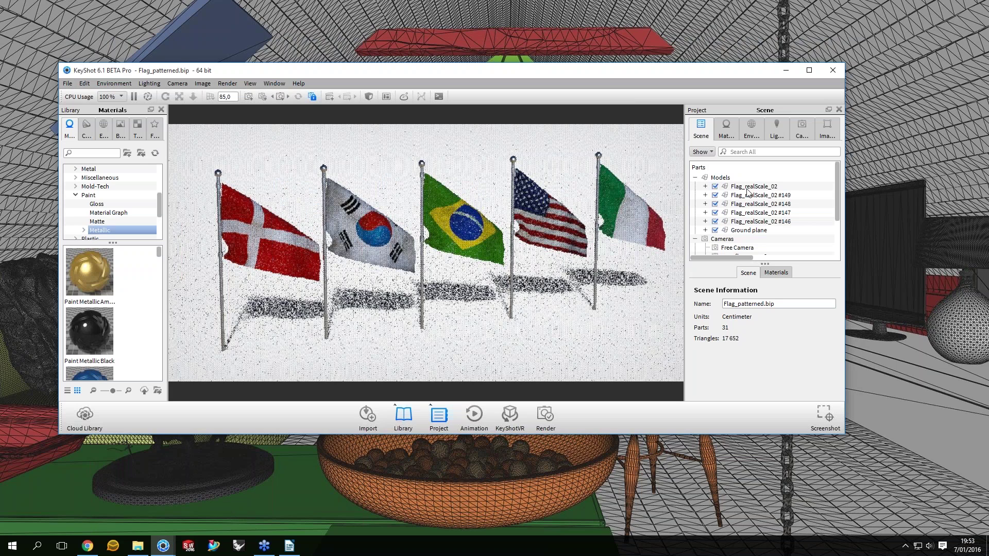
{"action": "left_click", "coordinate": [748, 187]}
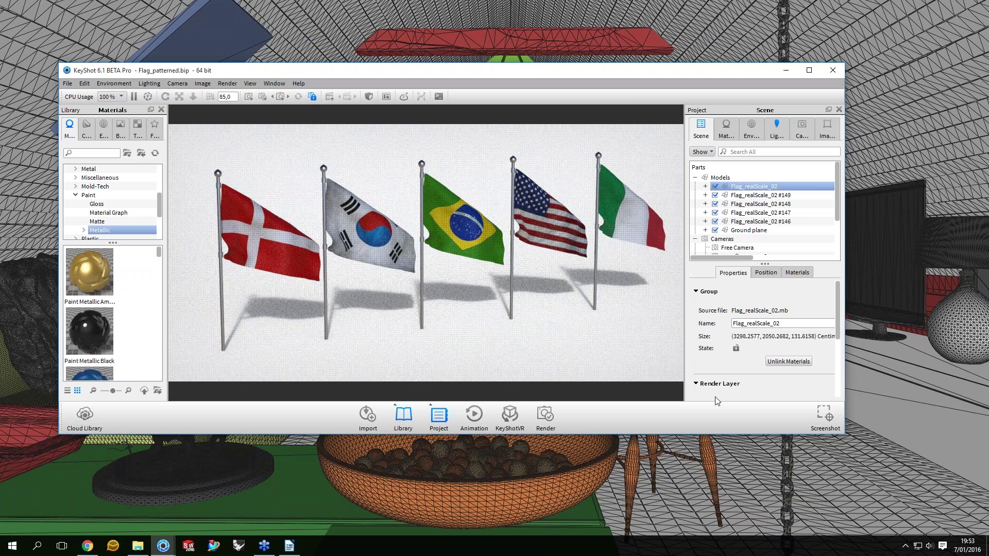
Orbit around the row of flags with the camera unlocked, and restore the saved CAM view
{"action": "left_click", "coordinate": [776, 129]}
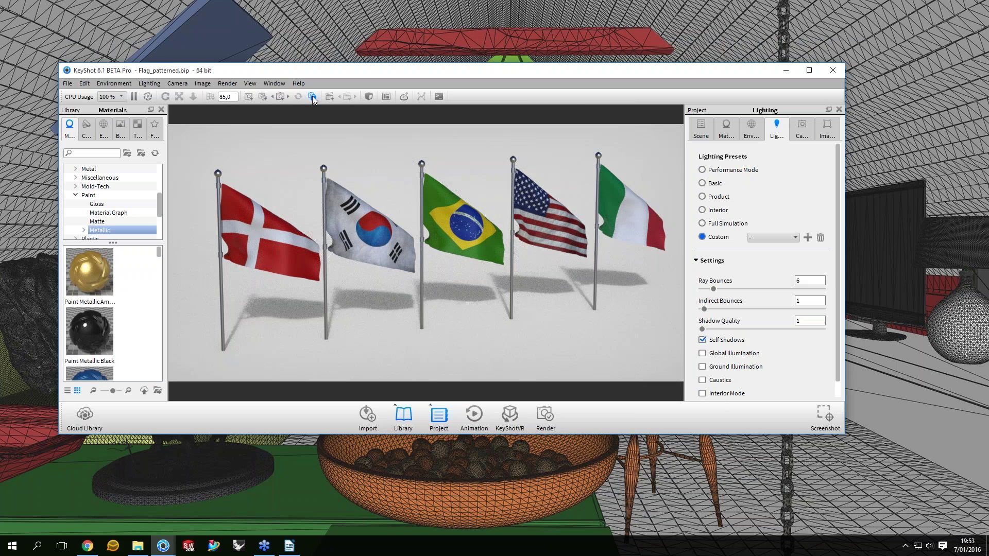
{"action": "left_click", "coordinate": [701, 128]}
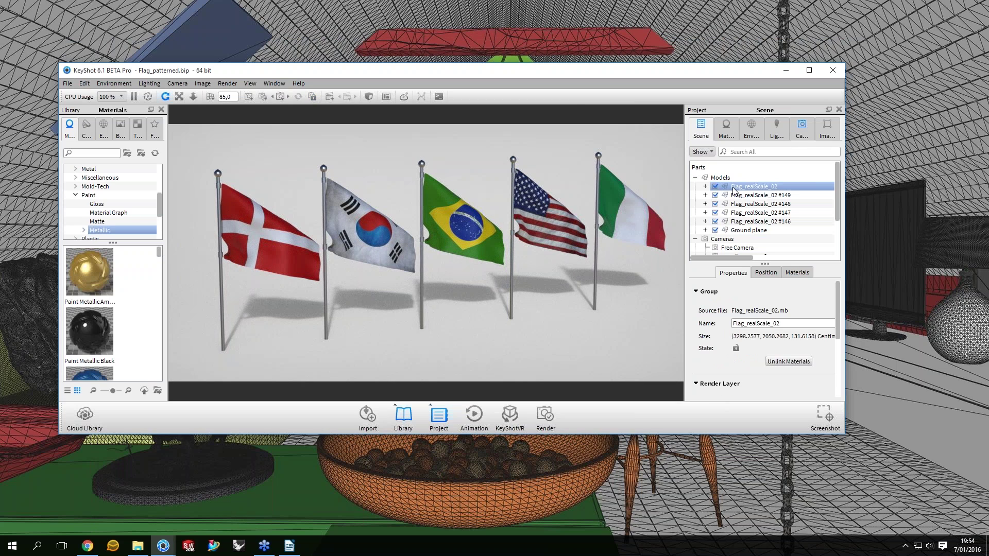
{"action": "left_click", "coordinate": [254, 238]}
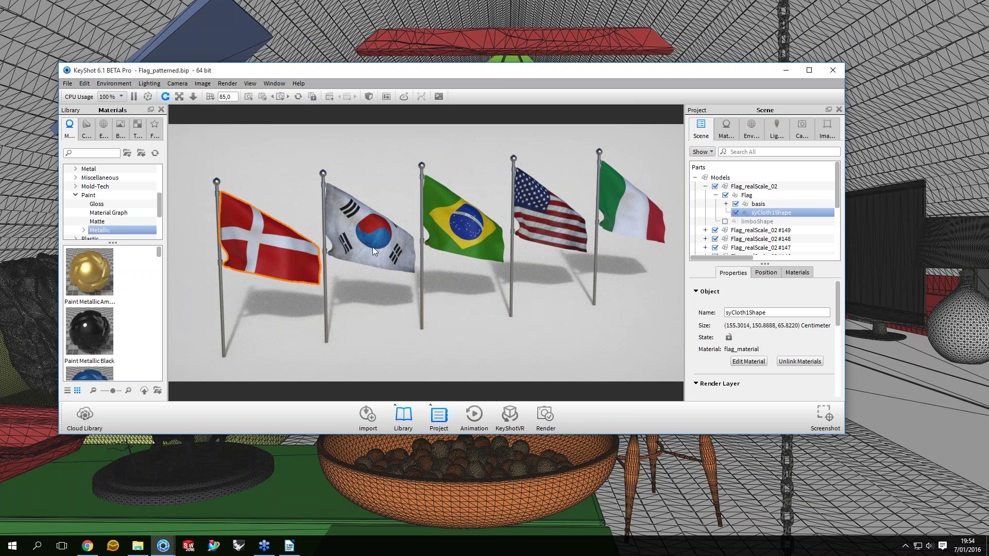
{"action": "left_click_drag", "start_coordinate": [373, 246], "coordinate": [542, 218]}
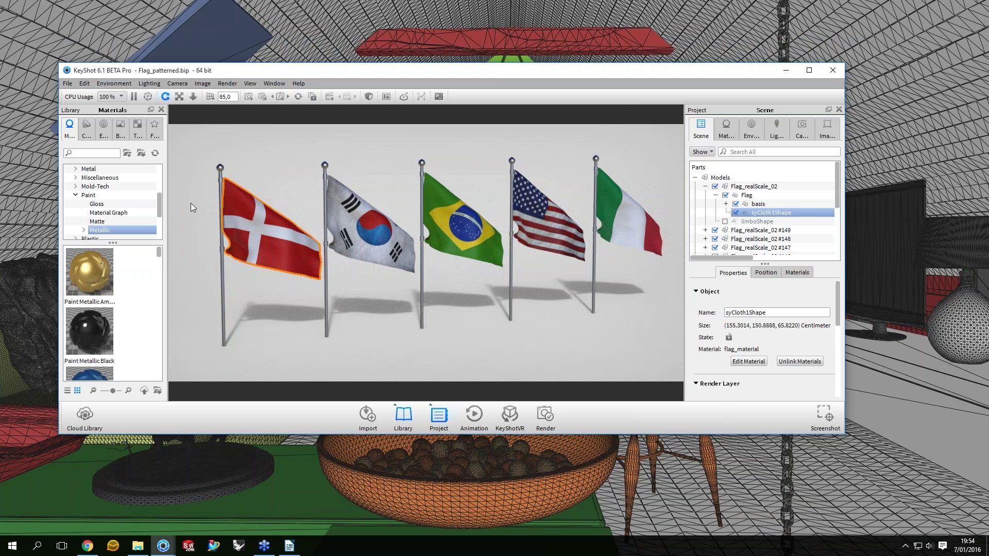
{"action": "left_click", "coordinate": [647, 156]}
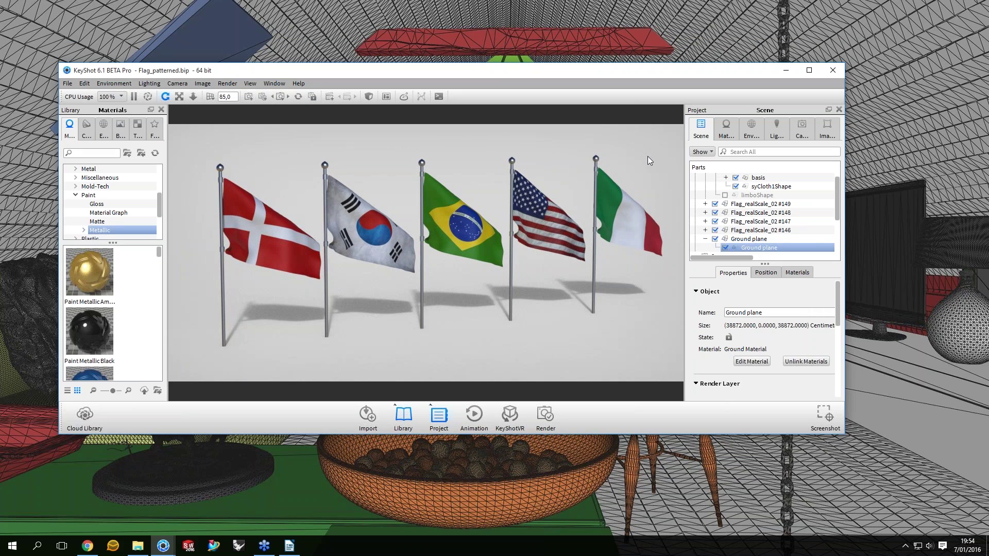
{"action": "left_click_drag", "start_coordinate": [647, 156], "coordinate": [734, 153]}
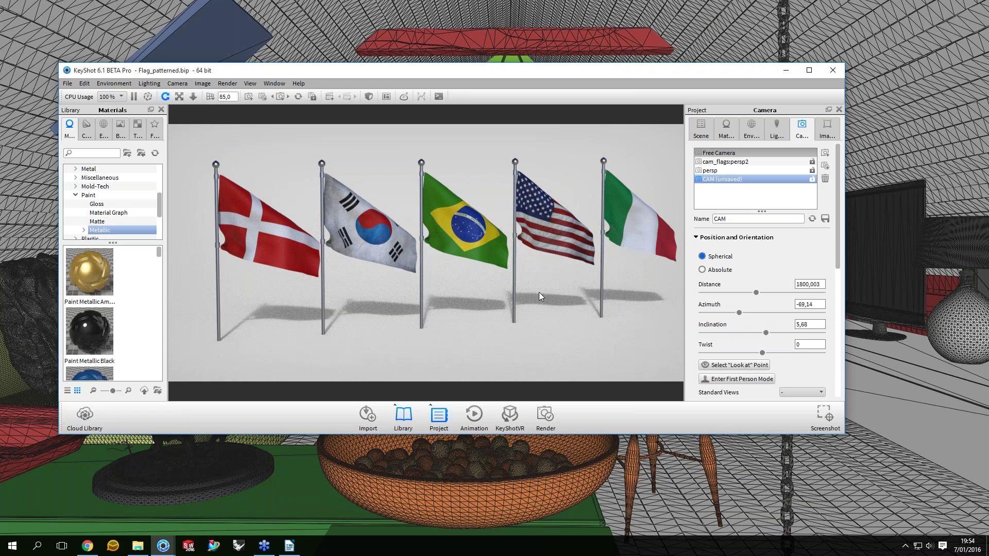
{"action": "key", "text": "ctrl+z"}
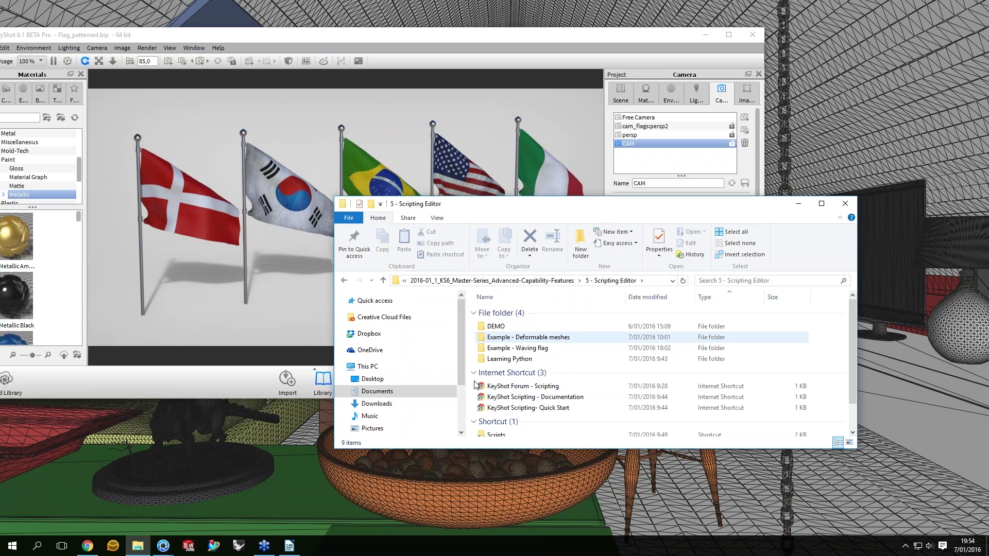
Open the Flag_Scene folder inside Example - Waving flag and reveal the Maya Binary file Flag_realScale_02.mb
{"action": "left_click", "coordinate": [473, 372]}
{"action": "left_click", "coordinate": [515, 348]}
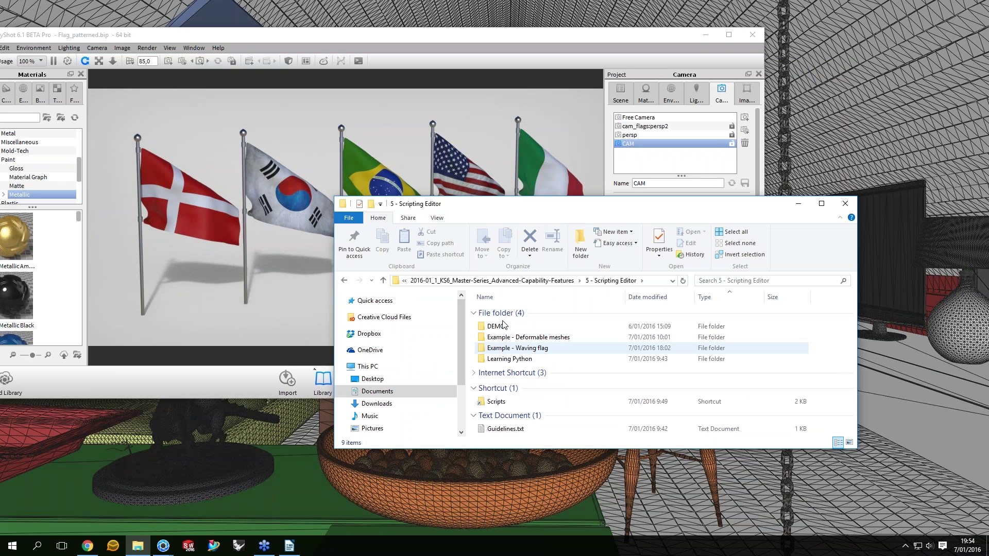
{"action": "key", "text": "Return"}
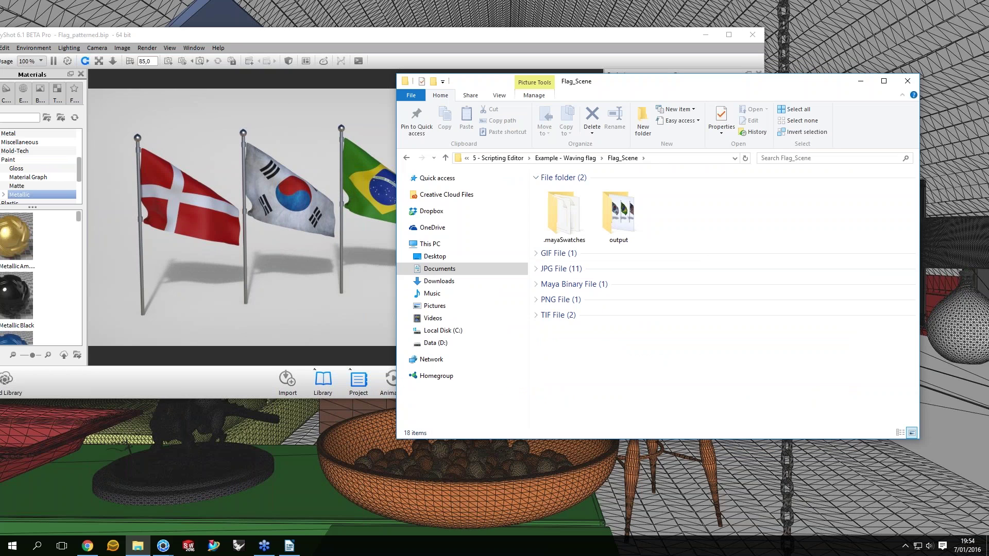
{"action": "left_click", "coordinate": [574, 324]}
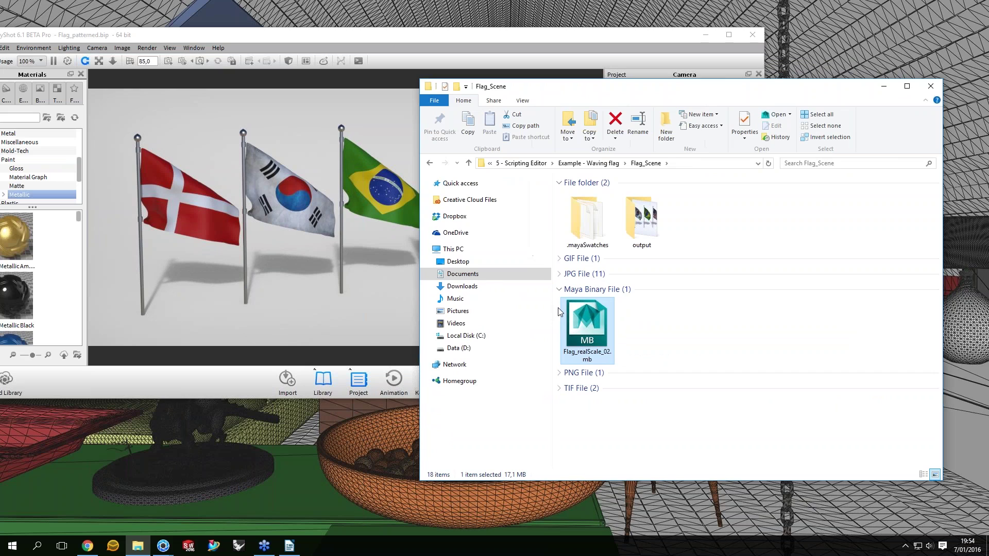
Bring Flag_realScale_02.mb into the flag scene, inspect the Specific Frame animation option for updating geometry, and close the import dialog
{"action": "left_click_drag", "start_coordinate": [558, 308], "coordinate": [339, 141]}
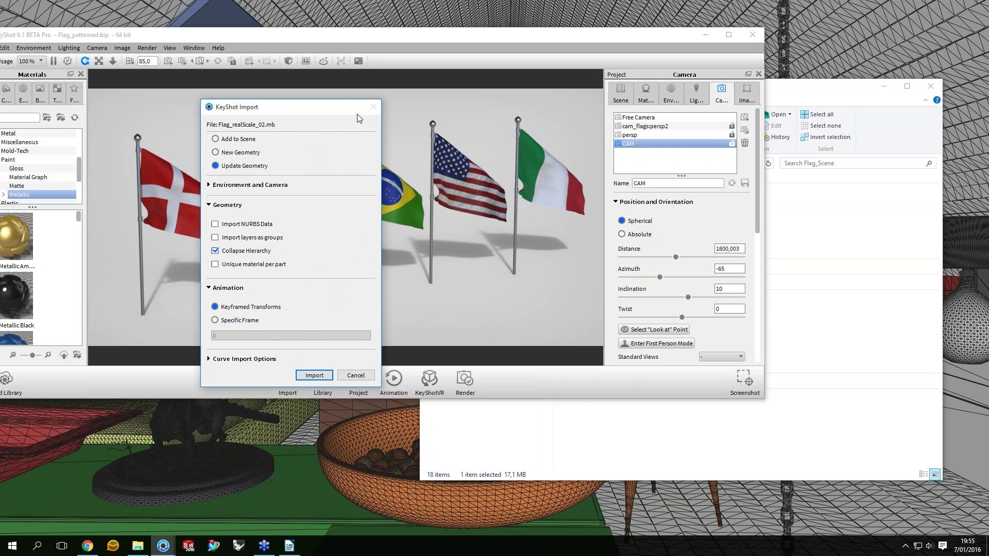
{"action": "left_click_drag", "start_coordinate": [357, 113], "coordinate": [447, 120]}
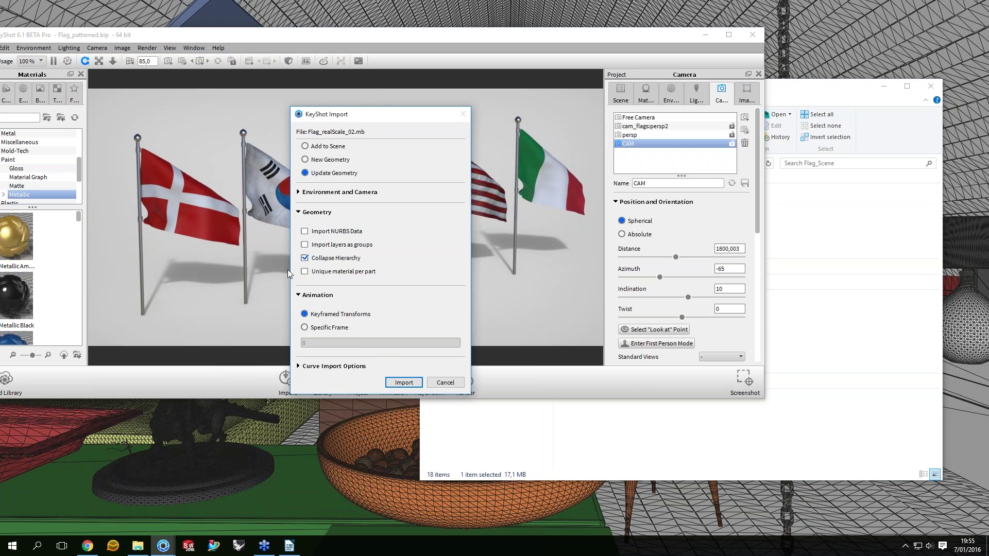
{"action": "left_click_drag", "start_coordinate": [355, 115], "coordinate": [310, 58]}
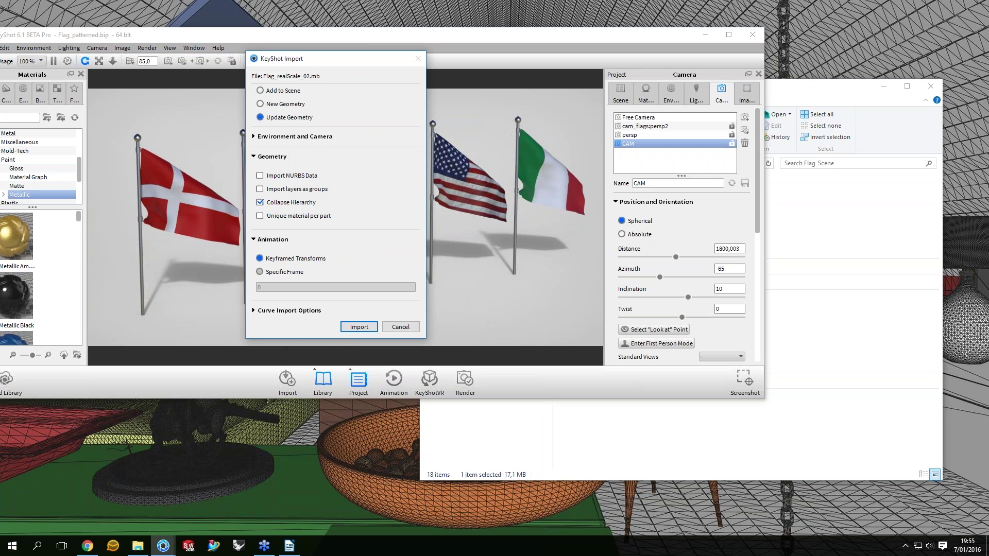
{"action": "left_click", "coordinate": [260, 272]}
{"action": "double_click", "coordinate": [257, 288]}
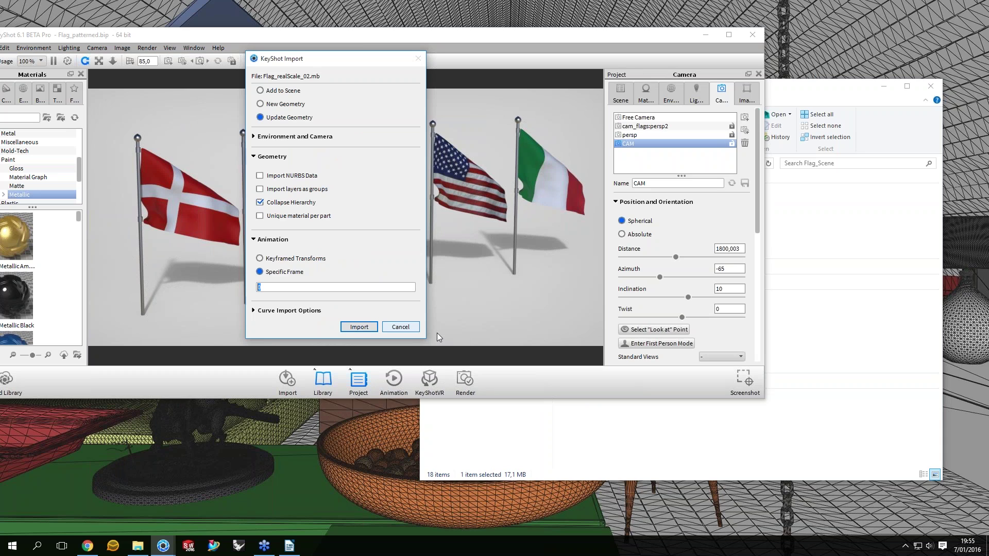
{"action": "key", "text": "Return"}
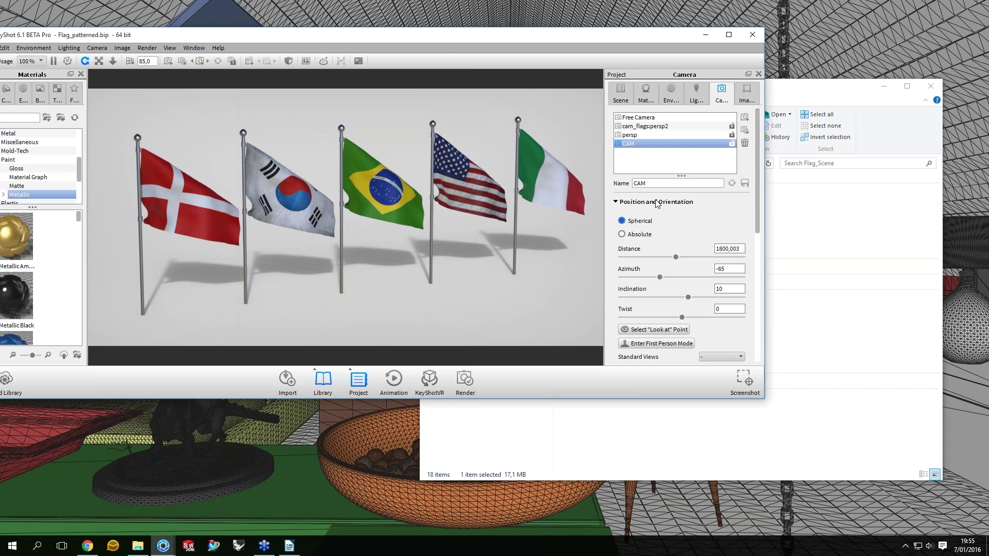
Play Flag_realScale_02.mp4 from the output folder on repeat, close the player, and return to the Flag_Scene folder
{"action": "left_click", "coordinate": [769, 407]}
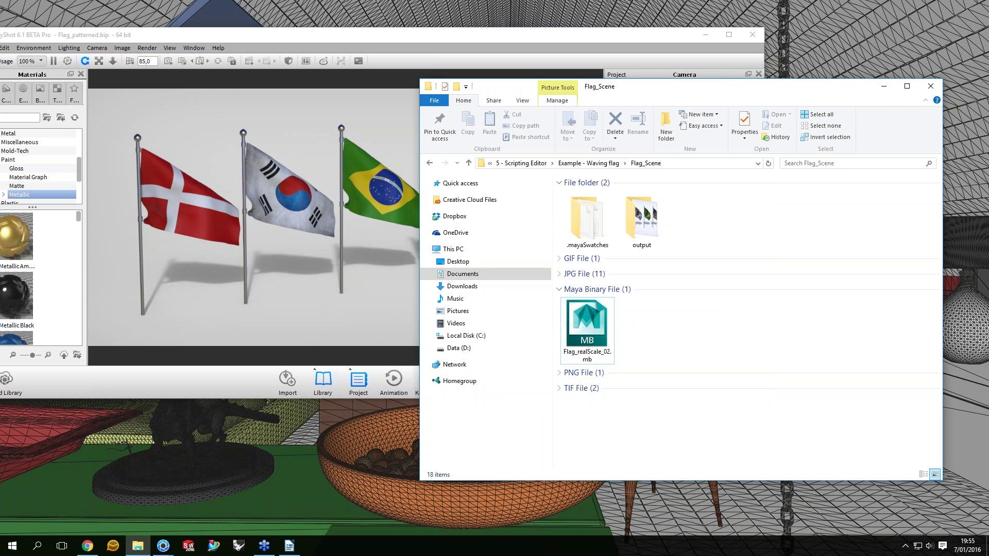
{"action": "left_click_drag", "start_coordinate": [670, 79], "coordinate": [669, 148]}
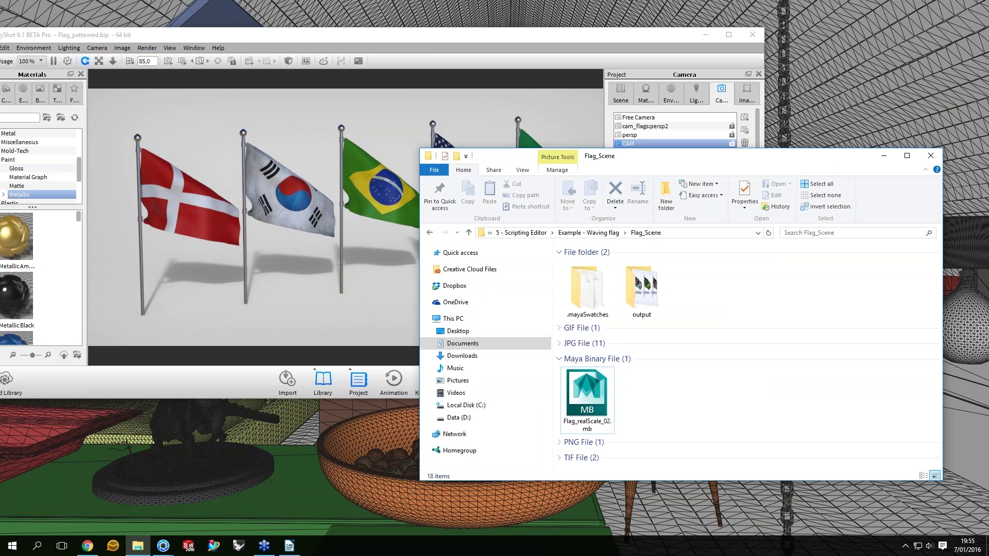
{"action": "left_click_drag", "start_coordinate": [670, 149], "coordinate": [659, 115]}
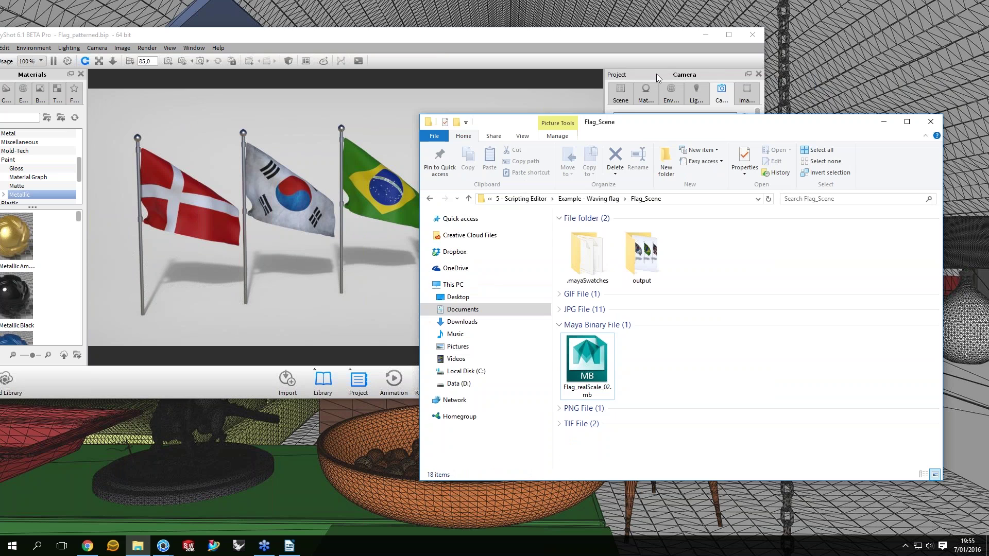
{"action": "left_click_drag", "start_coordinate": [651, 122], "coordinate": [615, 75]}
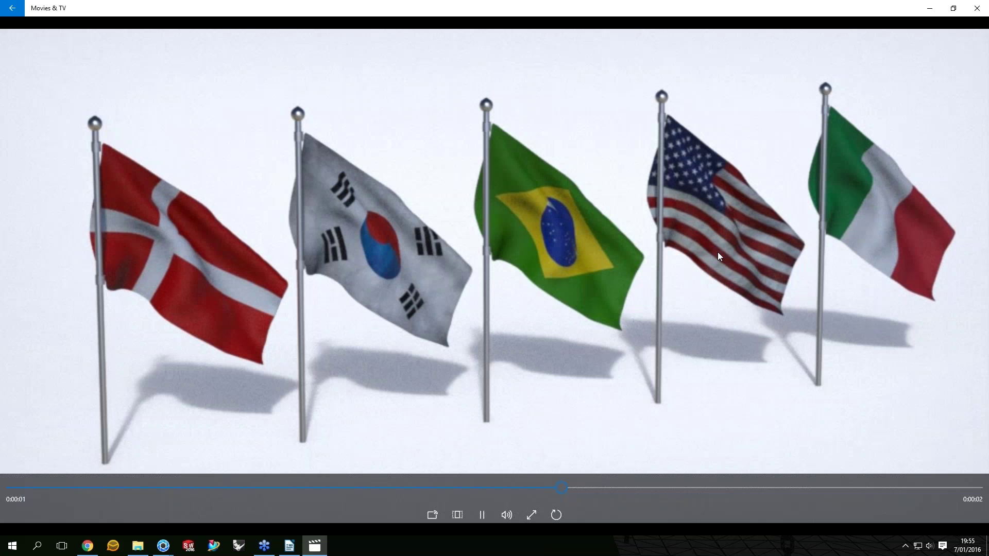
{"action": "key", "text": "ctrl+t"}
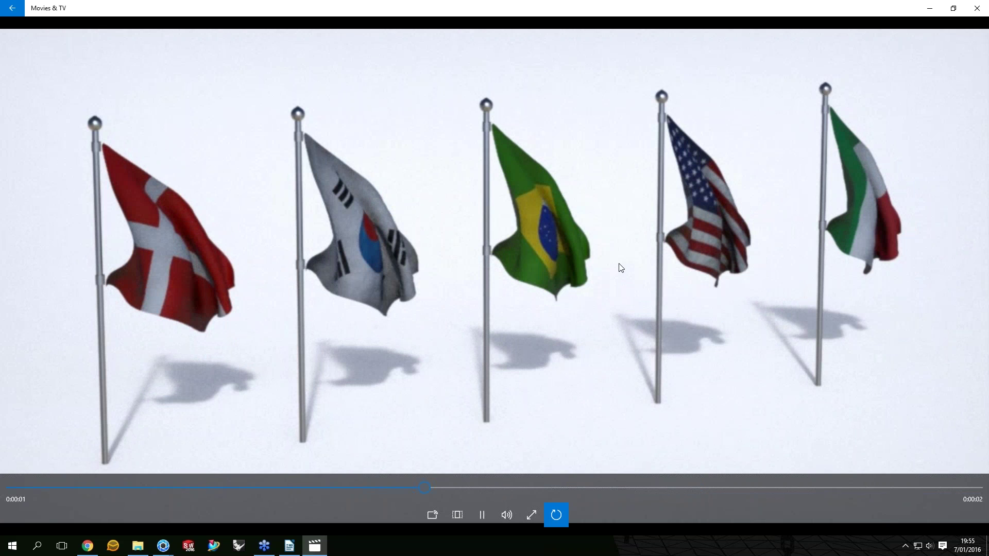
{"action": "key", "text": "alt+F4"}
{"action": "left_click", "coordinate": [611, 154]}
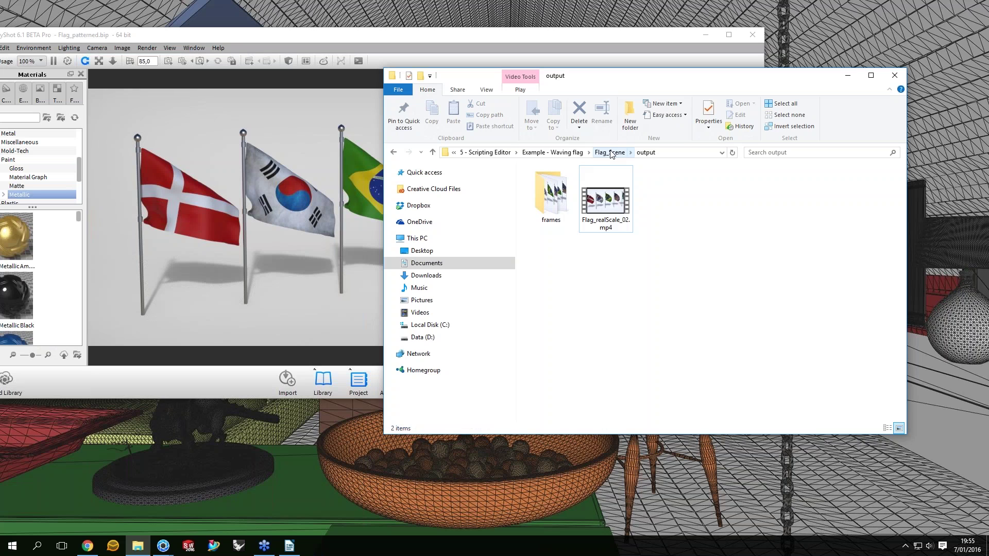
{"action": "left_click", "coordinate": [611, 153]}
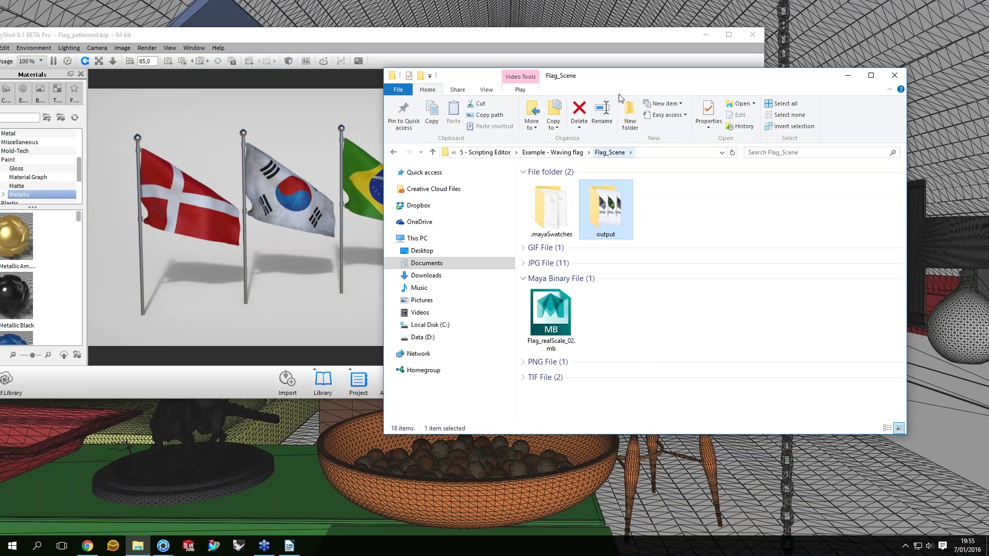
Reposition the Flag_Scene folder and KeyShot windows so the complete KeyShot window fits on screen
{"action": "left_click_drag", "start_coordinate": [621, 77], "coordinate": [650, 95]}
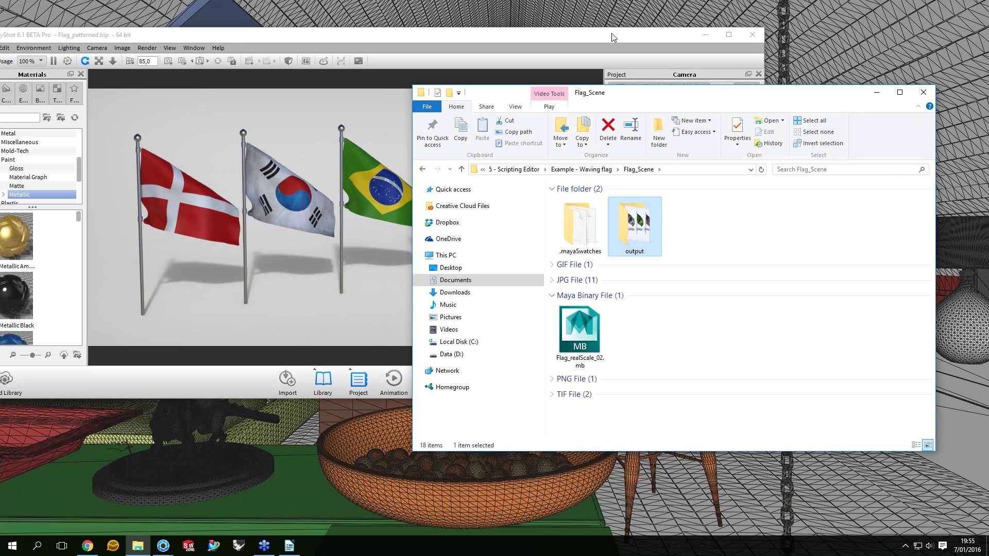
{"action": "left_click_drag", "start_coordinate": [612, 37], "coordinate": [643, 32]}
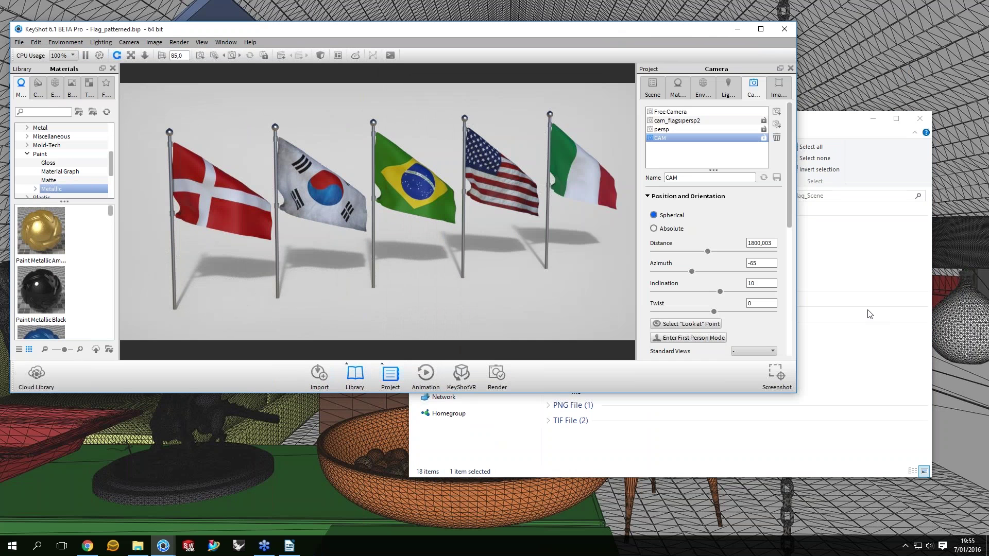
{"action": "left_click_drag", "start_coordinate": [567, 29], "coordinate": [589, 30]}
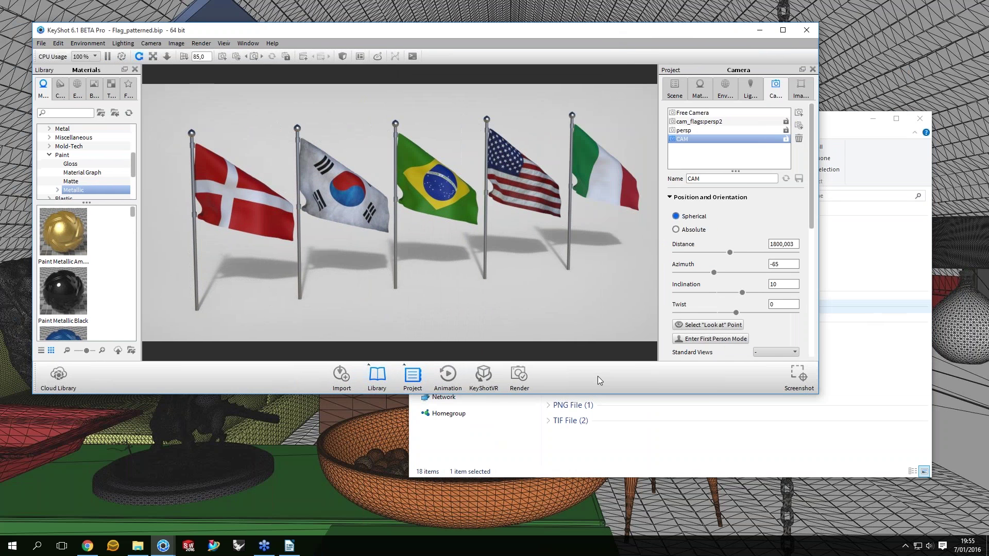
{"action": "key", "text": "alt+Tab"}
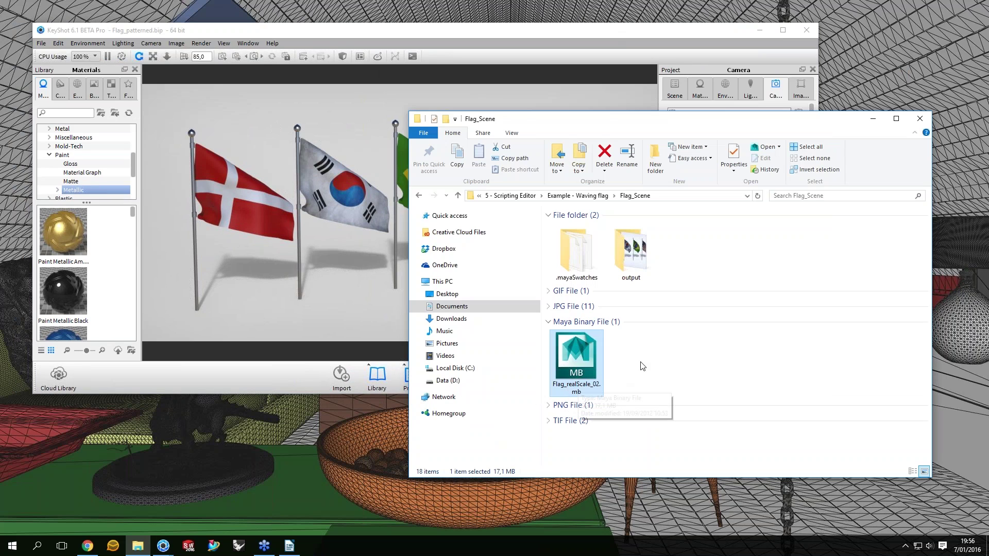
{"action": "left_click", "coordinate": [643, 366]}
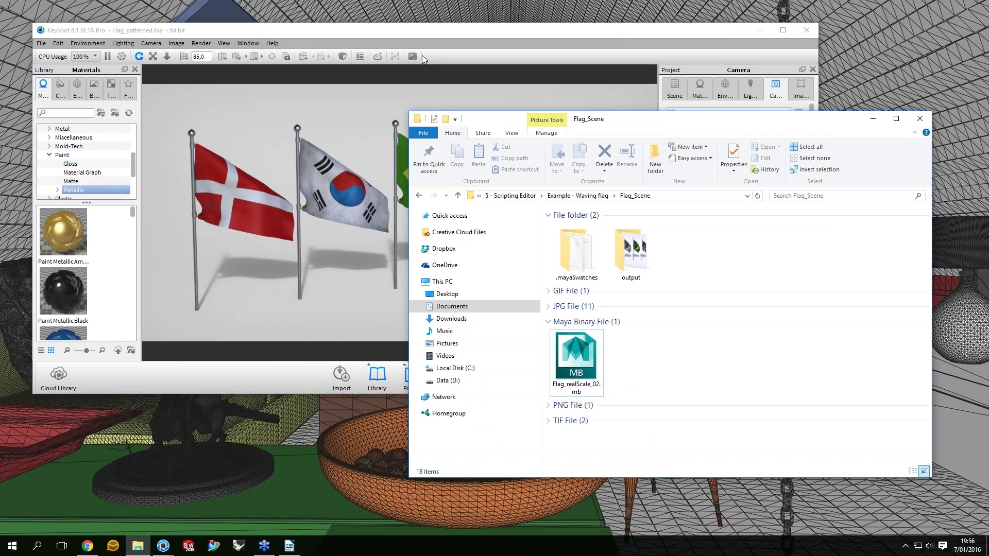
Open the scripting console's script list, widen the name column, and select the Add deformable mesh frames to queue script
{"action": "left_click", "coordinate": [422, 54]}
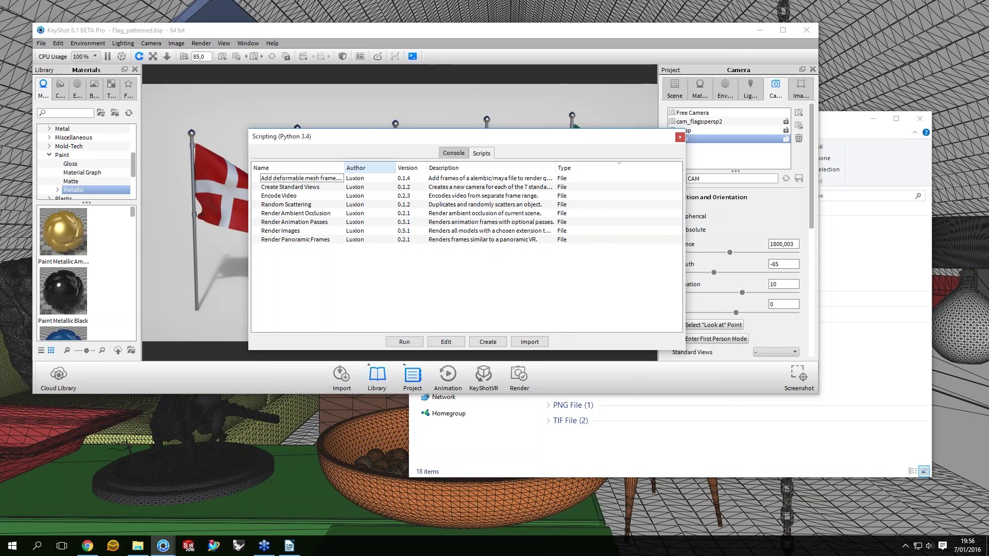
{"action": "double_click", "coordinate": [344, 168]}
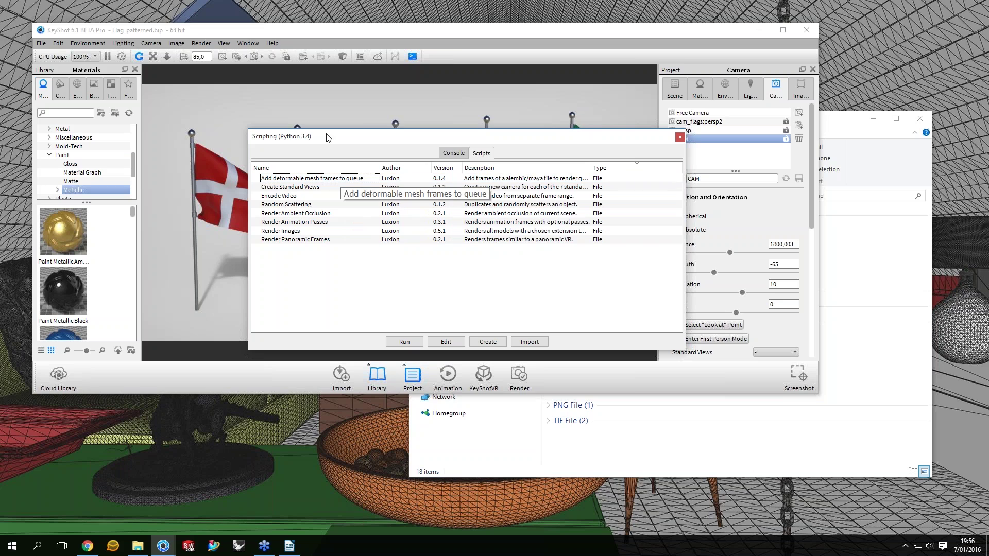
{"action": "left_click_drag", "start_coordinate": [326, 137], "coordinate": [315, 93]}
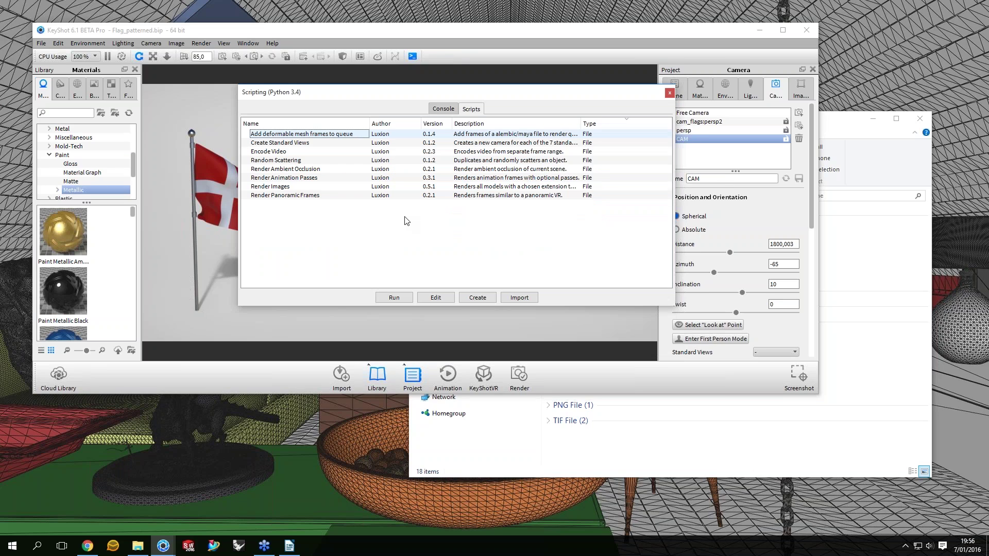
{"action": "left_click", "coordinate": [477, 111]}
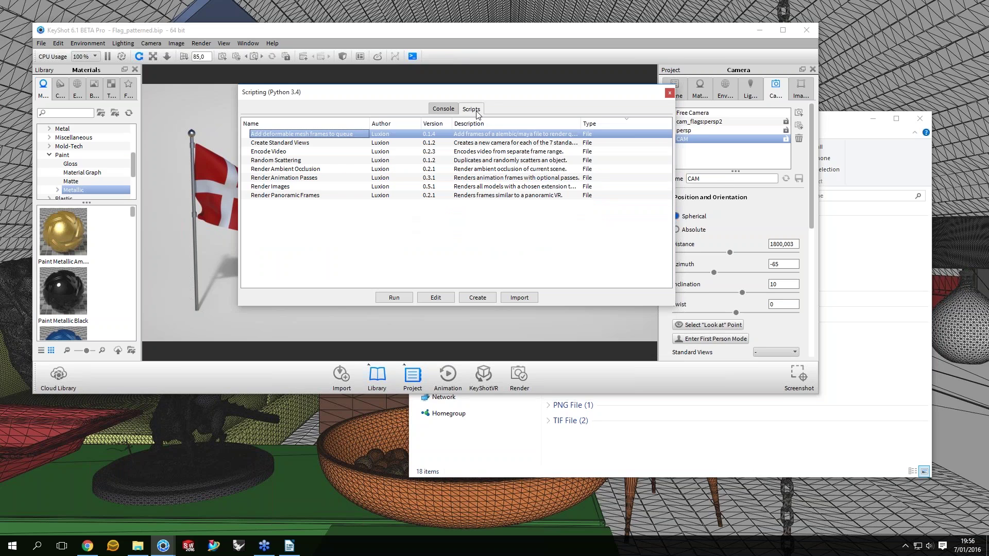
{"action": "left_click_drag", "start_coordinate": [659, 93], "coordinate": [672, 108]}
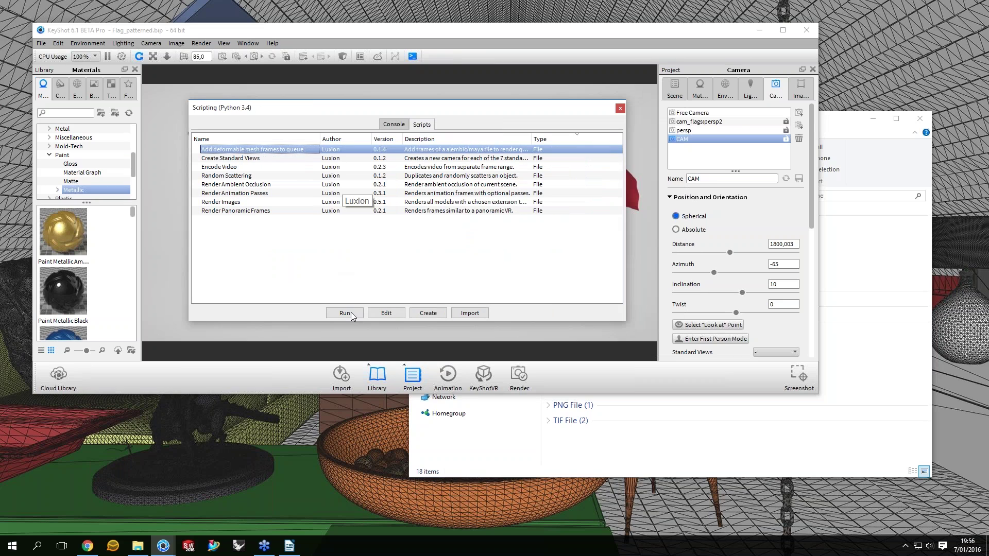
Run the selected script, review its Maya file, frame range, render size and camera settings, and dismiss its dialogs
{"action": "left_click", "coordinate": [351, 312]}
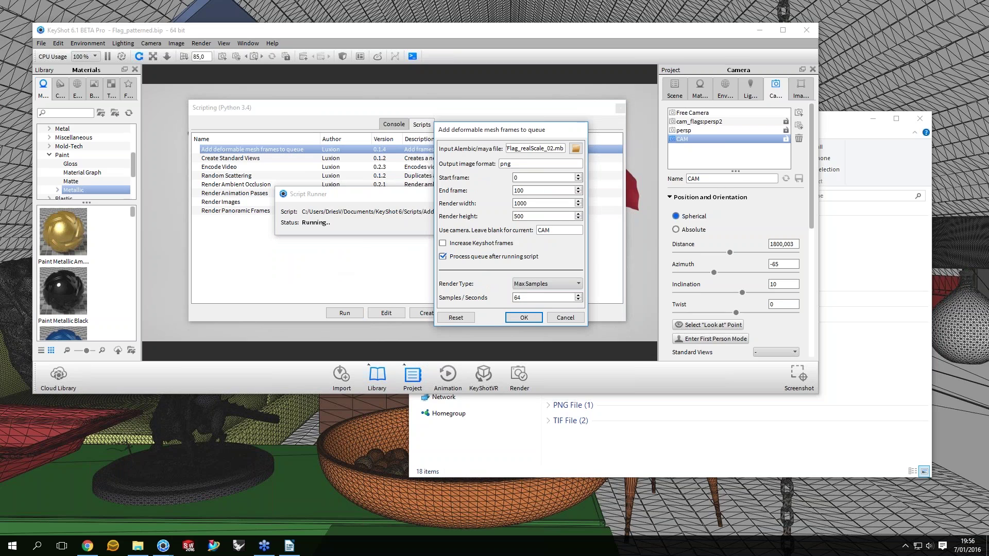
{"action": "key", "text": "alt+Tab"}
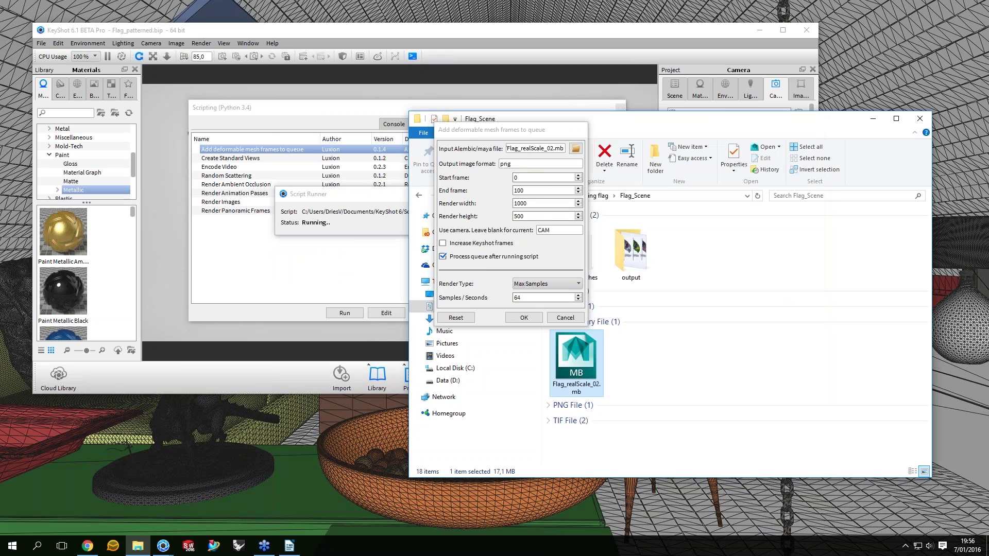
{"action": "left_click", "coordinate": [519, 147]}
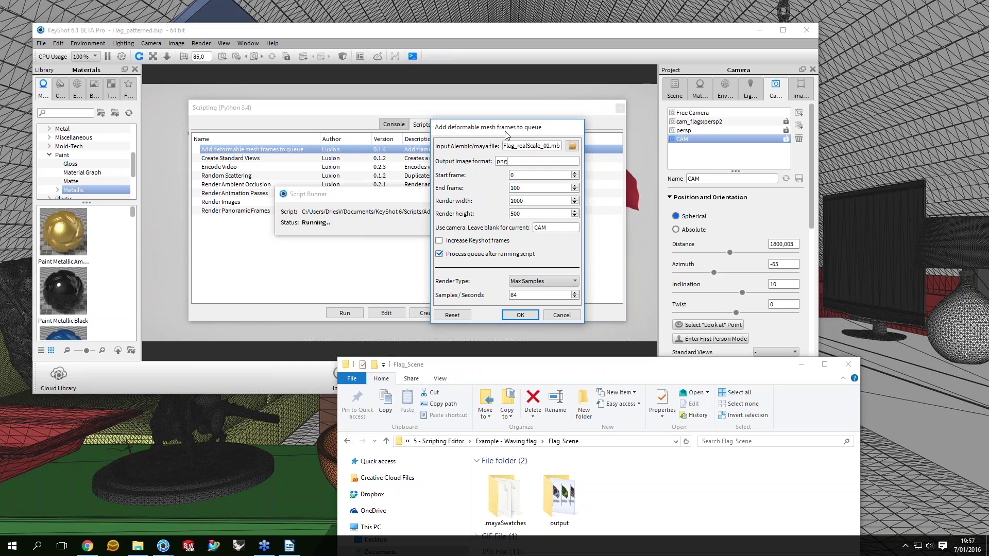
{"action": "left_click_drag", "start_coordinate": [504, 131], "coordinate": [558, 120]}
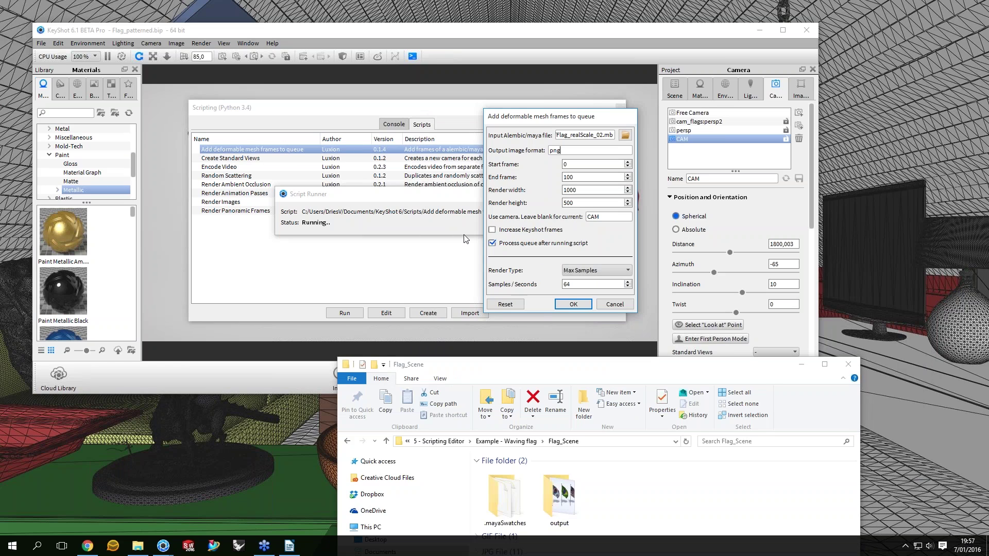
{"action": "key", "text": "Return"}
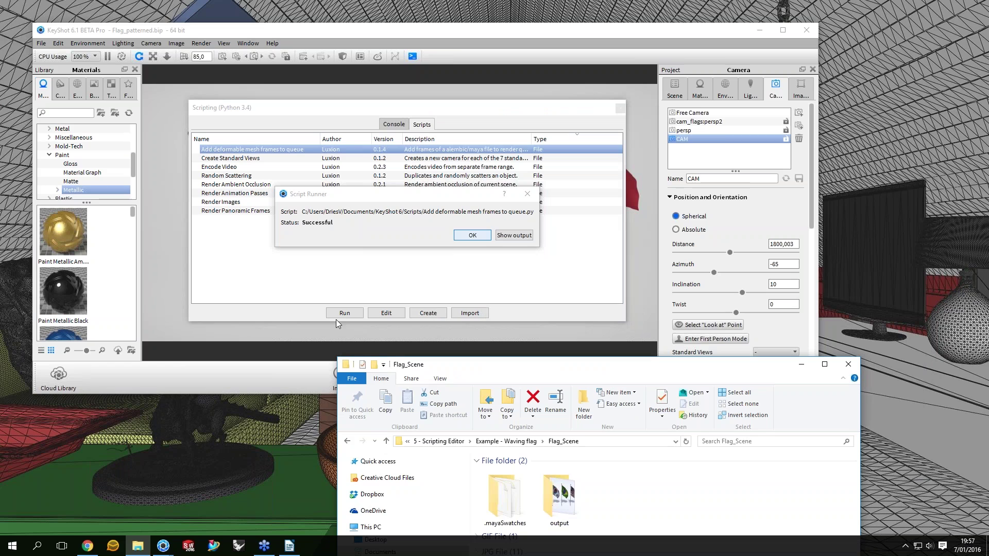
{"action": "key", "text": "Return"}
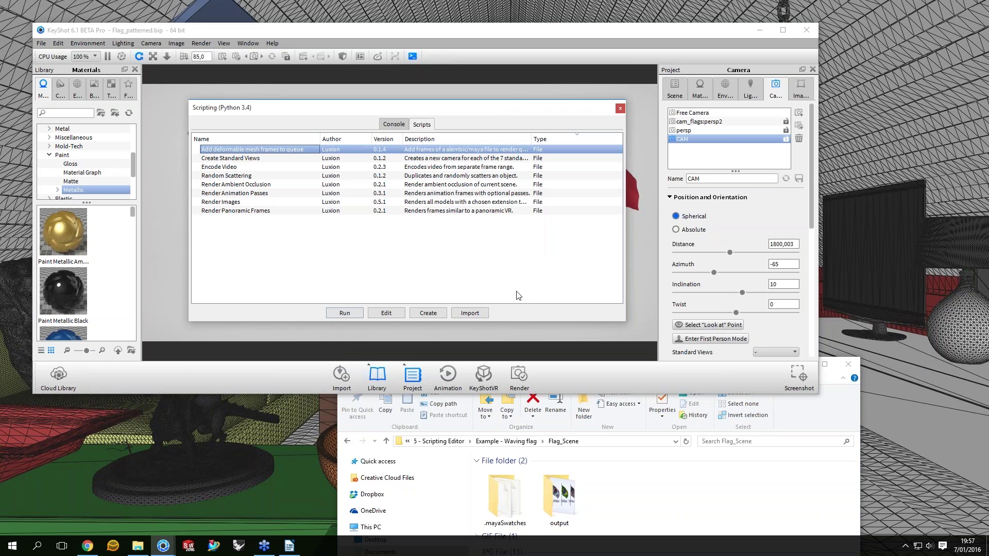
Open the Add deformable mesh frames to queue script for editing and examine its import options and render loop code
{"action": "left_click", "coordinate": [386, 312]}
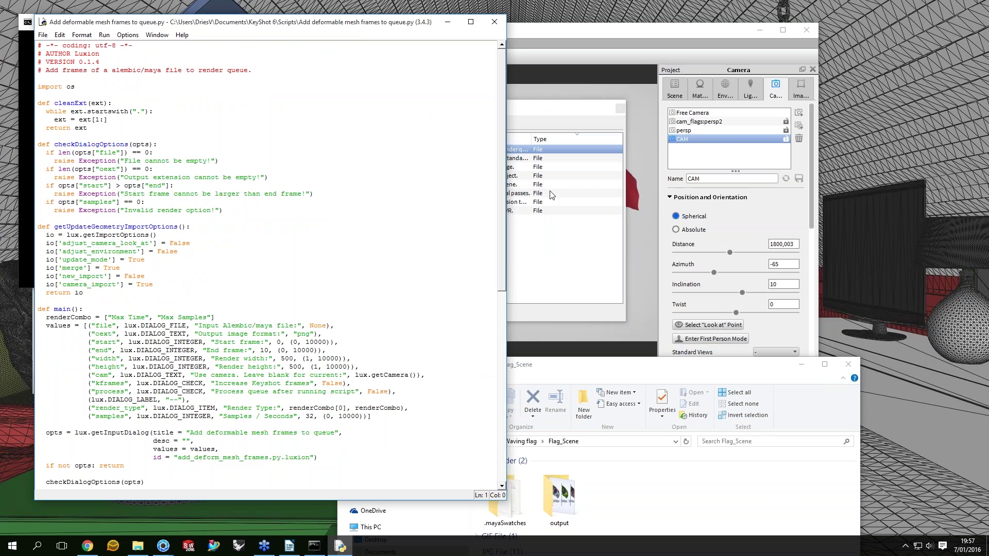
{"action": "scroll", "coordinate": [550, 191], "scroll_direction": "down", "scroll_amount": 10}
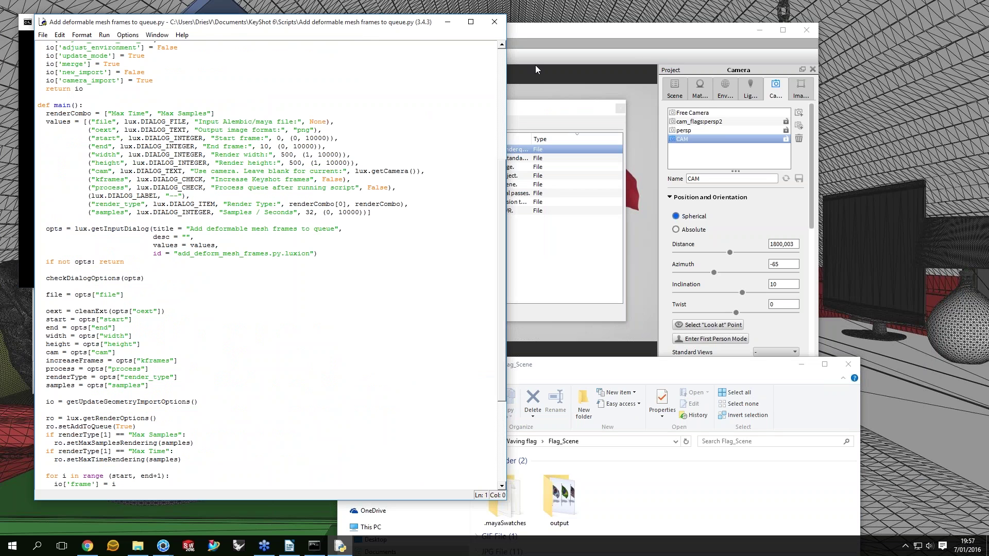
{"action": "scroll", "coordinate": [536, 66], "scroll_direction": "up", "scroll_amount": 8}
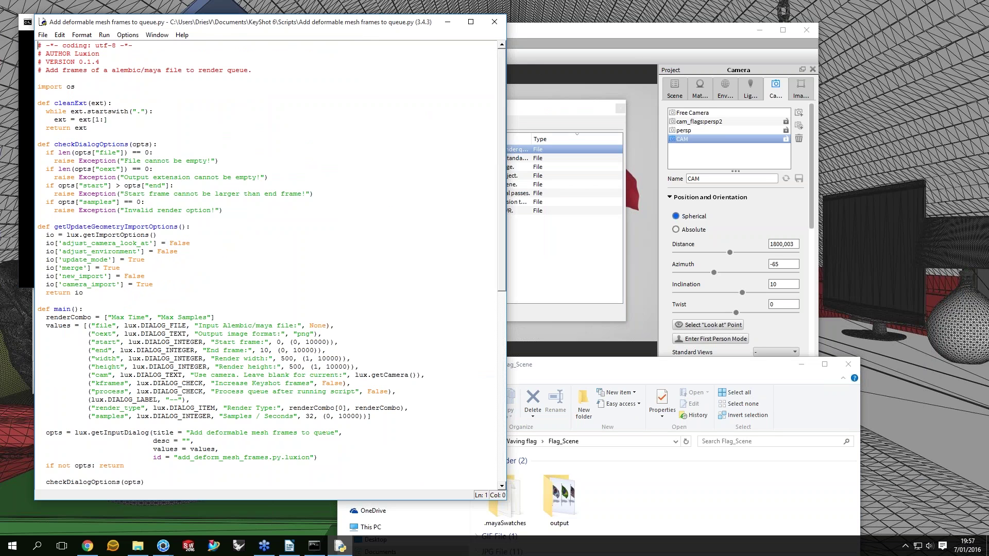
{"action": "scroll", "coordinate": [265, 266], "scroll_direction": "down", "scroll_amount": 12}
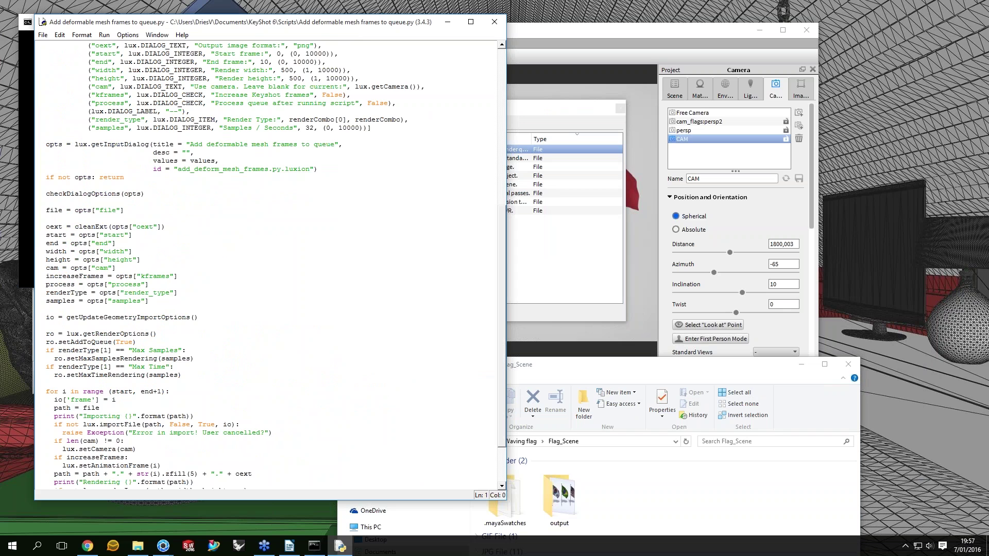
Return to the beginning of the script code, close the code editor, and go back to the scripting window
{"action": "scroll", "coordinate": [265, 266], "scroll_direction": "up", "scroll_amount": 12}
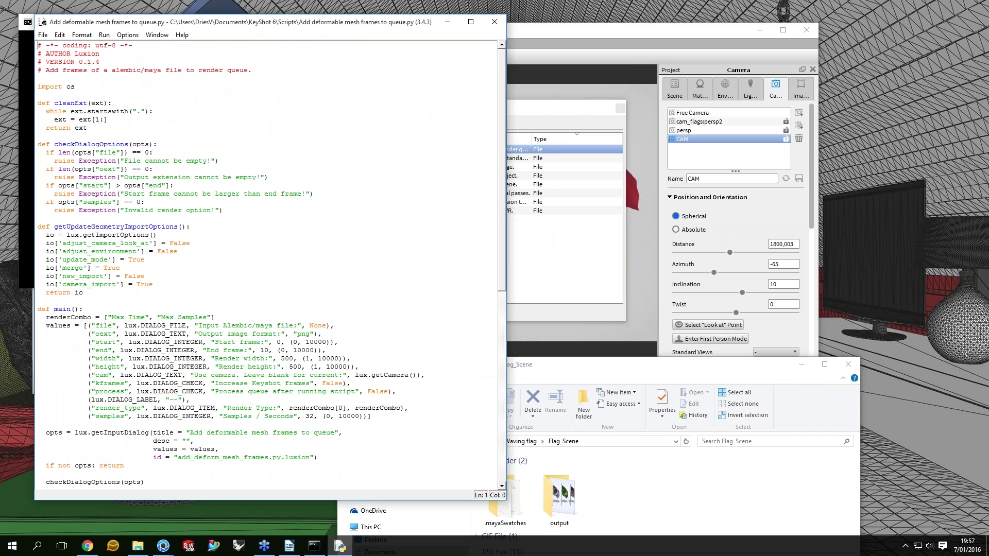
{"action": "key", "text": "alt+F4"}
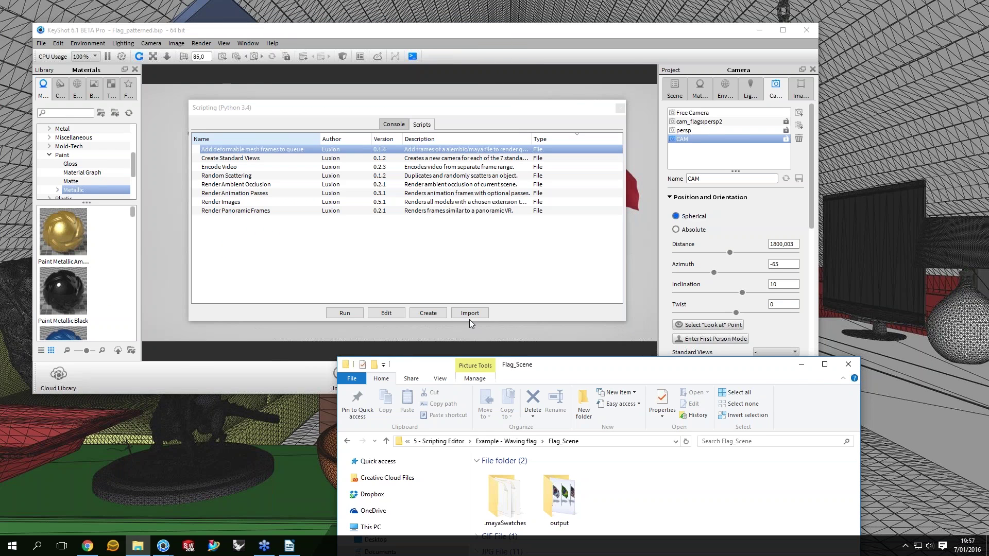
{"action": "left_click", "coordinate": [350, 242]}
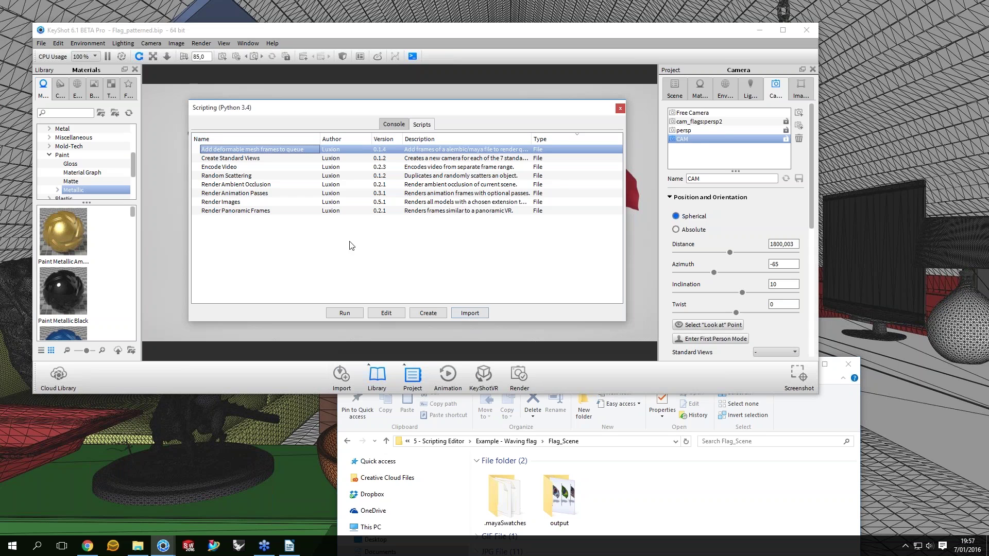
Run the Add deformable mesh frames to queue script and review its start frame, camera and sample settings
{"action": "left_click", "coordinate": [383, 313]}
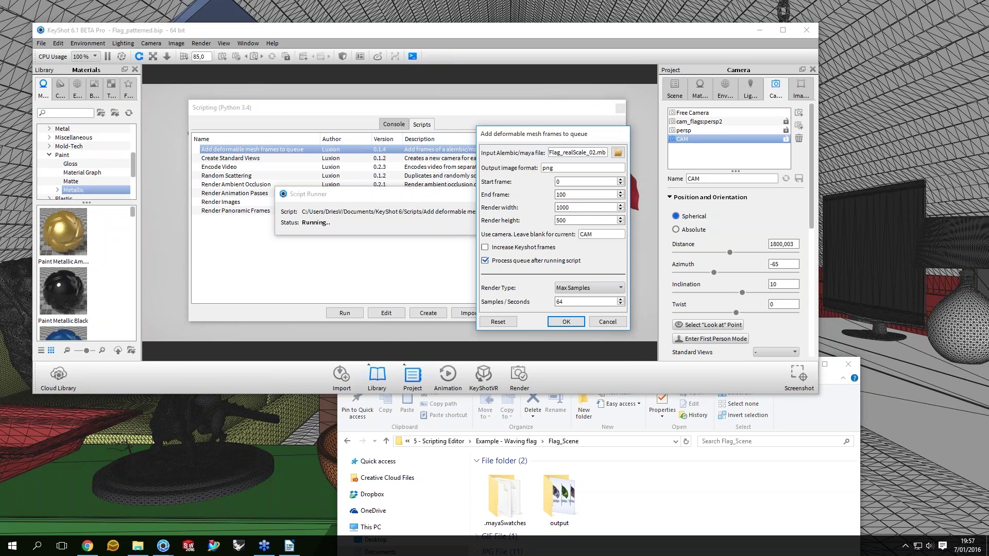
{"action": "left_click", "coordinate": [586, 182]}
{"action": "key", "text": "Tab"}
{"action": "left_click", "coordinate": [586, 182]}
{"action": "left_click", "coordinate": [611, 235]}
{"action": "double_click", "coordinate": [604, 235]}
{"action": "left_click", "coordinate": [581, 235]}
{"action": "left_click", "coordinate": [579, 302]}
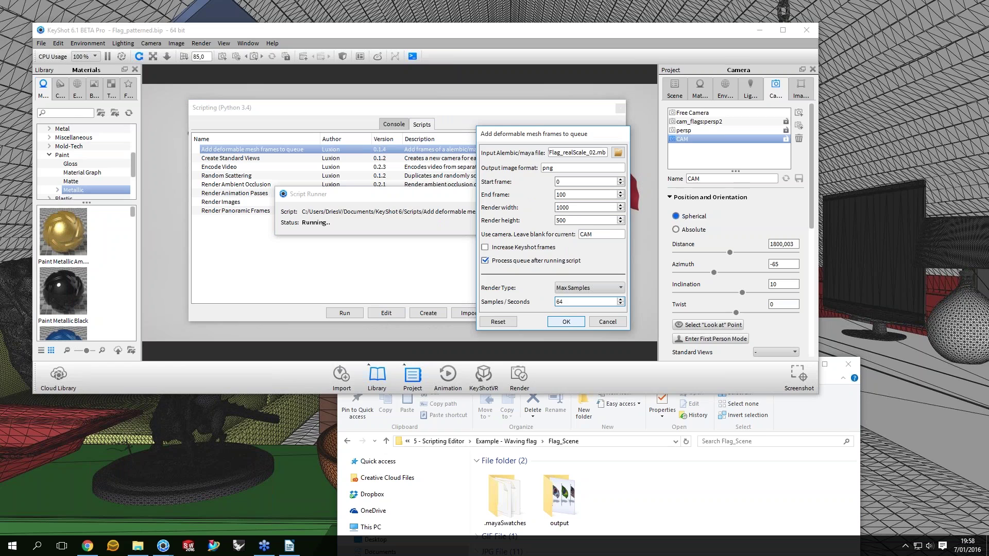
Set the end frame to 2 and start queueing the flag frames
{"action": "double_click", "coordinate": [592, 195]}
{"action": "type", "text": "2"}
{"action": "key", "text": "Return"}
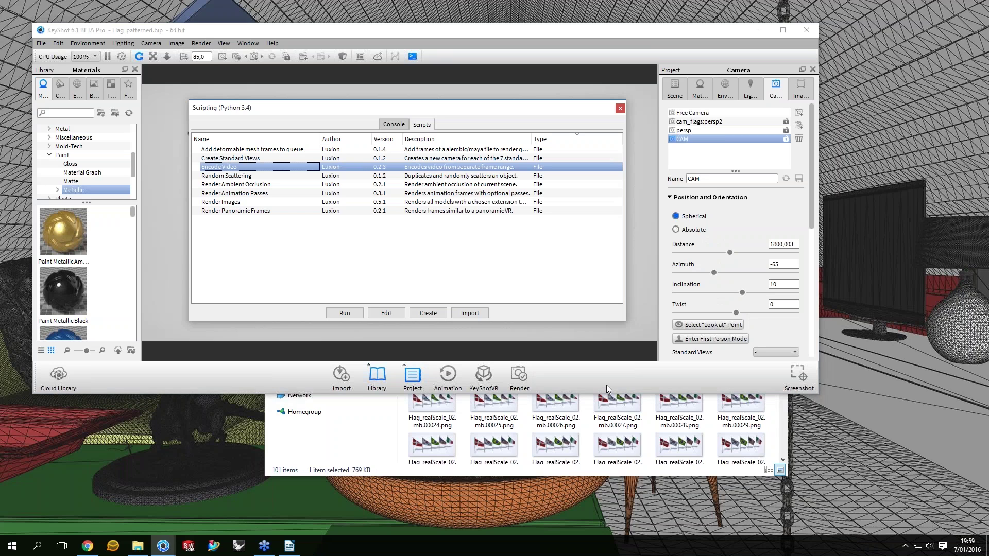
Run the Encode Video script on frames 1 to 100 at 30 FPS, naming the video Flag_realScale_02.mp4
{"action": "left_click", "coordinate": [344, 312]}
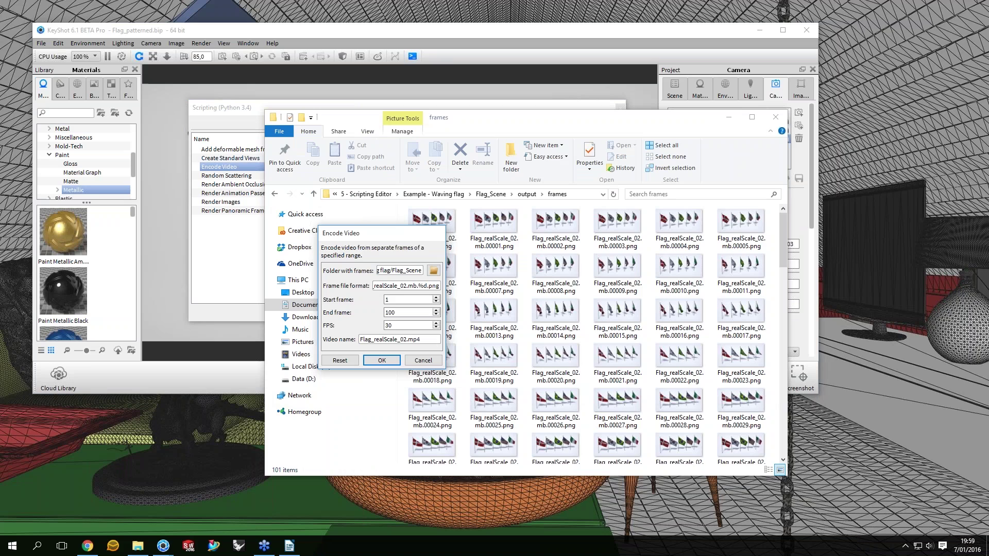
{"action": "left_click_drag", "start_coordinate": [379, 286], "coordinate": [412, 326]}
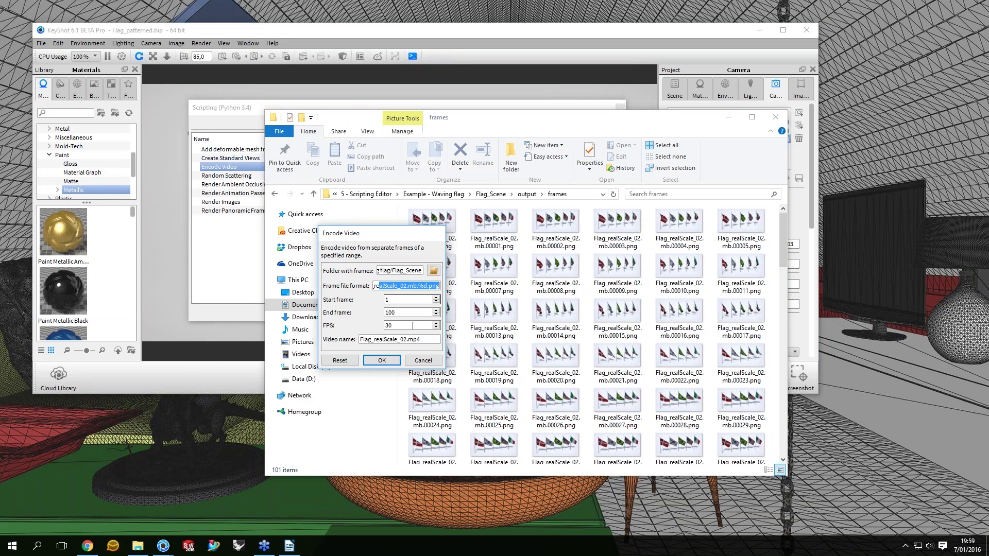
{"action": "left_click", "coordinate": [413, 325]}
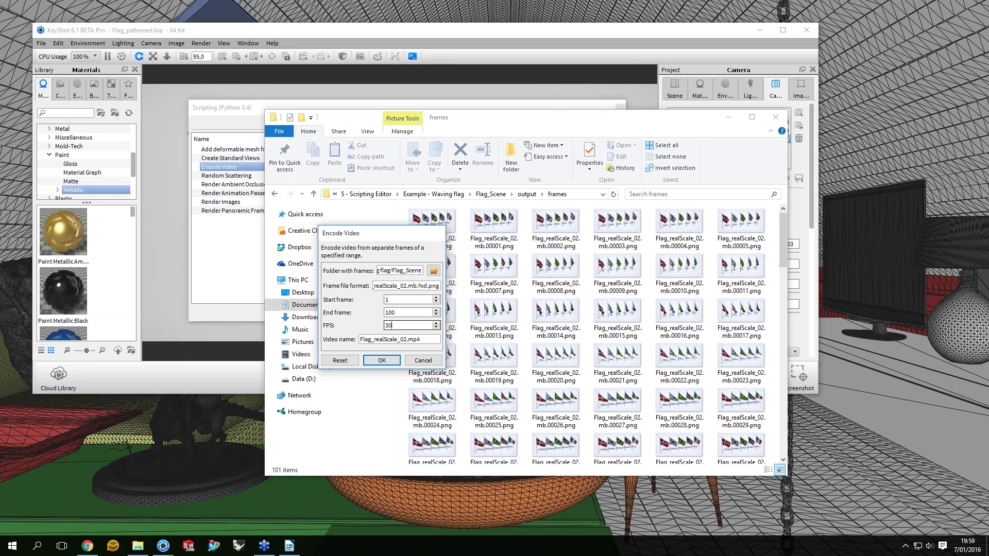
{"action": "key", "text": "Return"}
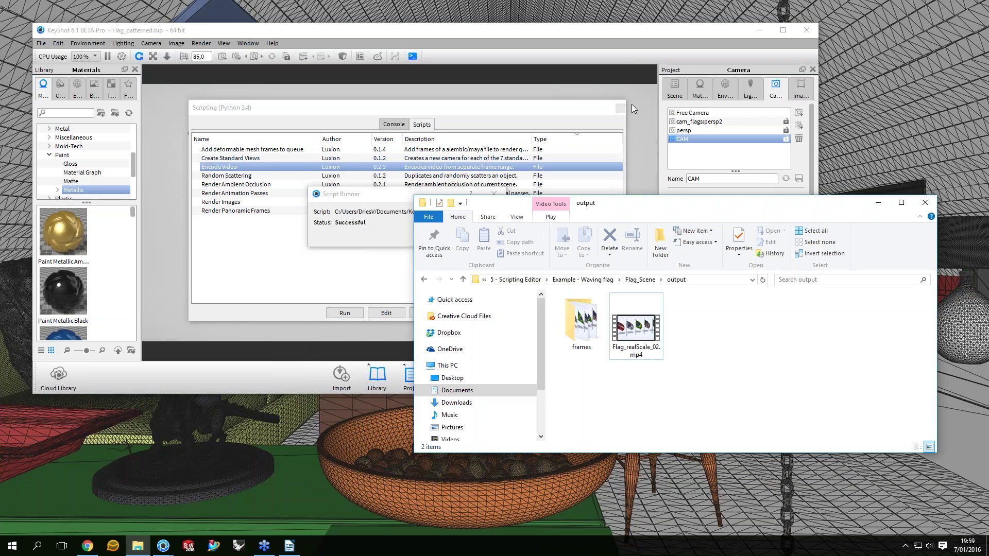
Go from the output folder up to the 5 - Scripting Editor folder and expand its Internet Shortcut group
{"action": "left_click", "coordinate": [631, 104]}
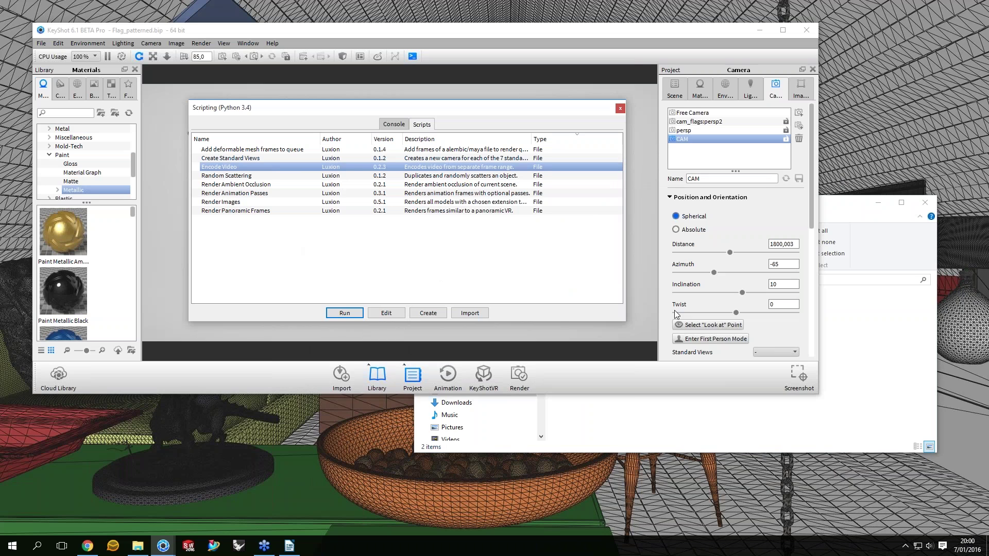
{"action": "left_click", "coordinate": [592, 451]}
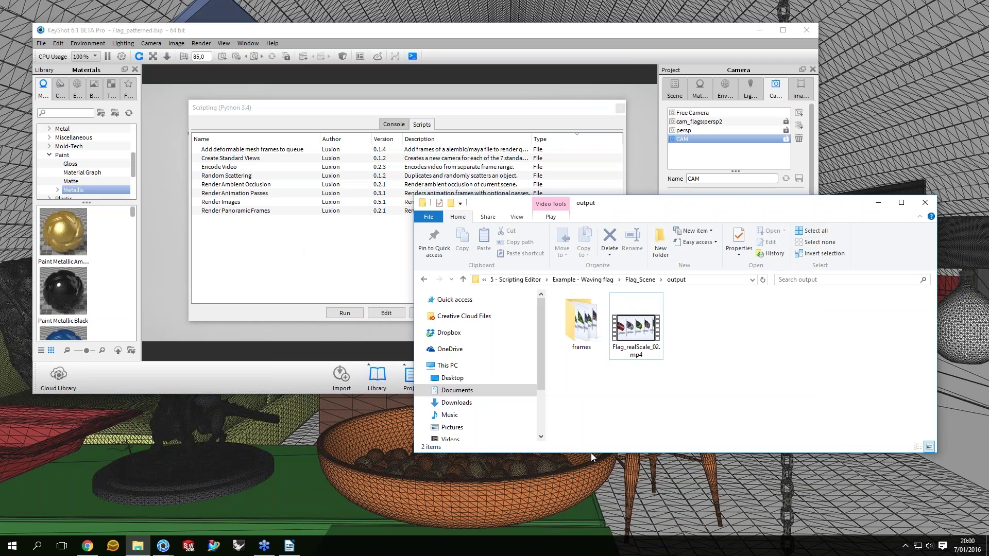
{"action": "left_click", "coordinate": [516, 280]}
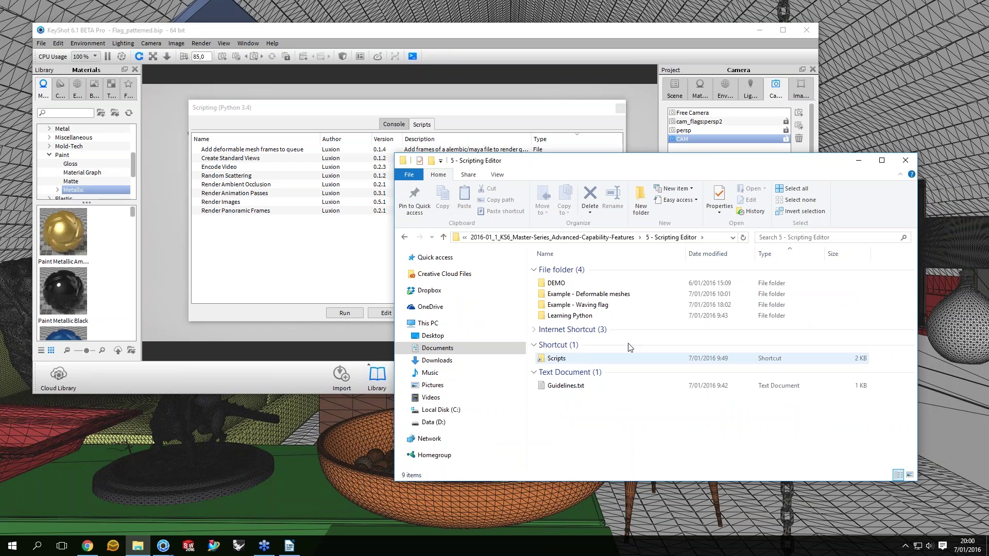
{"action": "left_click", "coordinate": [566, 330]}
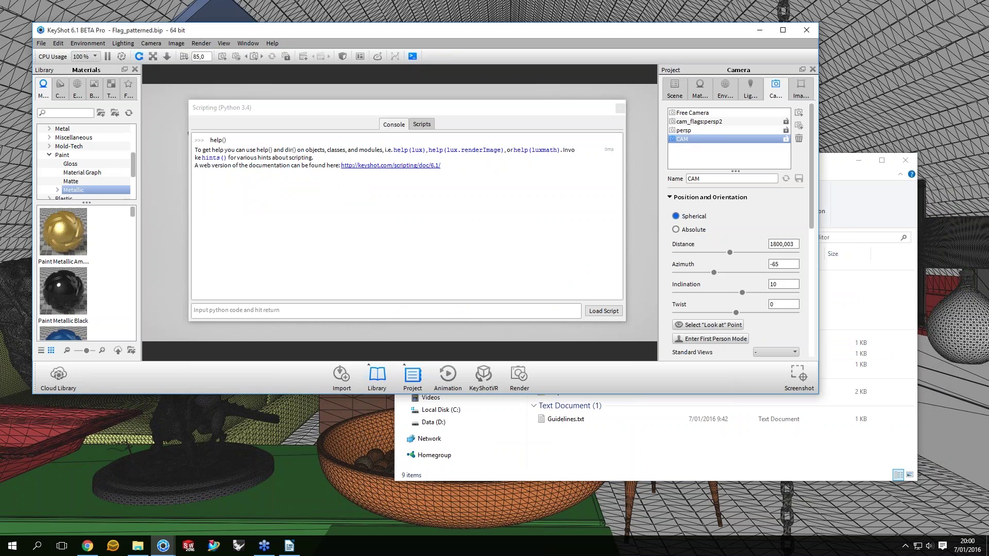
Switch to Chrome, view the lux module page of the KeyShot 6.0 Scripting Documentation, and open the Quick Start guide
{"action": "key", "text": "alt+Tab"}
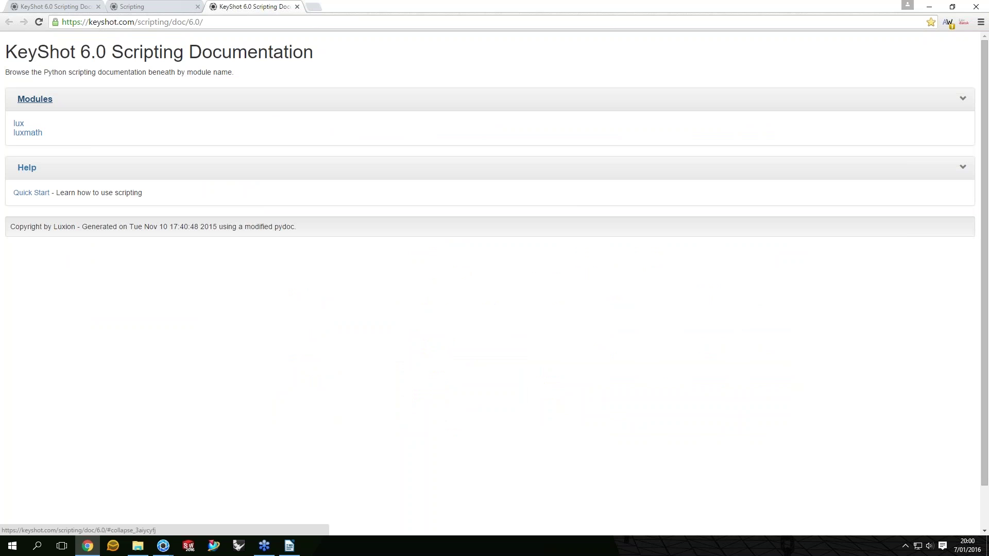
{"action": "left_click", "coordinate": [18, 123]}
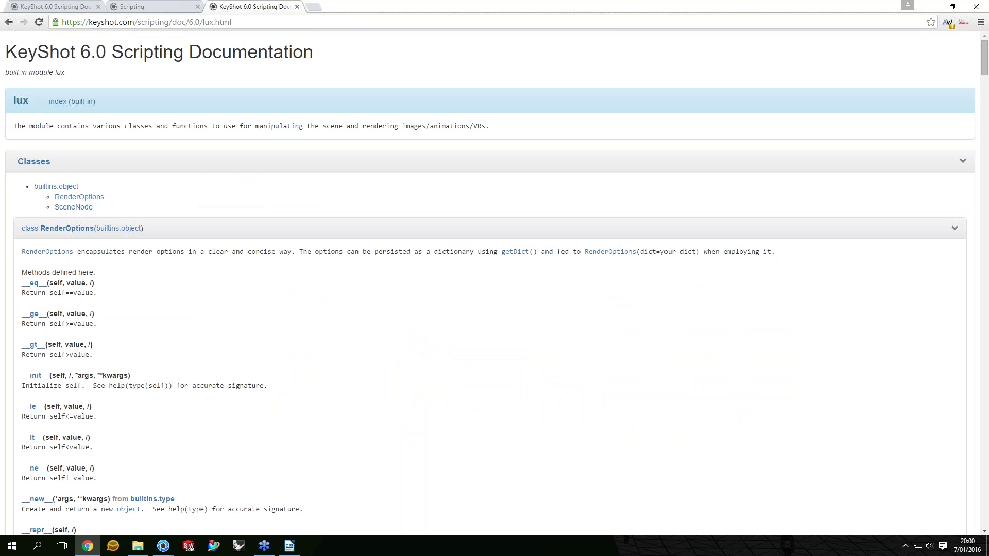
{"action": "key", "text": "alt+Left"}
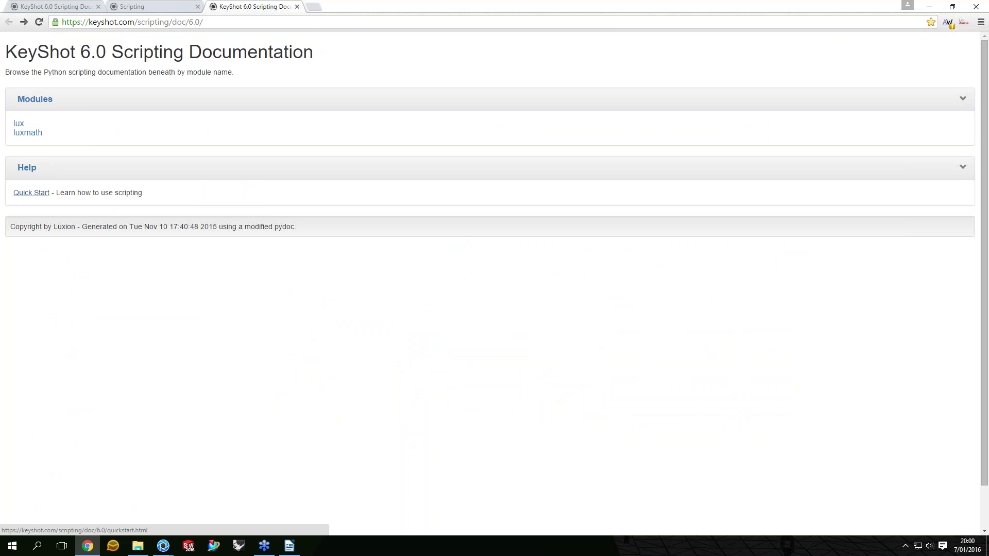
{"action": "left_click", "coordinate": [32, 193]}
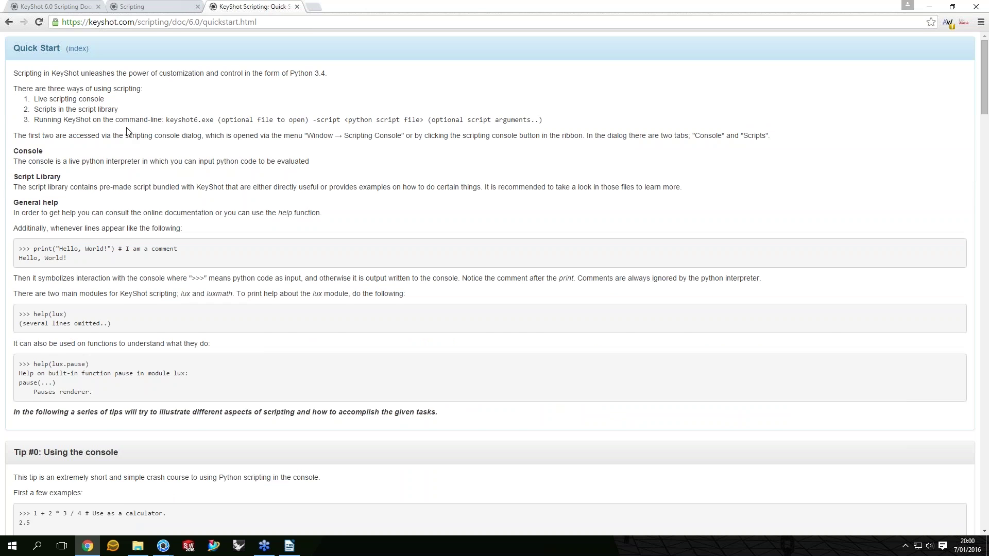
Skim the Quick Start guide's tips on the console, importing, rendering and cancelling scripts, and return to its introduction
{"action": "scroll", "coordinate": [128, 131], "scroll_direction": "down", "scroll_amount": 9}
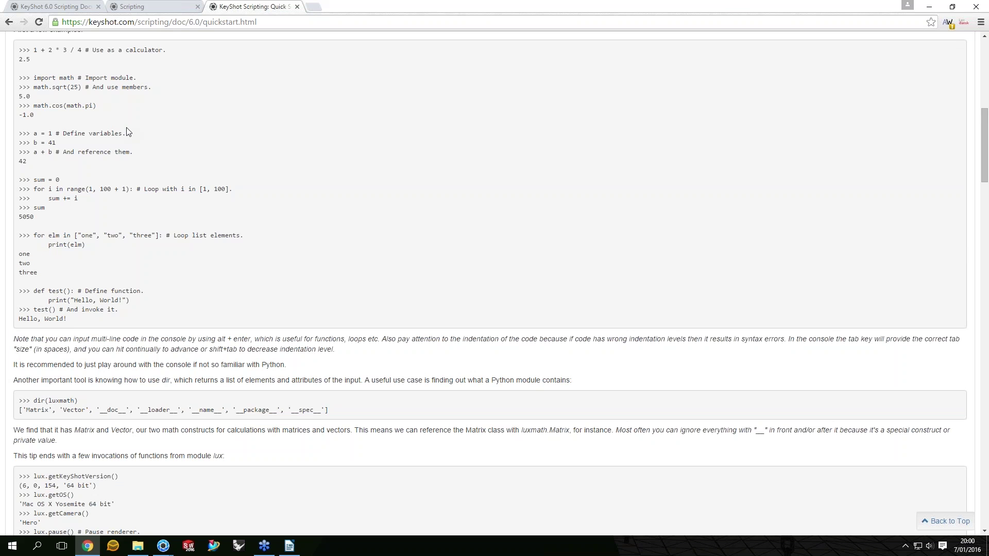
{"action": "scroll", "coordinate": [107, 227], "scroll_direction": "down", "scroll_amount": 18}
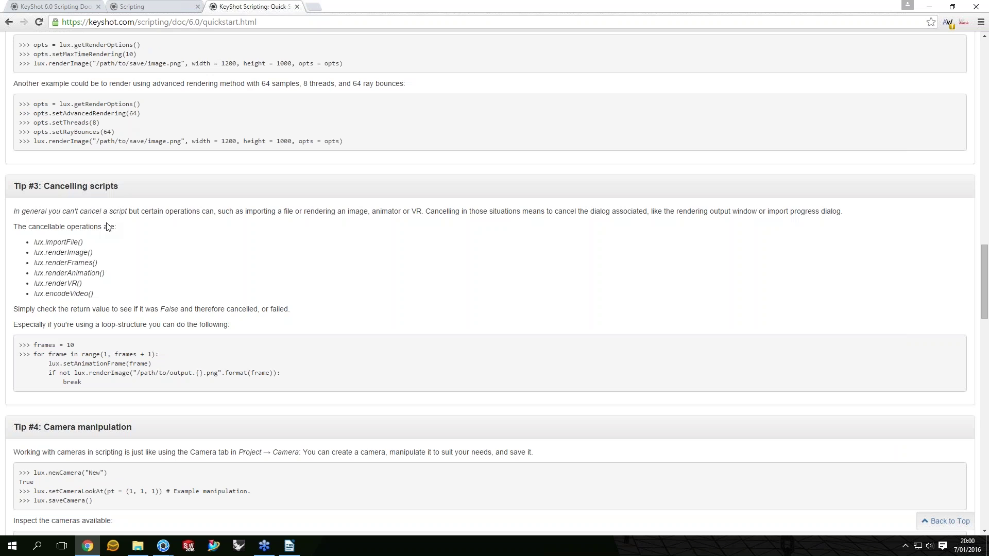
{"action": "scroll", "coordinate": [108, 227], "scroll_direction": "up", "scroll_amount": 13}
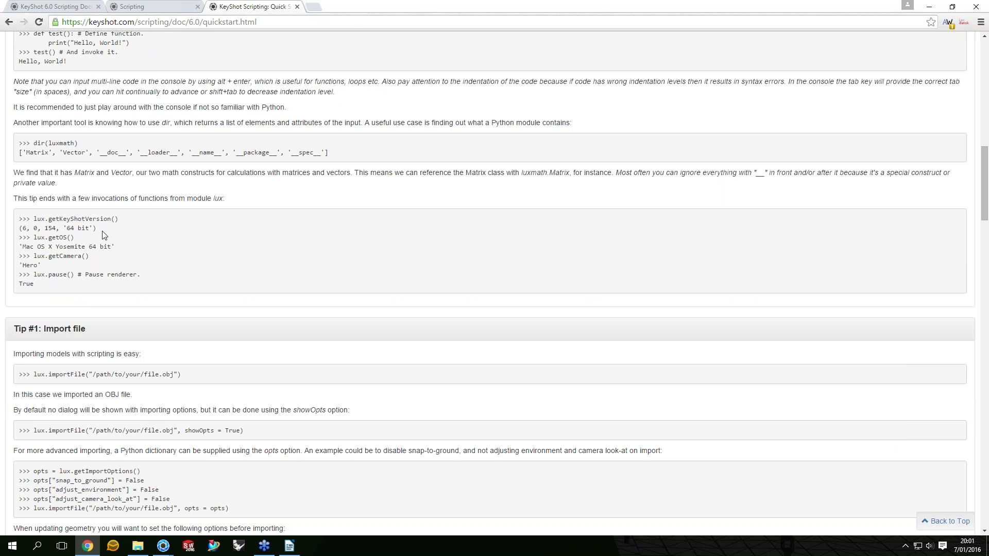
{"action": "scroll", "coordinate": [104, 235], "scroll_direction": "up", "scroll_amount": 9}
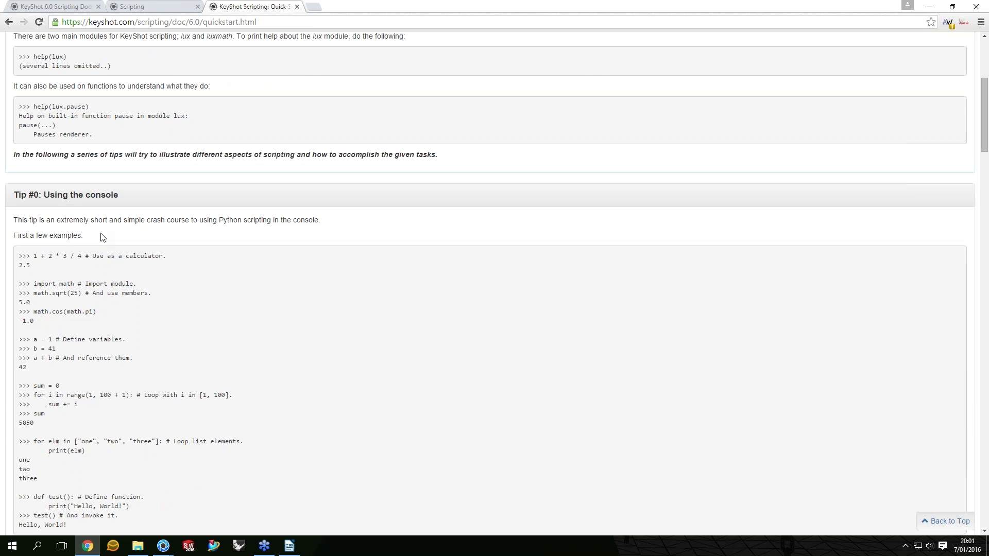
{"action": "scroll", "coordinate": [102, 236], "scroll_direction": "up", "scroll_amount": 1}
{"action": "scroll", "coordinate": [37, 243], "scroll_direction": "up", "scroll_amount": 4}
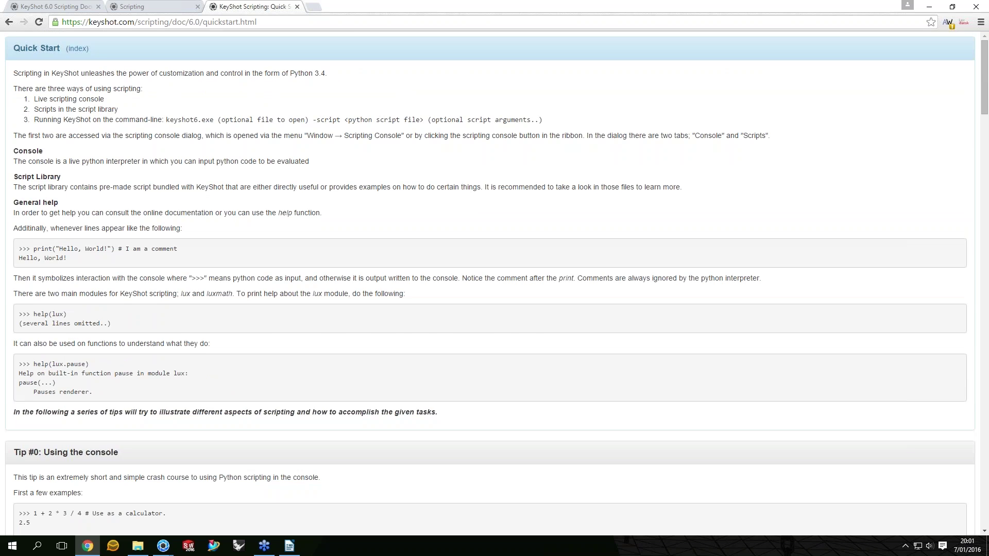
Examine the lux.renderImage example line under Tip #2: Render image in the Quick Start guide
{"action": "scroll", "coordinate": [81, 192], "scroll_direction": "down", "scroll_amount": 10}
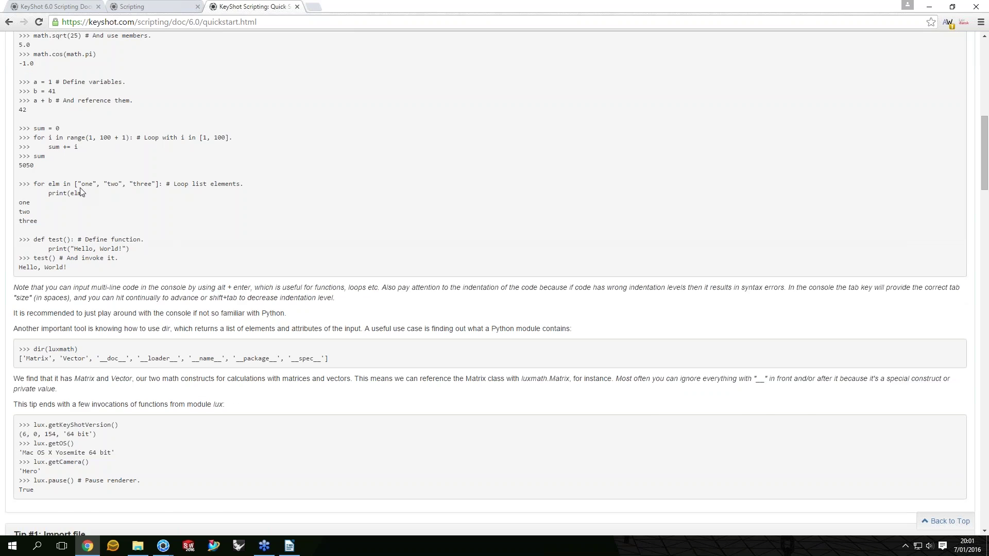
{"action": "scroll", "coordinate": [81, 192], "scroll_direction": "down", "scroll_amount": 12}
{"action": "left_click_drag", "start_coordinate": [34, 195], "coordinate": [48, 194]}
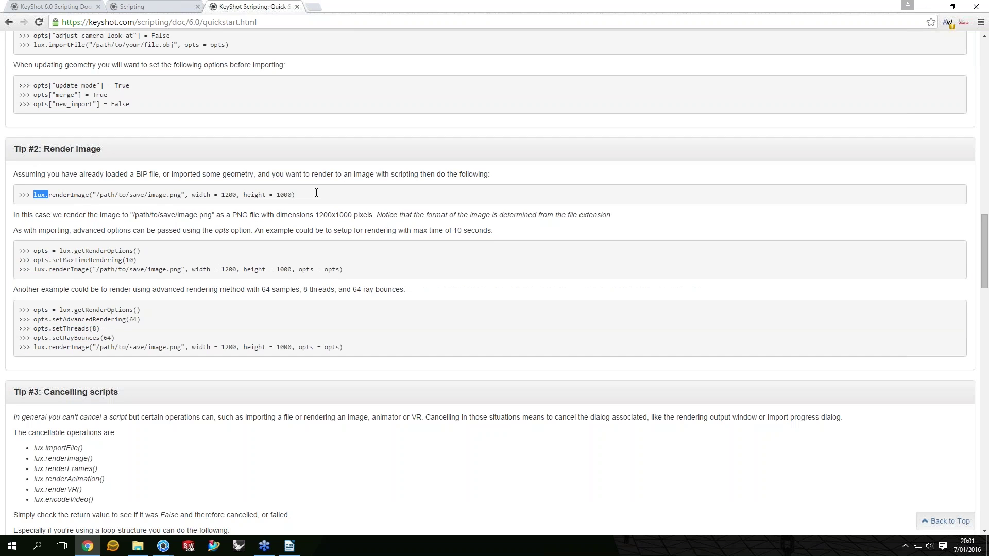
{"action": "left_click_drag", "start_coordinate": [316, 193], "coordinate": [316, 192]}
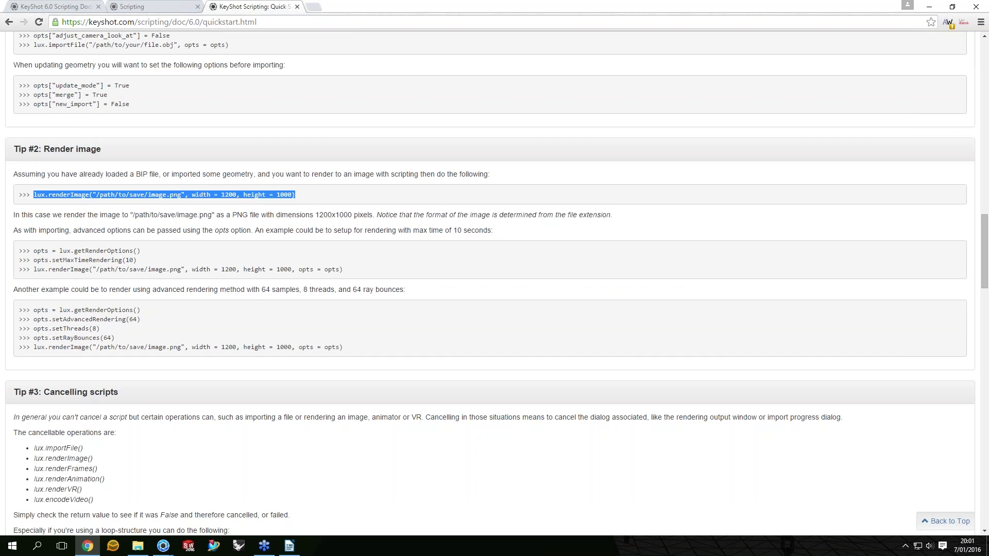
{"action": "left_click", "coordinate": [316, 194]}
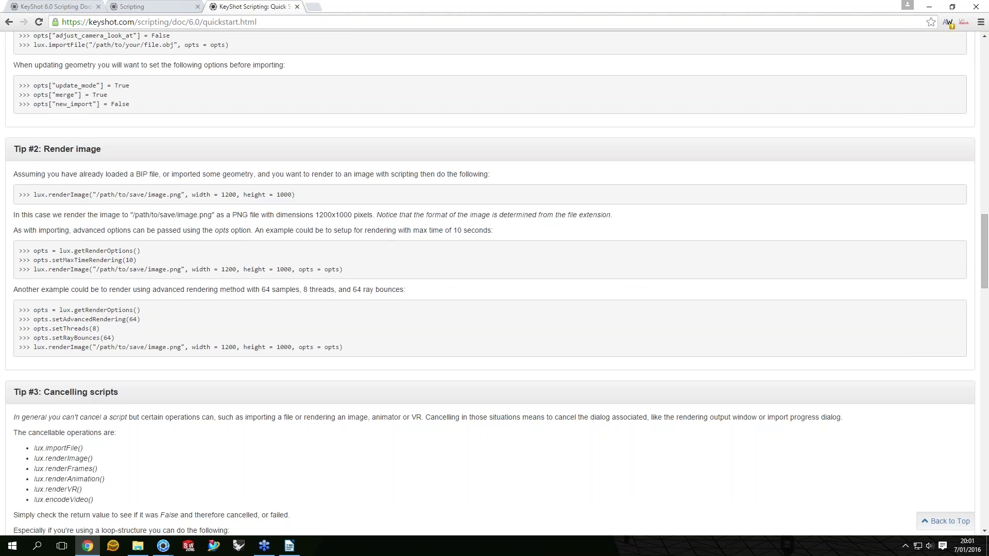
{"action": "left_click_drag", "start_coordinate": [20, 195], "coordinate": [296, 205]}
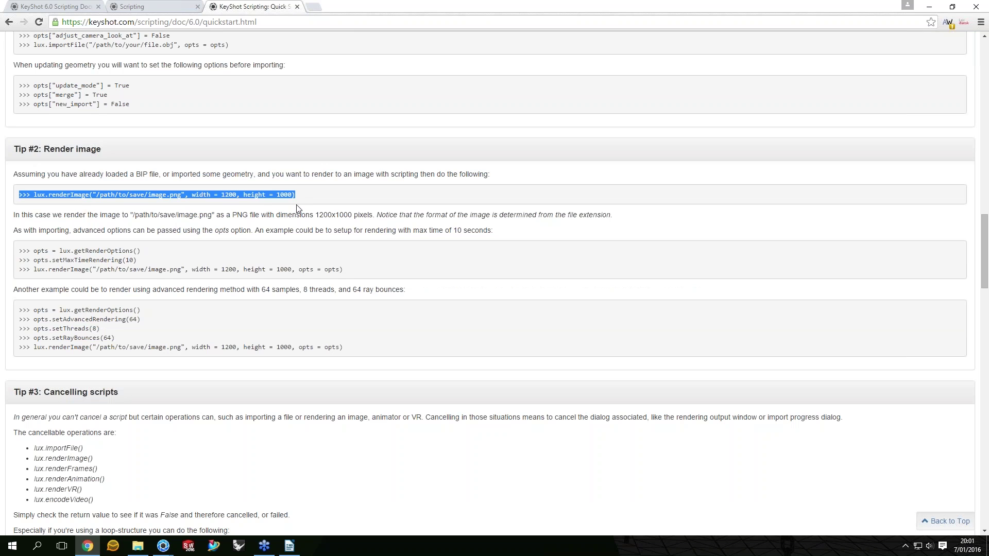
{"action": "left_click", "coordinate": [277, 171]}
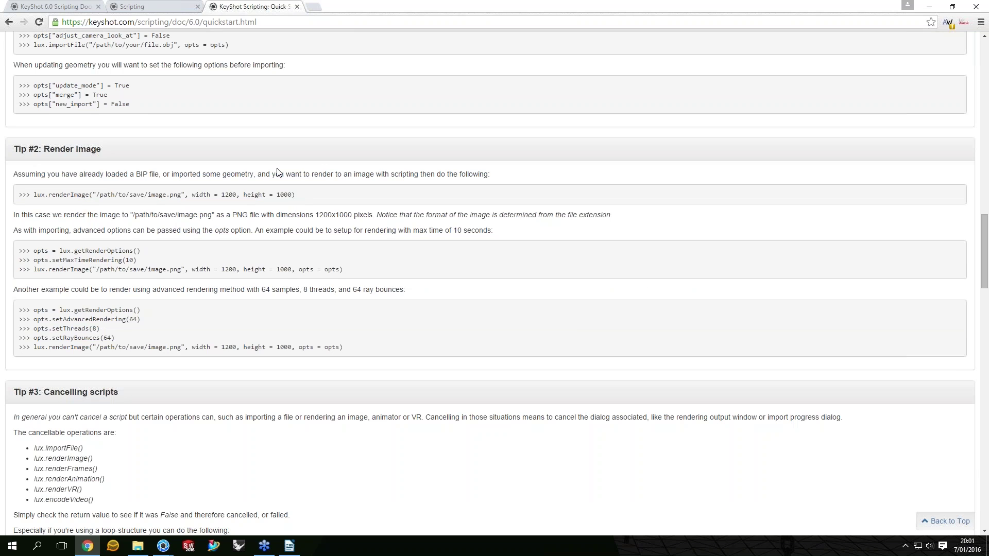
Skim the Quick Start guide once more from its beginning and close its browser tab
{"action": "key", "text": "Home"}
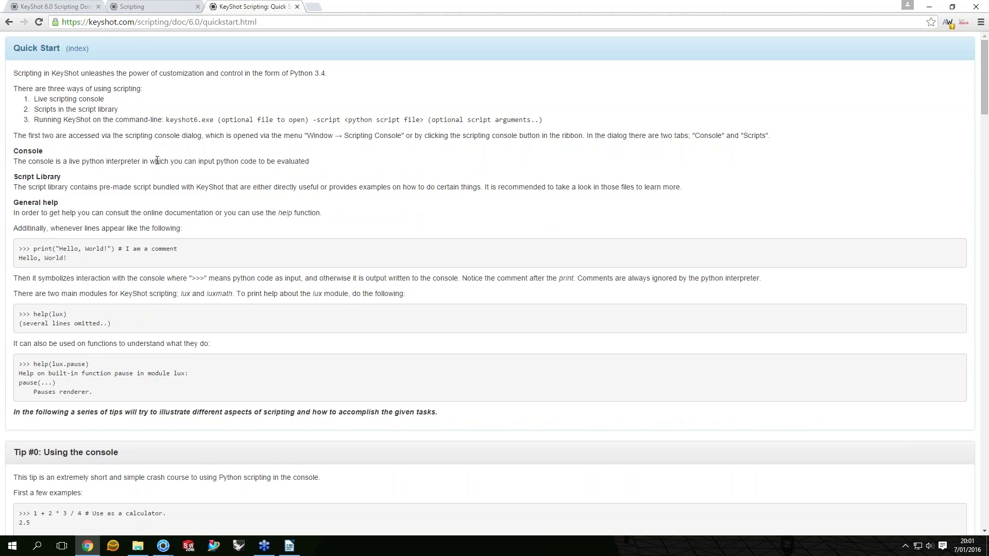
{"action": "scroll", "coordinate": [157, 160], "scroll_direction": "down", "scroll_amount": 13}
{"action": "key", "text": "Home"}
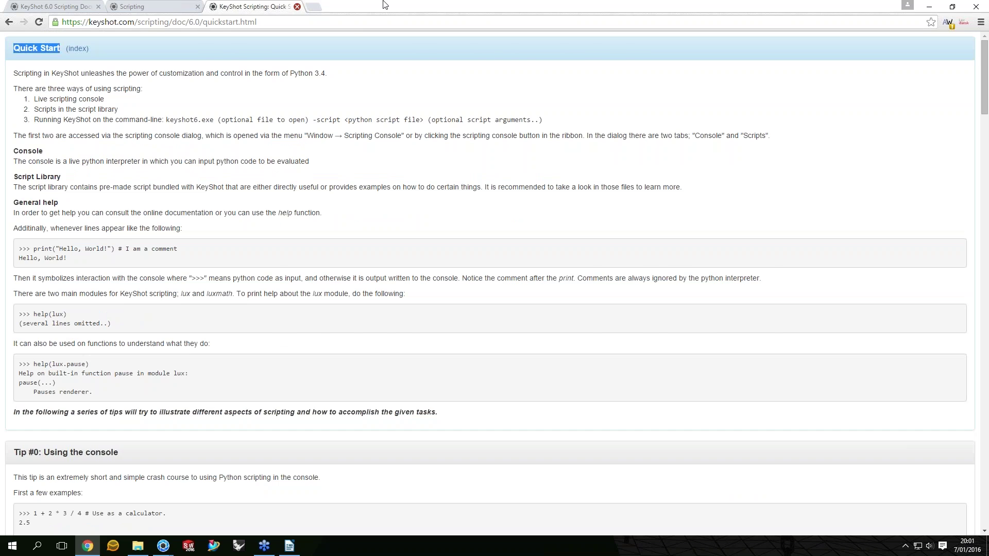
{"action": "key", "text": "ctrl+w"}
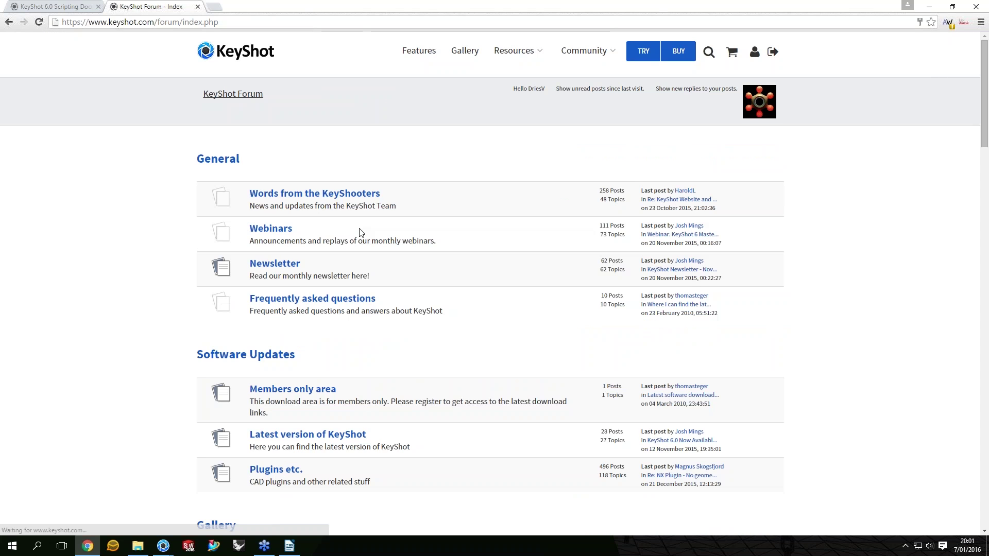
Look through the KeyShot Forum index for the Scripting board under Technical discussions
{"action": "scroll", "coordinate": [355, 234], "scroll_direction": "down", "scroll_amount": 12}
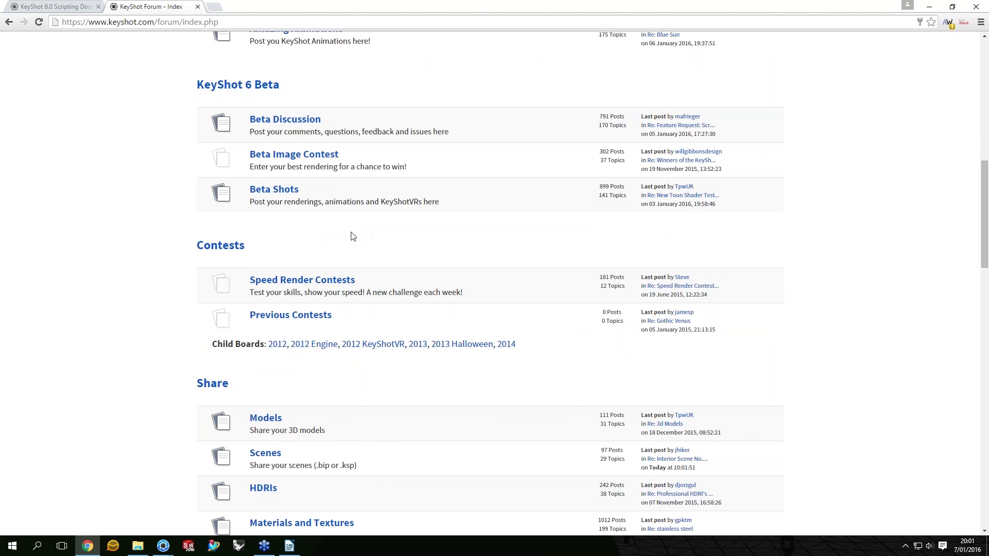
{"action": "scroll", "coordinate": [353, 236], "scroll_direction": "down", "scroll_amount": 8}
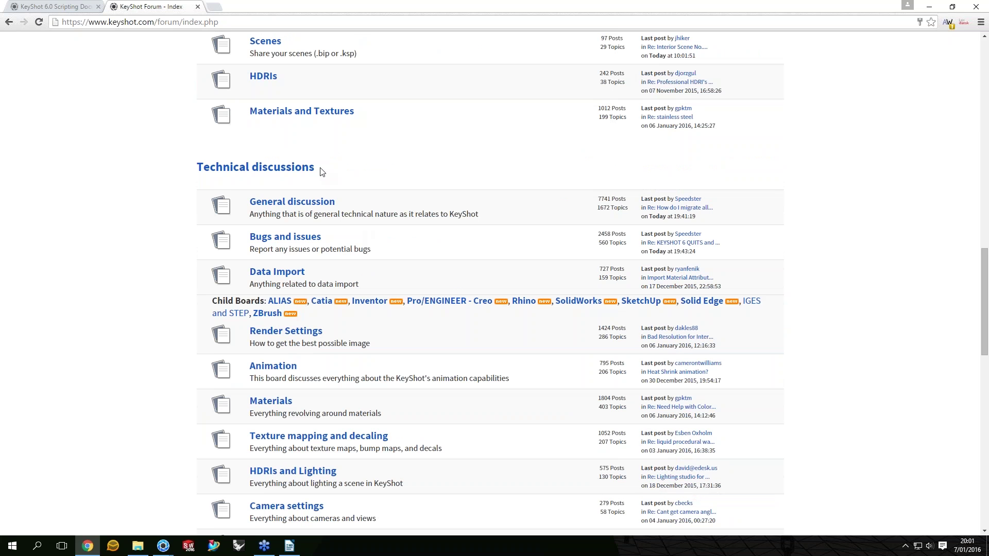
{"action": "scroll", "coordinate": [321, 171], "scroll_direction": "down", "scroll_amount": 4}
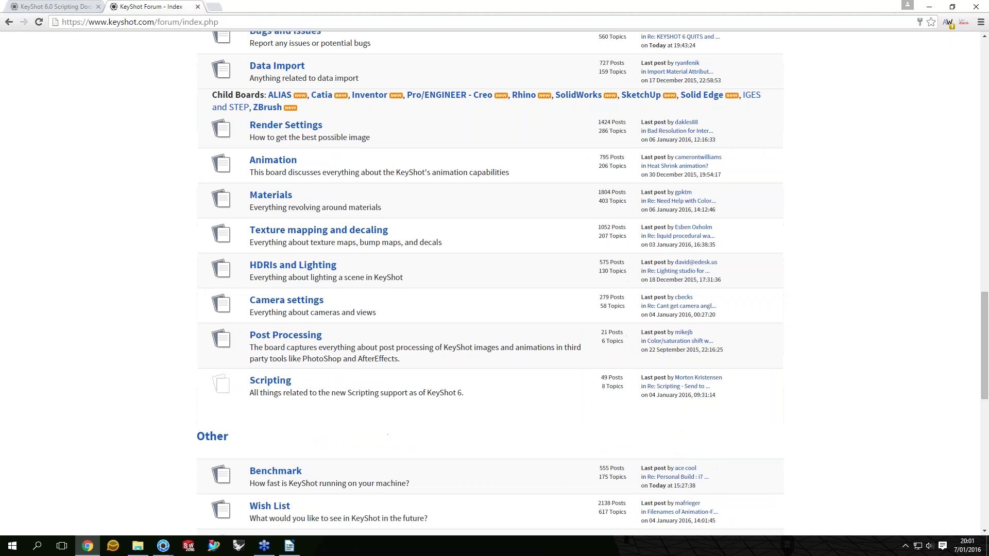
Open the forum's Scripting board, look over its topic list, and move the browser out of the way
{"action": "left_click", "coordinate": [271, 381]}
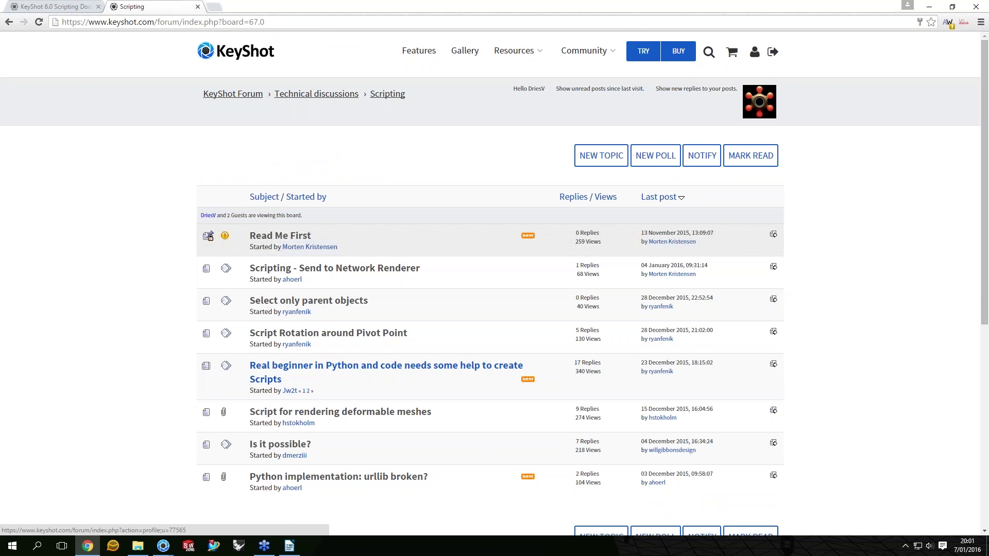
{"action": "scroll", "coordinate": [450, 173], "scroll_direction": "down", "scroll_amount": 2}
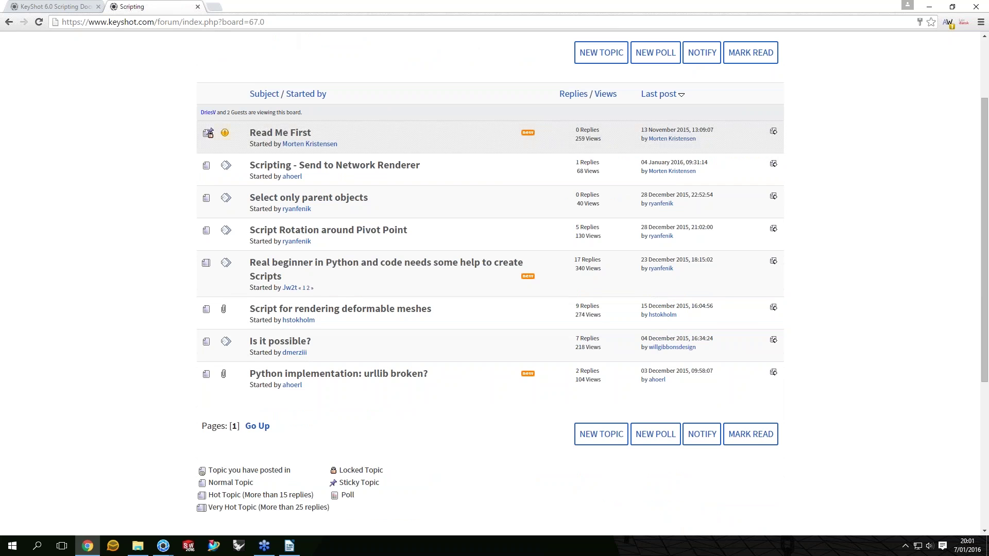
{"action": "key", "text": "super+Down"}
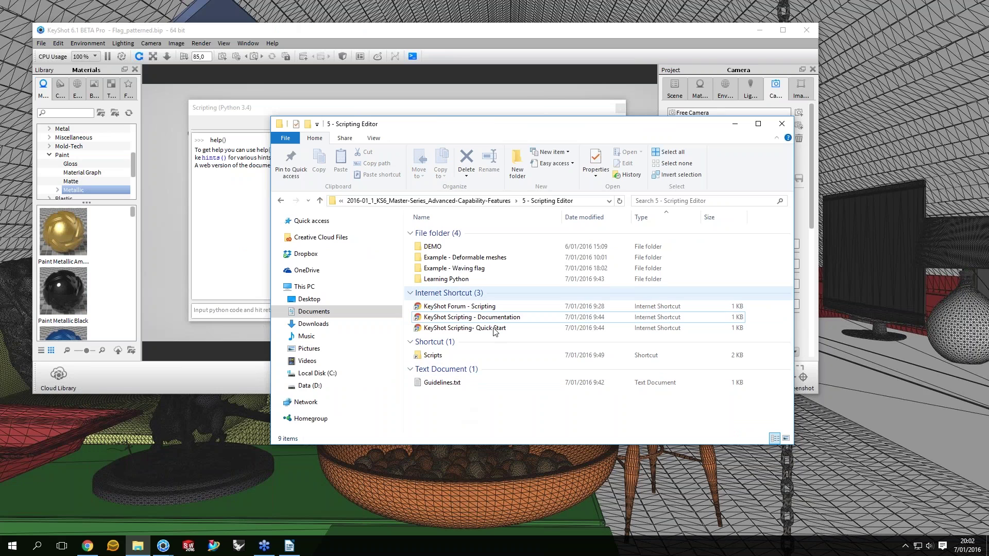
Open the Dive Into Python 3 and Learn Python web shortcuts from the Learning Python folder in a maximized browser
{"action": "double_click", "coordinate": [456, 277]}
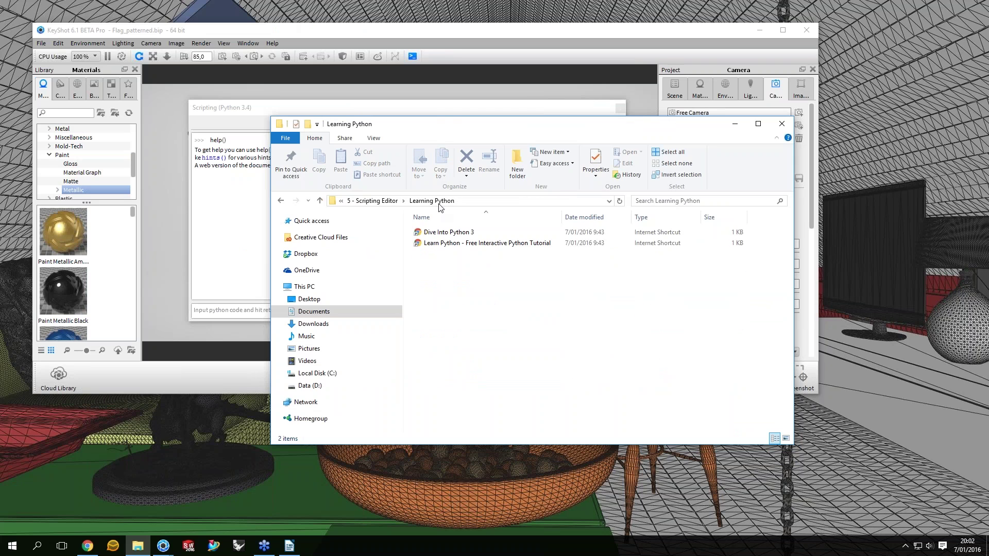
{"action": "left_click", "coordinate": [453, 235]}
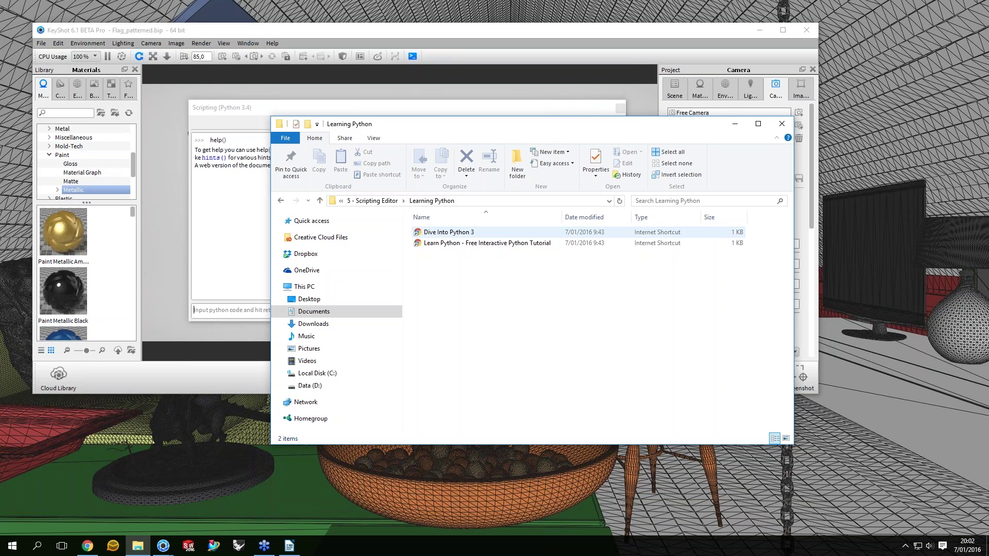
{"action": "double_click", "coordinate": [453, 232]}
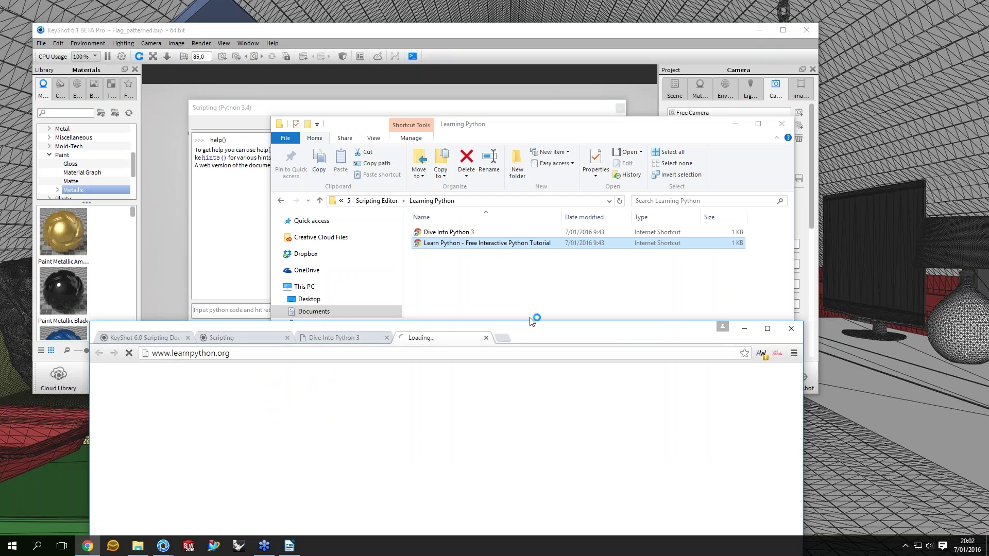
{"action": "left_click_drag", "start_coordinate": [531, 321], "coordinate": [501, 3]}
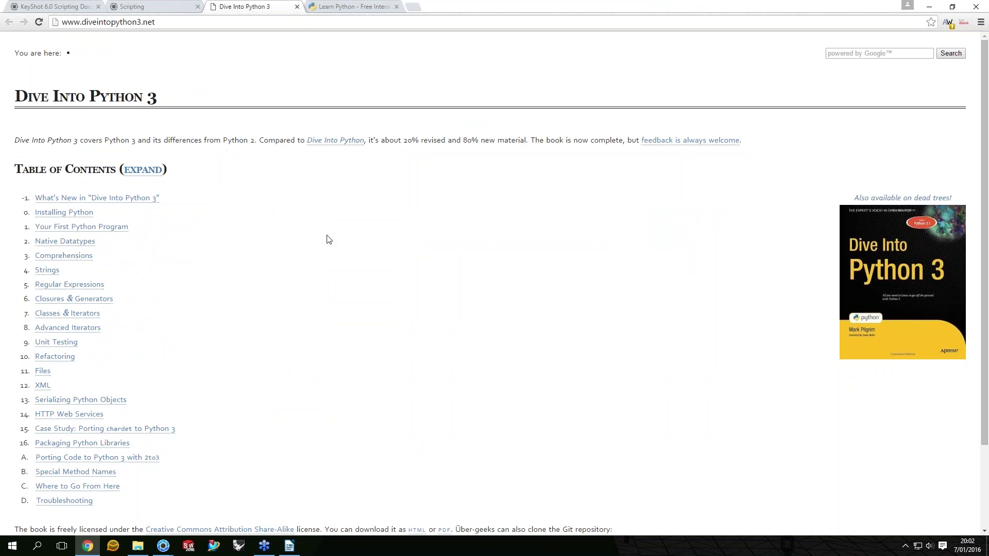
Look over the LearnPython.org welcome page, then the title and table of contents of Dive Into Python 3
{"action": "key", "text": "ctrl+Tab"}
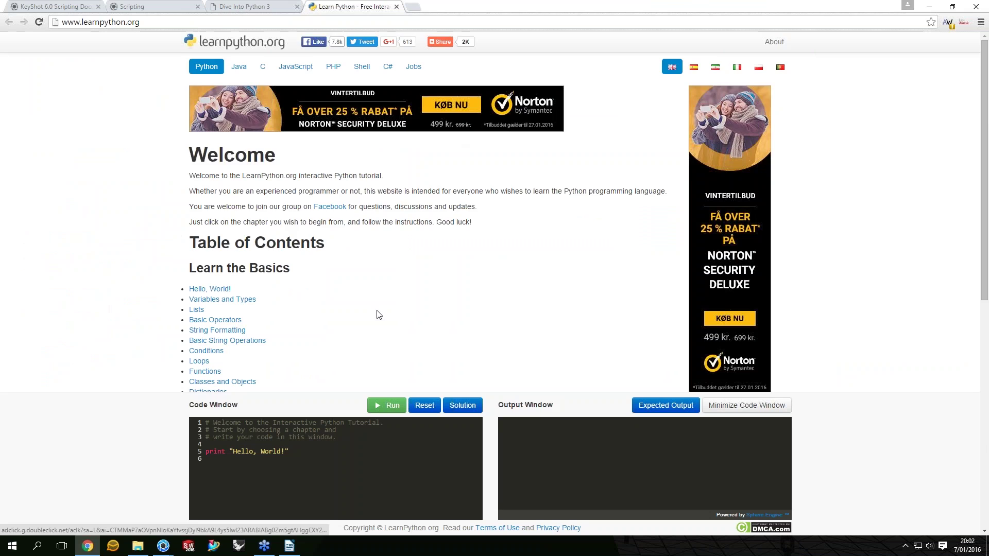
{"action": "scroll", "coordinate": [379, 315], "scroll_direction": "down", "scroll_amount": 3}
{"action": "scroll", "coordinate": [257, 9], "scroll_direction": "up", "scroll_amount": 3}
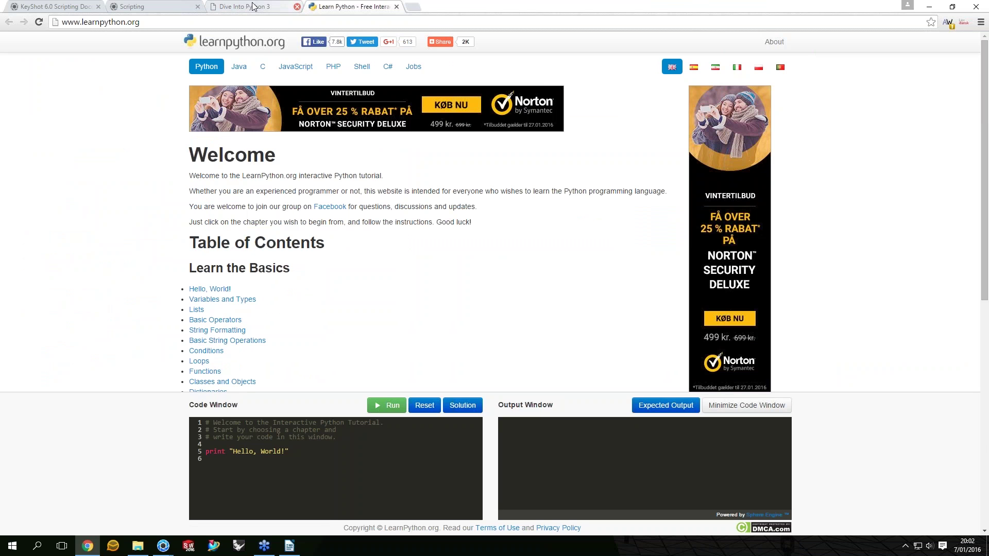
{"action": "left_click", "coordinate": [252, 7]}
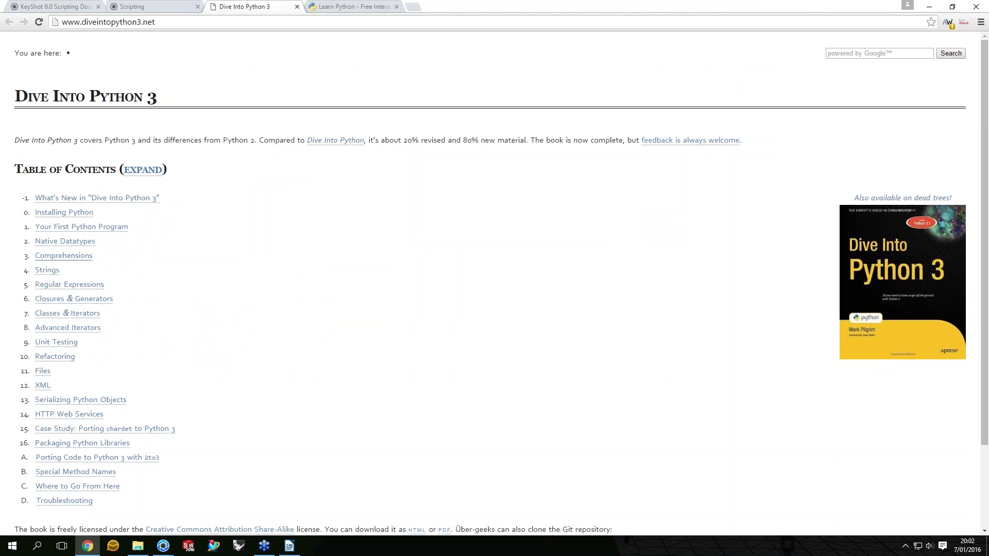
{"action": "left_click_drag", "start_coordinate": [14, 96], "coordinate": [143, 97]}
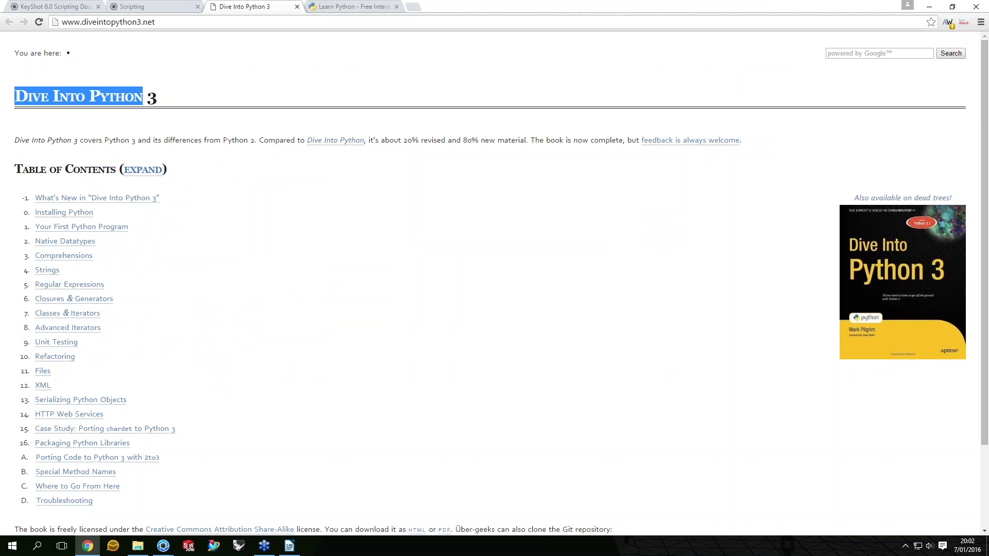
{"action": "left_click", "coordinate": [143, 98]}
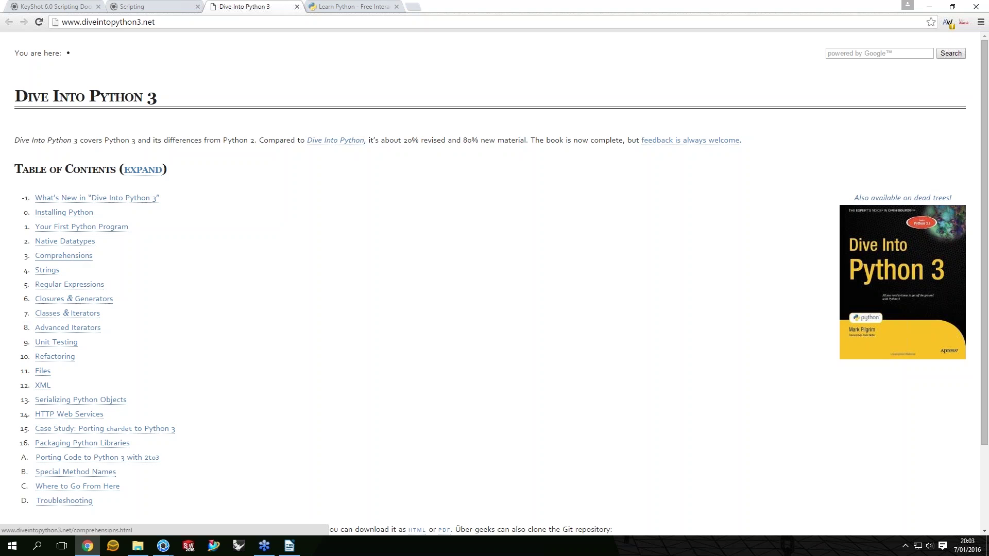
Open the Comprehensions chapter of Dive Into Python 3 and skim through to Working With Filenames and Directory Names
{"action": "left_click", "coordinate": [64, 256]}
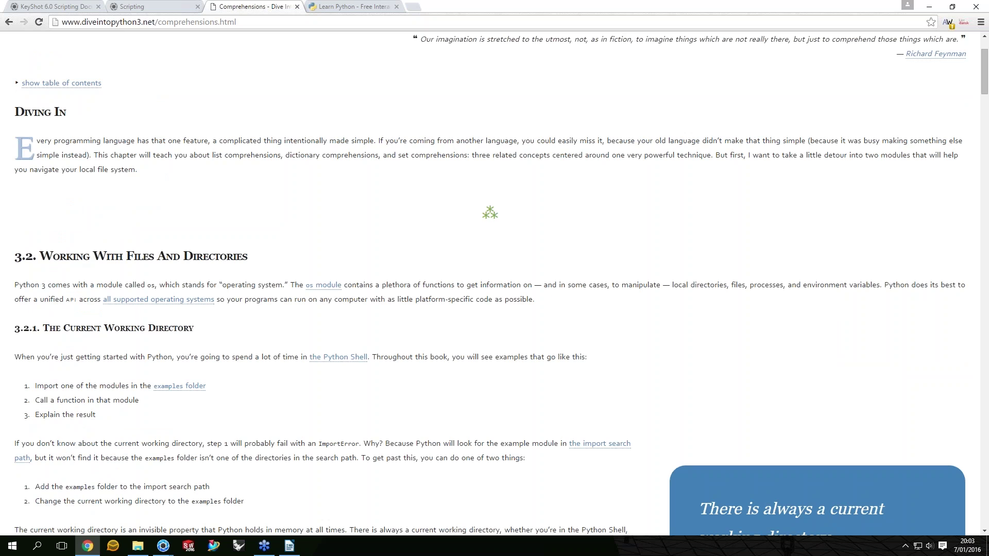
{"action": "scroll", "coordinate": [282, 348], "scroll_direction": "down", "scroll_amount": 15}
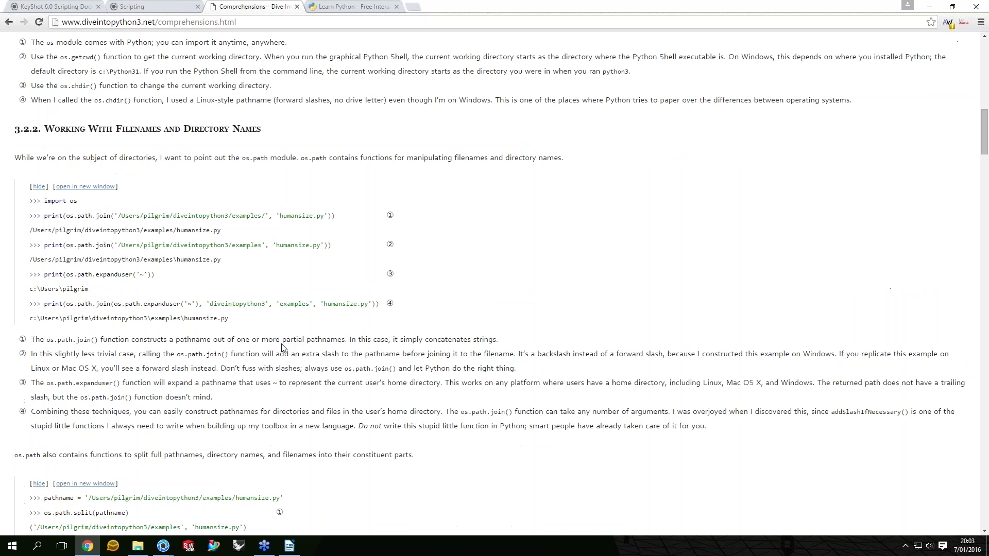
{"action": "scroll", "coordinate": [283, 348], "scroll_direction": "down", "scroll_amount": 2}
Open the Variables and Types tutorial on LearnPython.org and skim its Numbers and Strings sections
{"action": "left_click", "coordinate": [349, 7]}
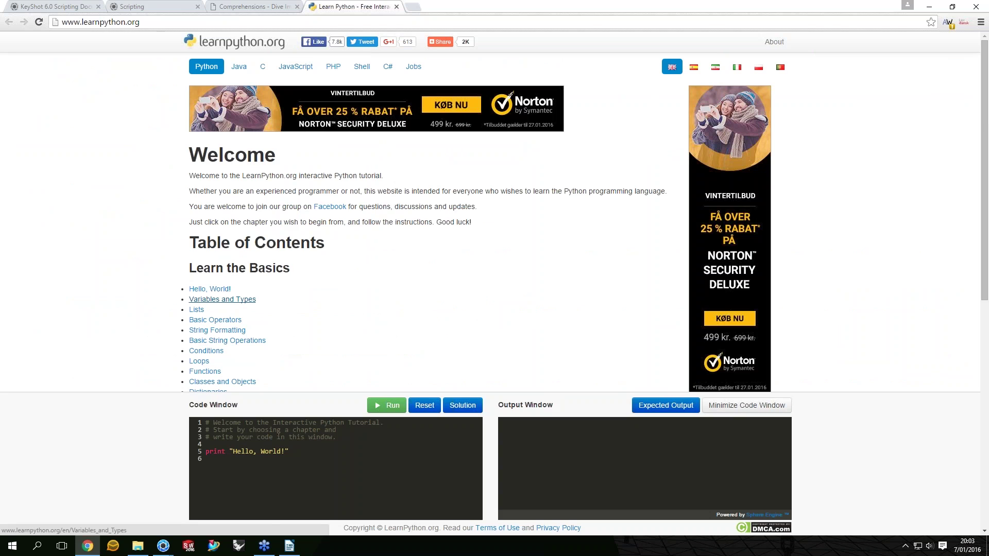
{"action": "left_click", "coordinate": [222, 299]}
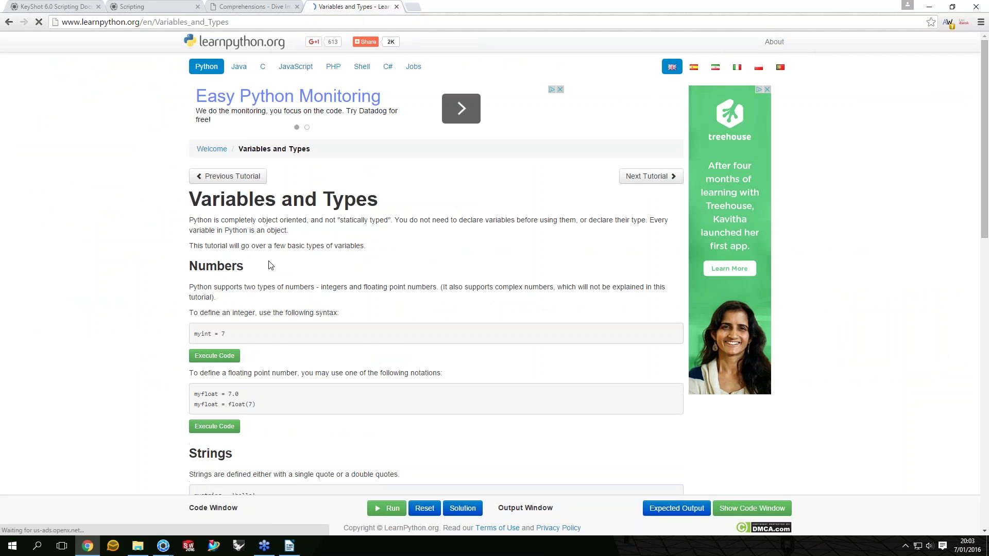
{"action": "key", "text": "alt+Left"}
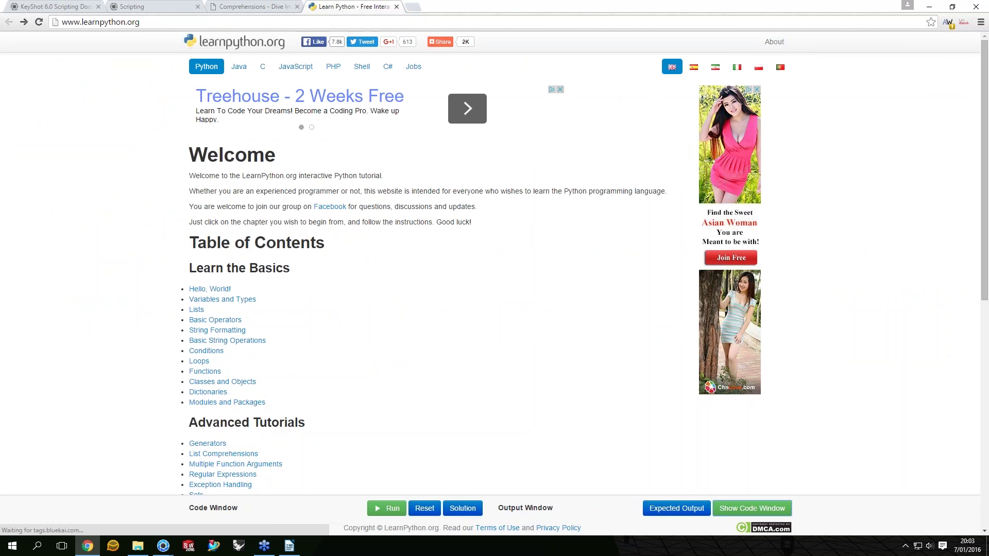
{"action": "key", "text": "alt+Right"}
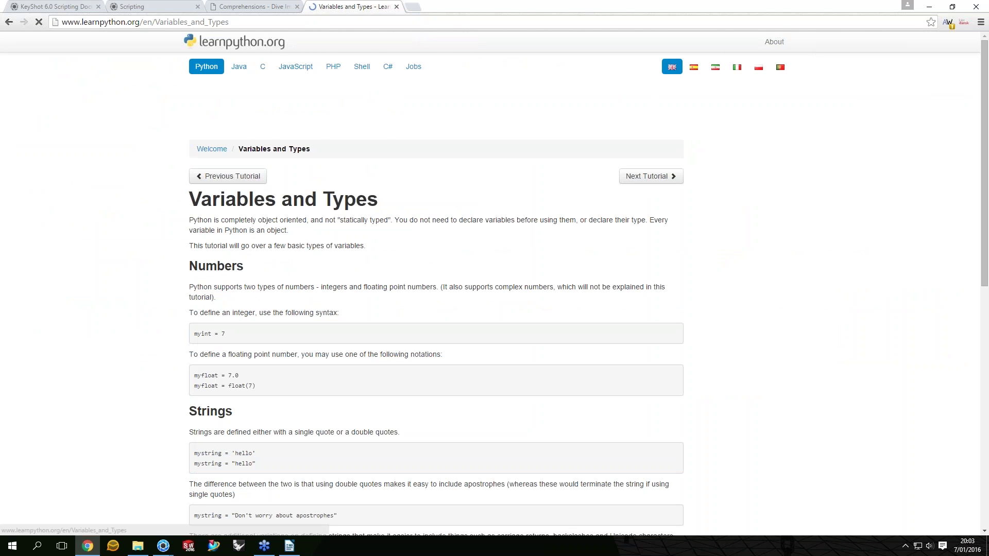
{"action": "scroll", "coordinate": [240, 194], "scroll_direction": "down", "scroll_amount": 1}
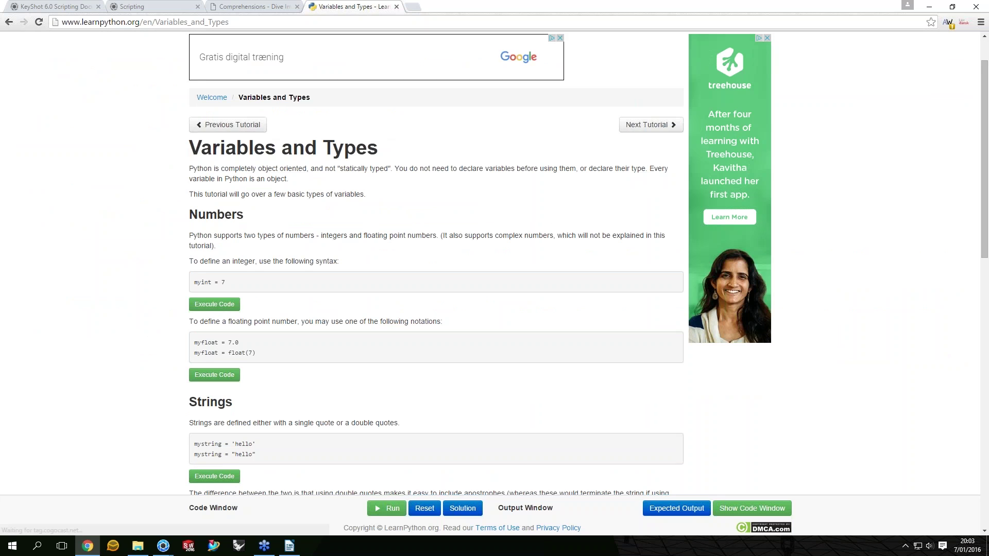
{"action": "scroll", "coordinate": [209, 86], "scroll_direction": "down", "scroll_amount": 3}
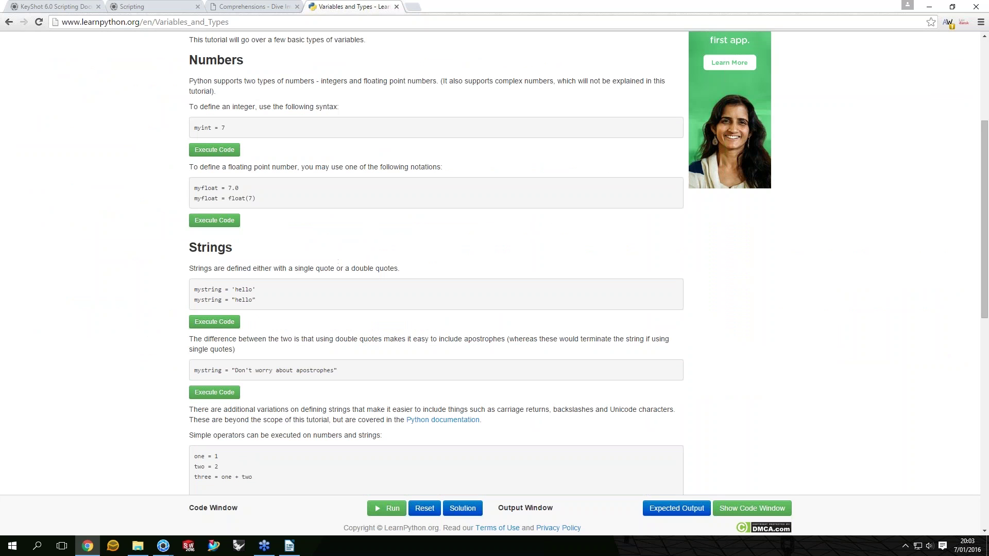
{"action": "scroll", "coordinate": [403, 403], "scroll_direction": "down", "scroll_amount": 3}
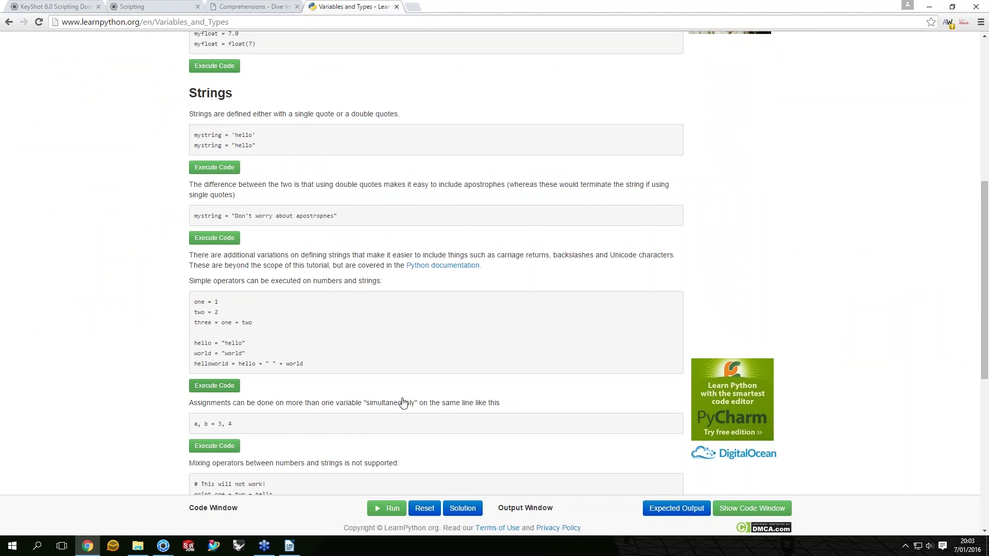
Execute the "a, b = 3, 4" example and start the tutorial's exercise, examining its instructions and code
{"action": "left_click", "coordinate": [214, 446]}
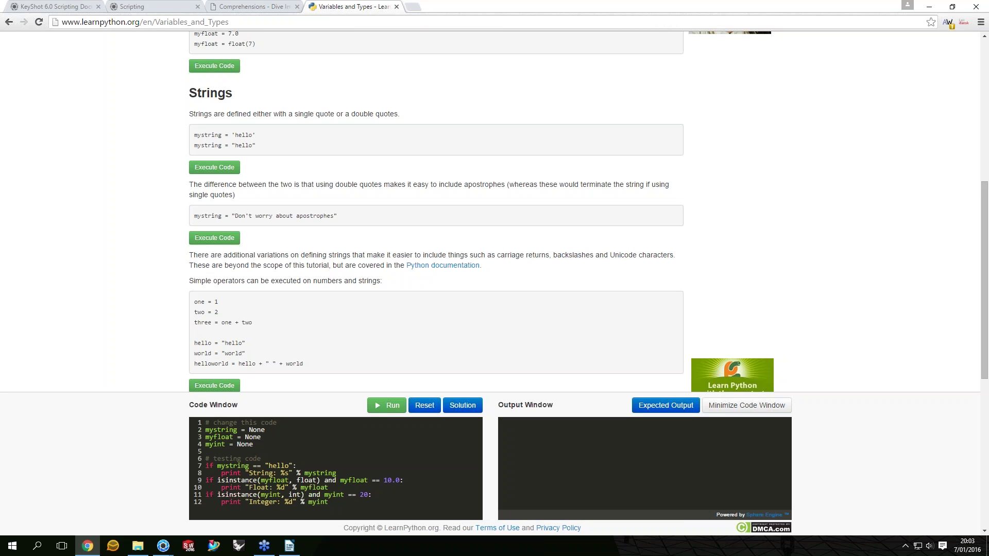
{"action": "scroll", "coordinate": [435, 206], "scroll_direction": "down", "scroll_amount": 3}
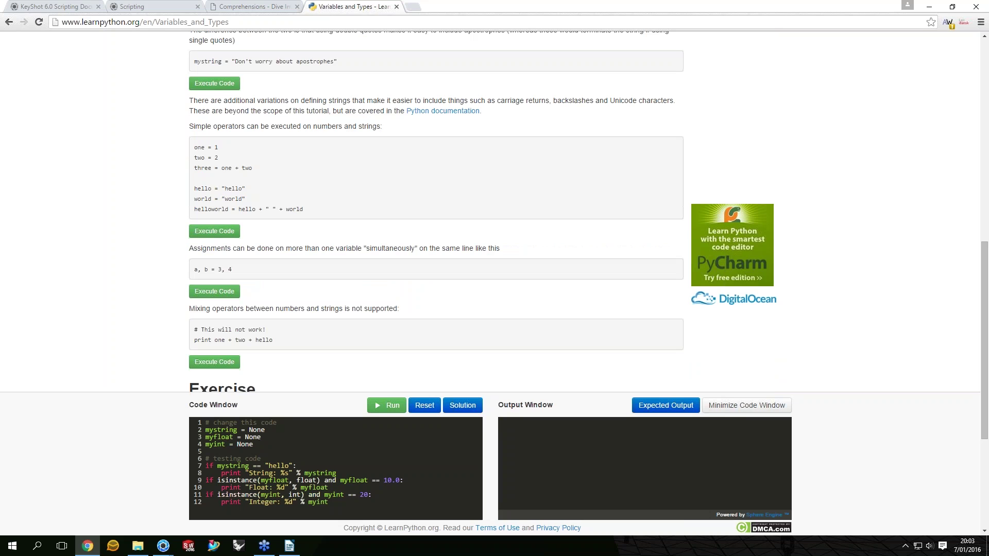
{"action": "scroll", "coordinate": [435, 206], "scroll_direction": "down", "scroll_amount": 2}
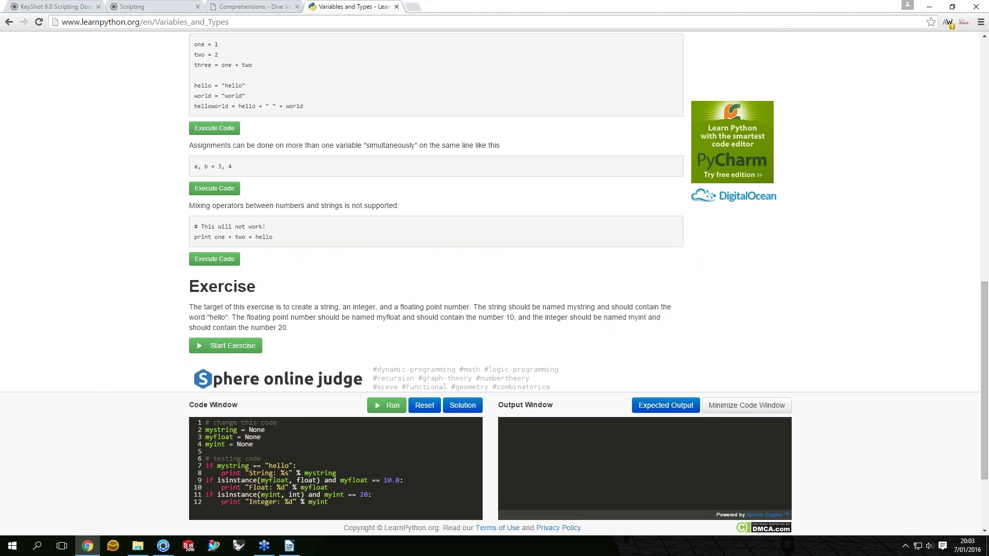
{"action": "left_click", "coordinate": [226, 345]}
{"action": "left_click_drag", "start_coordinate": [236, 304], "coordinate": [189, 307]}
{"action": "left_click", "coordinate": [215, 431]}
Close the LearnPython.org and Dive Into Python 3 pages and restore the browser to a smaller window
{"action": "left_click", "coordinate": [396, 7]}
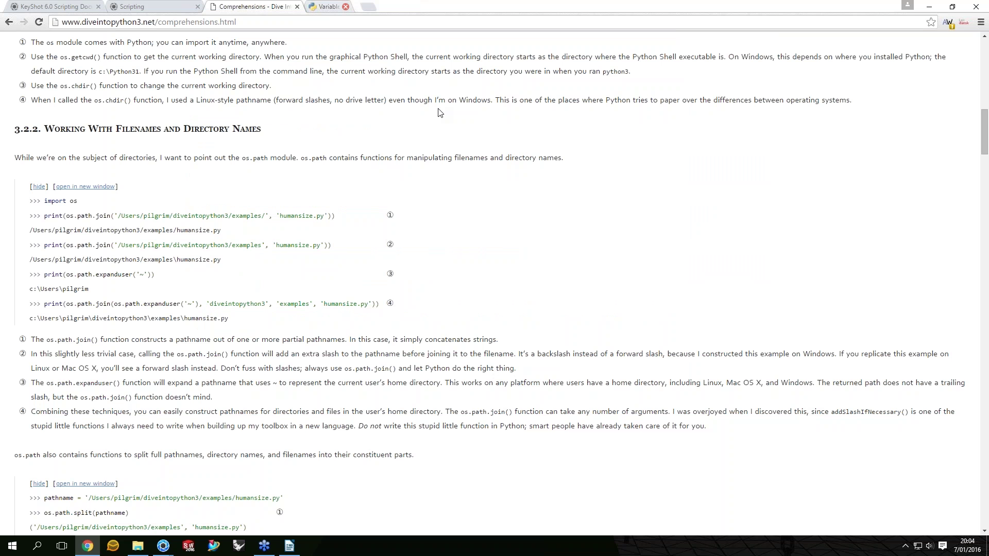
{"action": "left_click_drag", "start_coordinate": [885, 11], "coordinate": [719, 127]}
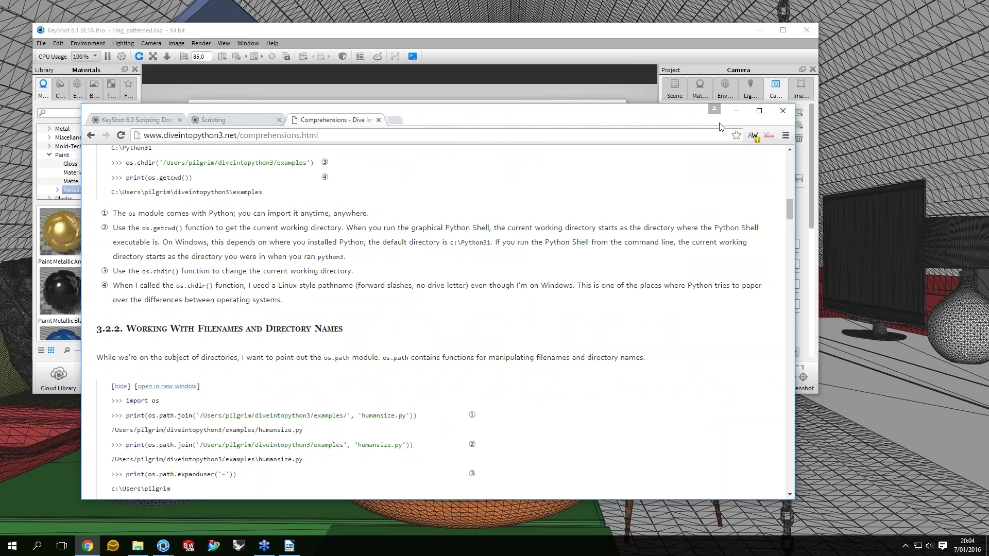
{"action": "key", "text": "ctrl+w"}
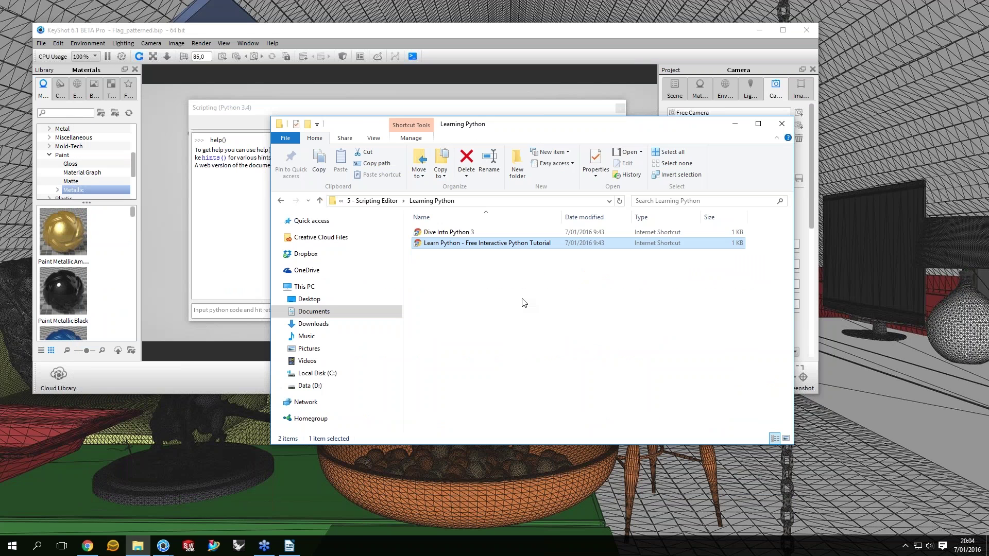
Return to the 5 - Scripting Editor folder and hide the KeyShot windows behind it
{"action": "left_click", "coordinate": [486, 281]}
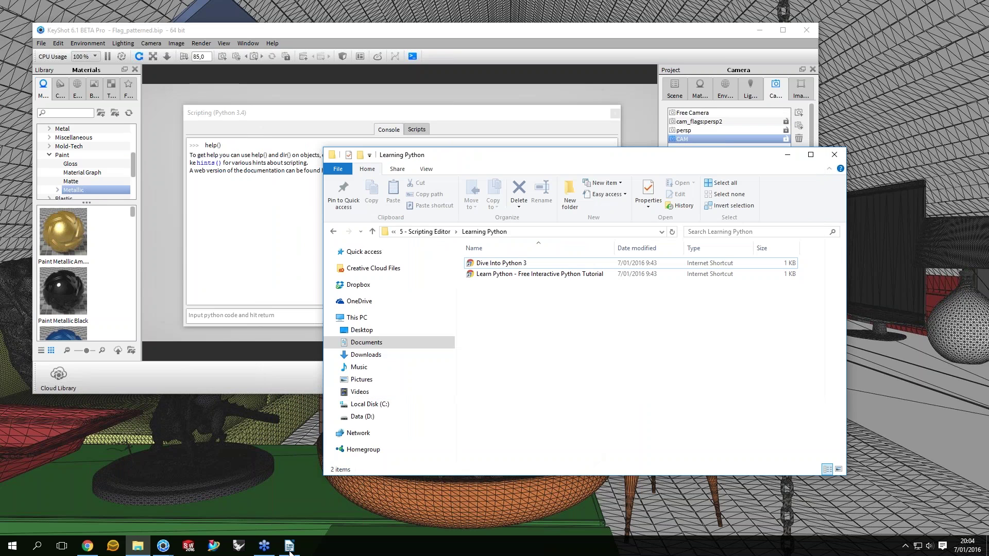
{"action": "key", "text": "alt+Up"}
{"action": "mouse_move", "coordinate": [289, 550]}
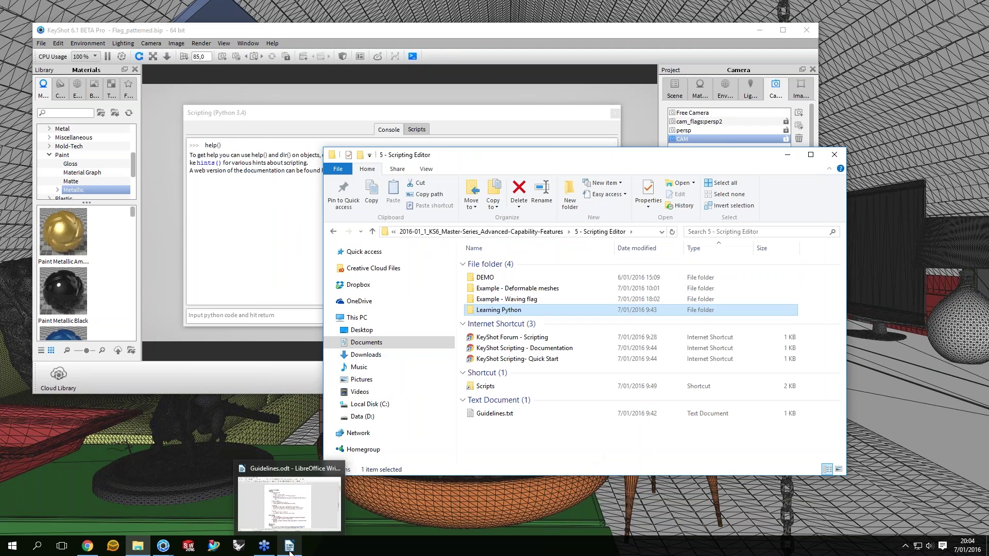
{"action": "left_click", "coordinate": [536, 448]}
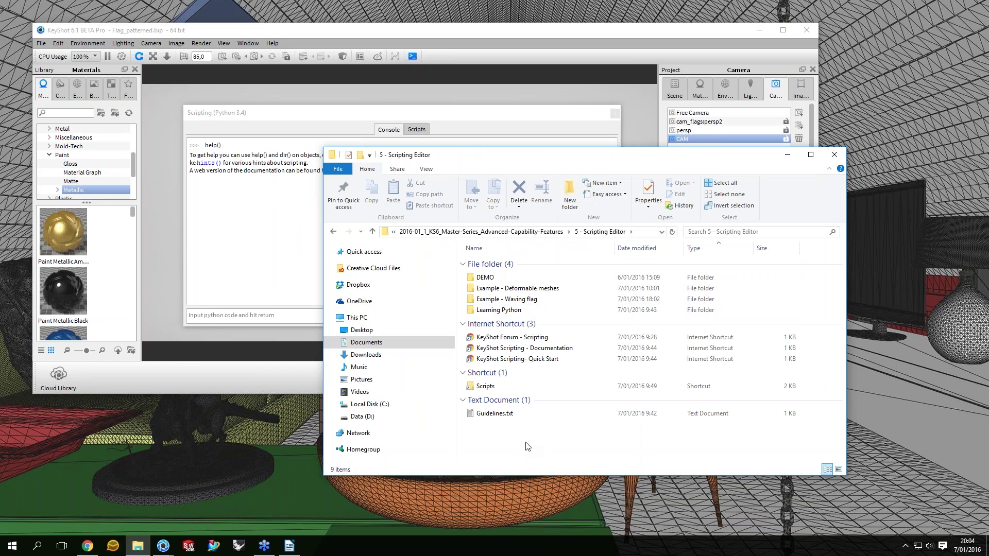
{"action": "left_click", "coordinate": [469, 114]}
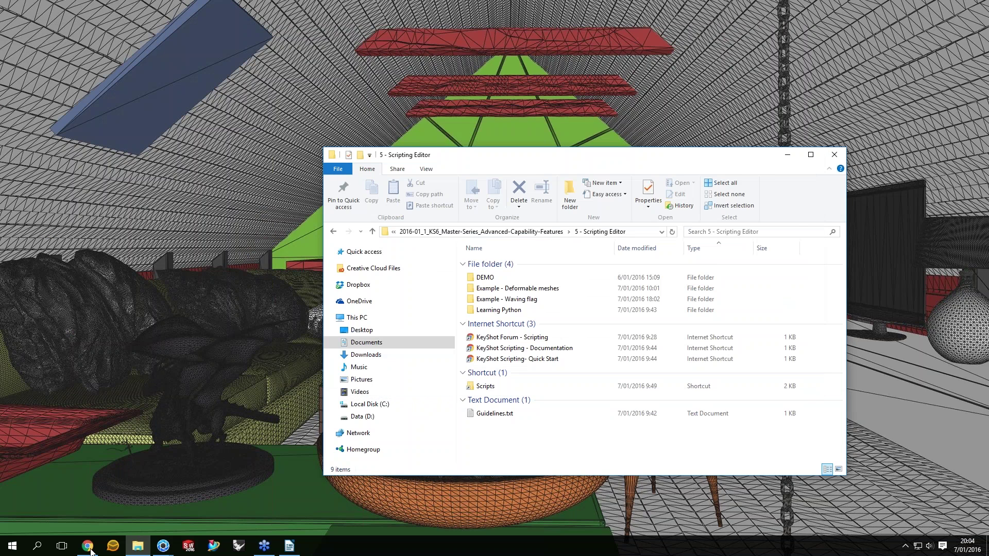
Switch to the maximized browser, open the "Script for rendering deformable meshes" forum topic and read its first post
{"action": "left_click", "coordinate": [87, 547]}
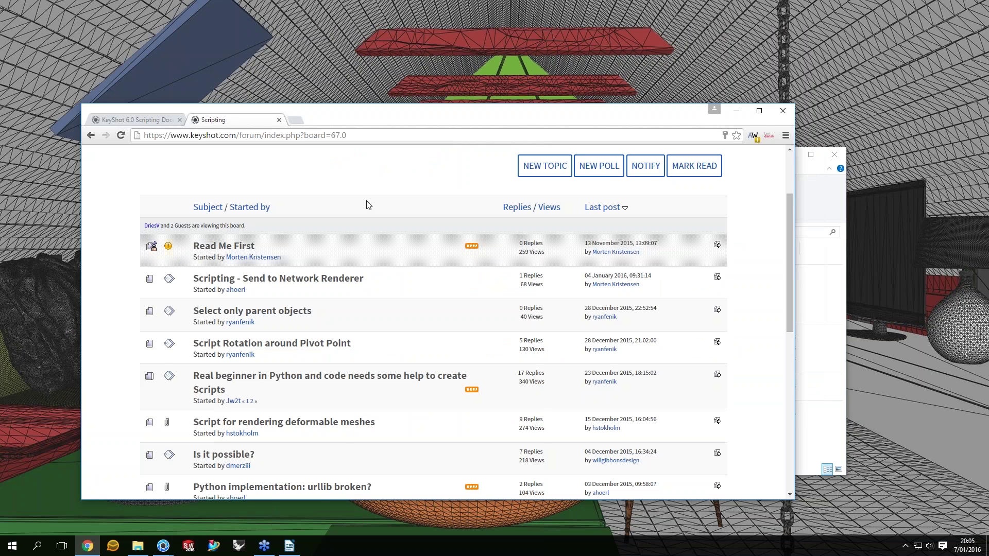
{"action": "left_click_drag", "start_coordinate": [368, 116], "coordinate": [368, 77]}
{"action": "key", "text": "super+Up"}
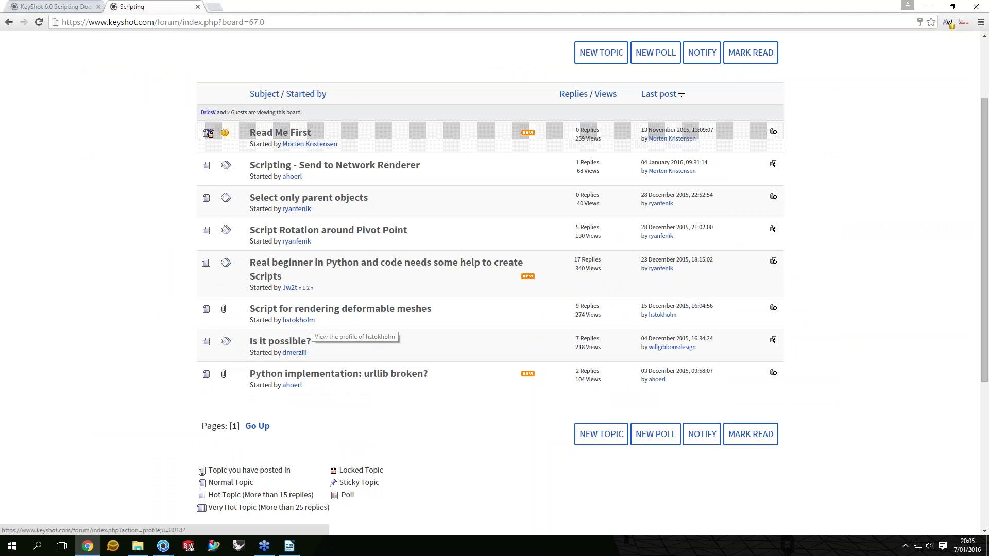
{"action": "left_click", "coordinate": [320, 309]}
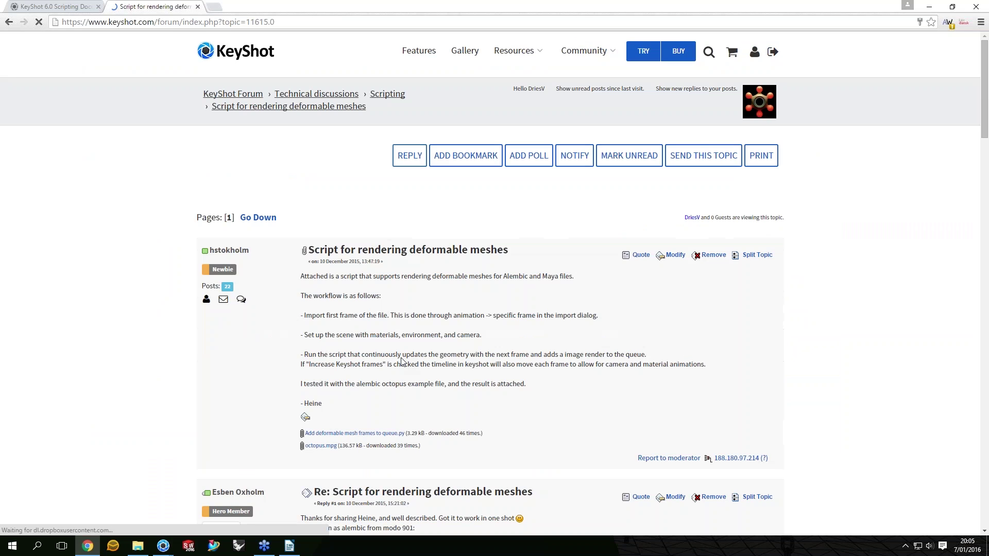
{"action": "scroll", "coordinate": [401, 361], "scroll_direction": "down", "scroll_amount": 1}
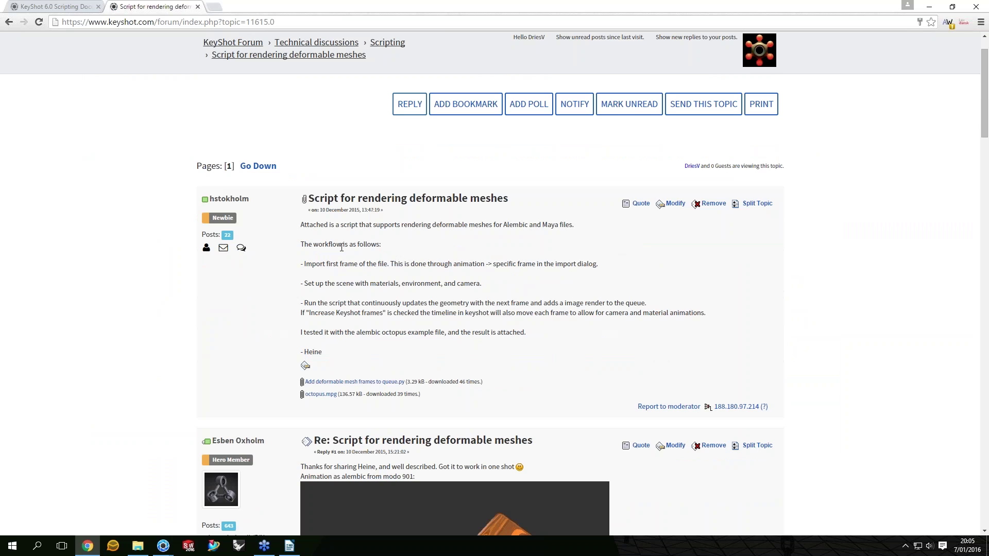
Download the attachment "Add deformable mesh frames to queue.py" from the first forum post
{"action": "left_click_drag", "start_coordinate": [349, 245], "coordinate": [305, 245]}
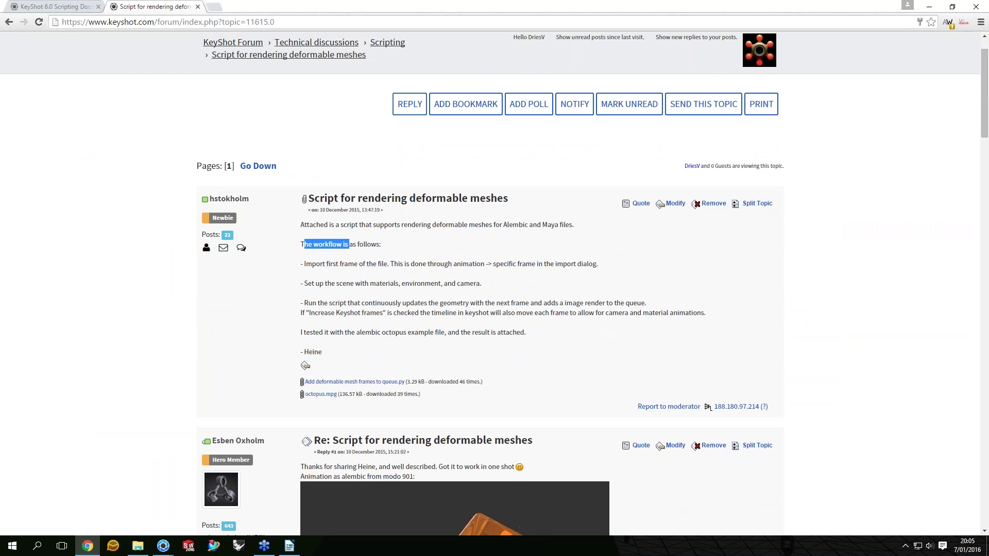
{"action": "left_click", "coordinate": [304, 245]}
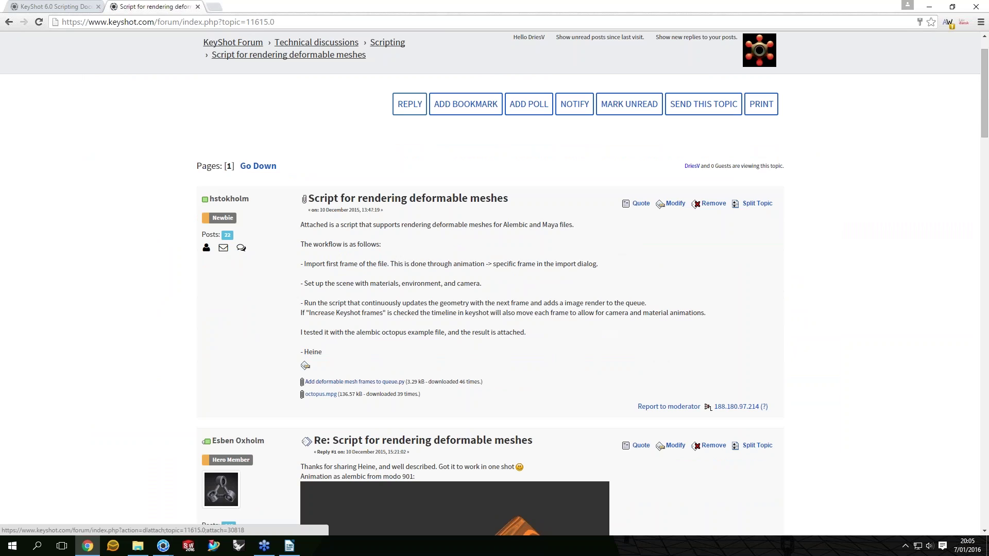
{"action": "left_click", "coordinate": [354, 382]}
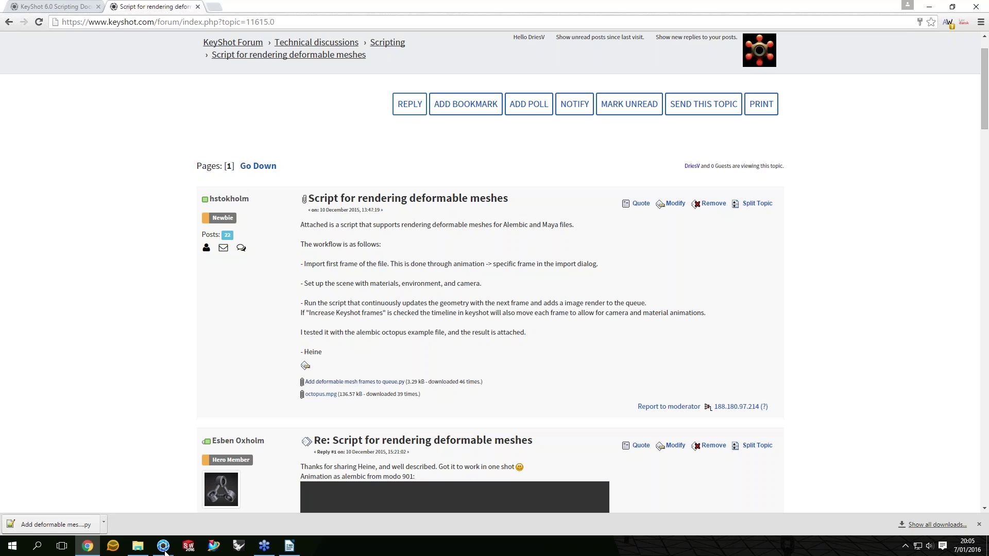
Switch to the tall building scene in KeyShot and remove "Add deformable mesh frames to queue" from the scripting console's script list
{"action": "mouse_move", "coordinate": [165, 552]}
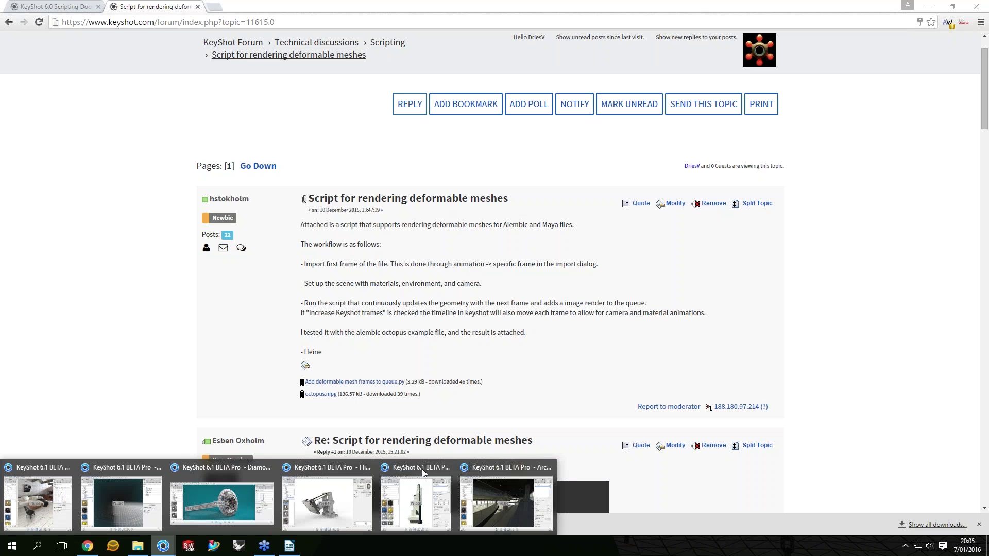
{"action": "left_click", "coordinate": [422, 469]}
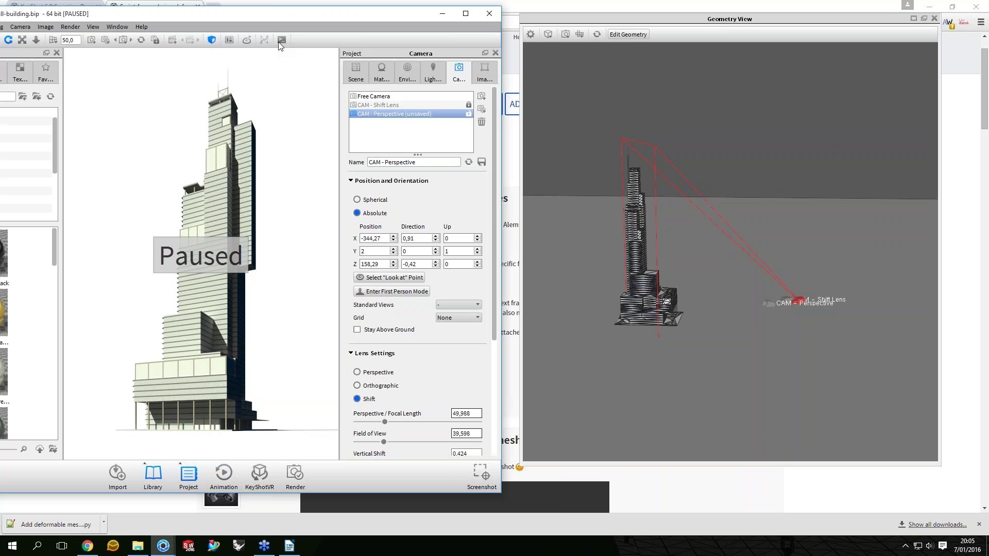
{"action": "left_click", "coordinate": [281, 40]}
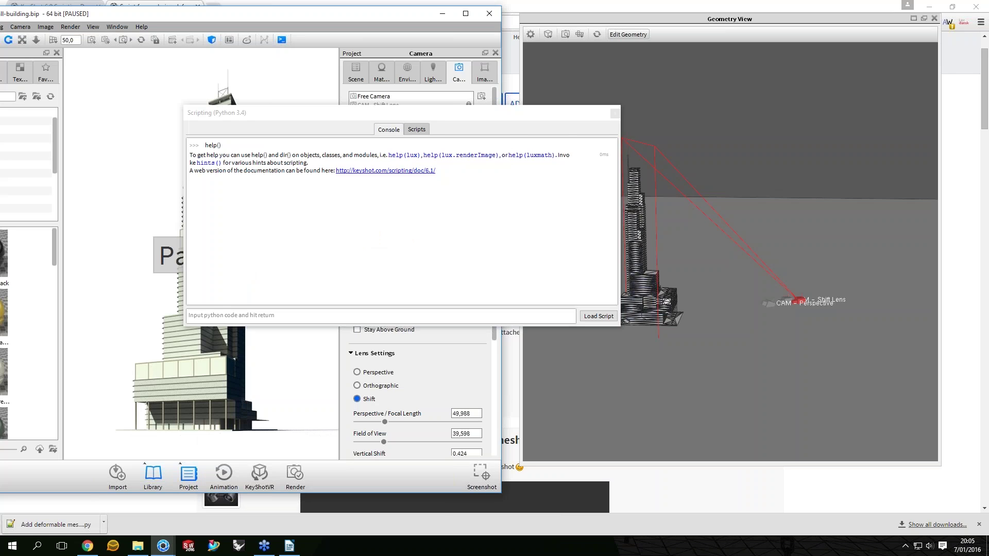
{"action": "left_click", "coordinate": [416, 130]}
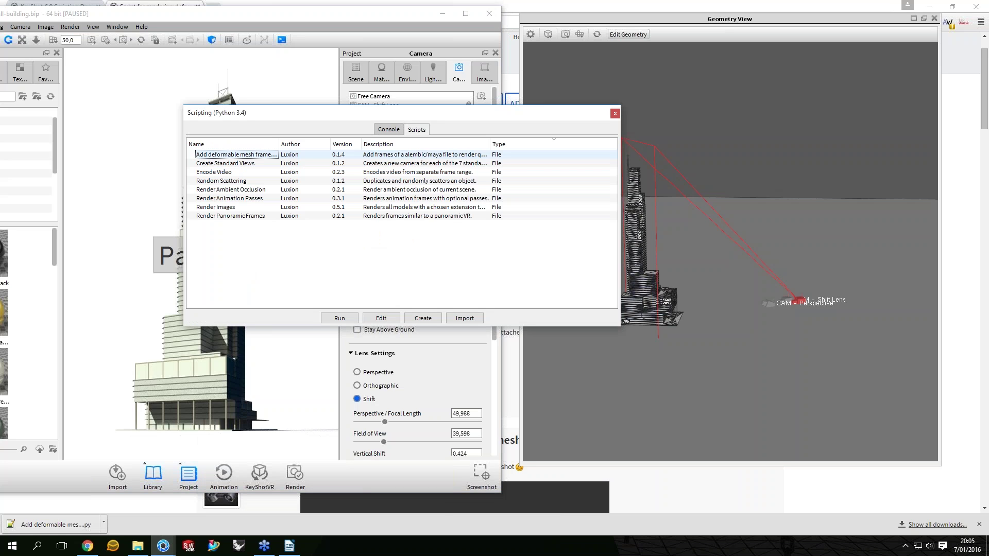
{"action": "double_click", "coordinate": [278, 144]}
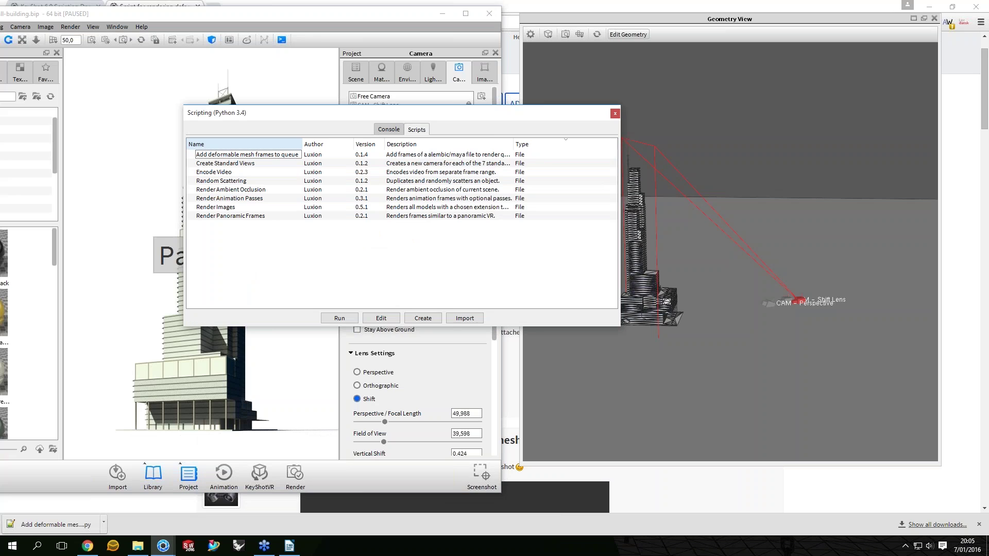
{"action": "key", "text": "Delete"}
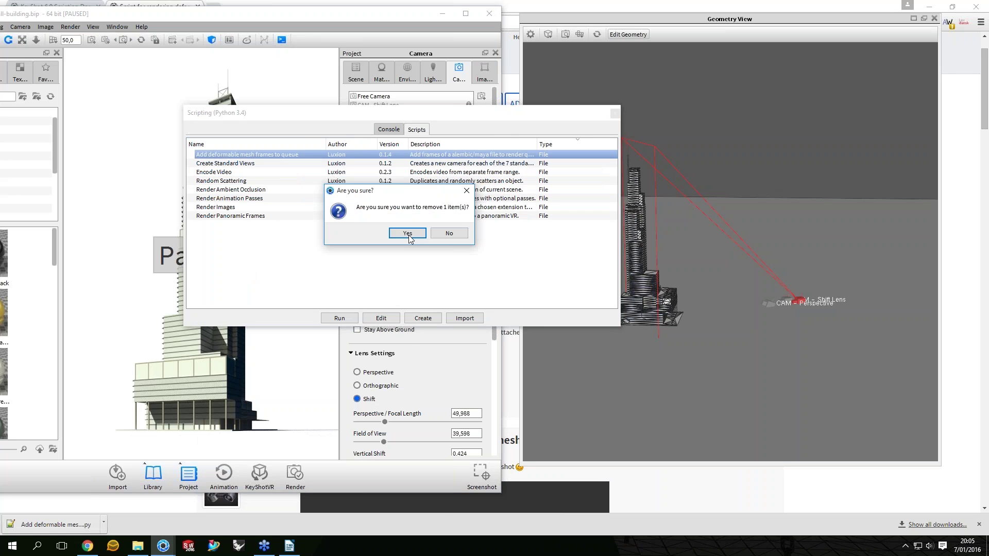
{"action": "left_click", "coordinate": [407, 233]}
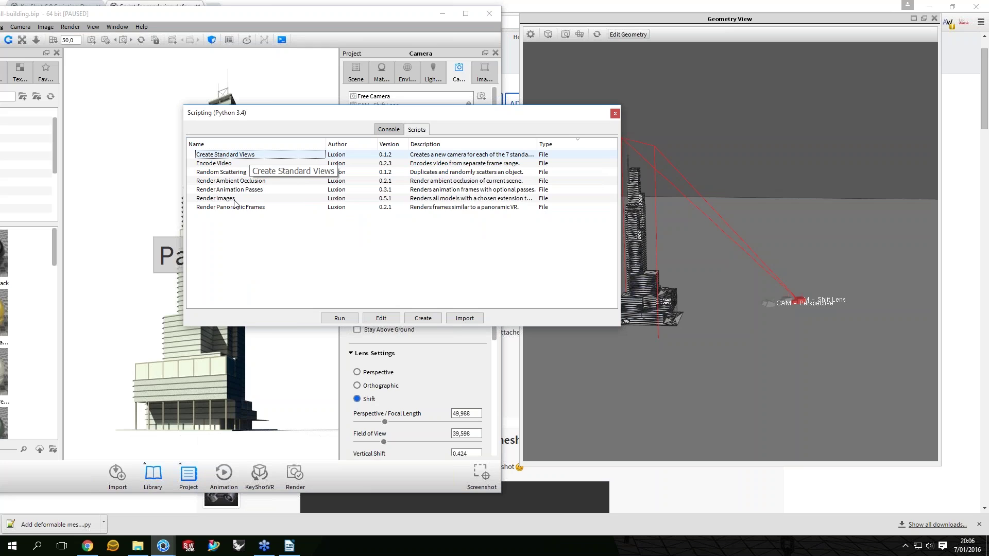
Import the downloaded script "Add deformable mesh frames to queue.py" from the Downloads folder into the script list
{"action": "left_click", "coordinate": [455, 320]}
{"action": "left_click", "coordinate": [230, 284]}
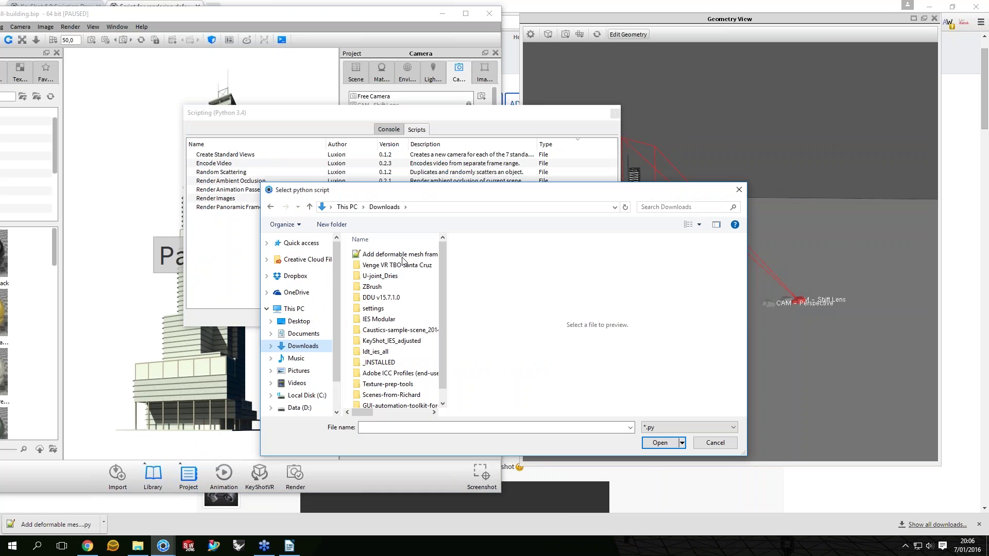
{"action": "left_click", "coordinate": [403, 255]}
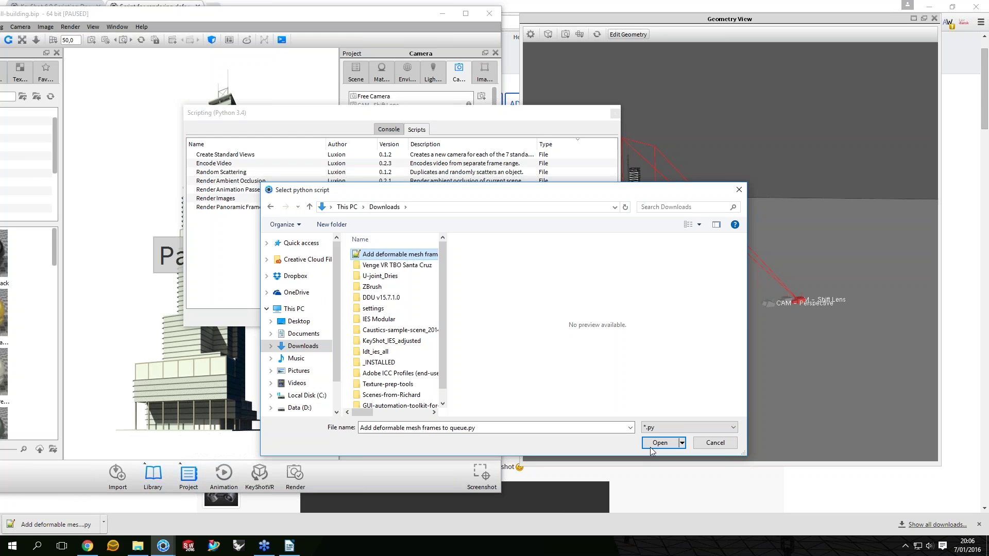
{"action": "key", "text": "Return"}
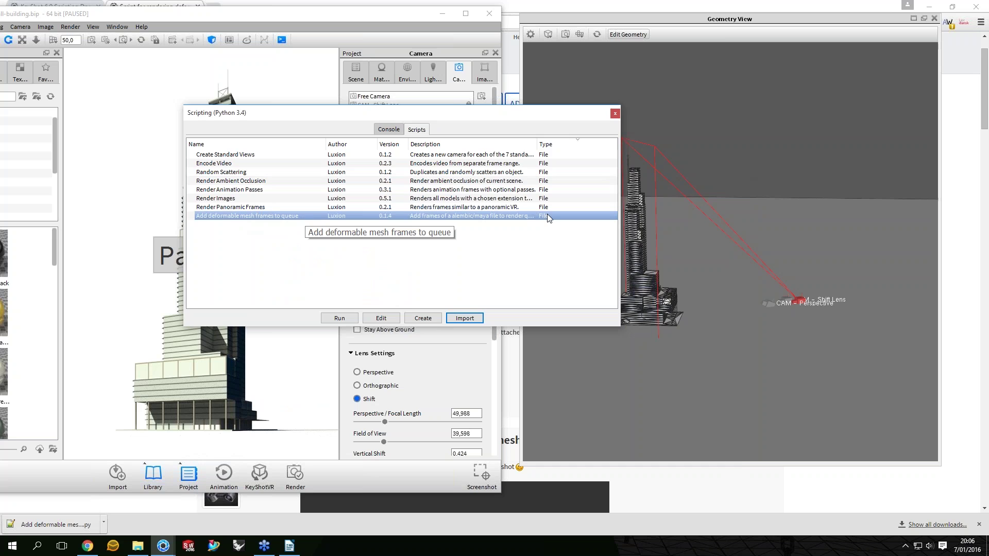
Show where the imported script is stored by opening the Scripts folder inside Documents > KeyShot 6 and selecting the file
{"action": "key", "text": "alt+Tab"}
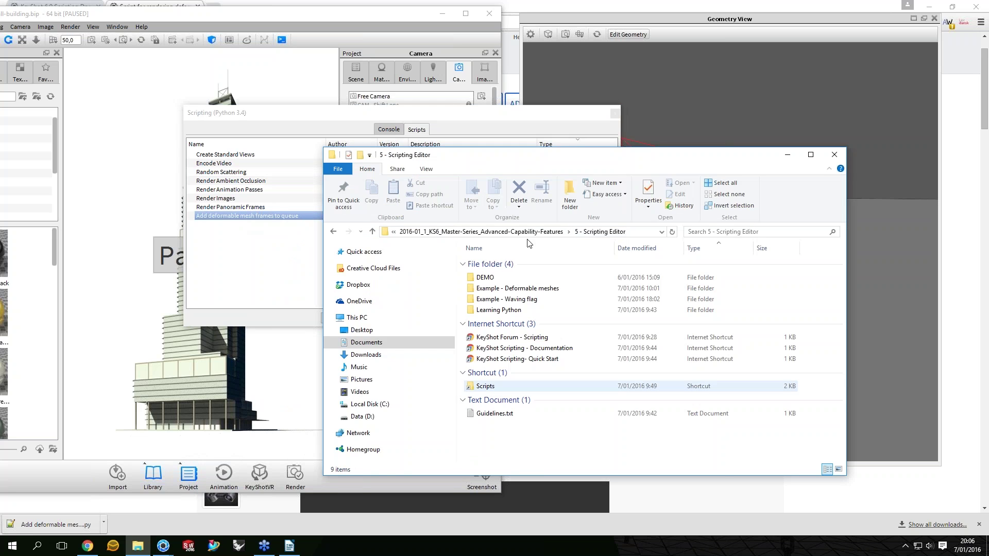
{"action": "key", "text": "Return"}
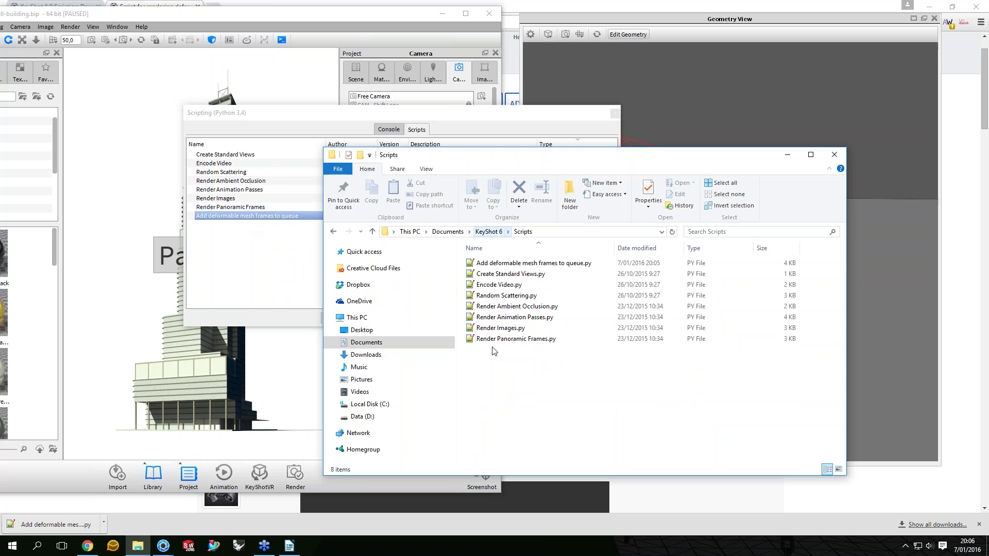
{"action": "key", "text": "alt+Up"}
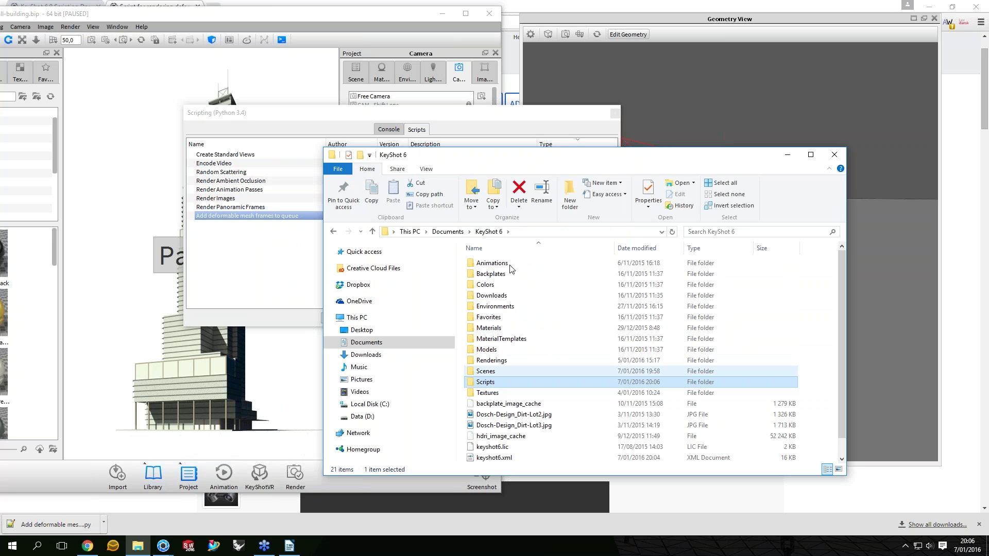
{"action": "double_click", "coordinate": [489, 383]}
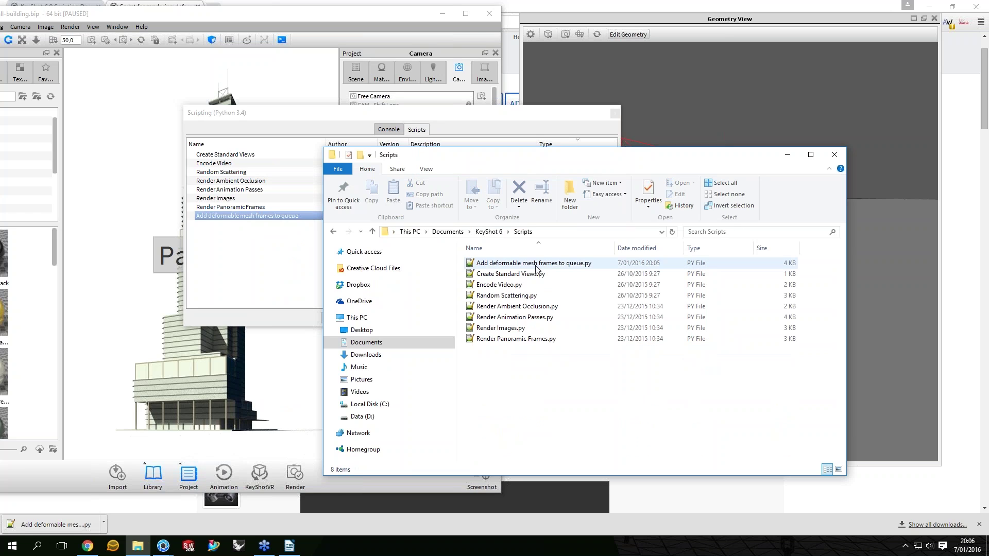
{"action": "left_click", "coordinate": [590, 265]}
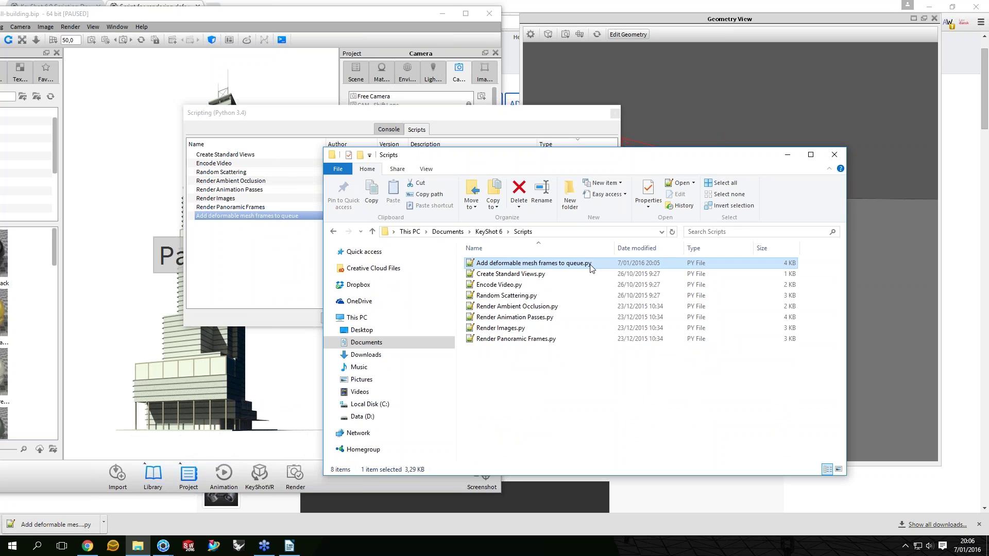
Try adding a script by duplicating Create Standard Views.py in the Scripts folder and reopening KeyShot's script list
{"action": "left_click", "coordinate": [613, 115]}
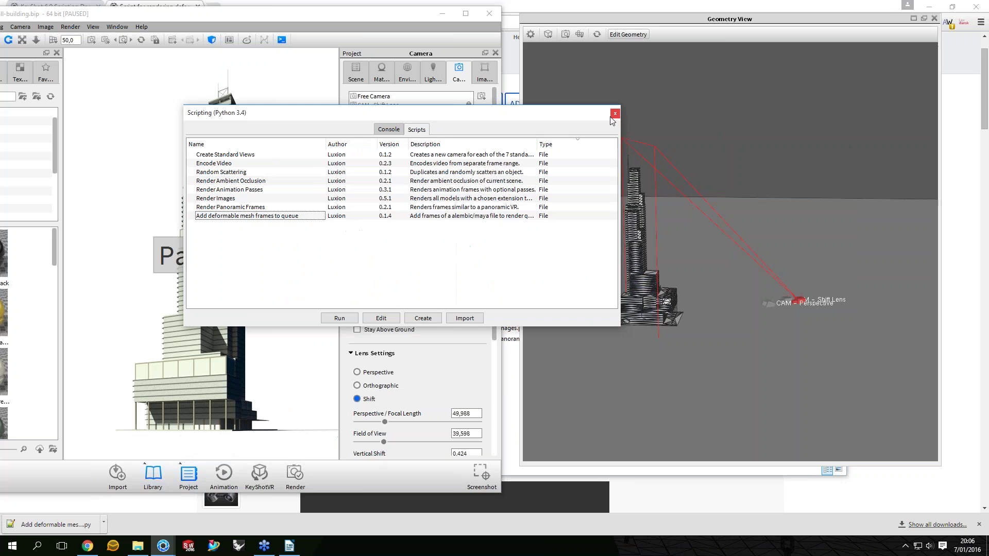
{"action": "left_click", "coordinate": [134, 550]}
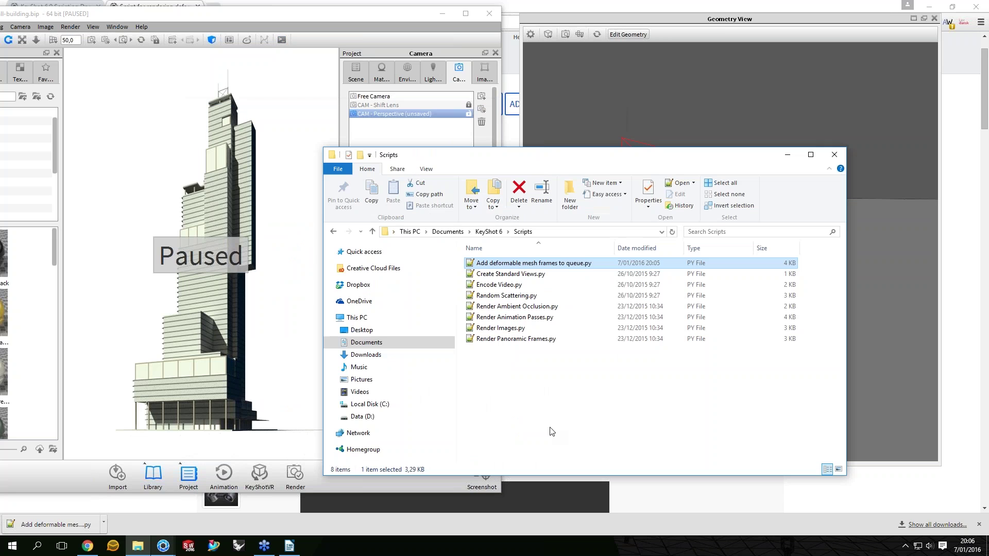
{"action": "key", "text": "ctrl+v"}
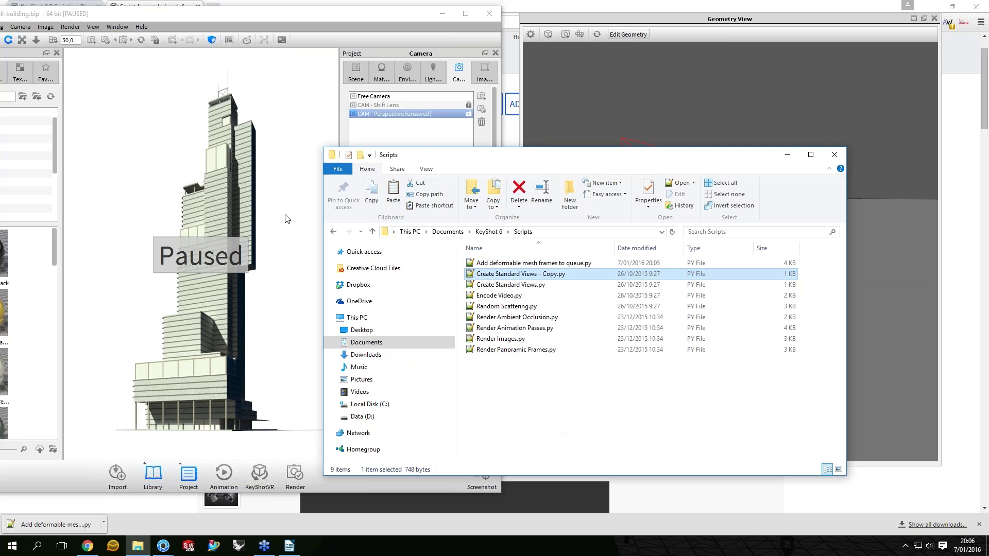
{"action": "left_click", "coordinate": [286, 219]}
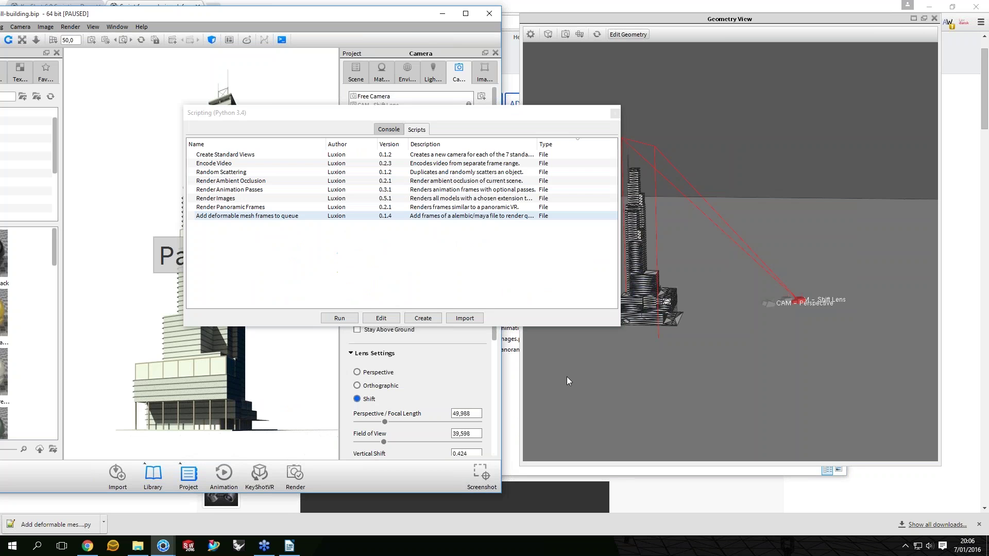
{"action": "left_click", "coordinate": [431, 397]}
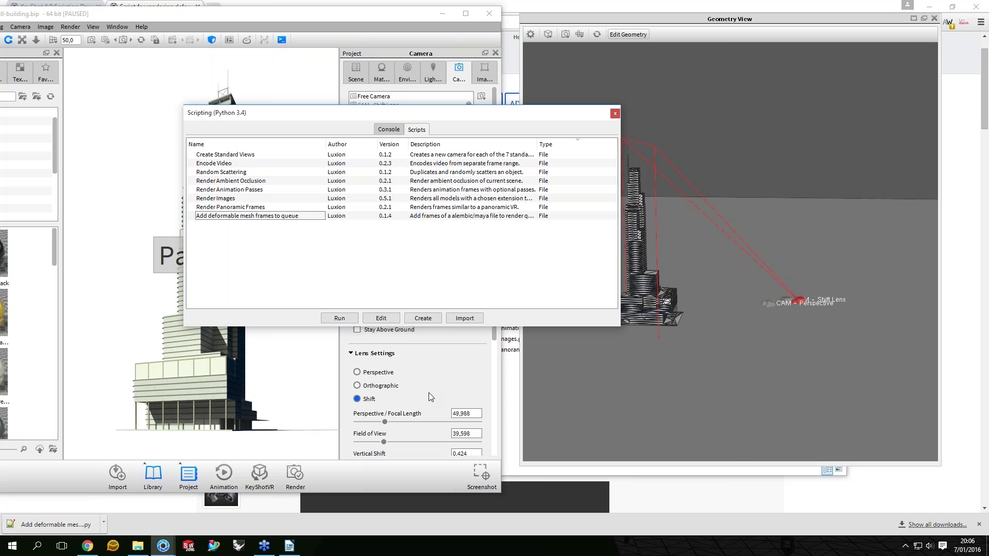
{"action": "key", "text": "alt+Tab"}
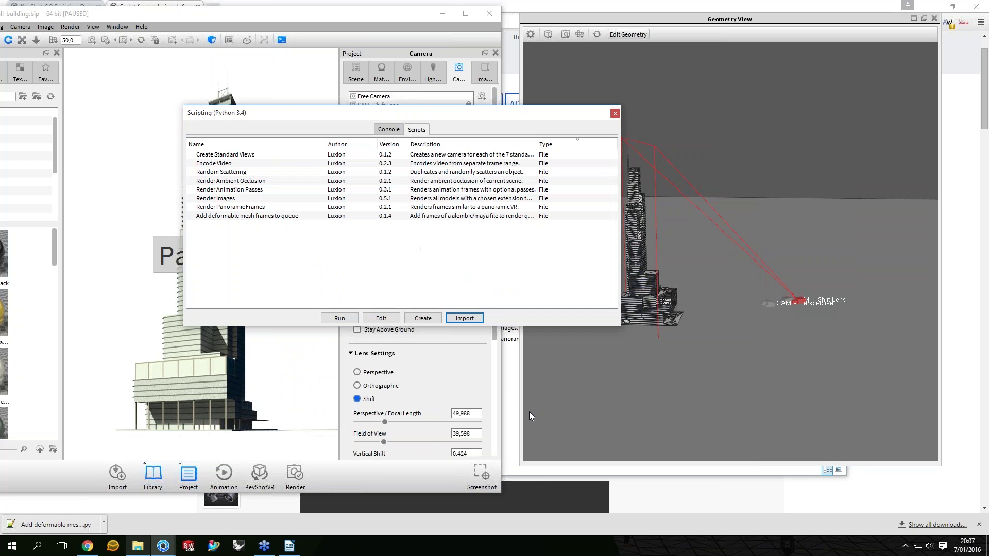
{"action": "key", "text": "alt+Tab"}
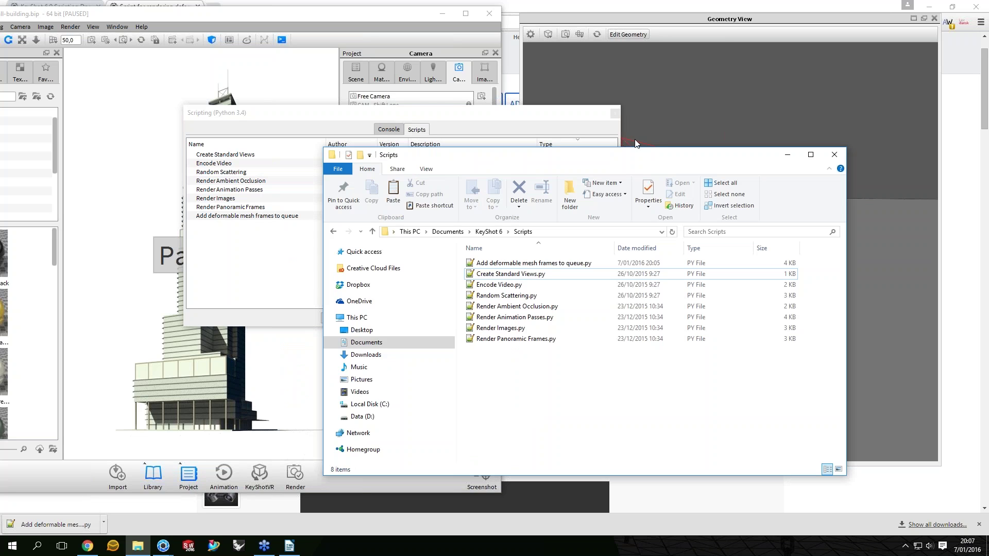
{"action": "key", "text": "alt+Tab"}
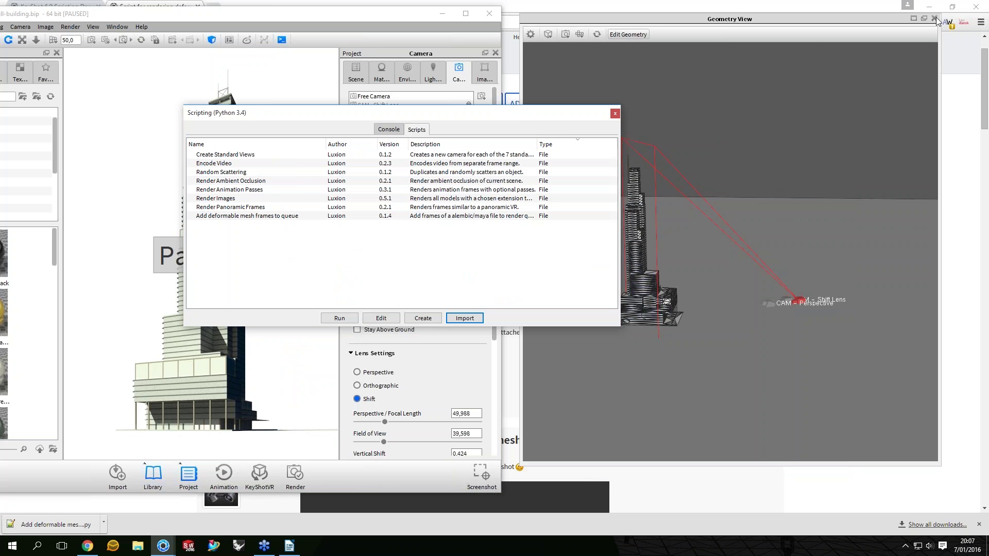
Close the scripting window and the Geometry View, and move the tall building scene's window aside
{"action": "left_click", "coordinate": [615, 114]}
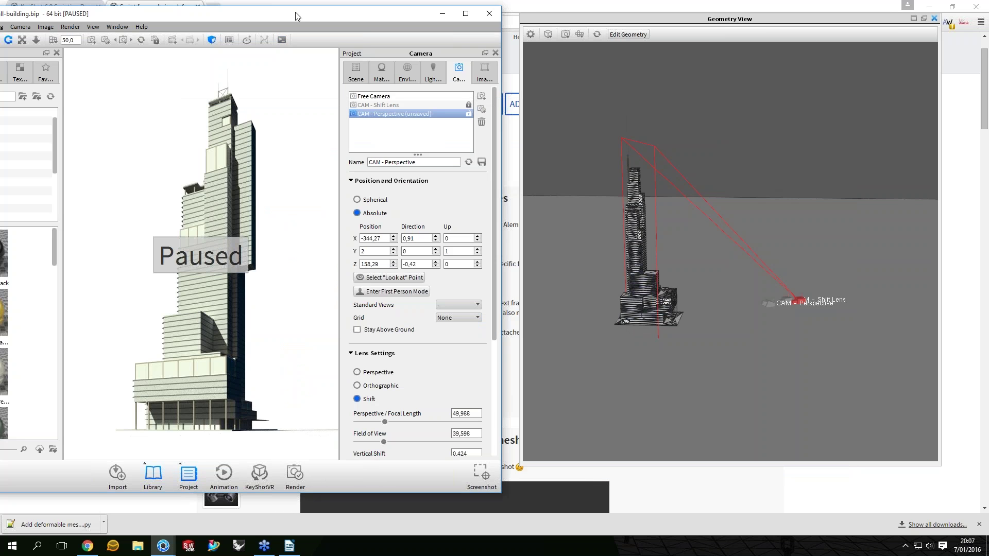
{"action": "key", "text": "o"}
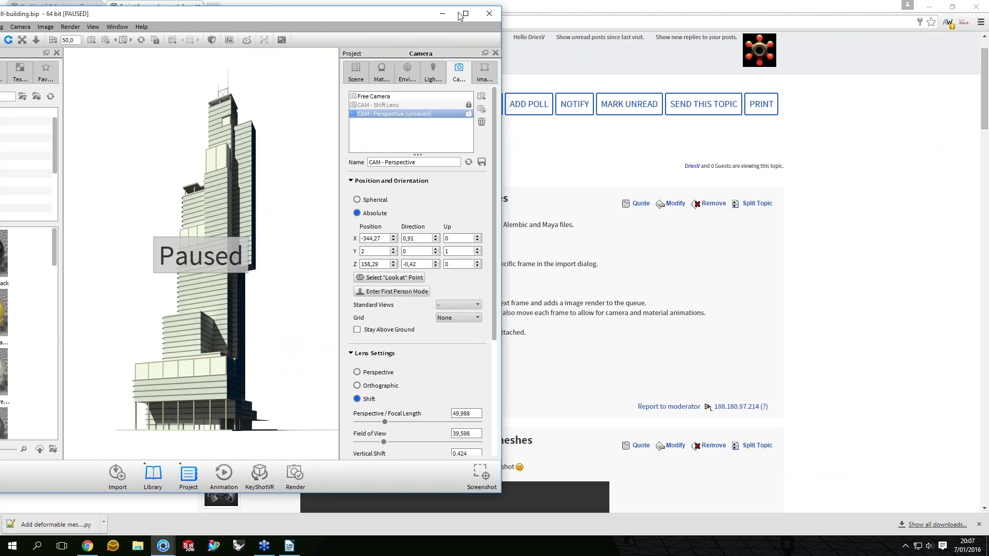
{"action": "left_click_drag", "start_coordinate": [460, 15], "coordinate": [622, 16]}
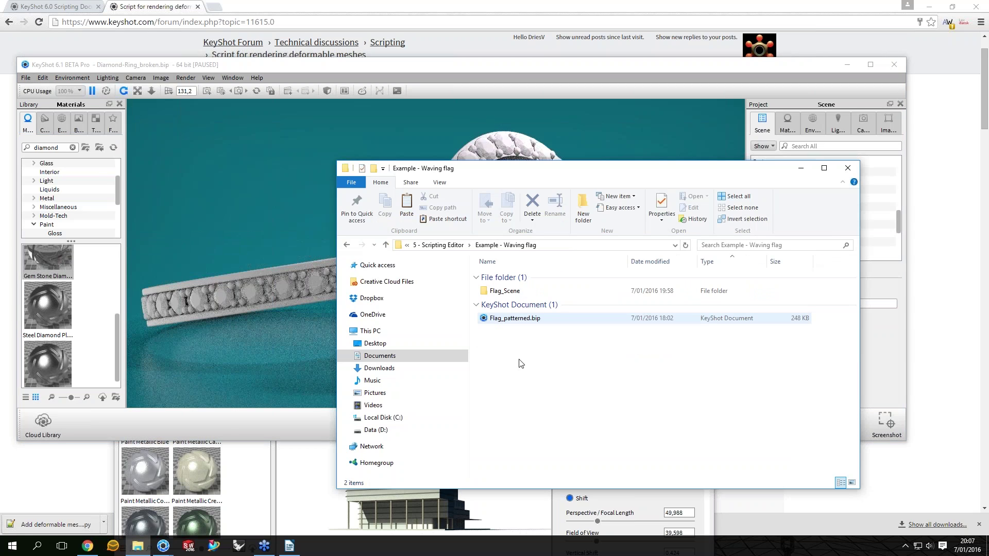
Open Flag_patterned.bip from the "Example - Waving flag" folder and run the "Add deformable mesh frames to queue" script
{"action": "left_click", "coordinate": [520, 363]}
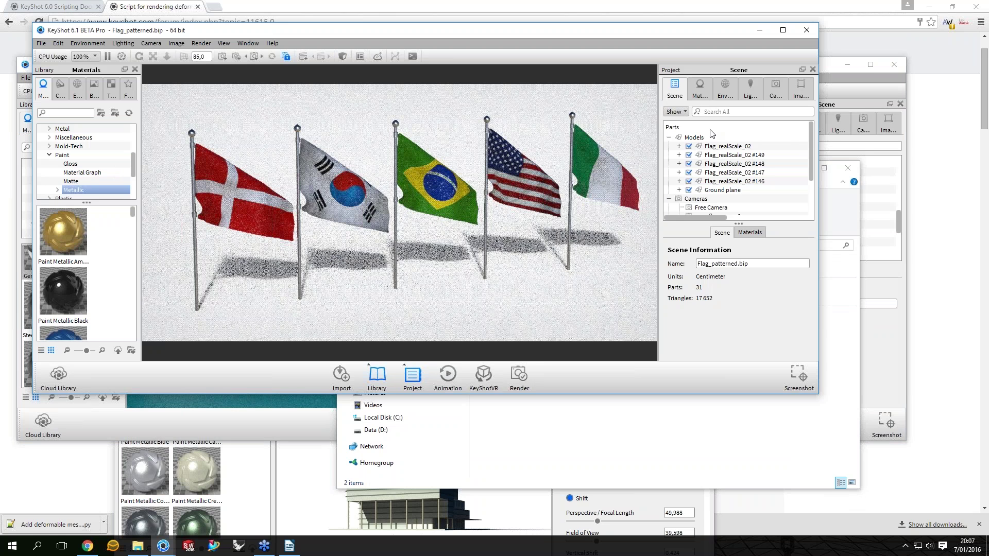
{"action": "left_click", "coordinate": [413, 57]}
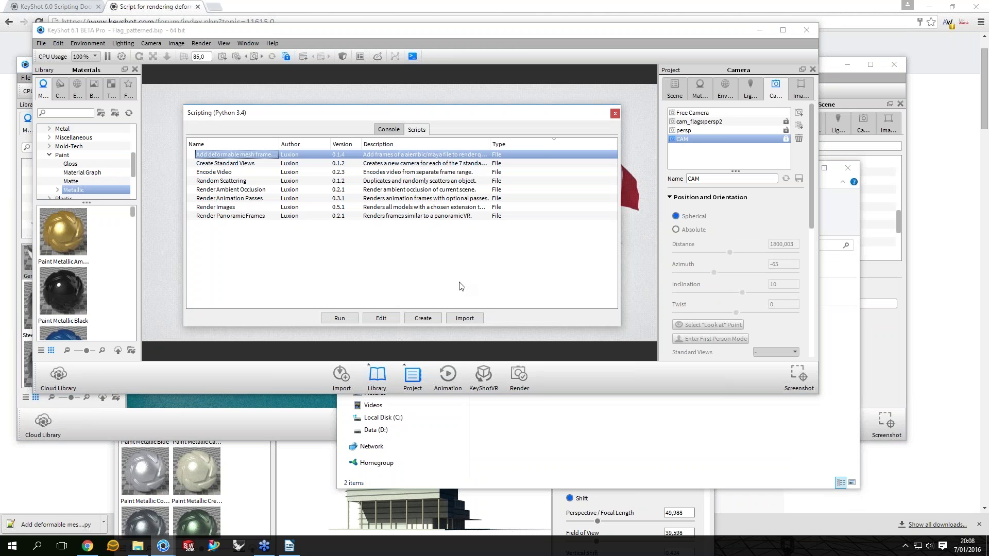
{"action": "double_click", "coordinate": [369, 156]}
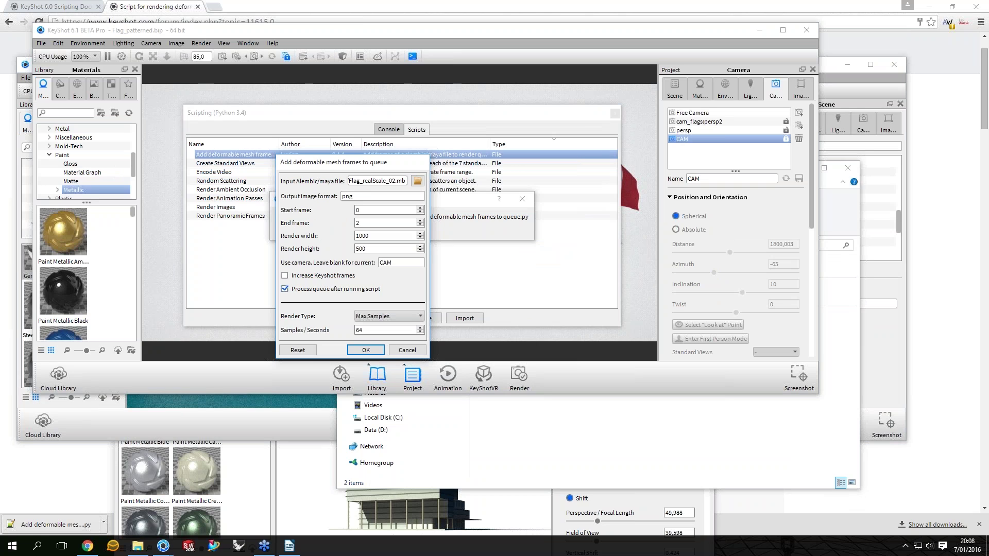
Try persp as the script's camera, clear the camera name so the current camera is used, and move the dialog aside
{"action": "left_click_drag", "start_coordinate": [394, 263], "coordinate": [379, 263]}
{"action": "type", "text": "persp"}
{"action": "key", "text": "BackSpace"}
{"action": "key", "text": "BackSpace"}
{"action": "key", "text": "BackSpace"}
{"action": "key", "text": "BackSpace"}
{"action": "key", "text": "BackSpace"}
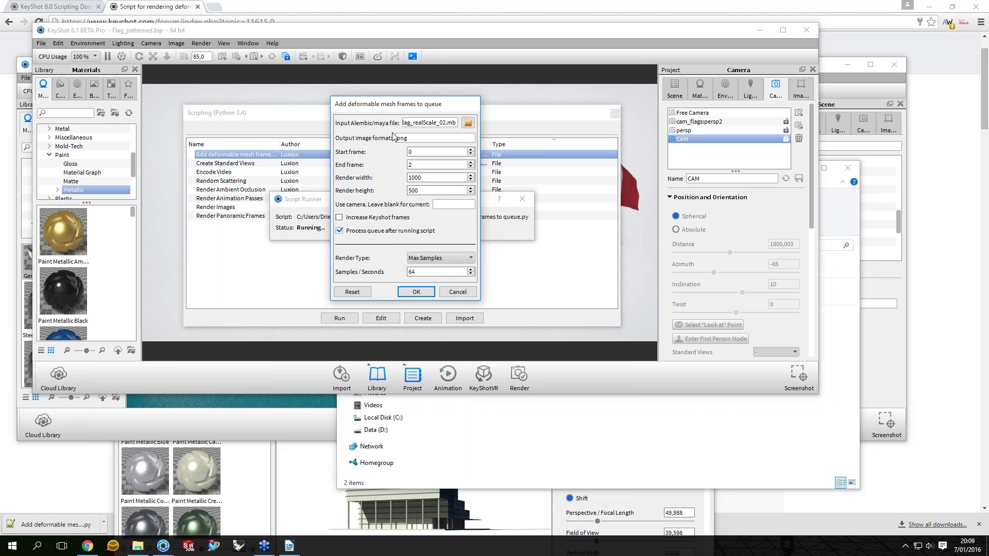
{"action": "left_click_drag", "start_coordinate": [461, 104], "coordinate": [513, 116]}
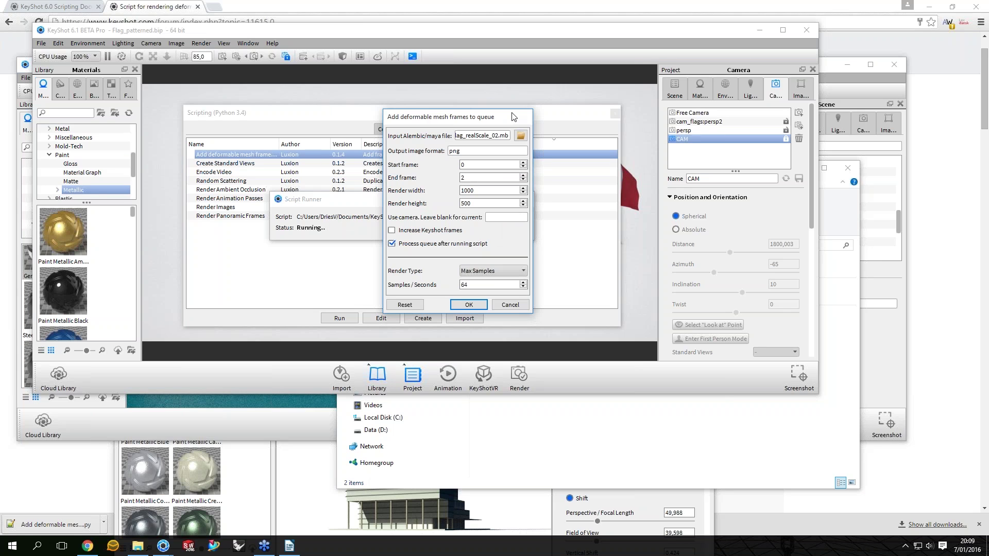
{"action": "left_click_drag", "start_coordinate": [514, 116], "coordinate": [558, 115]}
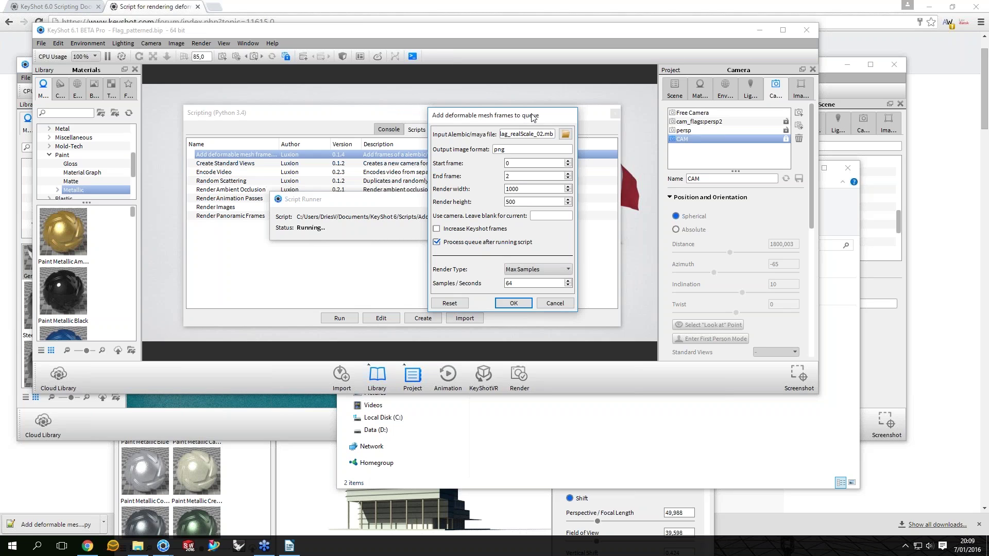
Run the deformable mesh script for frames 0 to 2 with the current camera, and dismiss the Script Runner
{"action": "left_click_drag", "start_coordinate": [532, 117], "coordinate": [475, 103]}
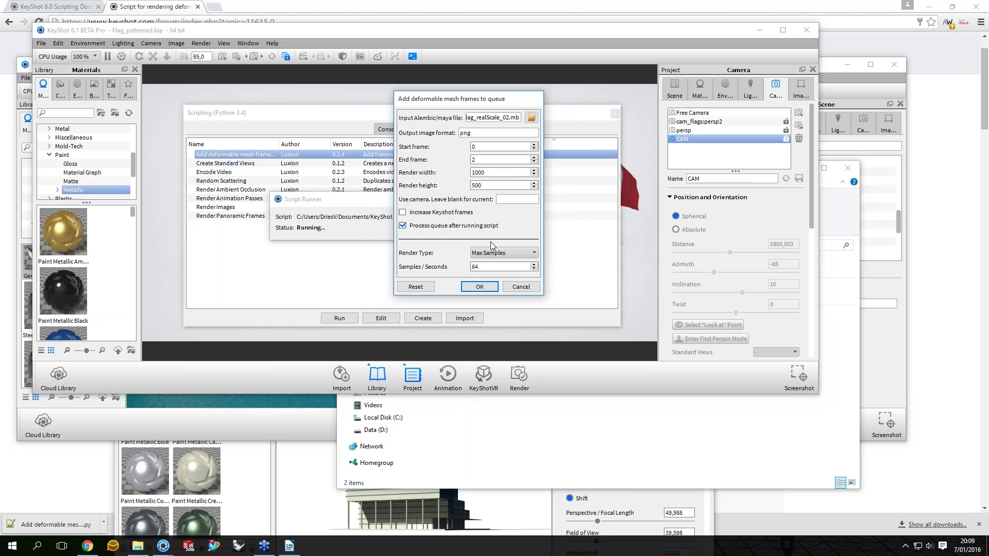
{"action": "key", "text": "Return"}
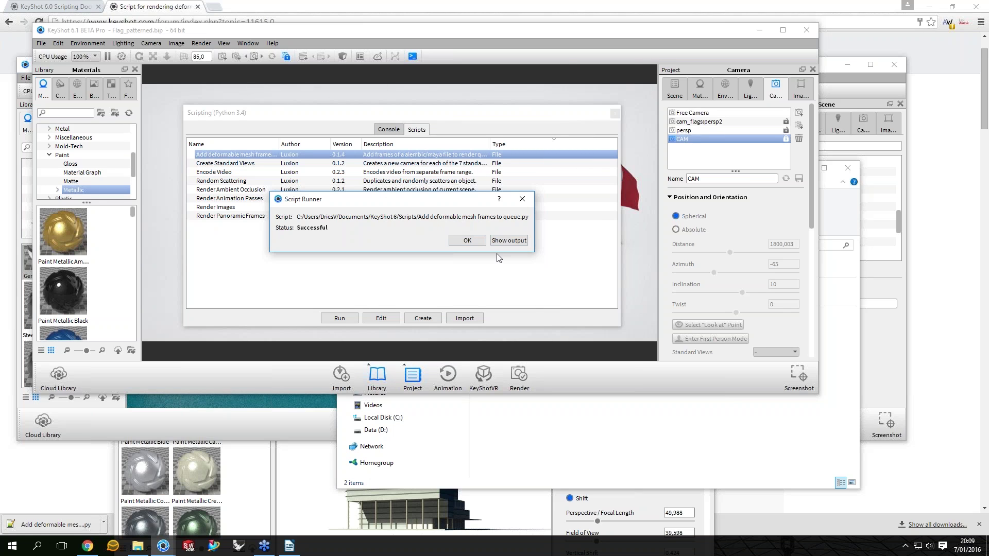
{"action": "key", "text": "Return"}
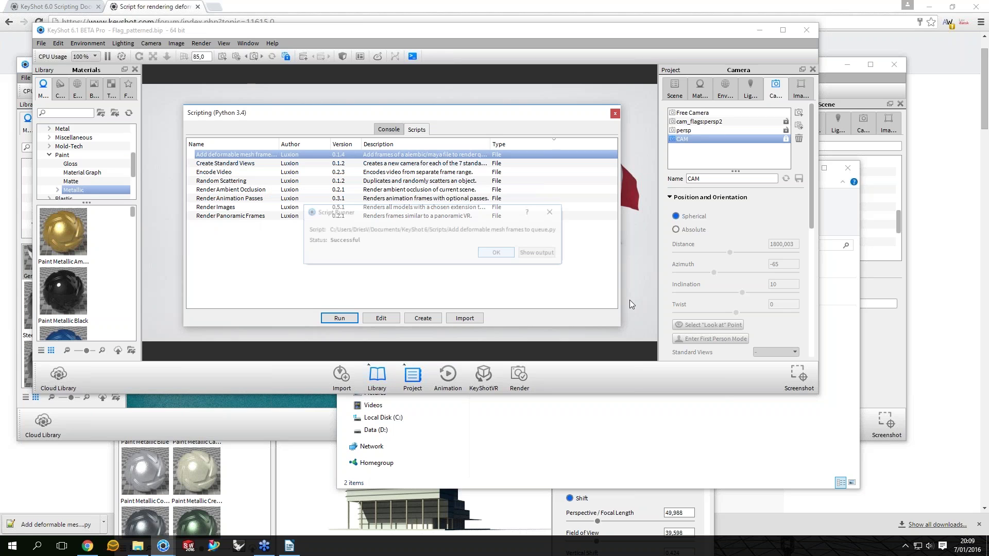
Open and dismiss the Render dialog, and move the Scripting window aside to uncover the flags
{"action": "key", "text": "ctrl+p"}
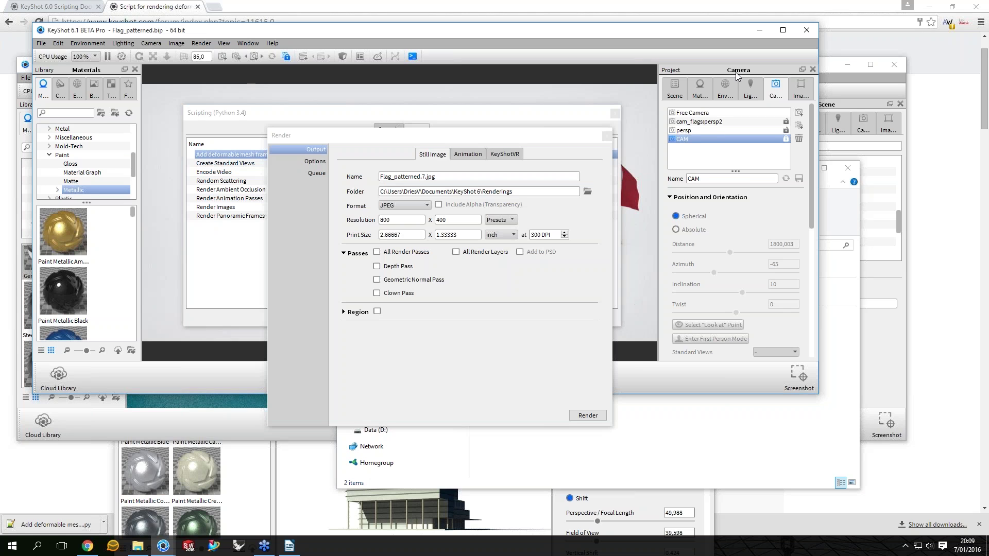
{"action": "key", "text": "Escape"}
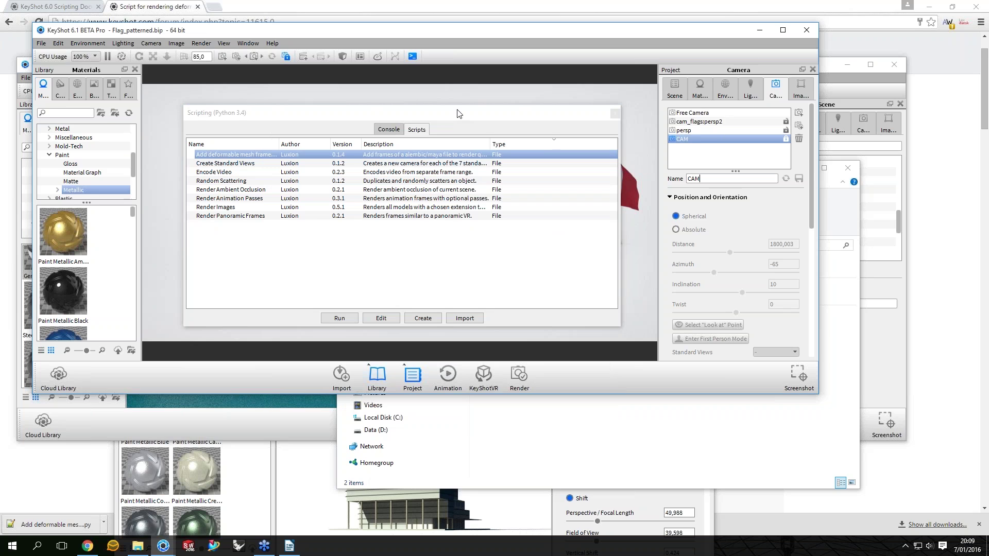
{"action": "left_click", "coordinate": [458, 113]}
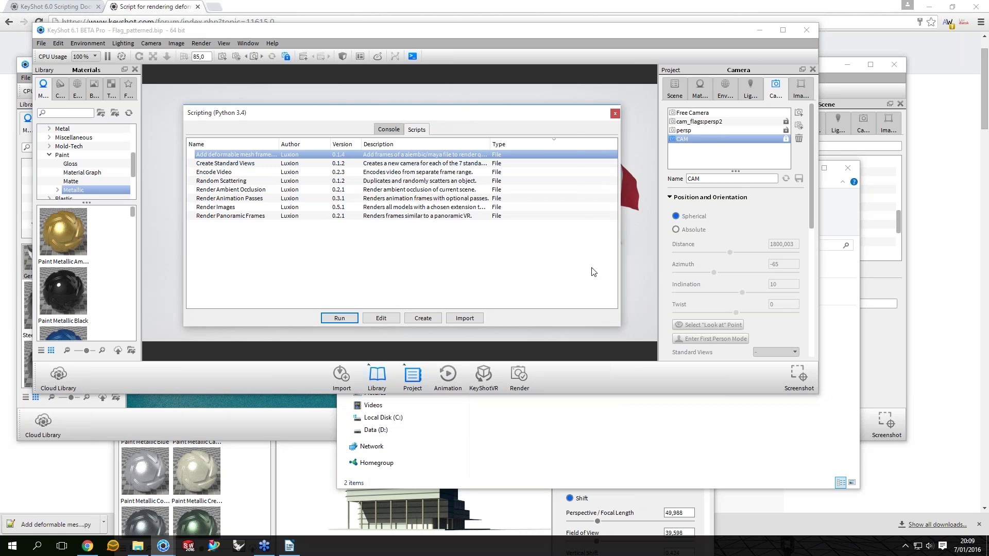
{"action": "left_click_drag", "start_coordinate": [457, 114], "coordinate": [612, 197]}
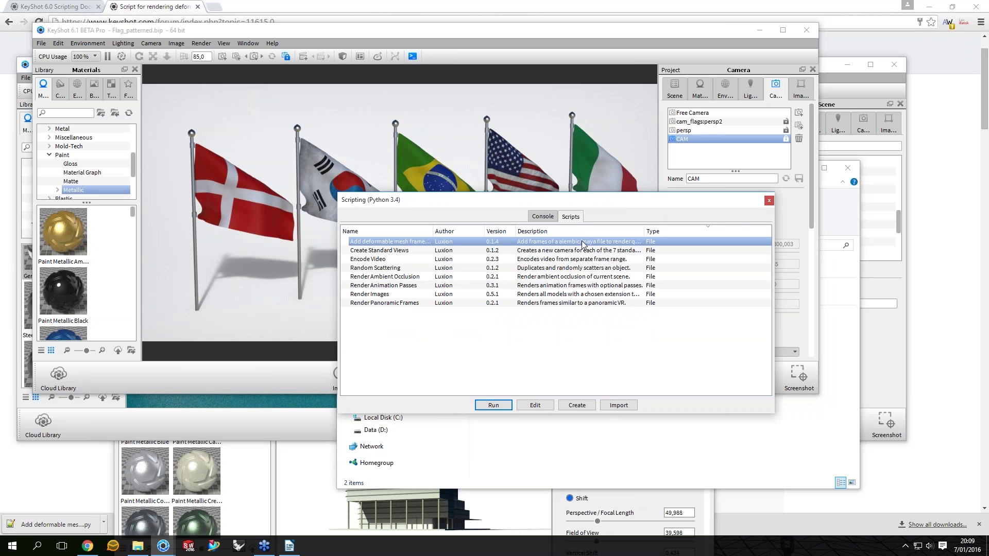
{"action": "left_click_drag", "start_coordinate": [413, 199], "coordinate": [382, 244]}
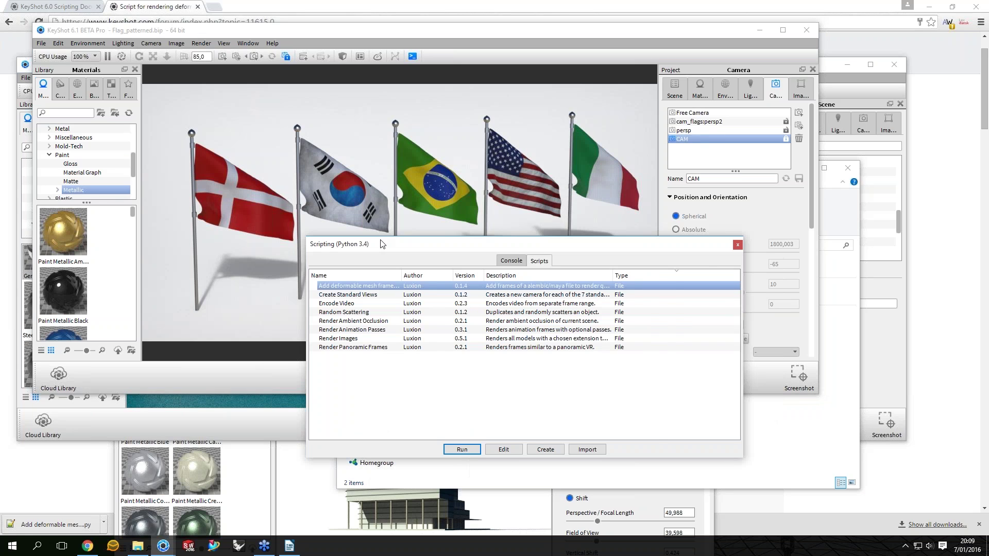
{"action": "left_click_drag", "start_coordinate": [382, 244], "coordinate": [323, 223]}
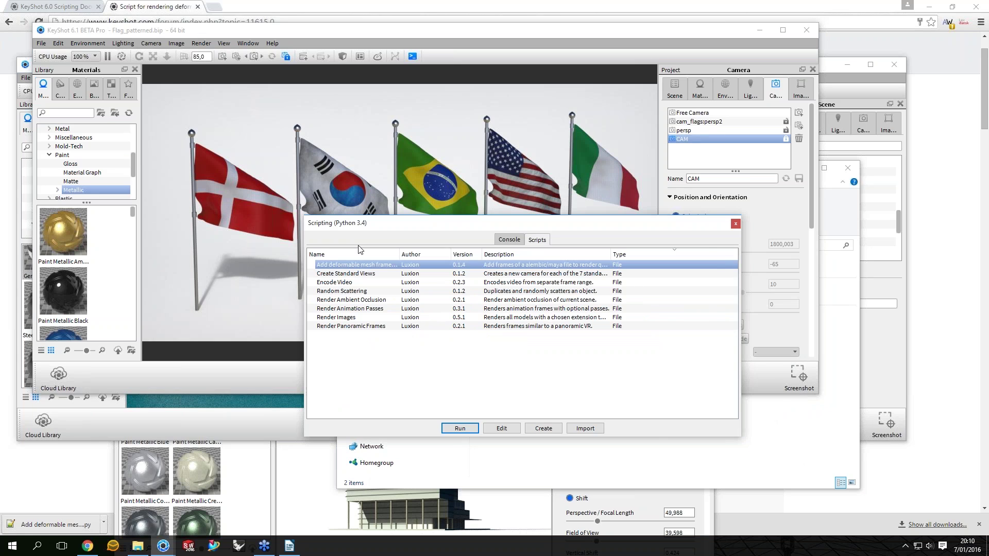
{"action": "left_click_drag", "start_coordinate": [326, 224], "coordinate": [360, 250]}
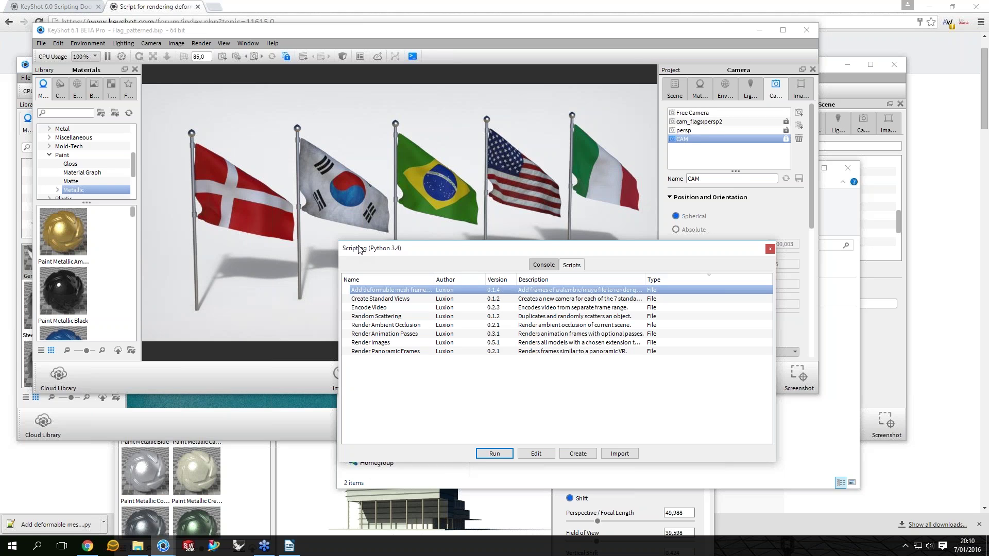
Close the Scripting window and the Flag_patterned.bip scene, discarding its changes
{"action": "left_click", "coordinate": [769, 249]}
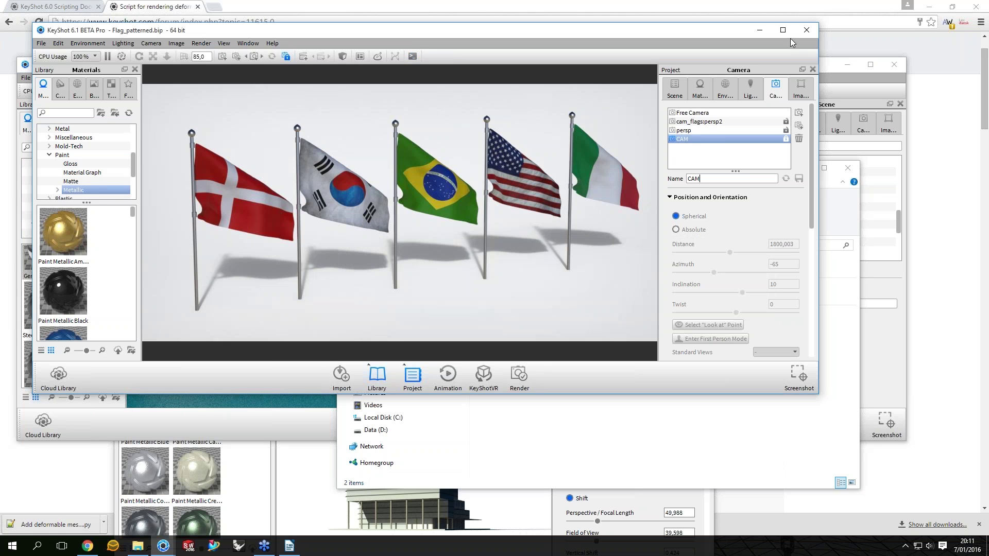
{"action": "left_click", "coordinate": [806, 30]}
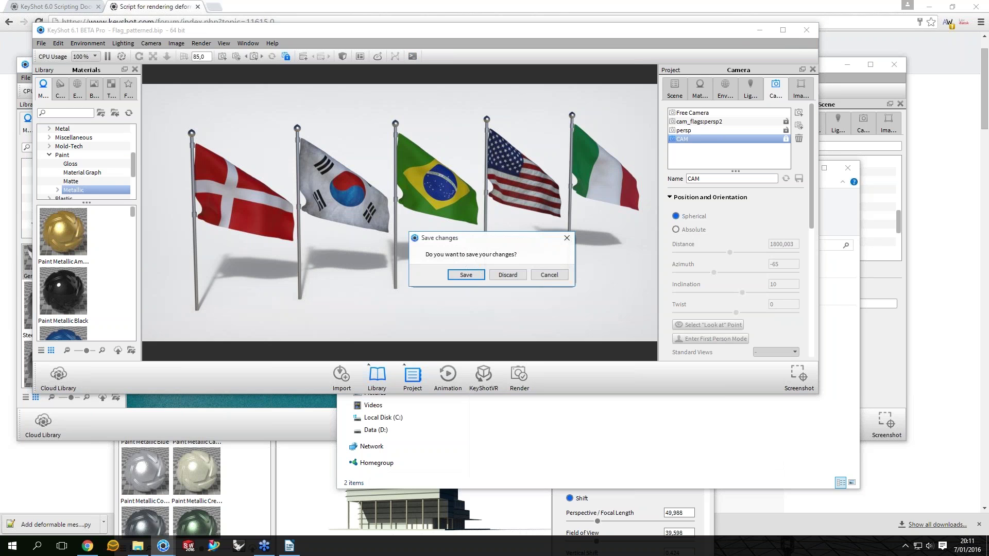
{"action": "left_click", "coordinate": [508, 275]}
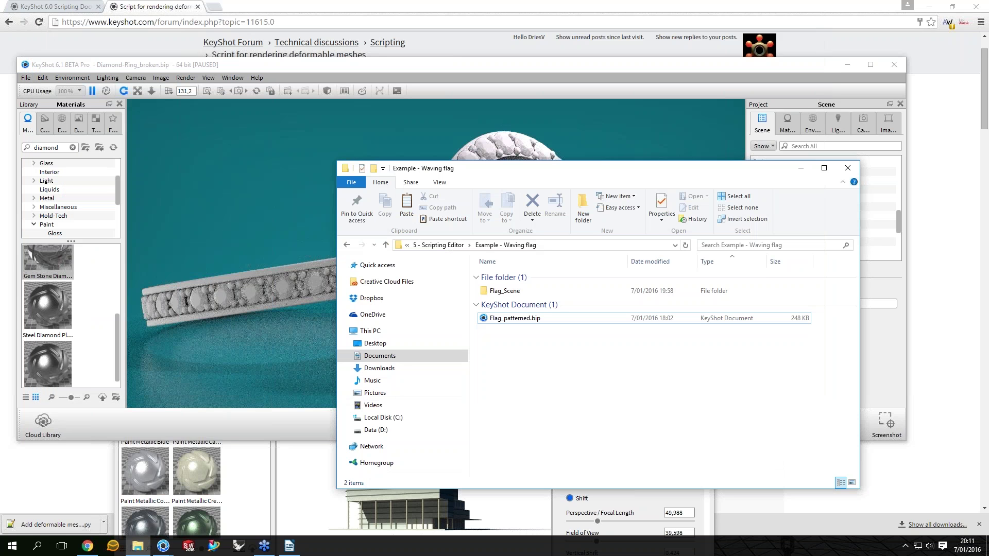
Switch to Chrome, reload the deformable meshes topic and open the forum's Scripting board
{"action": "key", "text": "alt+Tab"}
{"action": "key", "text": "F5"}
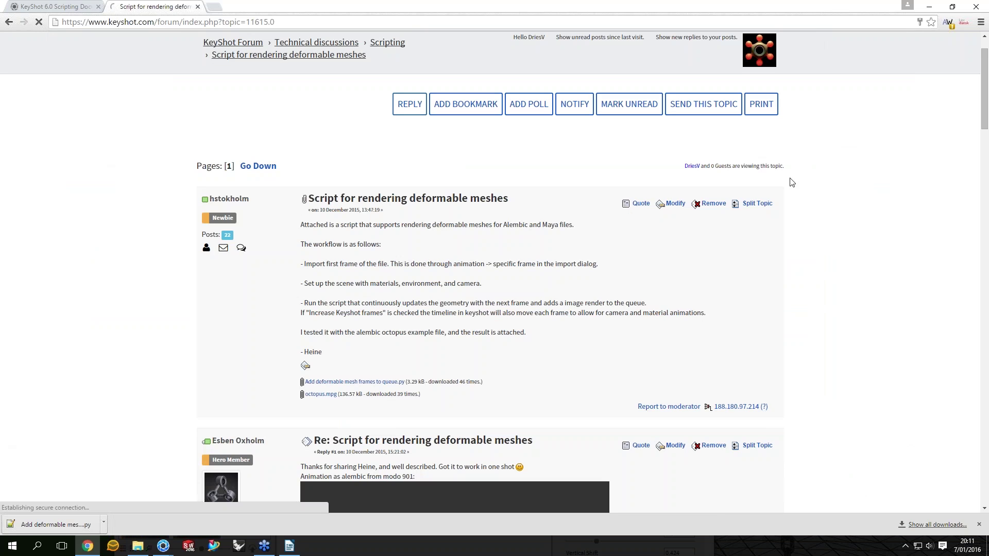
{"action": "left_click", "coordinate": [387, 42]}
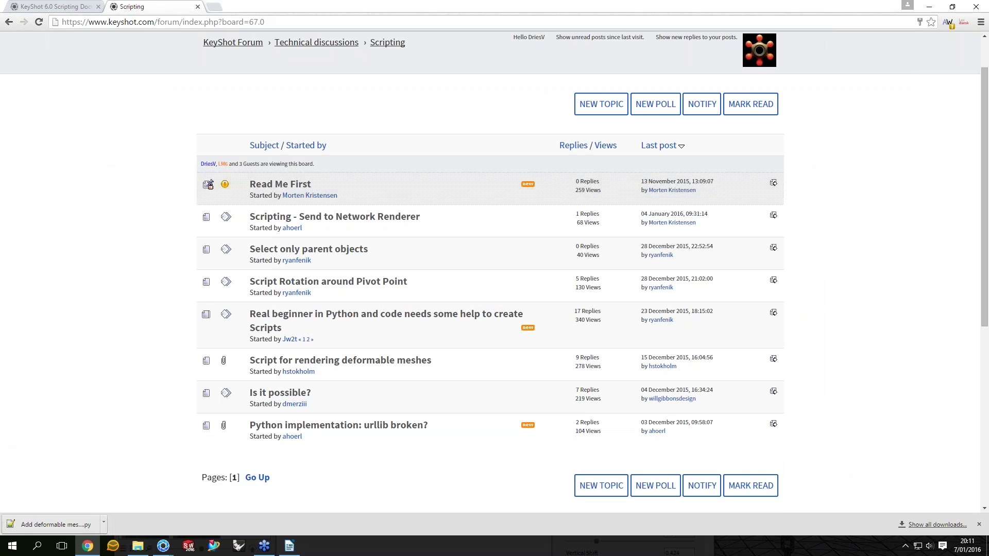
Go to the keyshot.com home page in the same browser tab
{"action": "key", "text": "ctrl+l"}
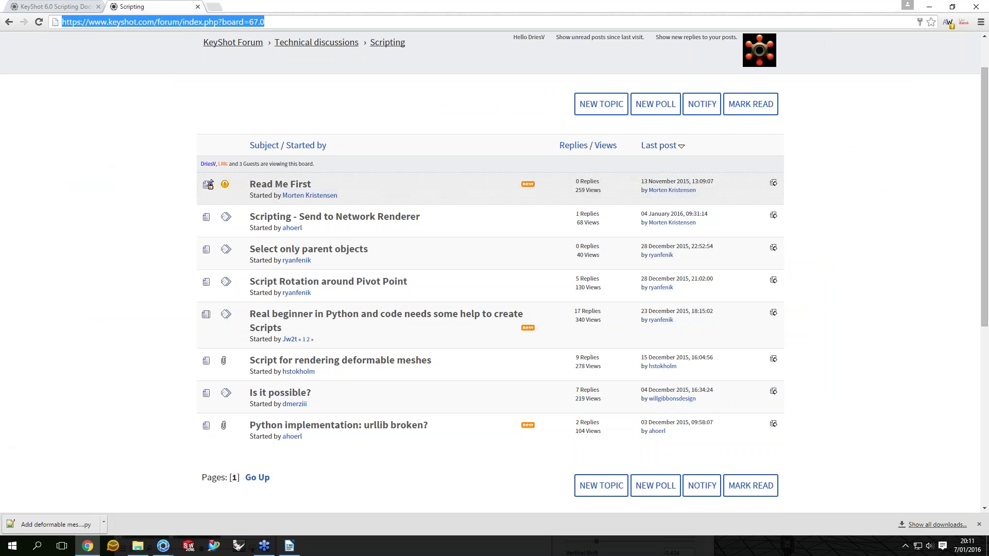
{"action": "type", "text": "keysho"}
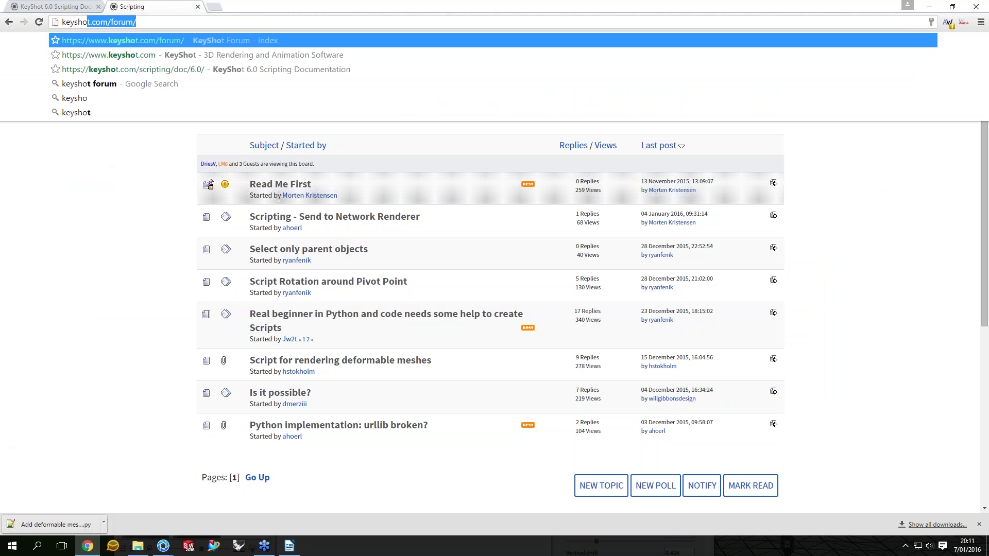
{"action": "type", "text": "t.com"}
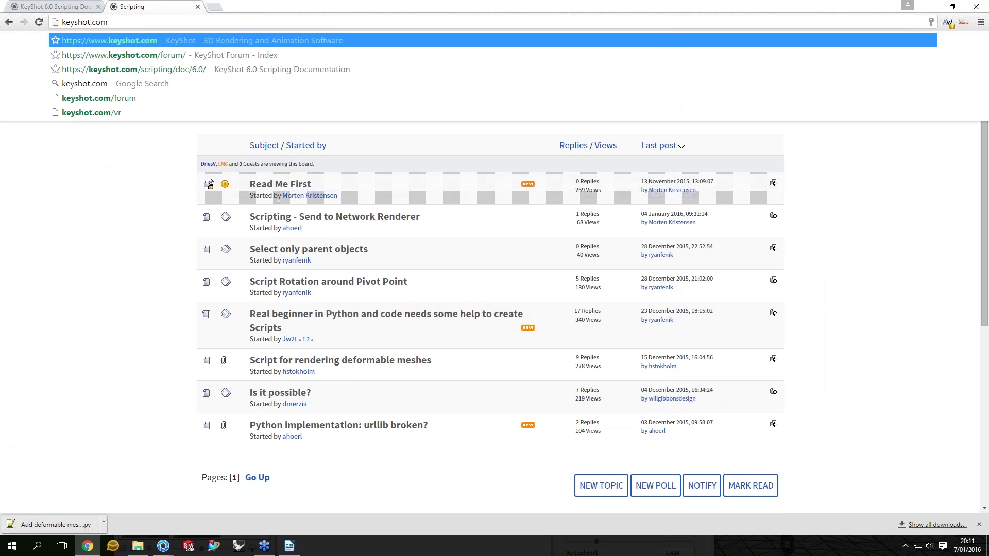
{"action": "key", "text": "Return"}
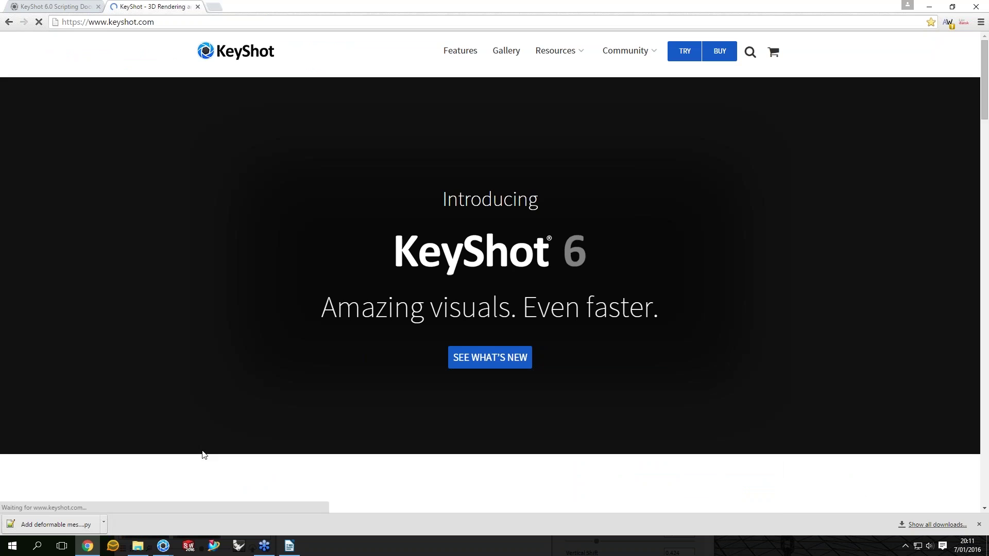